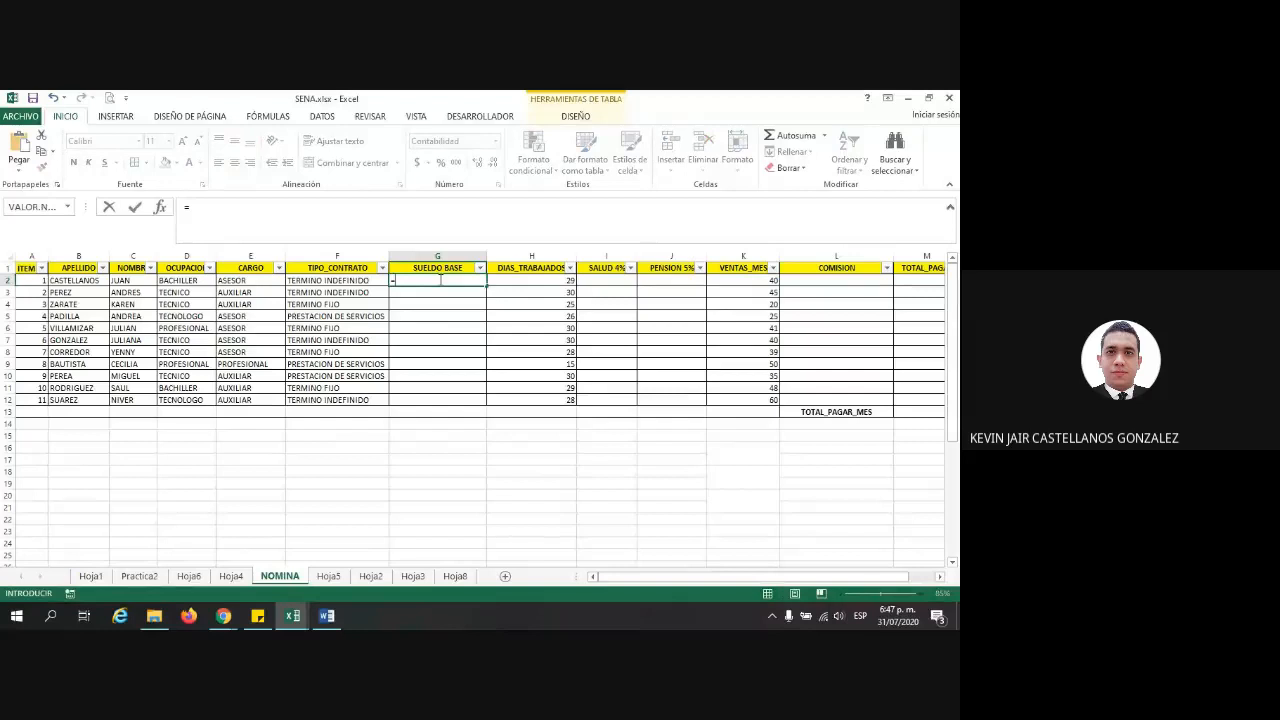
Try referencing the first record's TIPO_CONTRATO cell in the SUELDO BASE formula, first as a structured table reference and again as F2
left_click(356, 281)
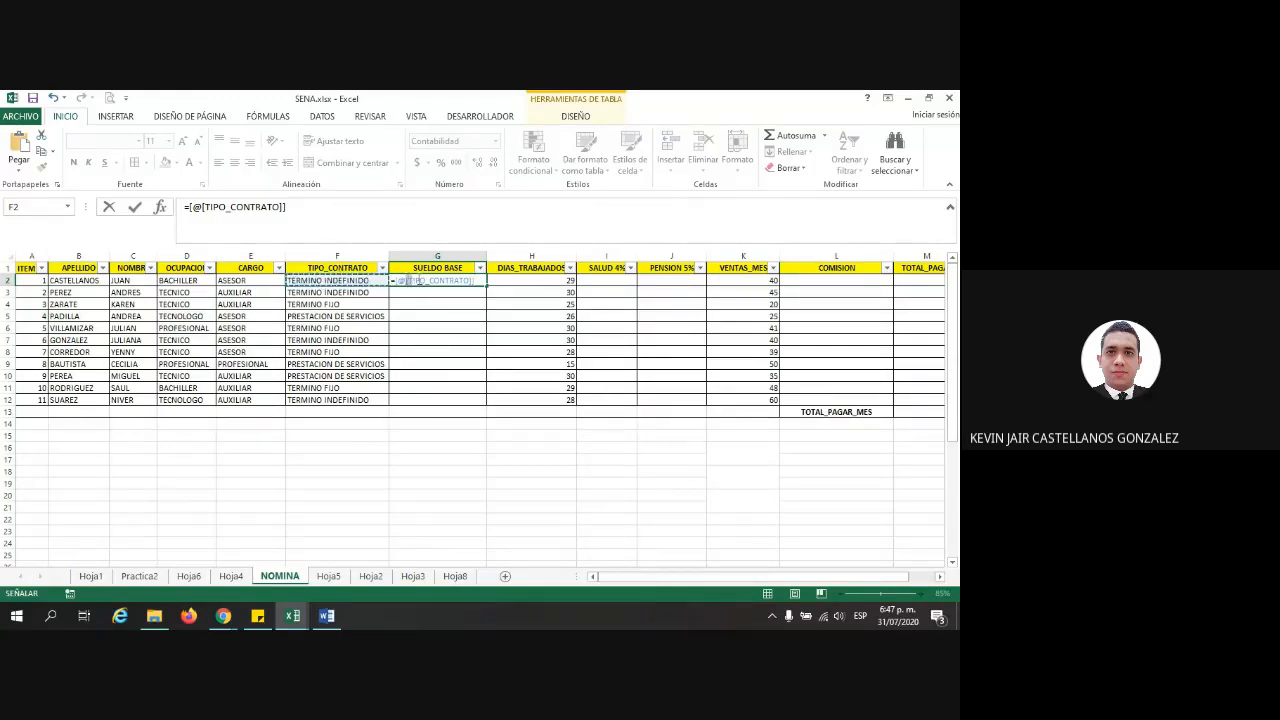
key("F2")
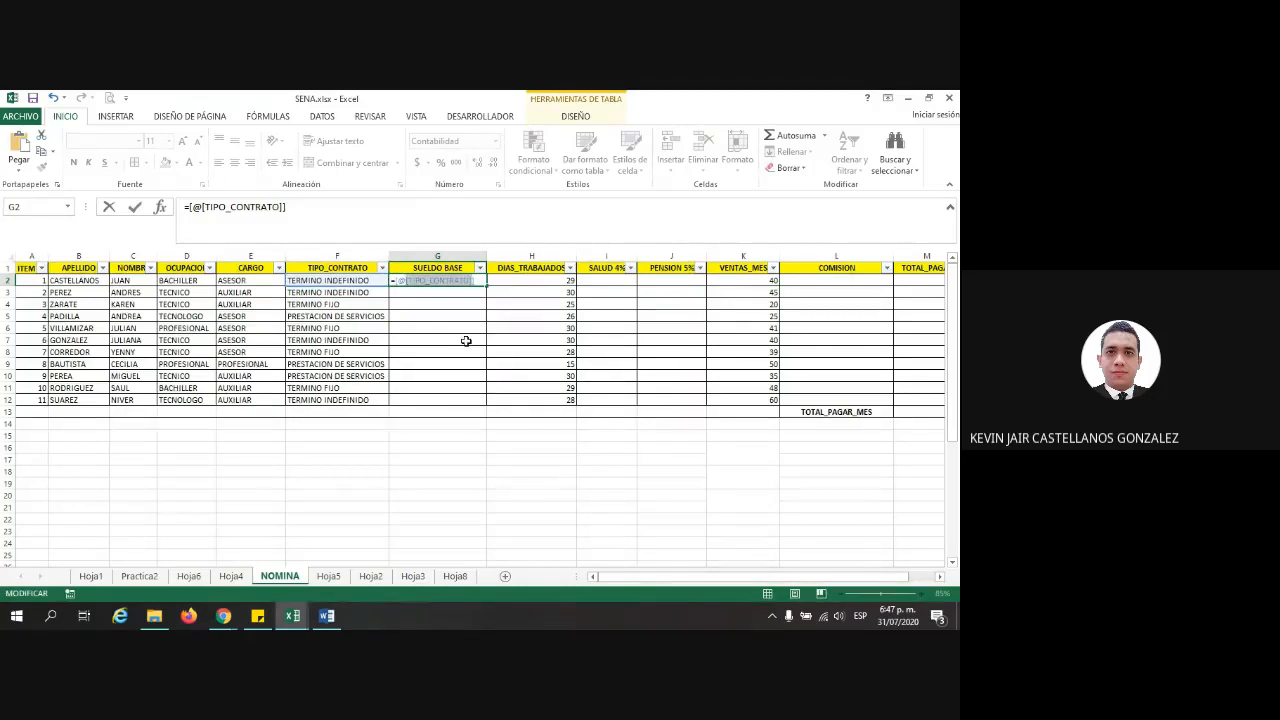
key("BackSpace")
key("BackSpace")
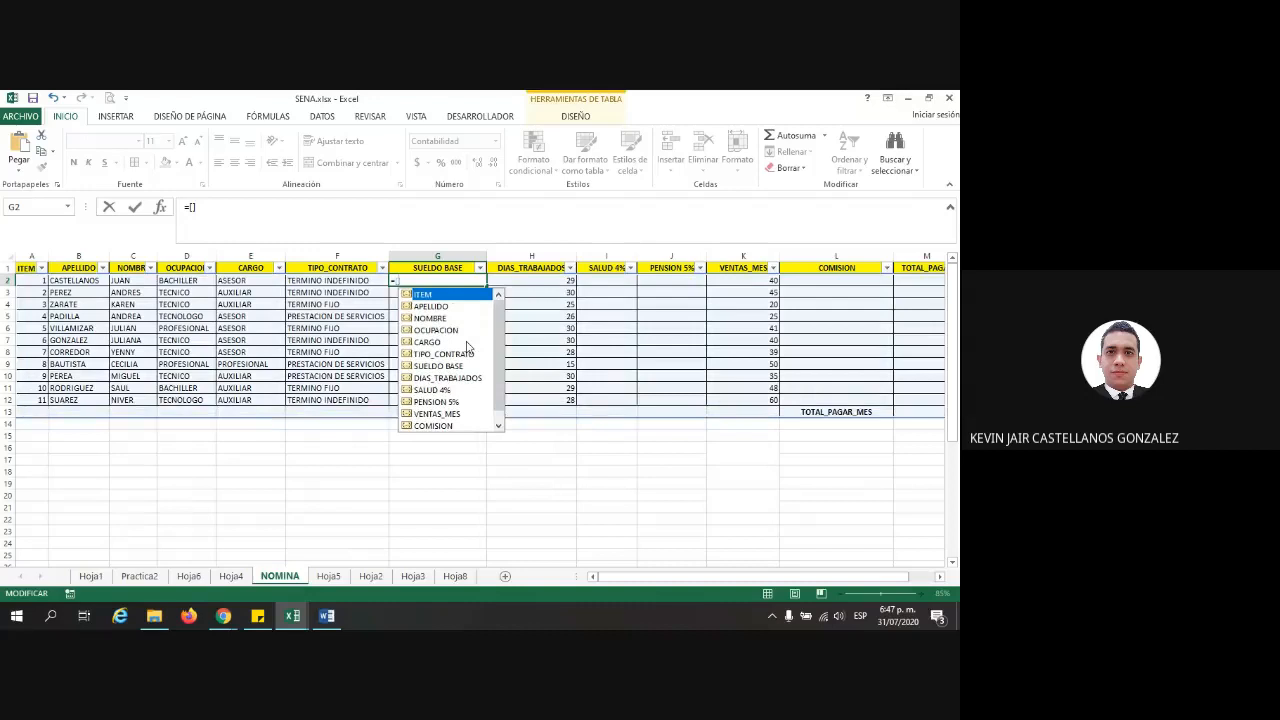
key("BackSpace")
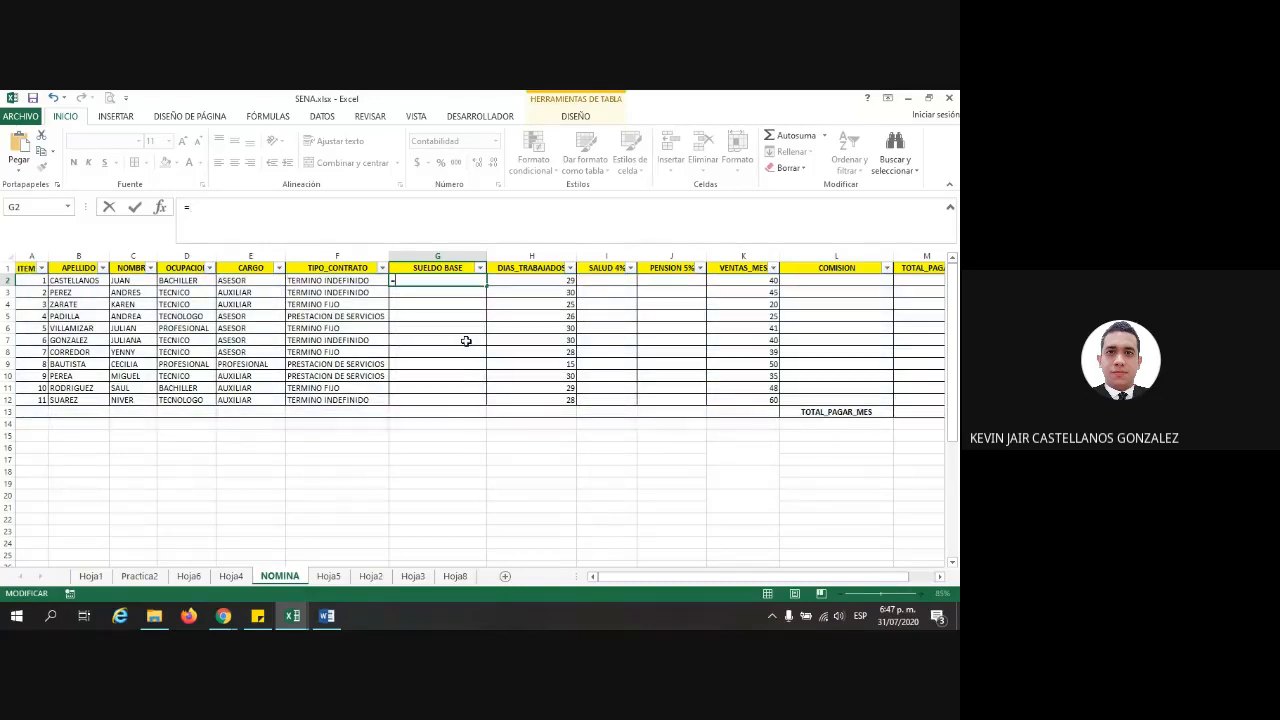
type("F2")
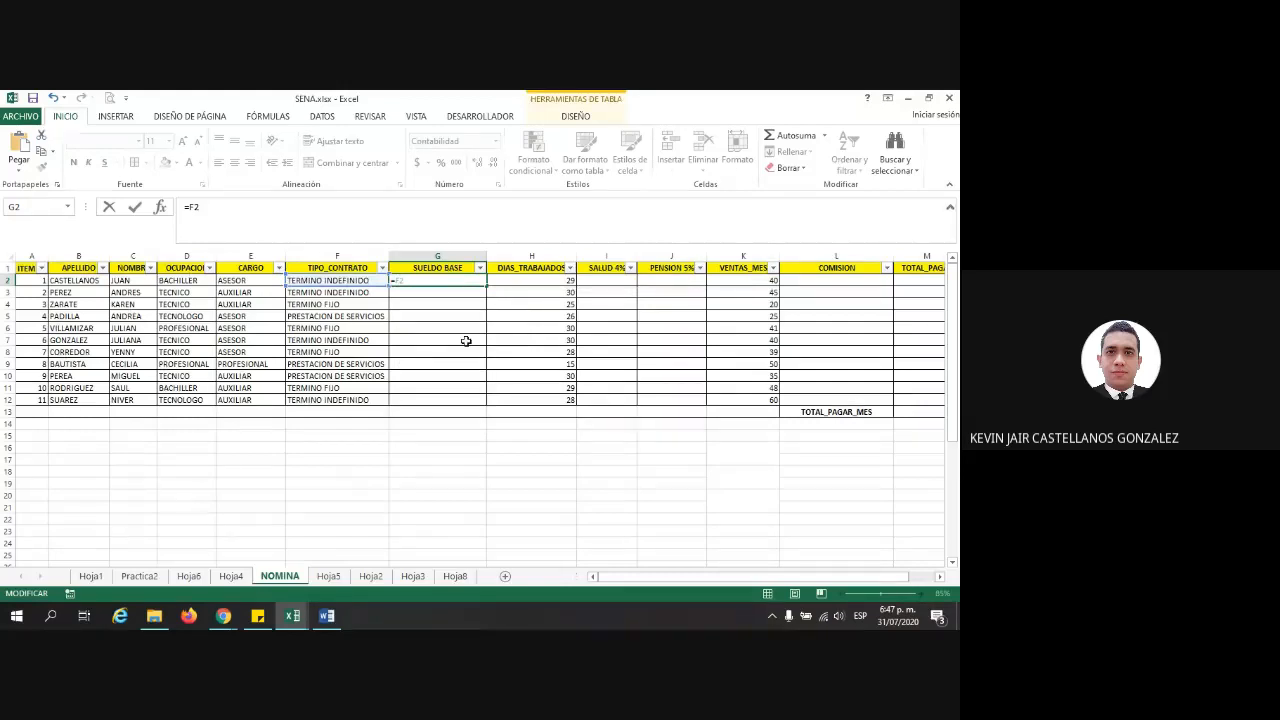
key("BackSpace")
key("BackSpace")
key("Escape")
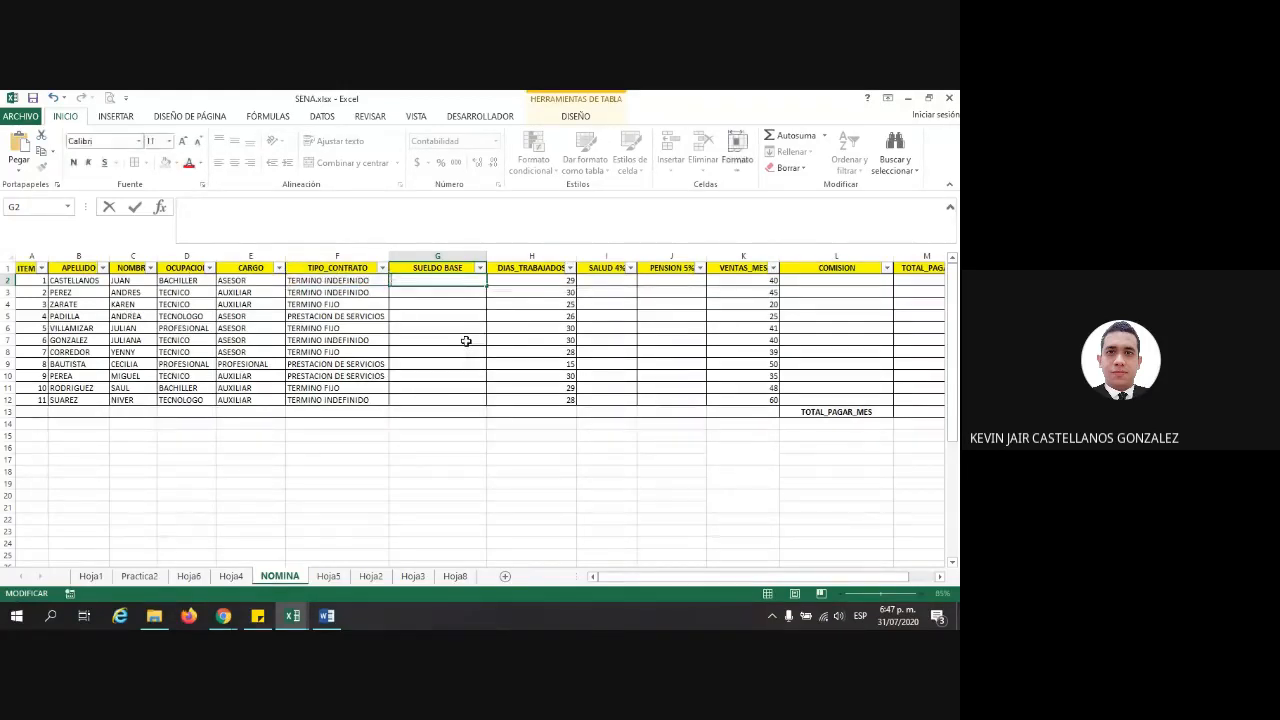
left_click(368, 460)
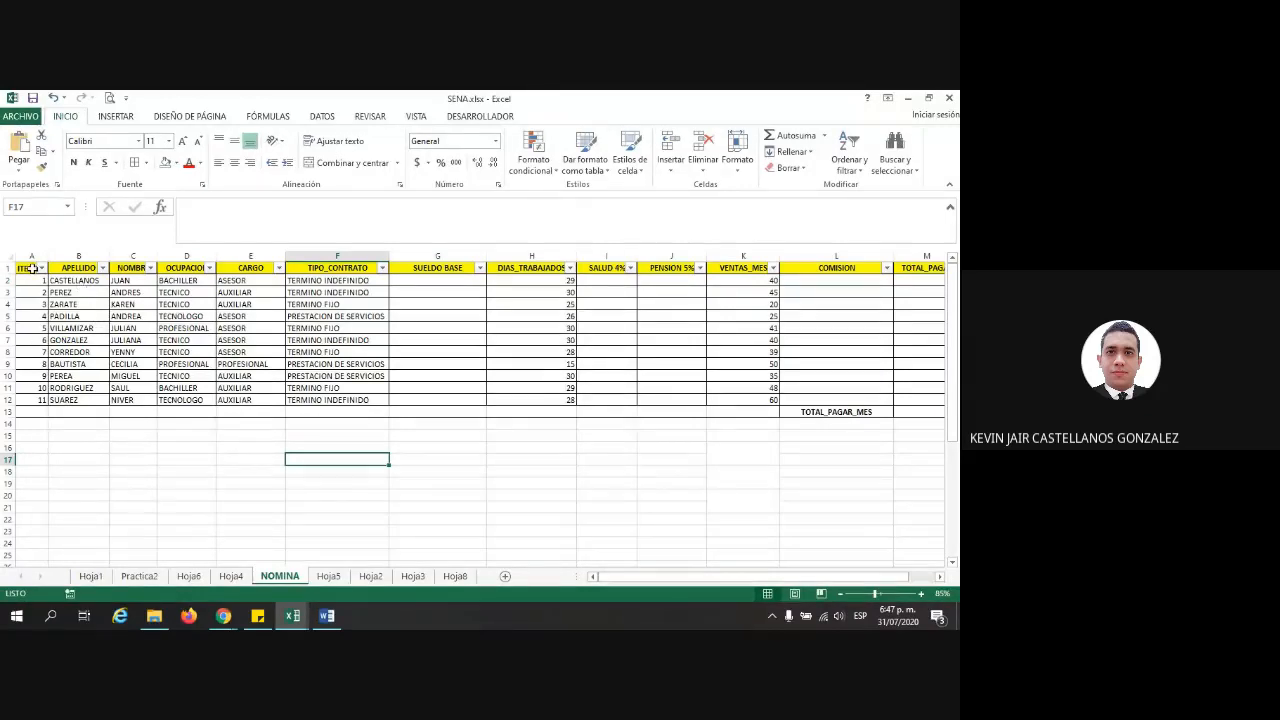
left_click_drag(30, 268, 901, 292)
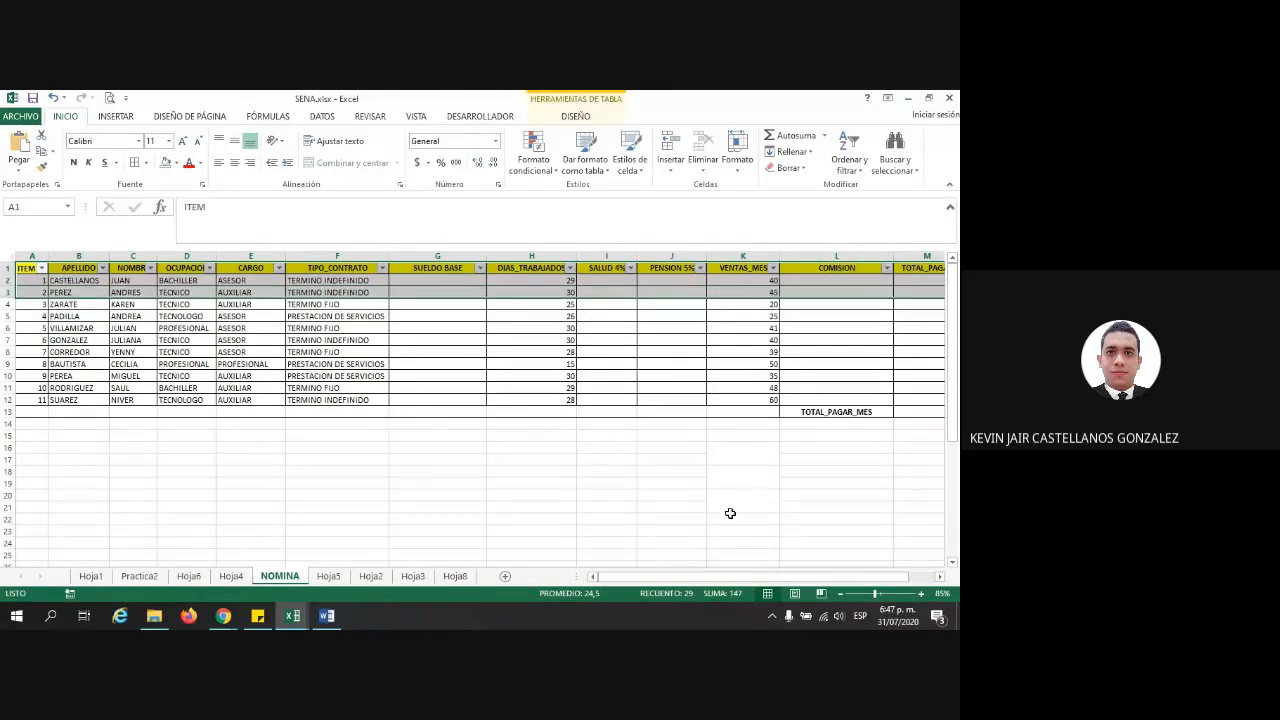
left_click_drag(815, 577, 840, 580)
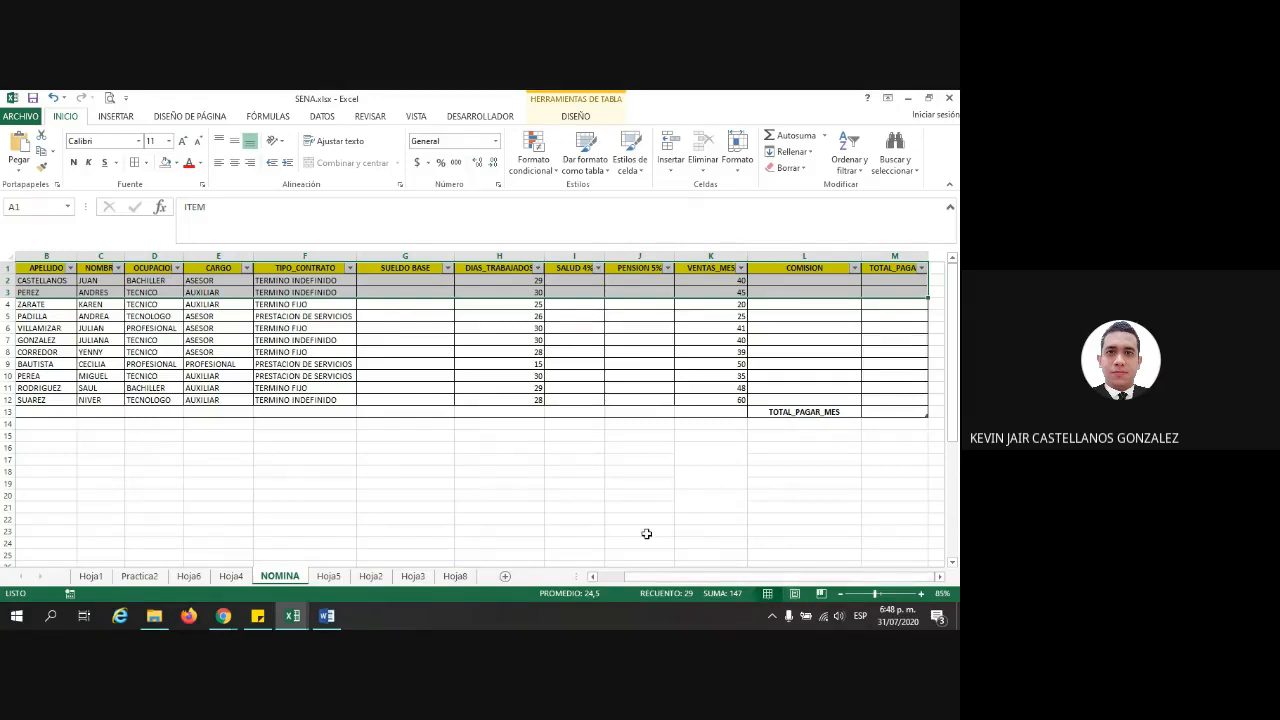
Start formatting a range as a table, choosing the light orange style from the first row of the light styles
left_click(625, 497)
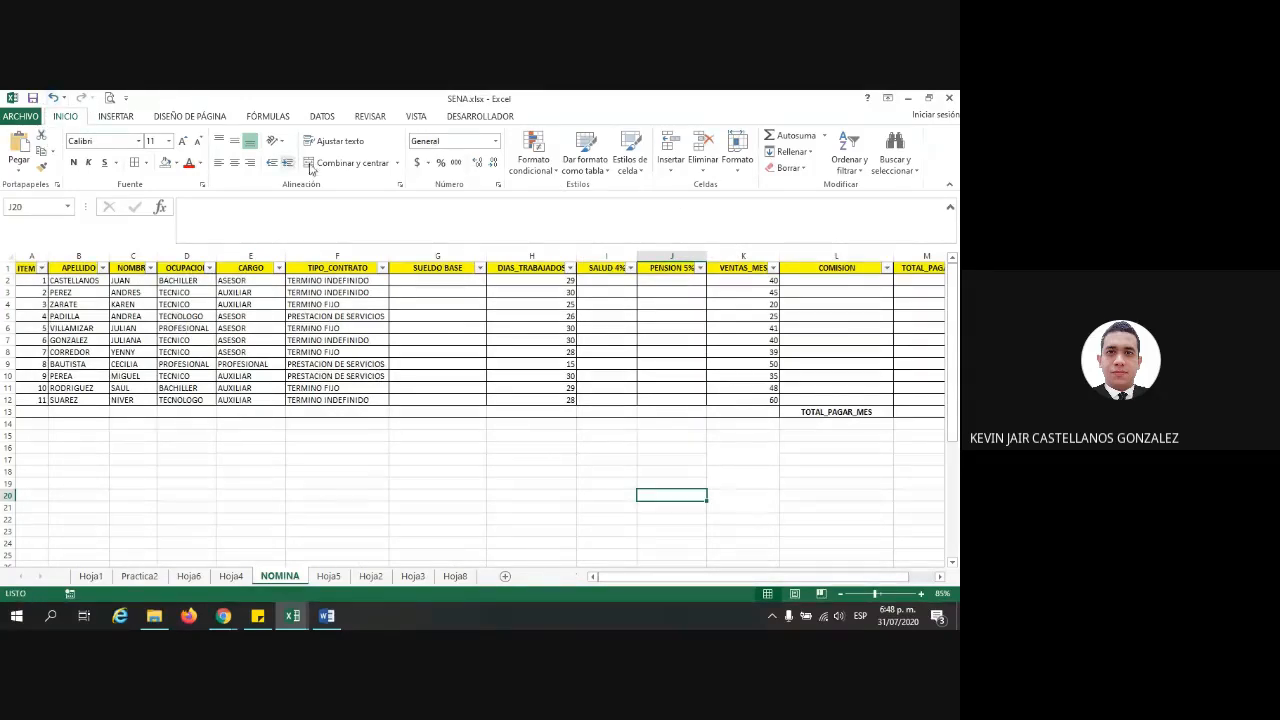
left_click(601, 170)
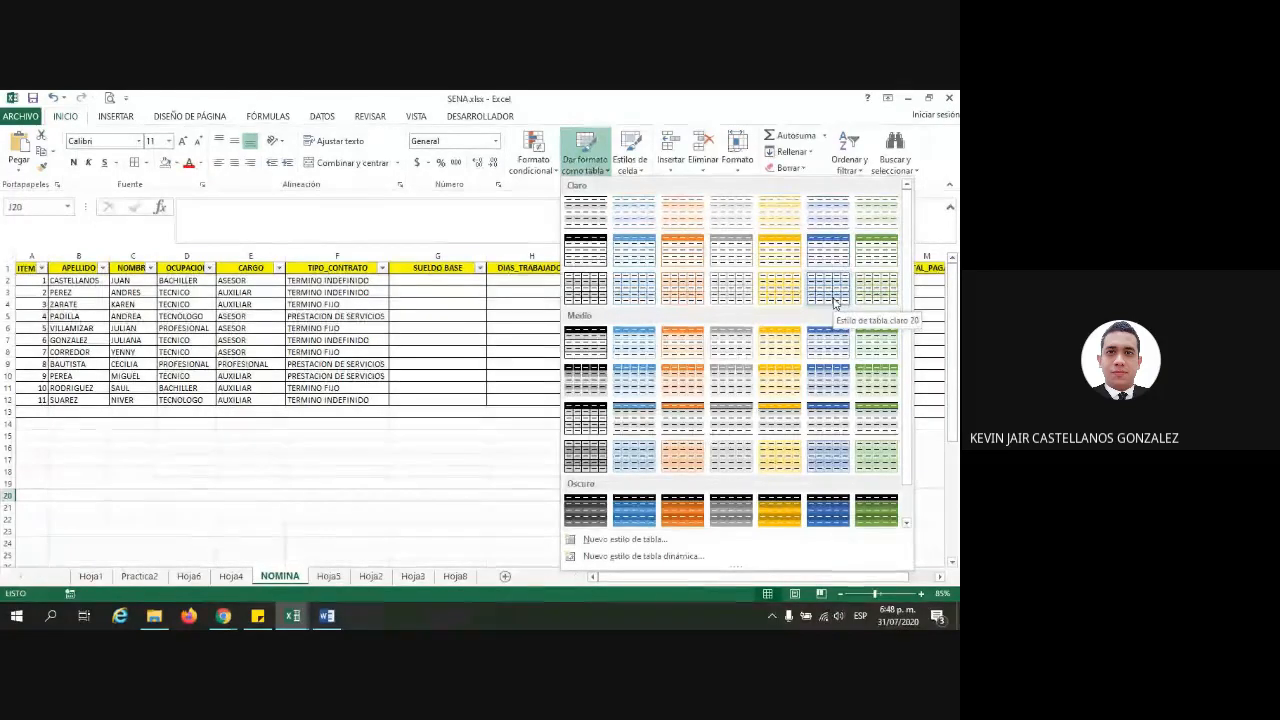
scroll(832, 302, "down", 1)
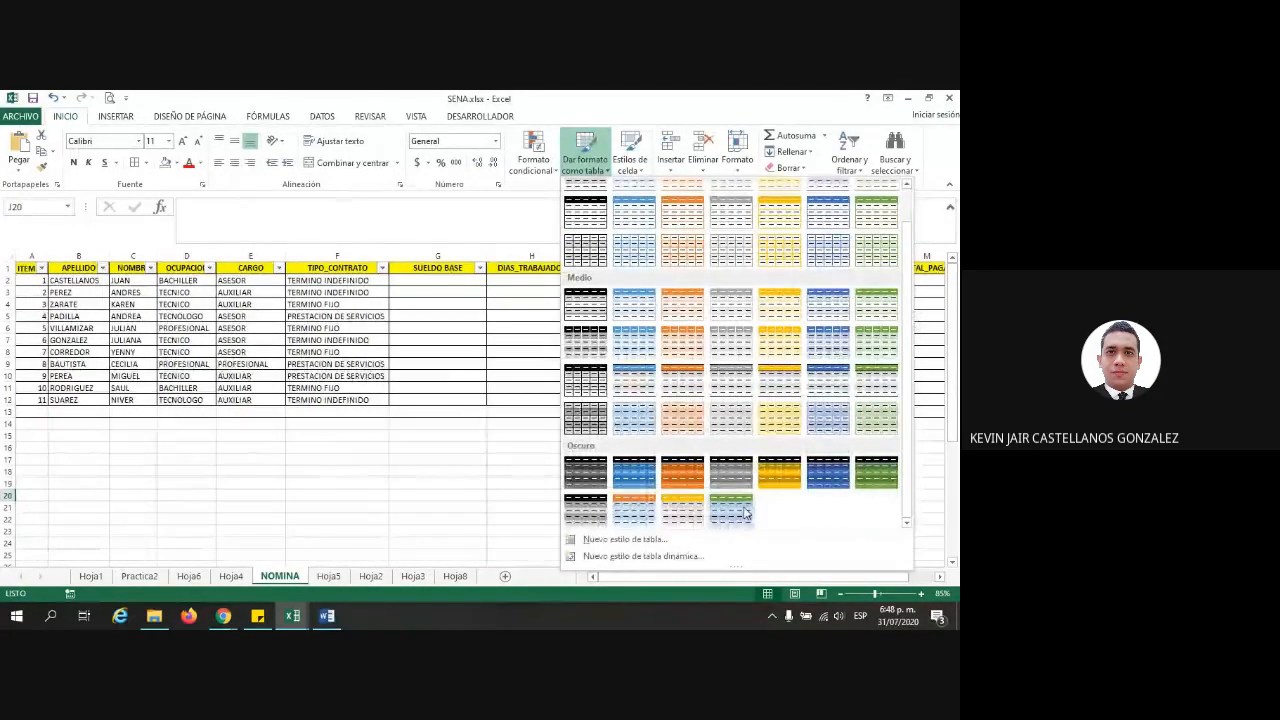
scroll(738, 452, "up", 1)
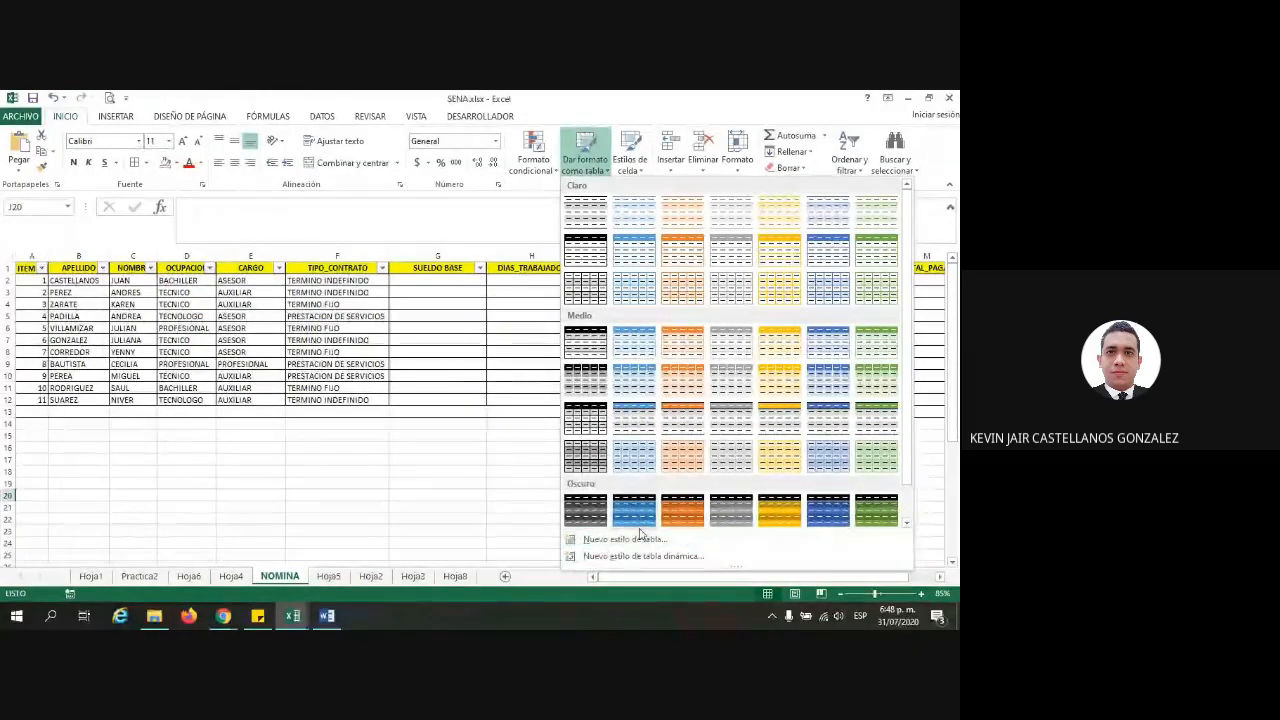
left_click(682, 216)
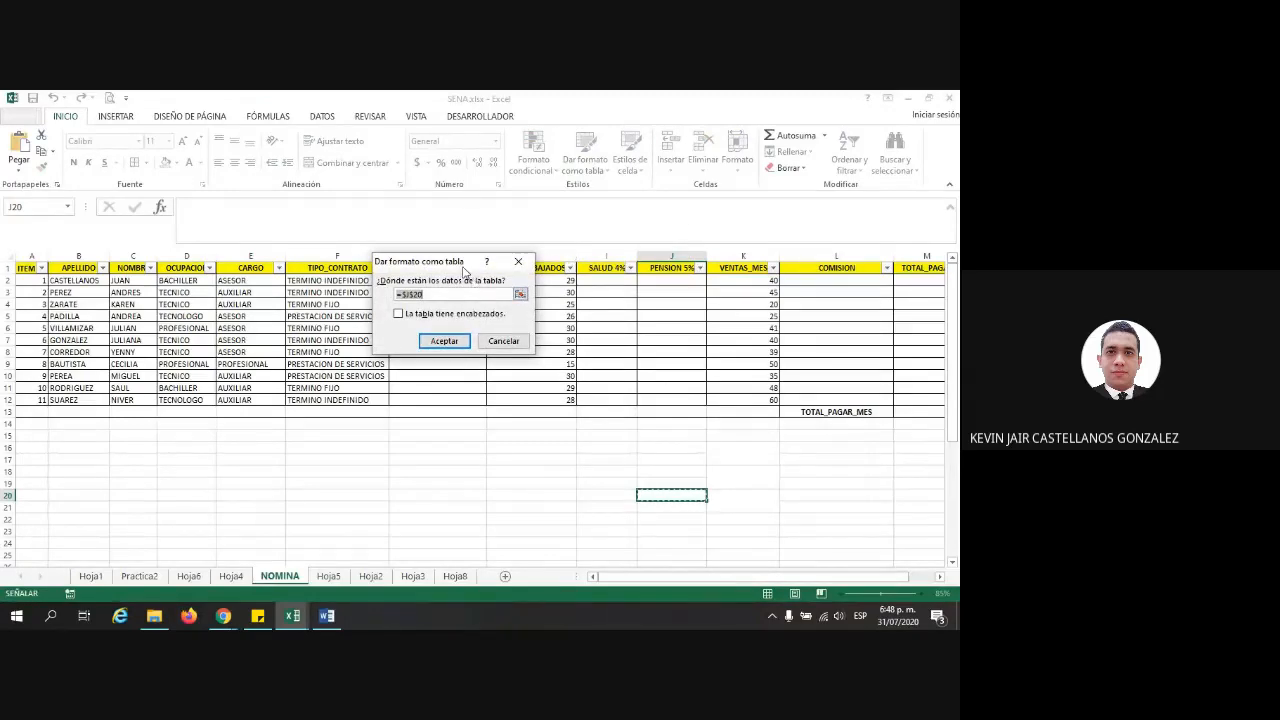
Try to create the table over the range A1:M13 without the header option, and dismiss the dialog
left_click_drag(462, 265, 642, 321)
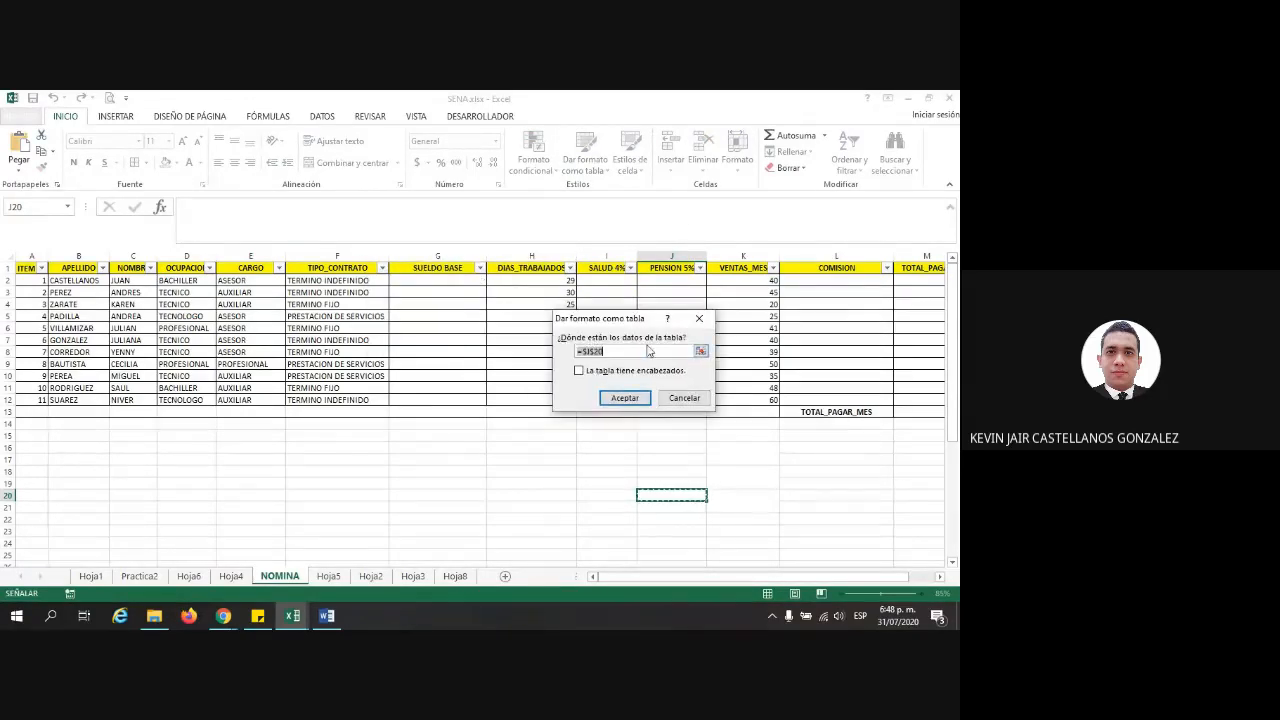
left_click(646, 355)
left_click_drag(30, 268, 817, 412)
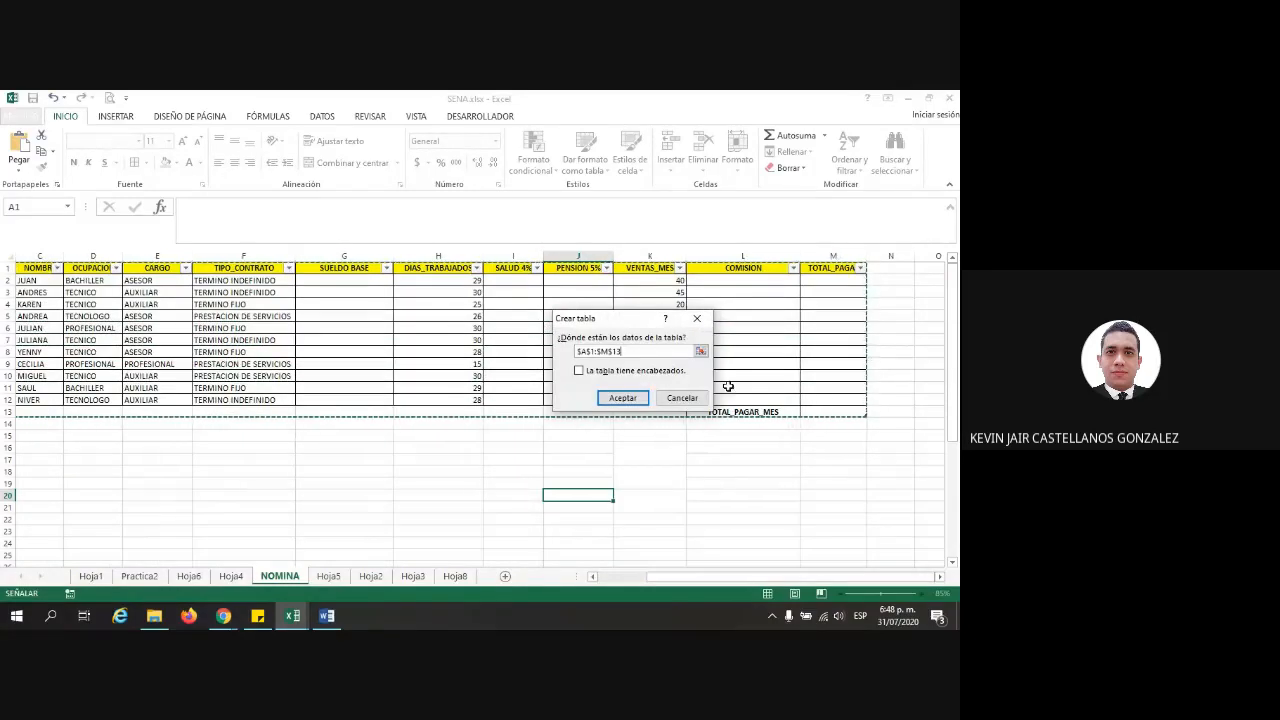
left_click_drag(682, 577, 612, 577)
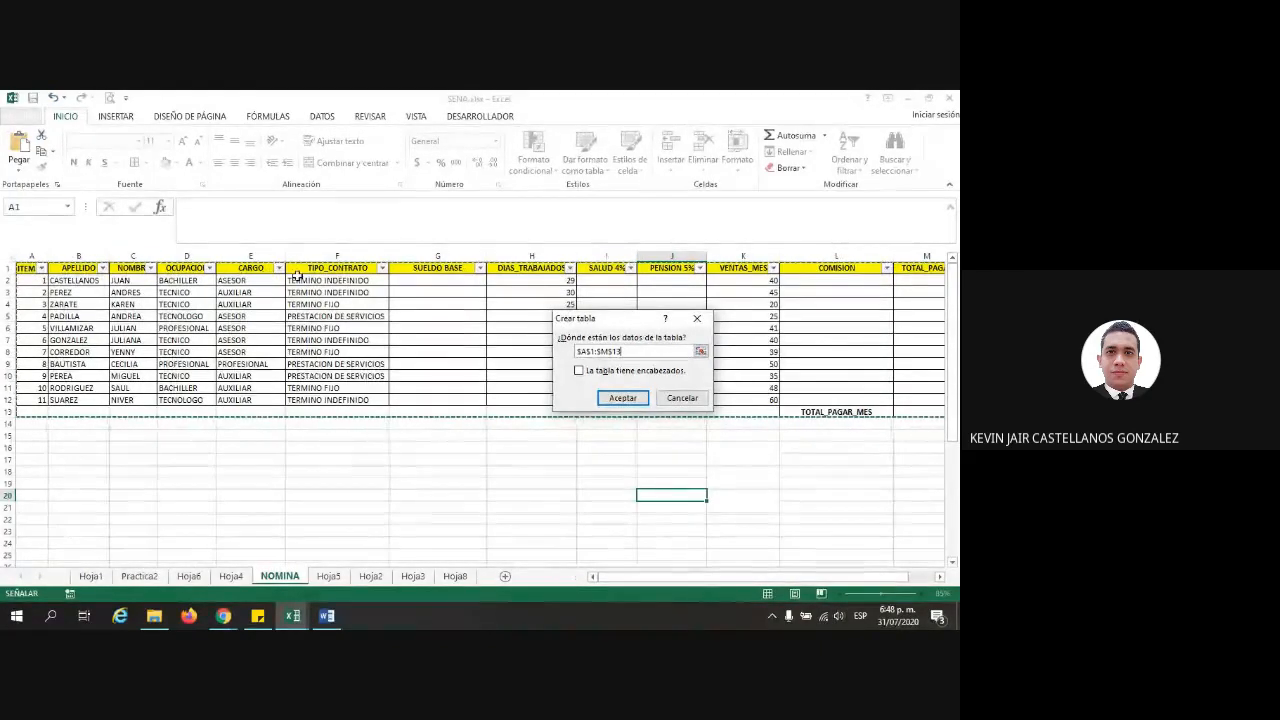
left_click(580, 375)
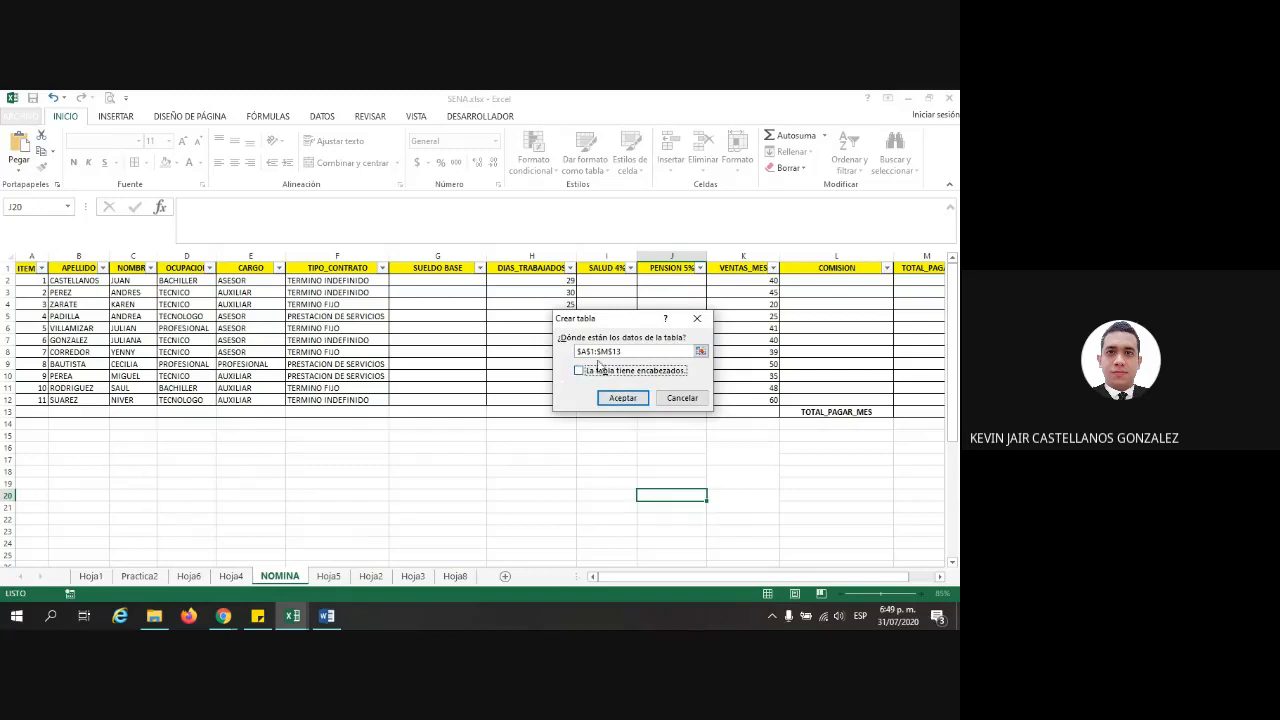
left_click(604, 399)
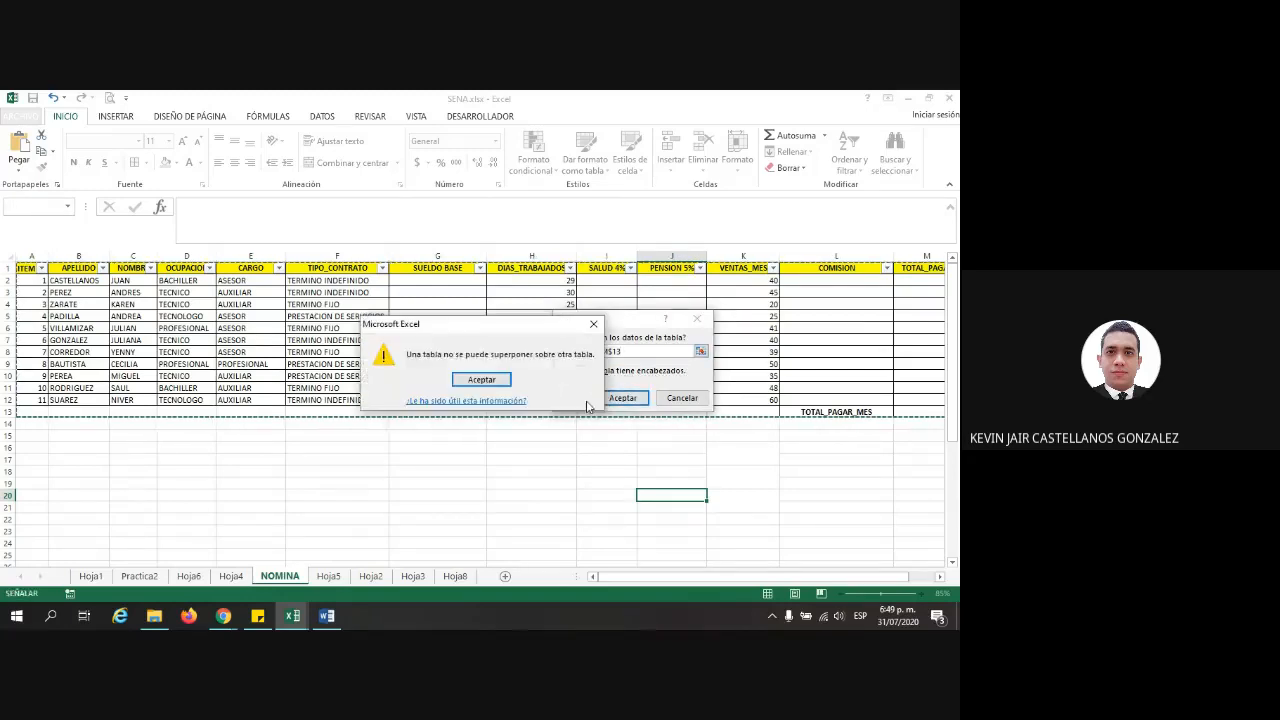
left_click(487, 381)
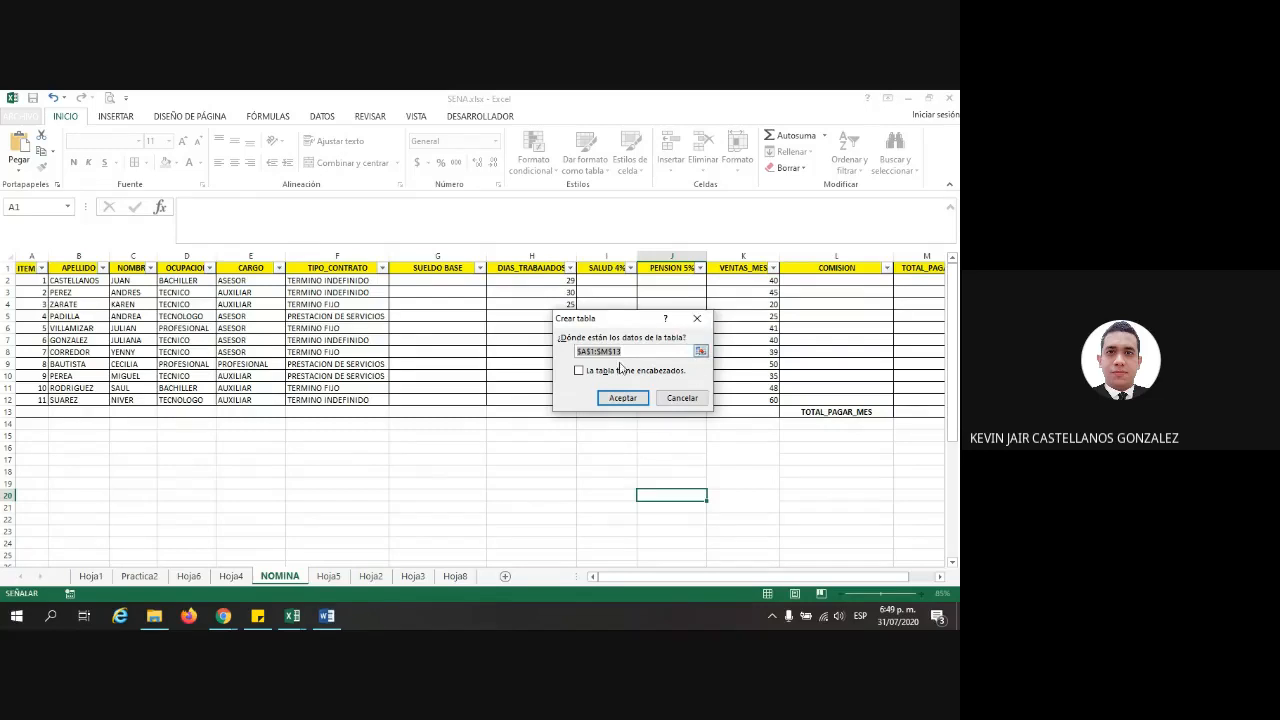
left_click(697, 318)
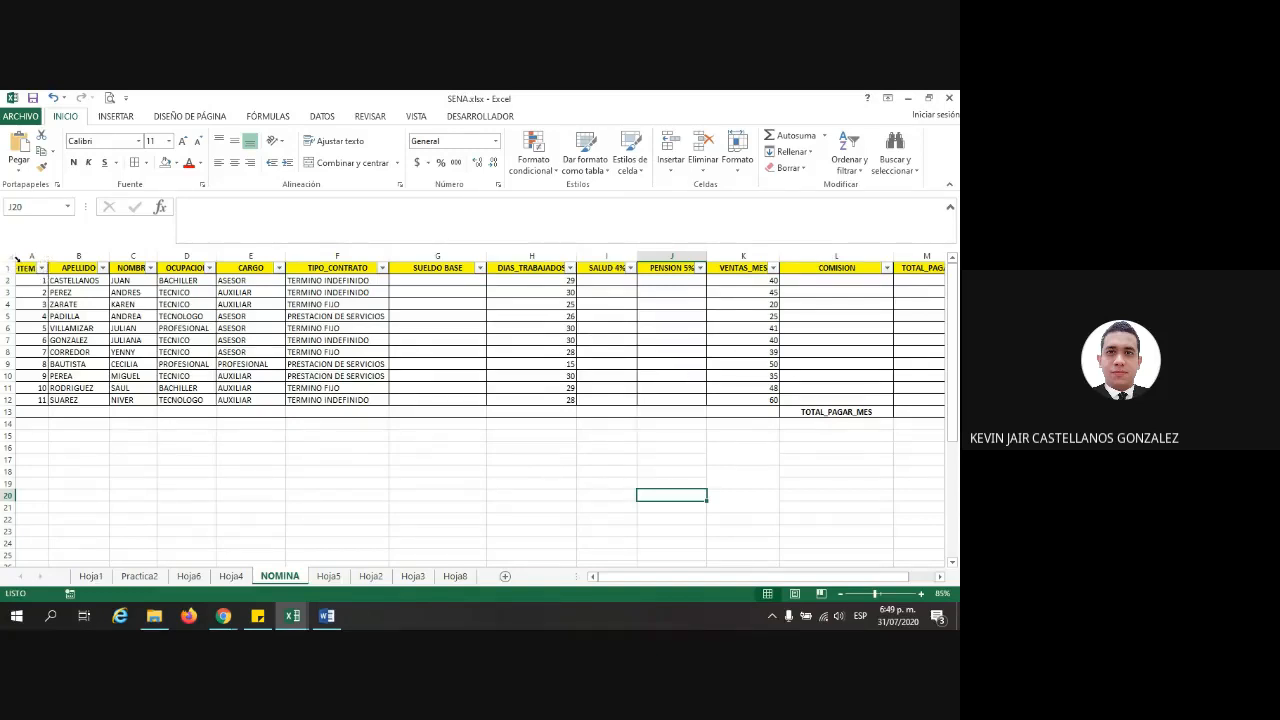
left_click_drag(28, 270, 540, 282)
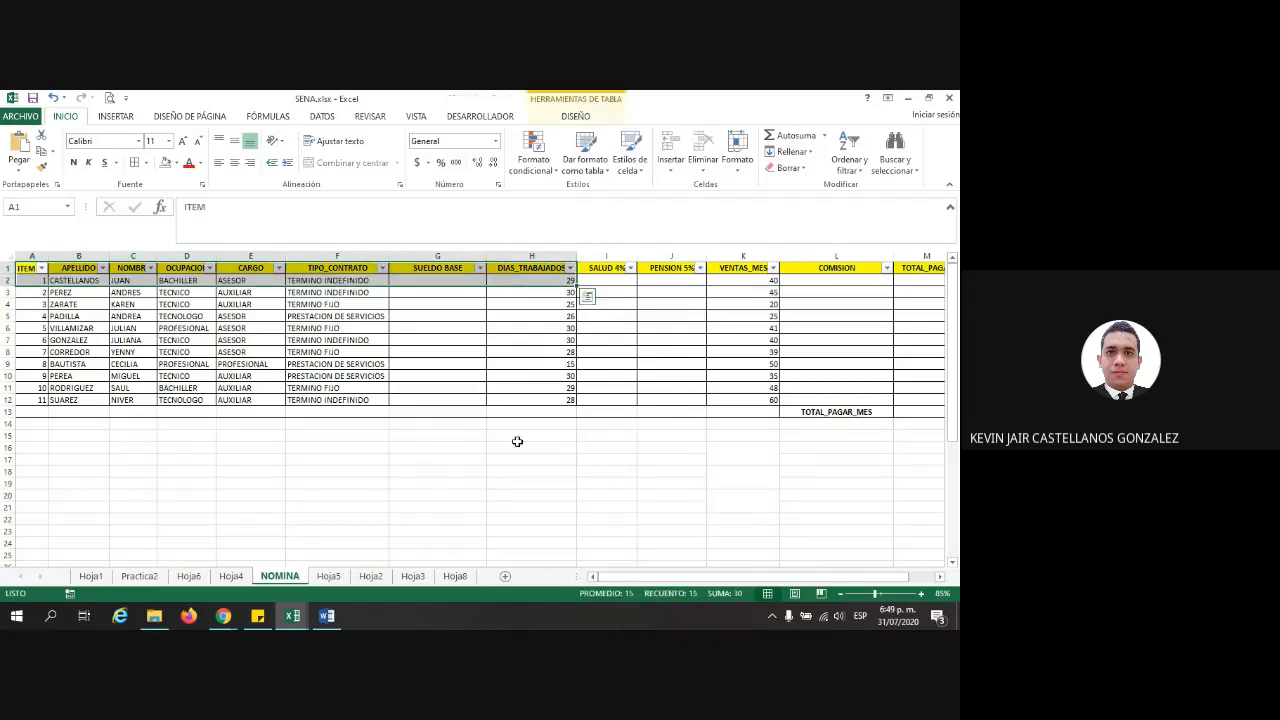
left_click(583, 458)
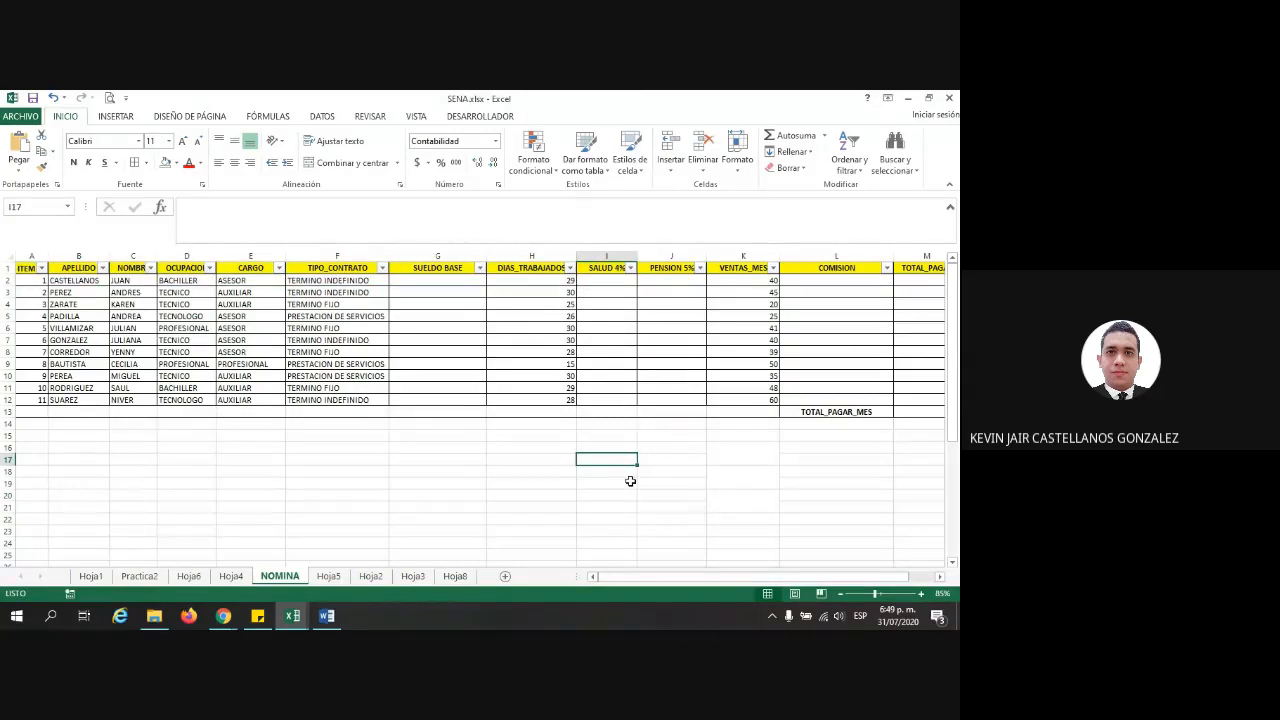
left_click(520, 330)
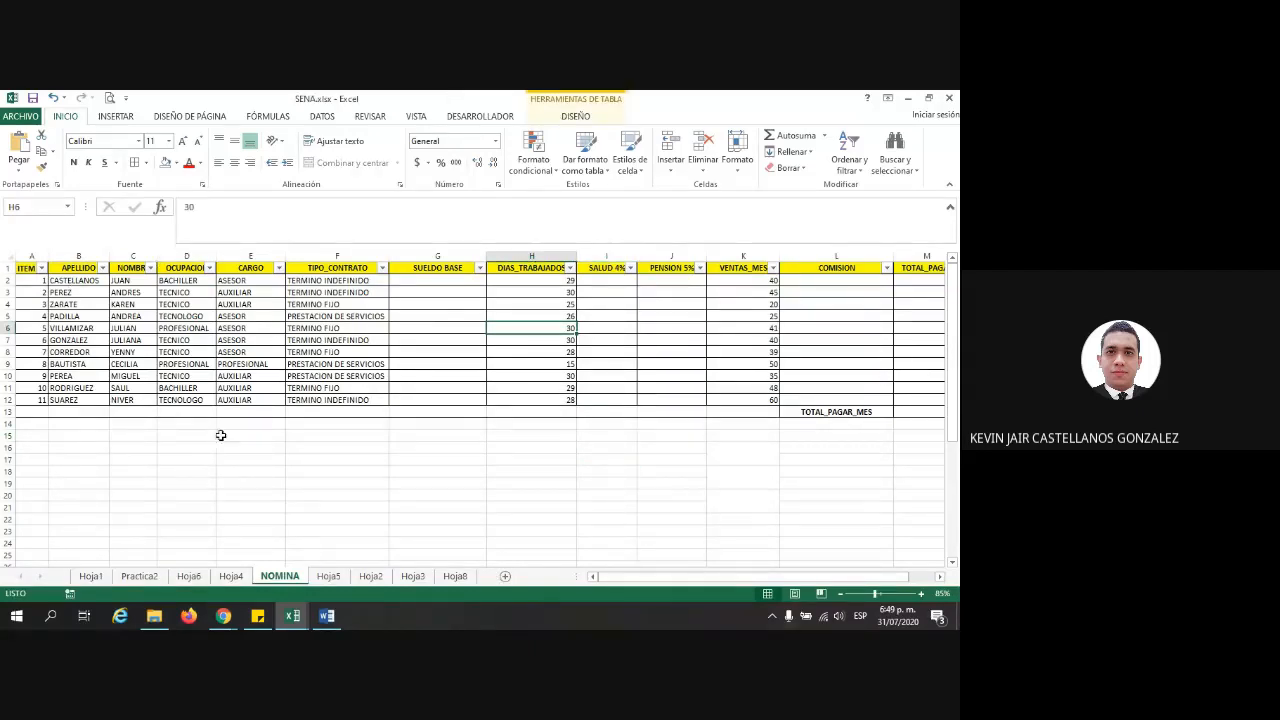
left_click(423, 279)
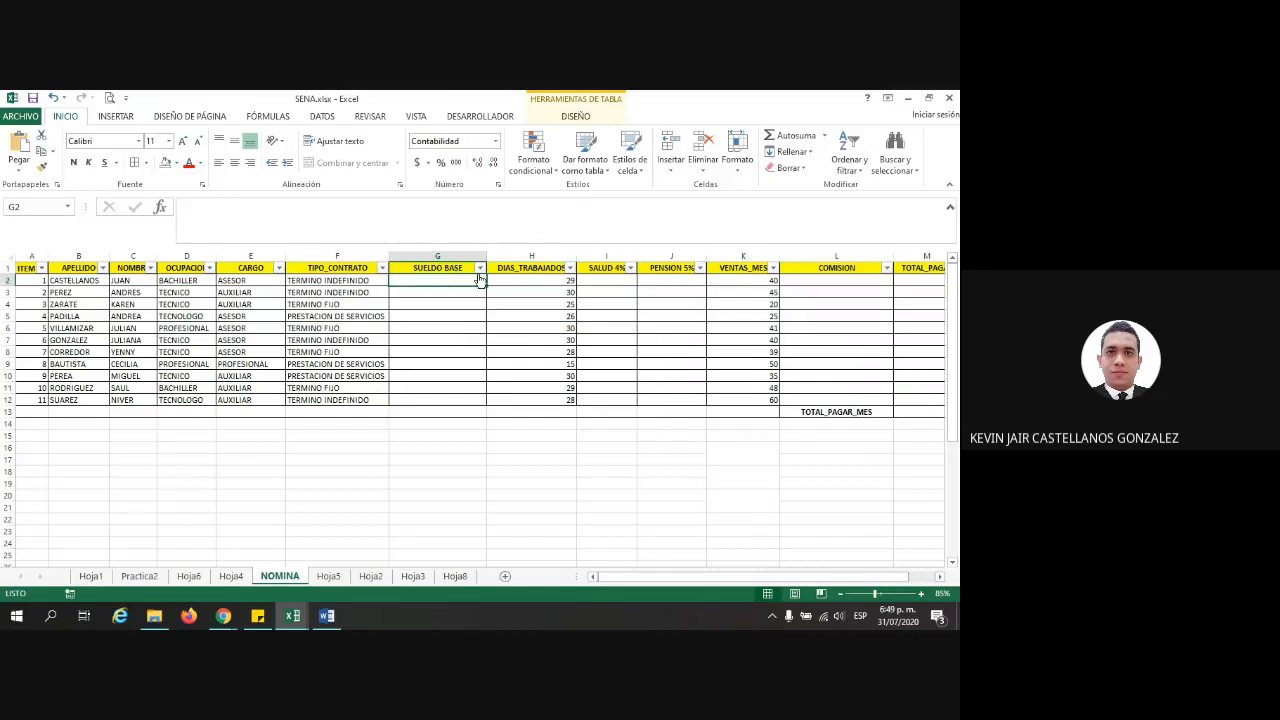
type("=")
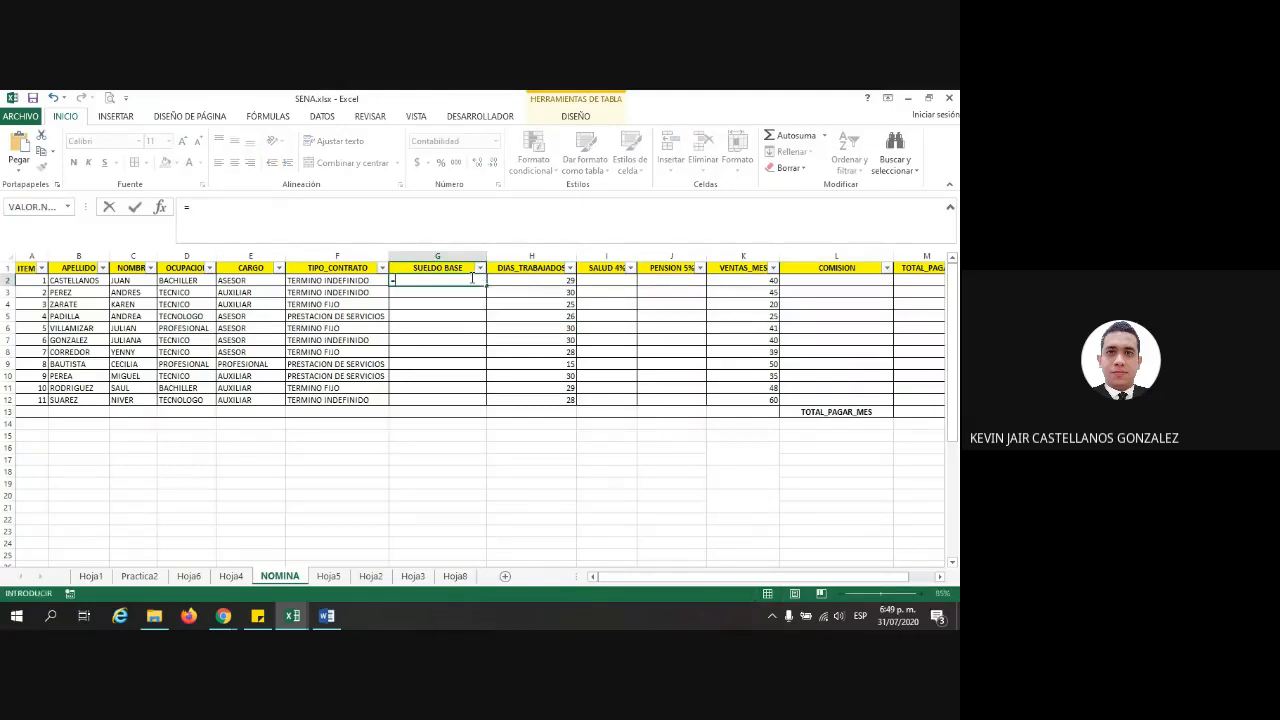
key("Escape")
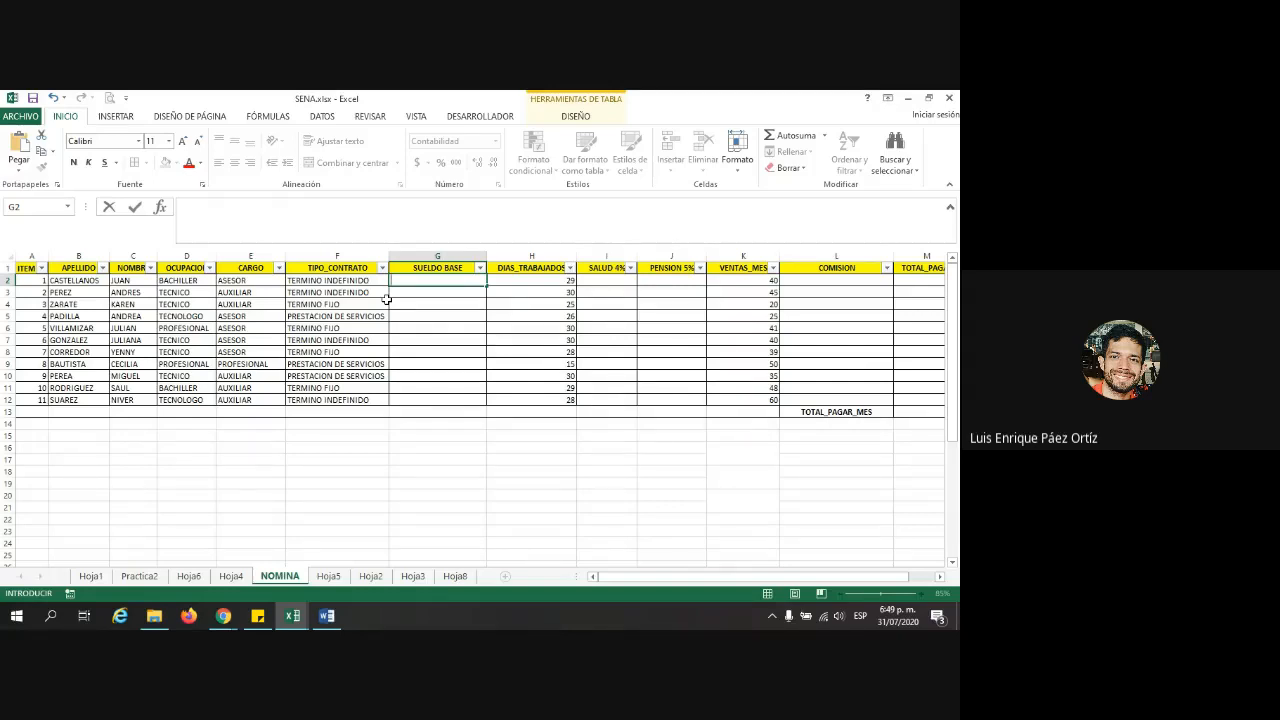
left_click(380, 482)
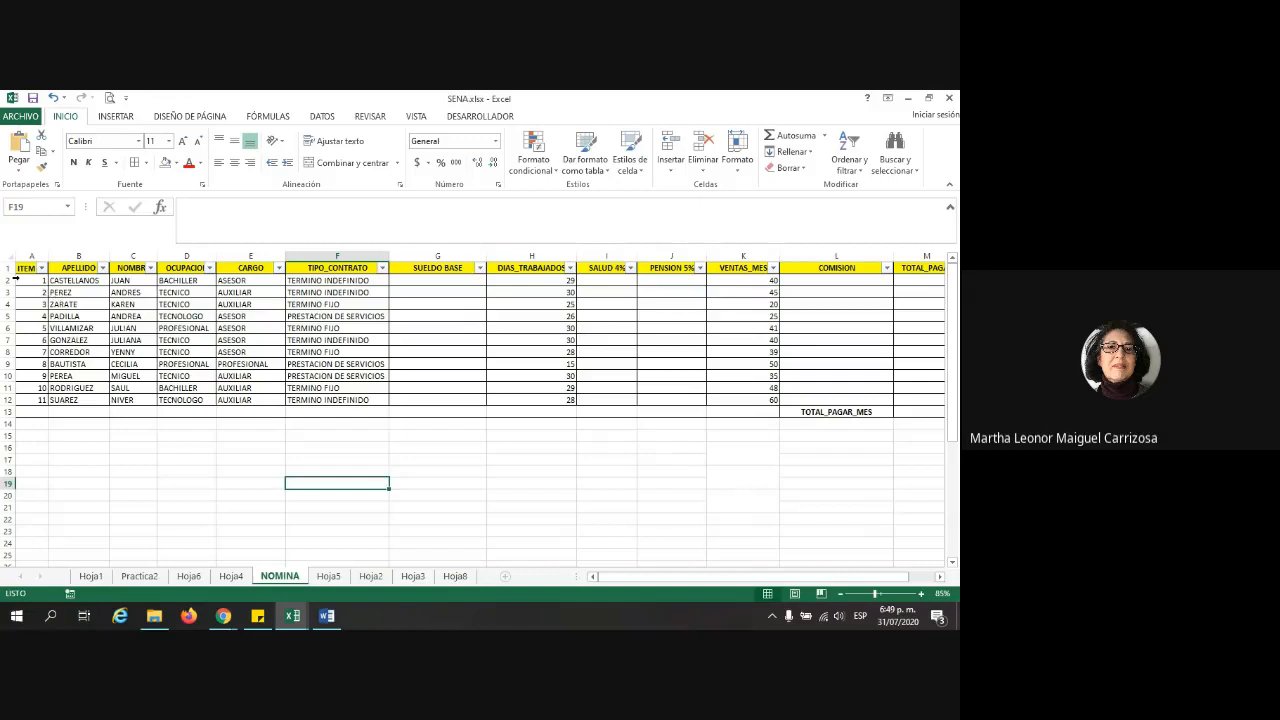
Try formatting A1:M13 as a table with an orange medium style, toggling its header option, and cancel the table creation
left_click(392, 475)
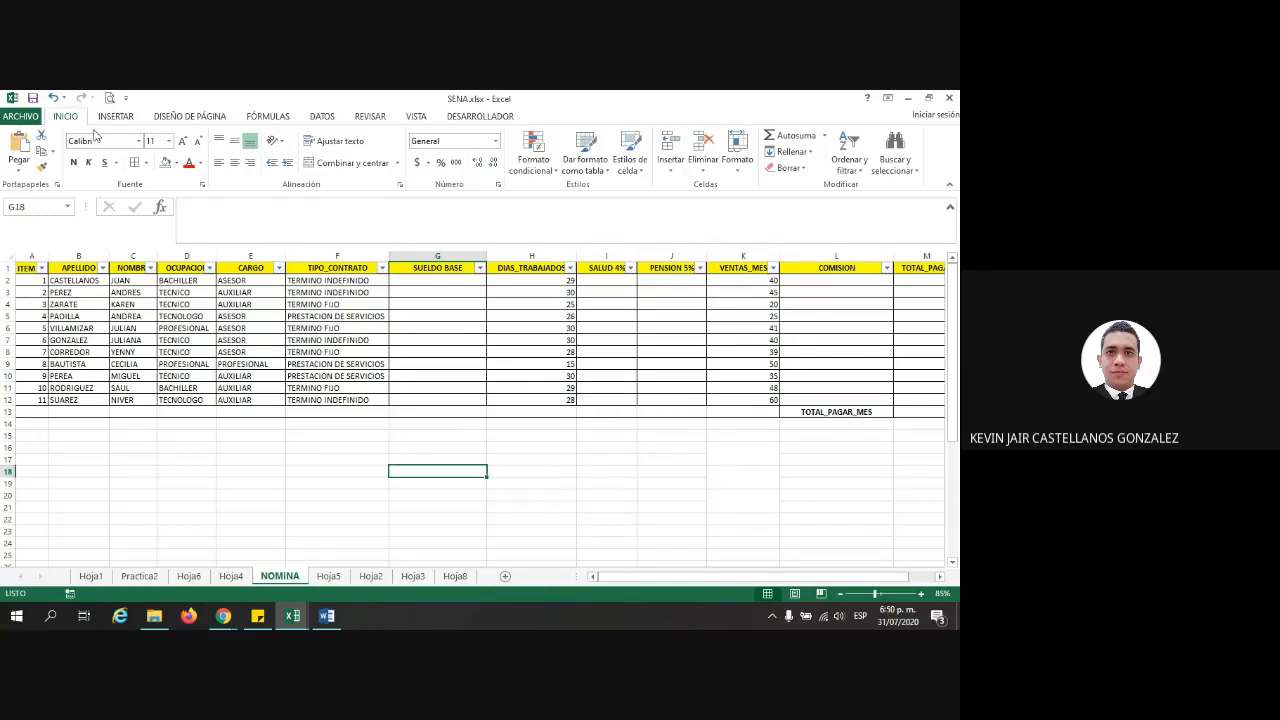
left_click(582, 171)
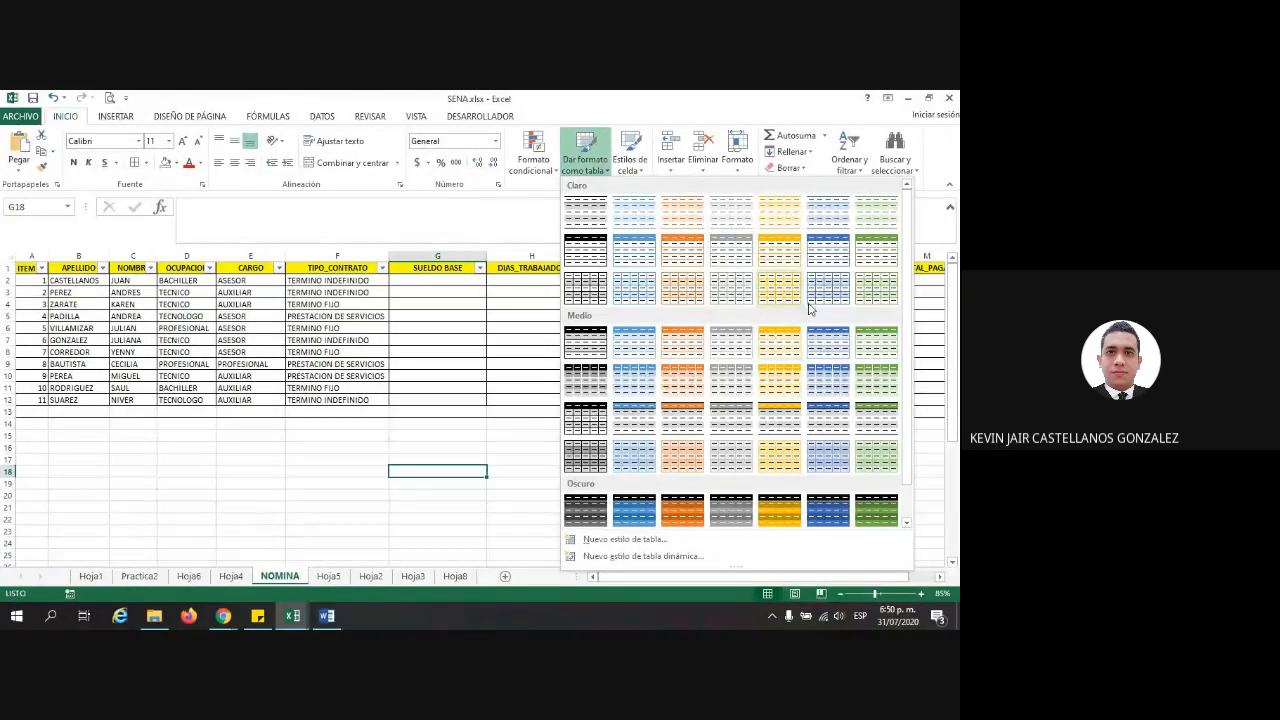
left_click(683, 342)
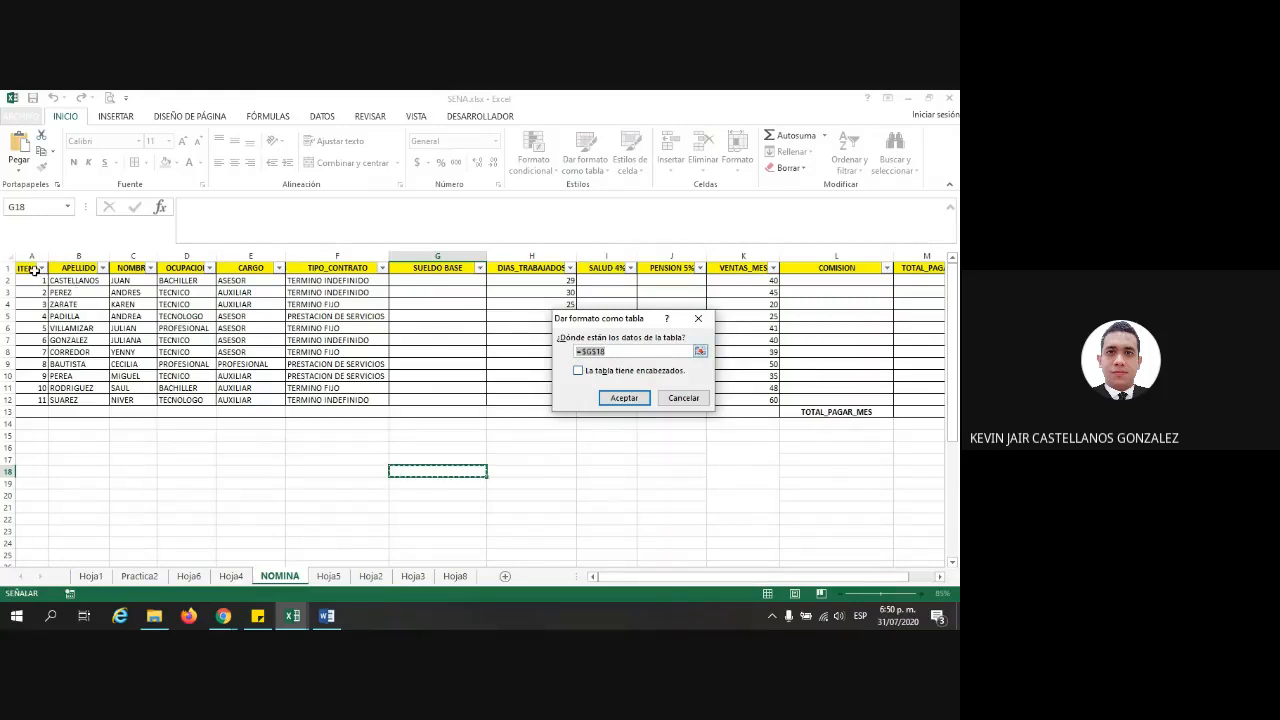
left_click_drag(33, 269, 853, 406)
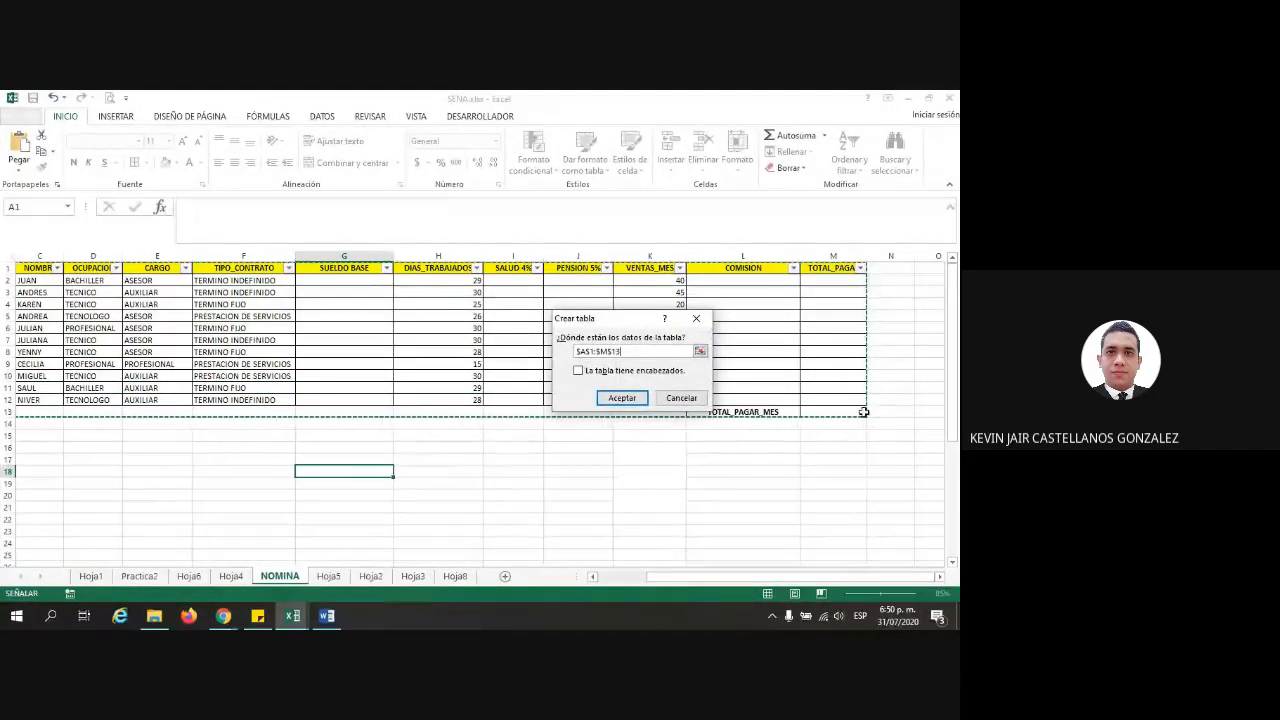
left_click(578, 371)
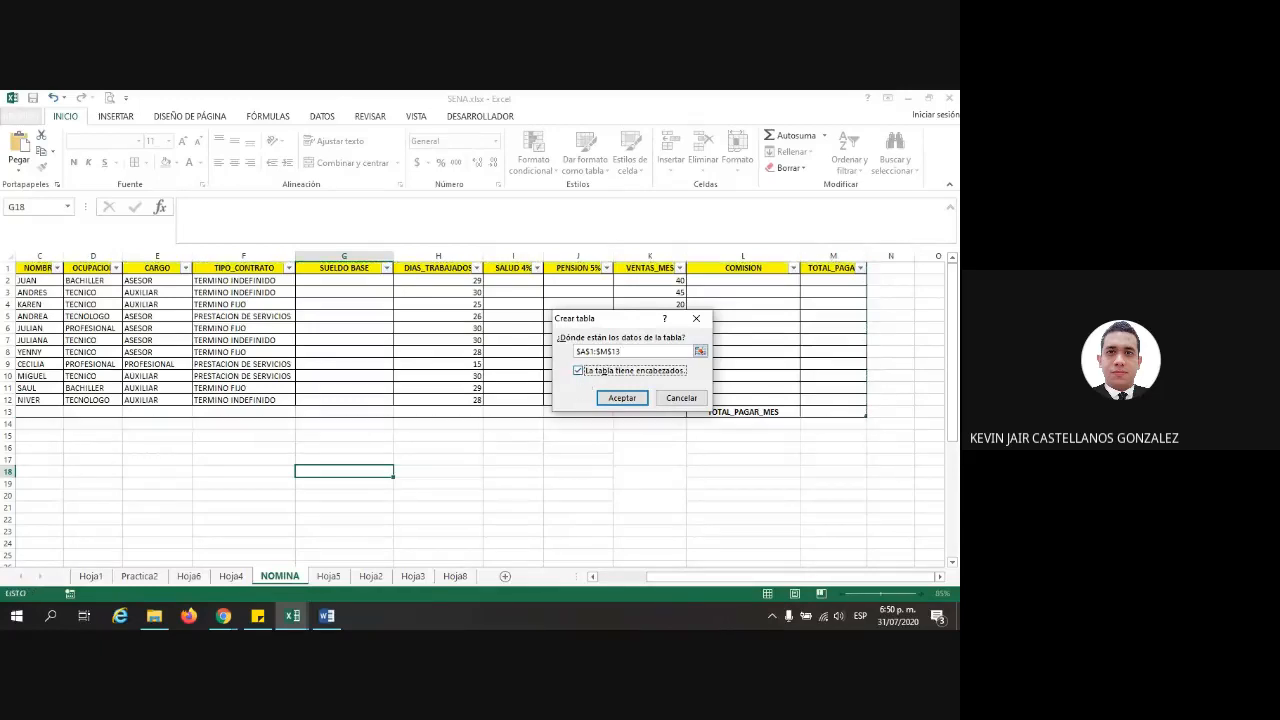
left_click(578, 371)
left_click(684, 398)
Format A30:M41 as a table with the dark blue style, leaving the header option off
scroll(610, 385, "down", 2)
scroll(610, 385, "down", 4)
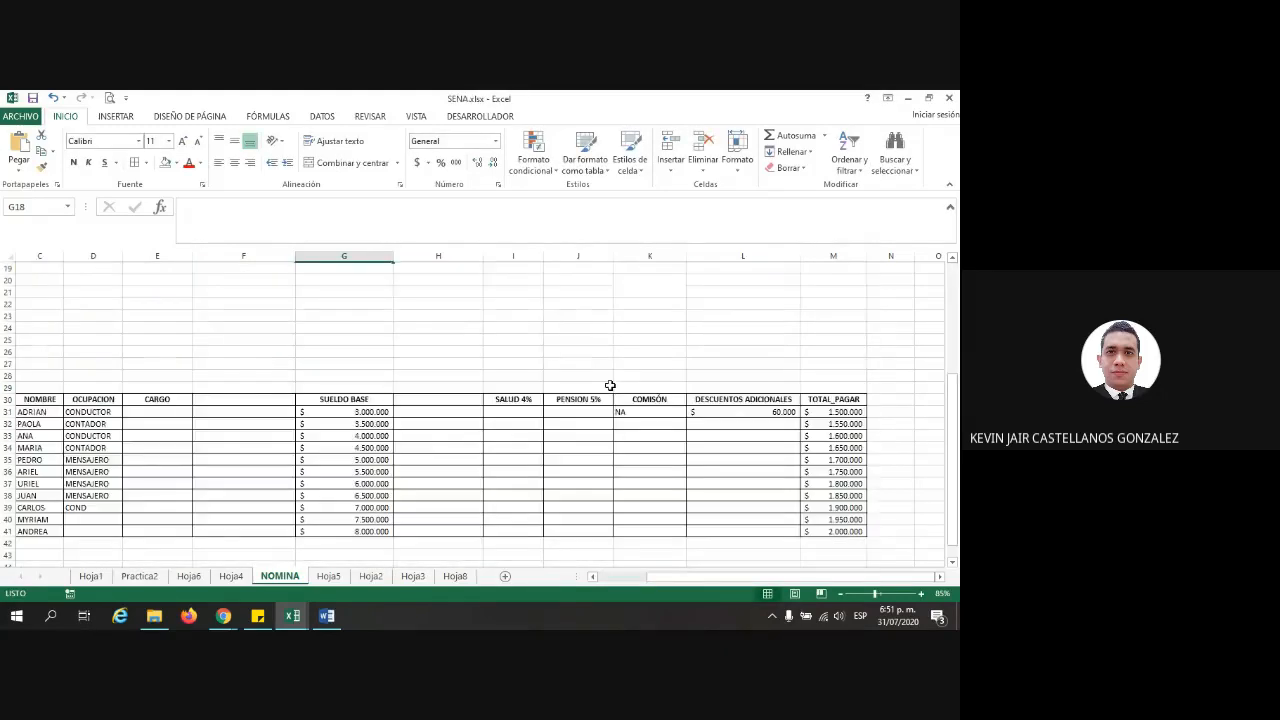
left_click_drag(672, 583, 622, 580)
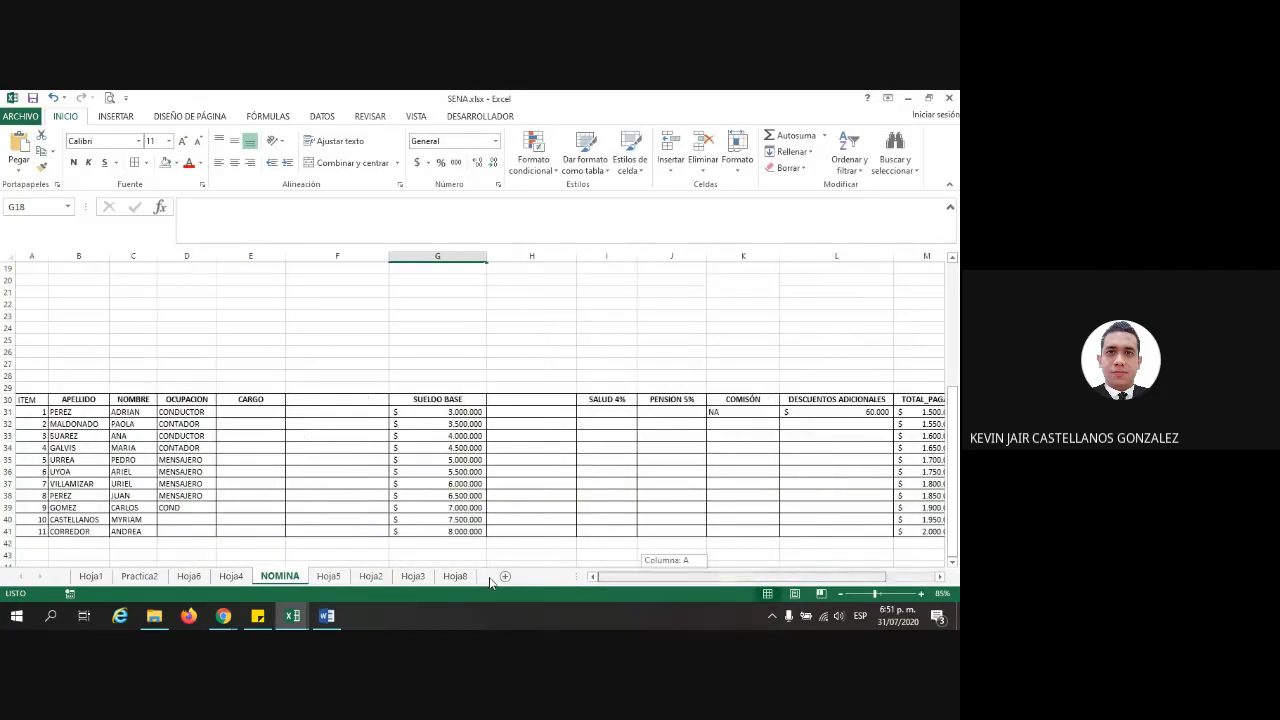
left_click_drag(30, 399, 80, 399)
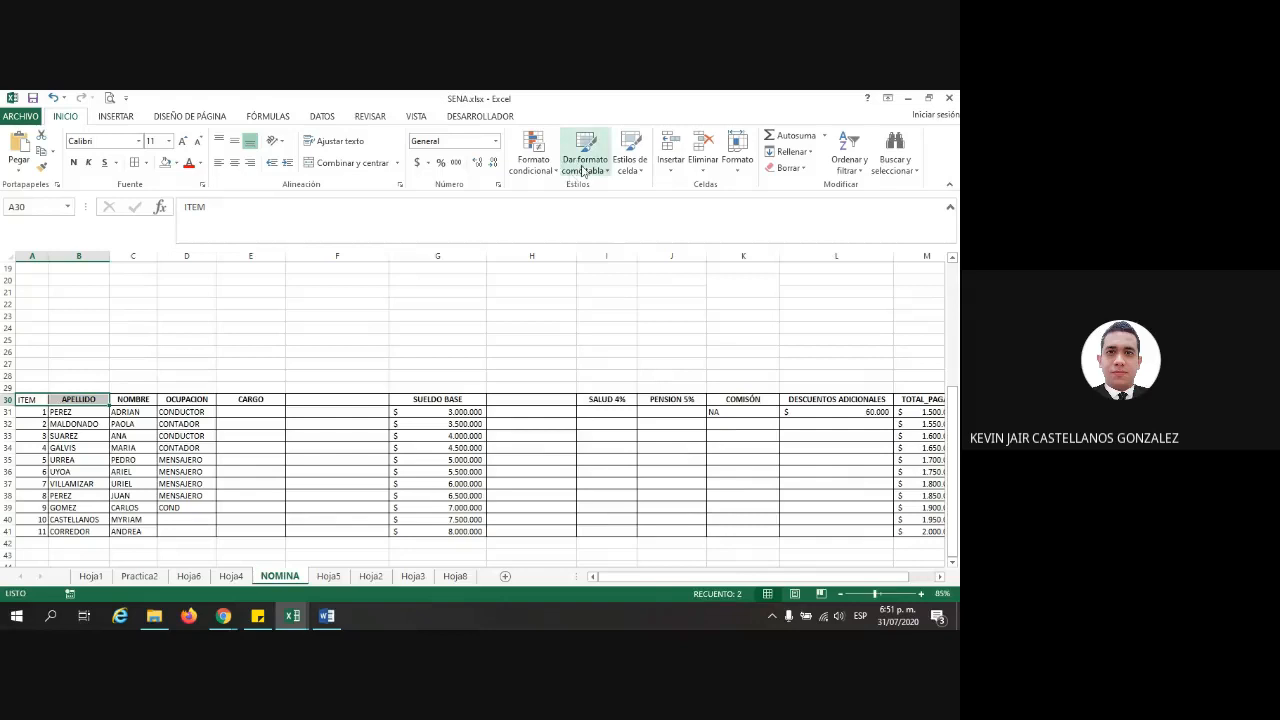
left_click(580, 166)
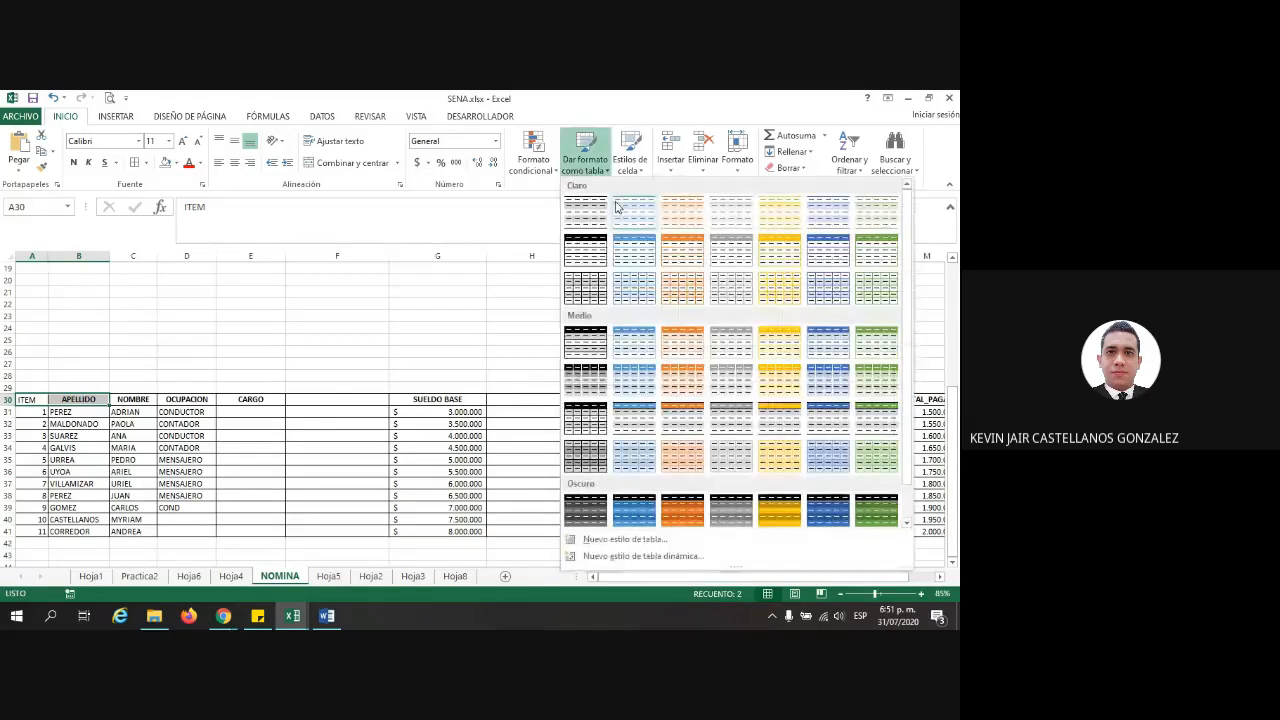
left_click(827, 510)
left_click_drag(32, 400, 808, 531)
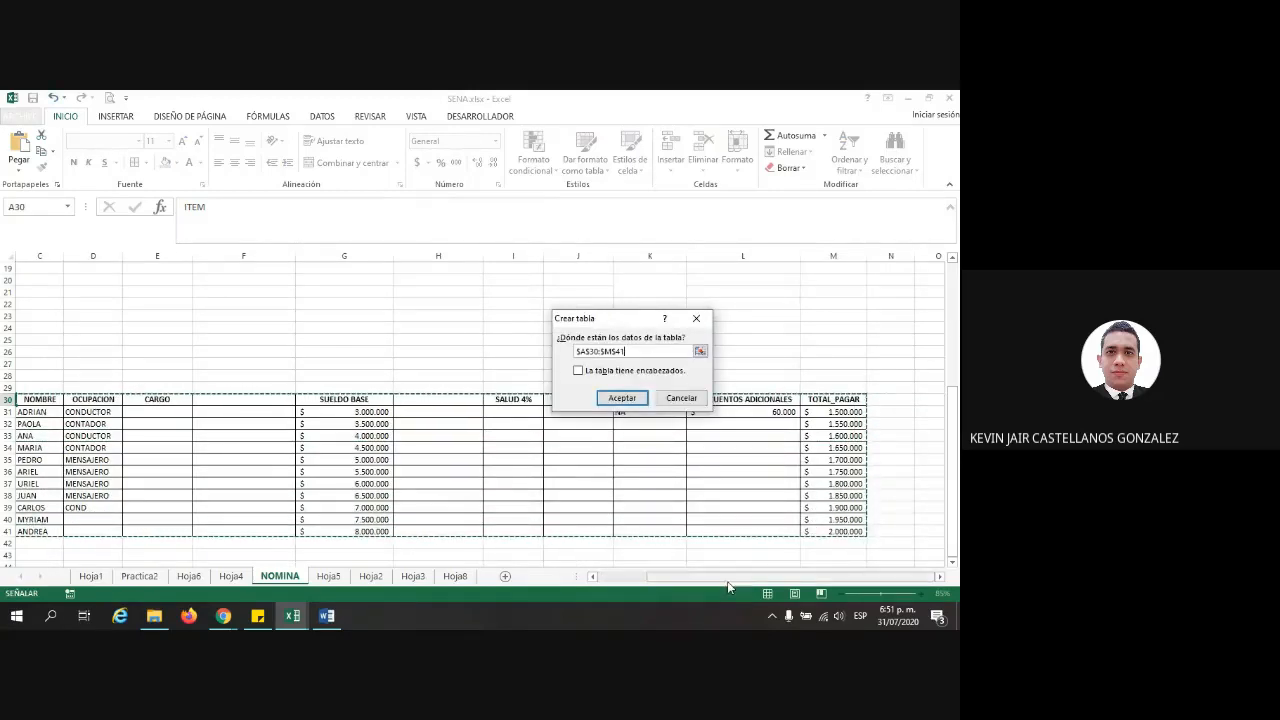
left_click(606, 399)
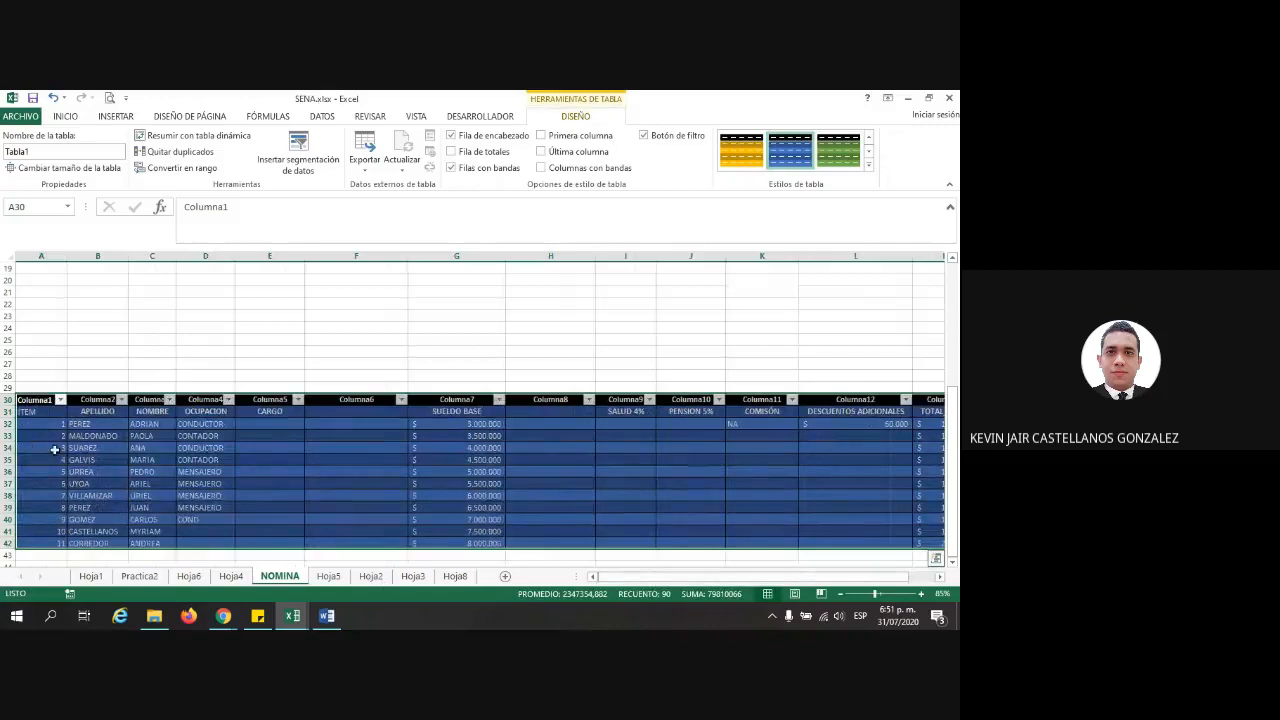
Rename the generic header in cell A30 as ITEM
left_click(40, 400)
double_click(205, 206)
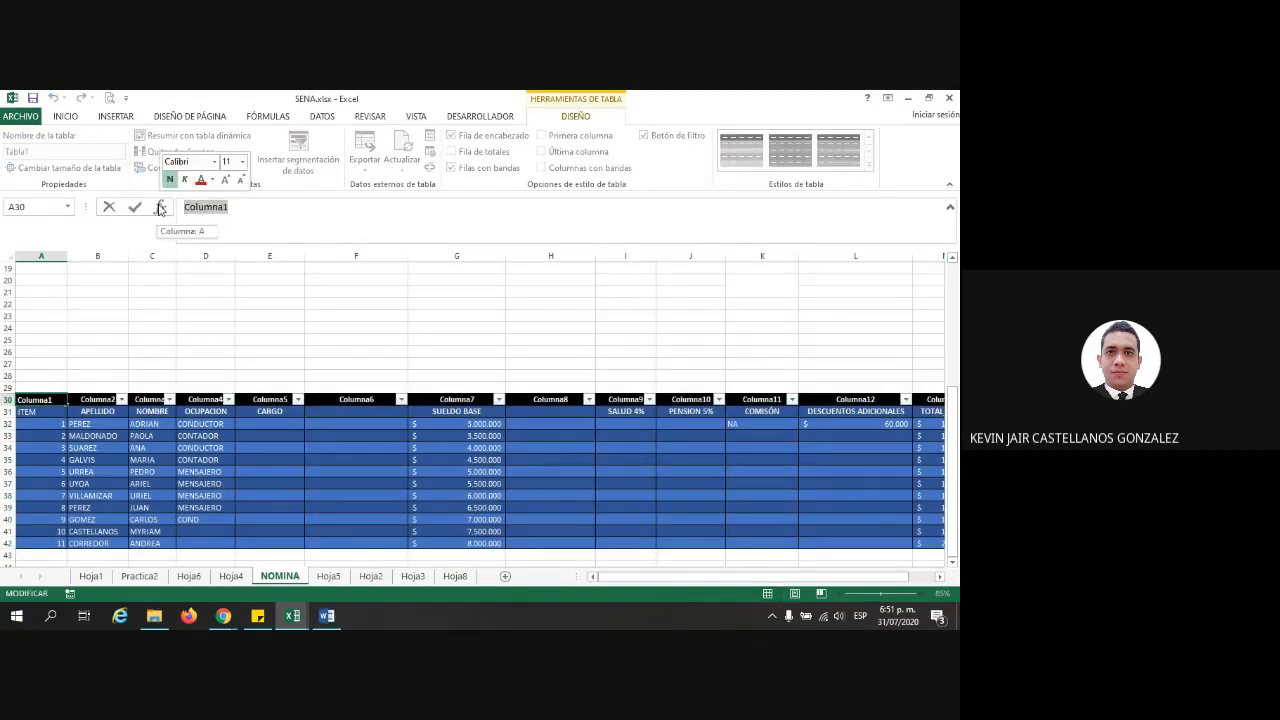
type("ITEM")
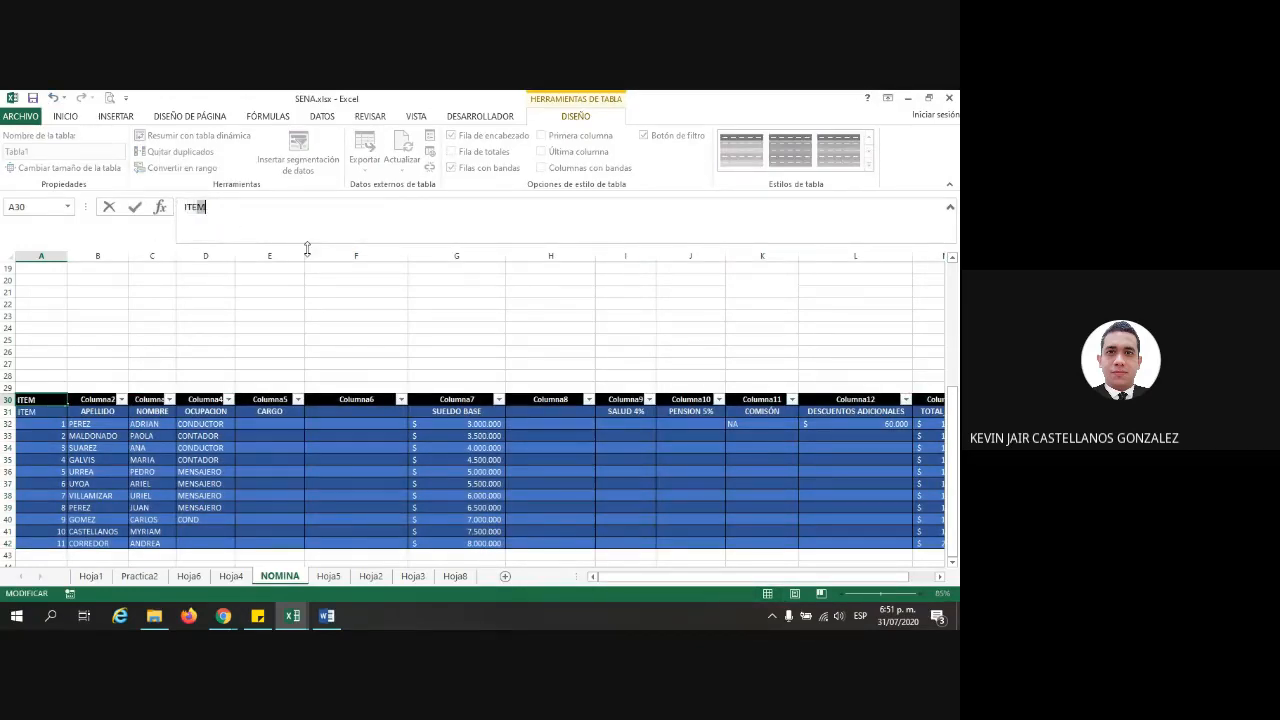
left_click(238, 338)
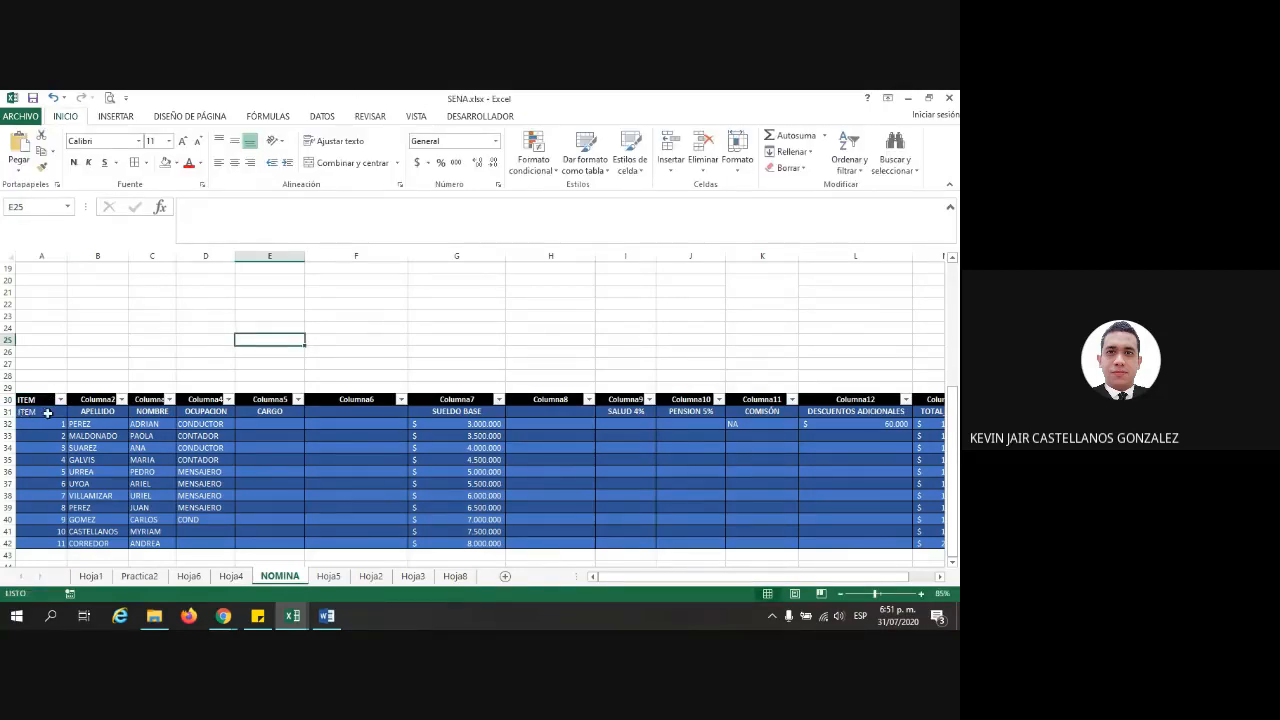
Undo the header rename and the table creation on A30:M41
key("ctrl+z")
key("ctrl+z")
key("ctrl+z")
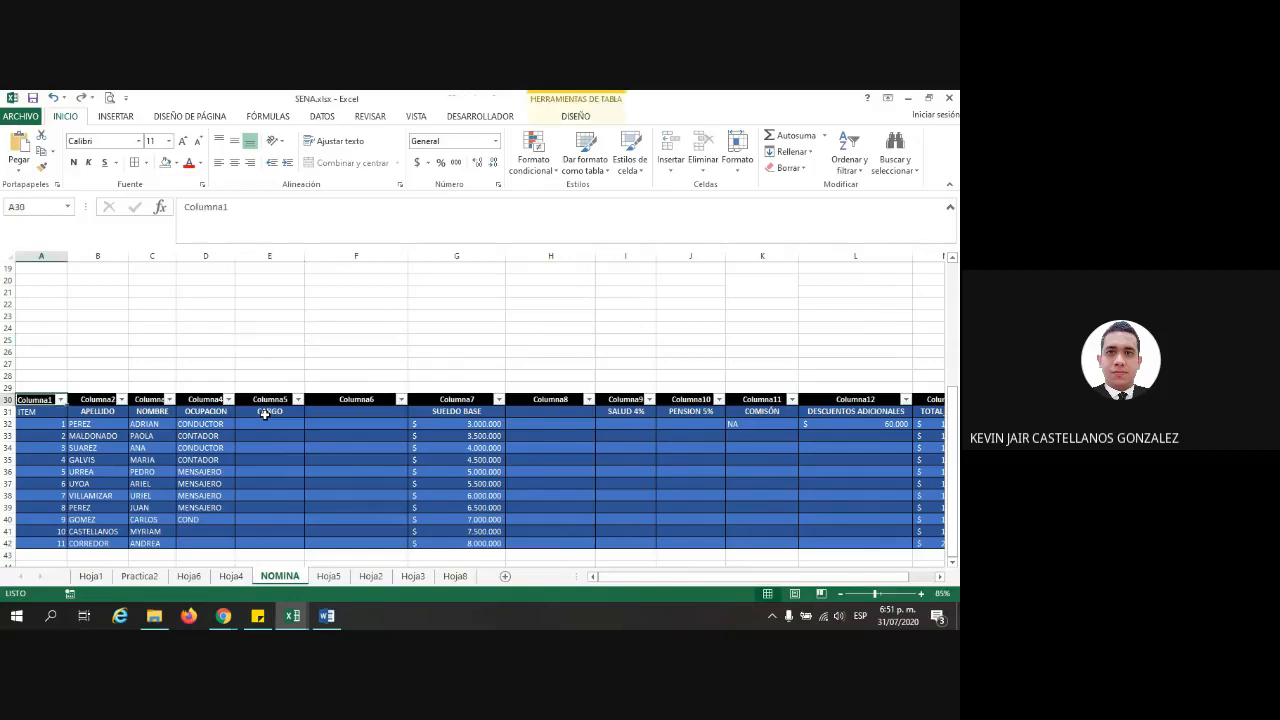
Format A30:M41 as a table with the blue style in the third medium row, with the header option on
left_click(584, 160)
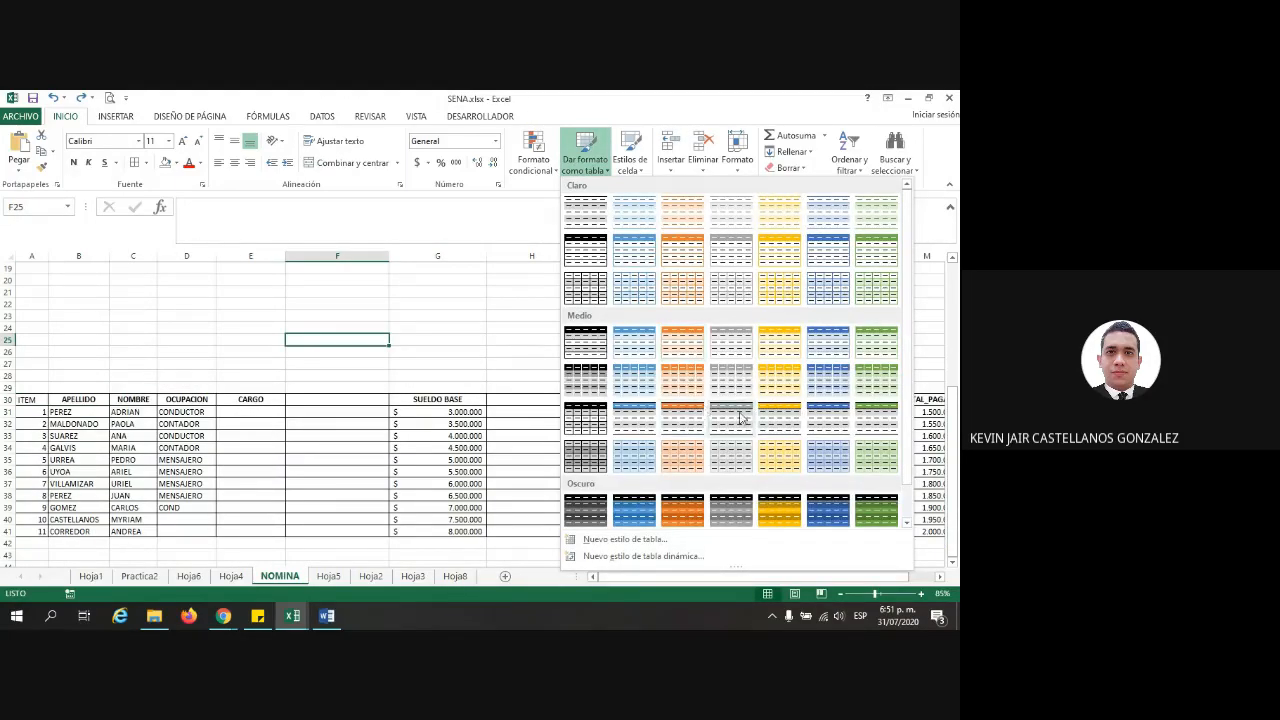
left_click(828, 418)
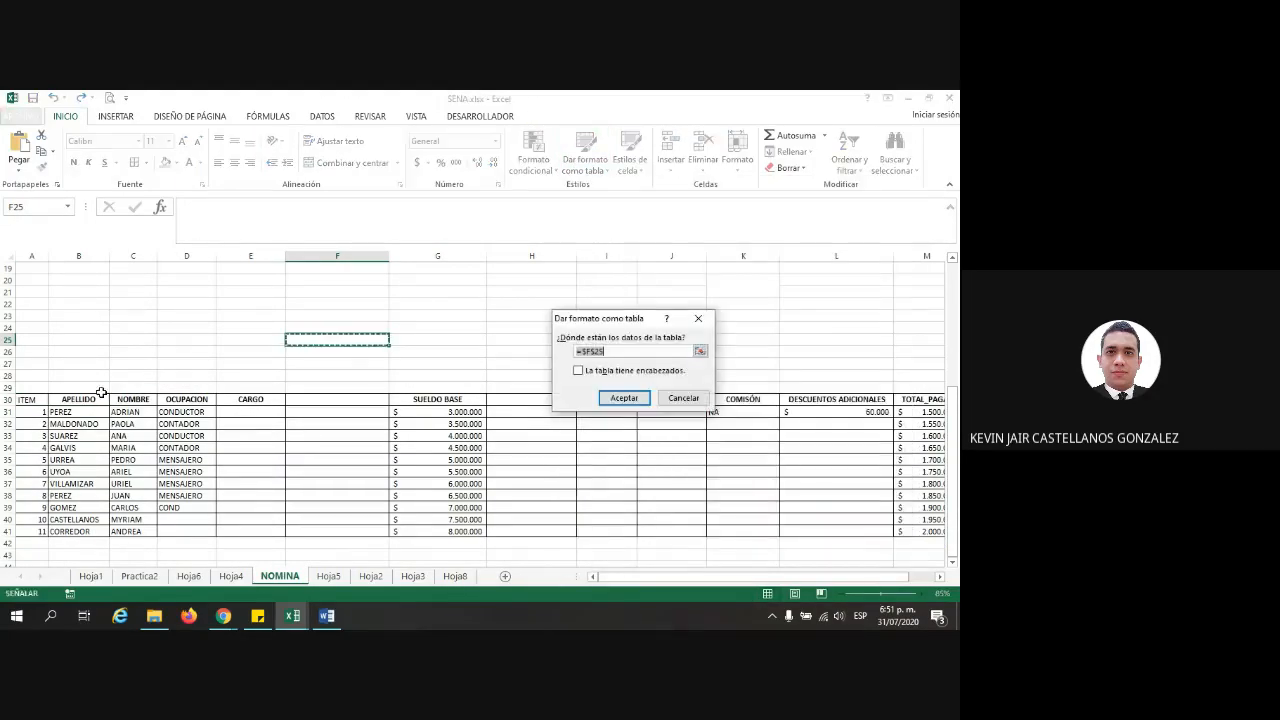
left_click(30, 400)
left_click_drag(30, 400, 846, 533)
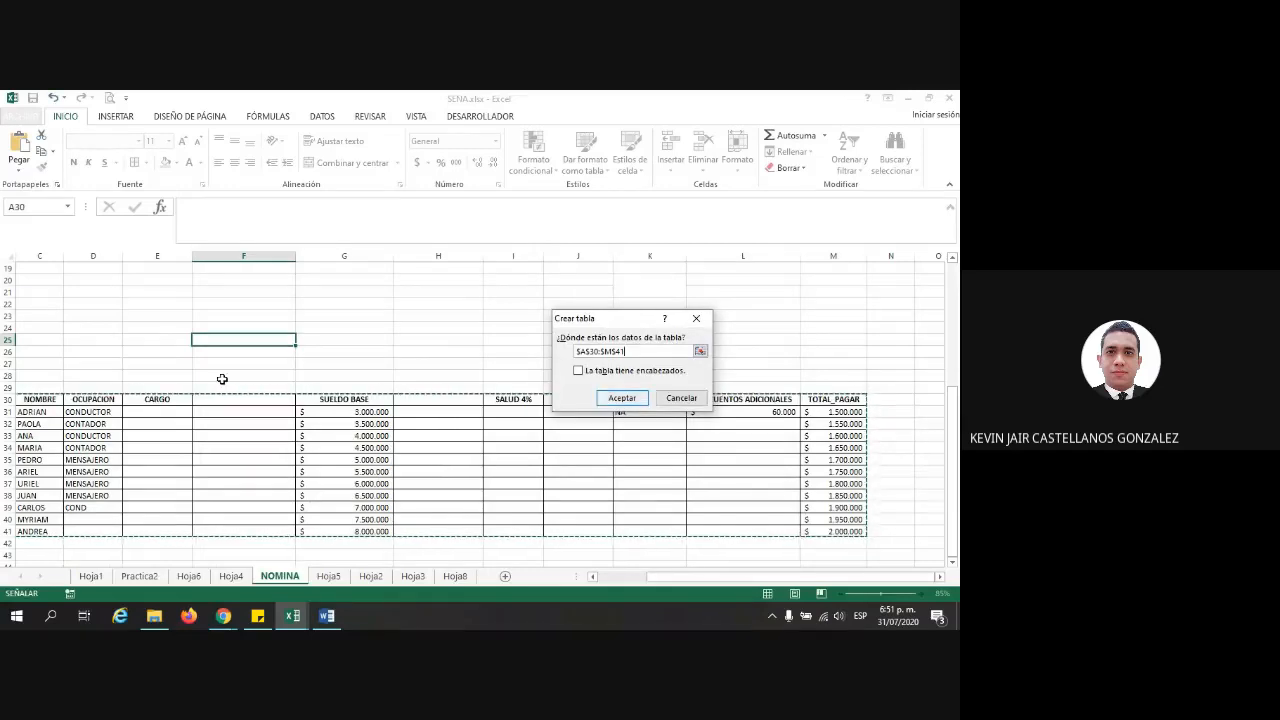
left_click(578, 371)
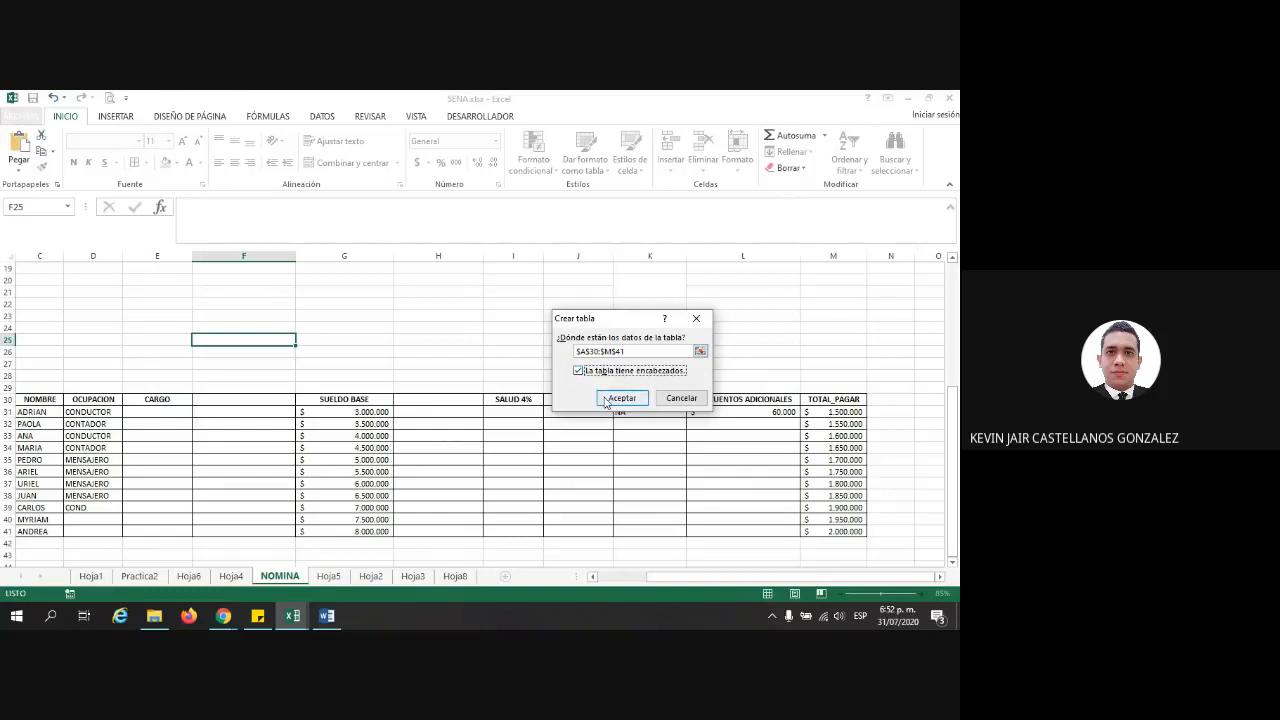
left_click(621, 398)
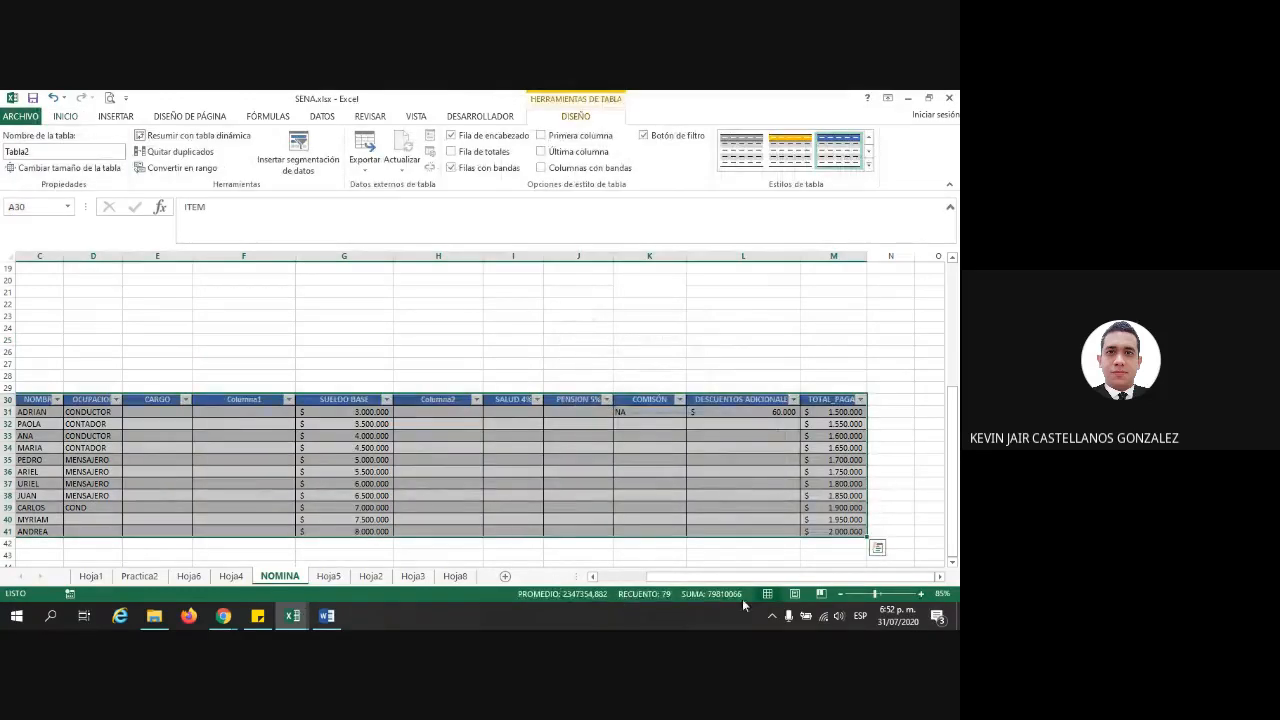
Examine the header cells of the new table across row 30, including those whose titles were blank
left_click_drag(750, 576, 451, 578)
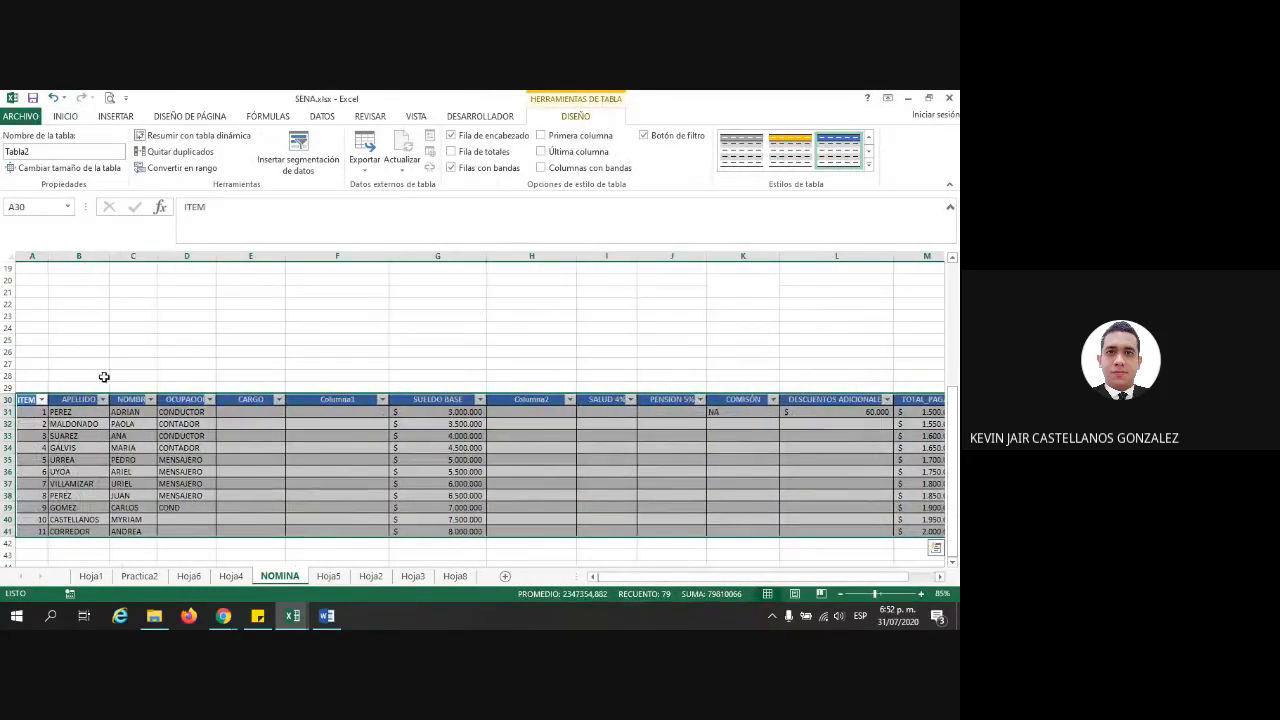
left_click(30, 403)
left_click(63, 401)
left_click(129, 400)
left_click(185, 400)
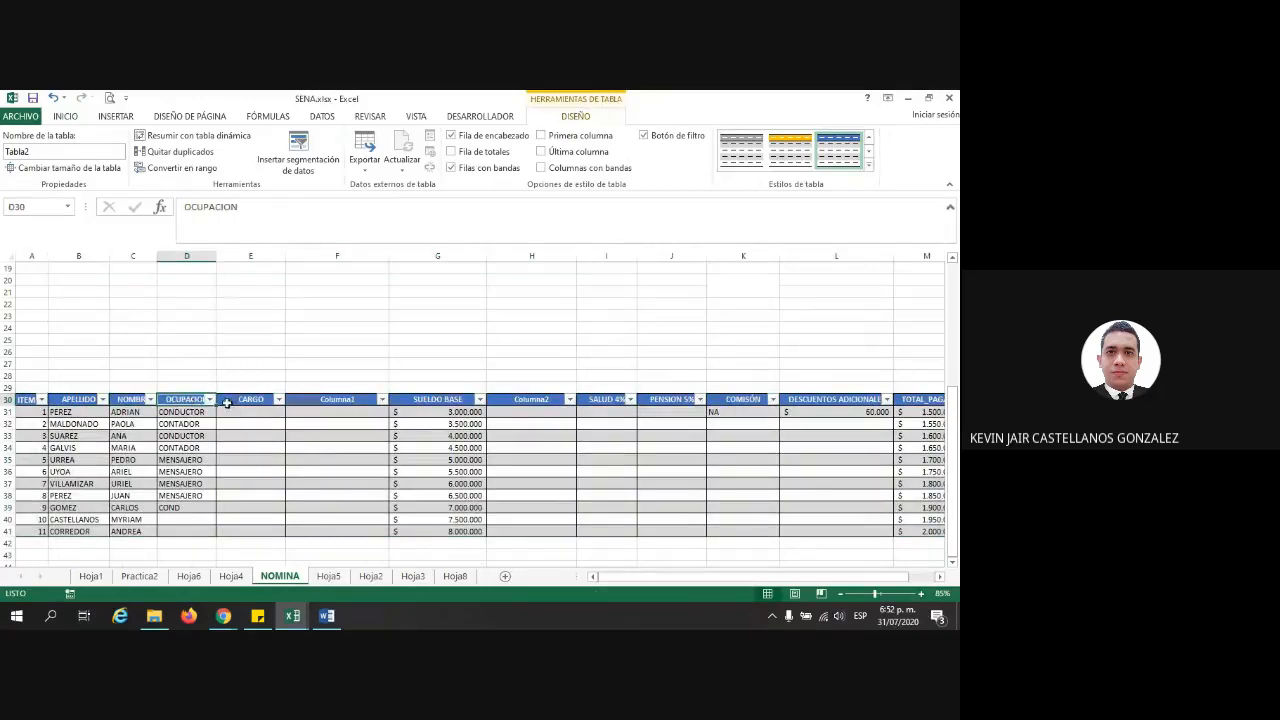
left_click(231, 403)
left_click(318, 398)
left_click(405, 394)
left_click(495, 400)
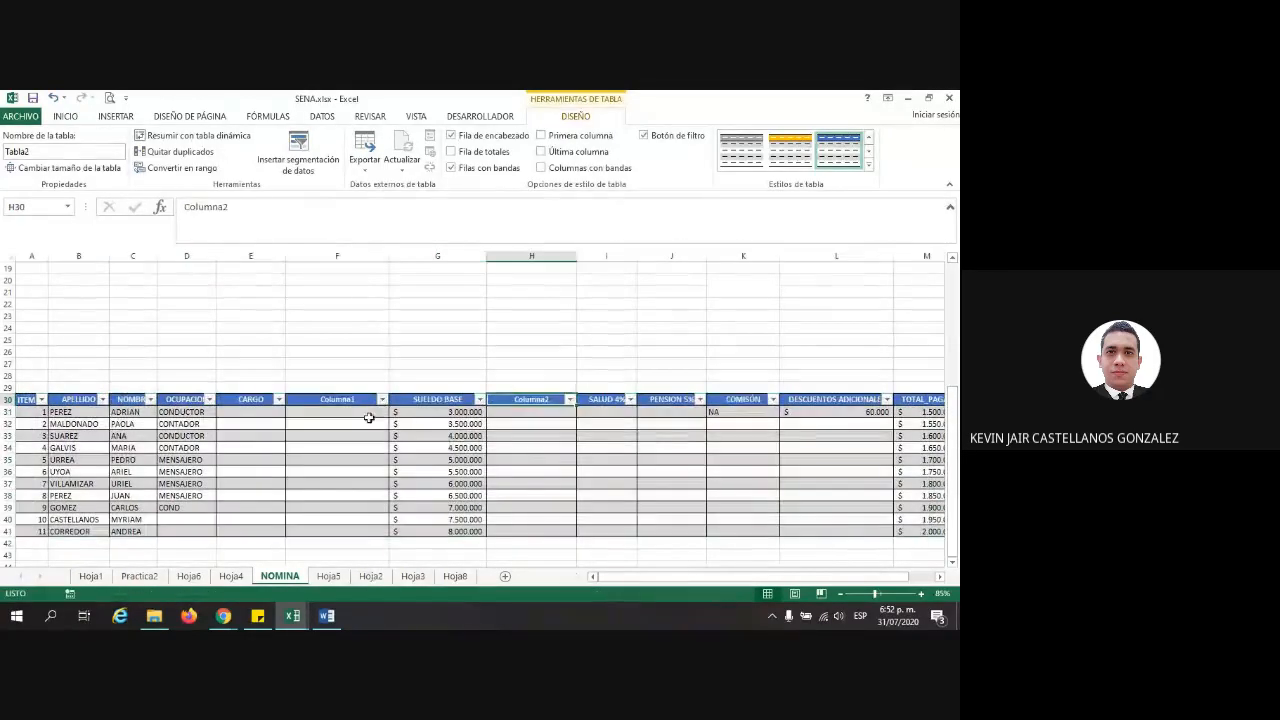
left_click(350, 402)
left_click(428, 400)
left_click(530, 400)
left_click(600, 400)
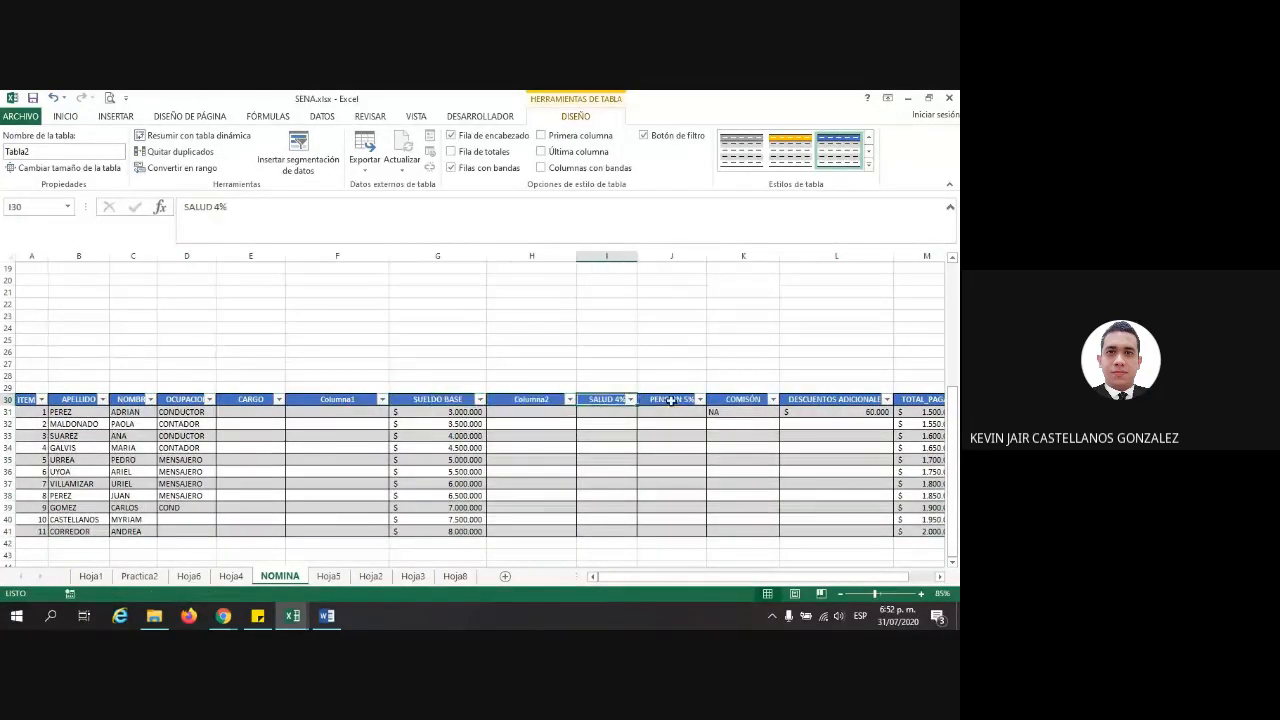
left_click(670, 400)
left_click(743, 400)
left_click(836, 395)
left_click_drag(735, 580, 800, 577)
left_click(896, 396)
left_click(813, 401)
left_click(697, 402)
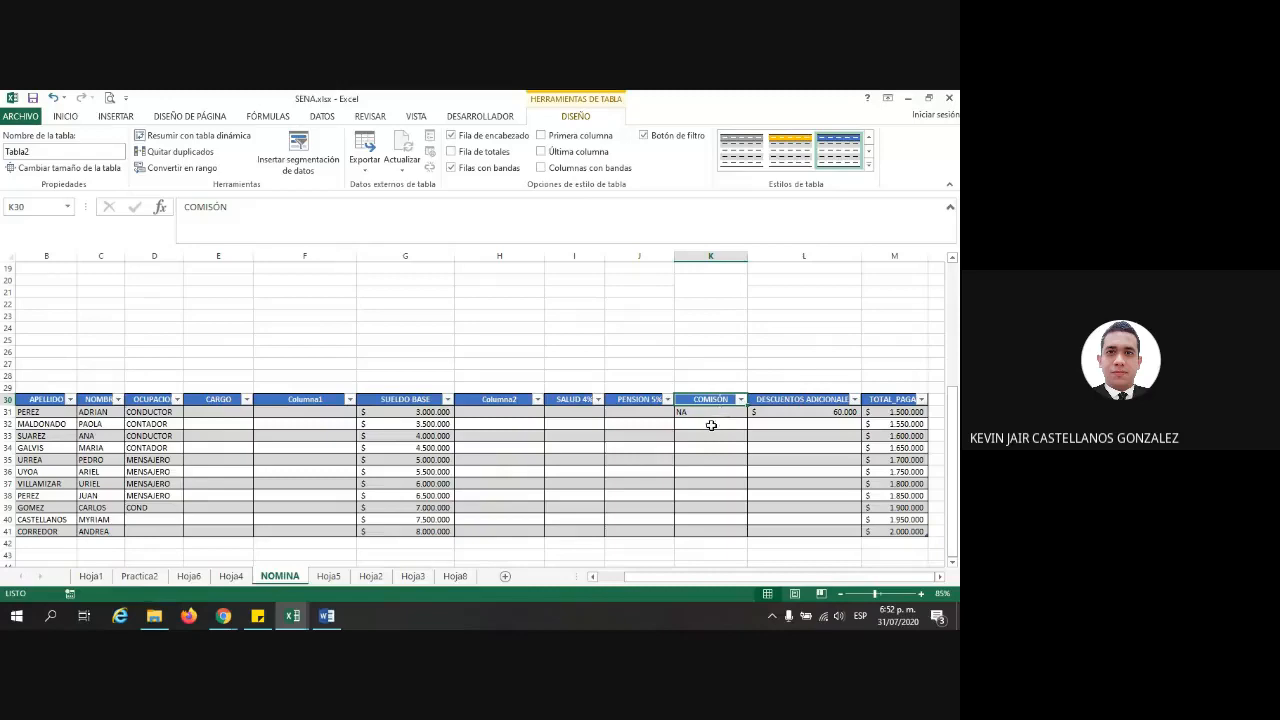
Undo the table formatting with headers on A30:M41
scroll(668, 445, "up", 1)
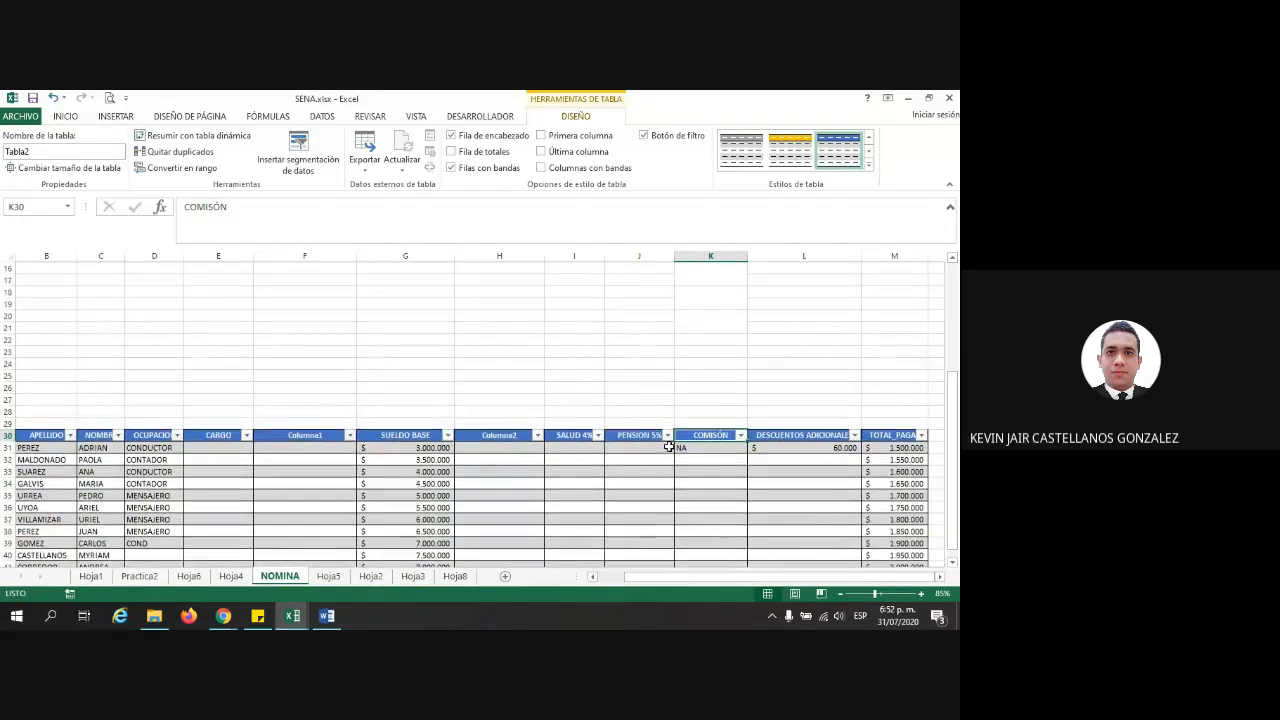
scroll(701, 492, "down", 3)
key("ctrl+z")
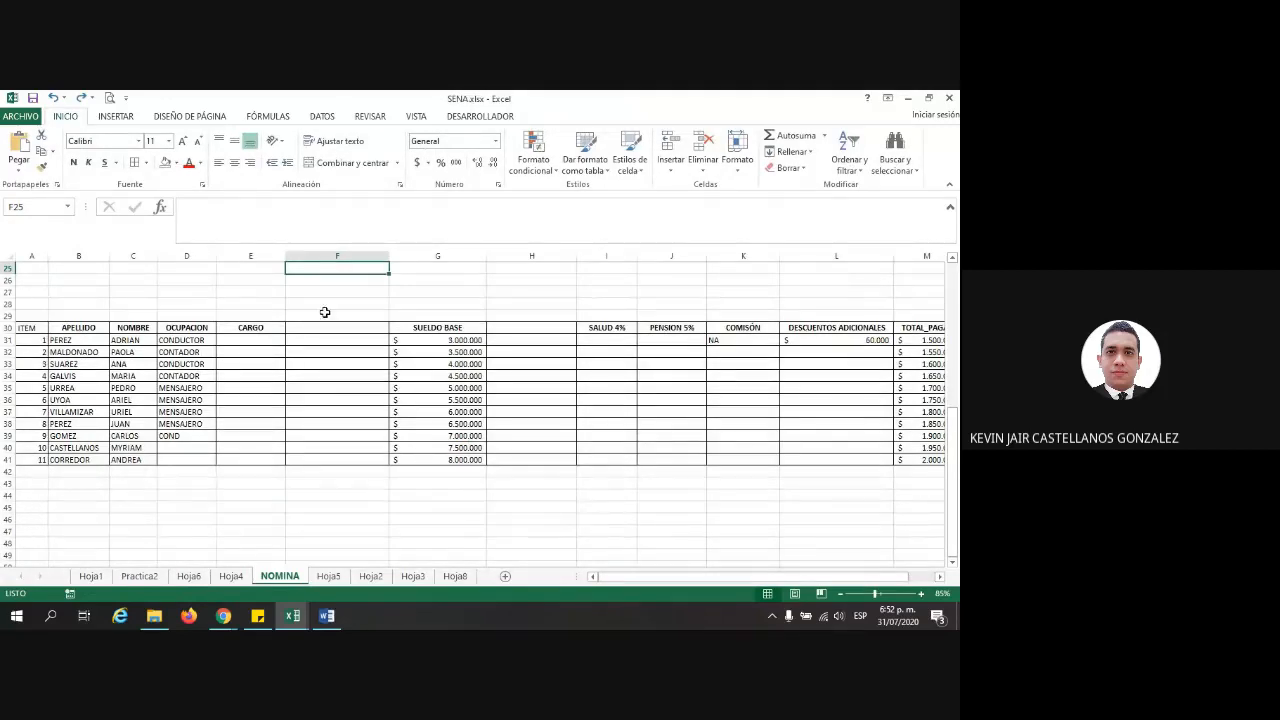
Compare the untitled header cells F30 and H30 in the plain range
left_click(328, 329)
left_click(516, 328)
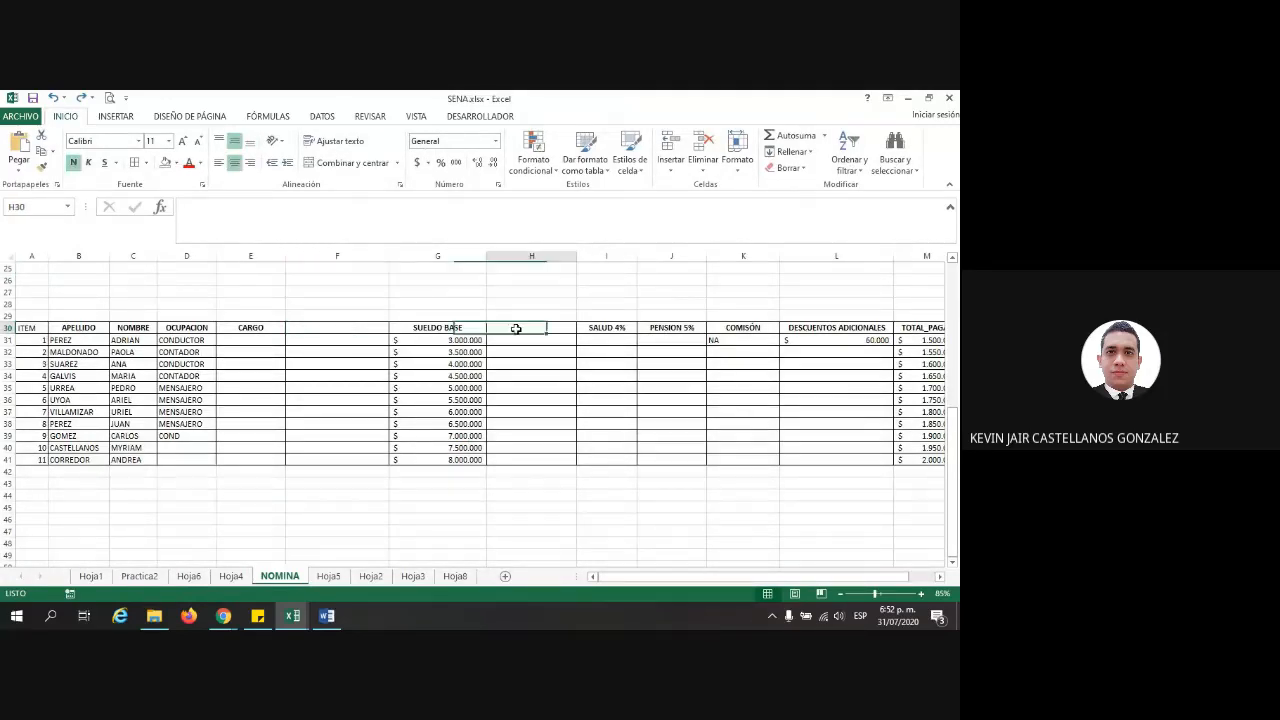
left_click(331, 333)
left_click(566, 333)
left_click(360, 327)
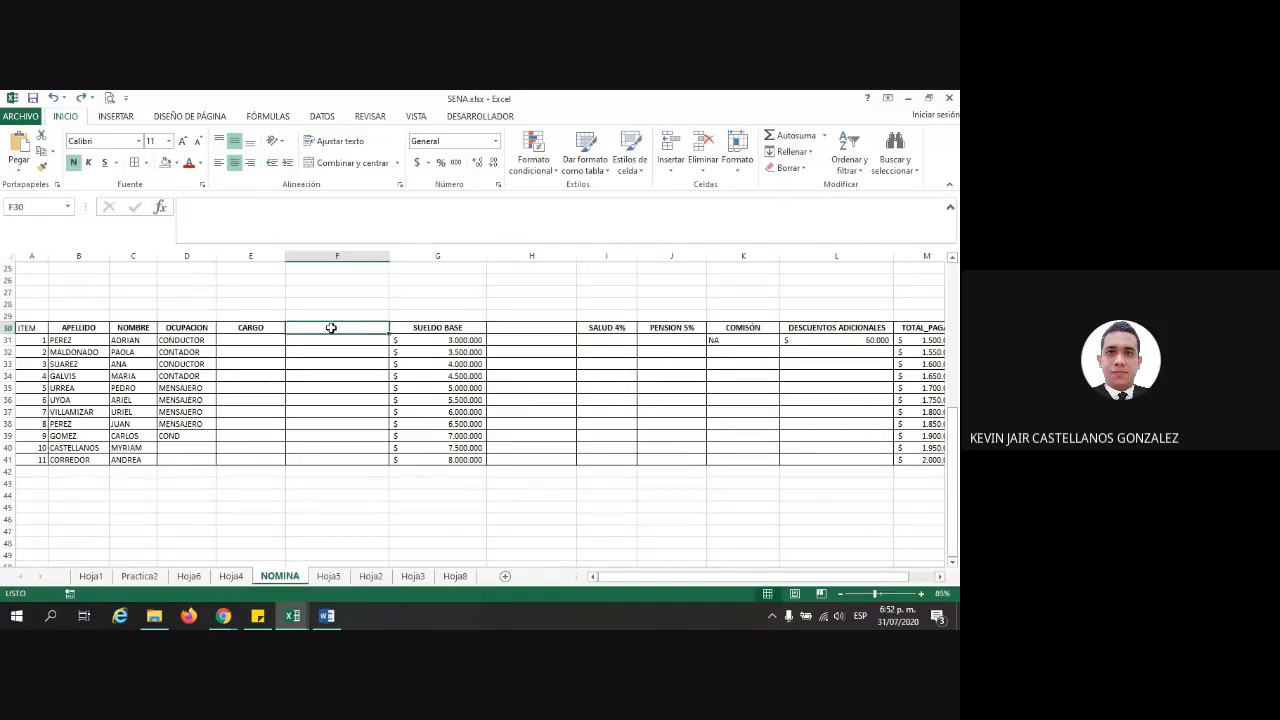
left_click(518, 329)
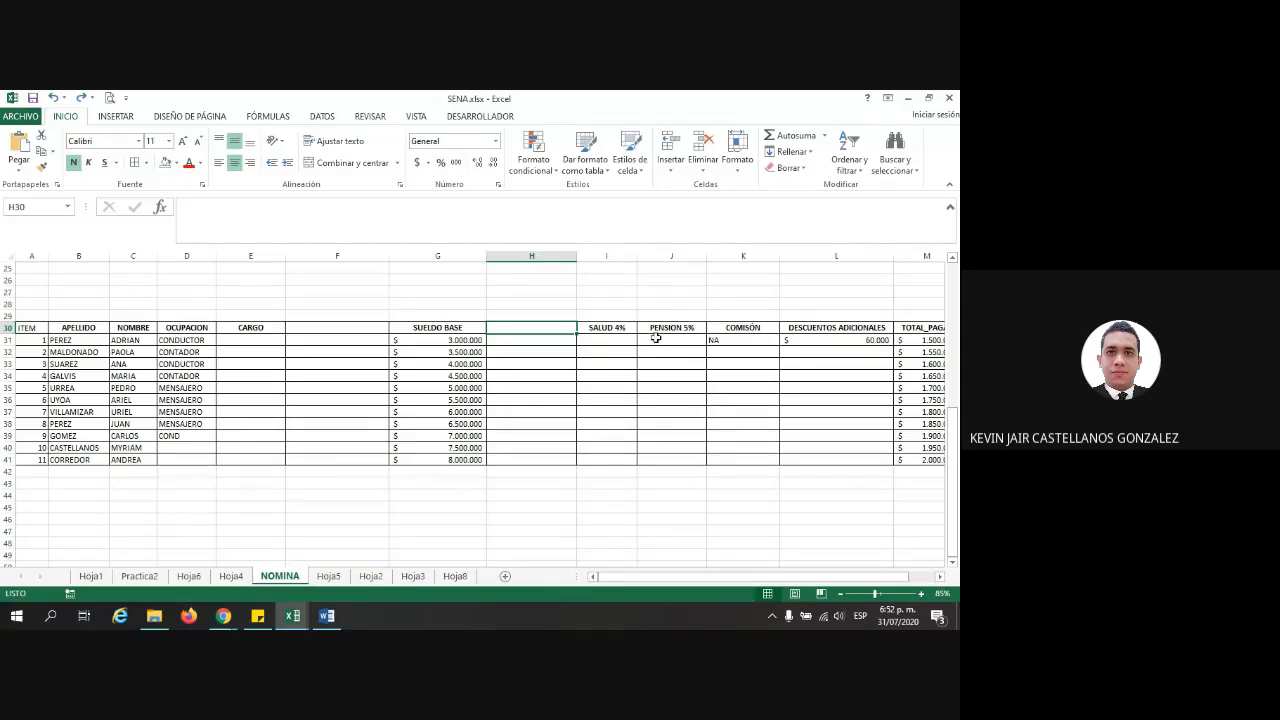
Open the data validation settings of cell E2 in the CARGO column of the upper payroll table
scroll(564, 508, "up", 6)
scroll(564, 508, "up", 2)
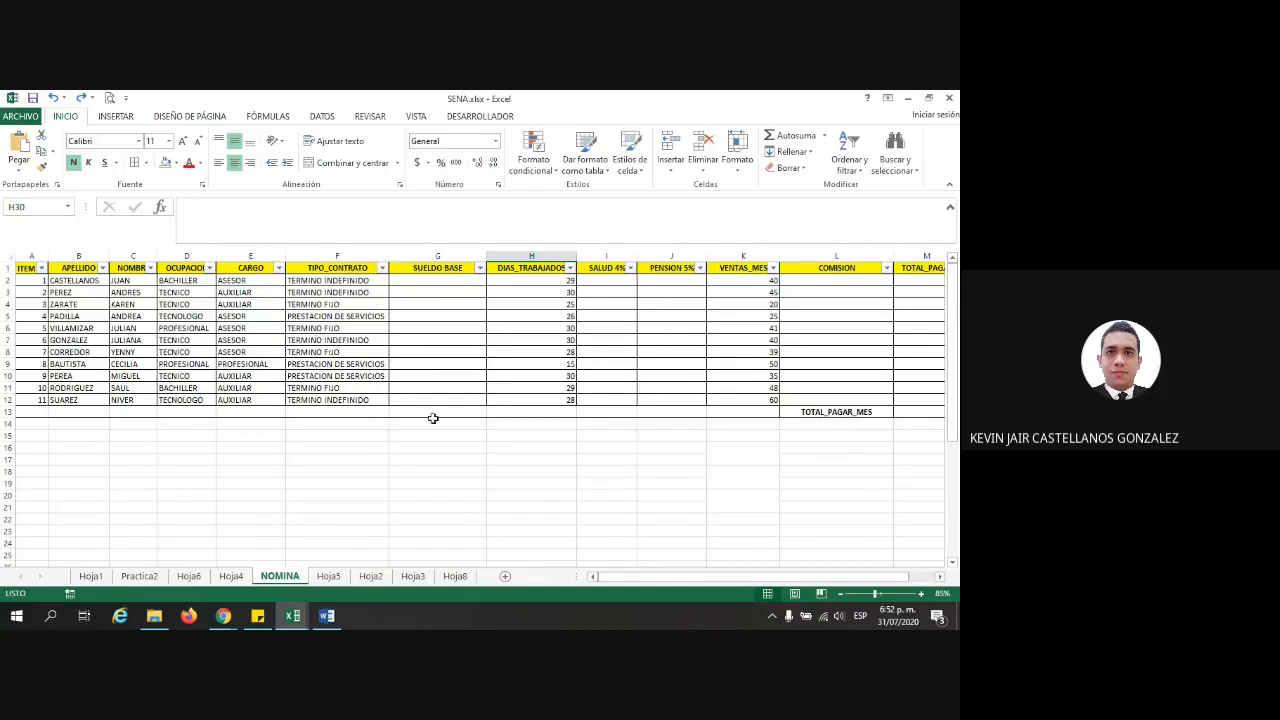
left_click_drag(740, 577, 627, 566)
left_click(255, 281)
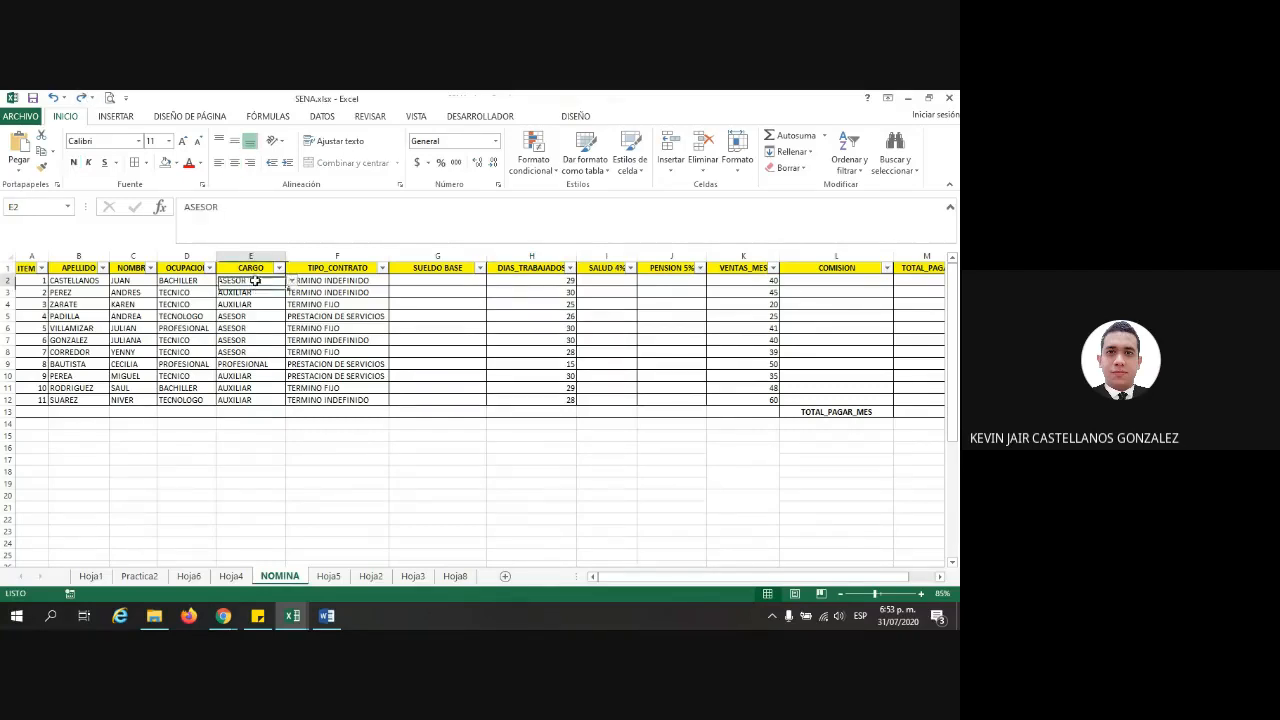
left_click(322, 116)
left_click(614, 168)
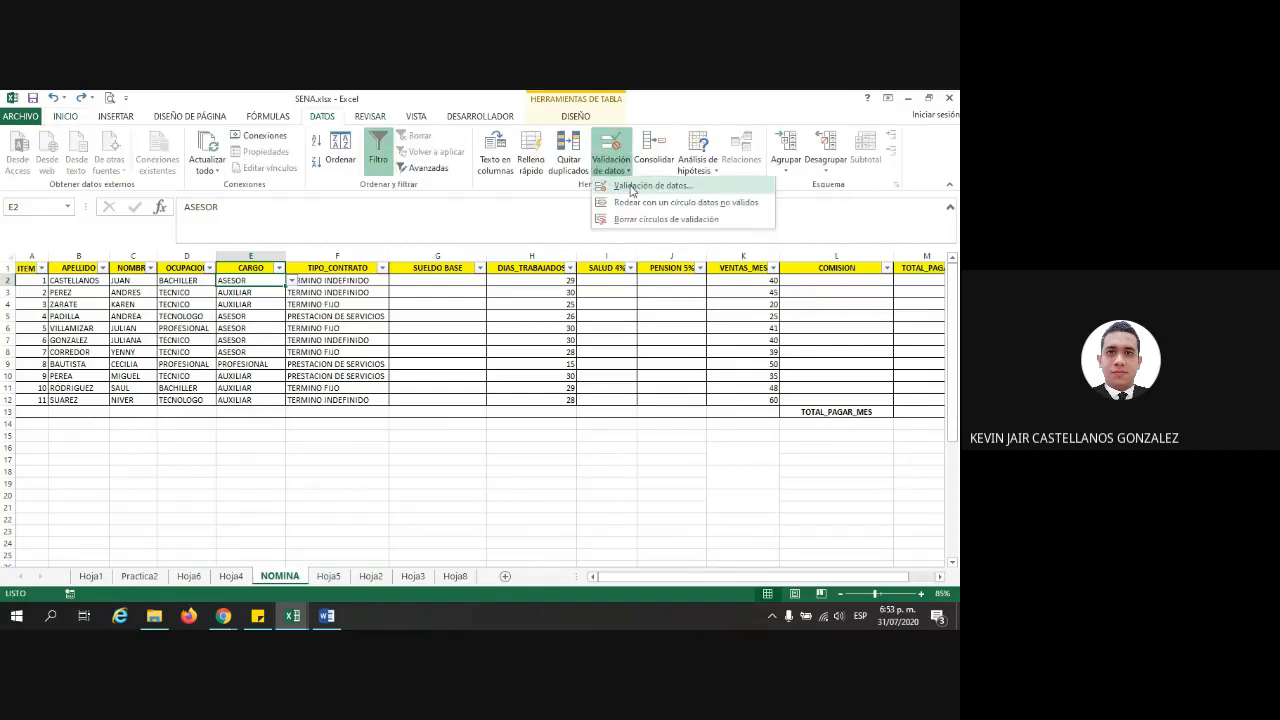
left_click(628, 185)
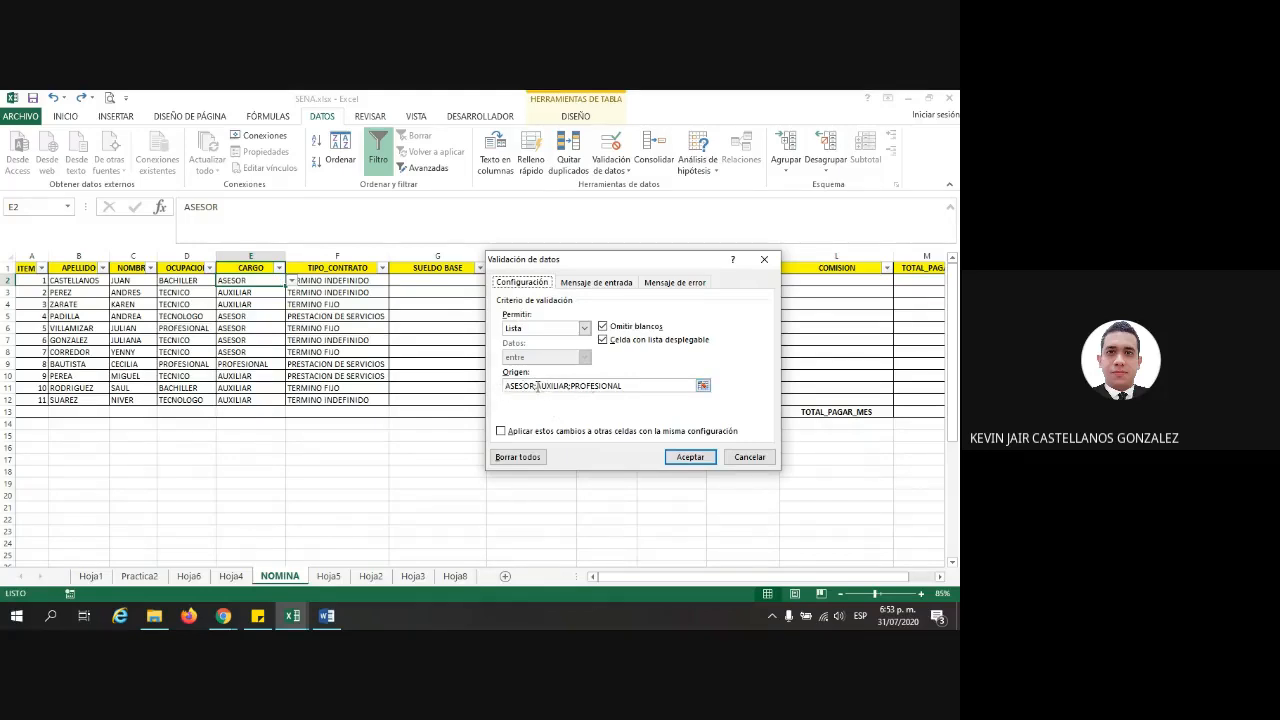
Re-enter the semicolon separator in E2's validation list source ASESOR;AUXILIAR;PROFESIONAL and apply the settings
left_click(548, 385)
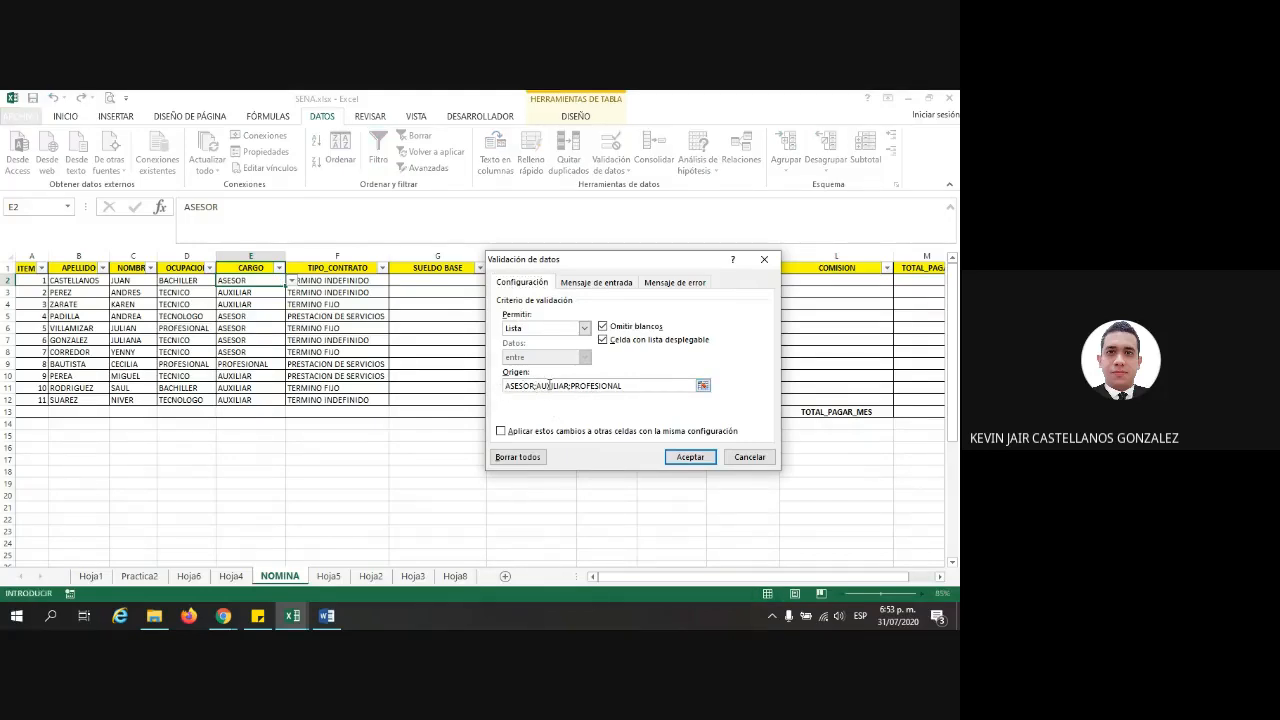
key("BackSpace")
type(";")
key("BackSpace")
type(";")
left_click(690, 457)
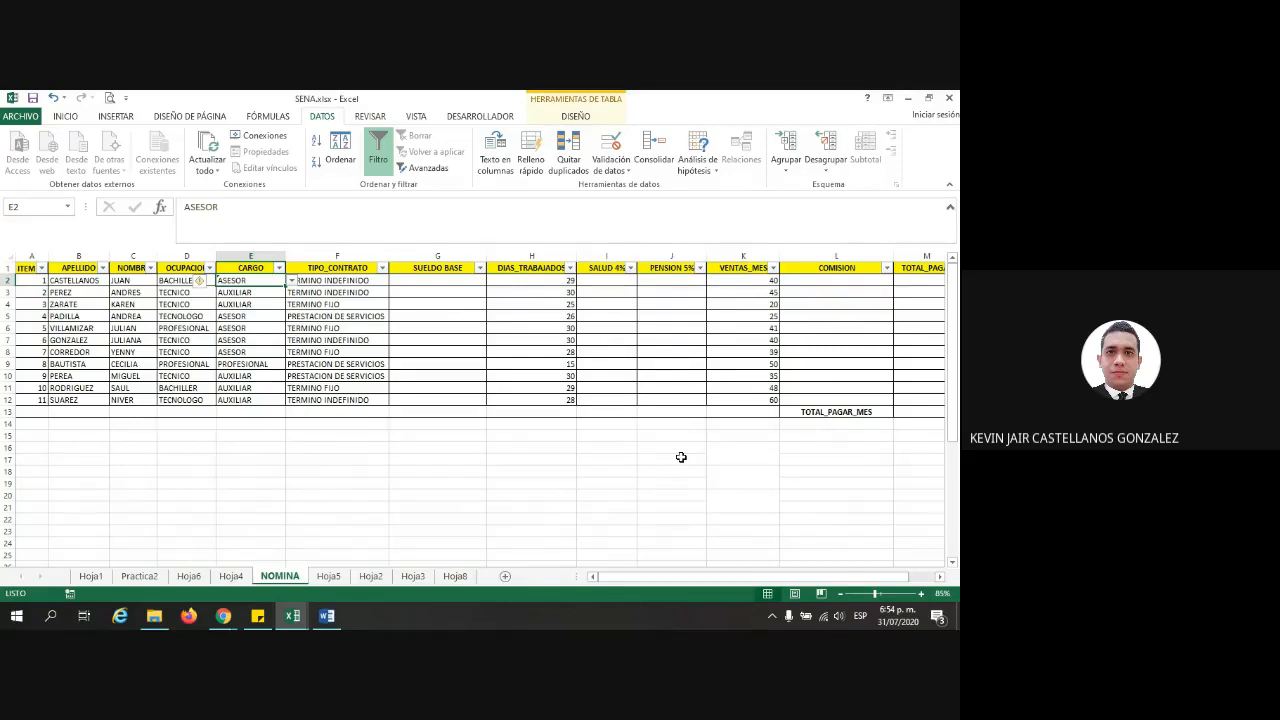
left_click(458, 472)
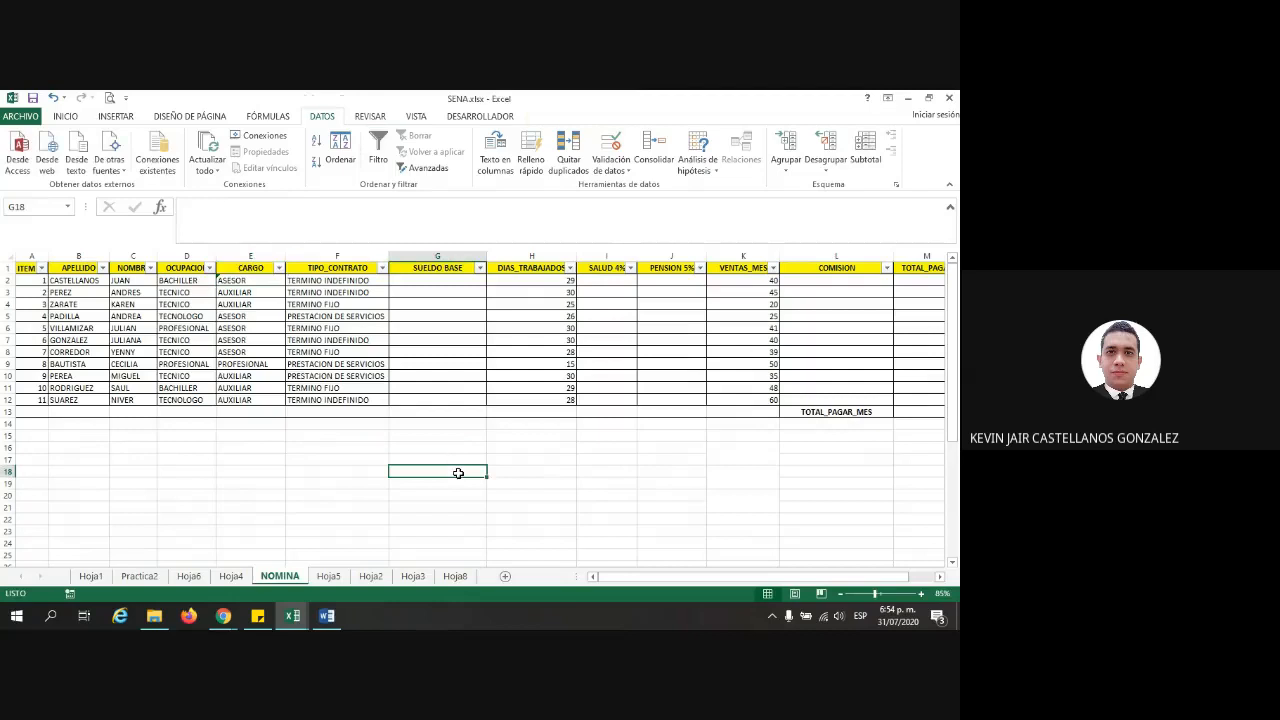
type("=IF")
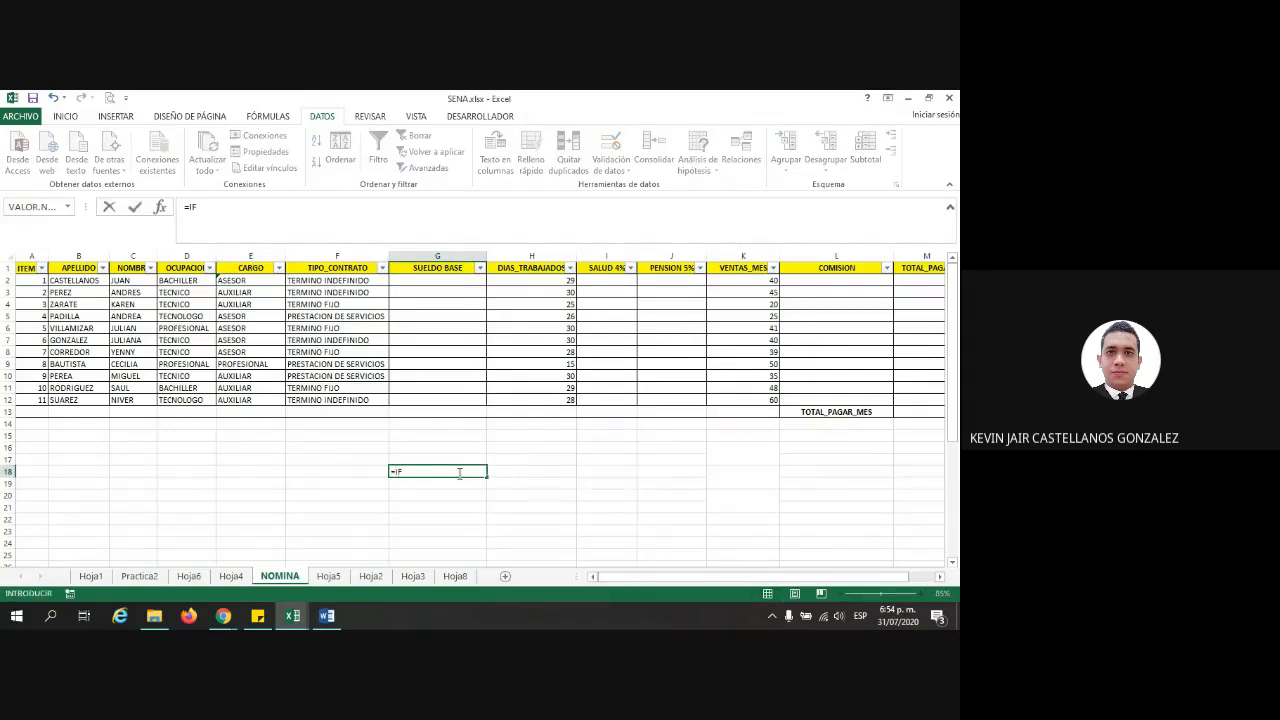
key("BackSpace")
key("BackSpace")
key("BackSpace")
Start a formula in cell G16 with BUSCAR to list the matching functions, and erase the function name
left_click(478, 449)
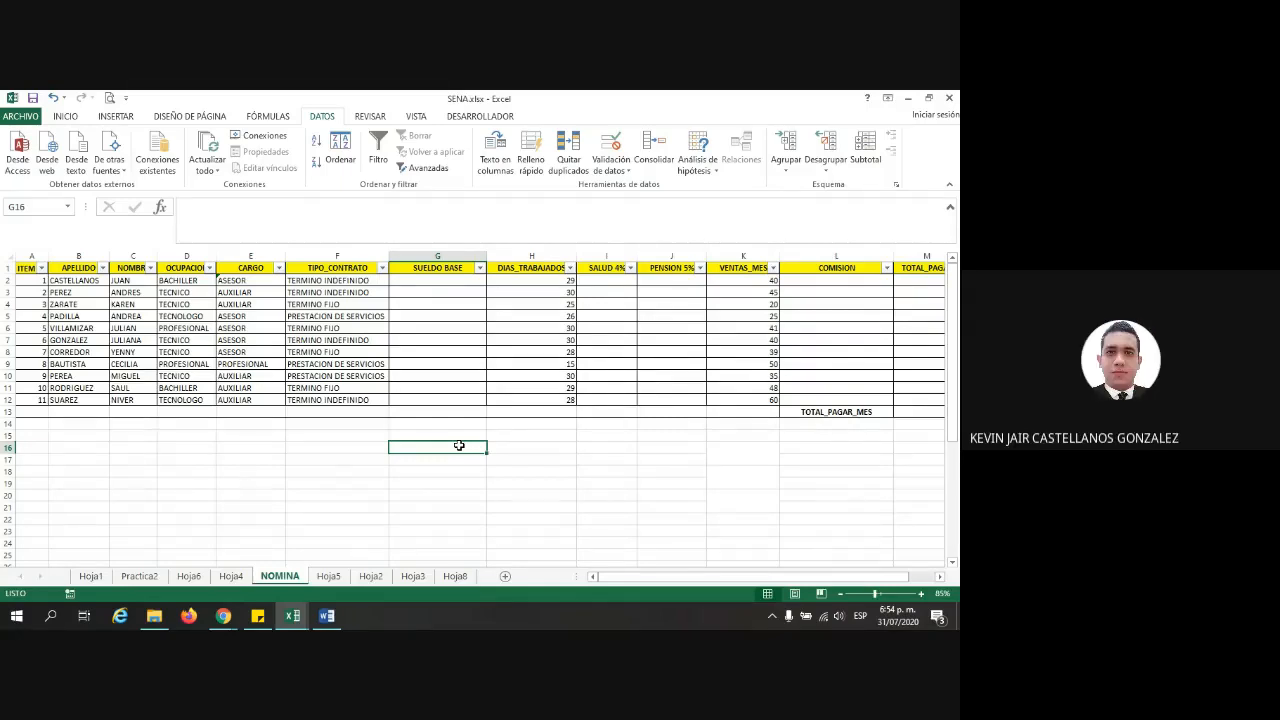
type("=")
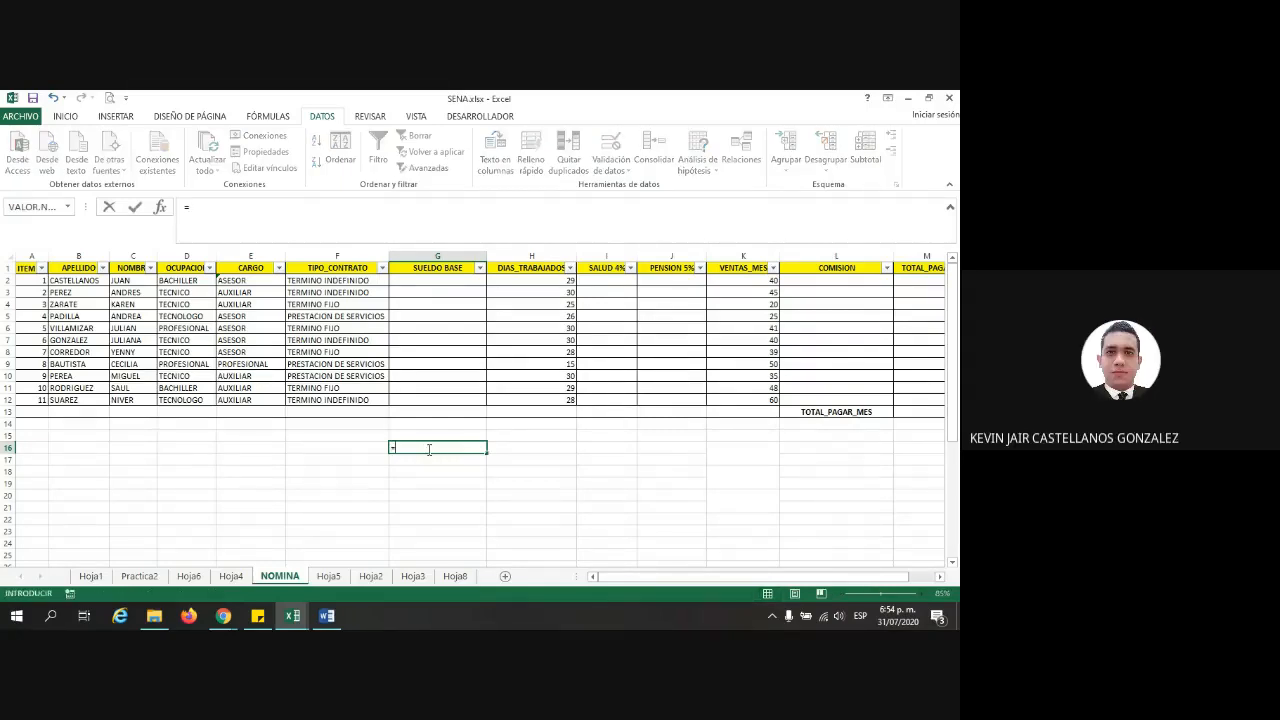
type("BUSCAR")
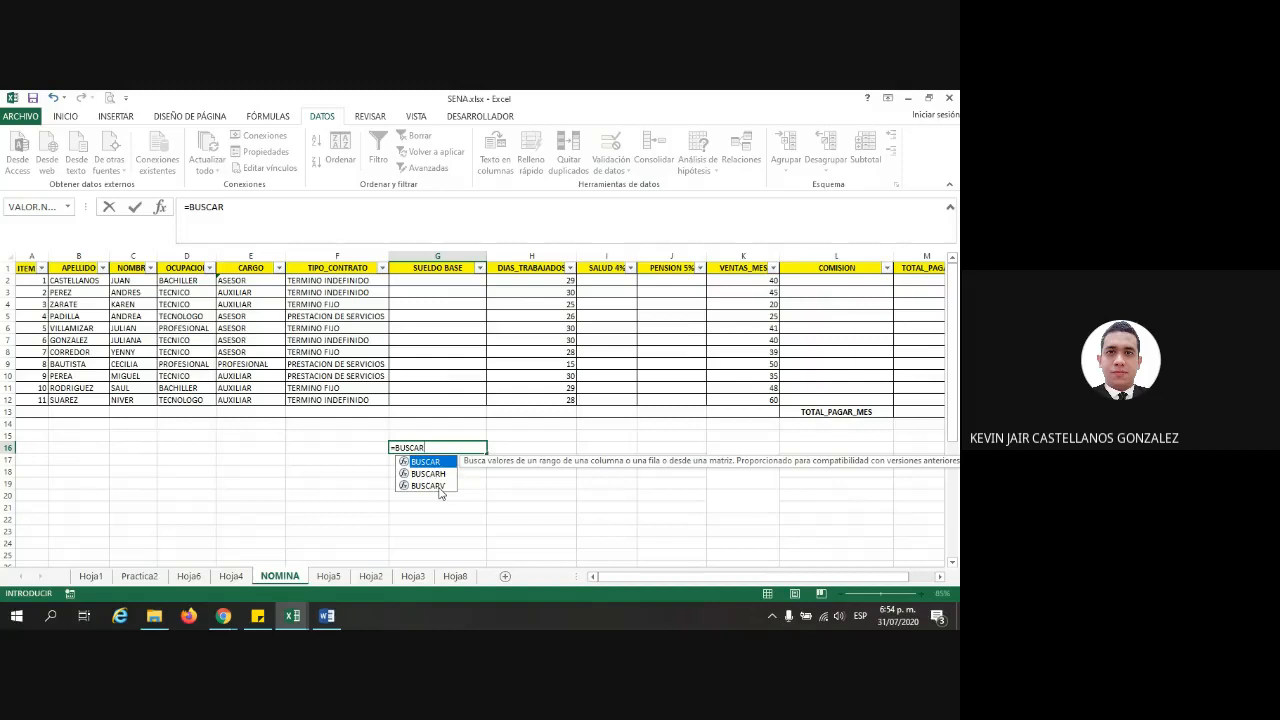
key("BackSpace")
key("BackSpace")
key("BackSpace")
key("BackSpace")
key("BackSpace")
key("BackSpace")
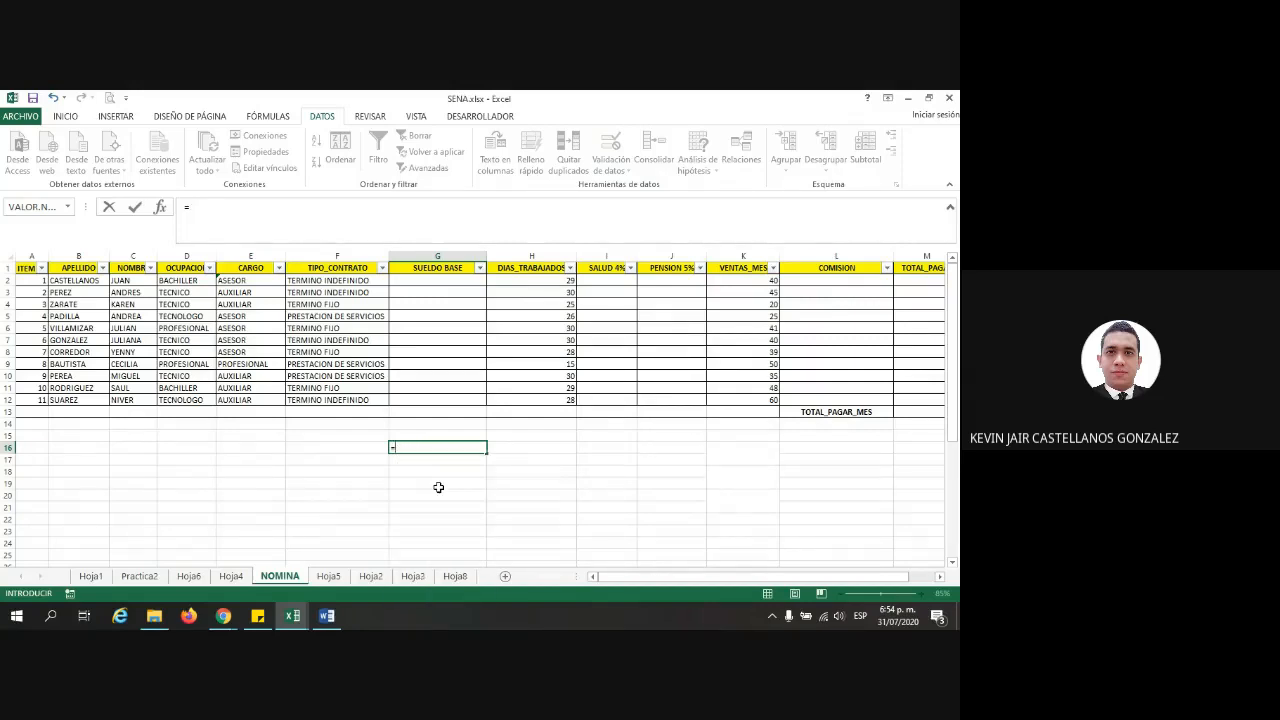
Look up the ENCONTRAR function suggestion by starting =ENC in G16, and clear the cell
type("ENC")
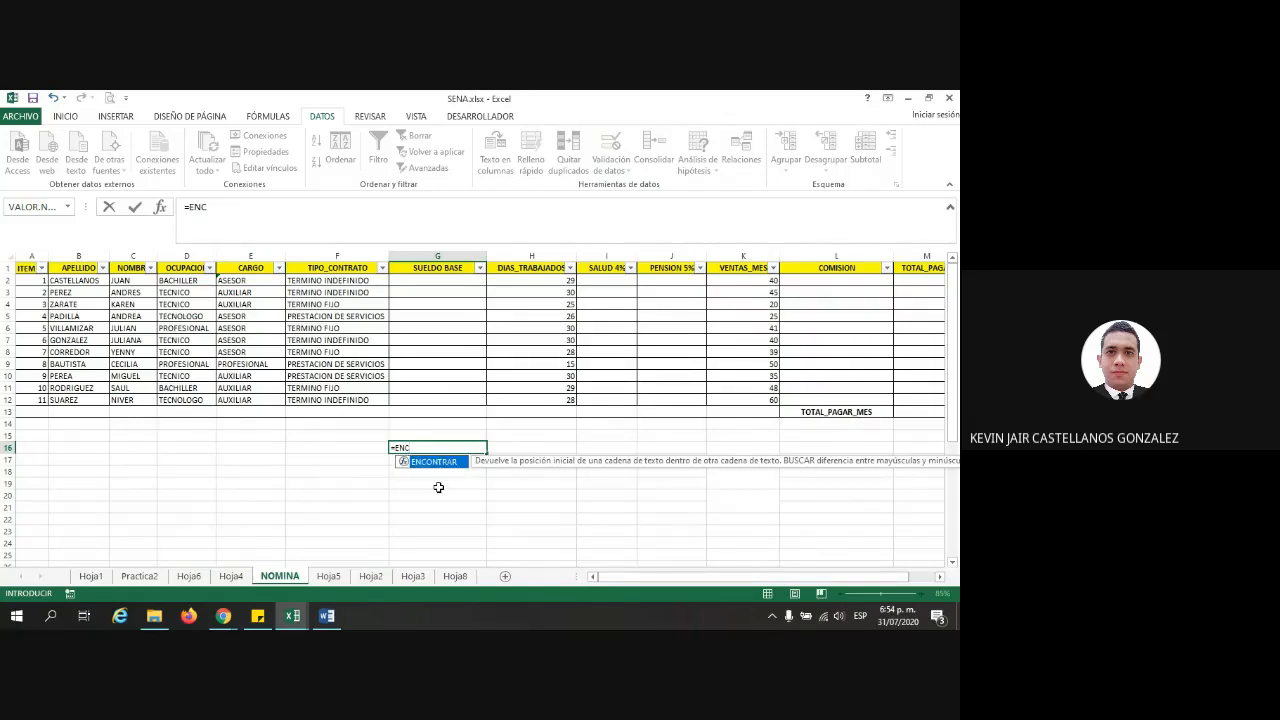
key("BackSpace")
key("BackSpace")
key("BackSpace")
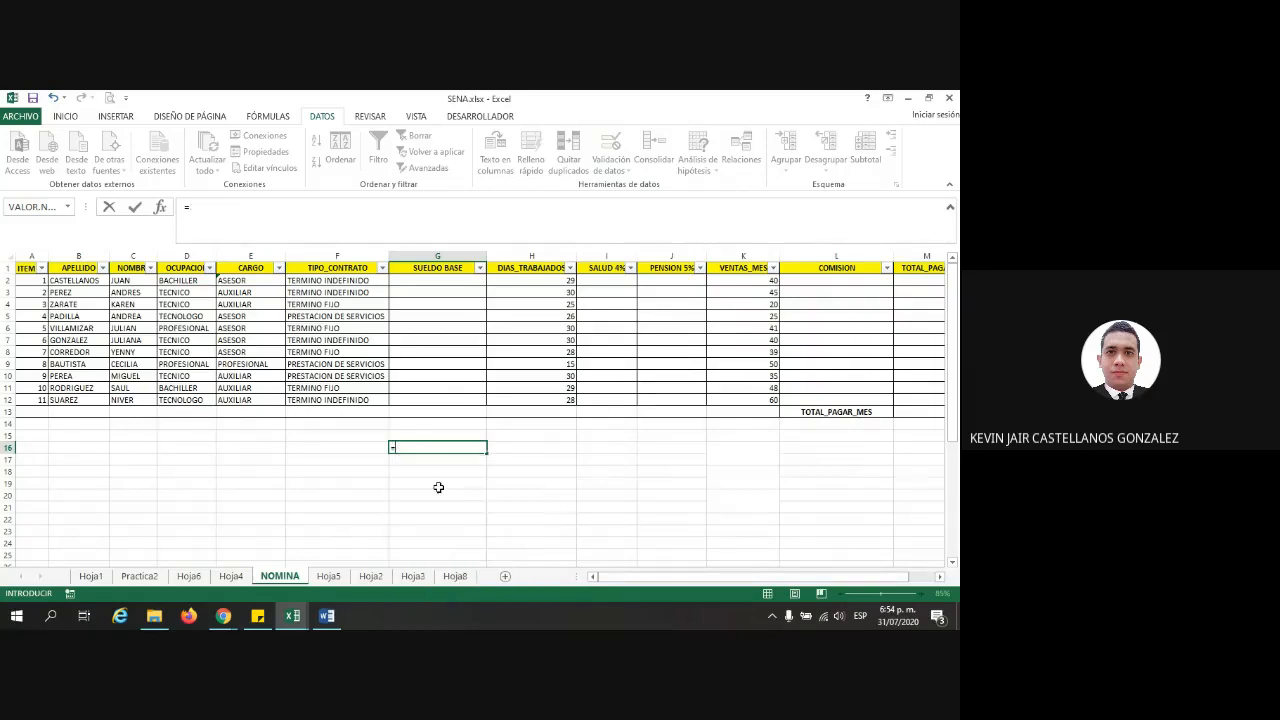
key("BackSpace")
left_click(437, 486)
left_click(429, 449)
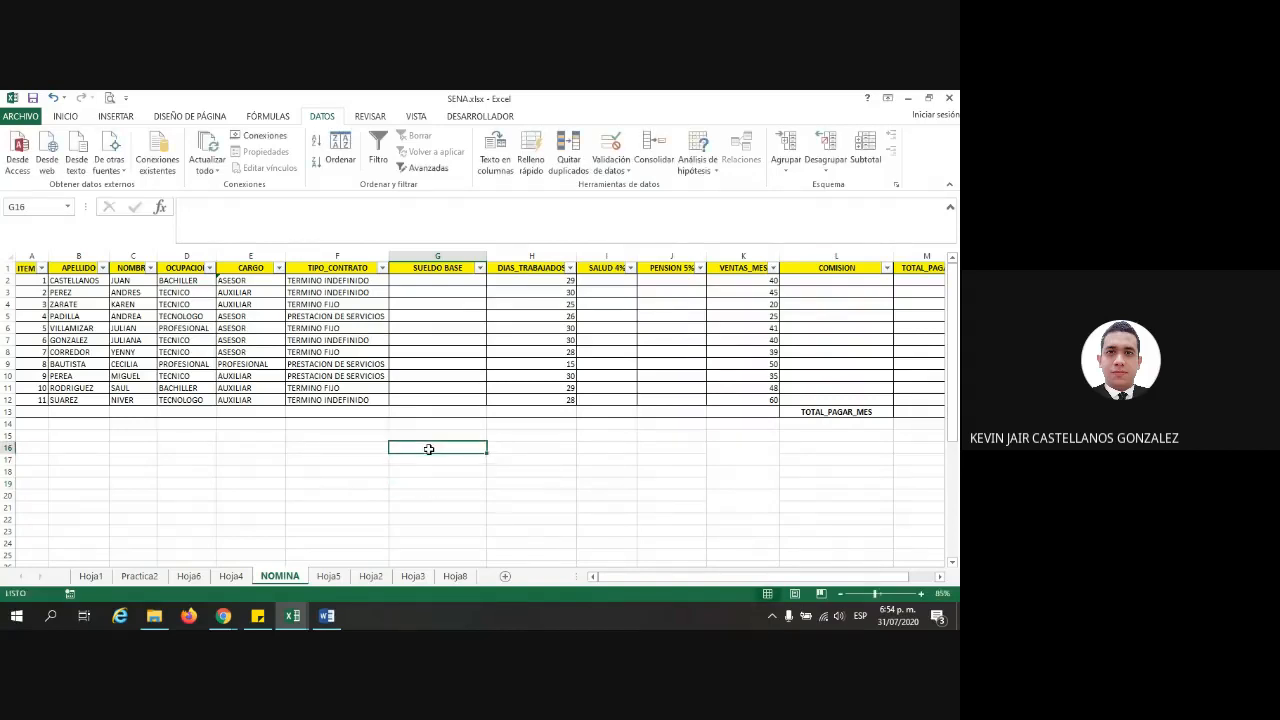
Start =BUS in G16, highlight the BUSCARV suggestion to show its description, and erase the entry
type("=")
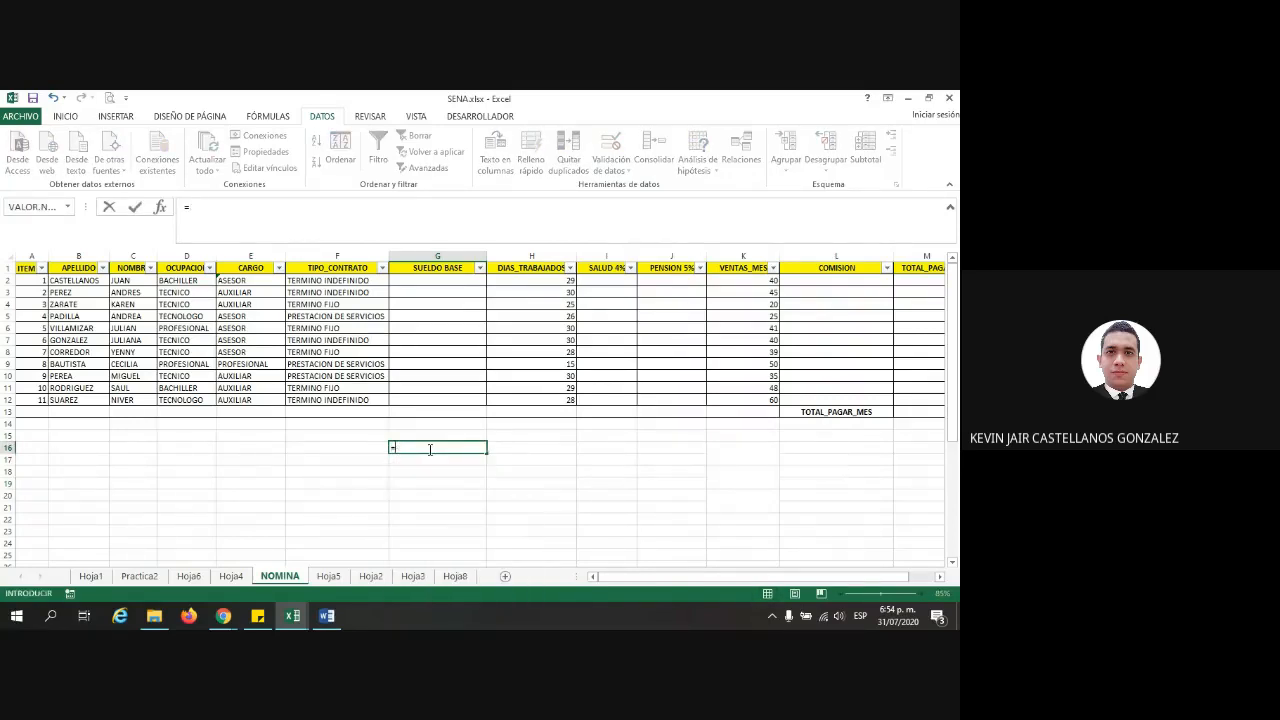
type("BUS")
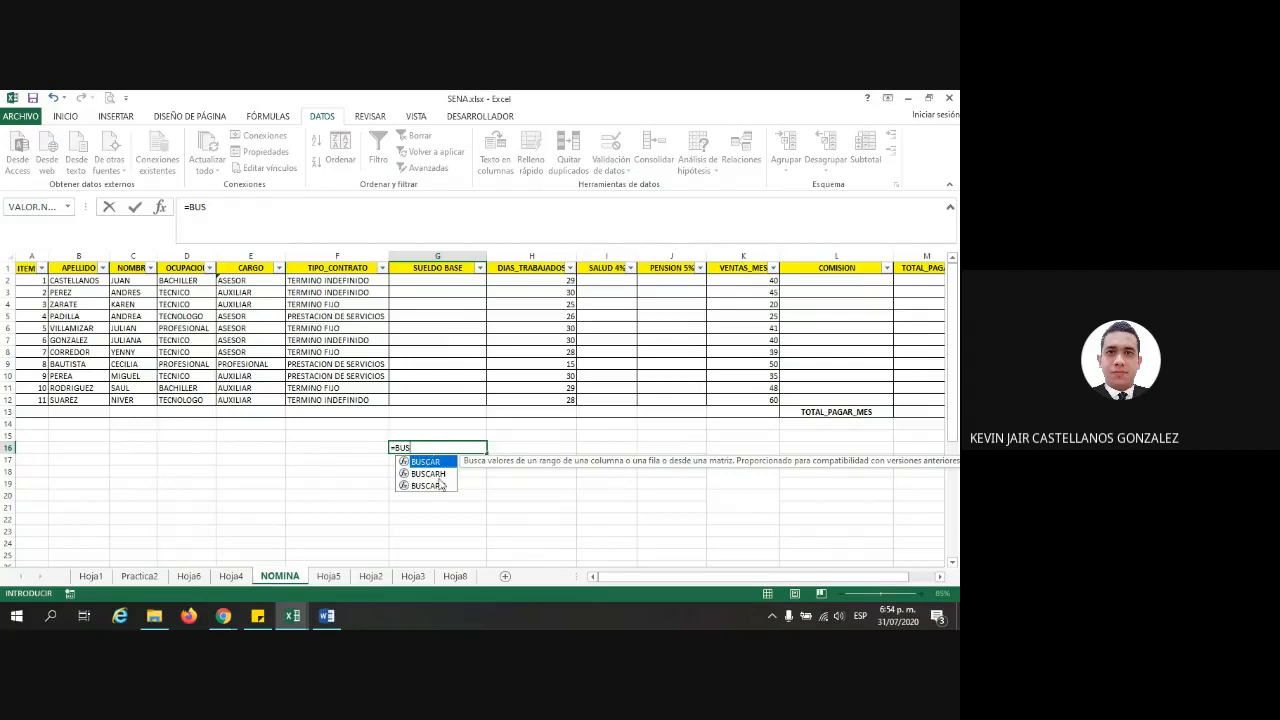
left_click(430, 486)
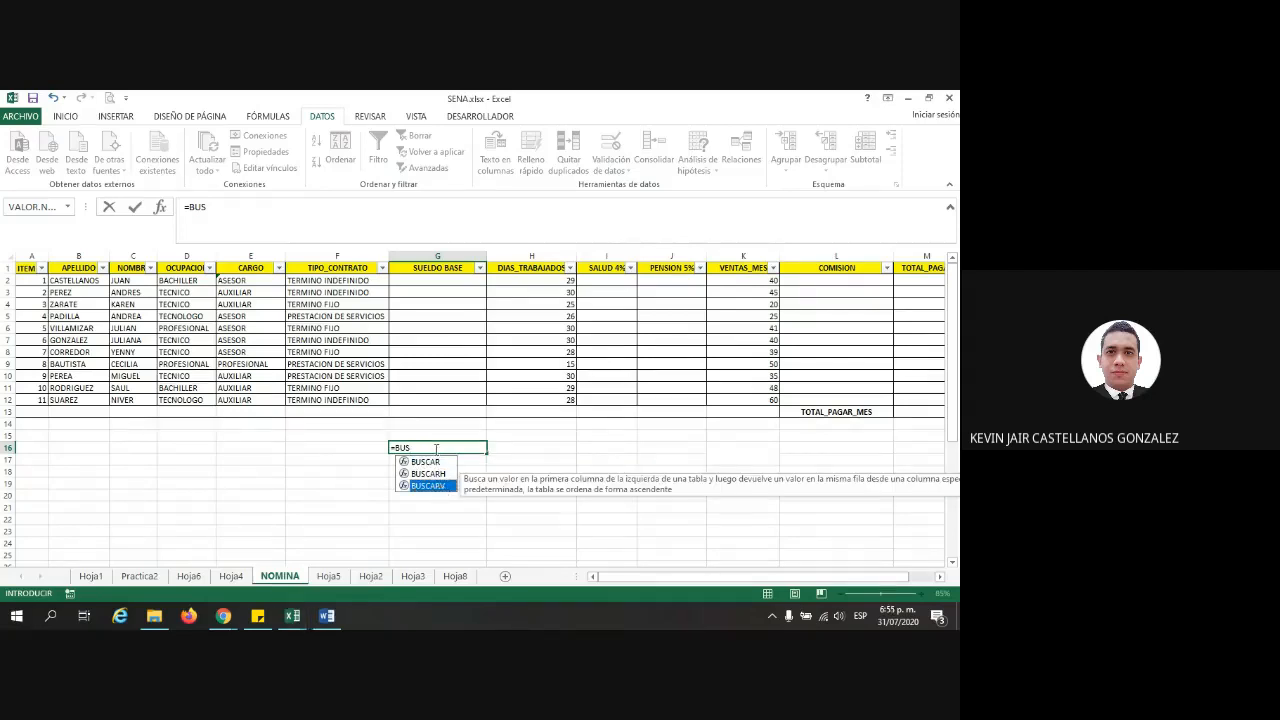
key("BackSpace")
key("BackSpace")
key("BackSpace")
key("BackSpace")
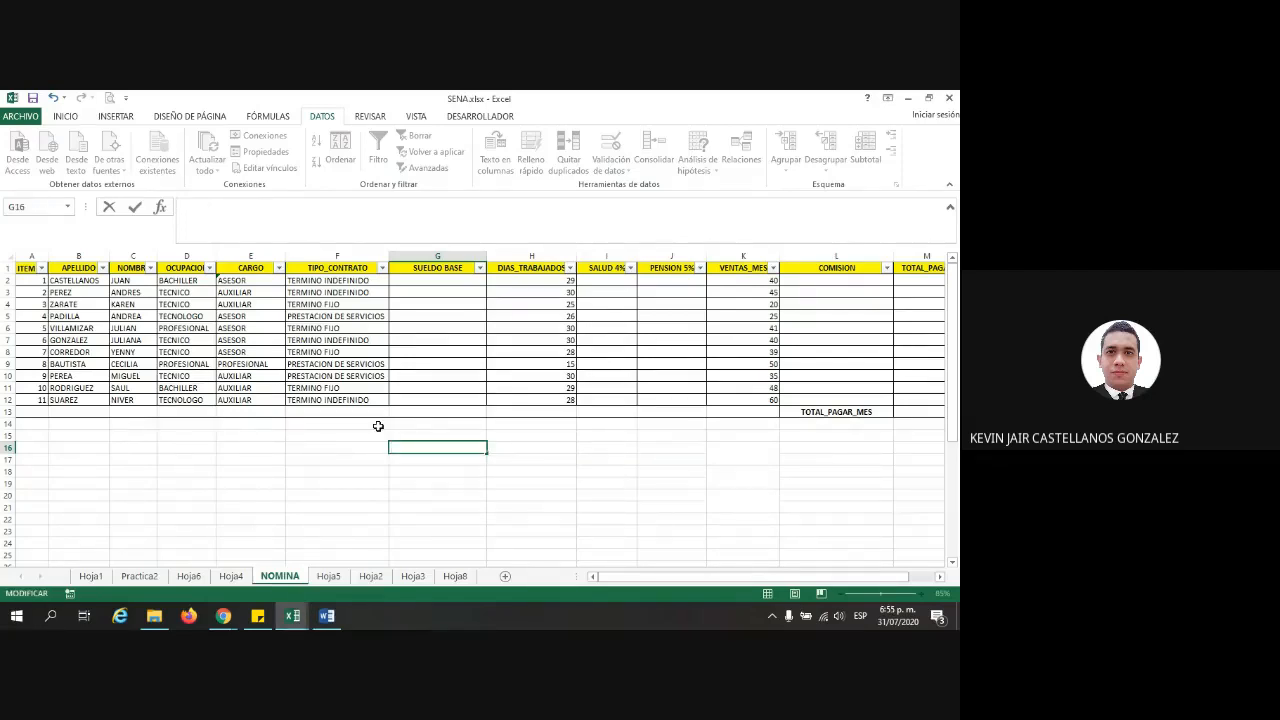
Start =ENCON in G16 to show the ENCONTRAR description, and discard the entry
type("=ENCON")
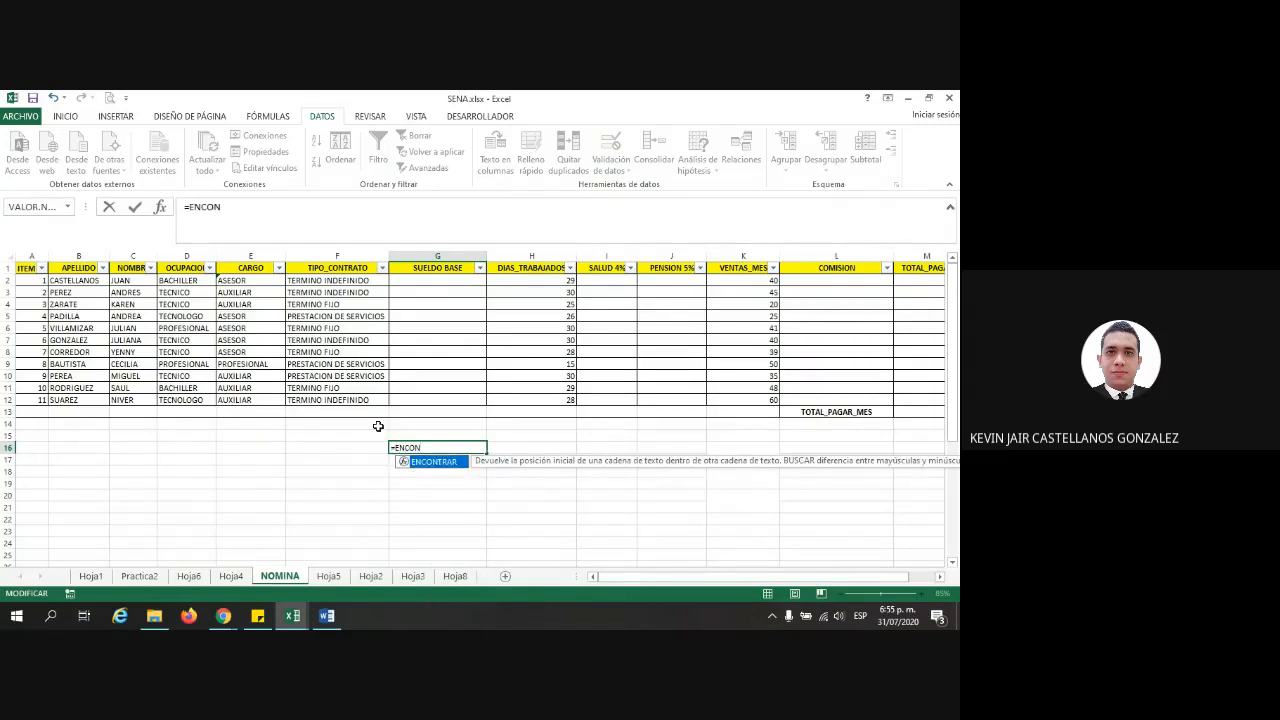
key("BackSpace")
key("BackSpace")
key("BackSpace")
key("BackSpace")
key("BackSpace")
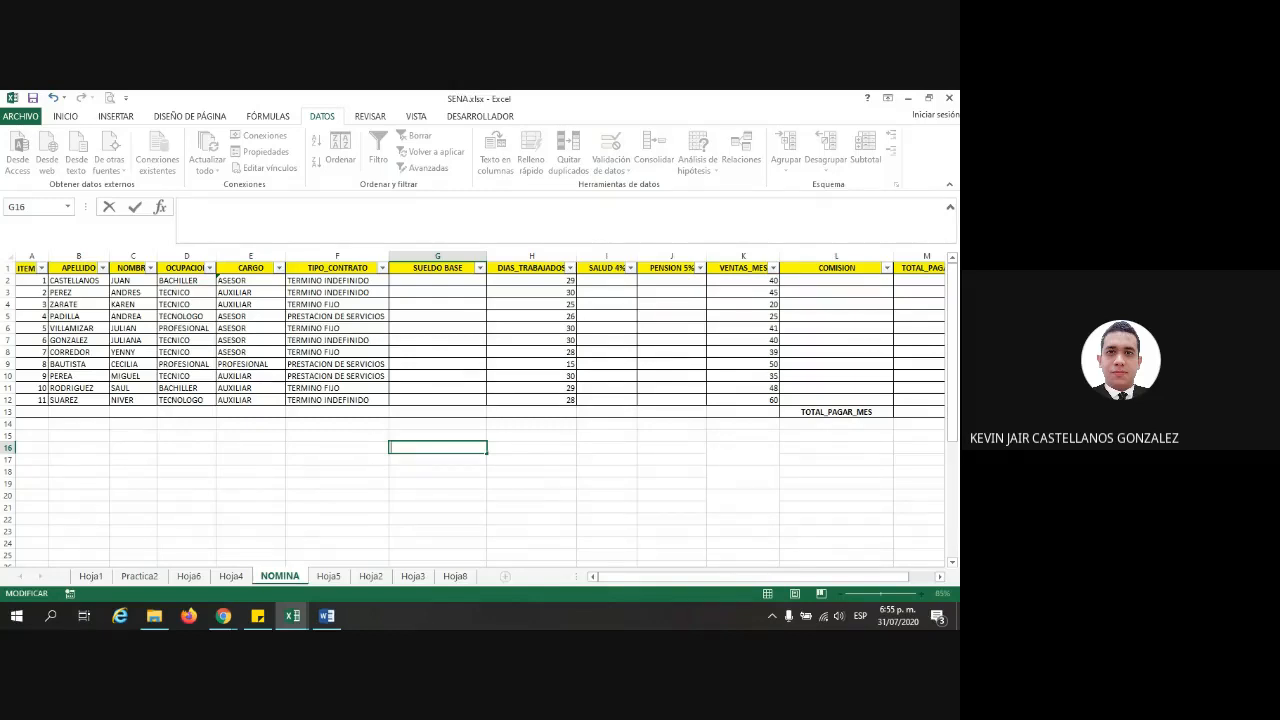
left_click(340, 446)
left_click(484, 447)
left_click(532, 444)
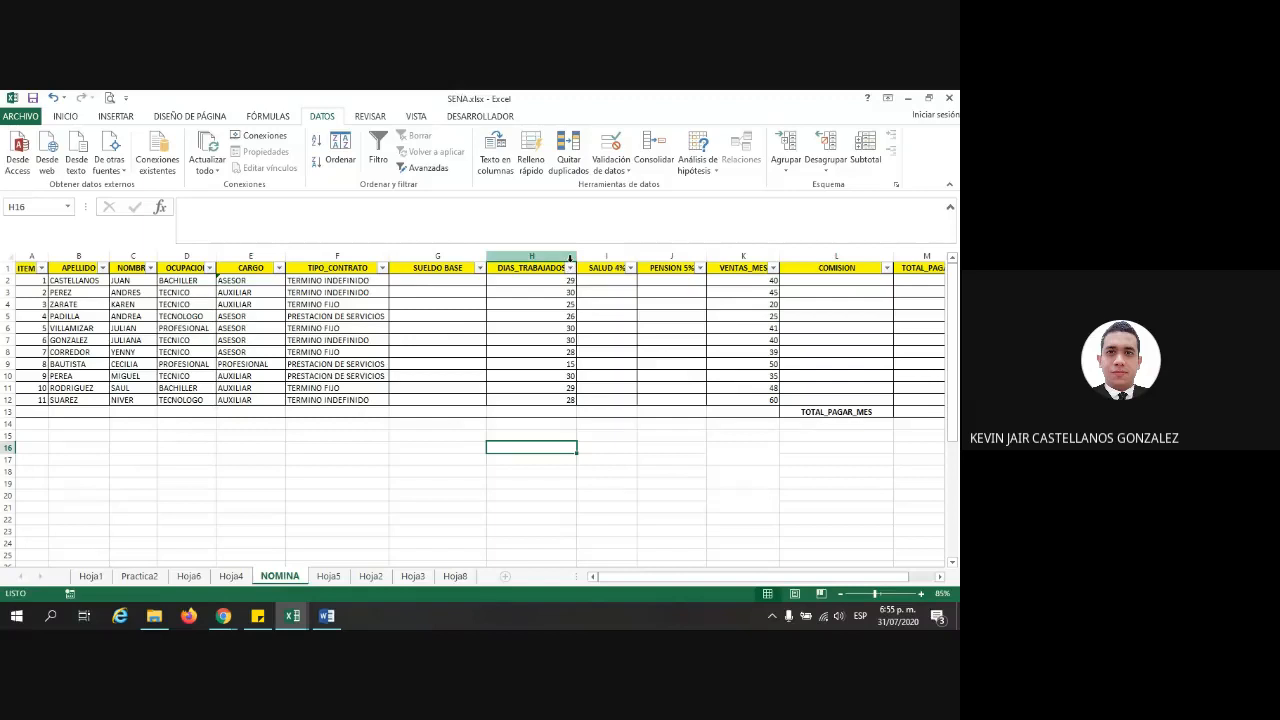
left_click(440, 443)
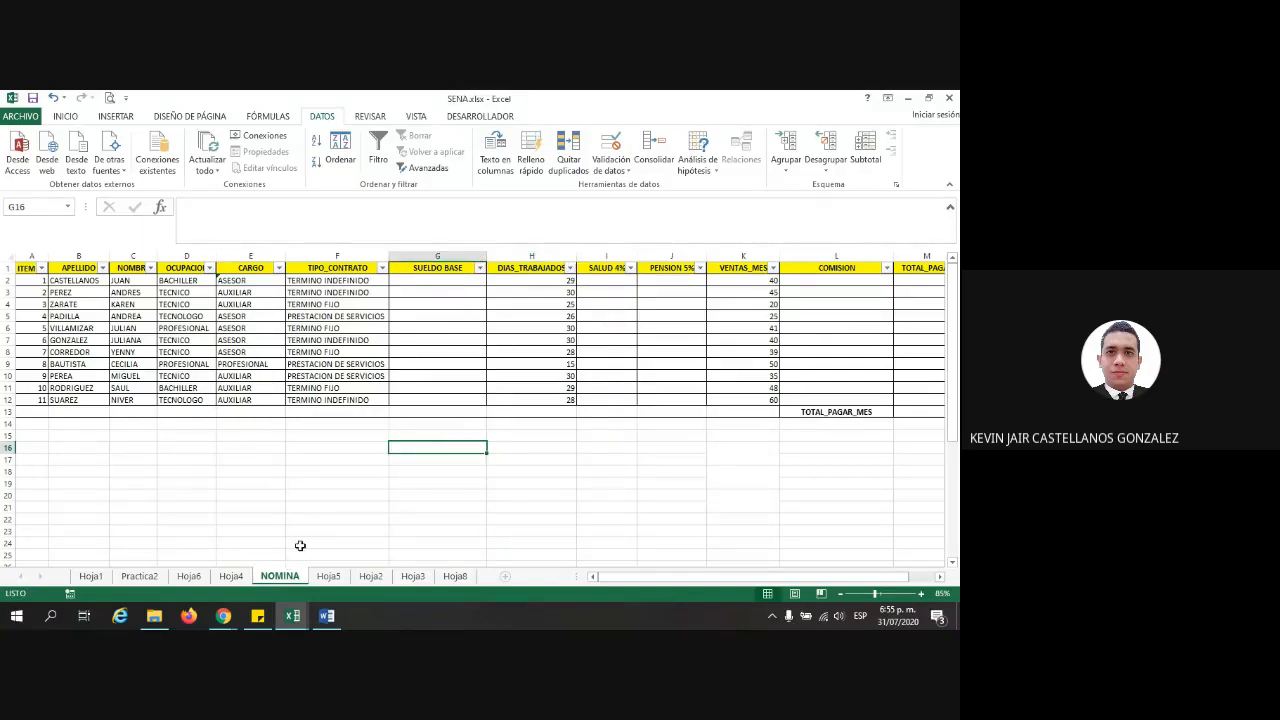
Fill the first three SUELDO BASE cells, G2:G4, with 1225000, 1300000 and 1450000
left_click(464, 271)
left_click(452, 278)
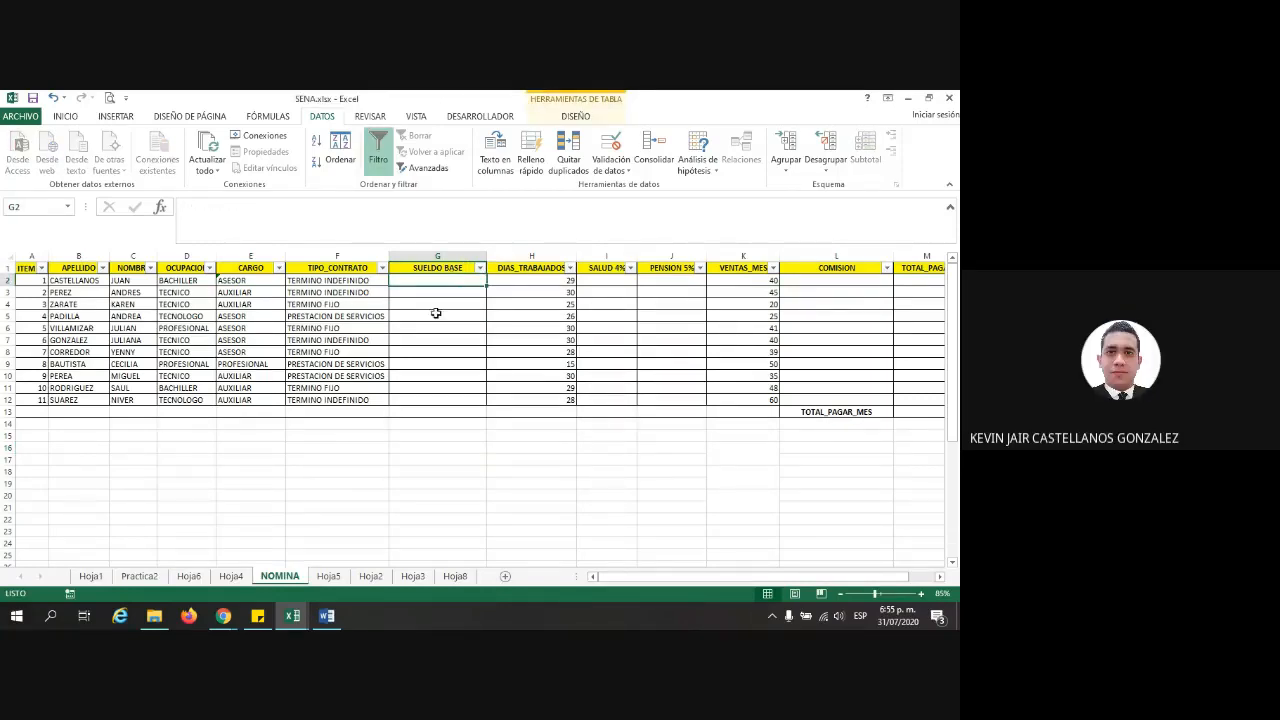
scroll(436, 330, "down", 2)
scroll(440, 326, "up", 2)
scroll(440, 324, "down", 3)
scroll(450, 305, "up", 3)
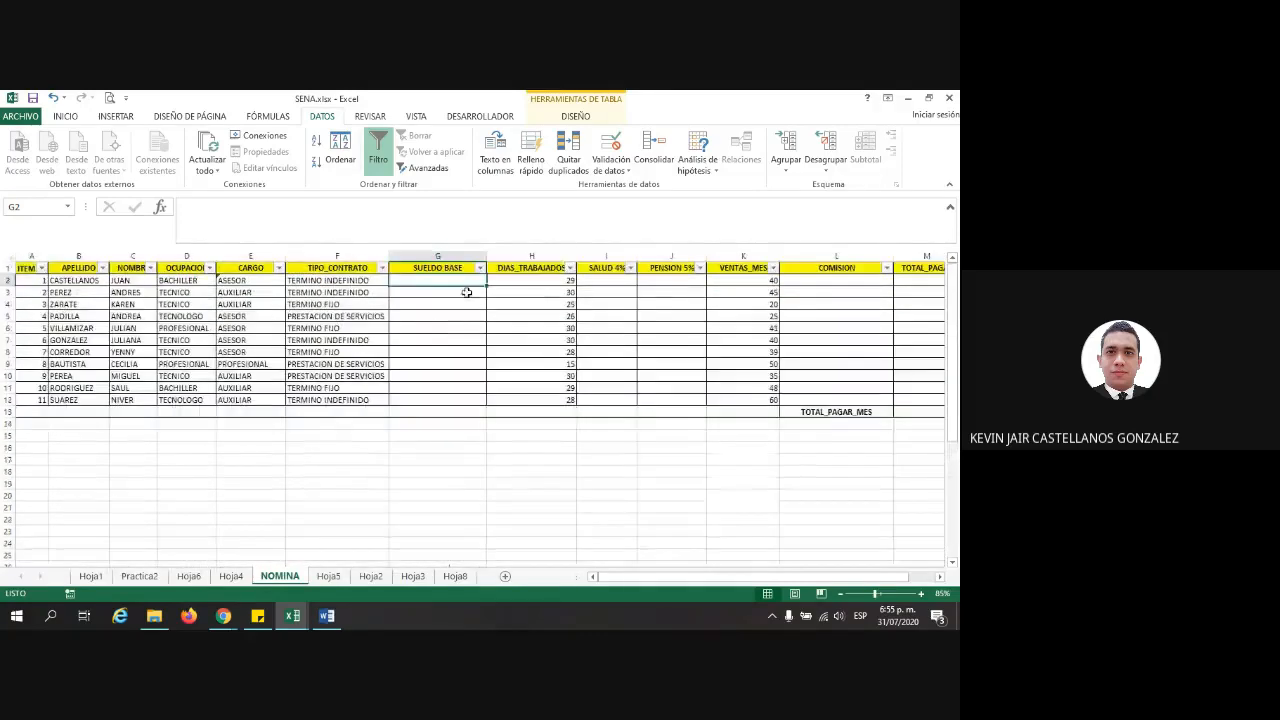
type("1")
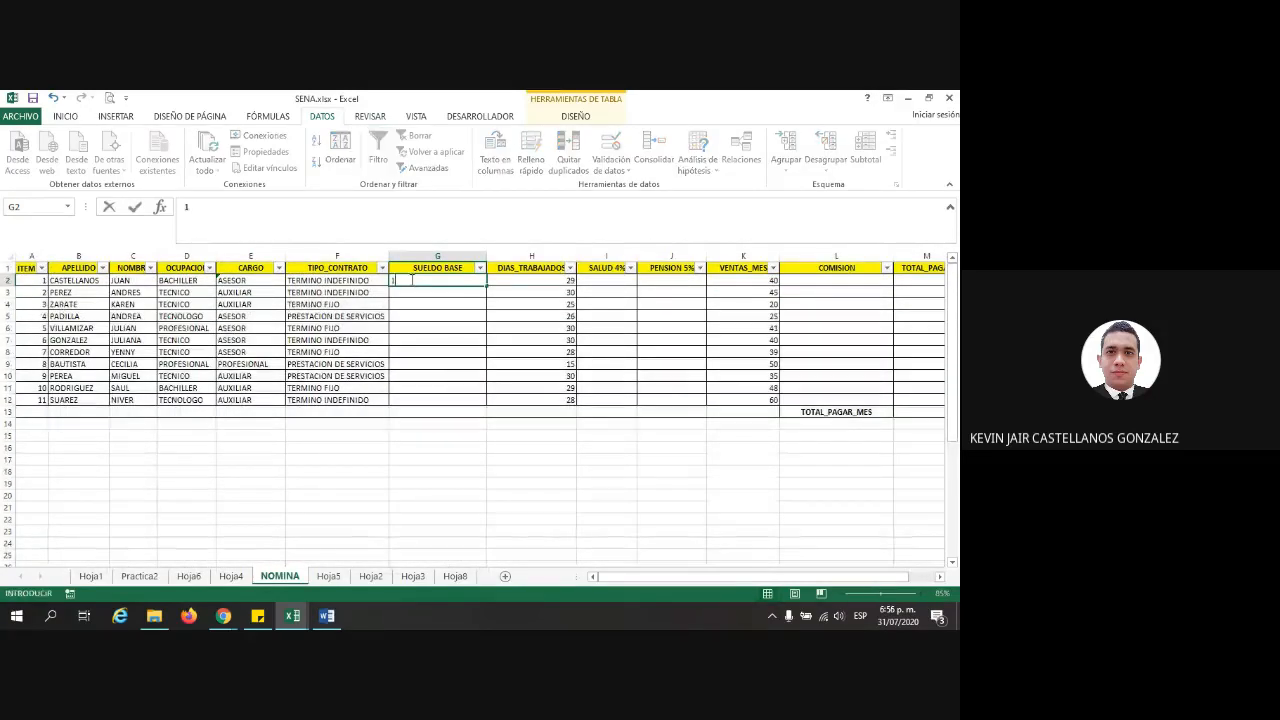
type(".225.000")
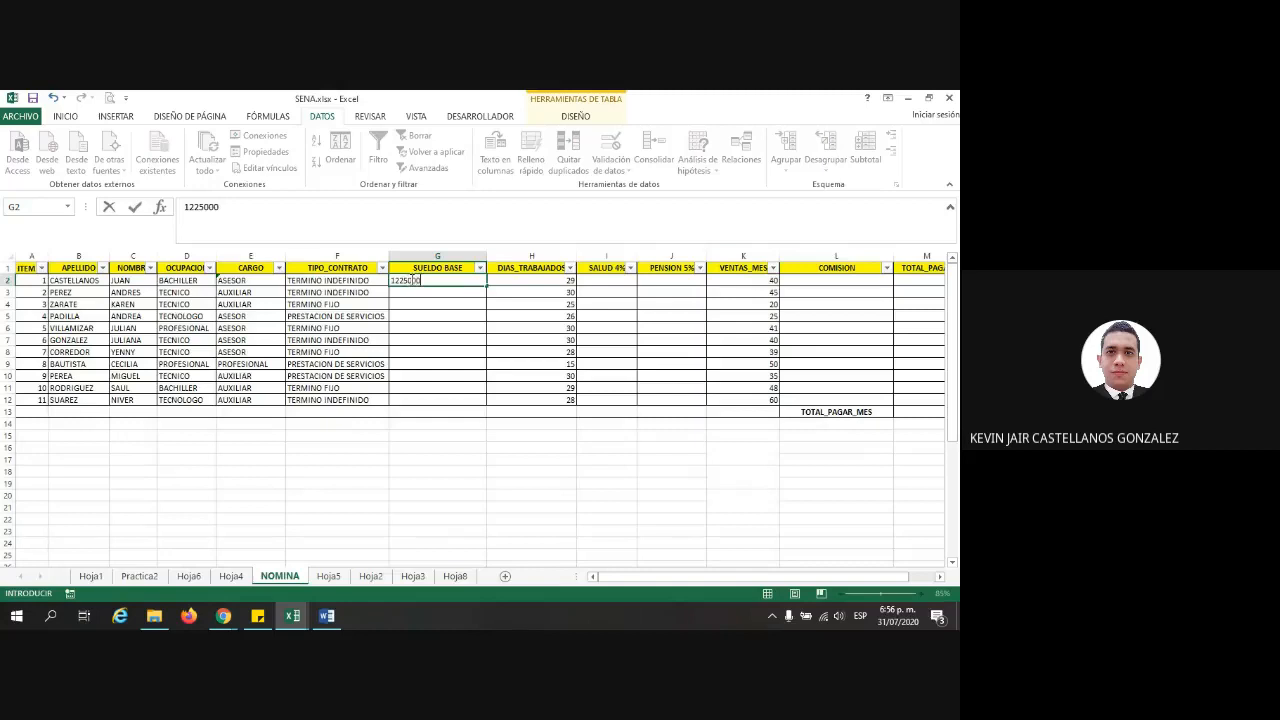
key("Return")
type("1.300.00")
key("Return")
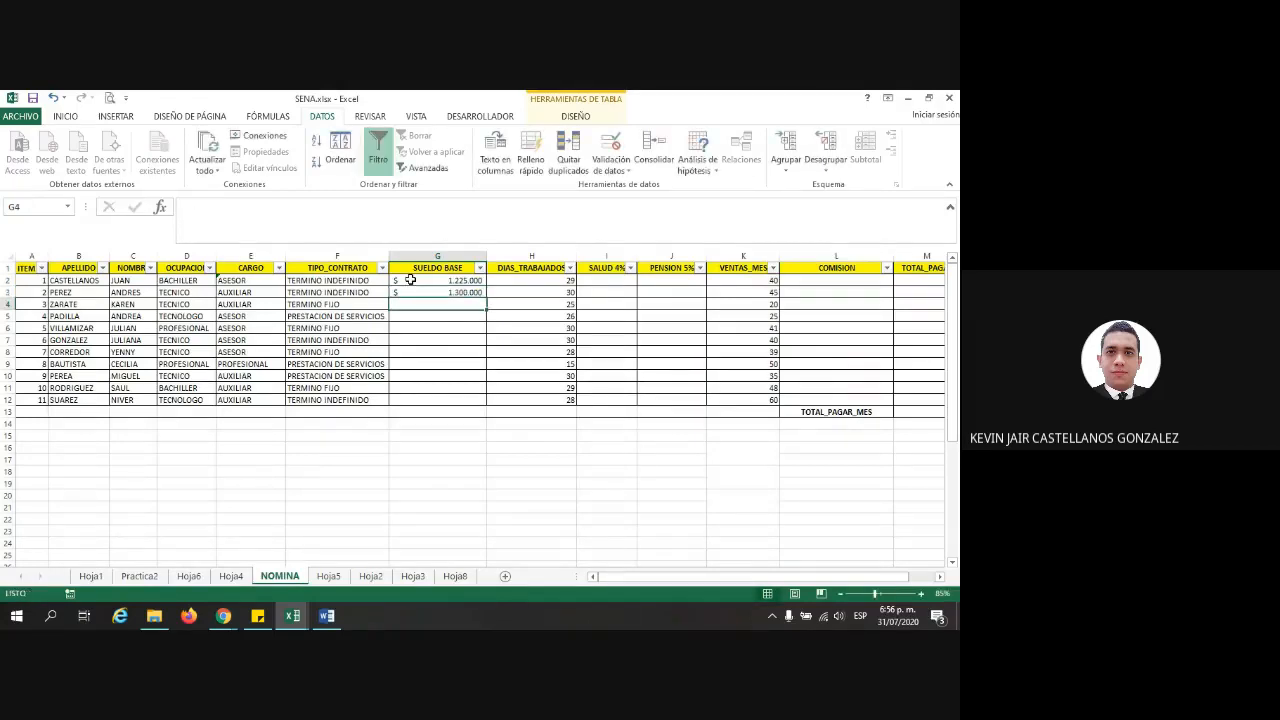
type("1.450.000")
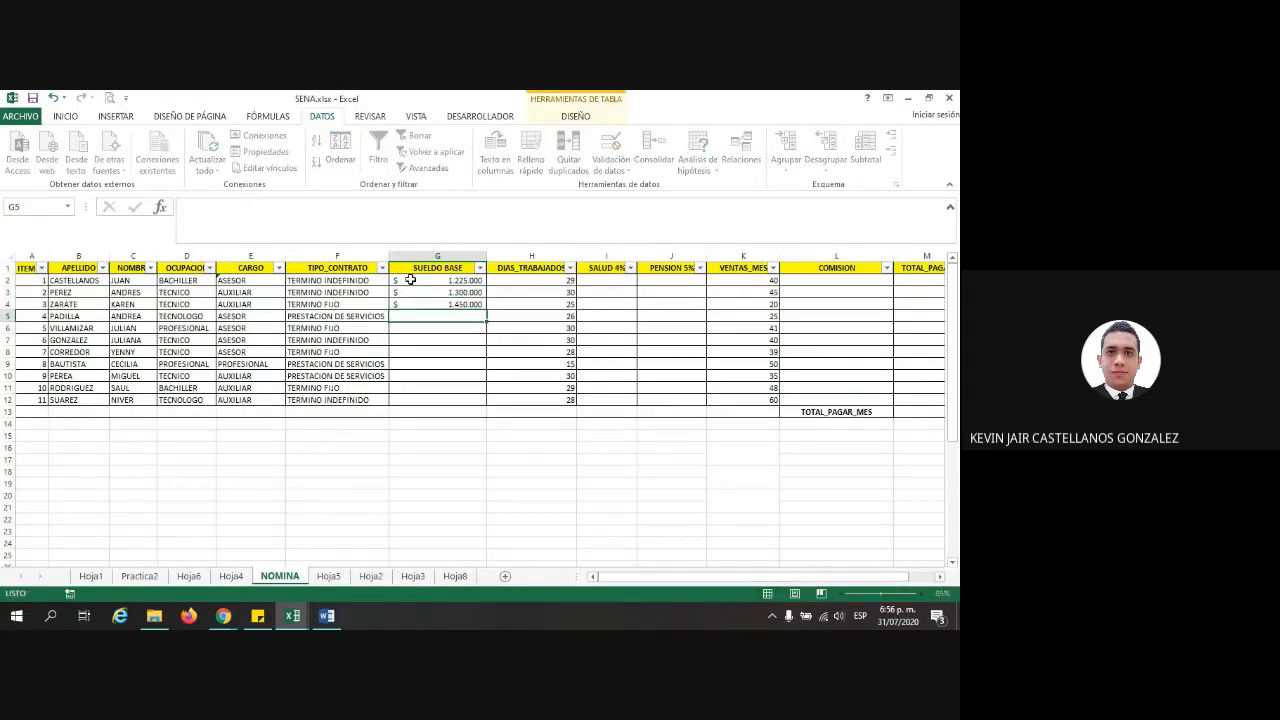
key("Return")
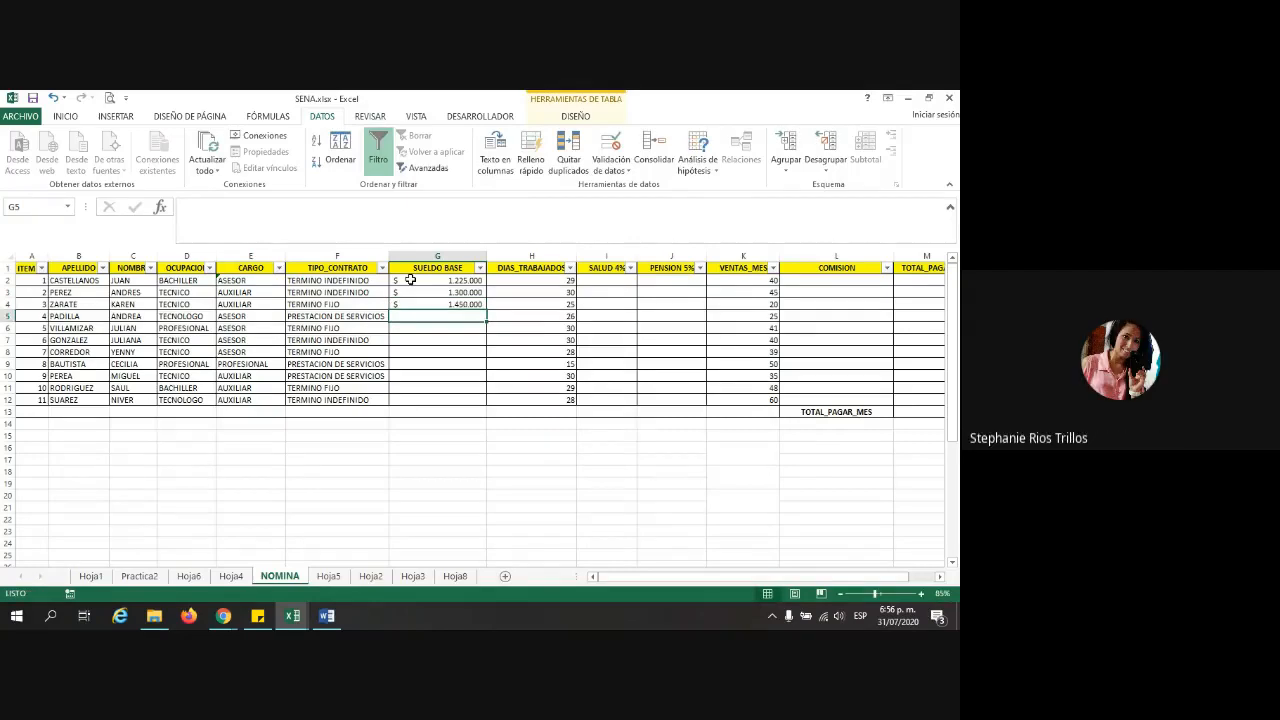
Enter the SUELDO BASE amounts 2100000, 2200000 and 1487000 in G5:G7
type("2100000")
key("Return")
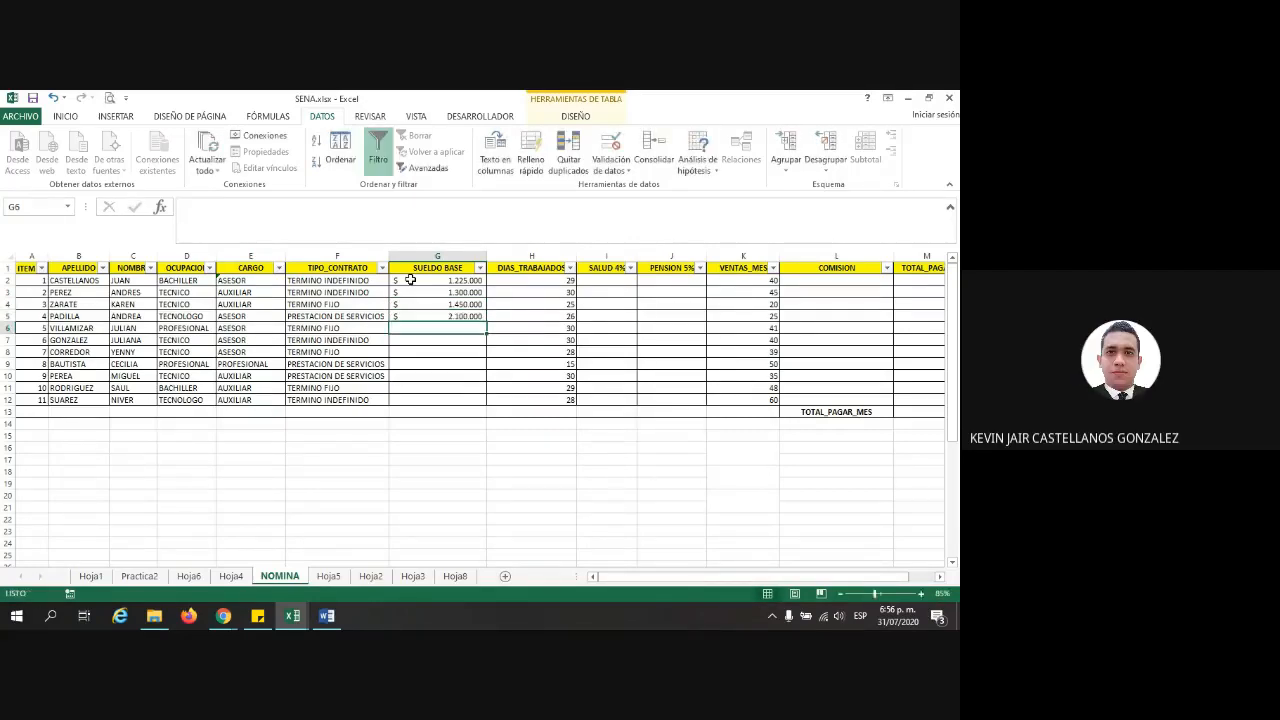
type("2200000")
key("Return")
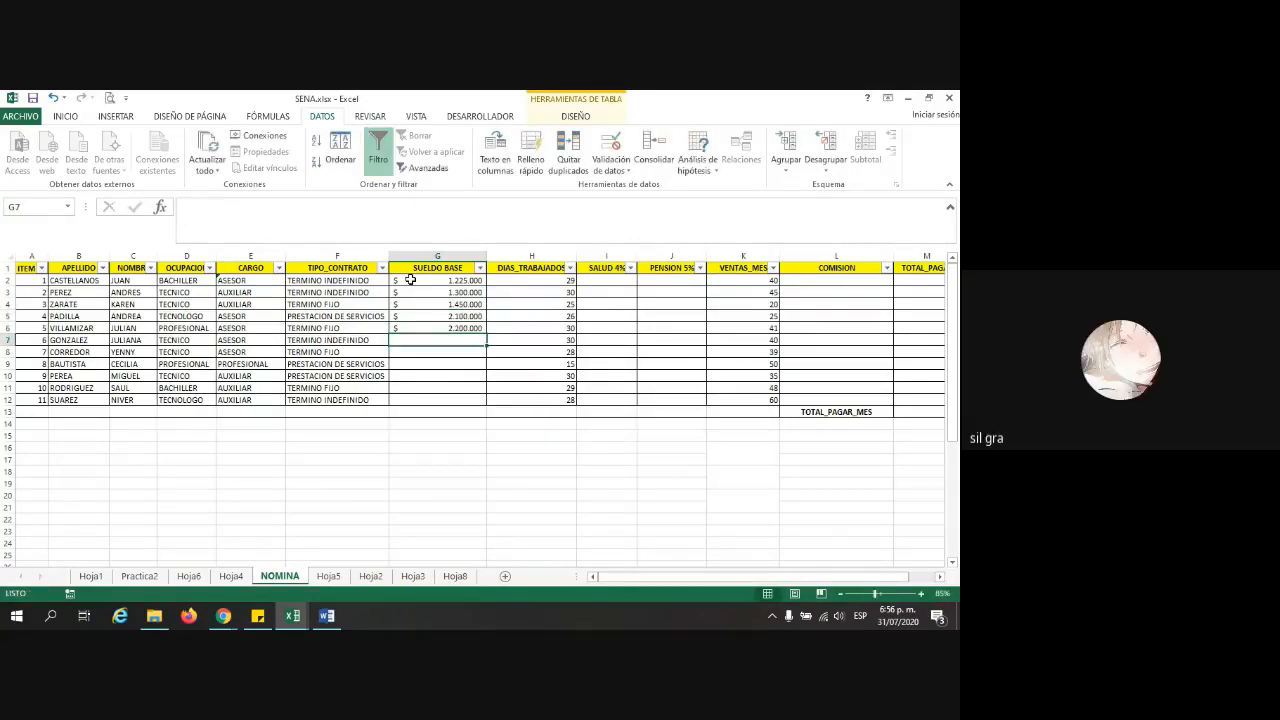
type("1487")
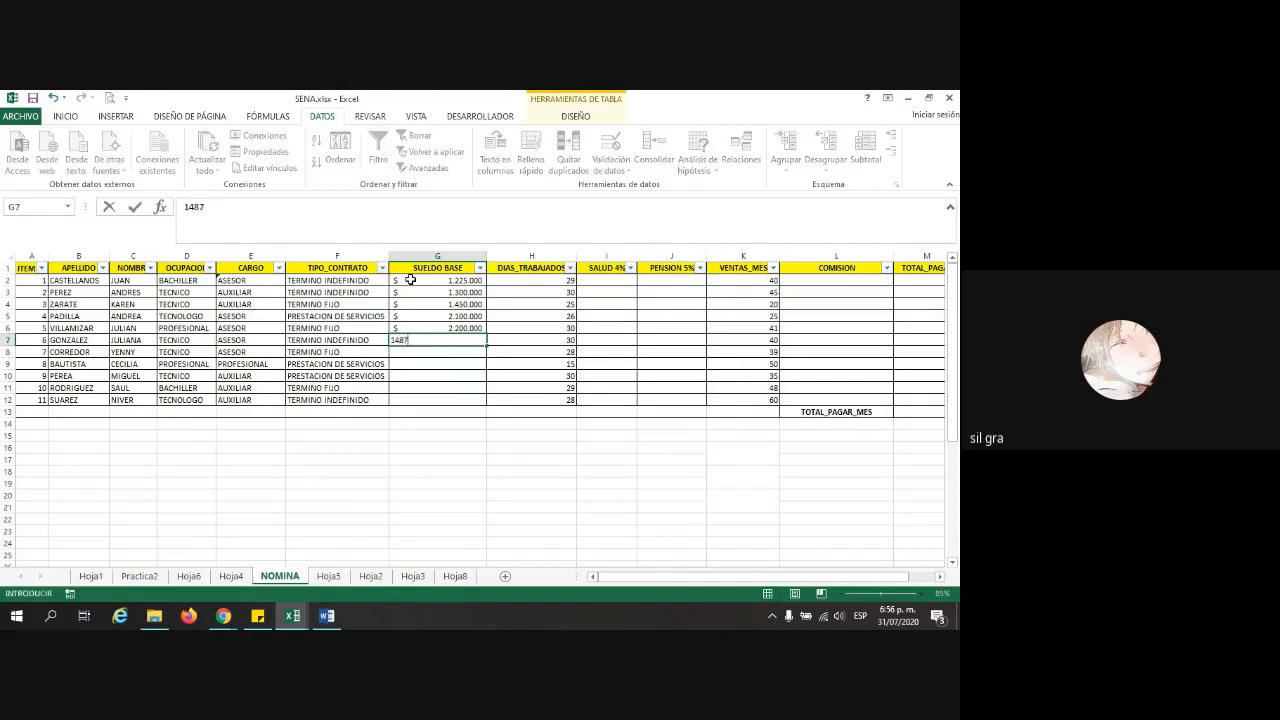
key("Return")
Enter the SUELDO BASE amounts 1549000, 1687000 and 1548794 in G8:G10
type("154900")
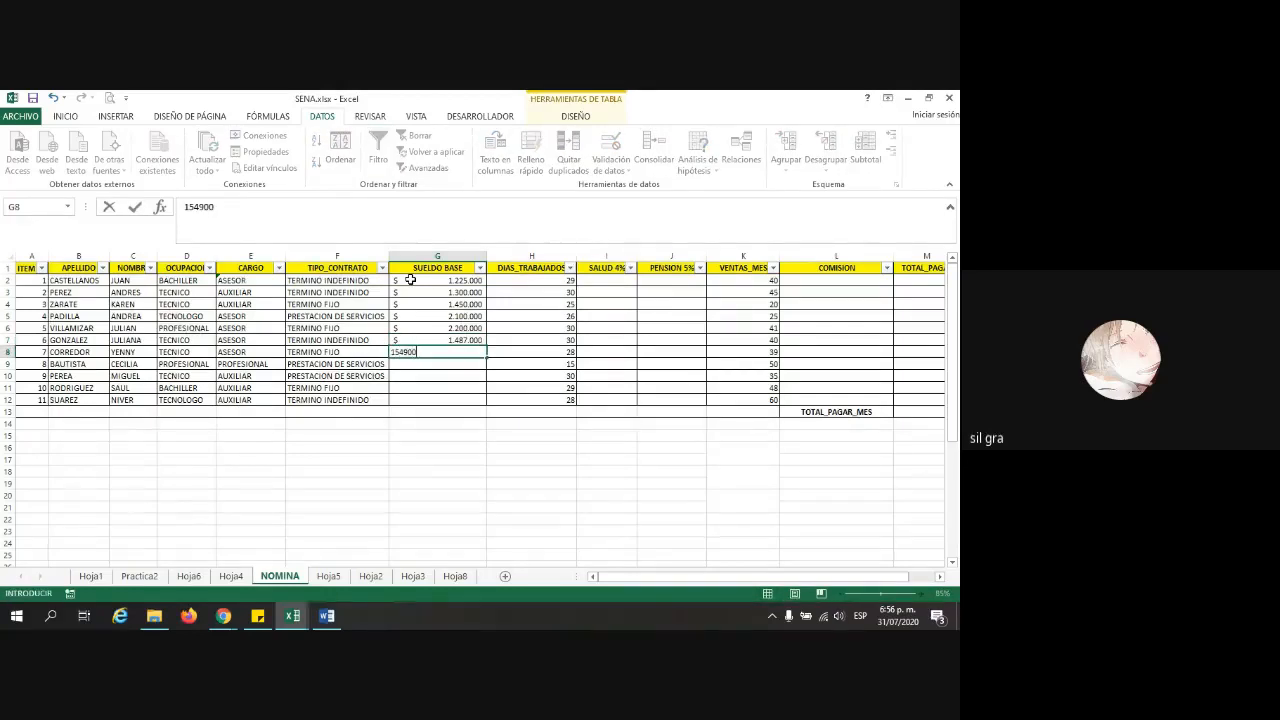
key("Return")
type("168700")
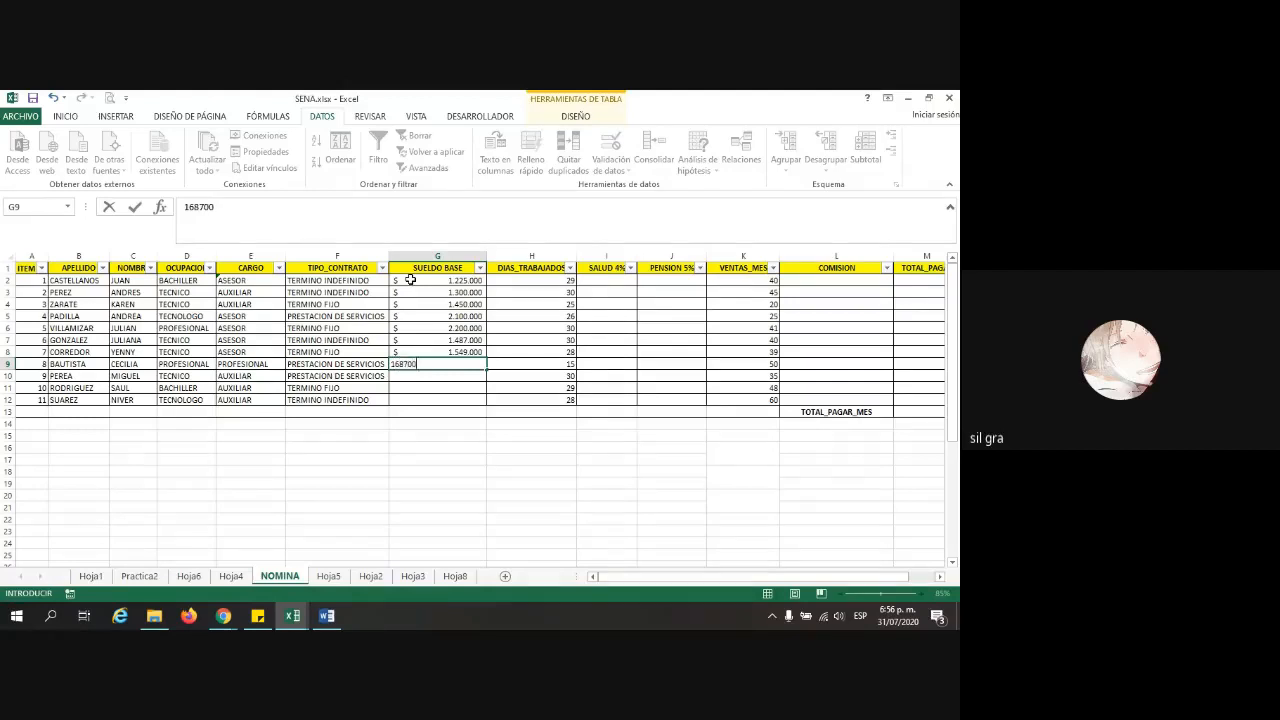
key("Return")
type("1.548.7")
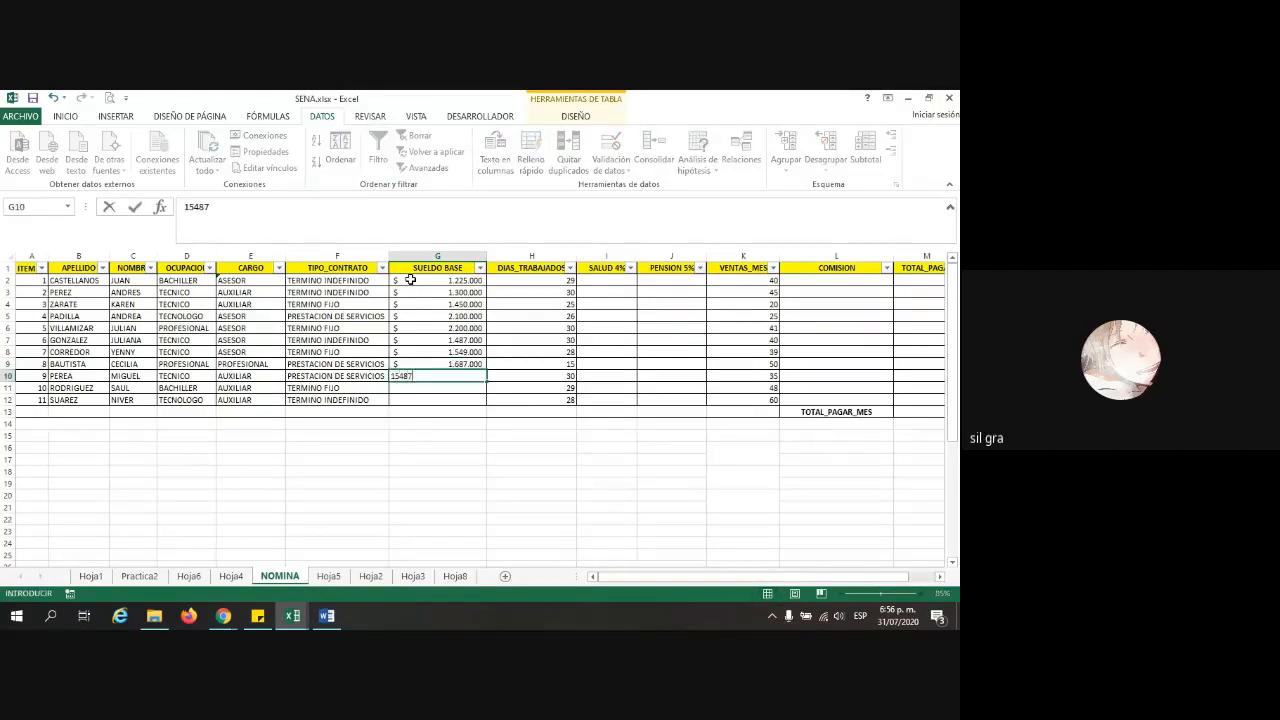
type("94")
key("Return")
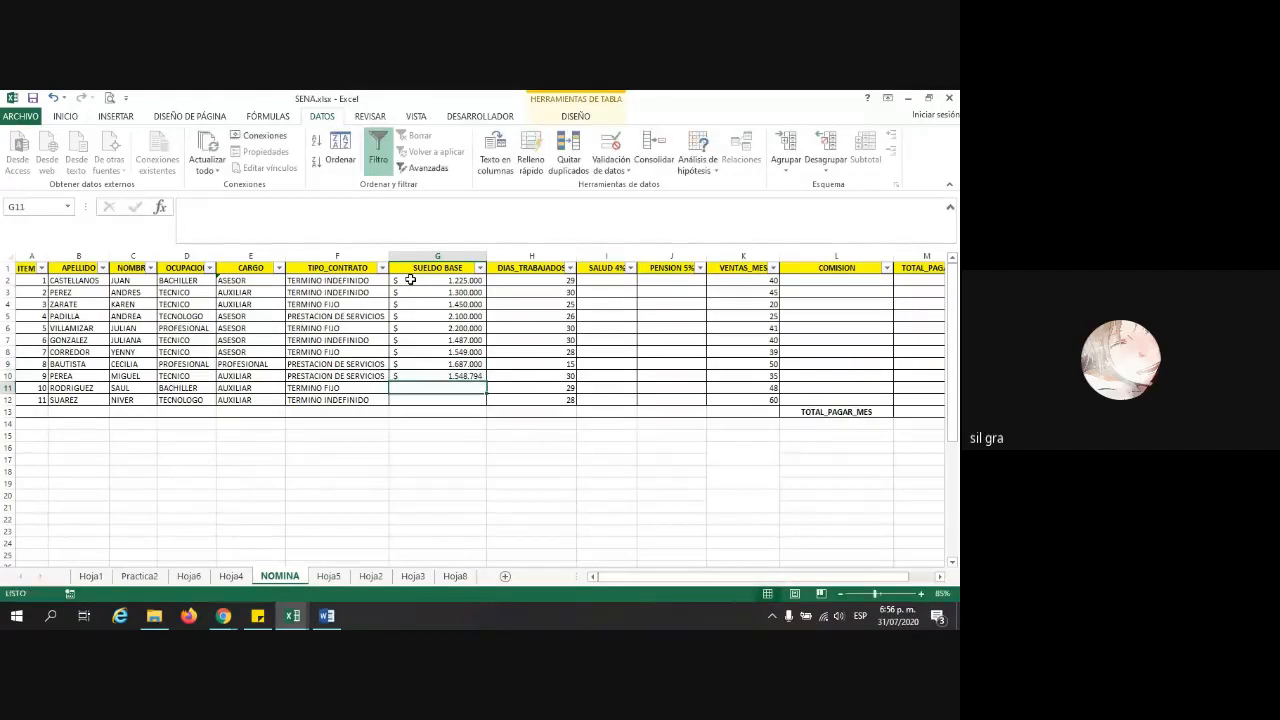
Complete the SUELDO BASE column with 1500000 in G11 and 2600000 in G12
type("1500000")
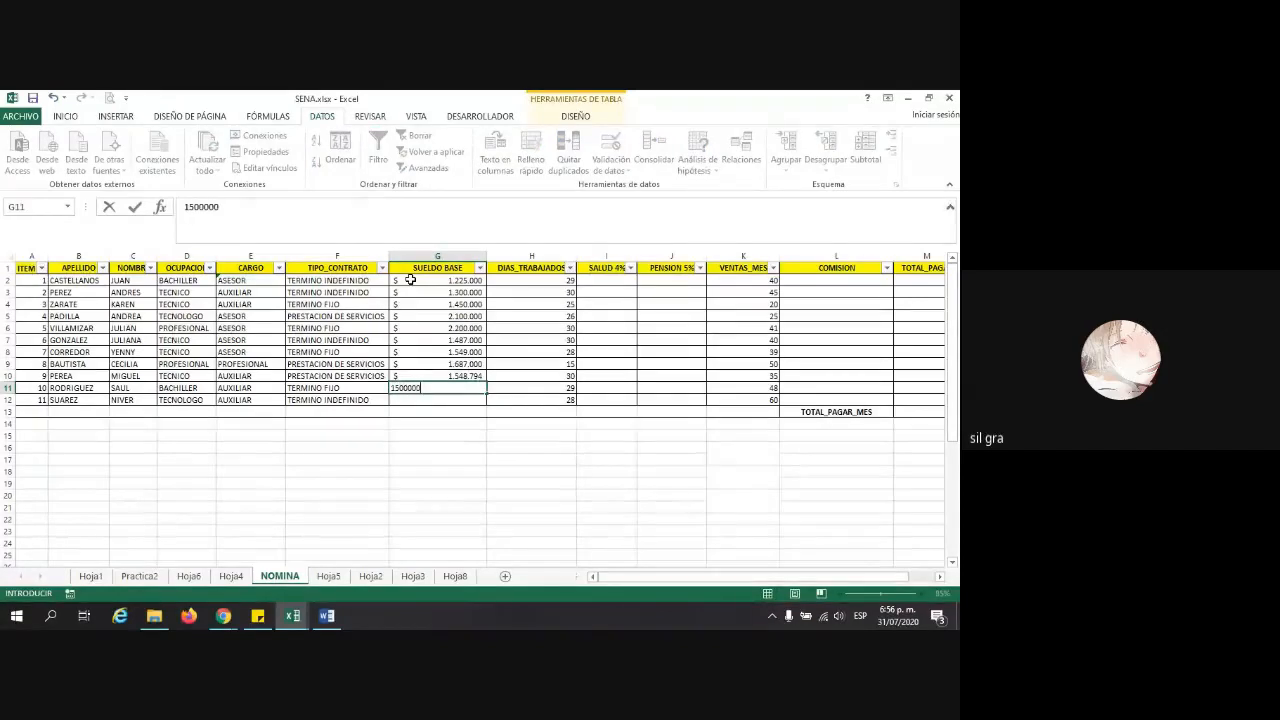
key("Return")
type("2.60")
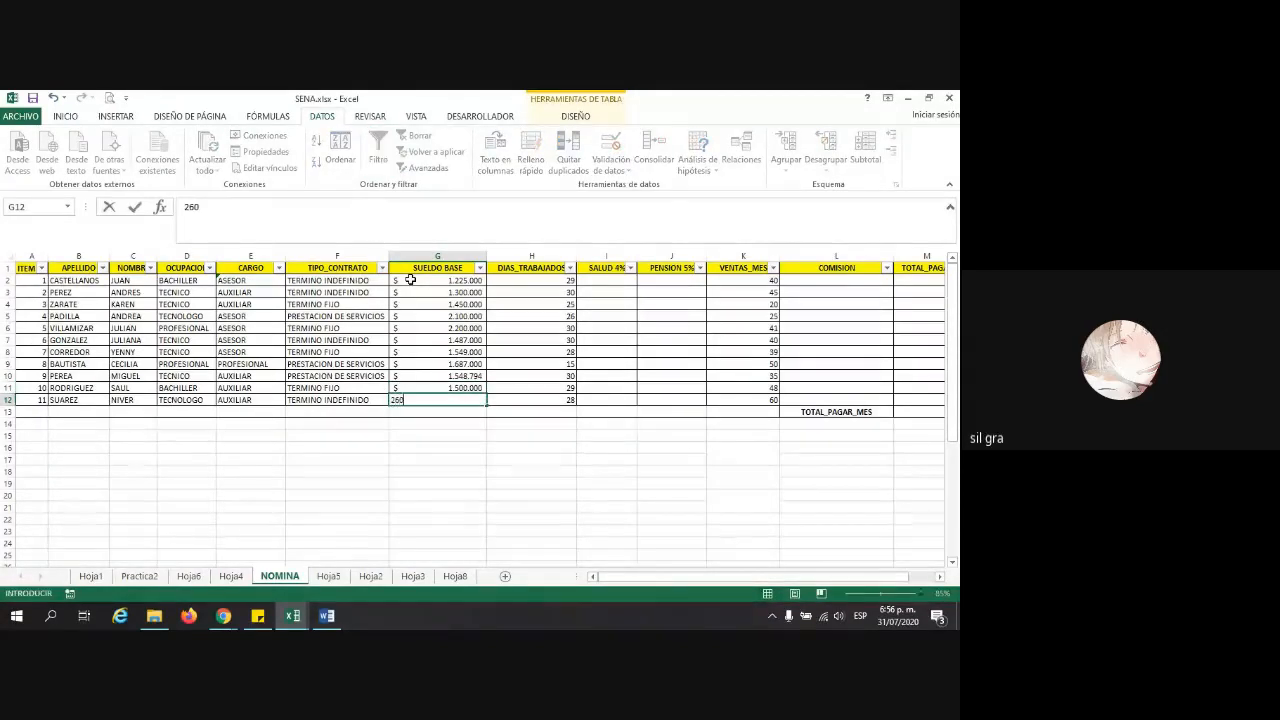
type("0.000")
key("Return")
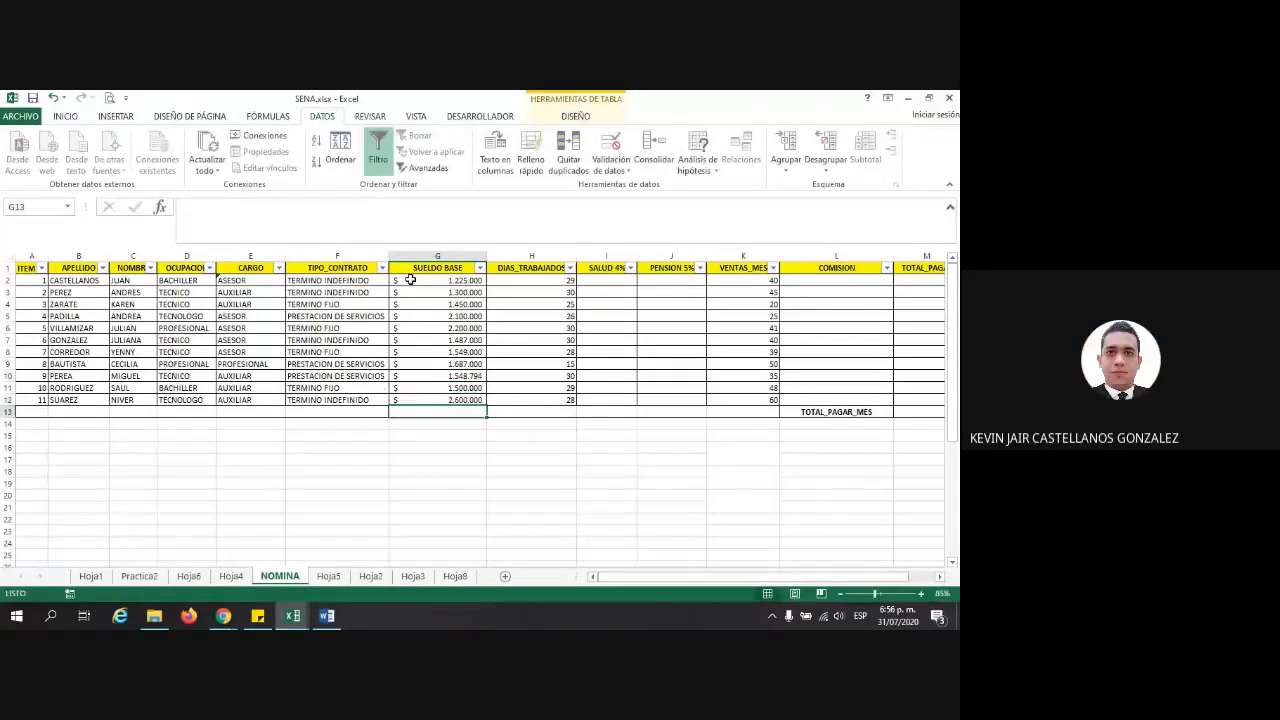
left_click(527, 470)
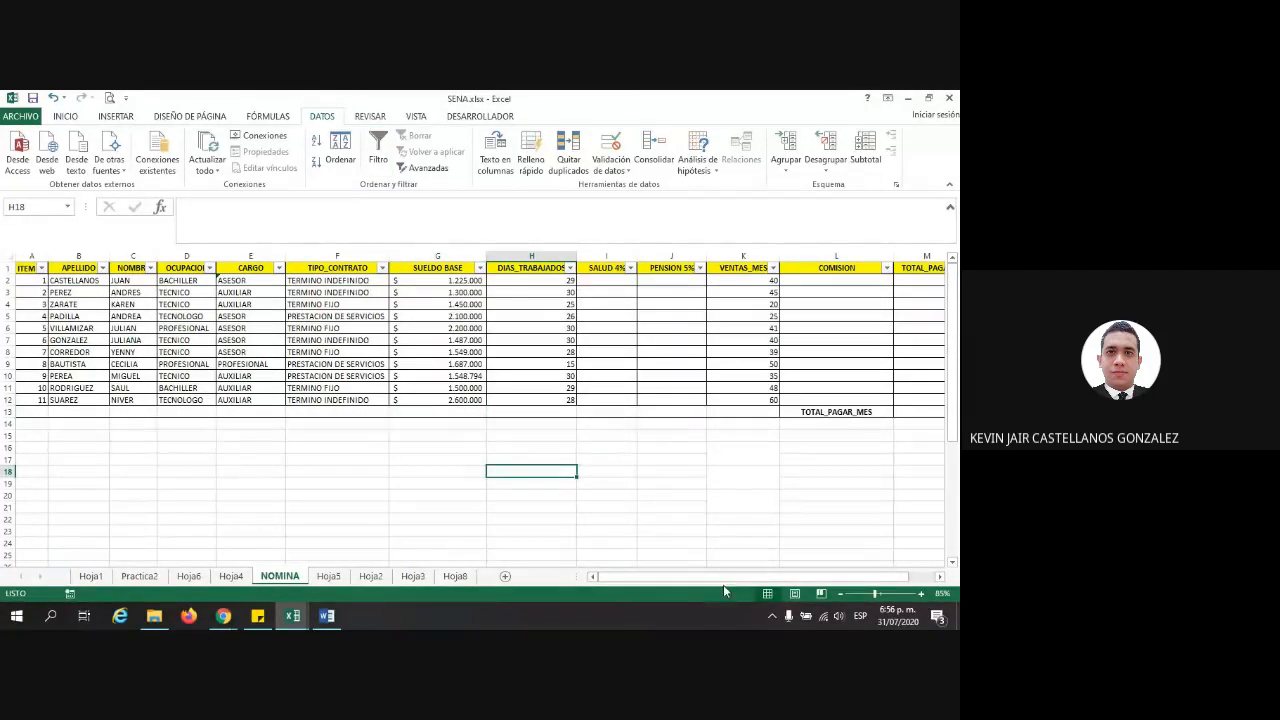
Switch to the Word document Taller2_Nomina.docx and review the Indicaciones list below the empty payroll table
left_click_drag(725, 582, 727, 582)
left_click(326, 615)
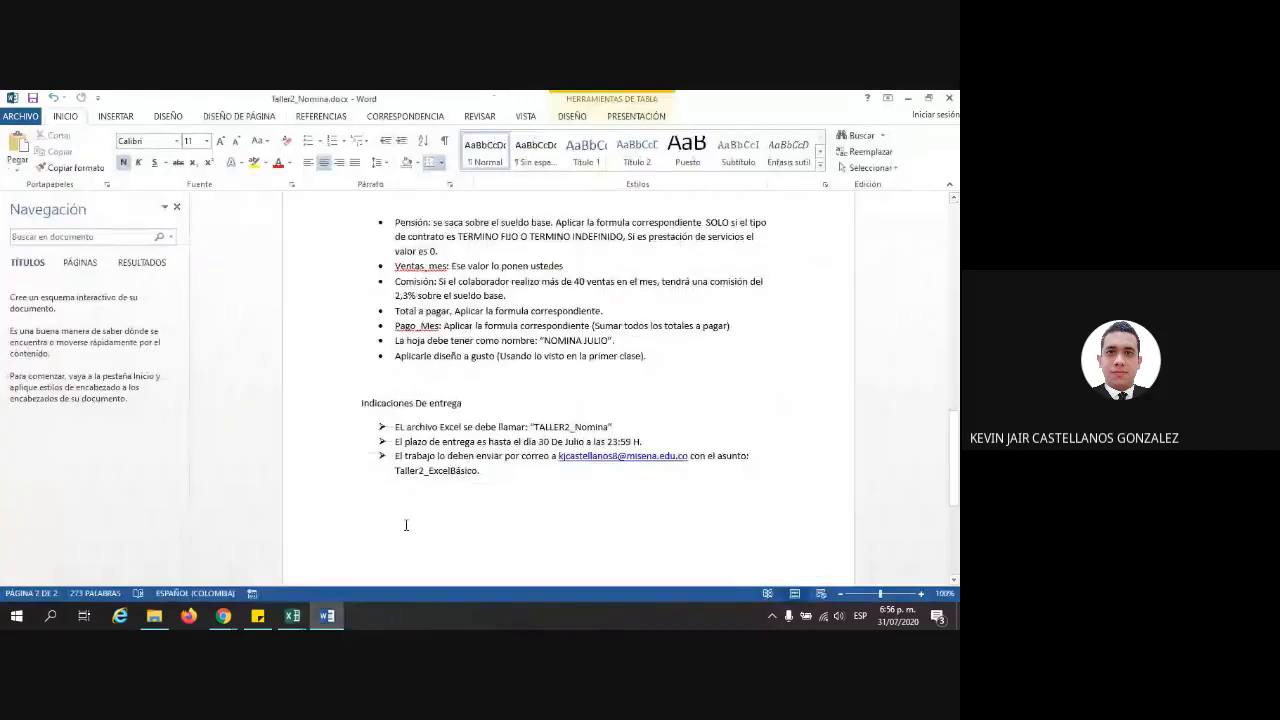
scroll(422, 500, "up", 8)
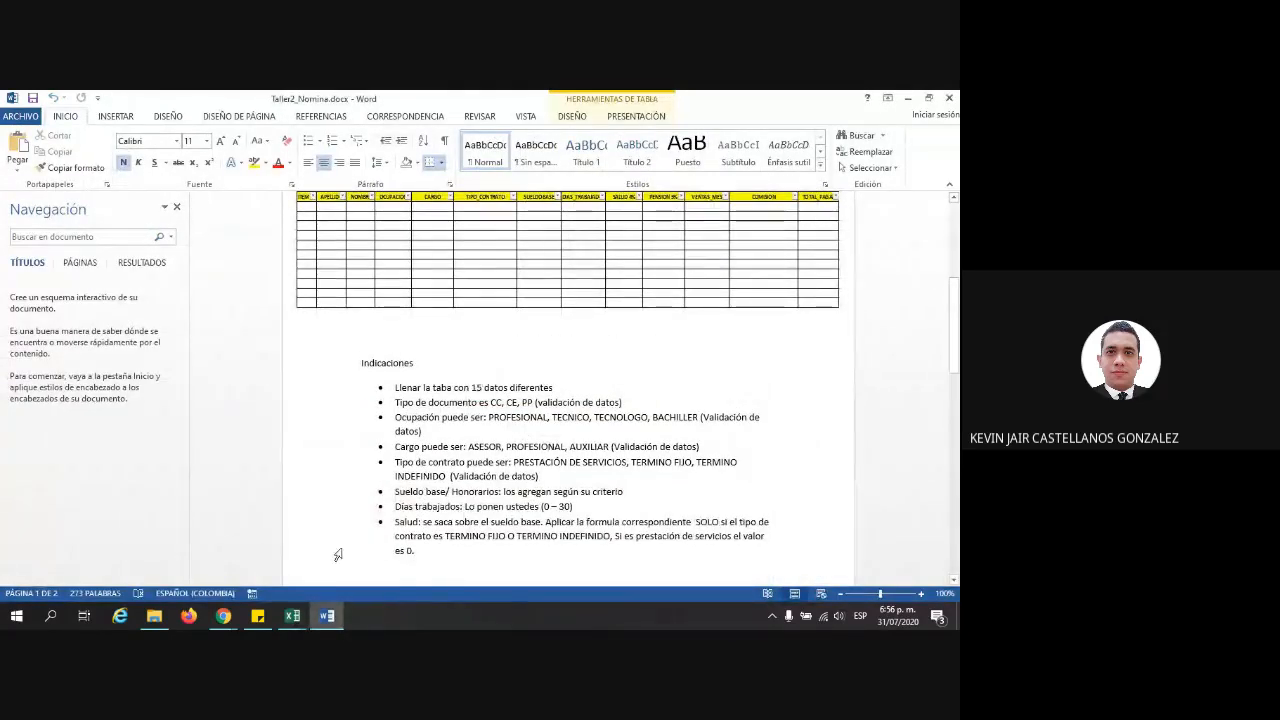
Check the NOMINA sheet, then return to Taller2_Nomina.docx and review the Indicaciones items that call for data validation
mouse_move(305, 616)
left_click(365, 540)
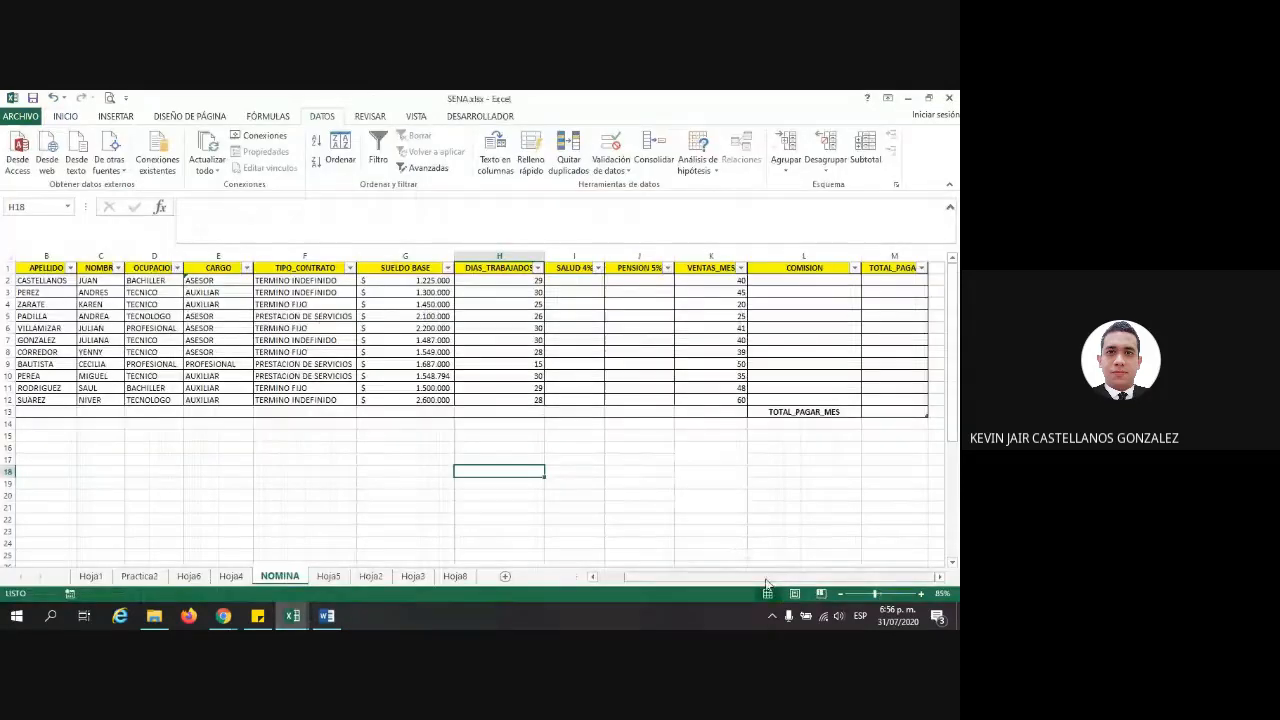
mouse_move(326, 616)
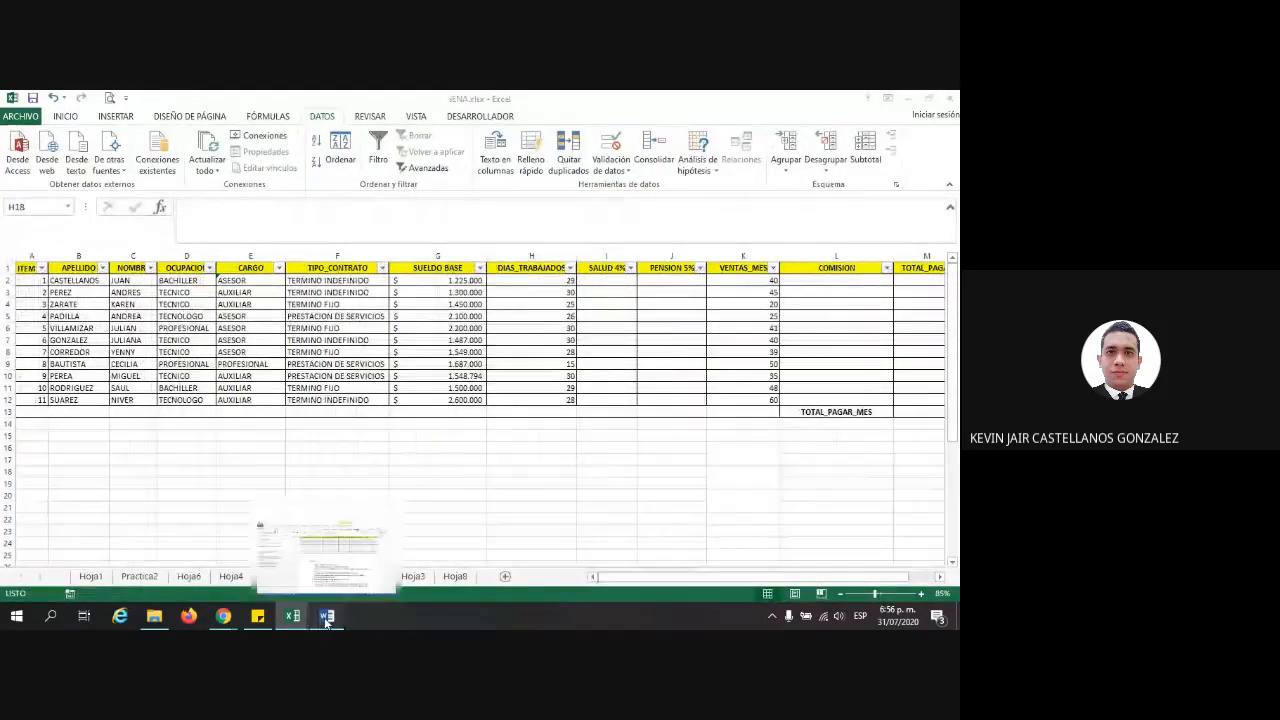
left_click(318, 555)
scroll(457, 369, "down", 2)
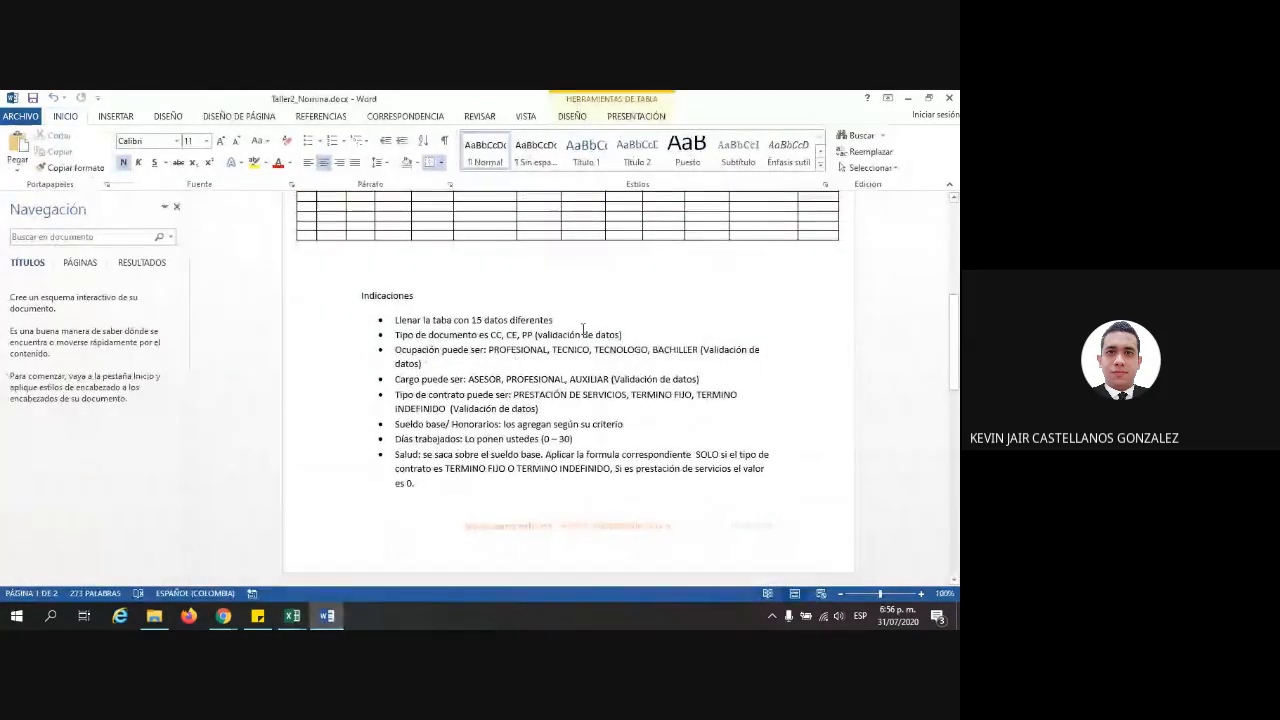
left_click_drag(621, 336, 534, 336)
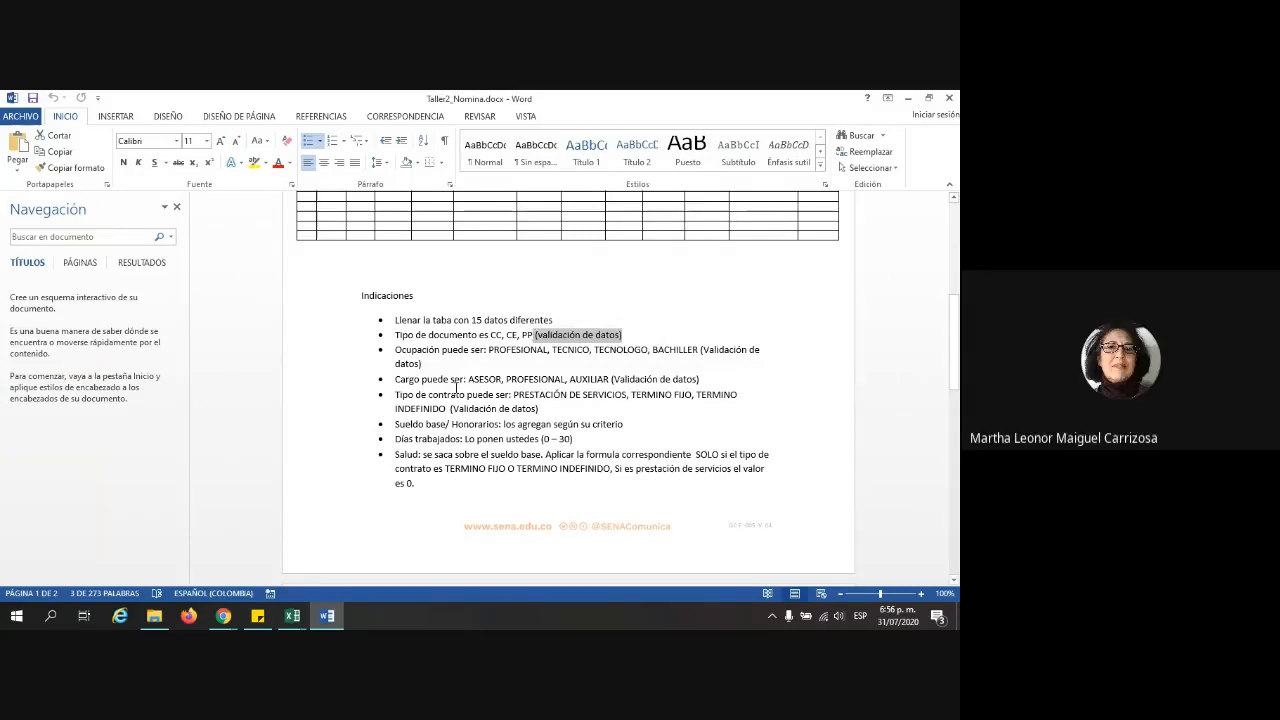
scroll(469, 403, "down", 1)
left_click_drag(539, 375, 395, 375)
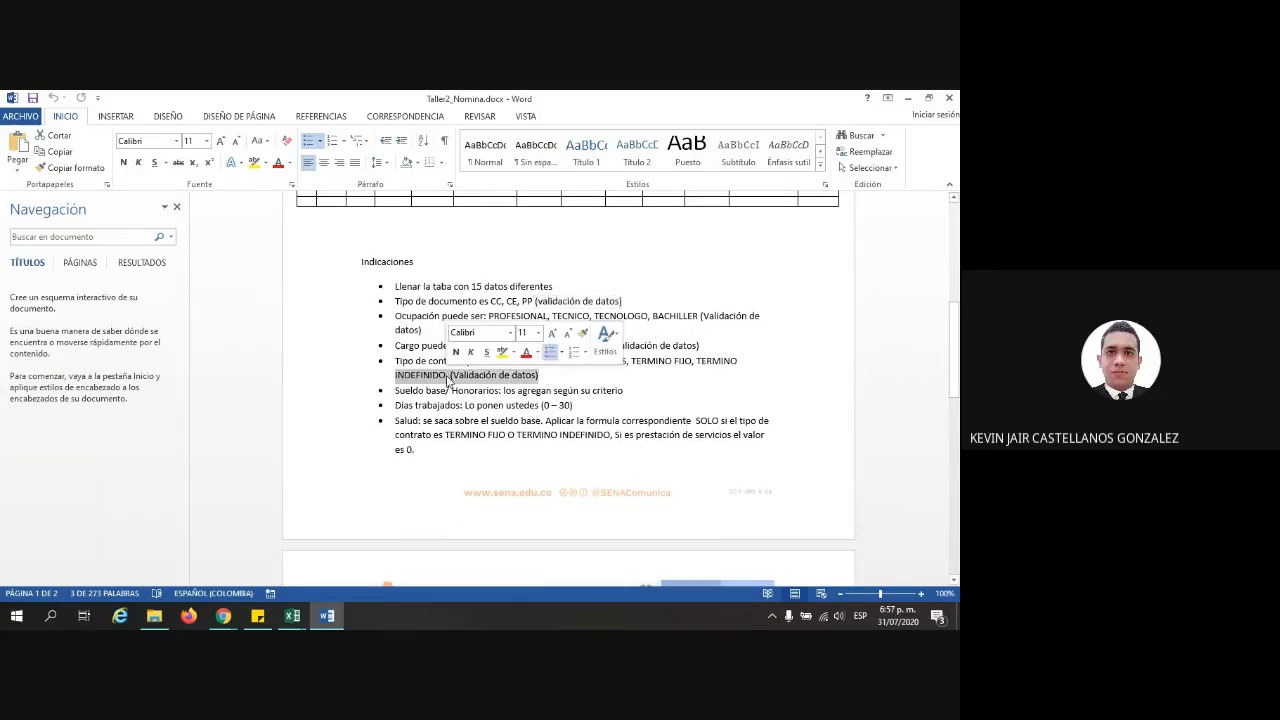
Read the Sueldo base, Días trabajados and Salud items in the Indicaciones list, highlighting the Salud paragraph
left_click_drag(643, 392, 424, 402)
scroll(605, 525, "down", 1)
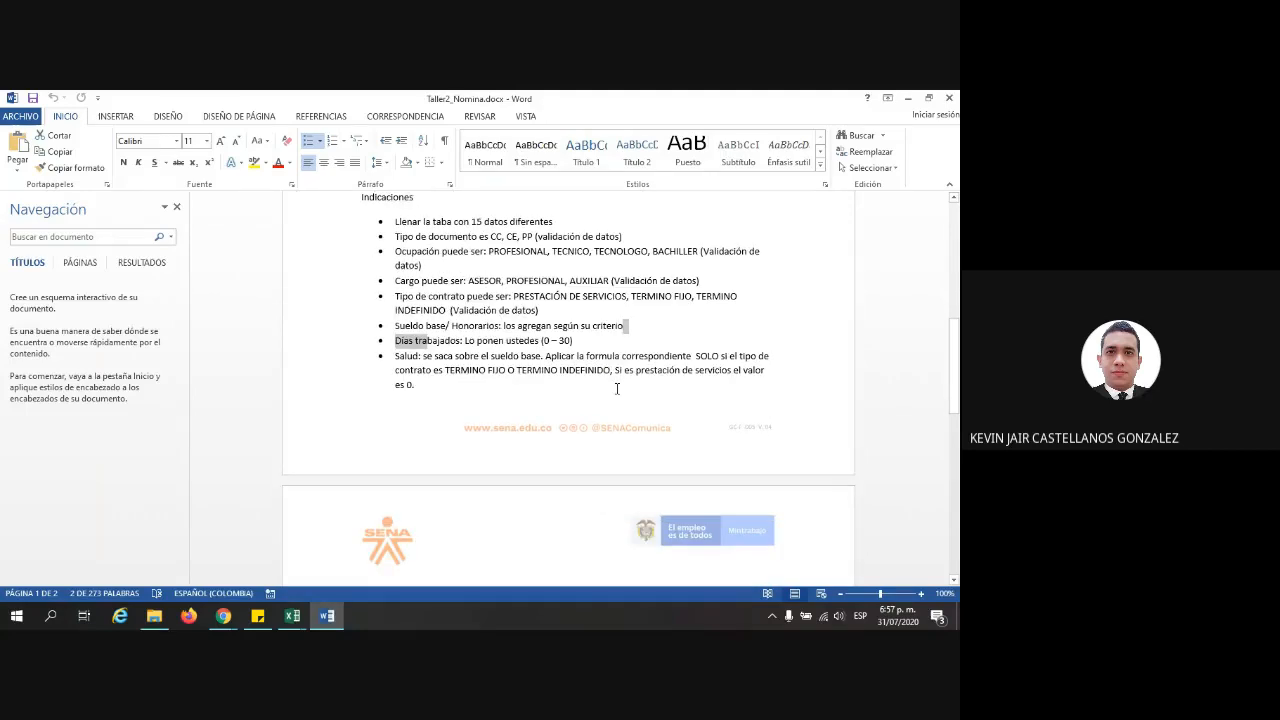
left_click_drag(594, 339, 531, 376)
left_click(427, 380)
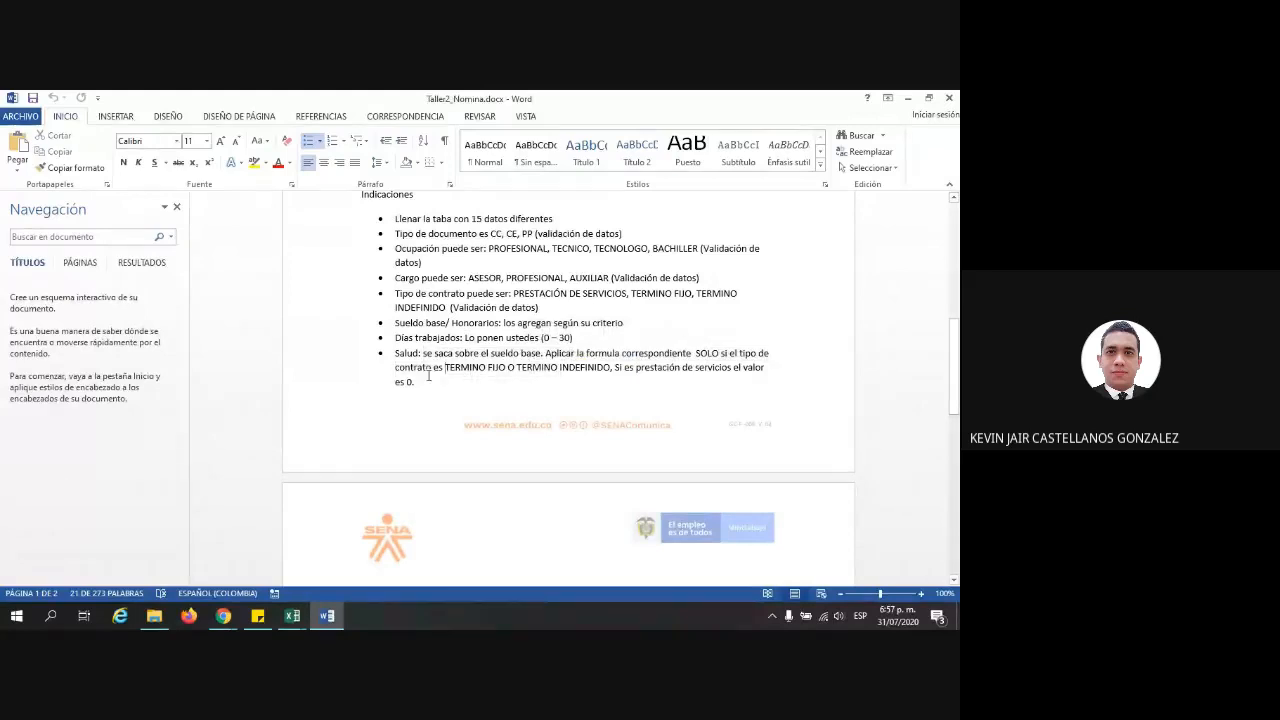
triple_click(422, 393)
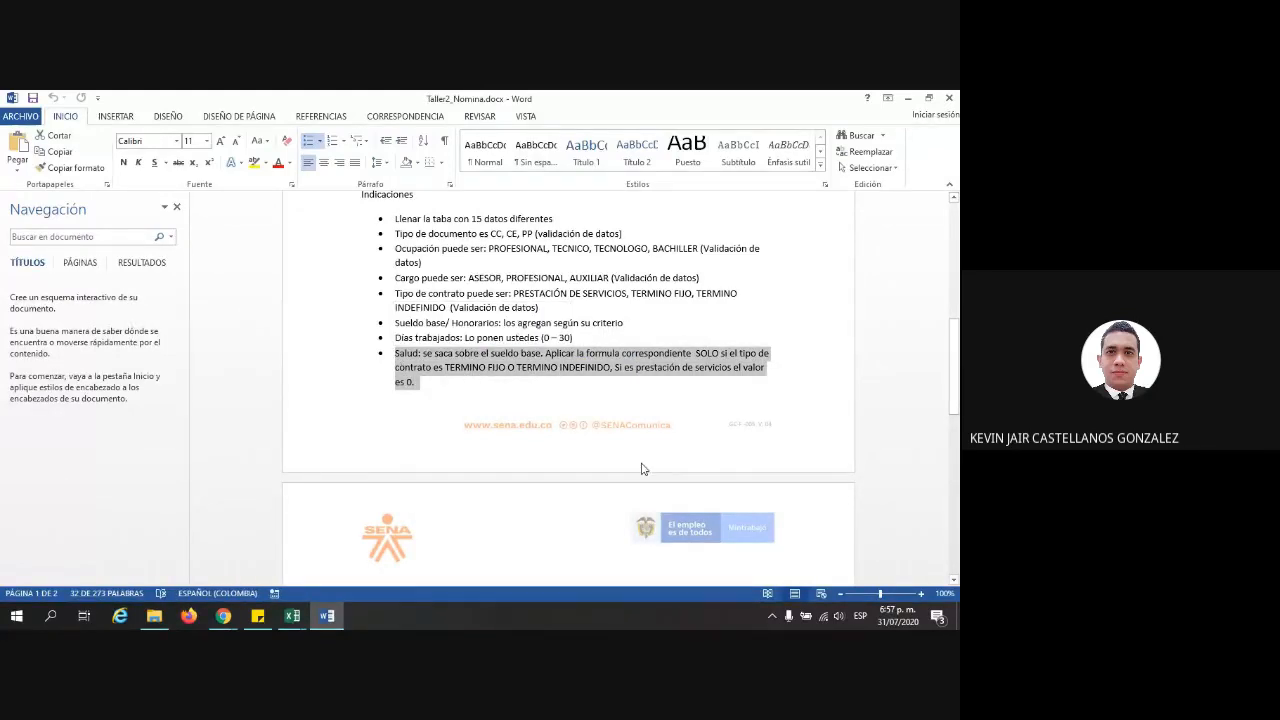
Switch to SENA.xlsx in Excel and start a SI formula in I2 that tests whether TIPO_CONTRATO equals "PRESTACION DE SERVICIOS"
key("alt+Tab")
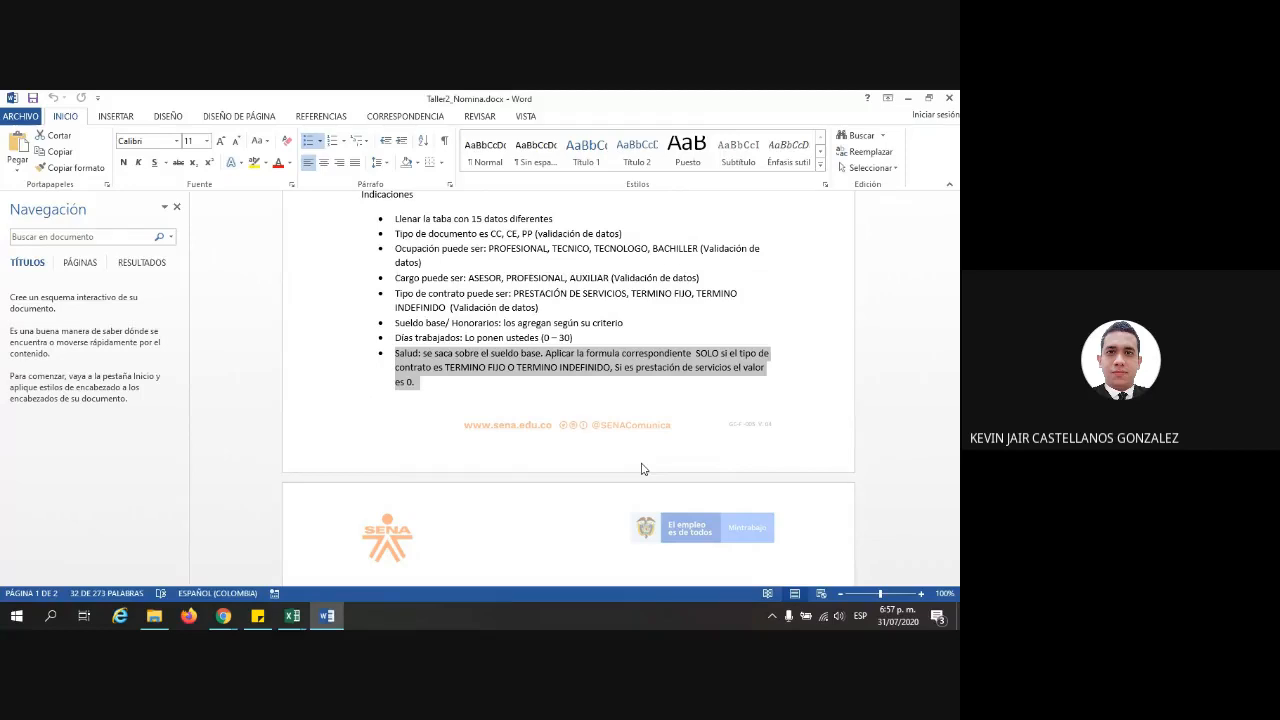
key("alt+Tab")
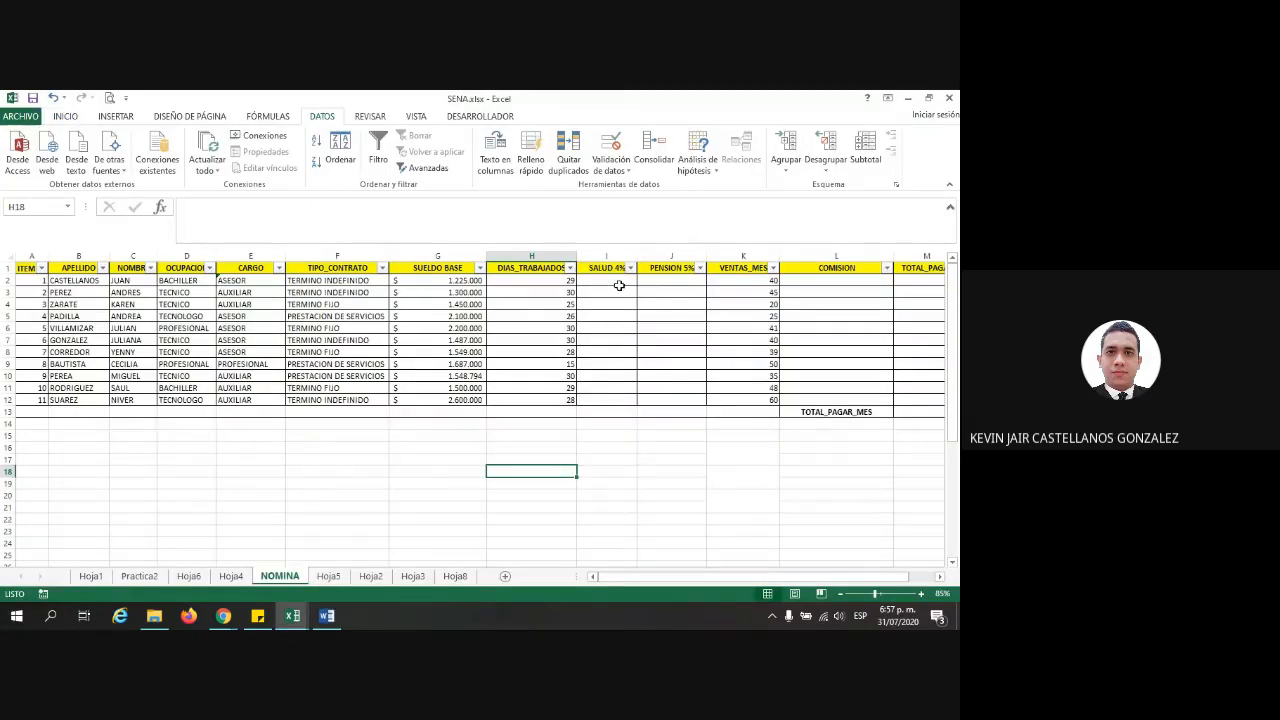
left_click(600, 280)
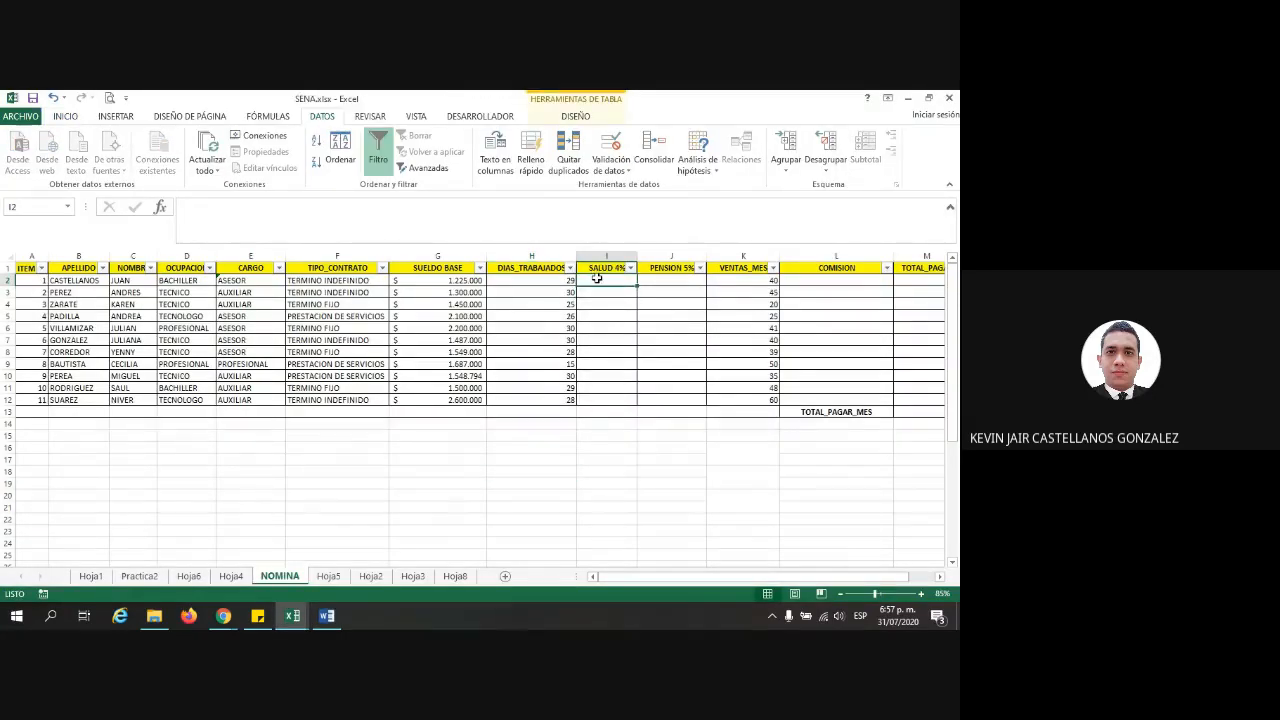
type("=SI(")
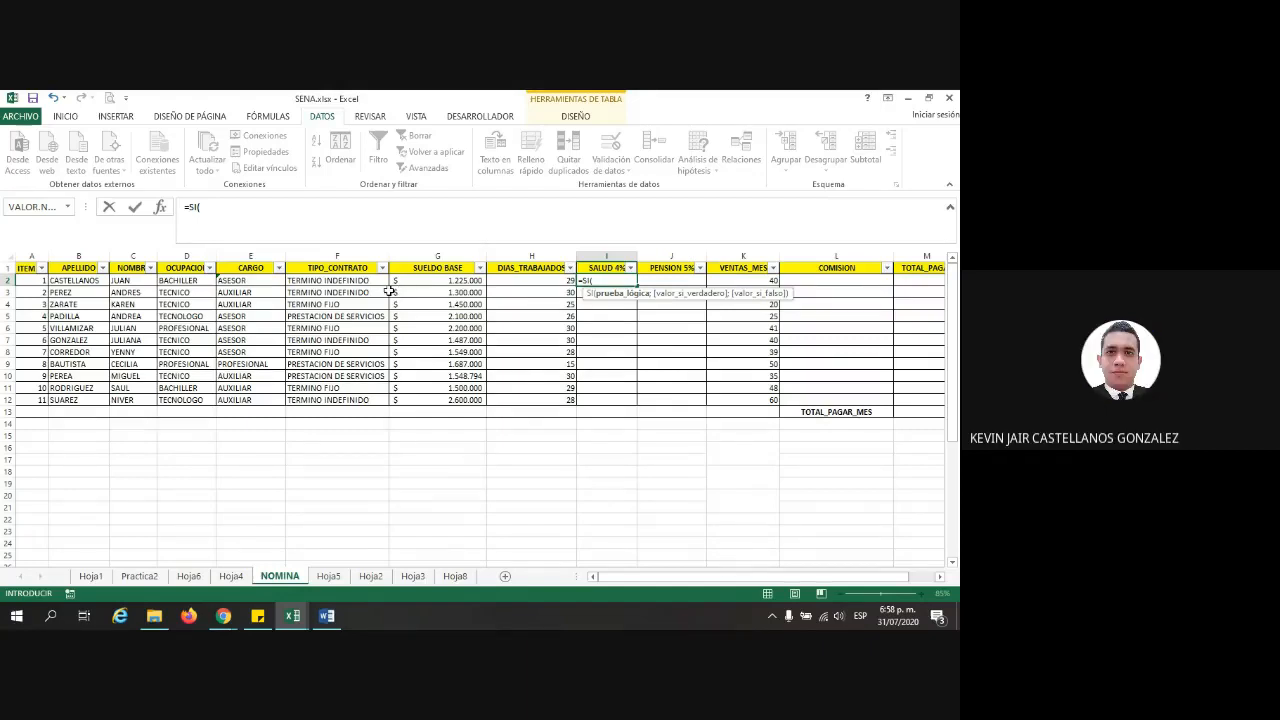
left_click(330, 281)
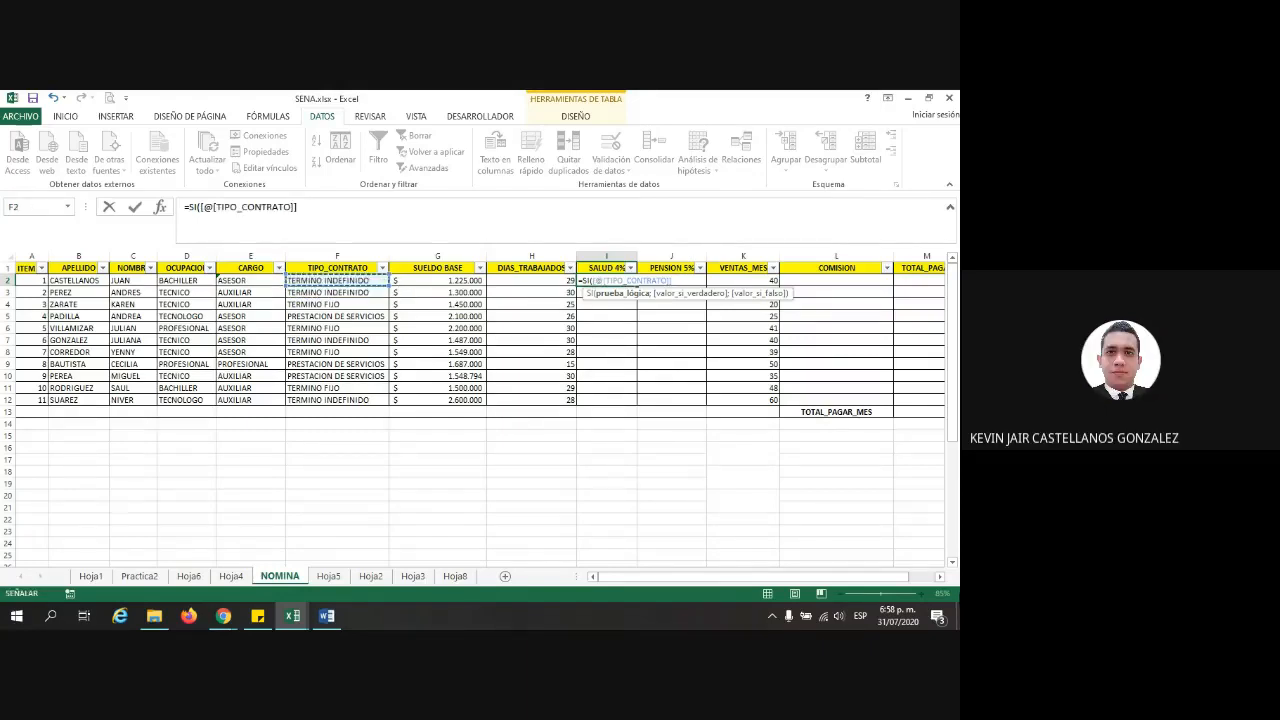
type("=")
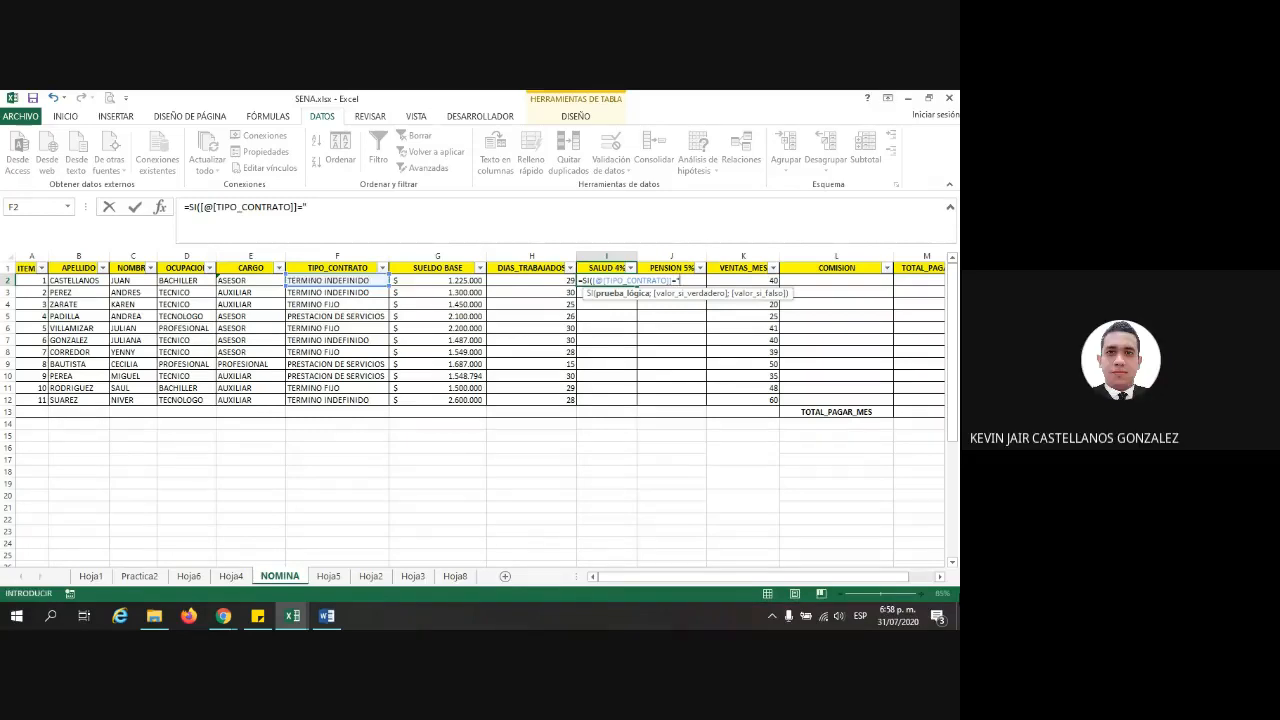
type("\"PRESTACION")
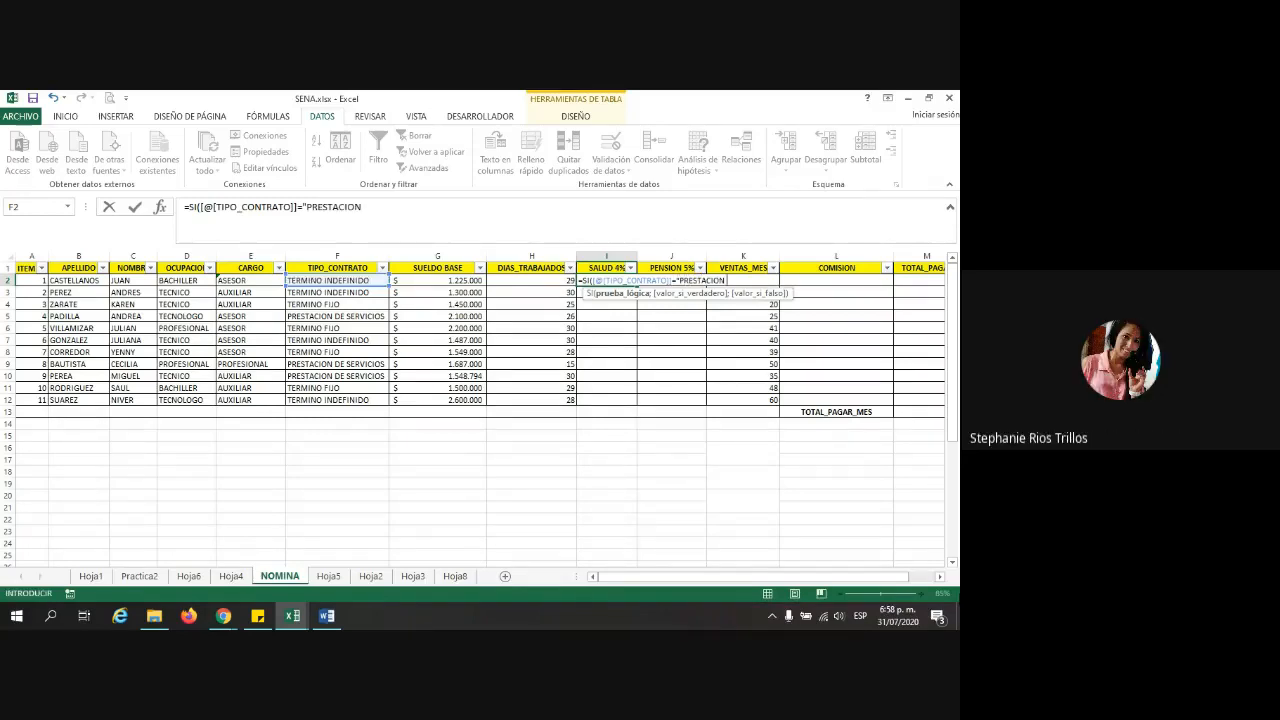
type(" DE SERVICIOS\"")
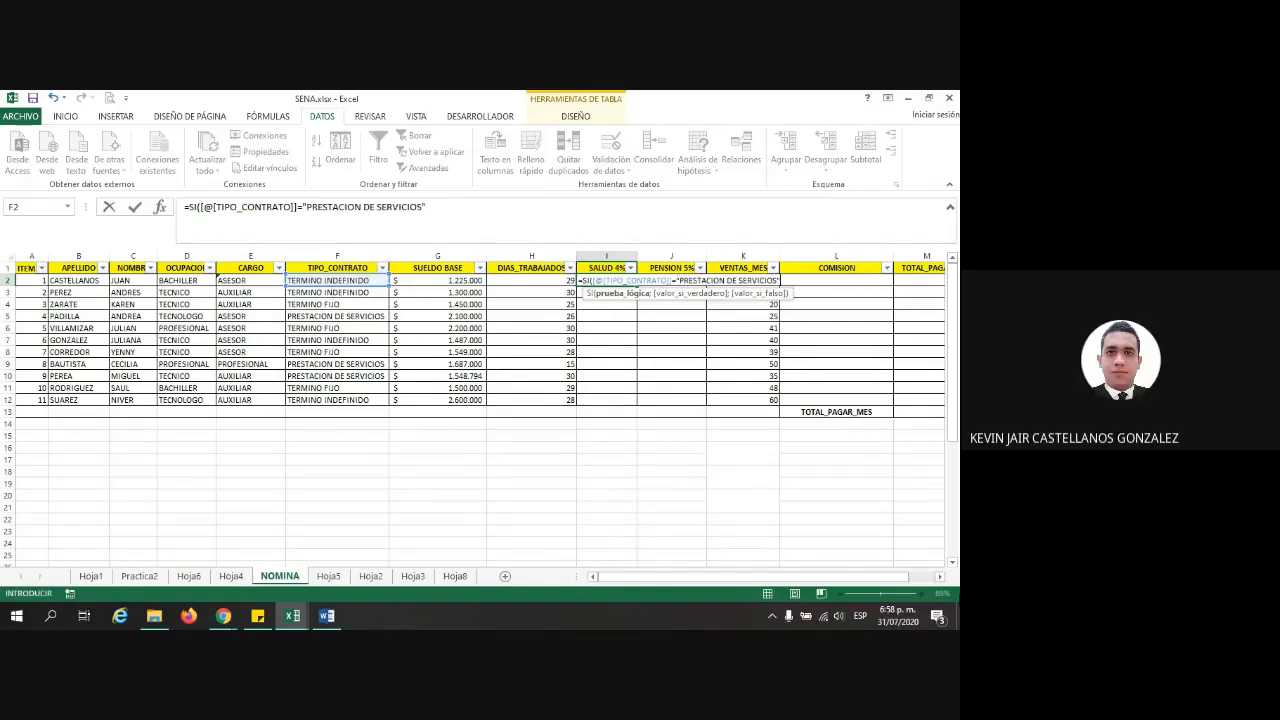
type(";")
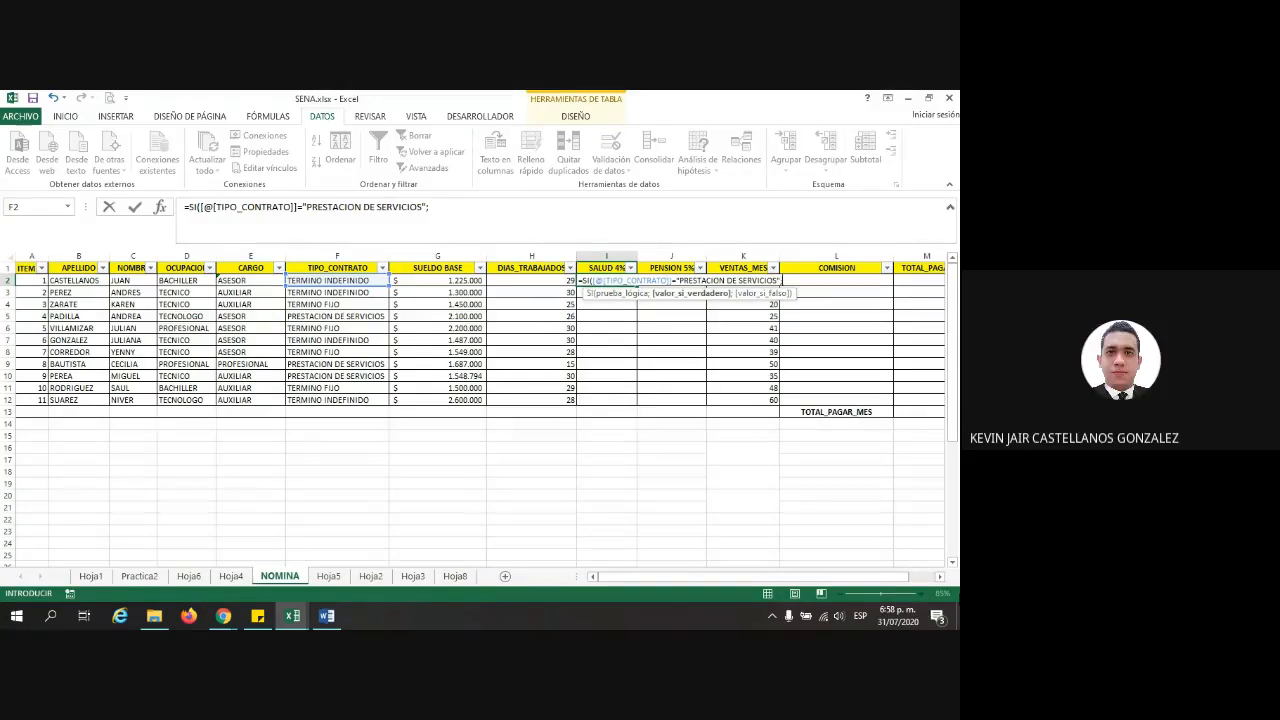
Complete the SALUD 4% formula in I2 to return 0 if true and SUELDO BASE*4% if false
type("0")
type(";")
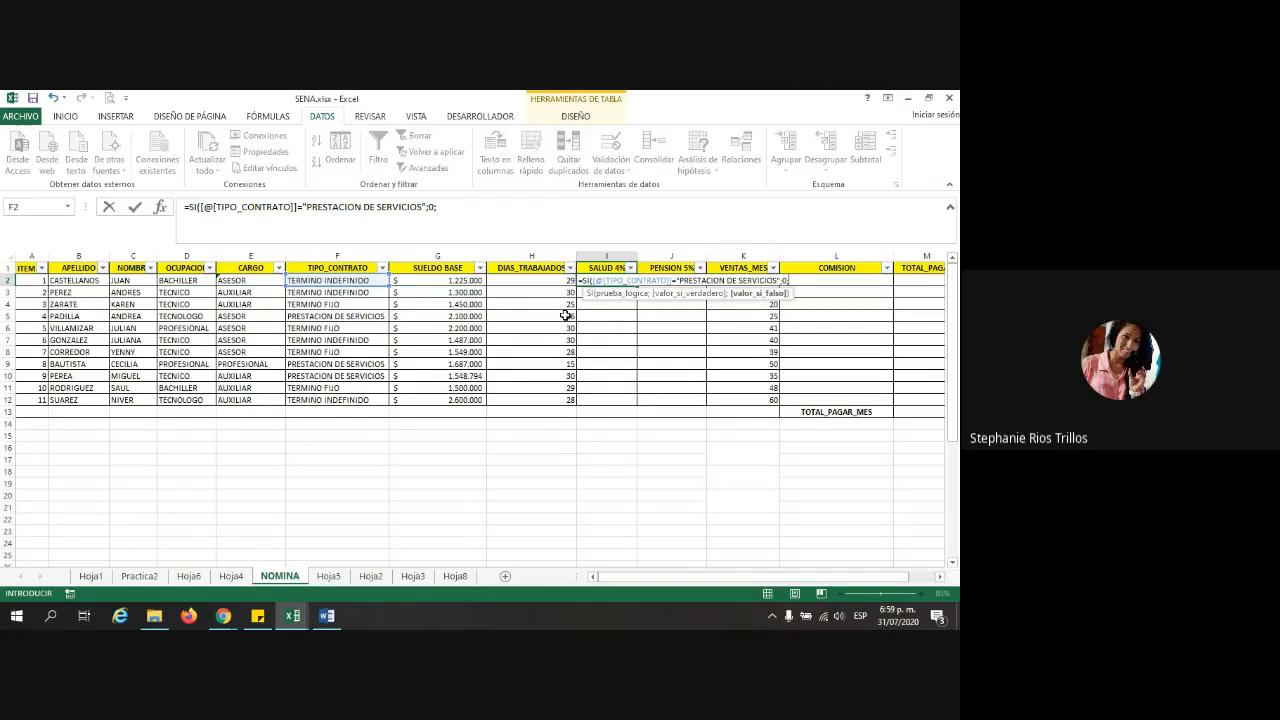
left_click(420, 279)
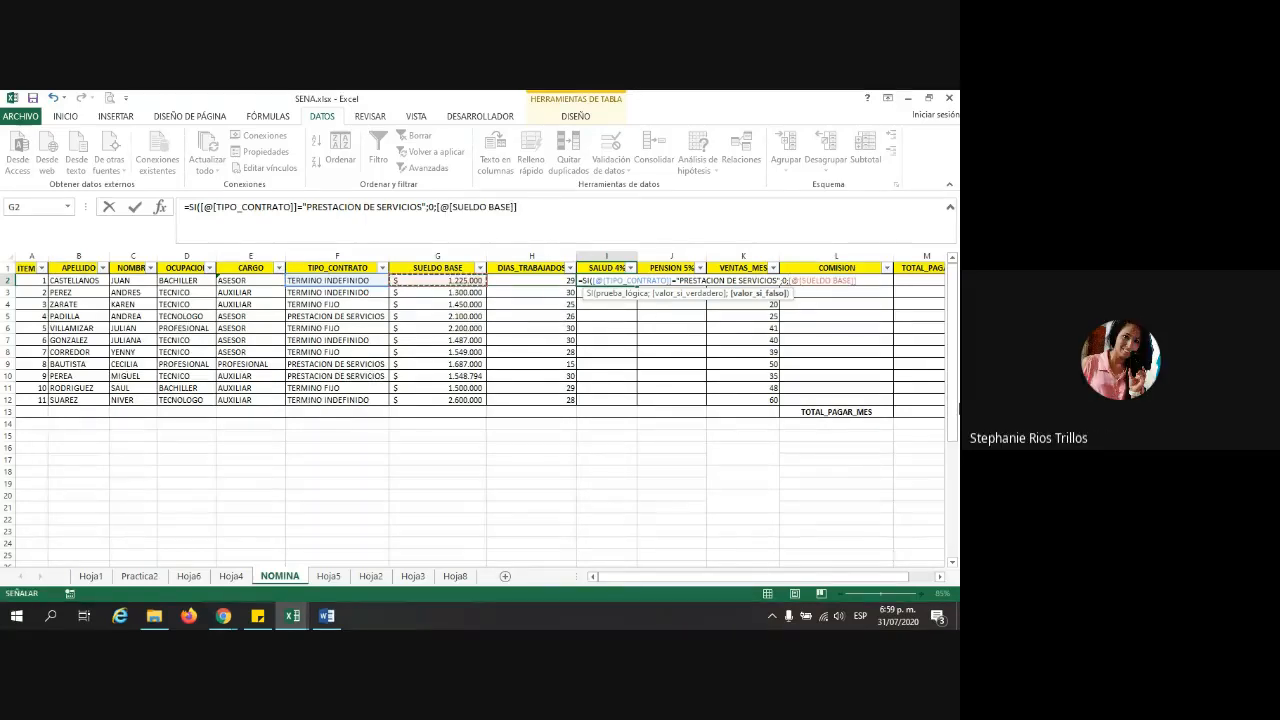
type("\"")
type("4")
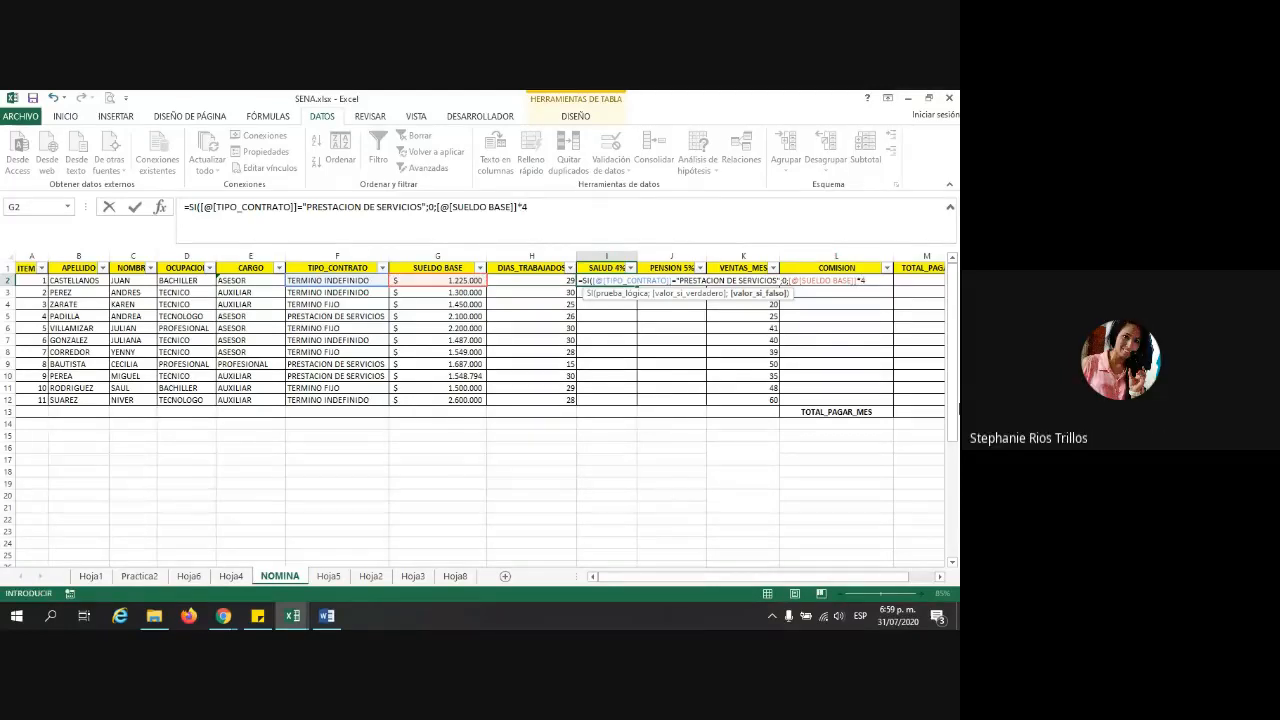
type("%")
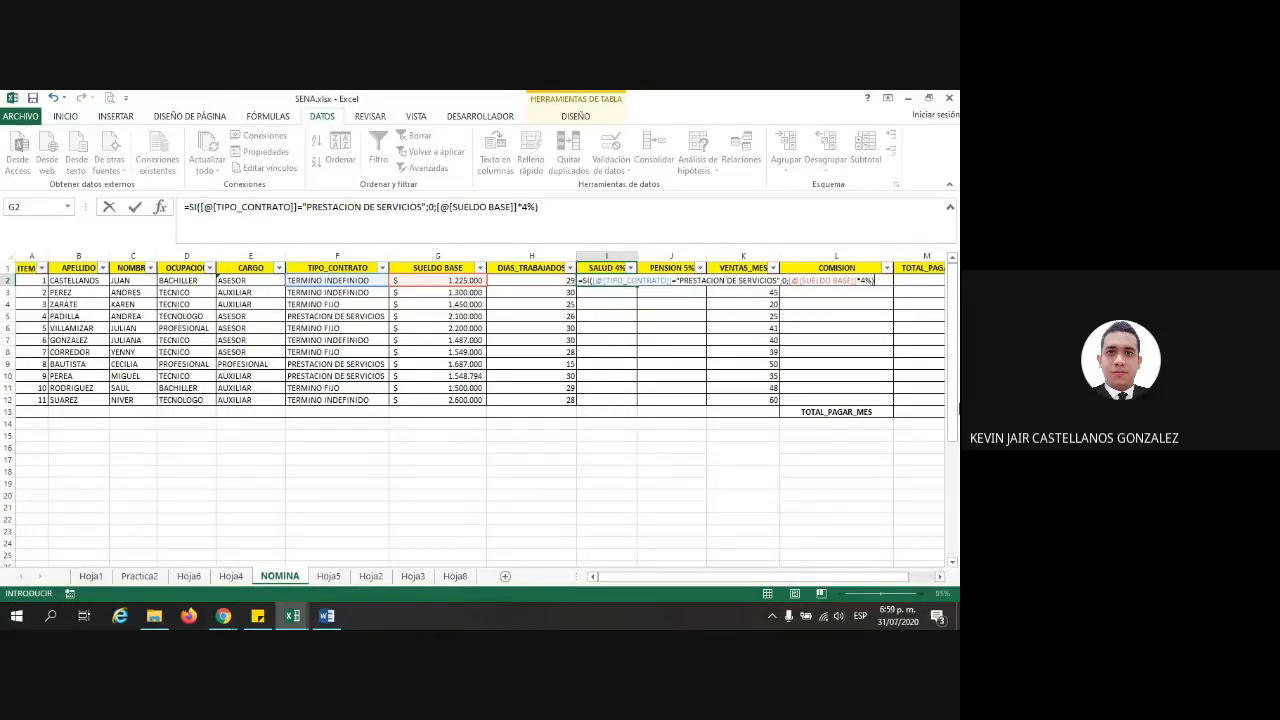
key("Return")
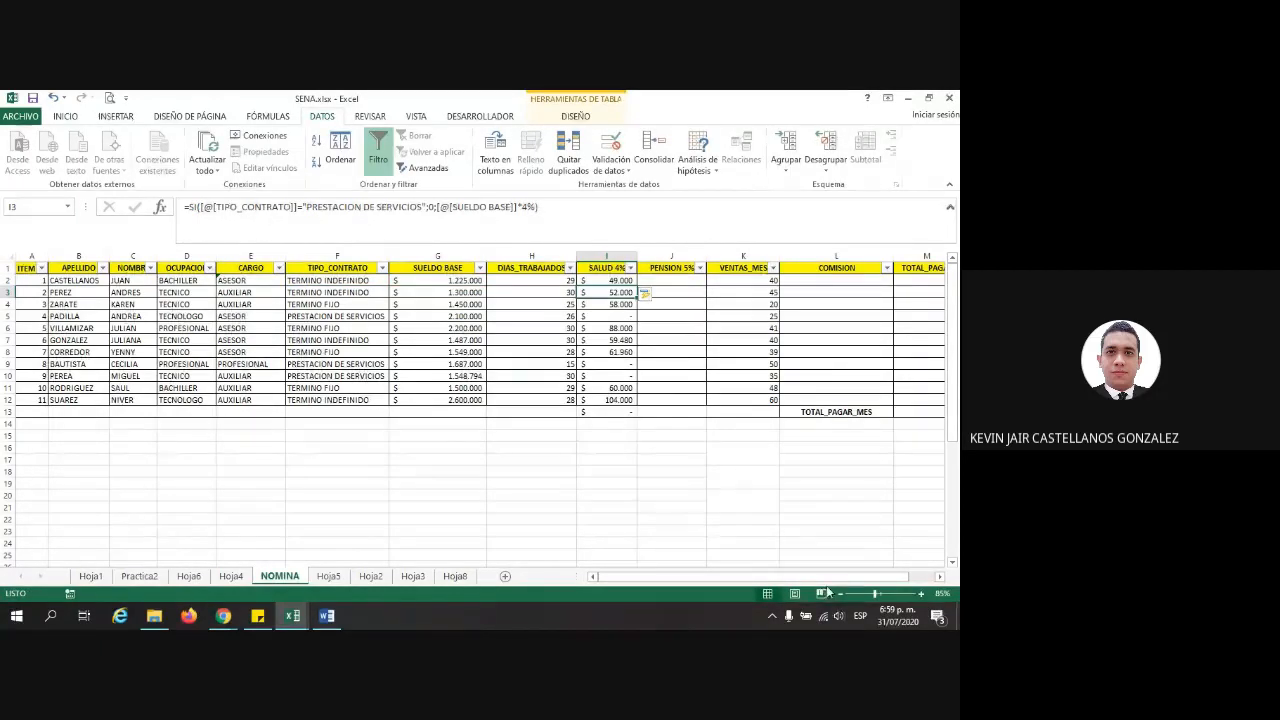
Fill the SALUD 4% formula from I2 down to I12
left_click(540, 507)
left_click_drag(620, 284, 610, 412)
left_click(605, 518)
left_click(618, 281)
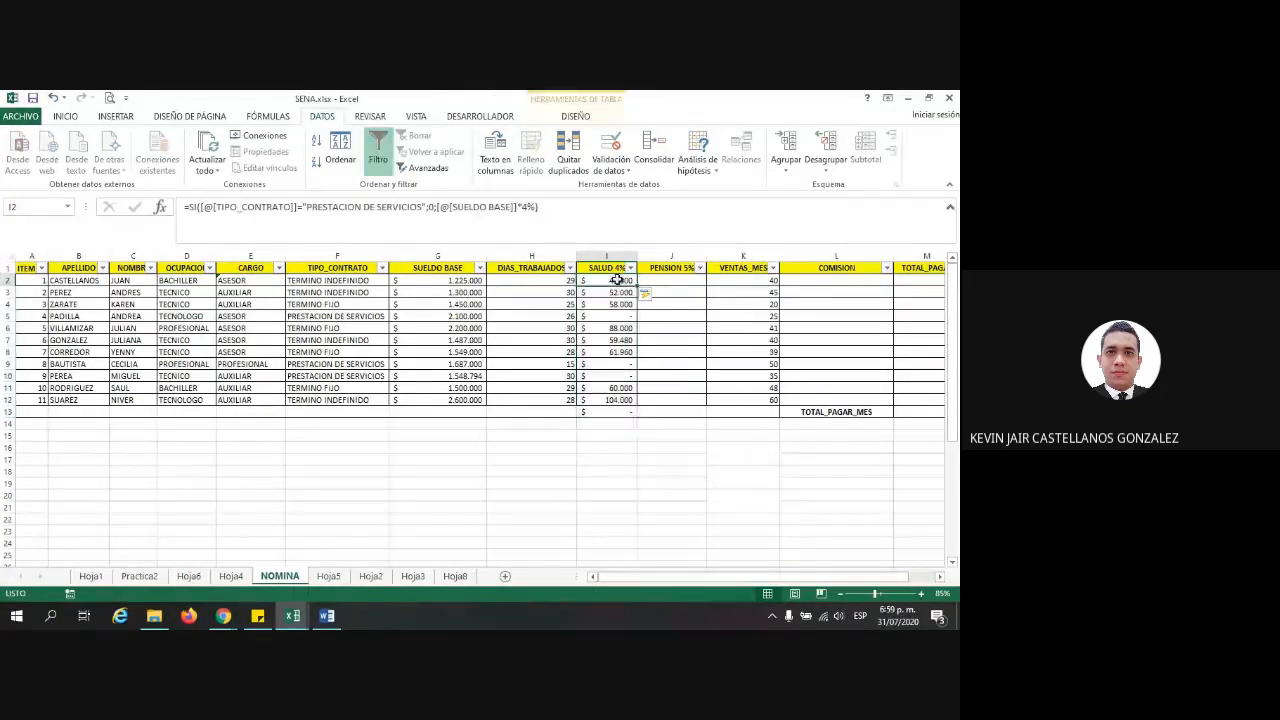
left_click(620, 294)
left_click(620, 283)
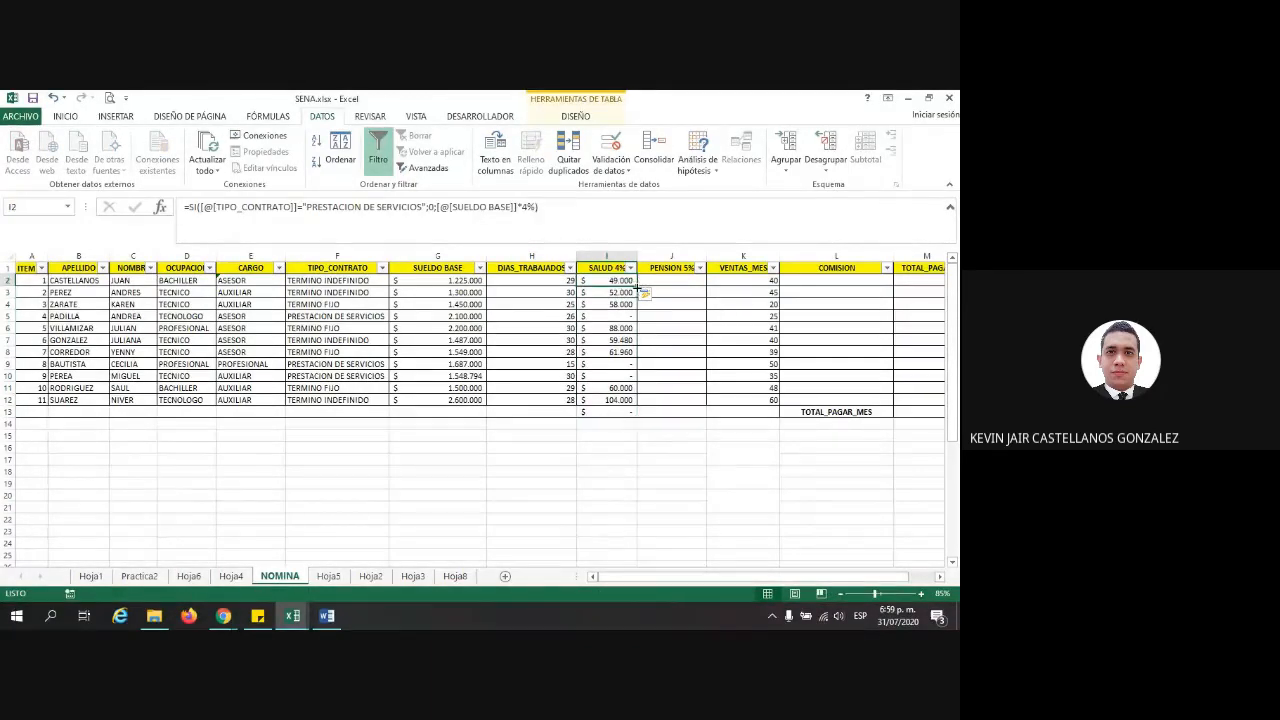
left_click_drag(620, 286, 613, 404)
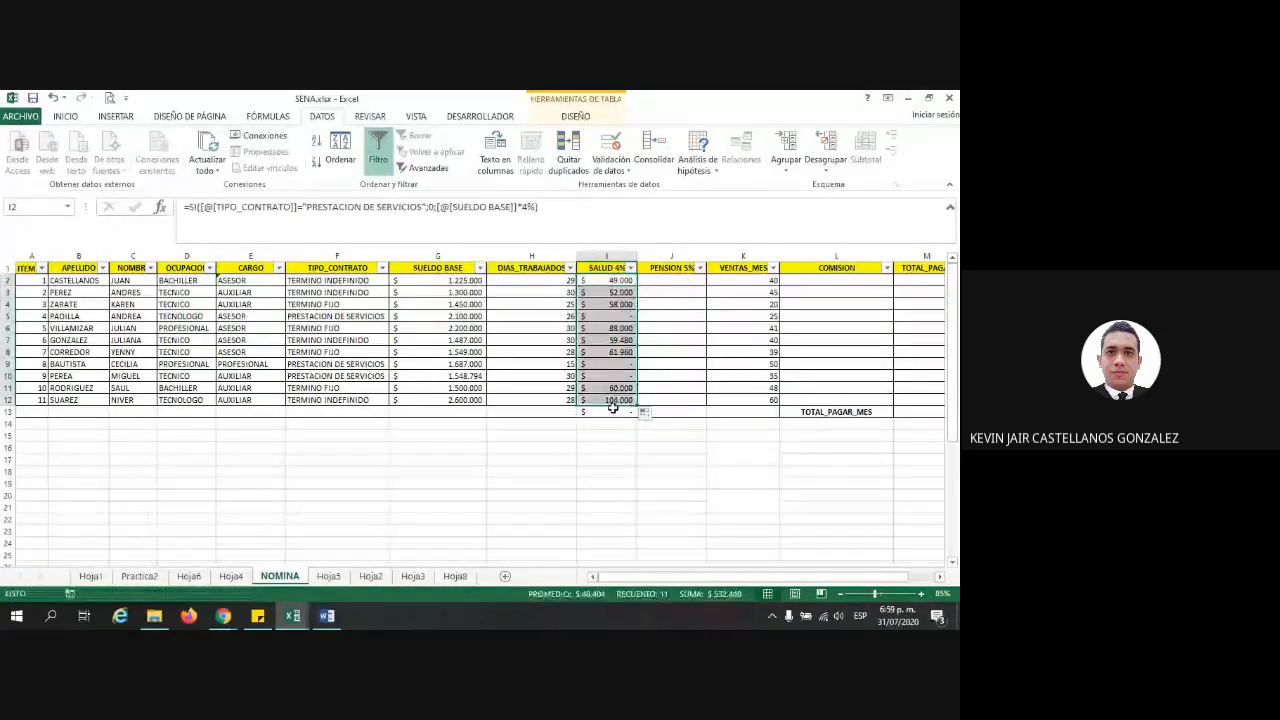
left_click_drag(613, 519, 614, 509)
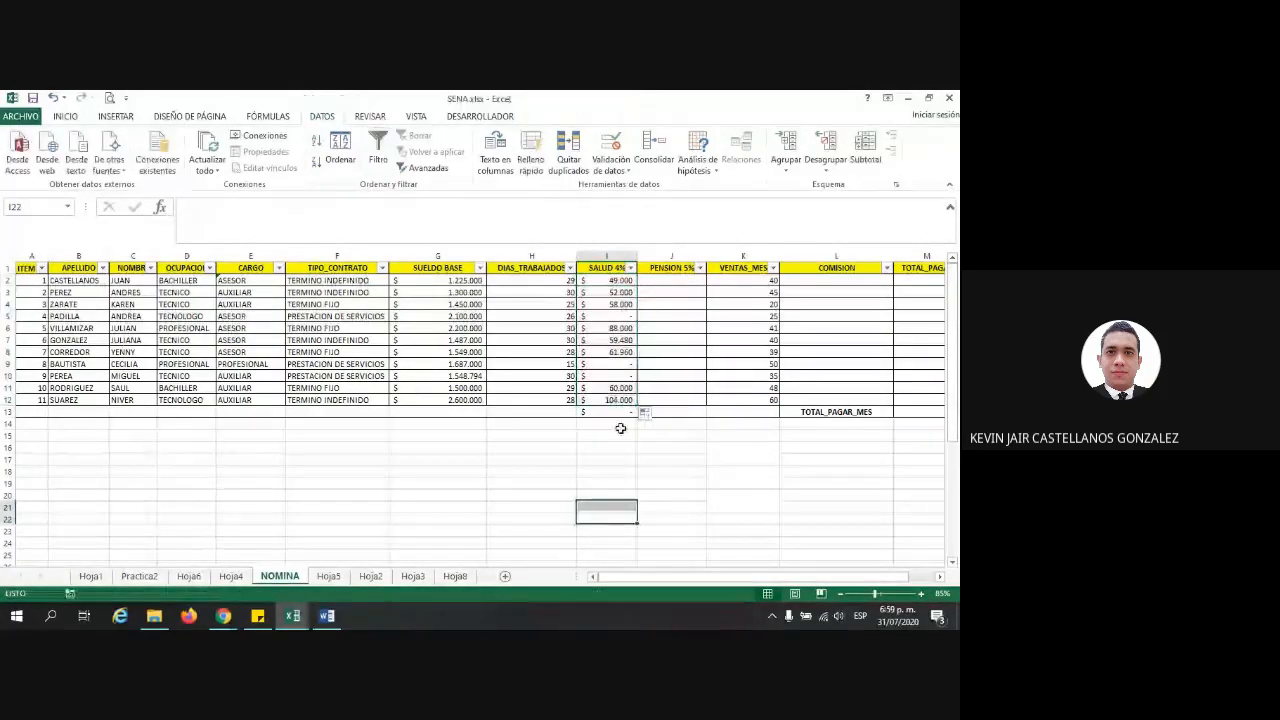
Check the SALUD 4% results in I5, I9 and I10 against their PRESTACION DE SERVICIOS contract types
left_click(627, 317)
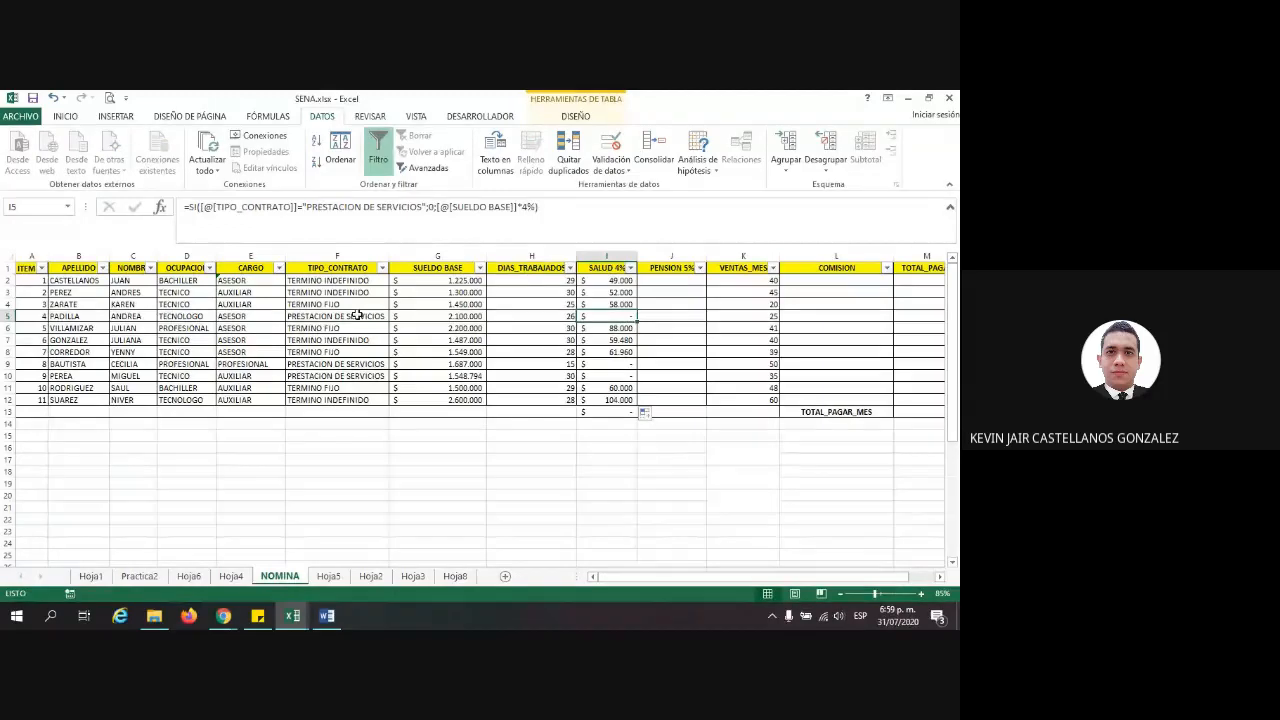
key("Left")
key("Left")
key("Left")
left_click(605, 352)
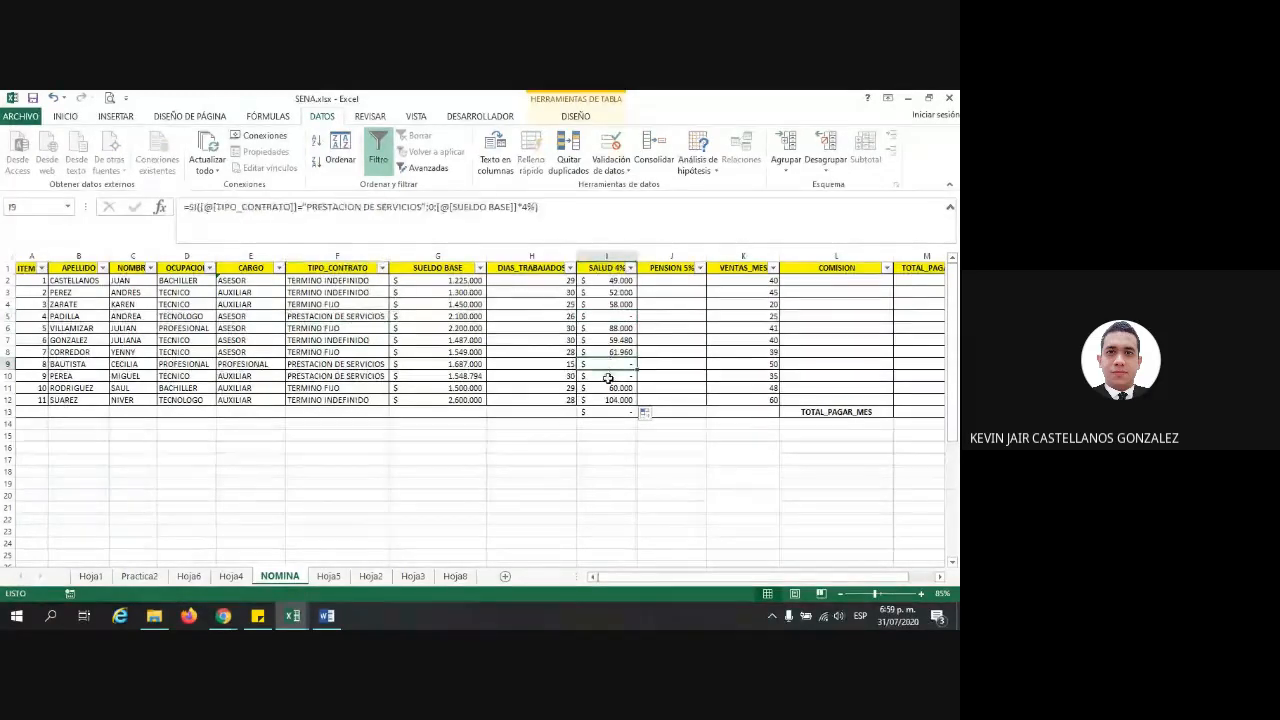
left_click(607, 377)
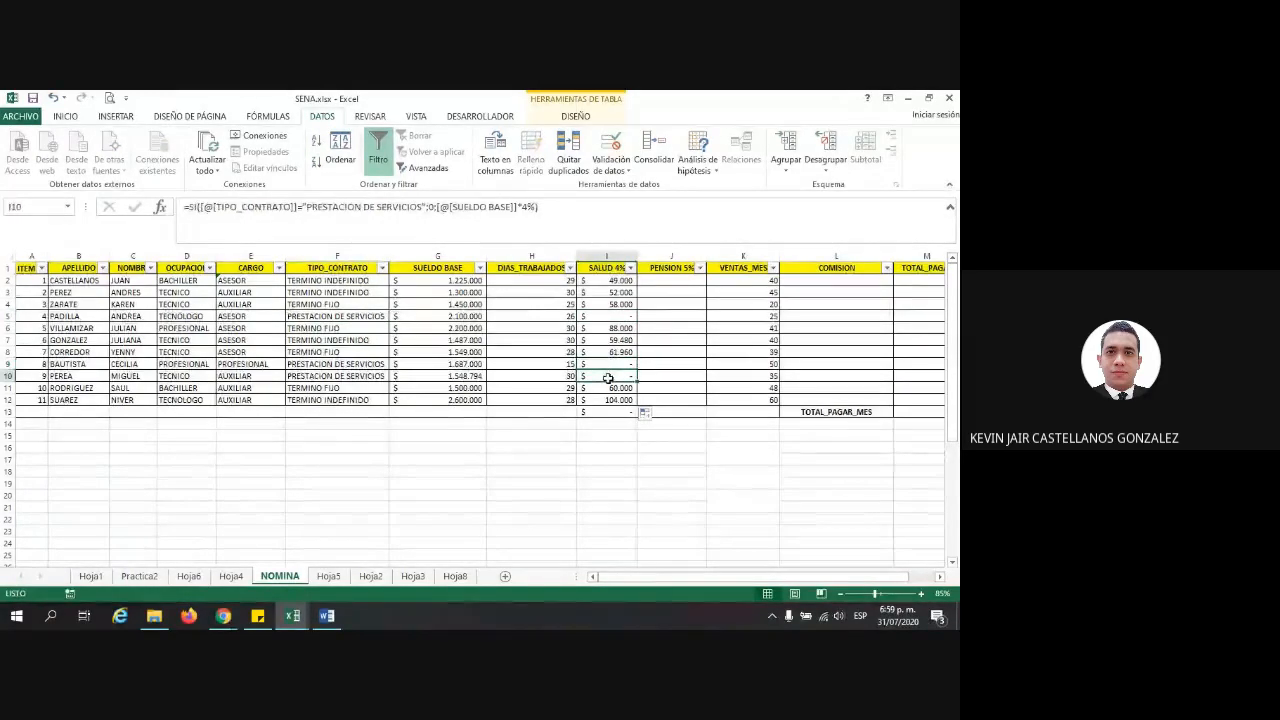
Inspect the condition, the true value and the 4% calculation in the I2 formula, leaving it as it is
left_click(614, 281)
double_click(605, 279)
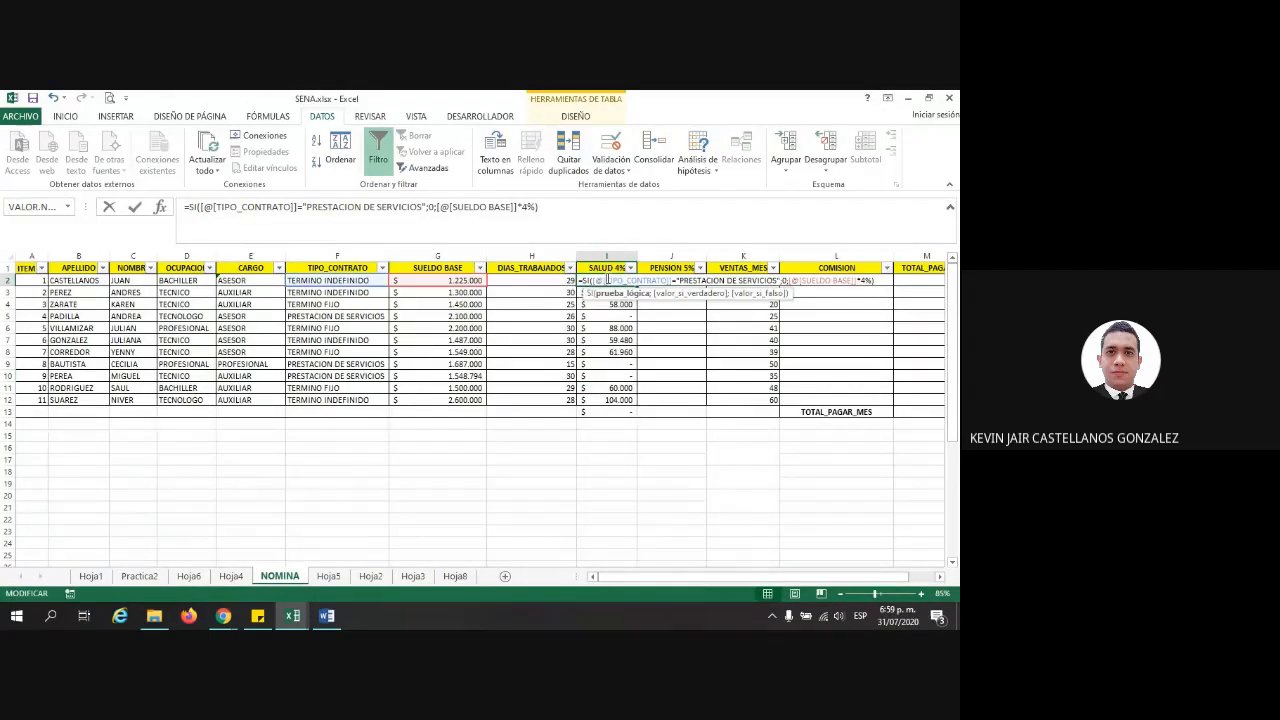
key("Escape")
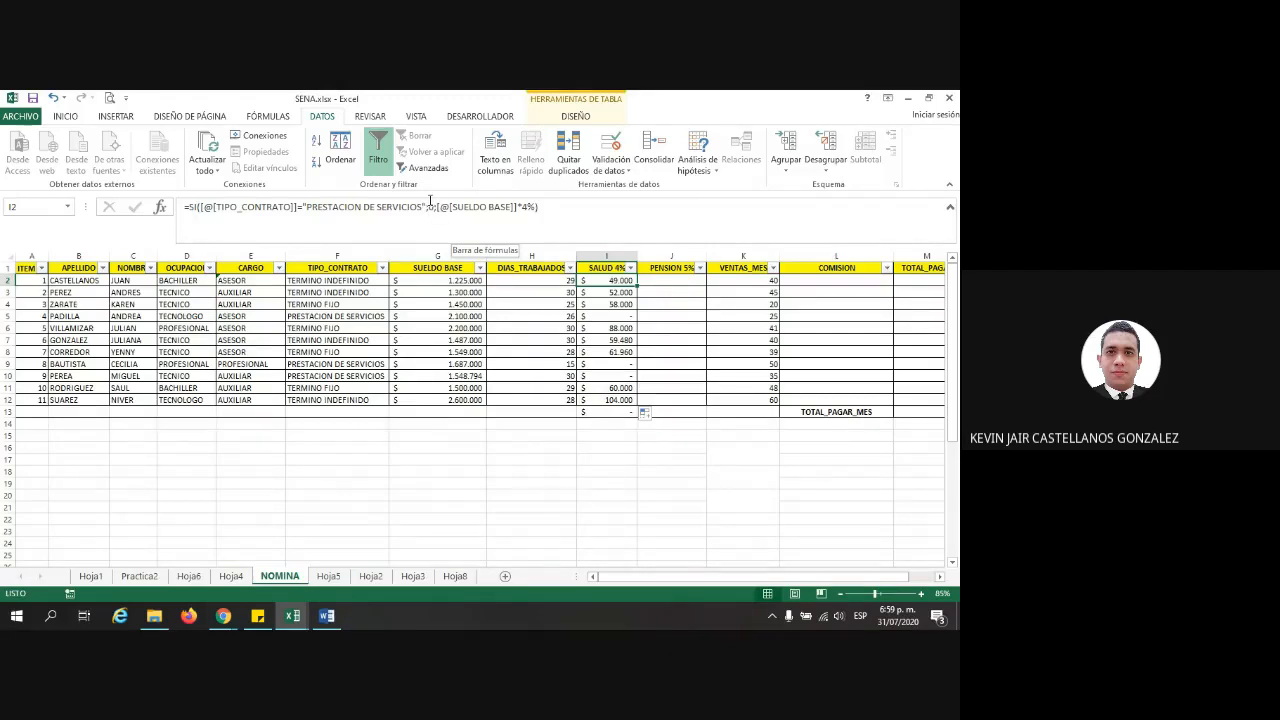
double_click(521, 206)
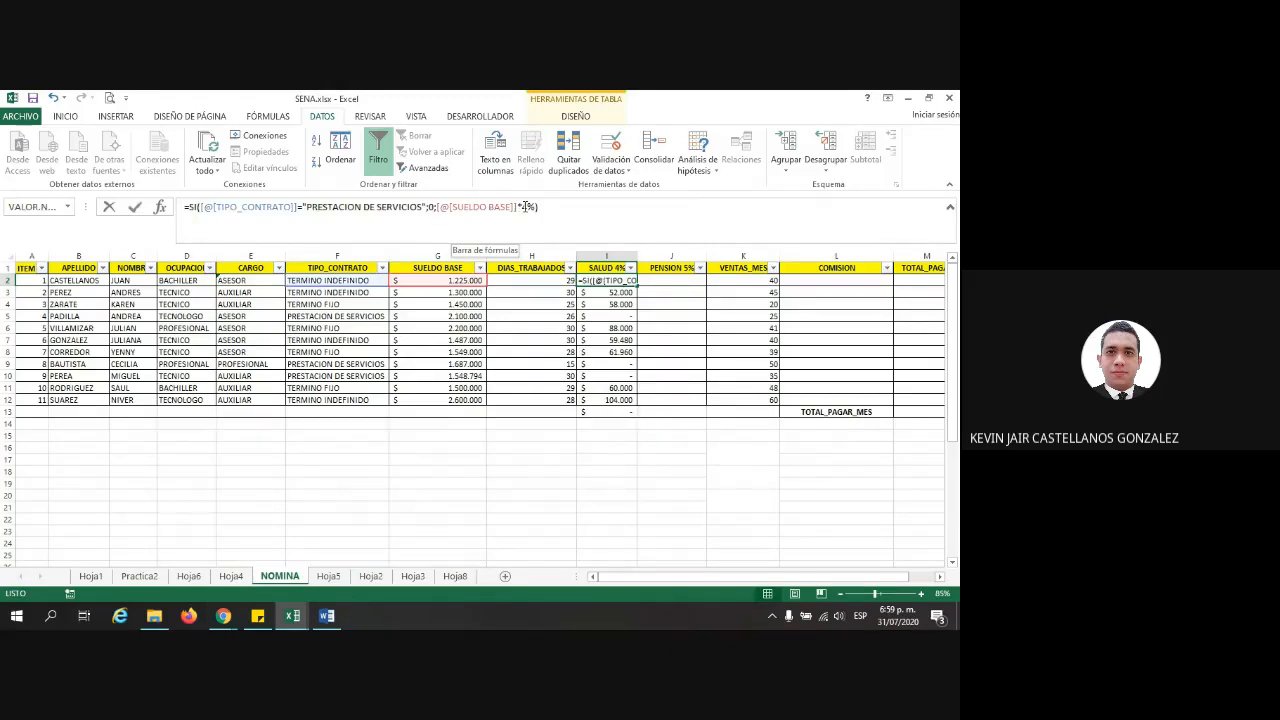
left_click(592, 446)
key("Return")
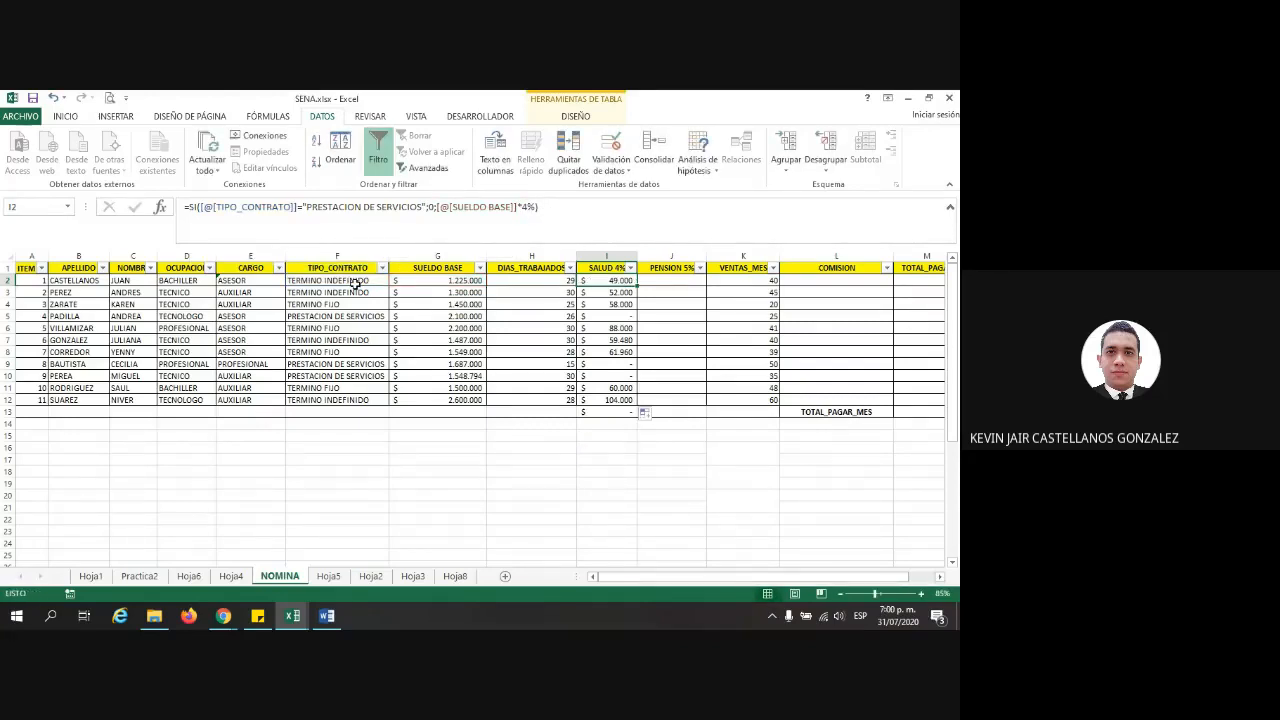
Clear the TIPO_CONTRATO value in F2 and check the SALUD 4% formula in I2
left_click(352, 283)
left_click(530, 529)
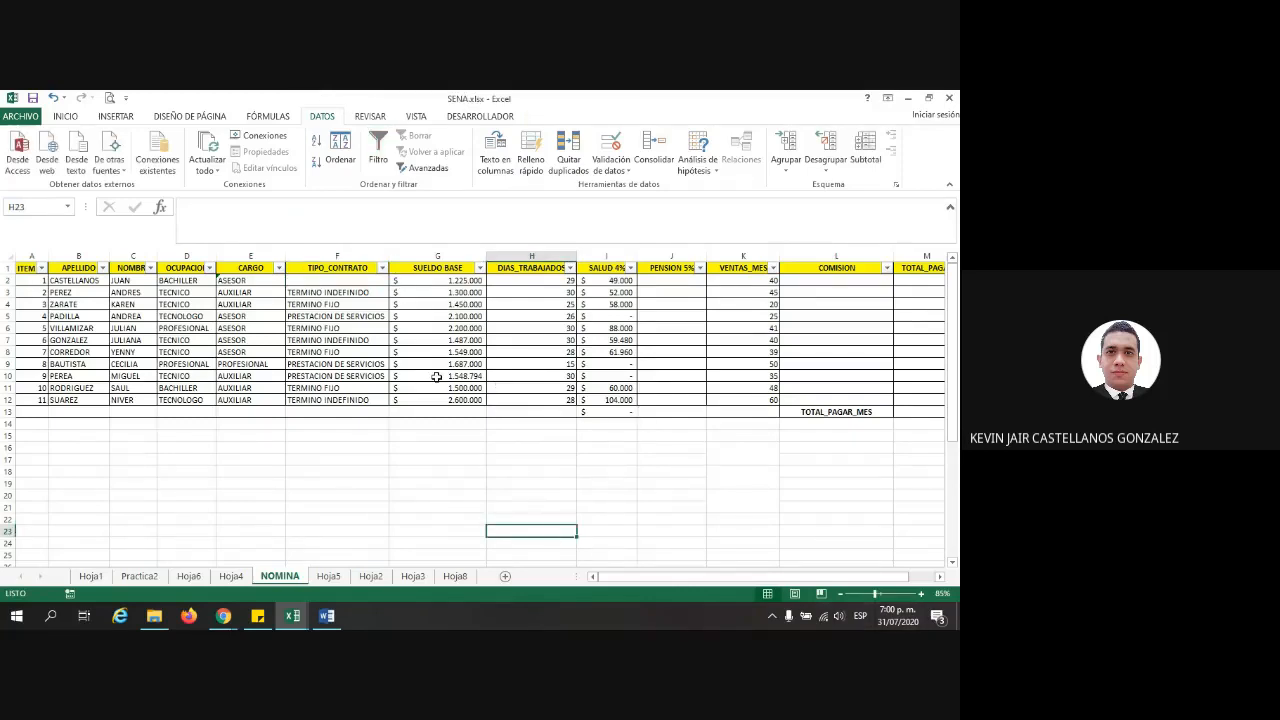
left_click(621, 279)
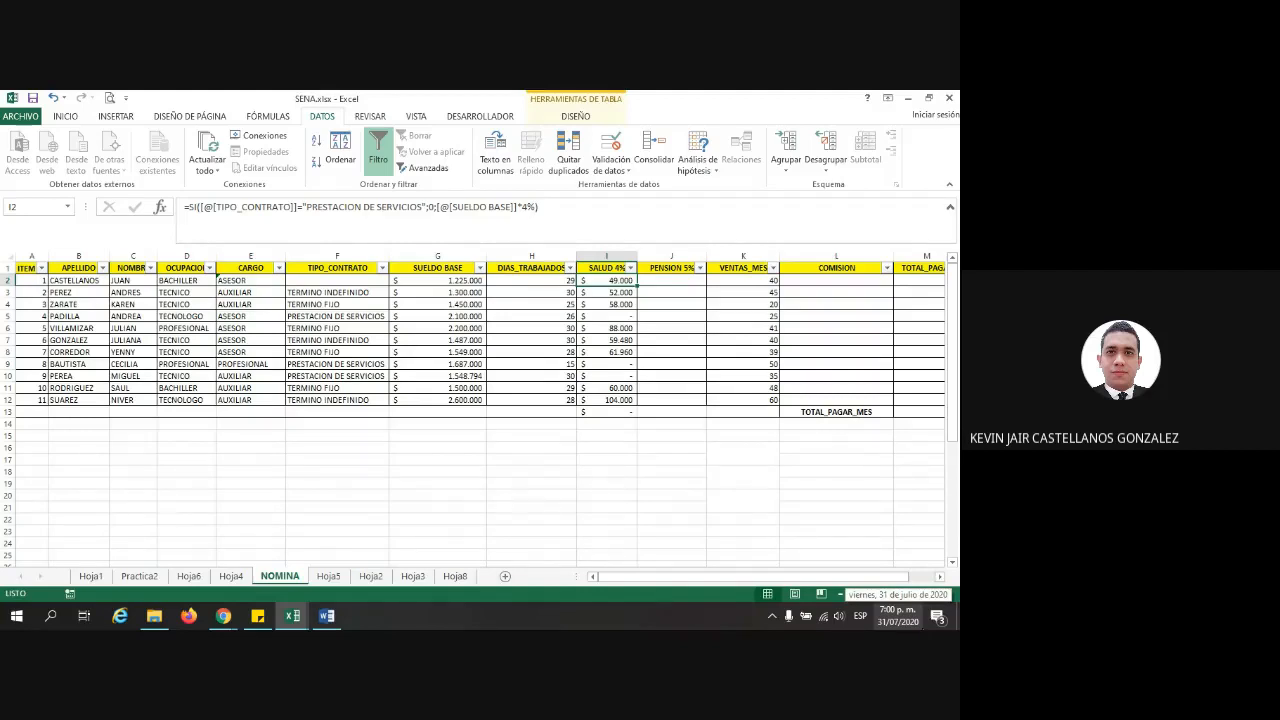
Compare the empty TIPO_CONTRATO cell F2 with the "PRESTACION DE SERVICIOS" condition and true value in the I2 formula
left_click(313, 279)
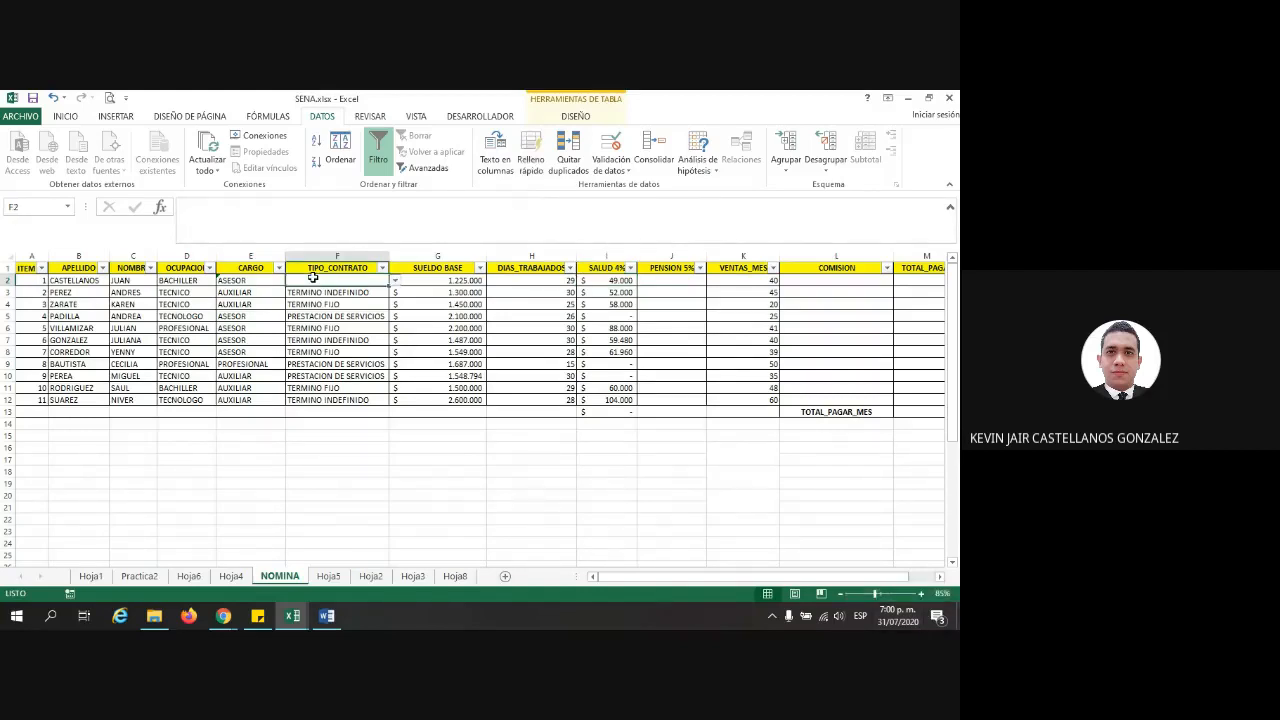
left_click(613, 281)
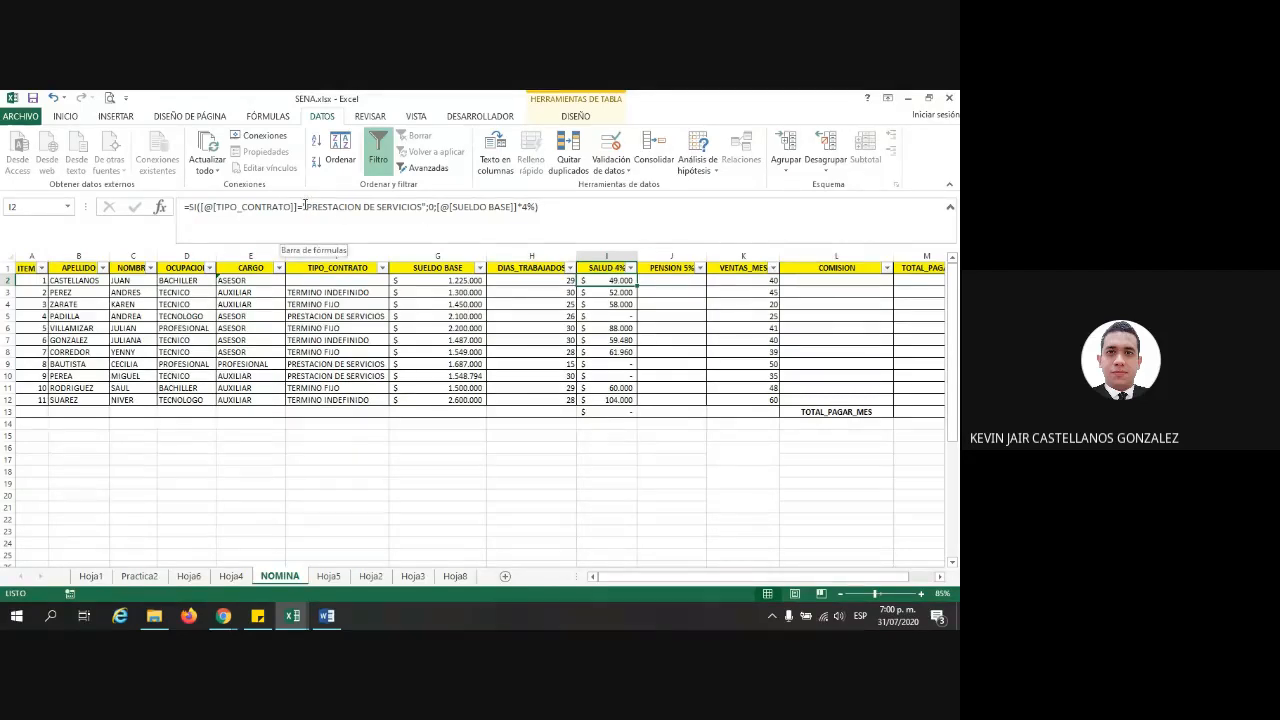
left_click_drag(303, 206, 434, 206)
left_click(428, 206)
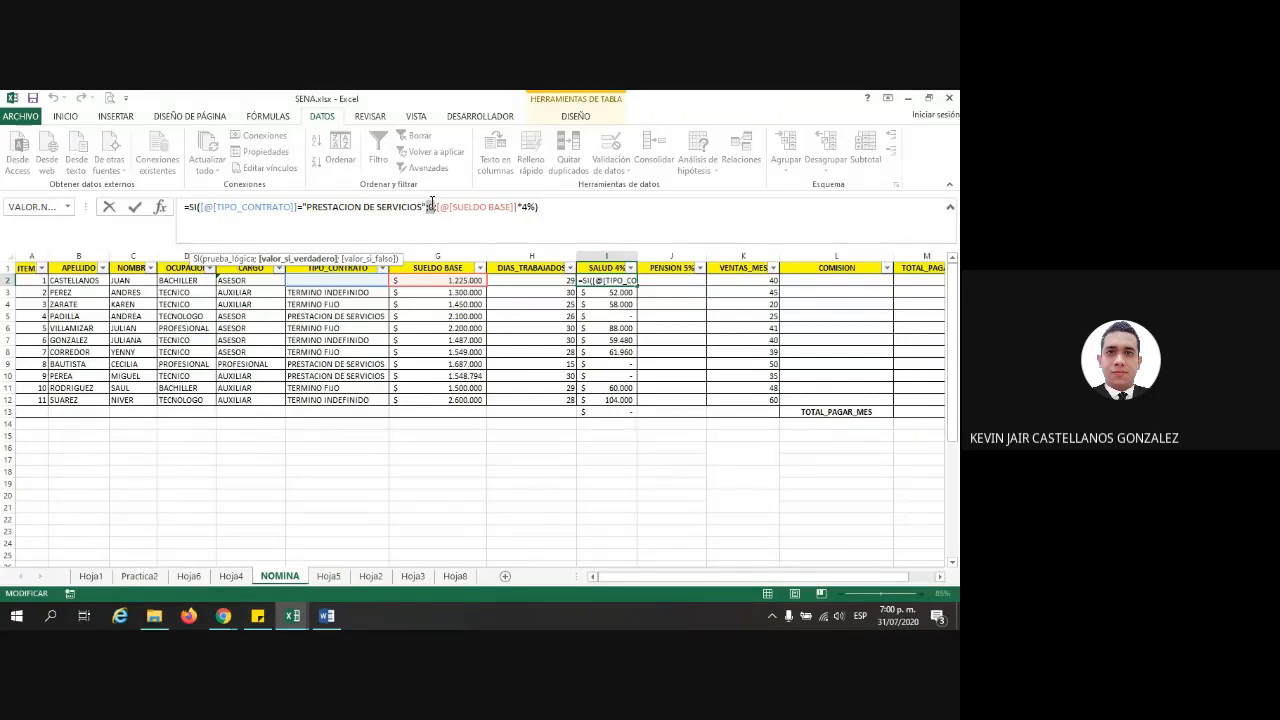
key("Return")
left_click(330, 280)
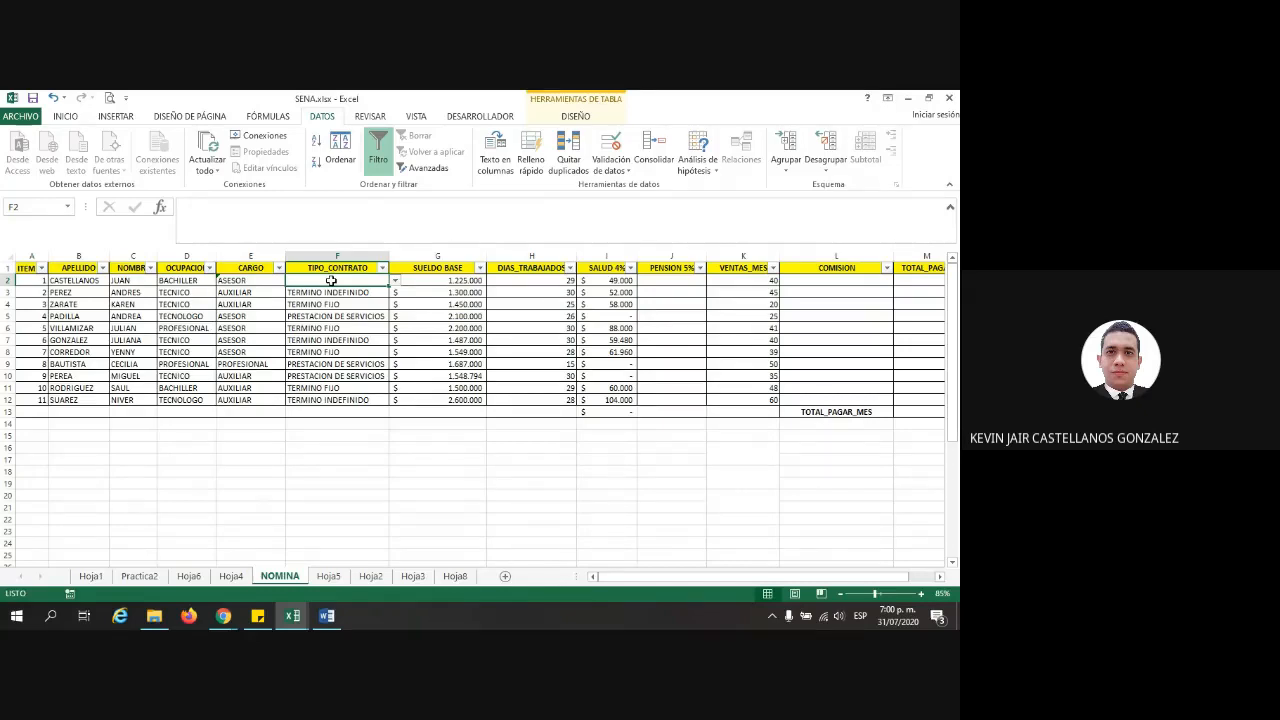
Review the complete SI formula behind the SALUD 4% range I2:I12, keeping it as it is
left_click_drag(612, 282, 606, 400)
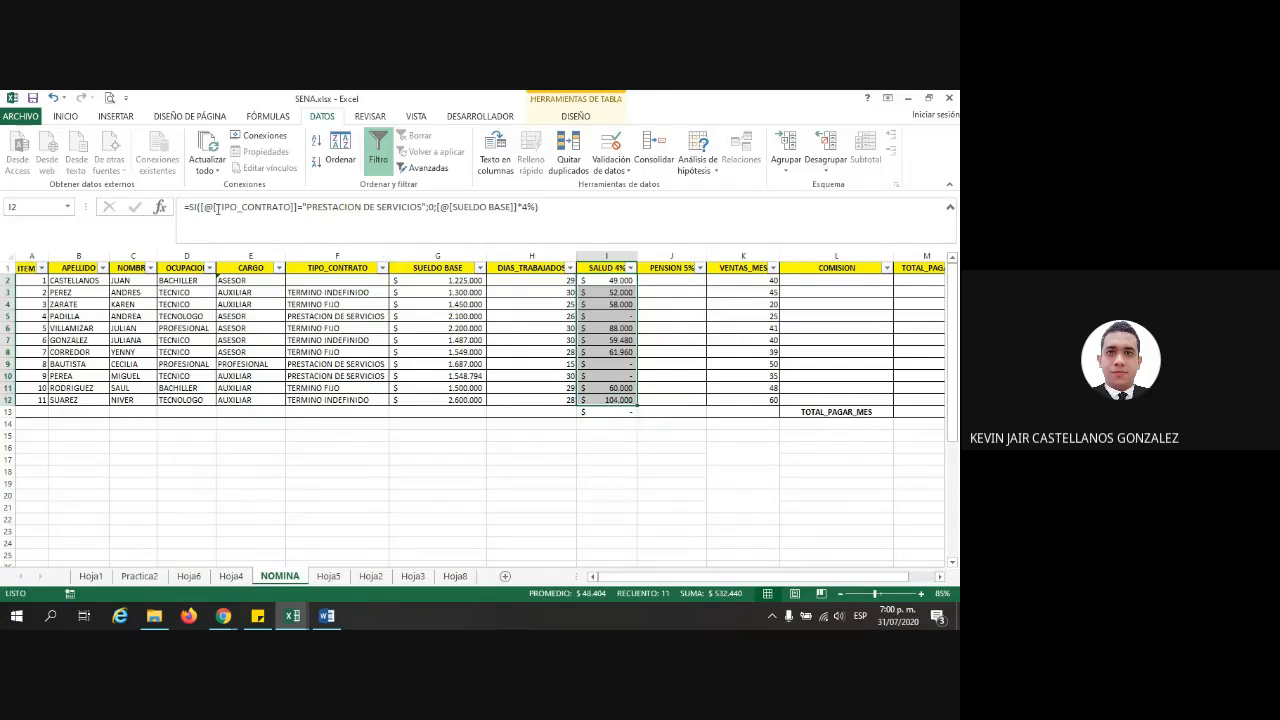
left_click_drag(196, 208, 401, 225)
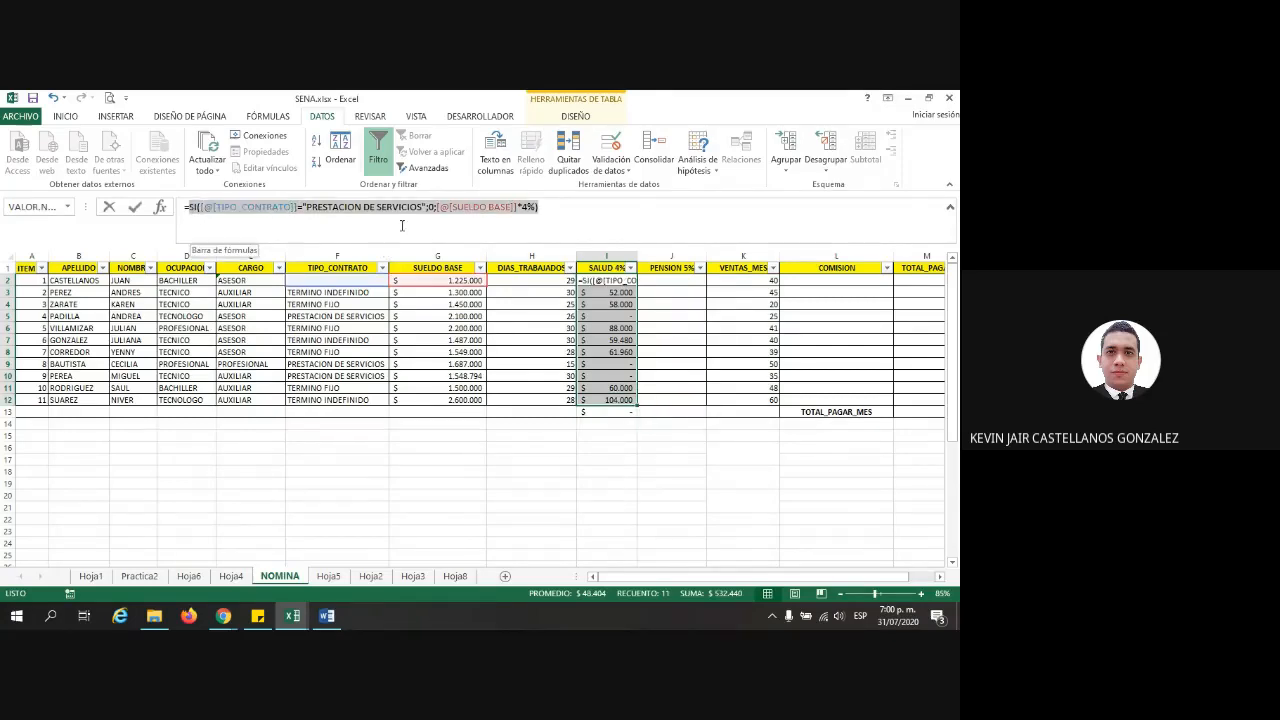
left_click(560, 212)
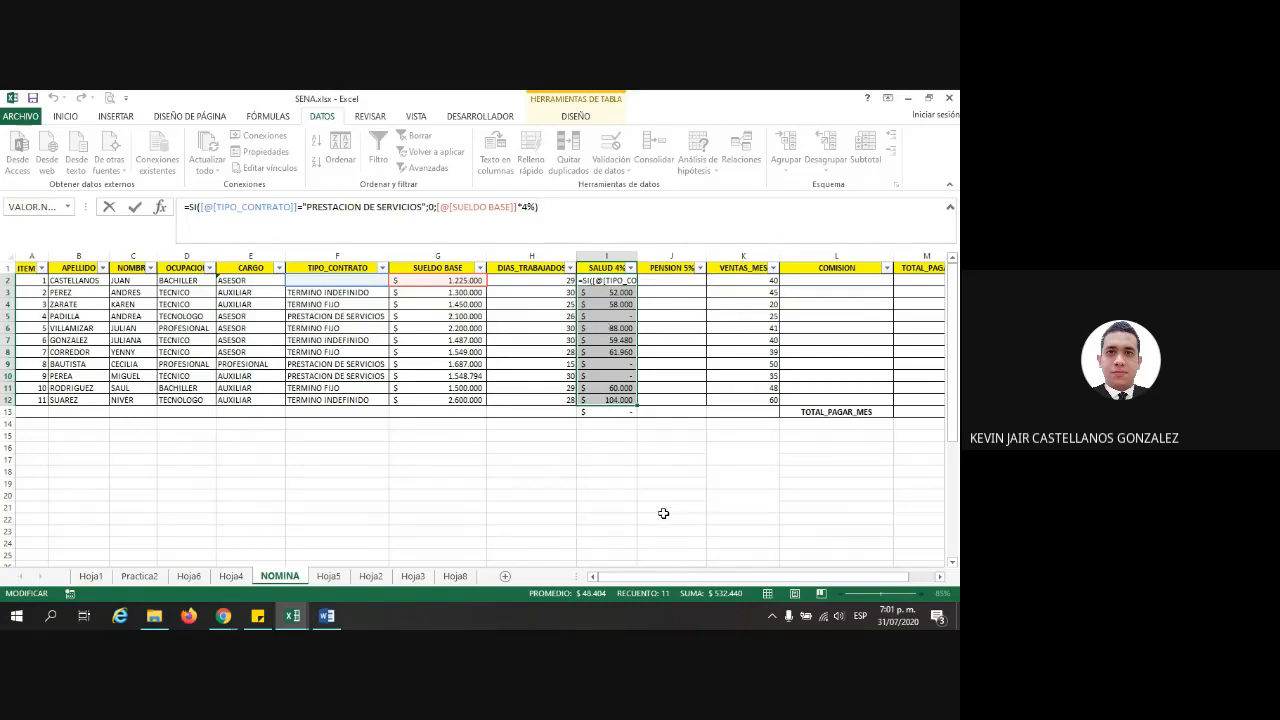
key("ctrl+Return")
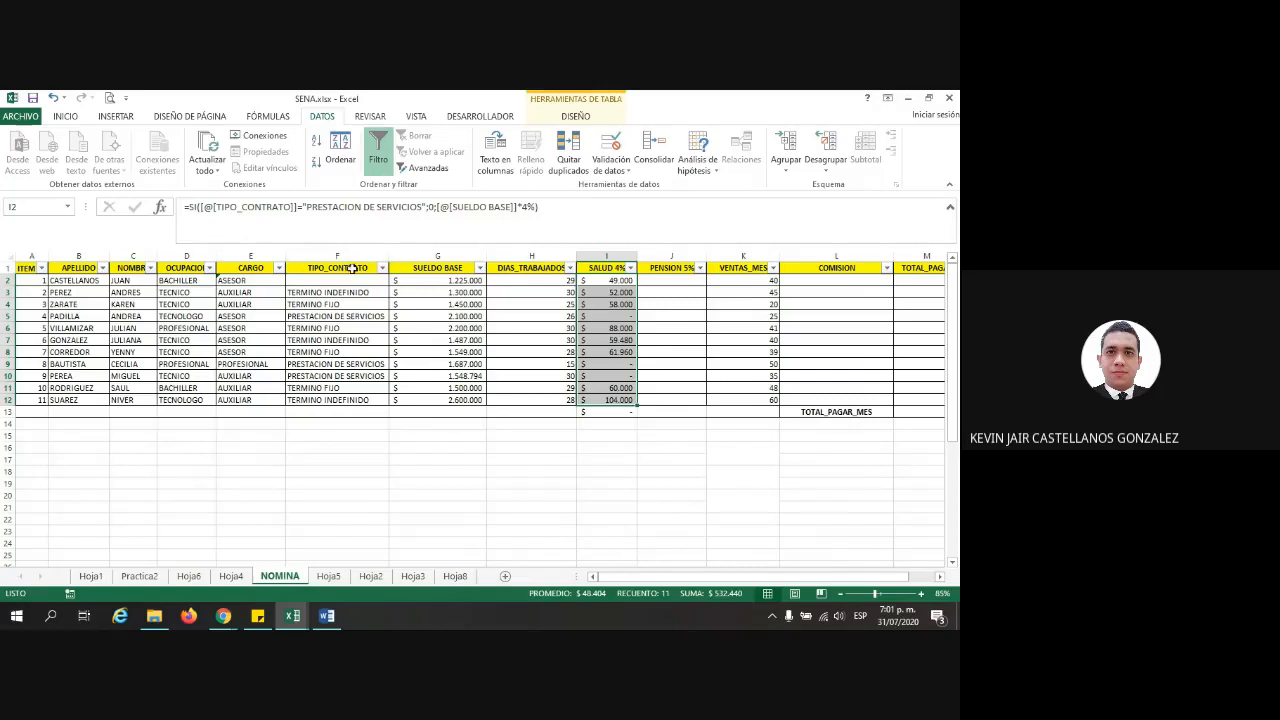
Choose TERMINO INDEFINIDO as the TIPO_CONTRATO value in F2
left_click(345, 268)
left_click(375, 281)
left_click(396, 281)
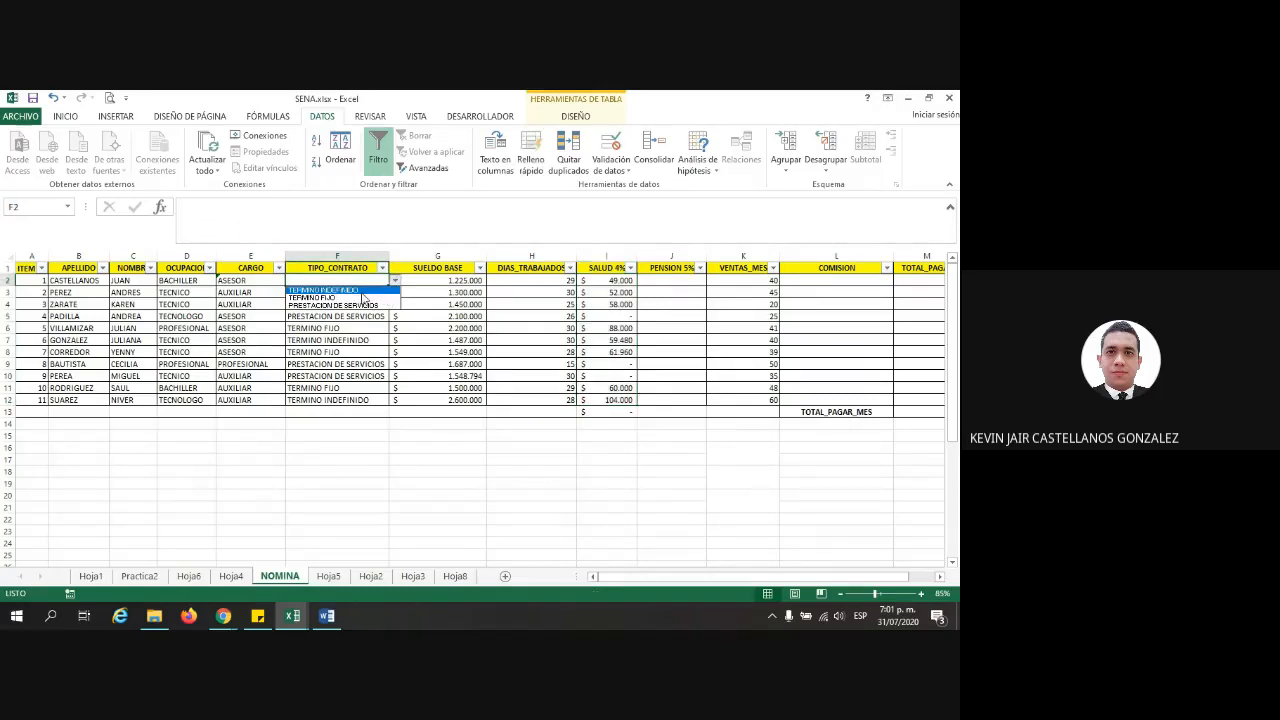
left_click(362, 294)
left_click(515, 478)
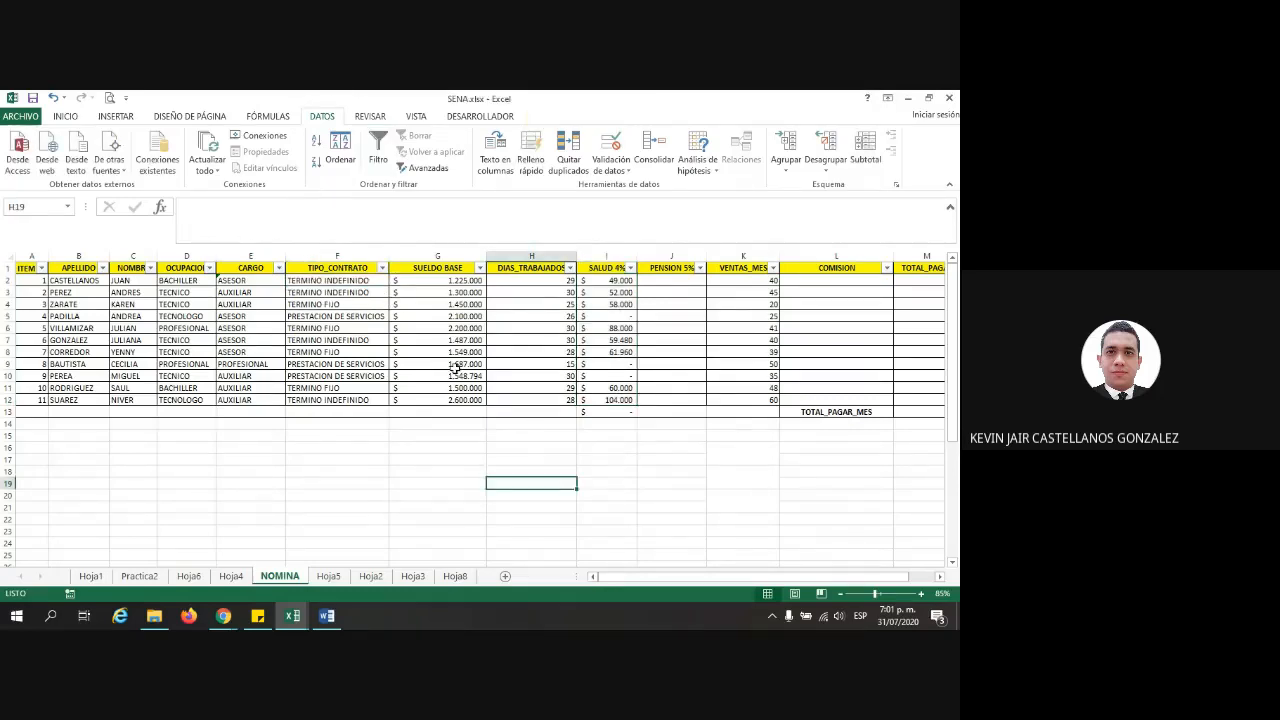
left_click(671, 282)
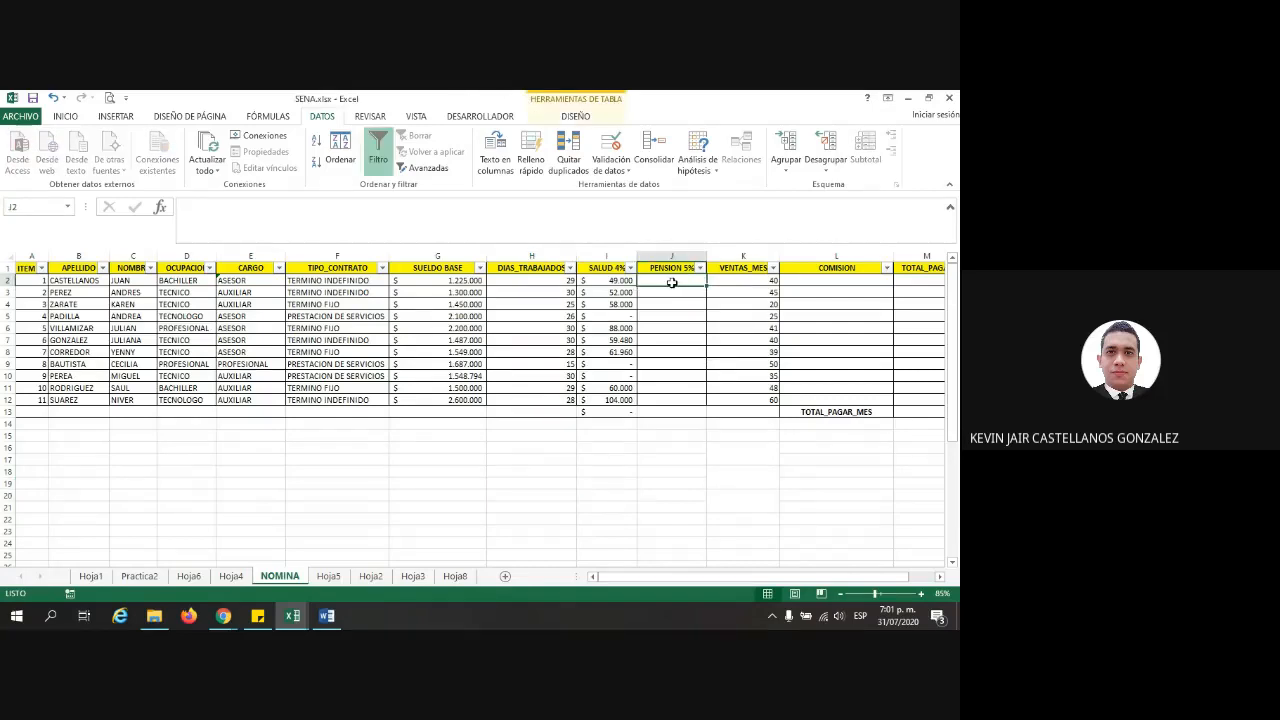
type("=SI(")
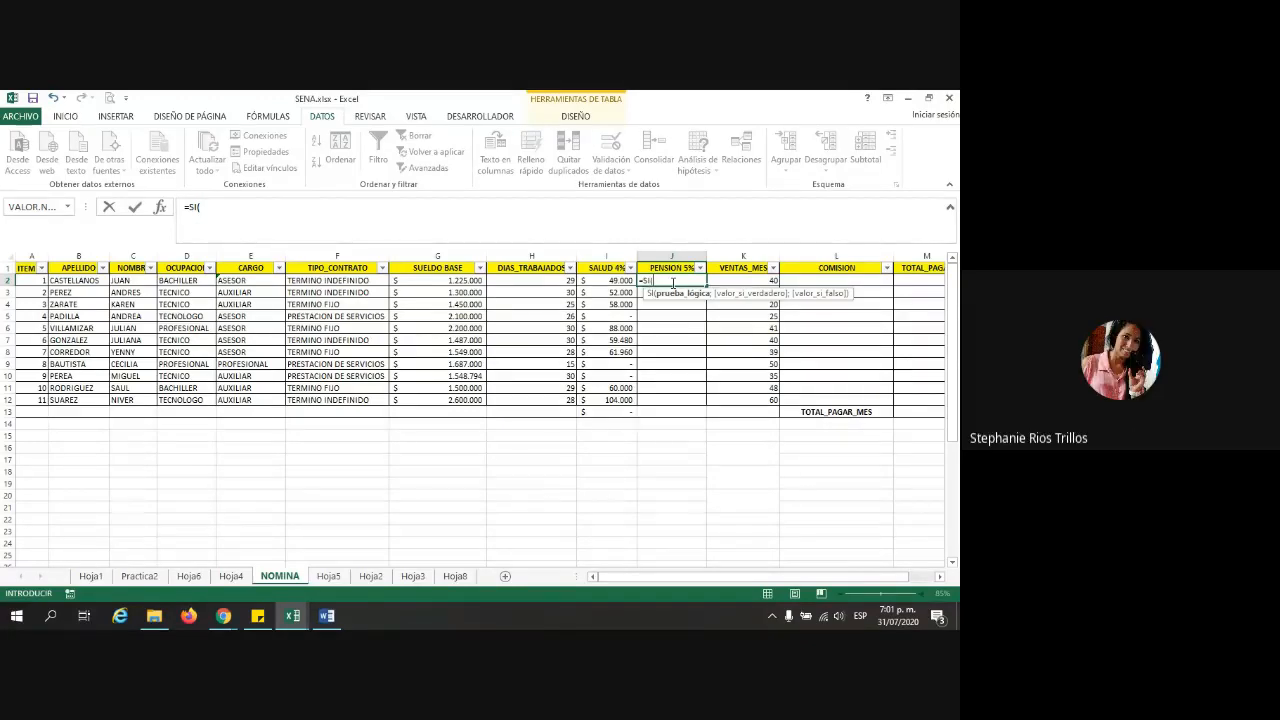
left_click(333, 281)
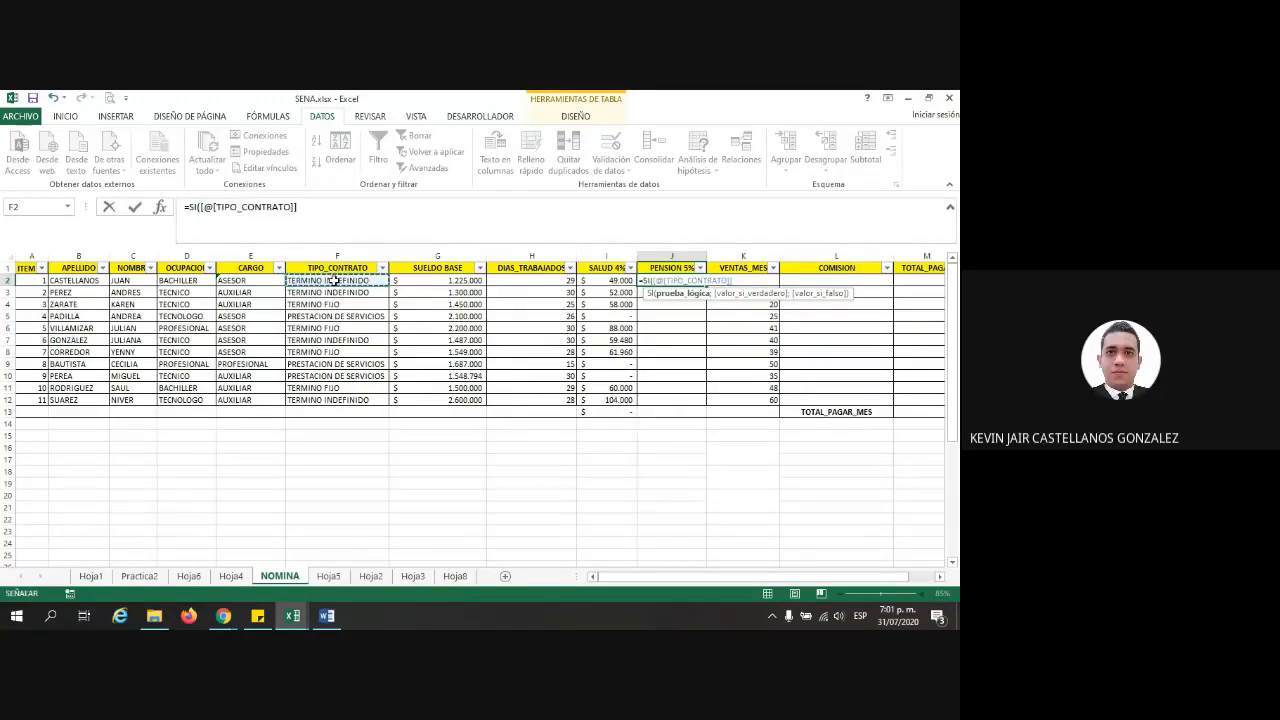
type("=\"P")
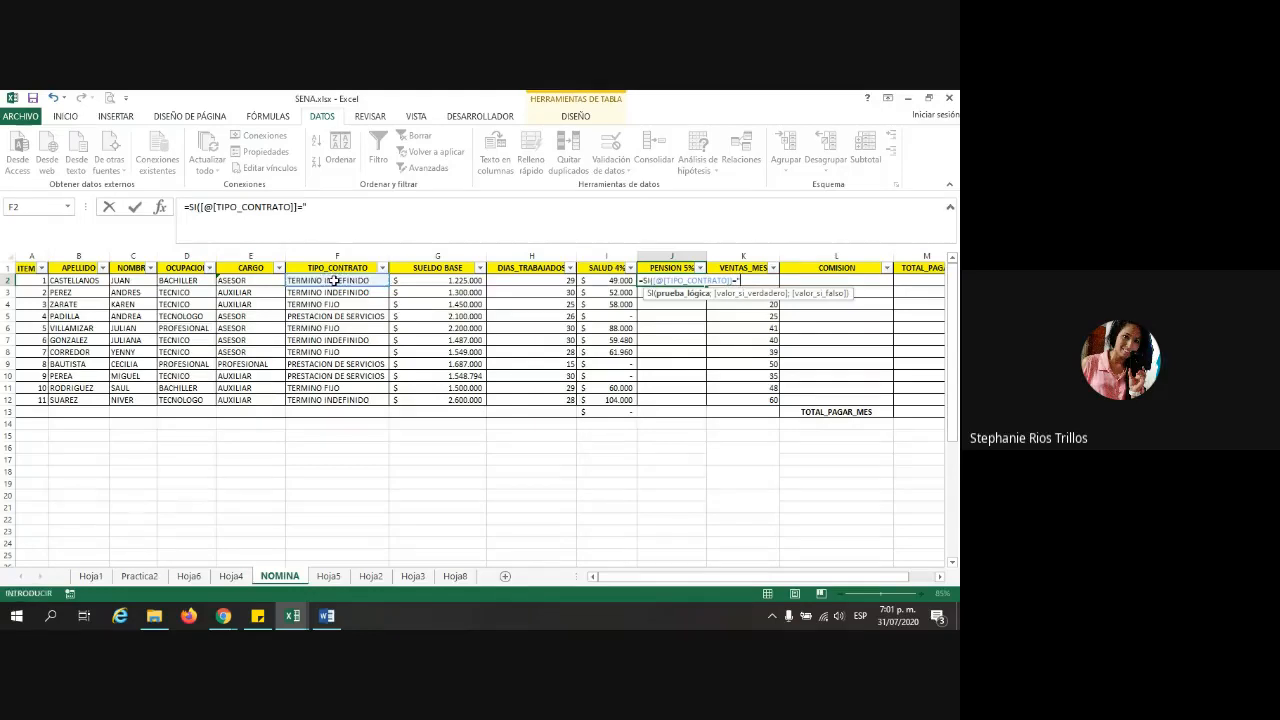
type("RESTACION DE SE")
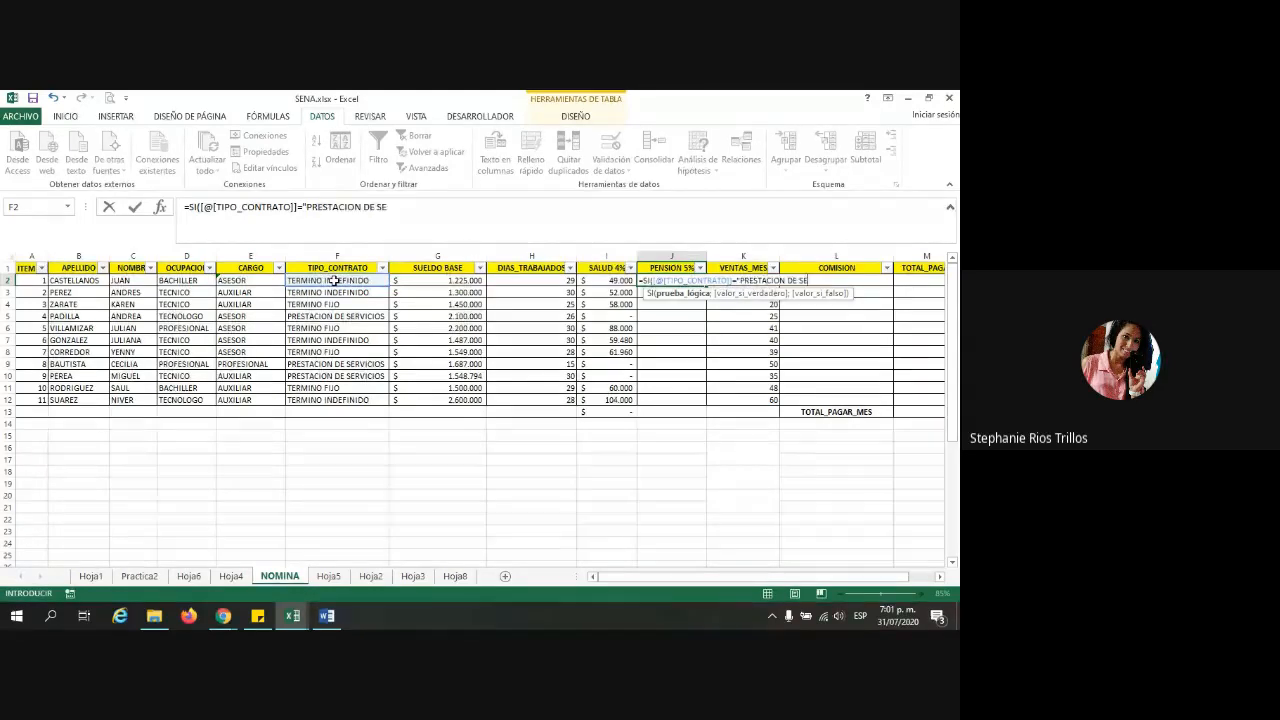
type("RVICIOS\";")
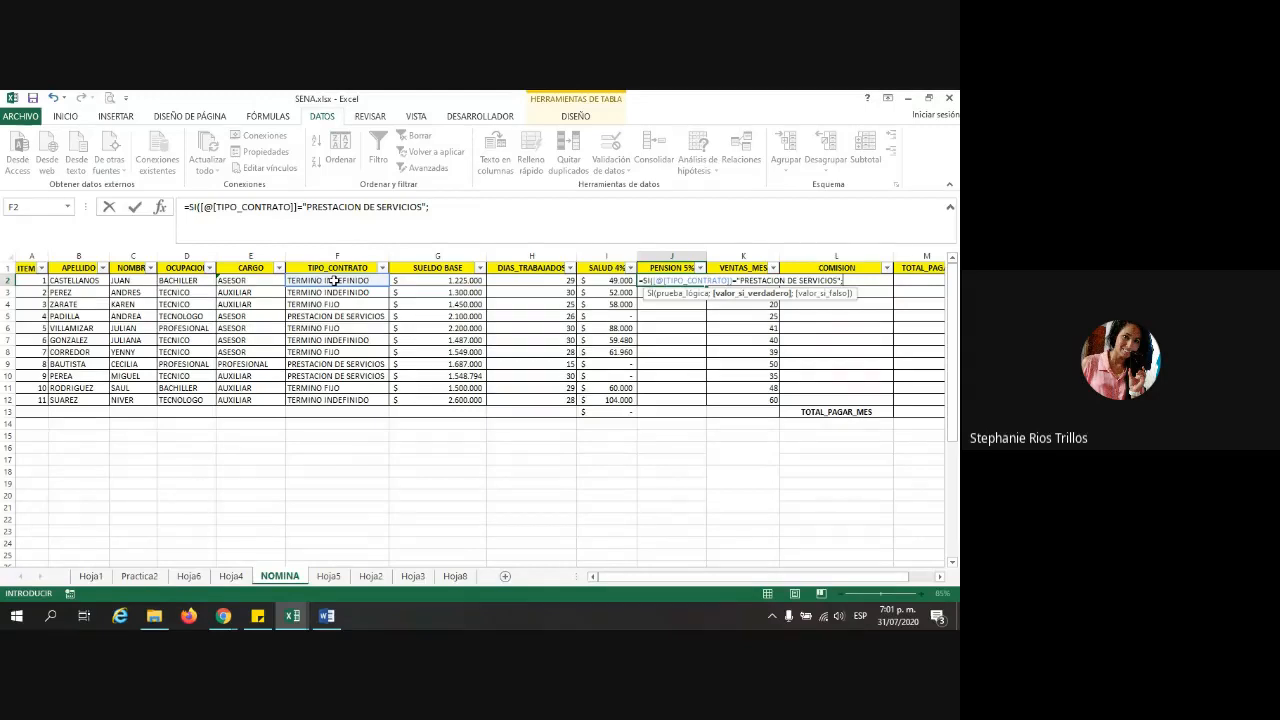
type("0")
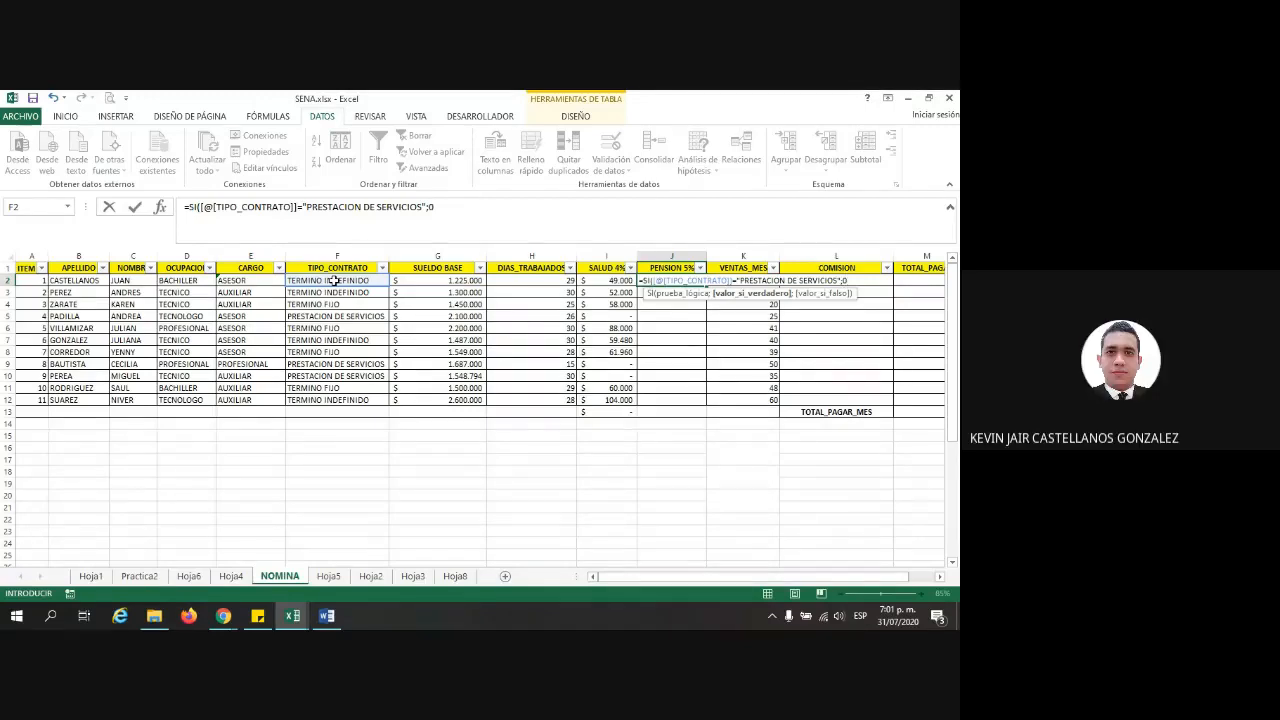
type(";")
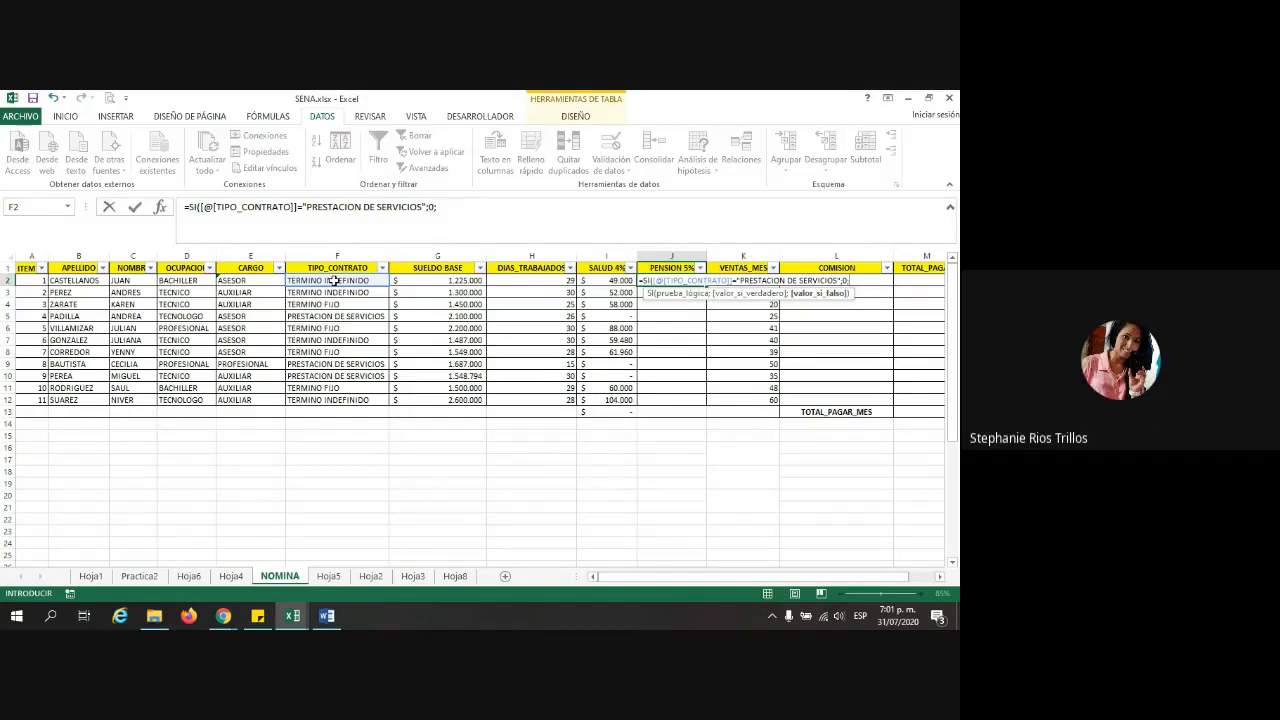
left_click(424, 281)
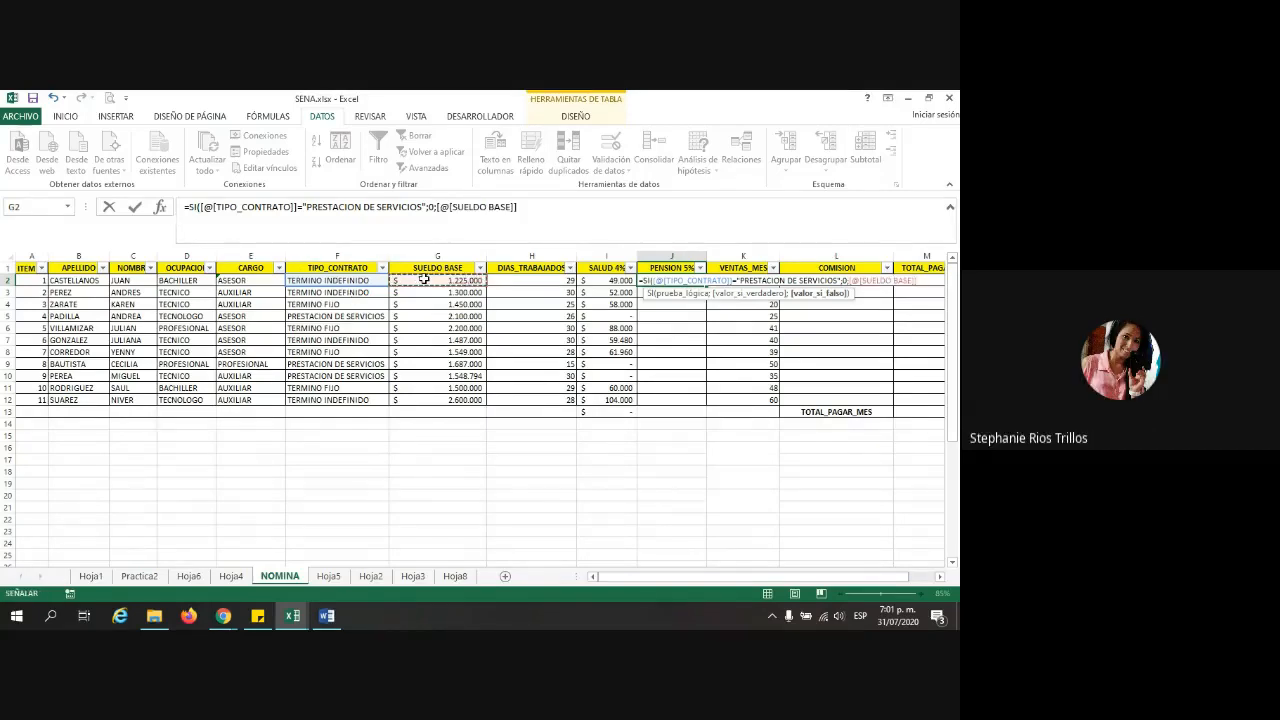
type("*5%")
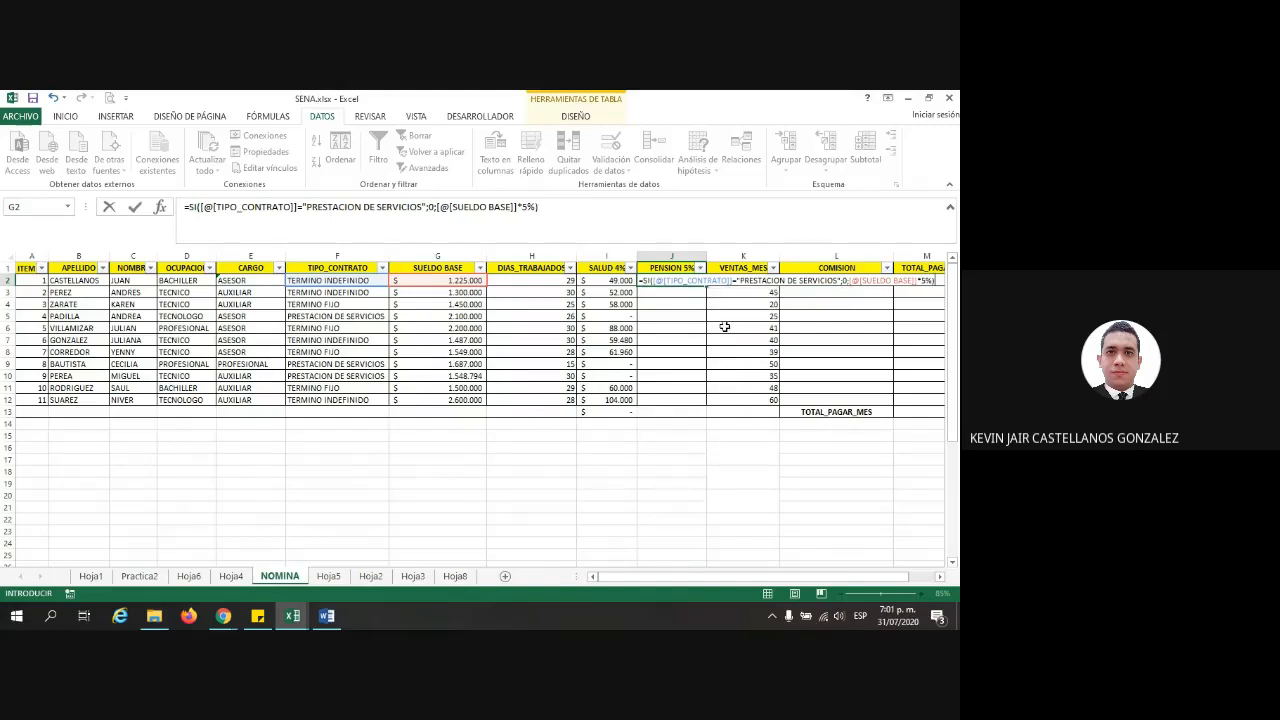
left_click(830, 288)
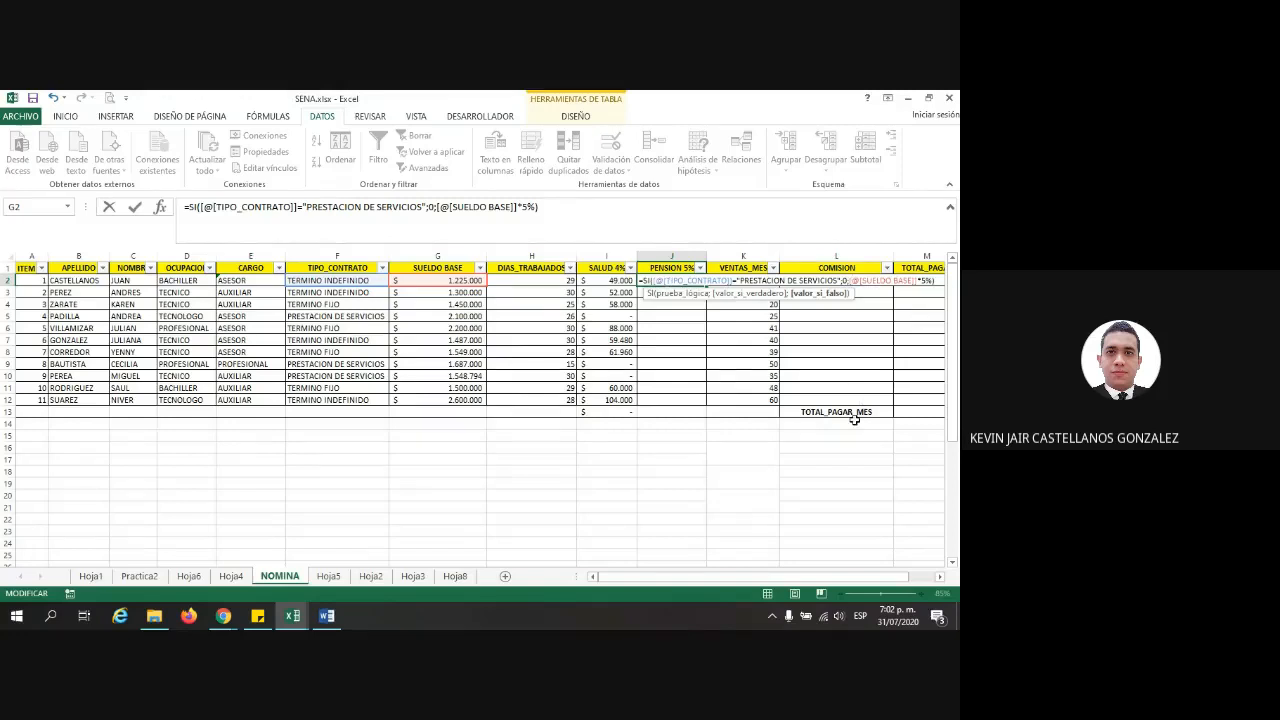
key("Escape")
Undo the last contract type entry and set TIPO_CONTRATO in F2 to TERMINO INDEFINIDO again
key("ctrl+z")
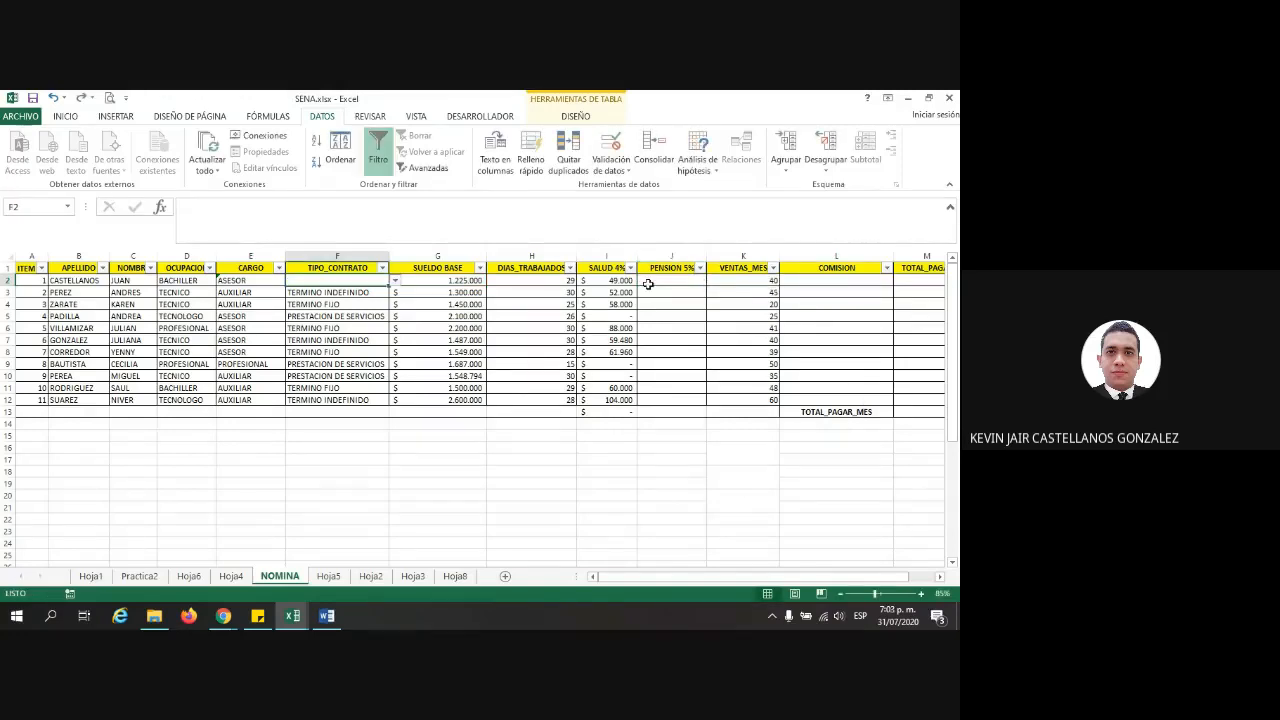
left_click(395, 284)
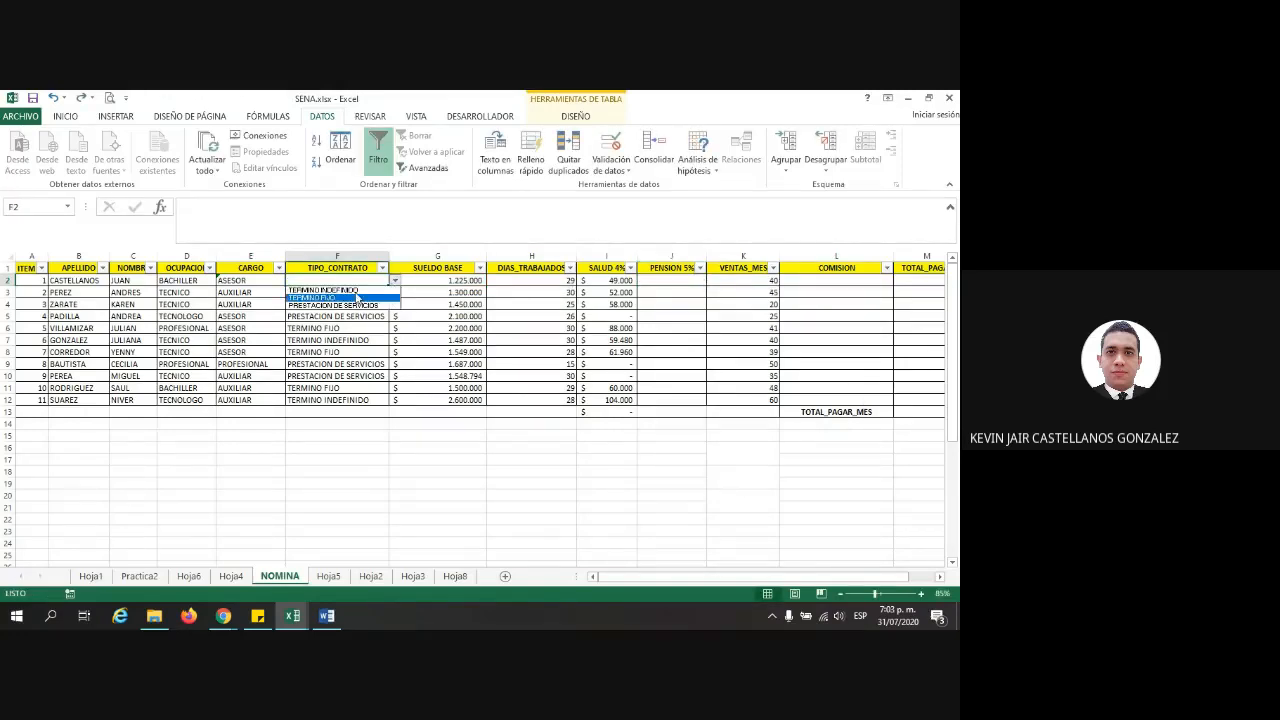
left_click(330, 291)
Enter =SI([@[TIPO_CONTRATO]]="PRESTACION DE SERVICIOS";0;[@[SUELDO BASE]]*5%) in J2 to calculate the PENSION 5% column
left_click(662, 283)
type("=SI(")
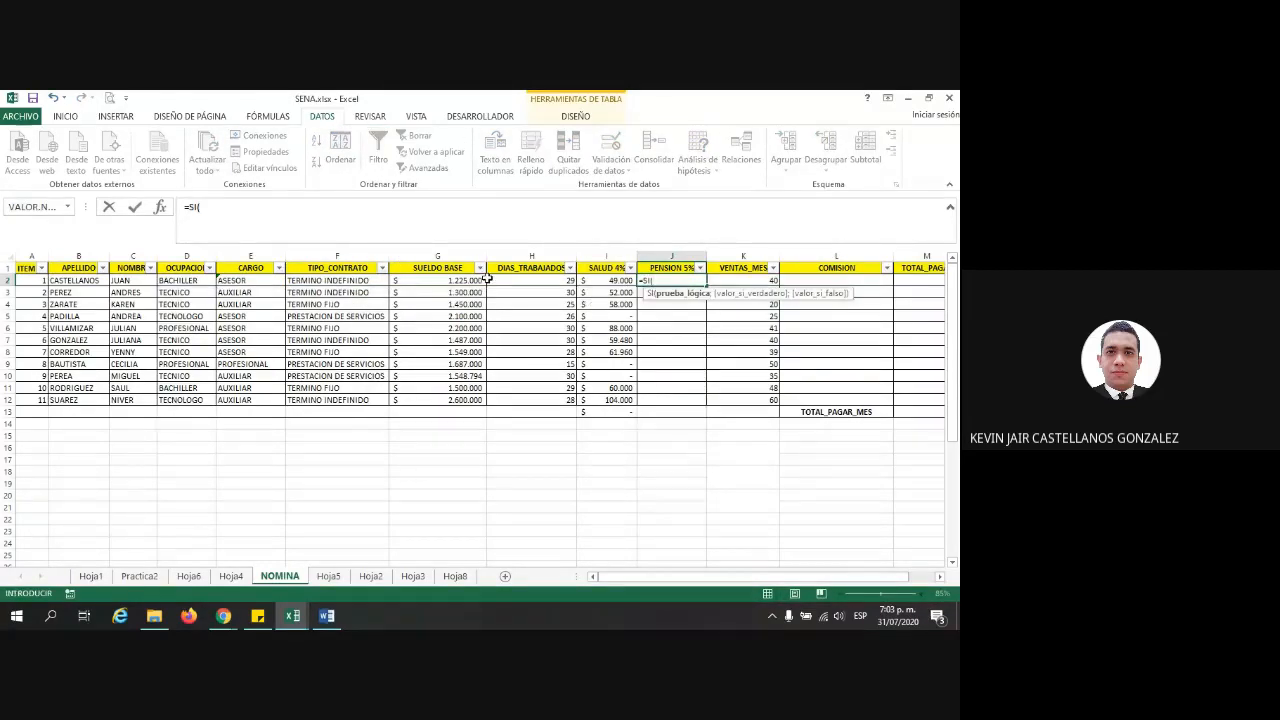
left_click(360, 281)
type("=")
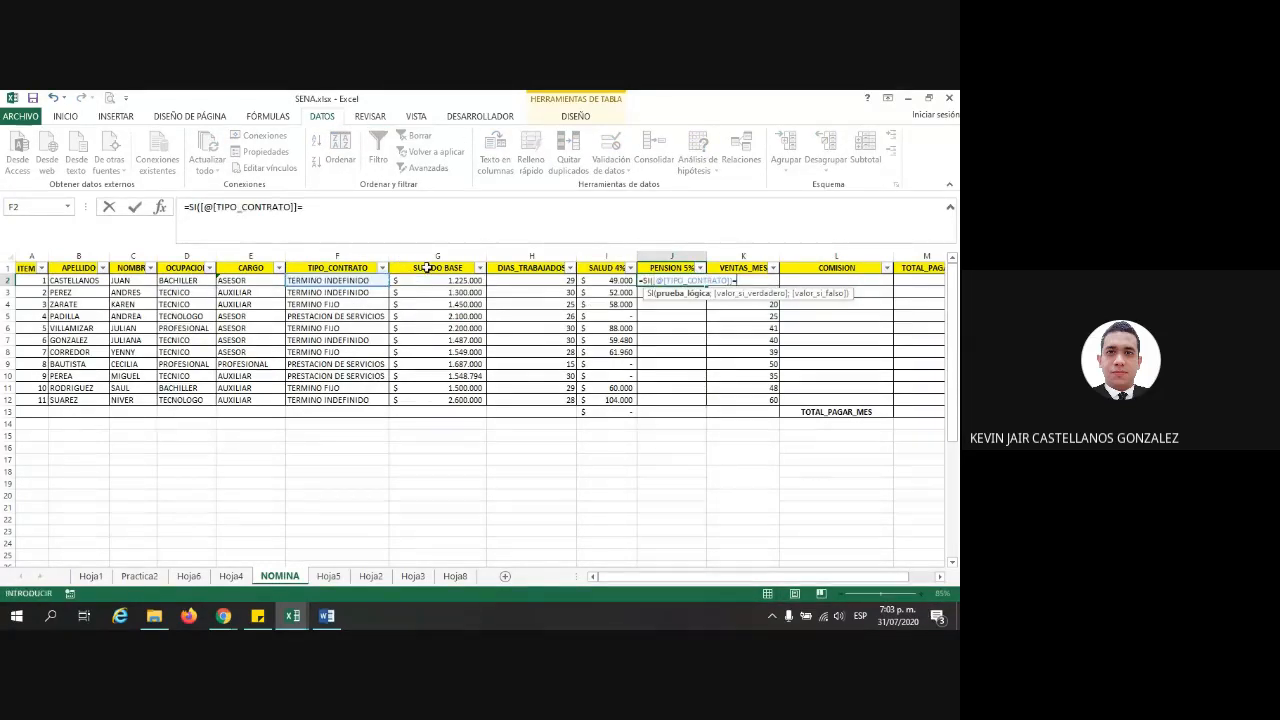
type("\"PRESTACION DE SERVI")
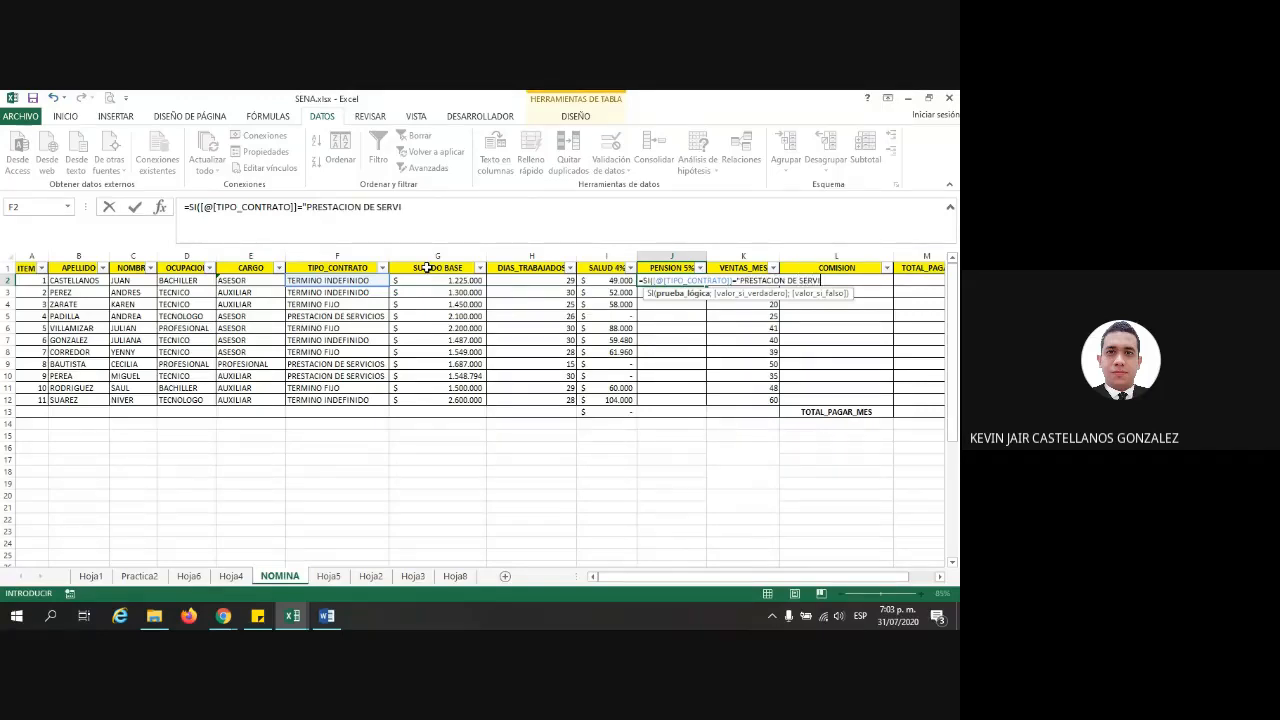
type("CIOS\";0;")
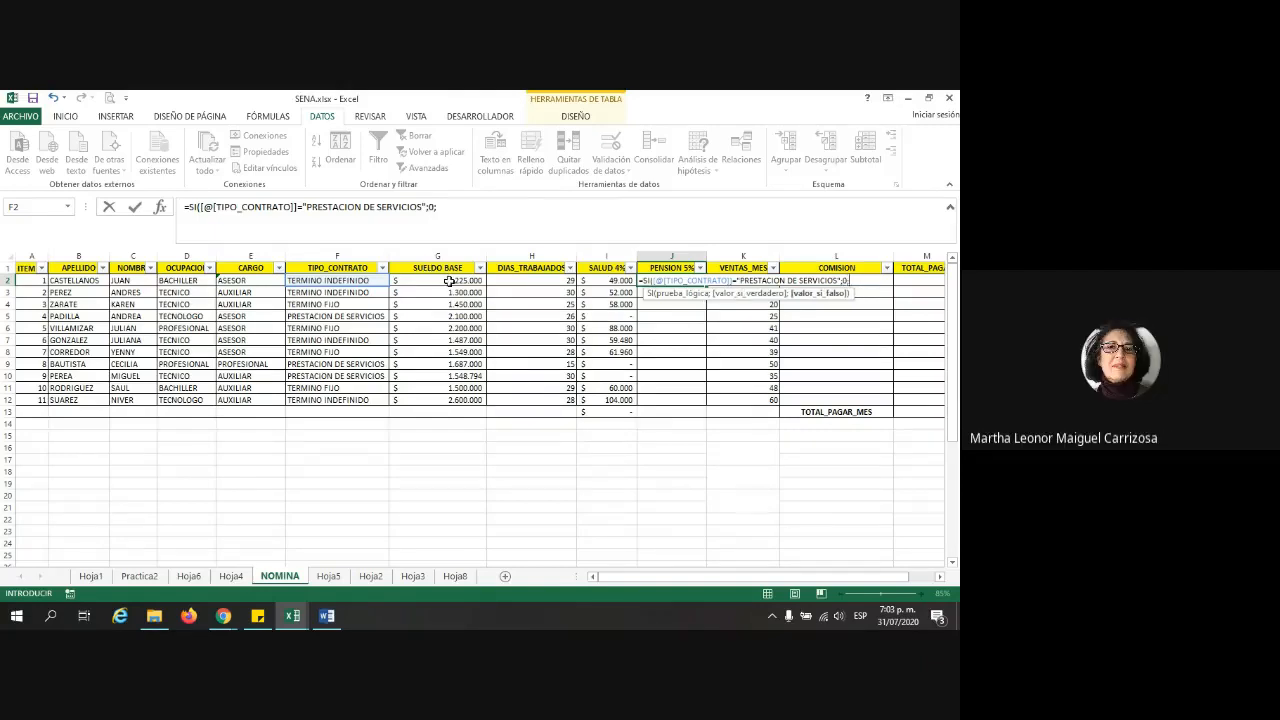
left_click(450, 281)
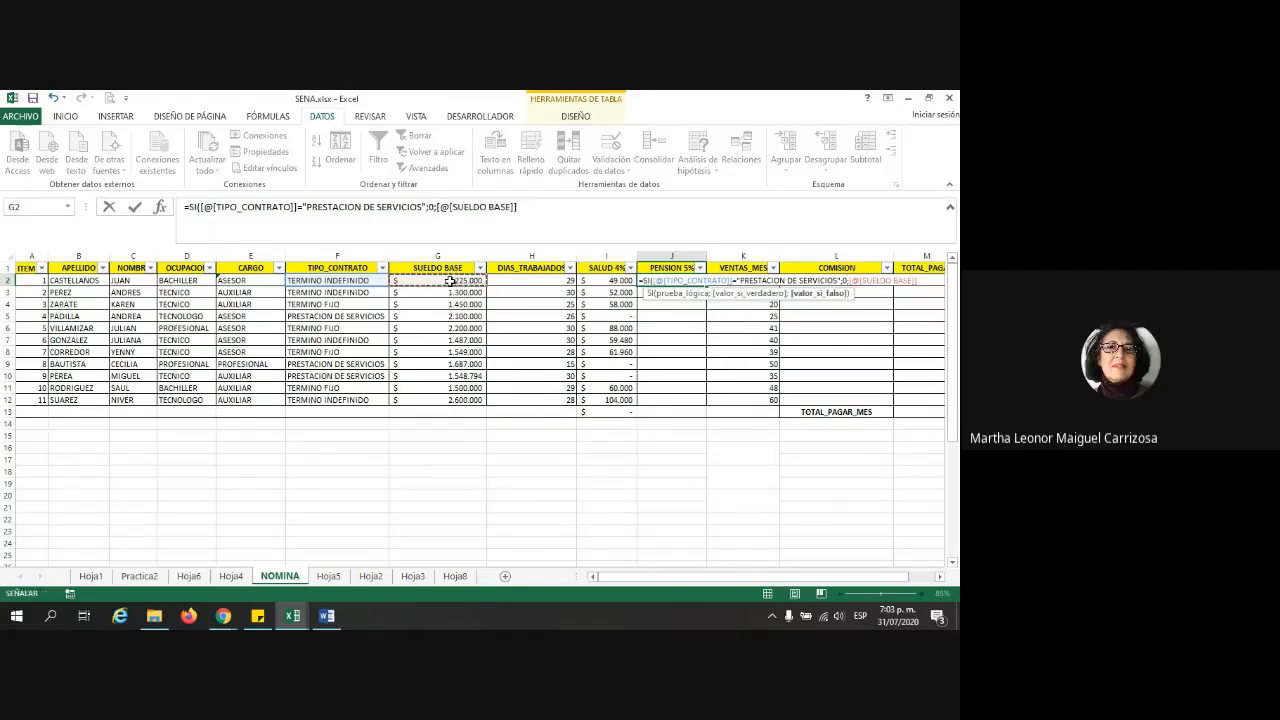
type("*5%)")
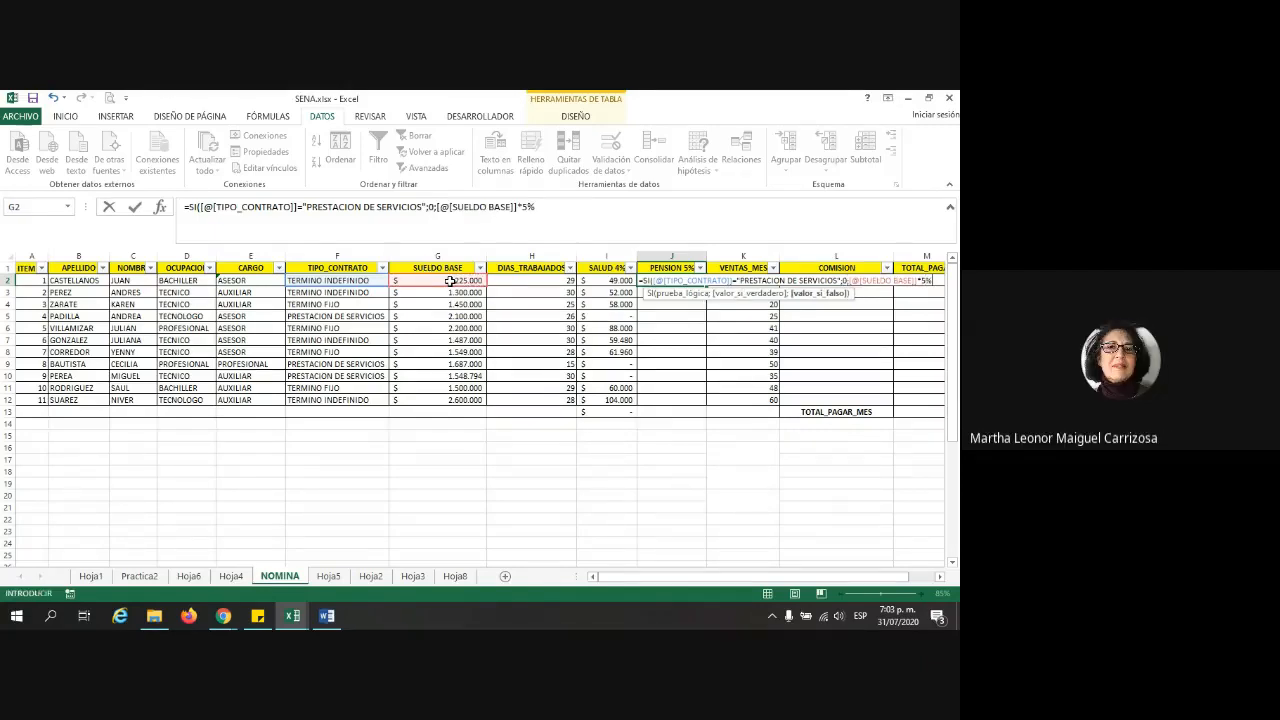
key("Return")
left_click(676, 503)
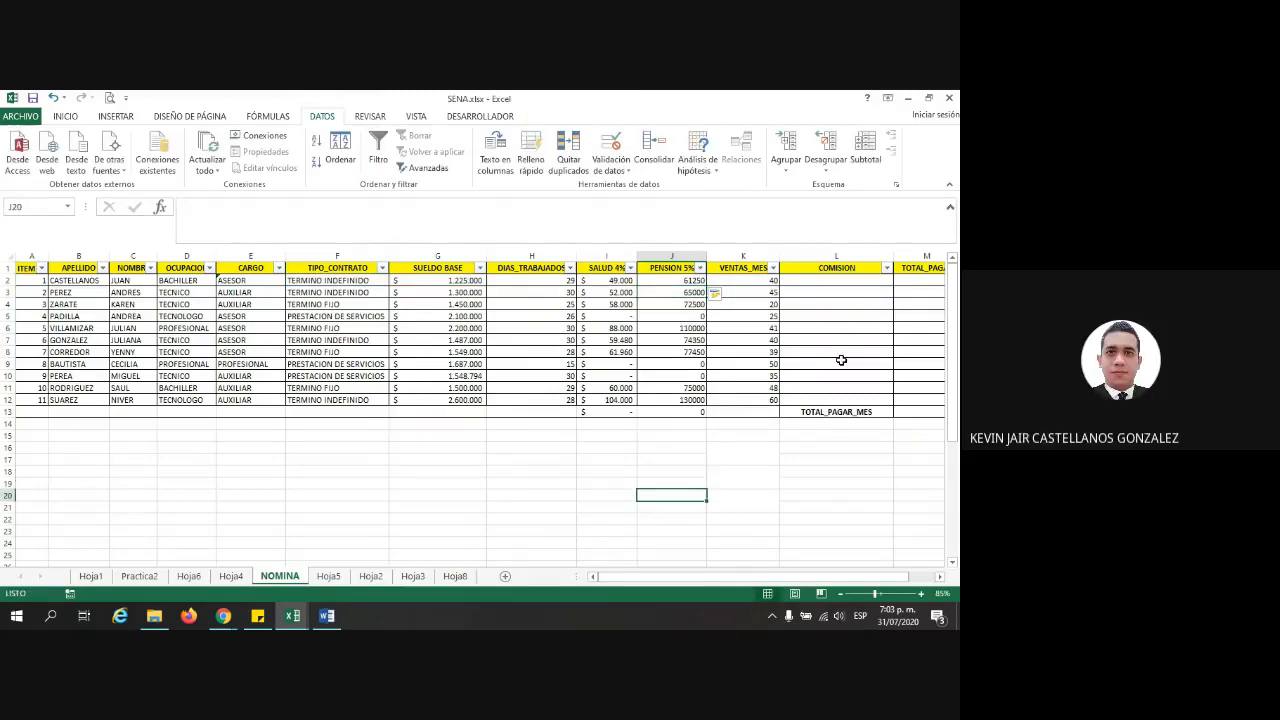
Select COMISION cell L2, then switch to the Taller2_Nomina document in Word and read the Comisión instruction
left_click(843, 280)
left_click_drag(758, 565, 740, 575)
left_click(327, 615)
scroll(541, 405, "down", 5)
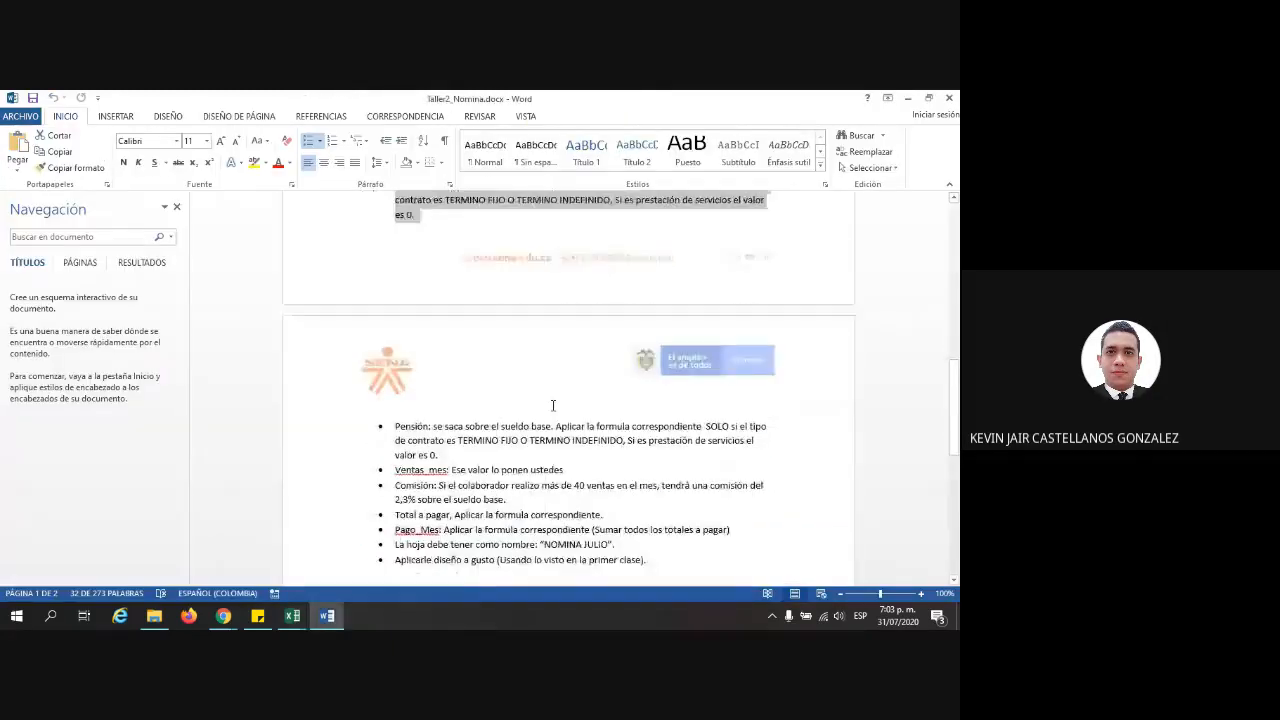
left_click_drag(452, 352, 378, 312)
left_click_drag(395, 367, 380, 395)
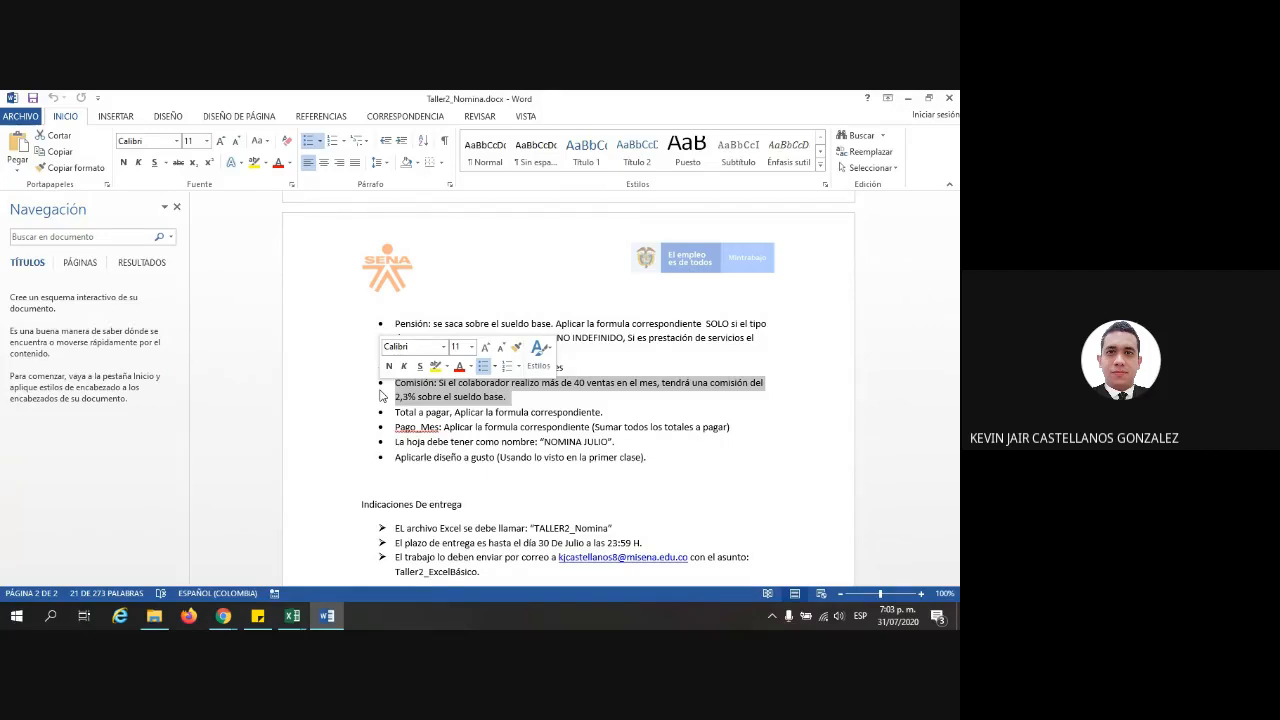
Back in SENA.xlsx, enter =SI([@[VENTAS_MES]]>40;[@[SUELDO BASE]]*2,3%;0) in L2 and fill the COMISION formula down to L12
left_click(292, 615)
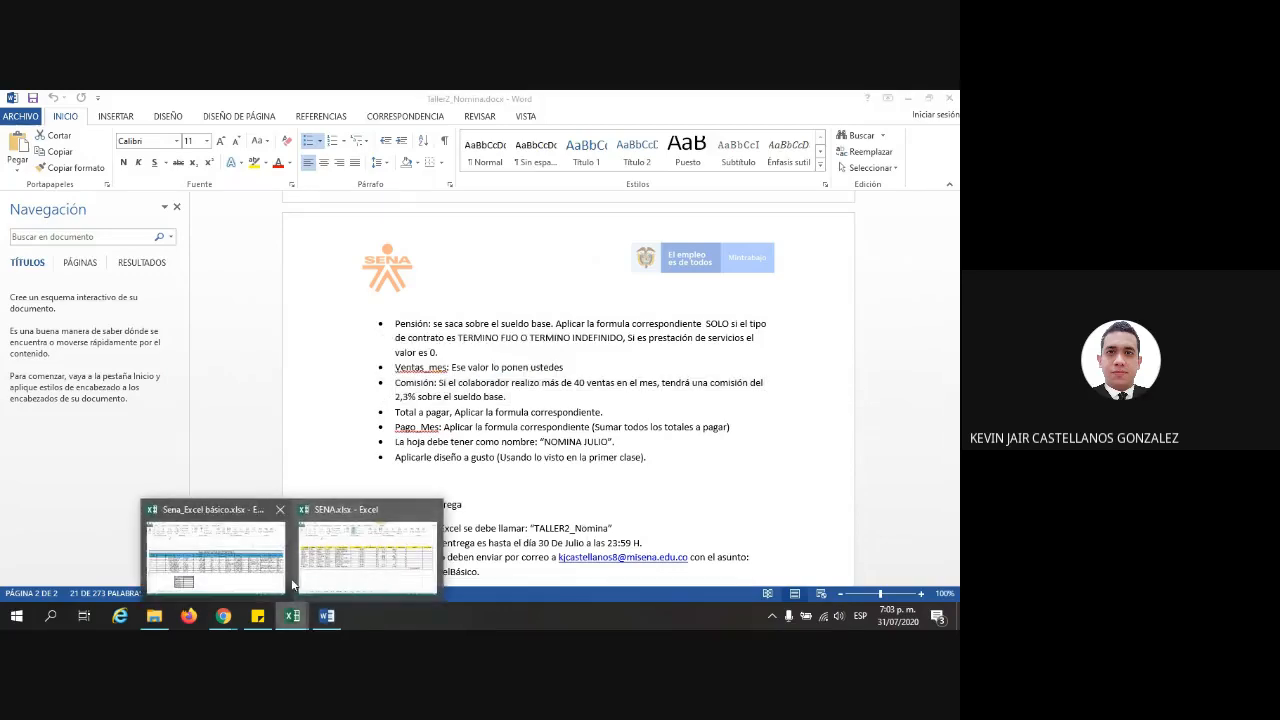
left_click(362, 545)
type("=")
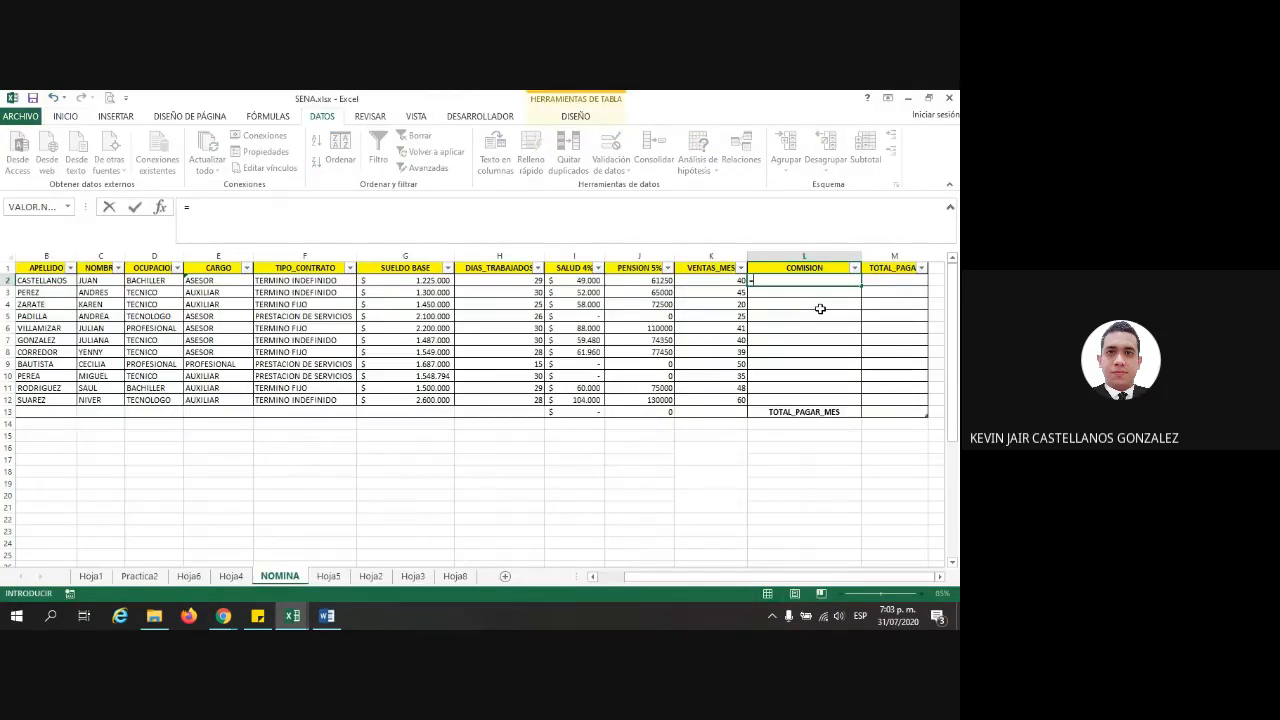
type("SI(")
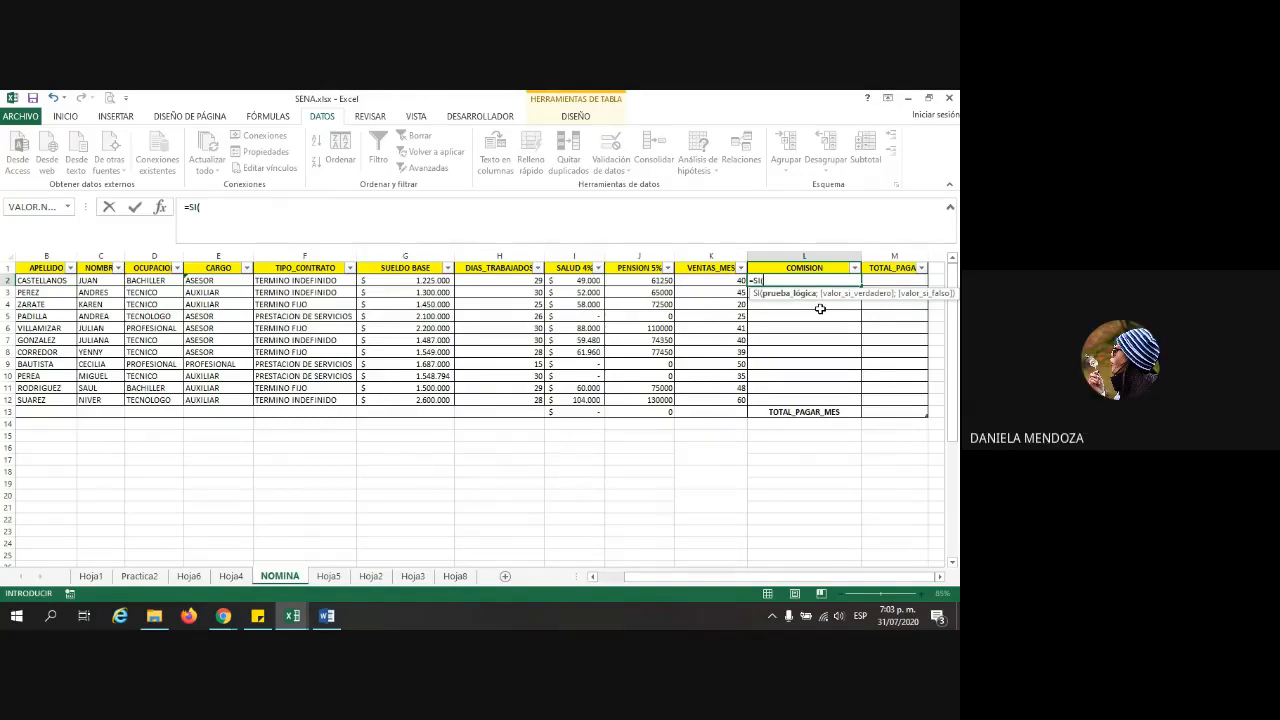
left_click(708, 281)
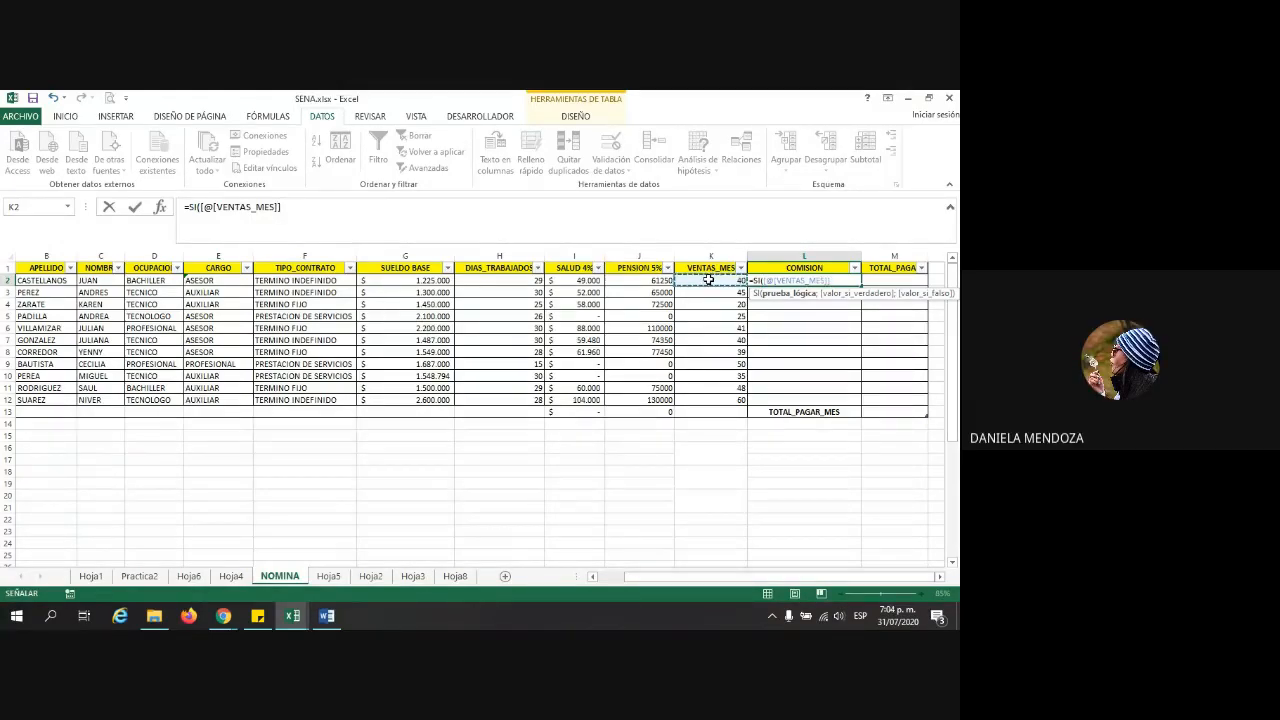
type(">40")
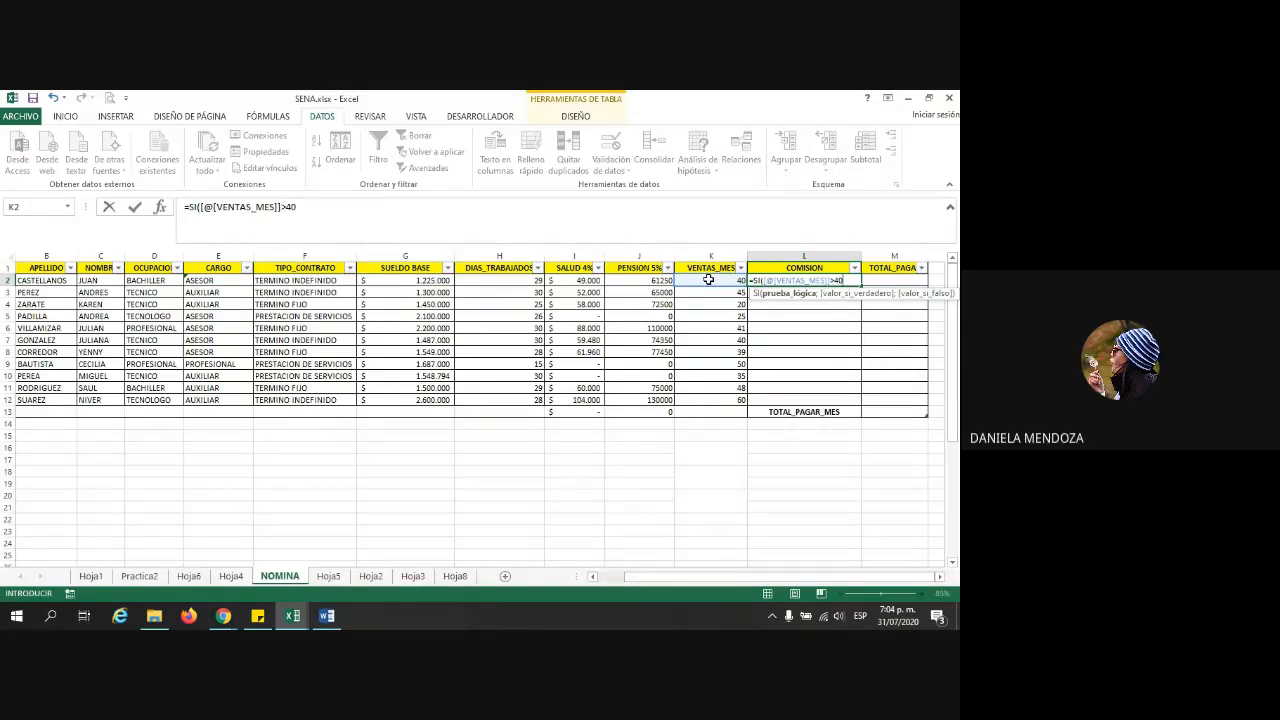
type(";")
left_click(416, 281)
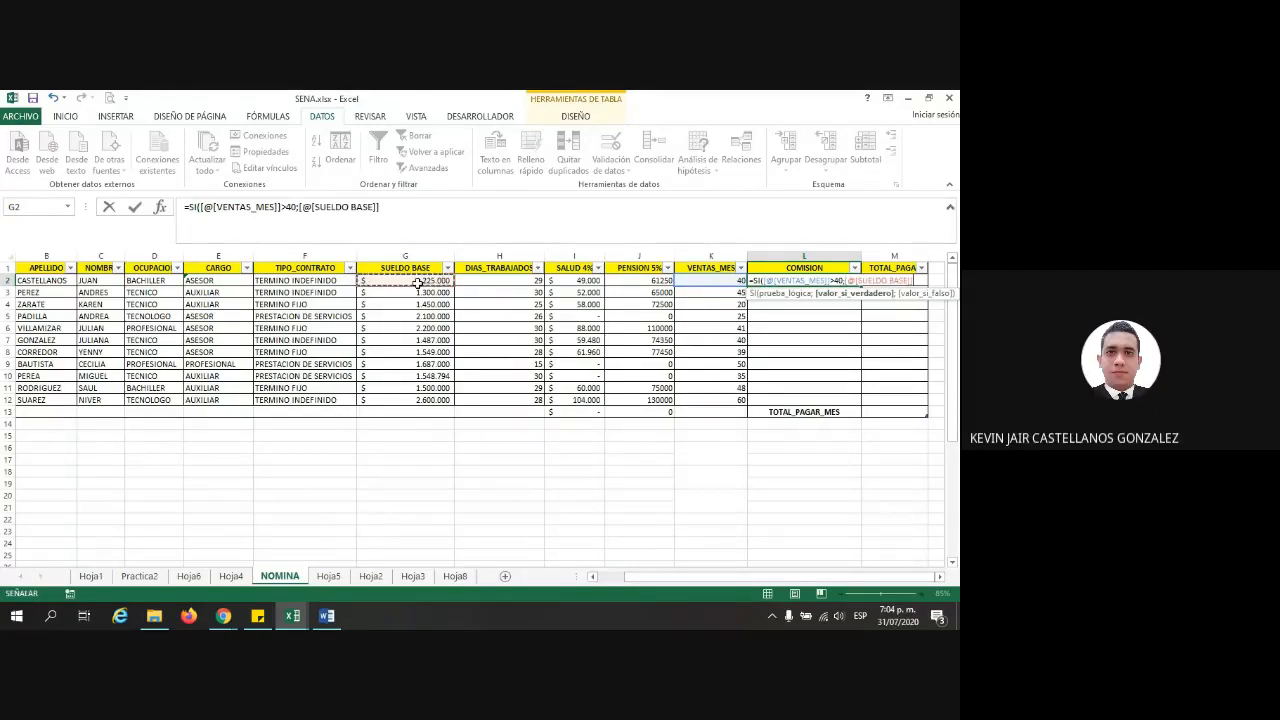
type("\"")
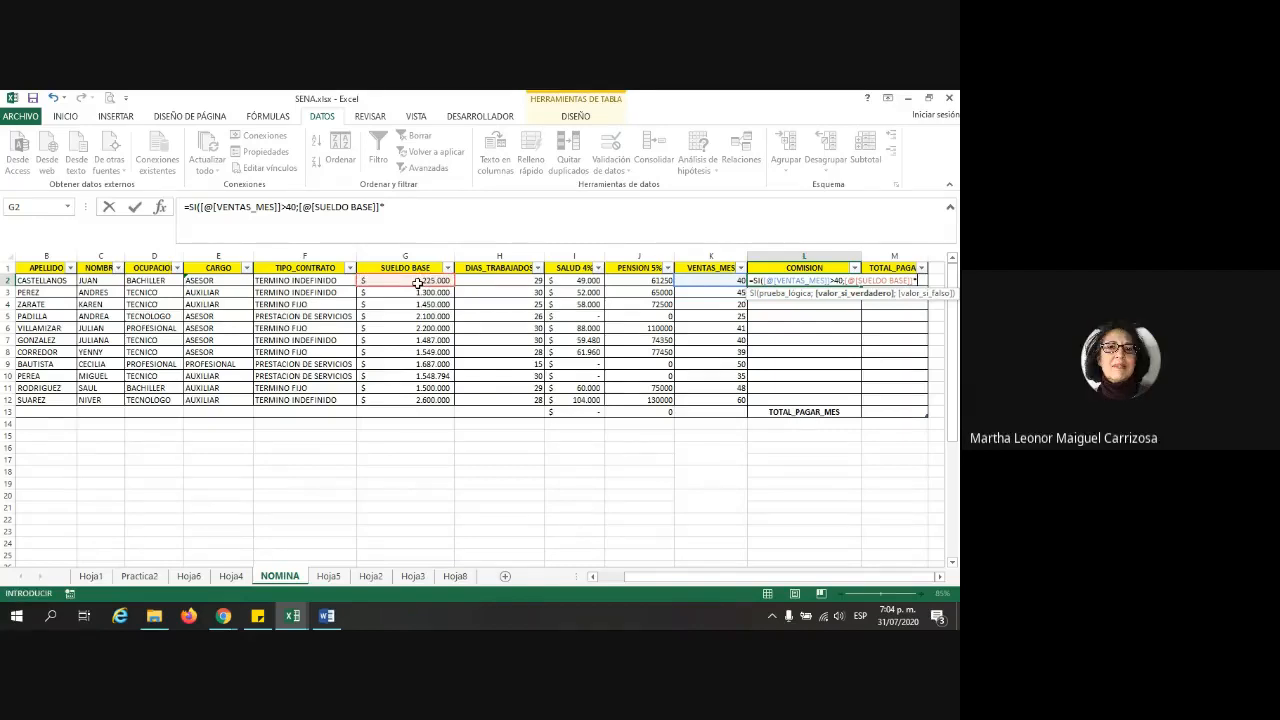
type("2,3%)")
key("BackSpace")
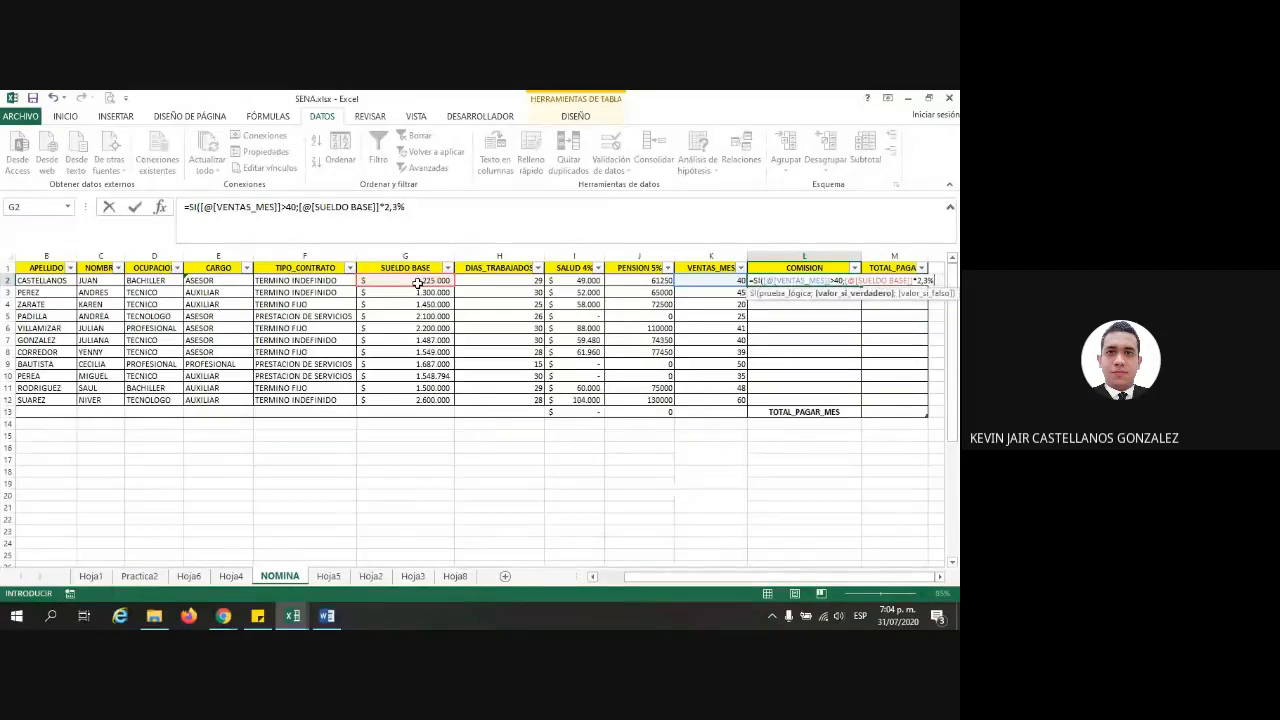
type(";")
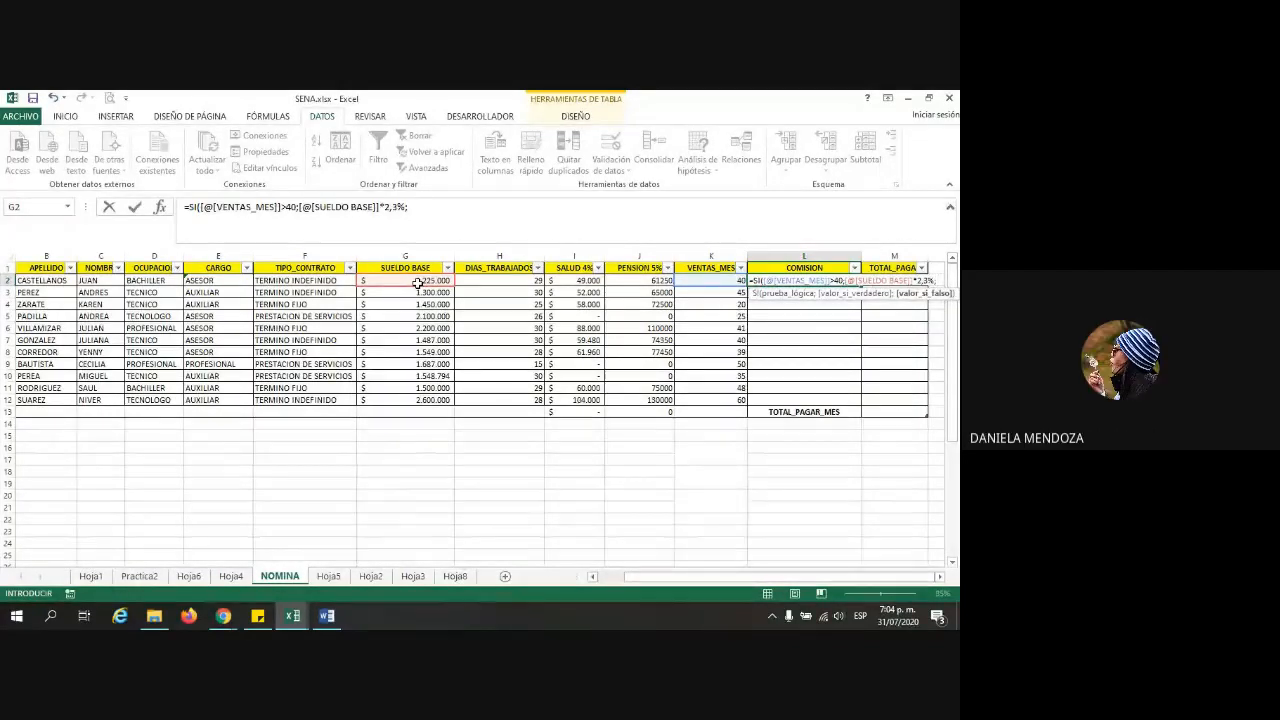
type("0)")
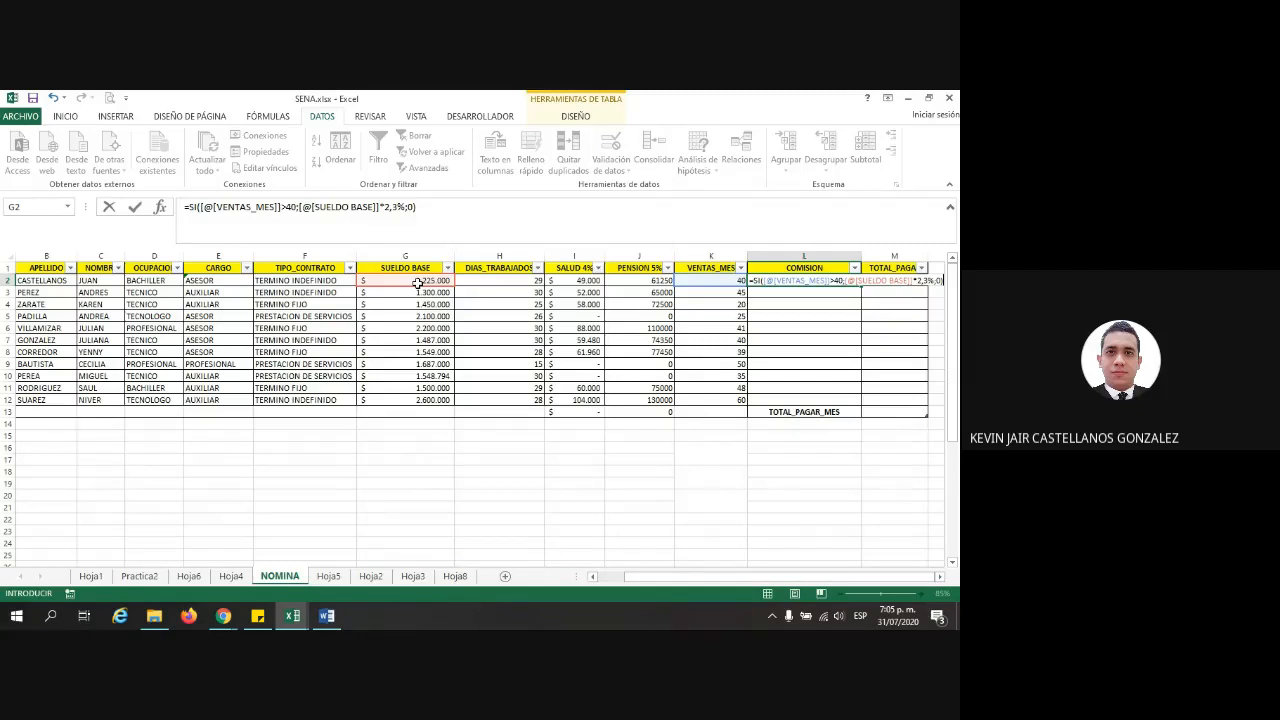
key("Return")
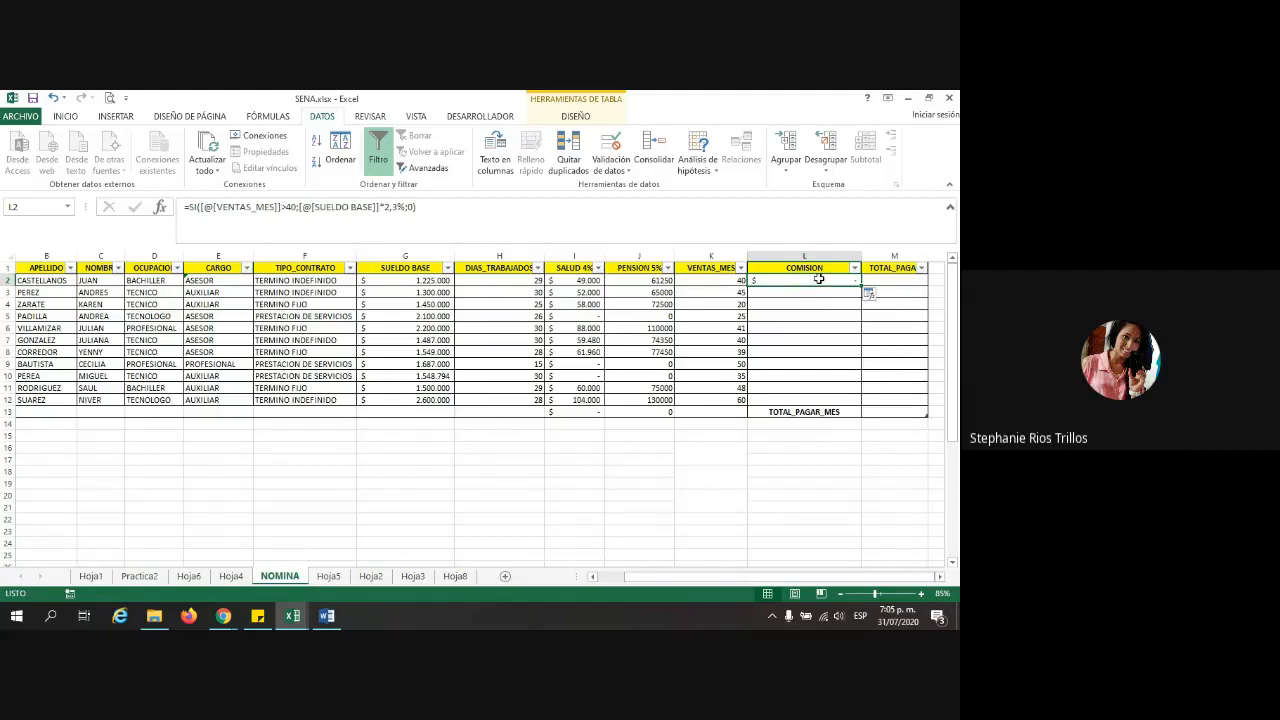
left_click_drag(859, 289, 859, 403)
left_click(684, 545)
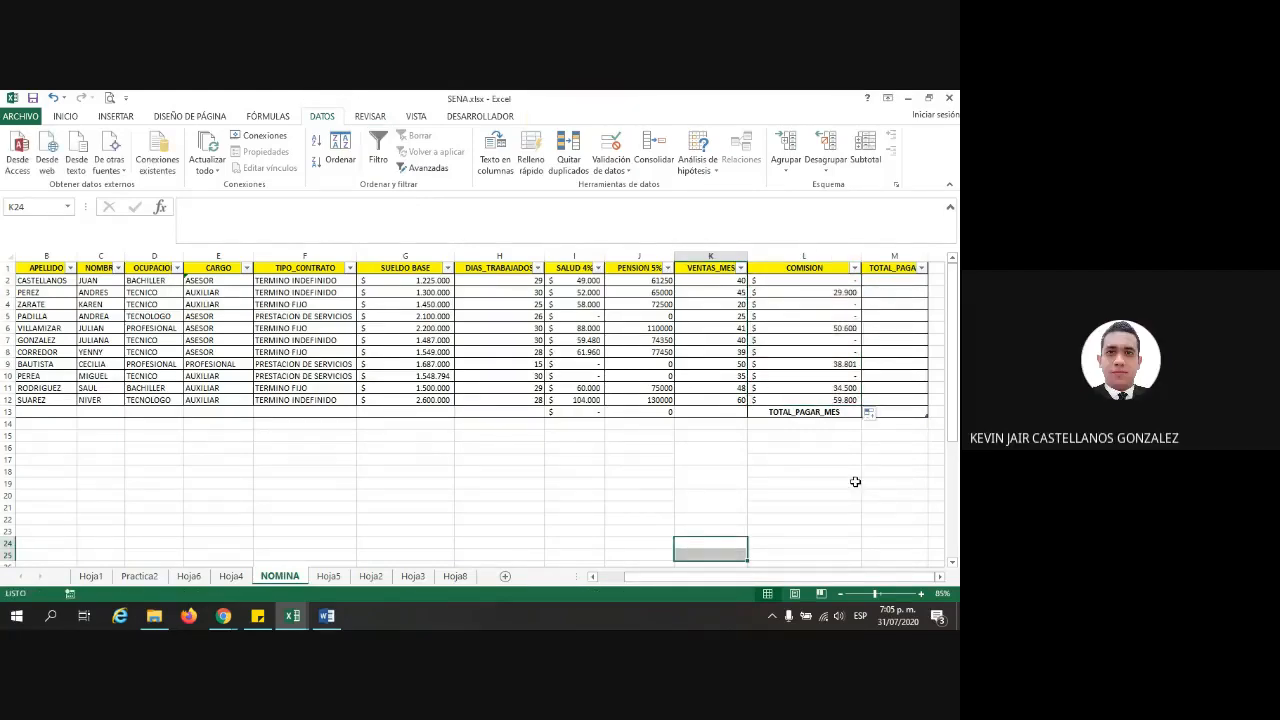
Begin the total pay formula in M2 with =((
left_click(899, 281)
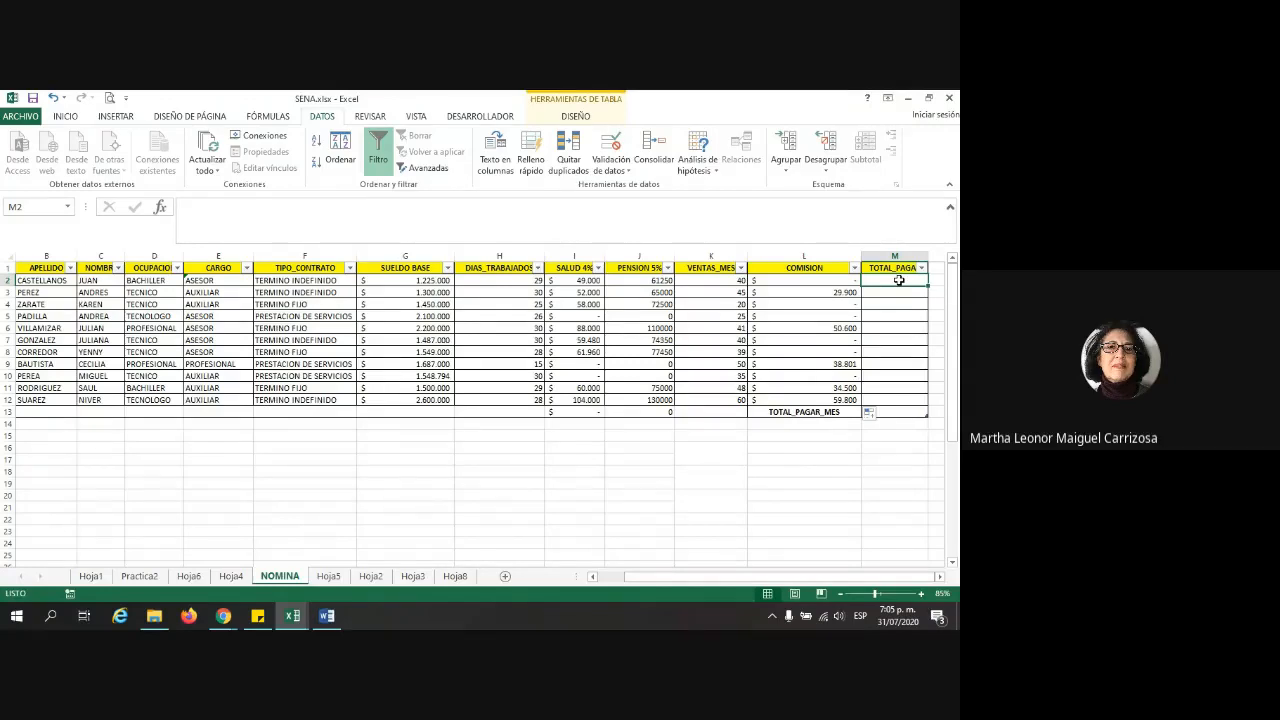
type("=")
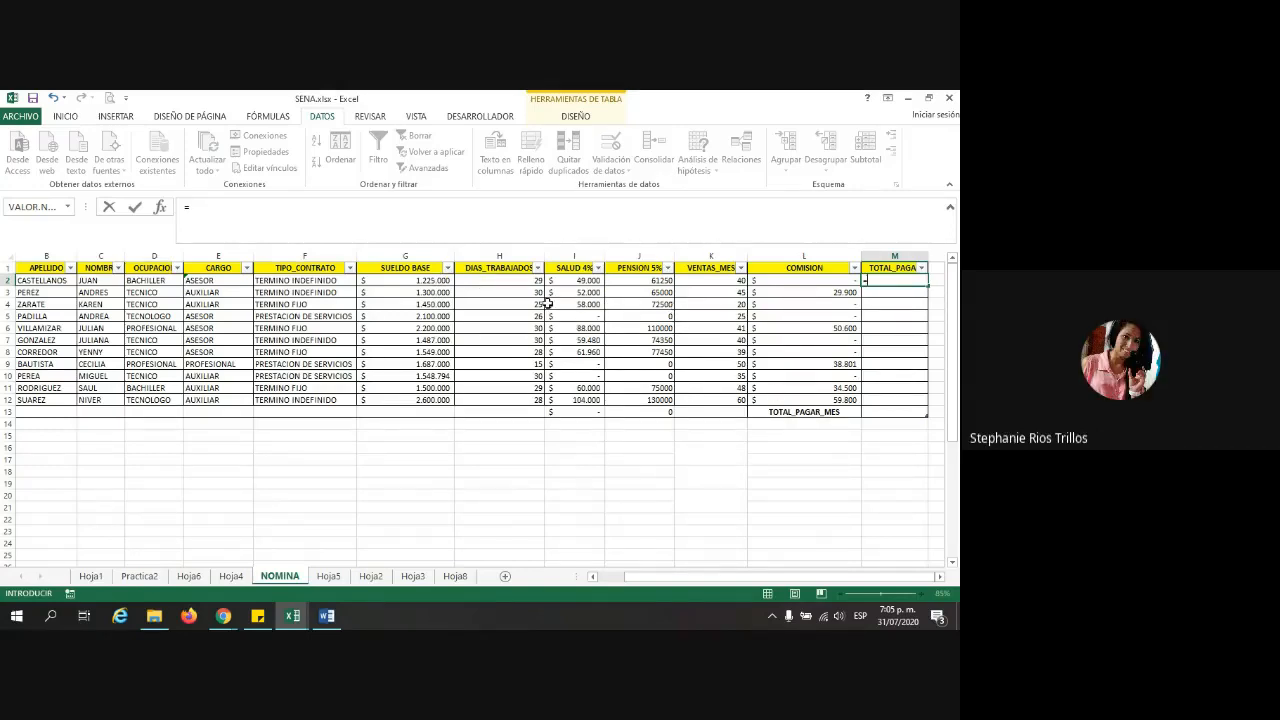
type("((")
left_click(533, 283)
left_click(398, 284)
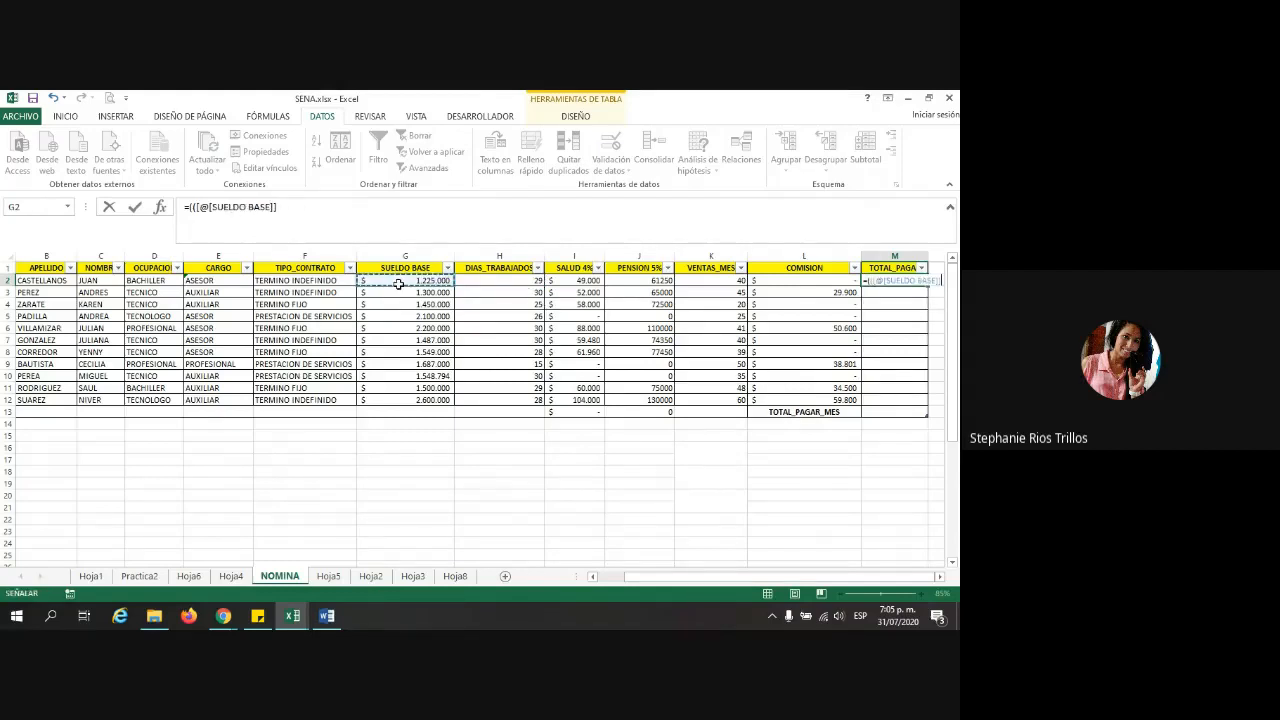
type("/30")
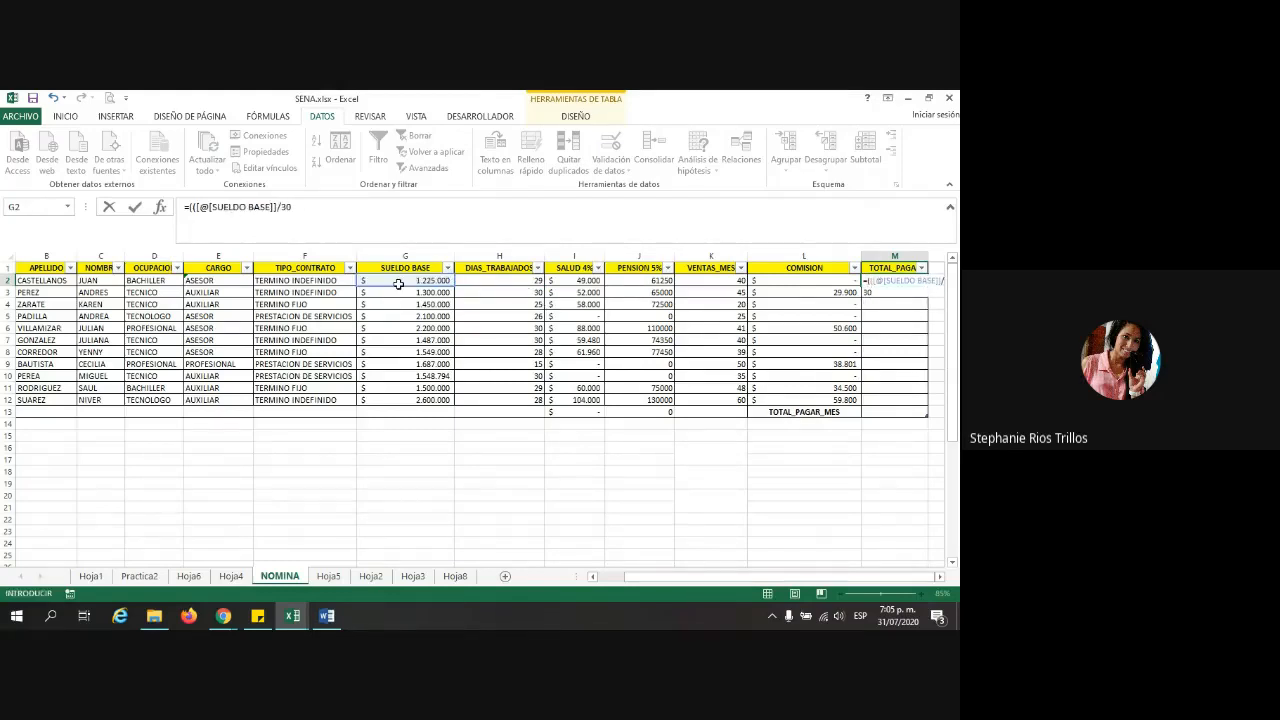
type(")*")
left_click(506, 279)
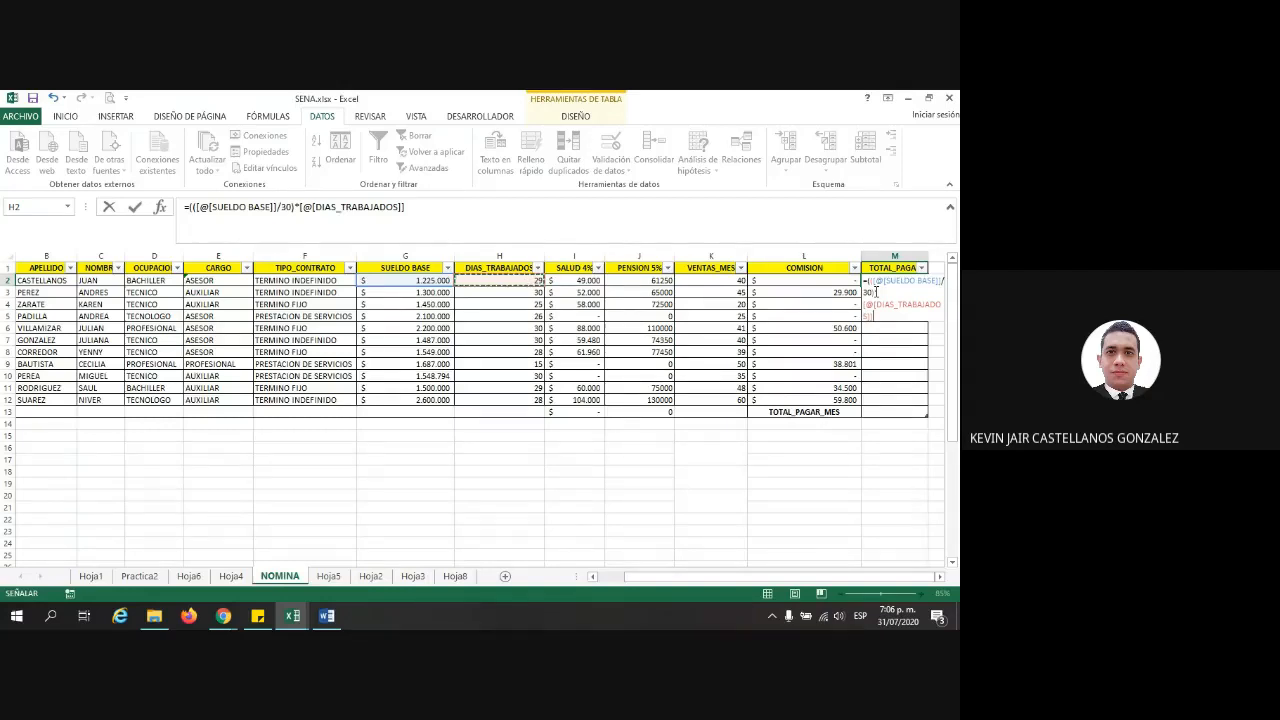
key("BackSpace")
key("BackSpace")
key("BackSpace")
key("BackSpace")
key("BackSpace")
key("BackSpace")
key("BackSpace")
key("BackSpace")
key("BackSpace")
key("BackSpace")
key("BackSpace")
key("BackSpace")
key("BackSpace")
key("BackSpace")
key("BackSpace")
key("BackSpace")
key("BackSpace")
key("BackSpace")
key("BackSpace")
key("BackSpace")
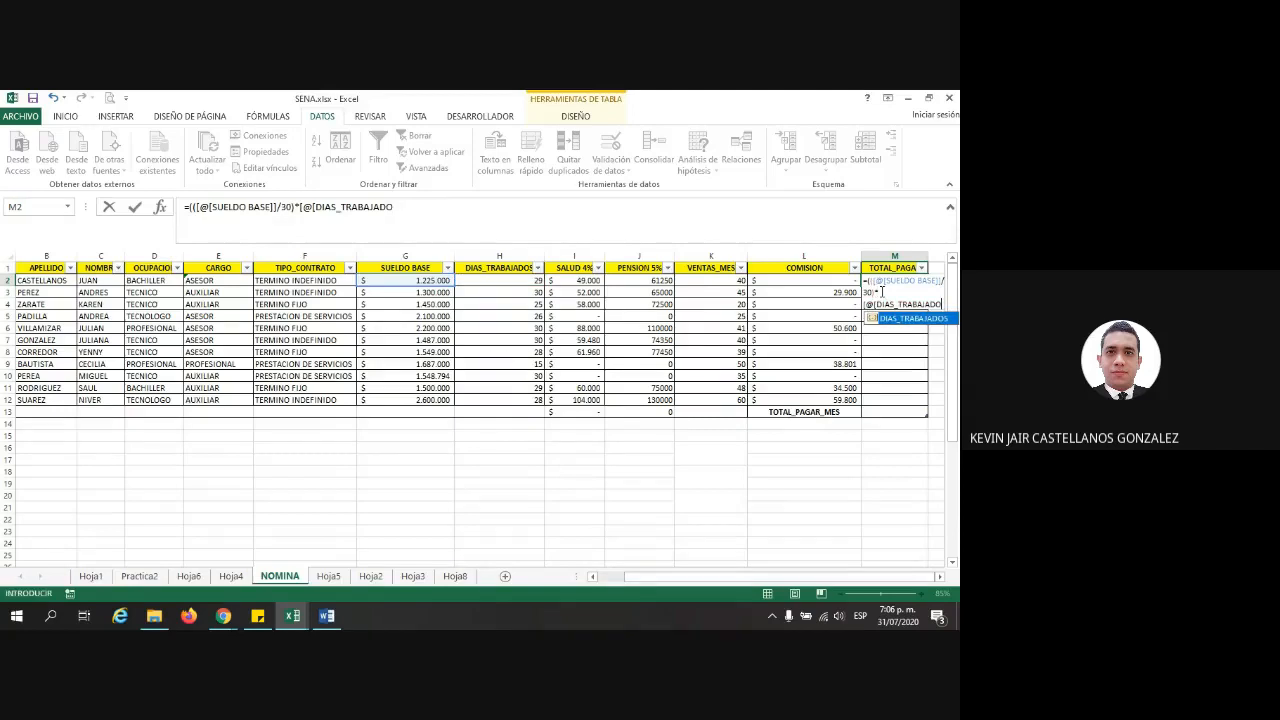
key("BackSpace")
key("BackSpace")
key("BackSpace")
key("BackSpace")
key("BackSpace")
key("BackSpace")
key("BackSpace")
key("BackSpace")
key("BackSpace")
key("BackSpace")
key("BackSpace")
key("BackSpace")
key("BackSpace")
key("BackSpace")
key("BackSpace")
key("BackSpace")
key("BackSpace")
key("BackSpace")
key("BackSpace")
key("BackSpace")
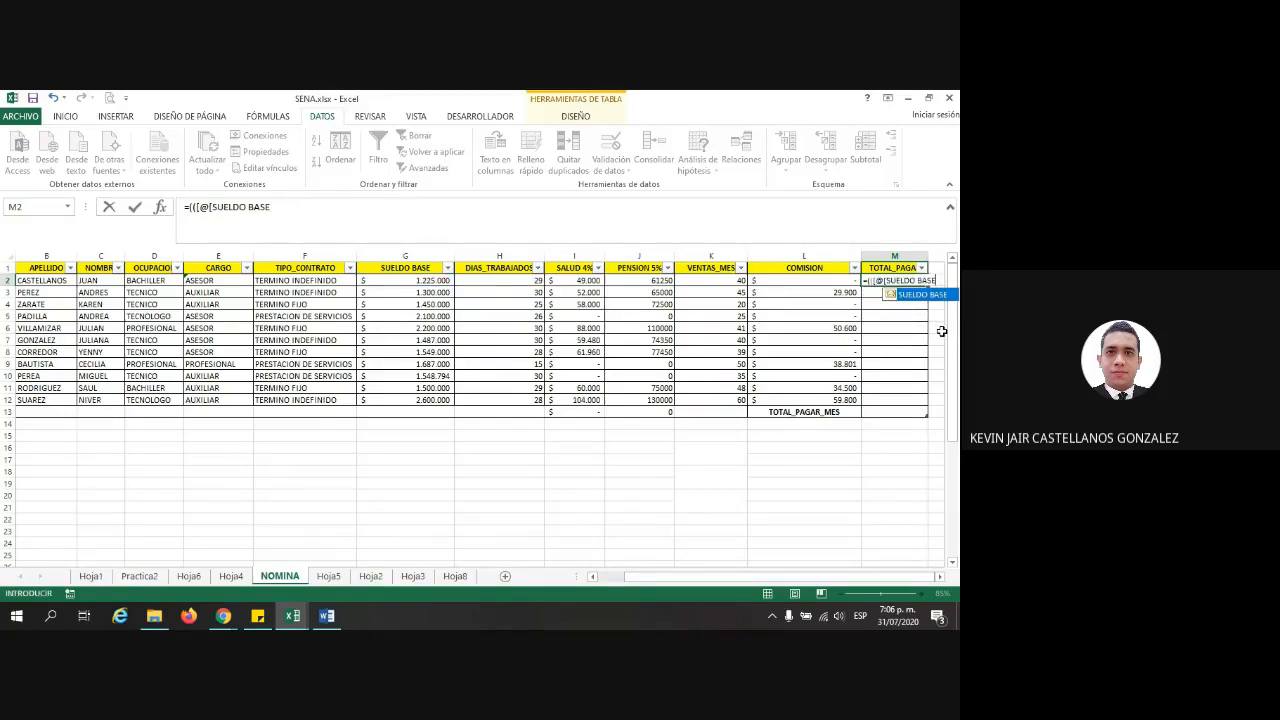
key("BackSpace")
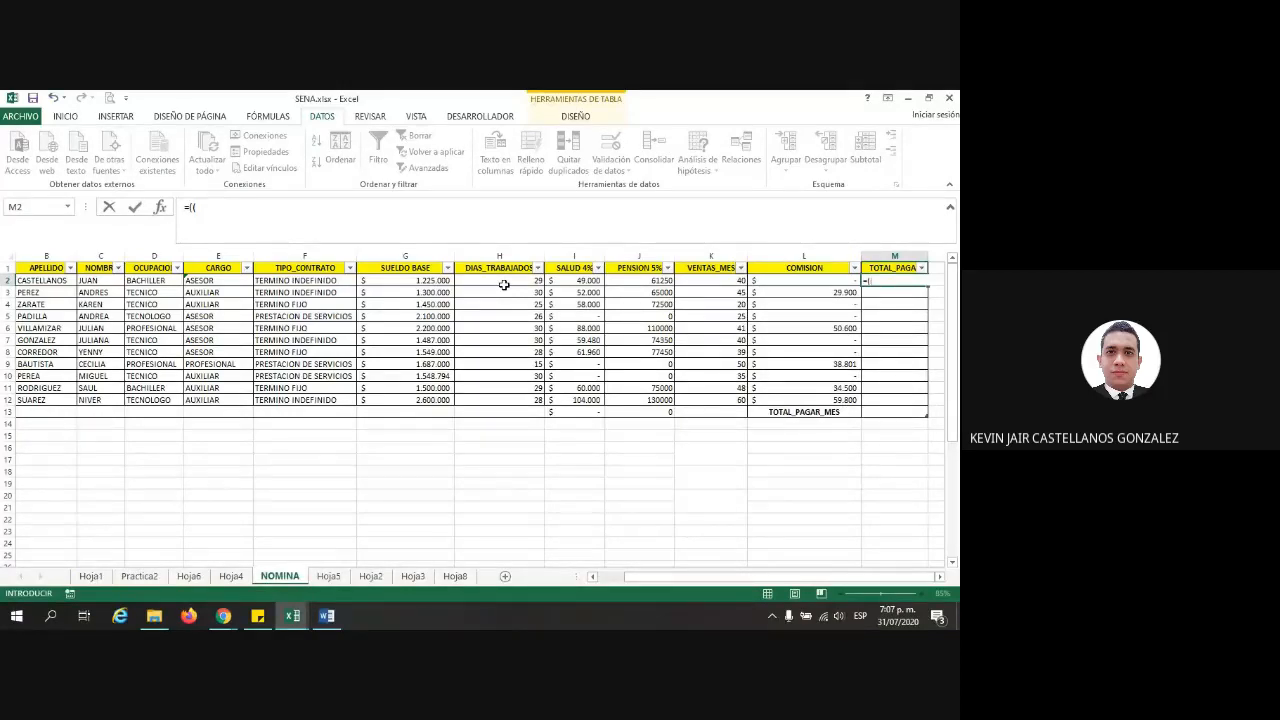
left_click(418, 282)
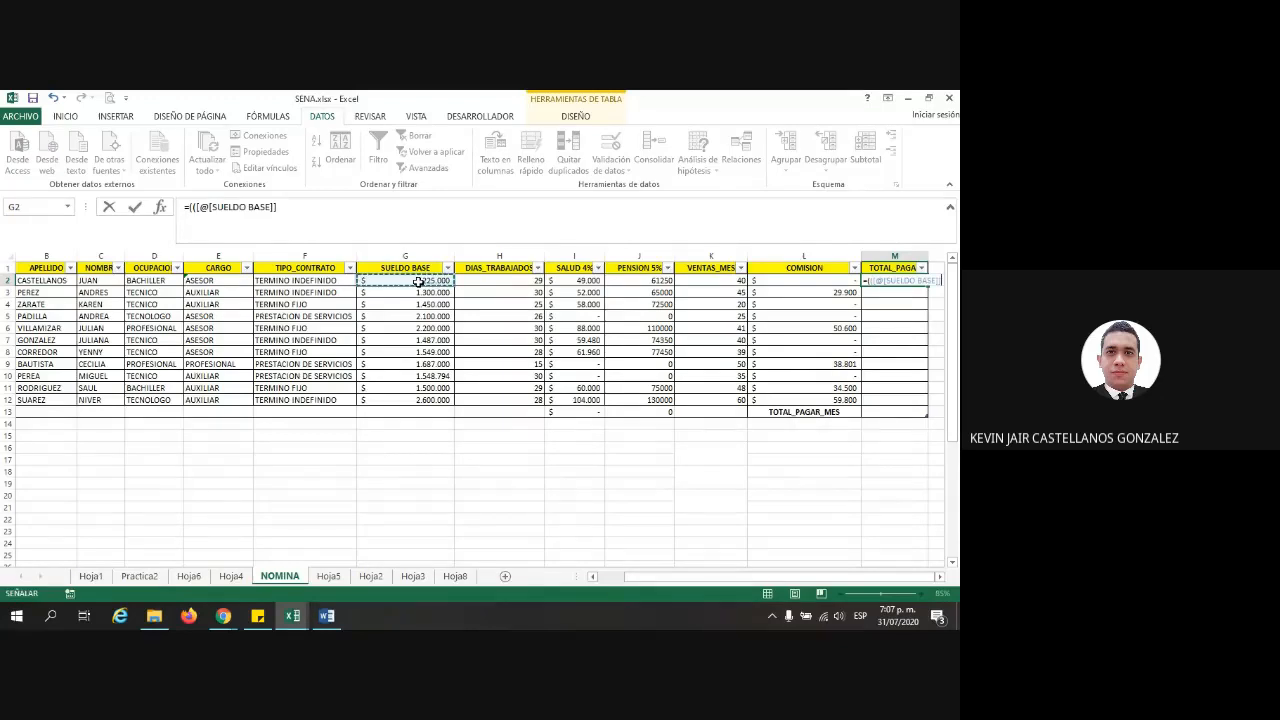
type("/30")
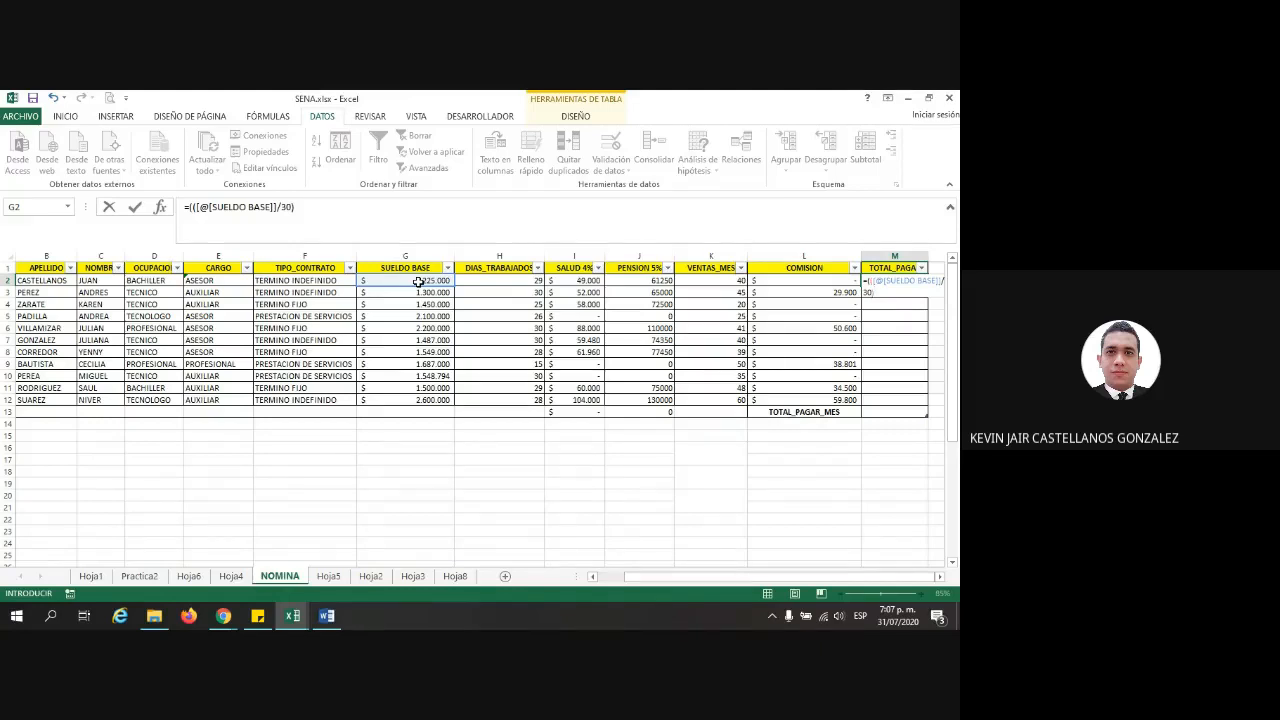
type(")*")
left_click(503, 281)
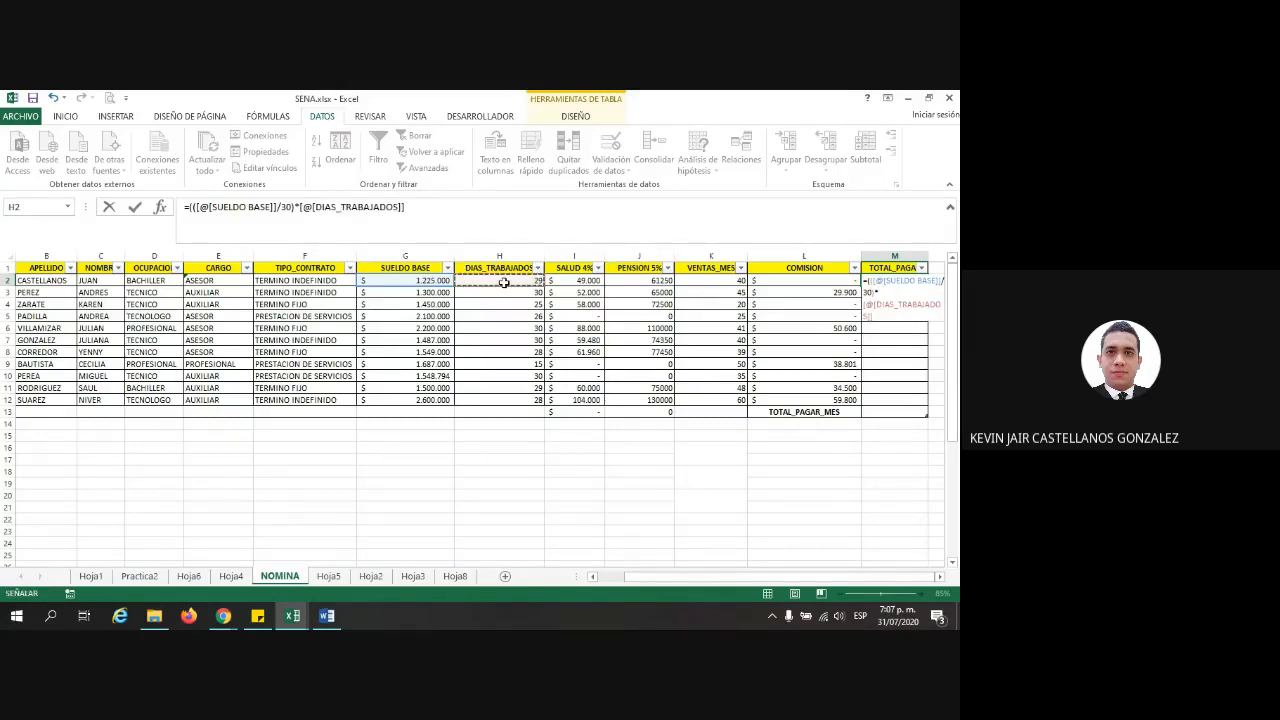
type(")-")
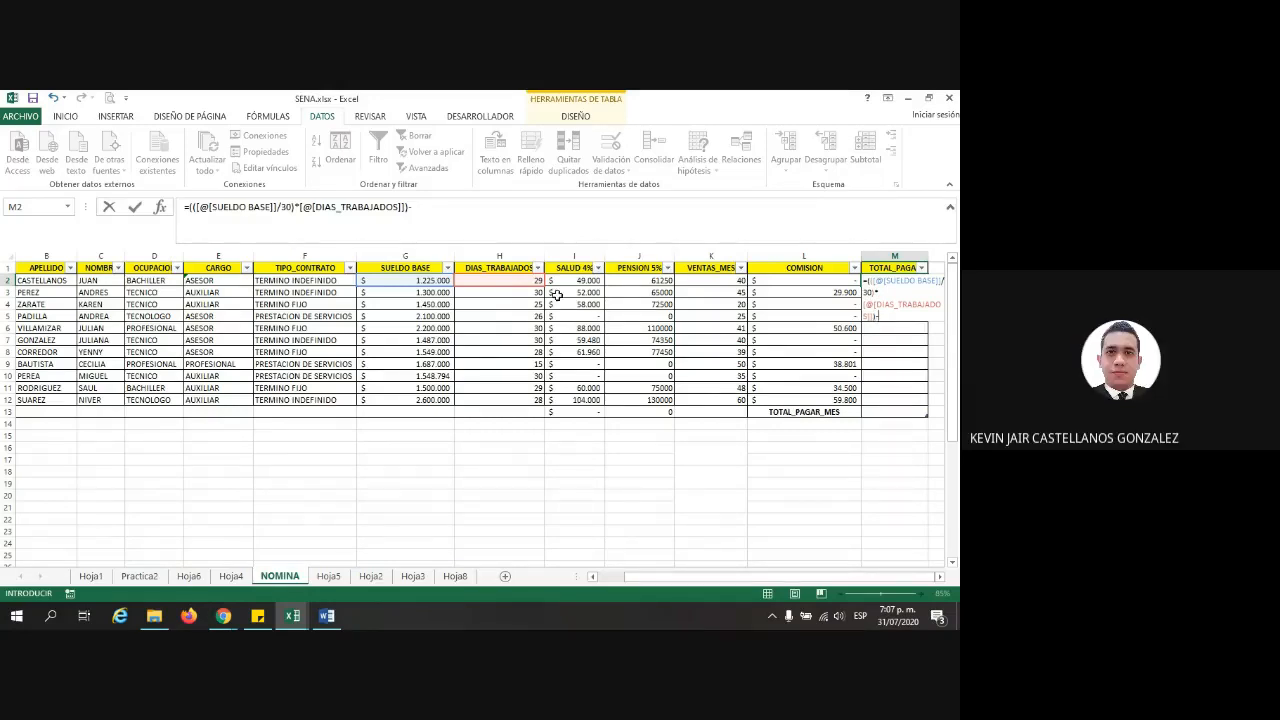
left_click(592, 280)
type("-")
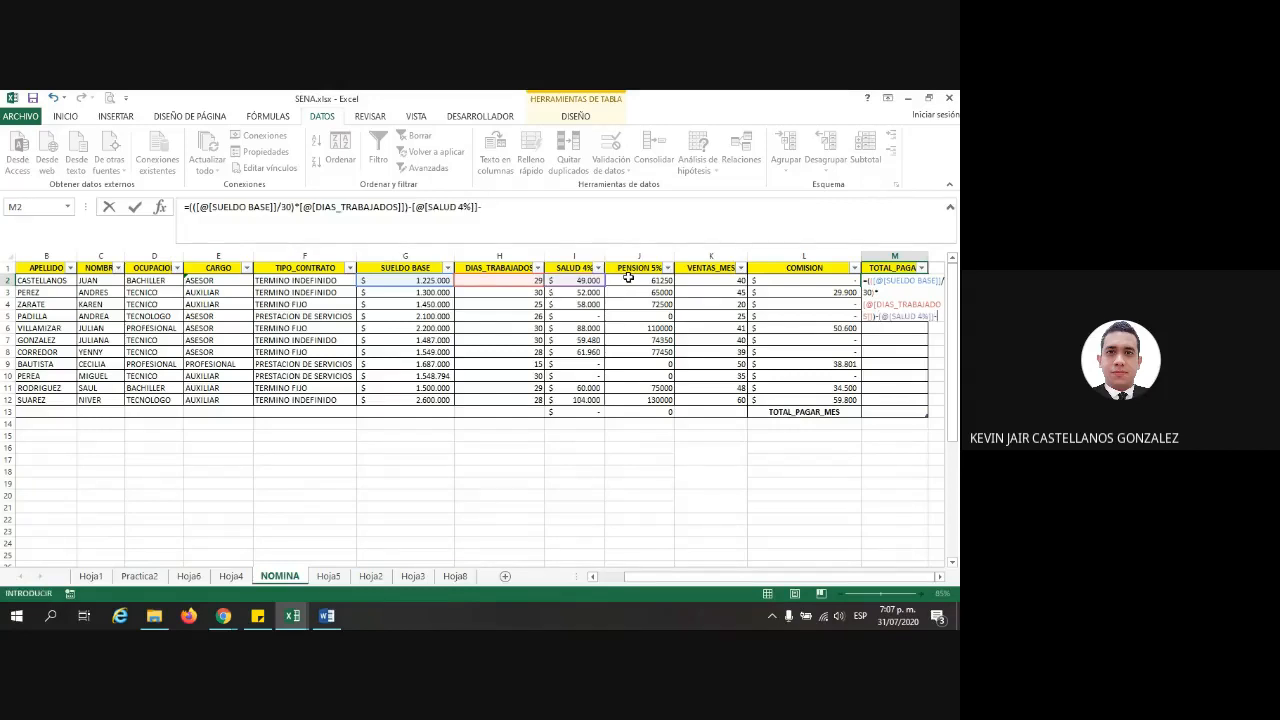
left_click(652, 284)
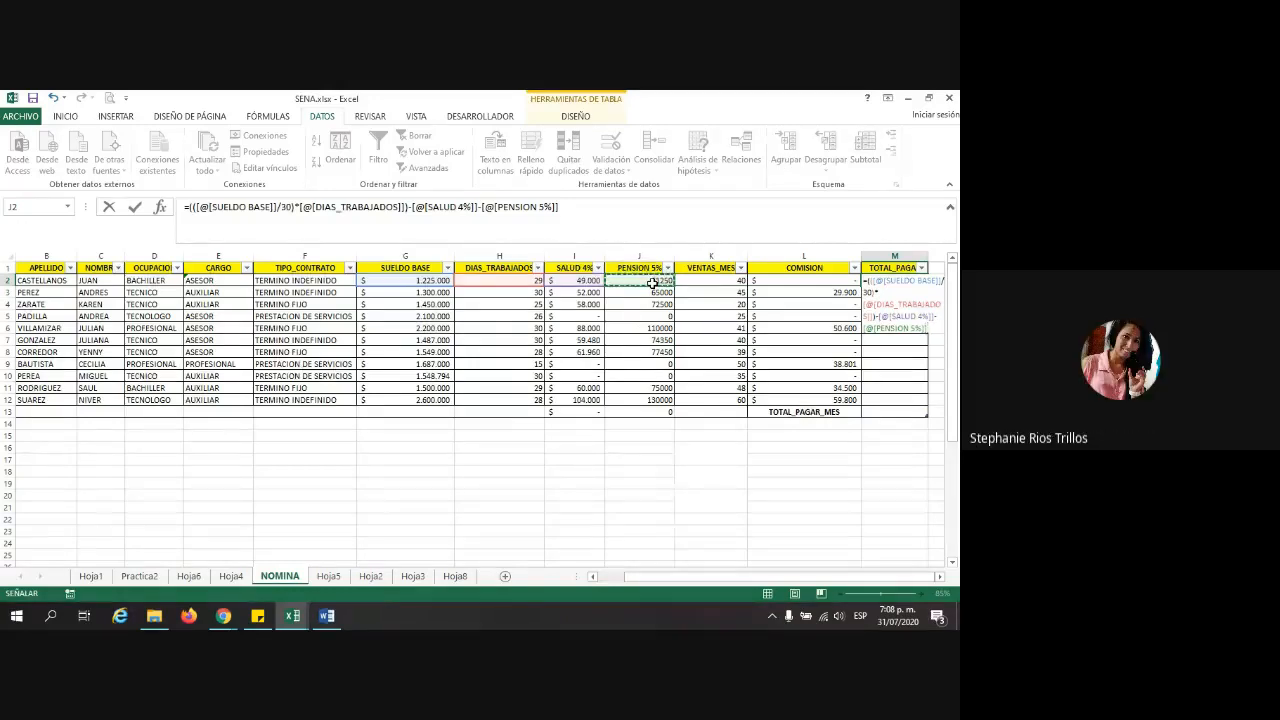
type("+")
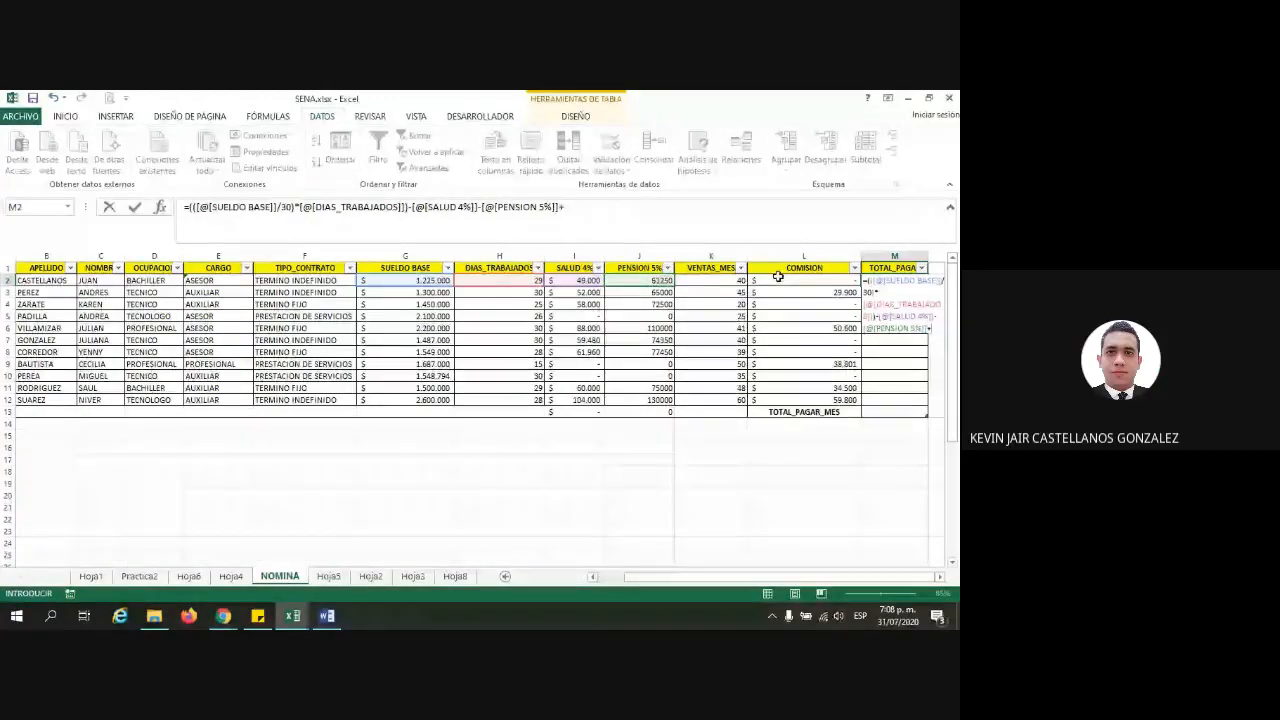
left_click(779, 281)
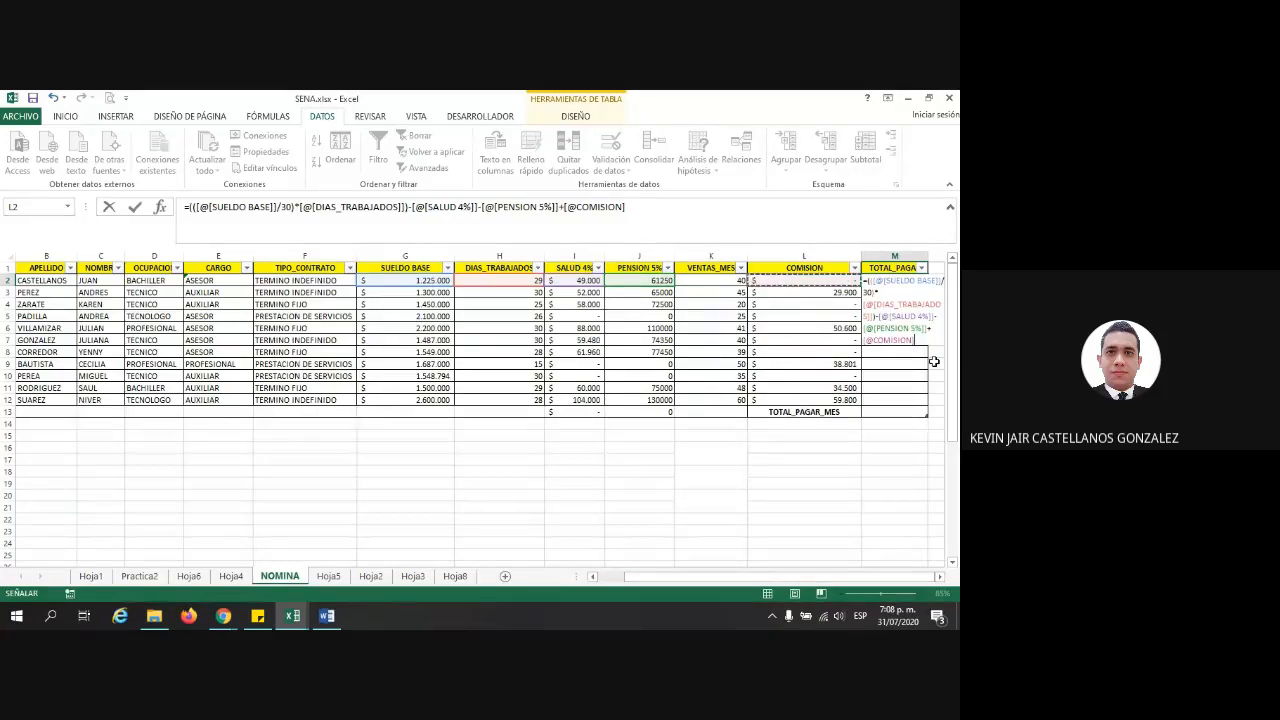
key("Return")
left_click(912, 494)
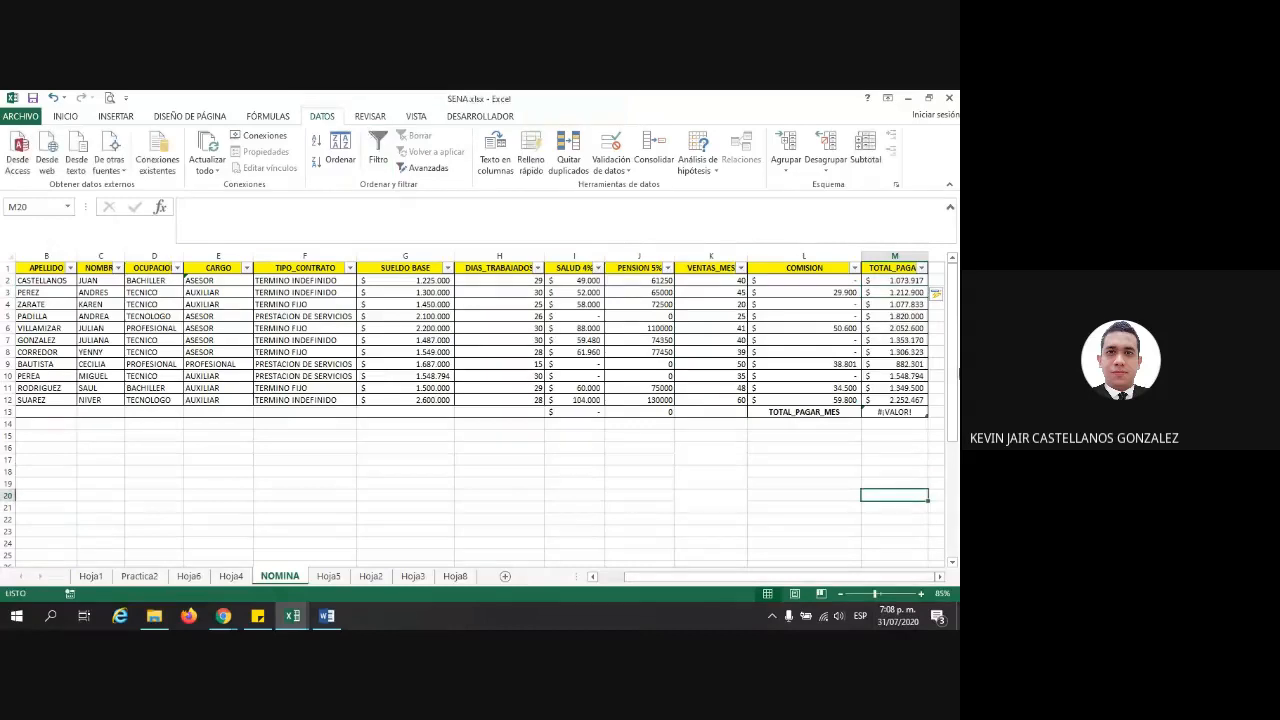
Review the total pay column and fill the M2 formula down to M12
left_click(901, 281)
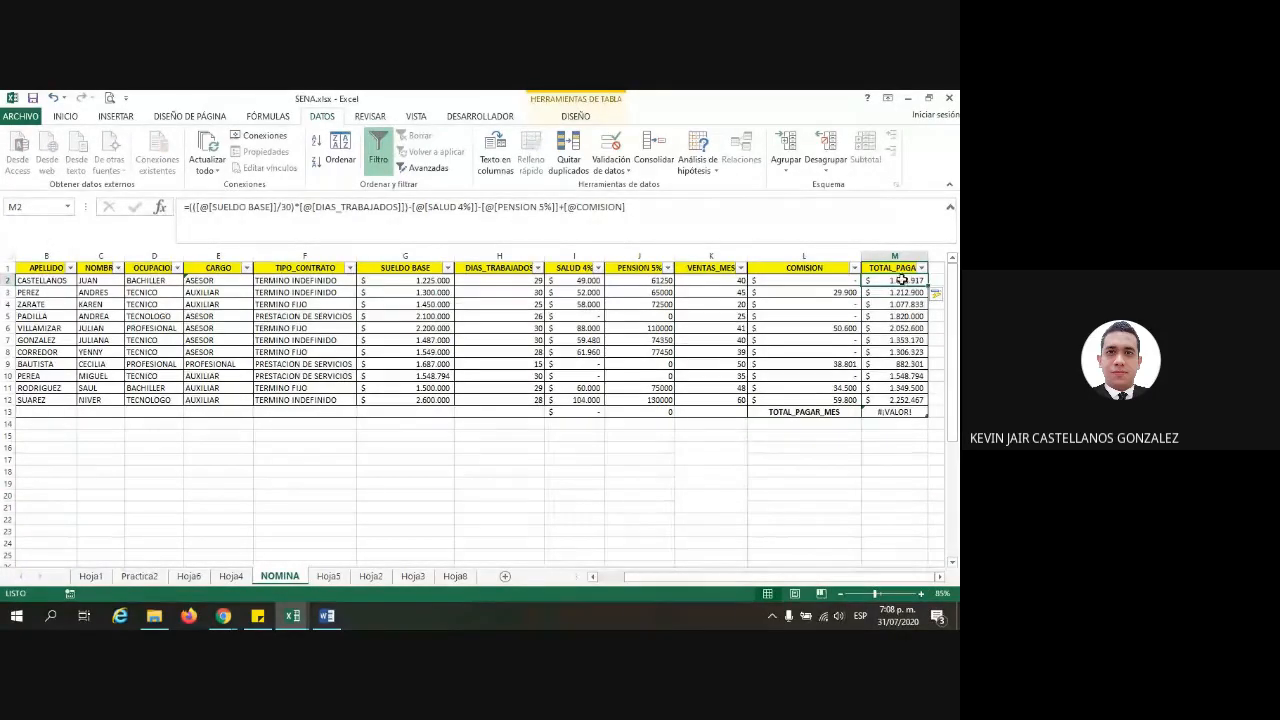
left_click_drag(901, 281, 901, 400)
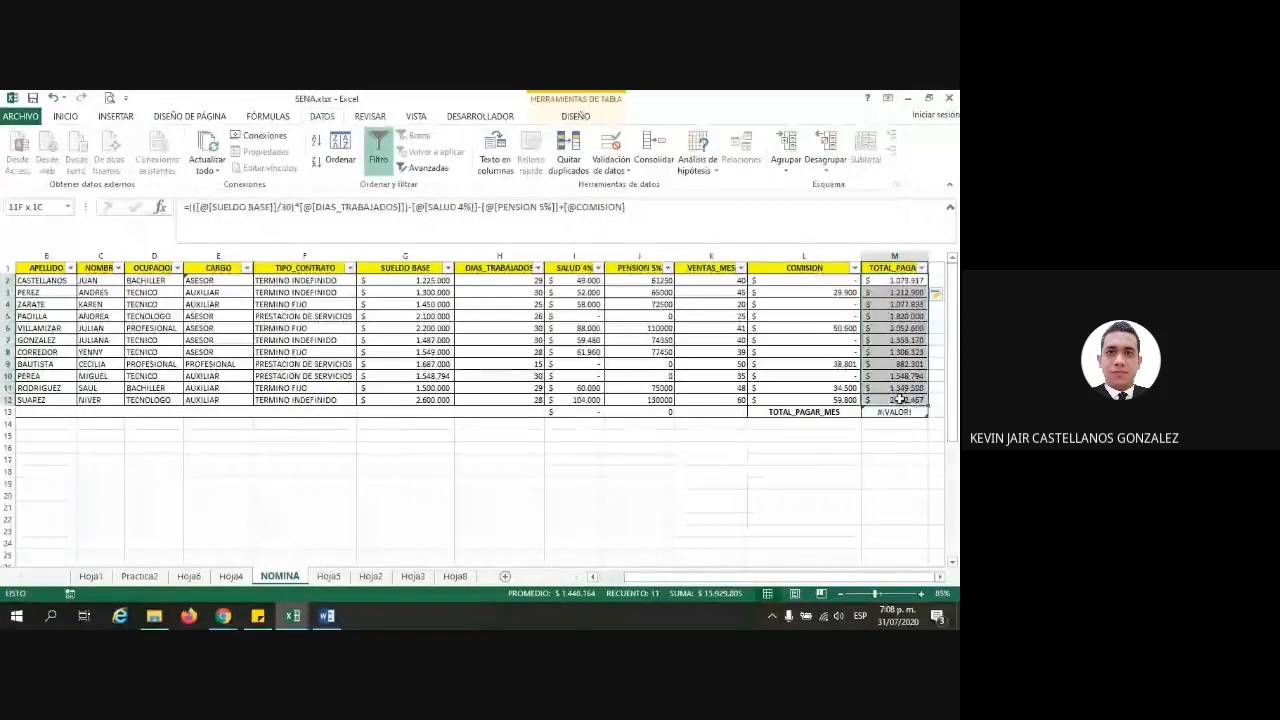
left_click(901, 364)
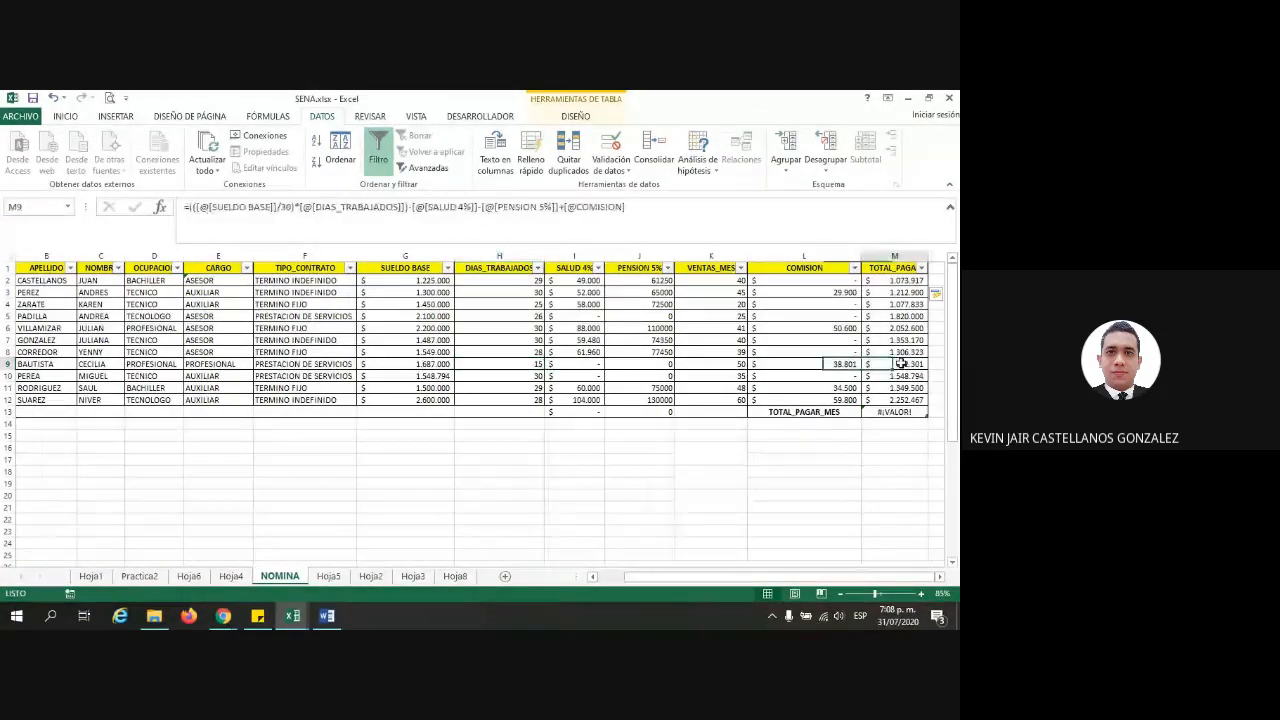
left_click(900, 281)
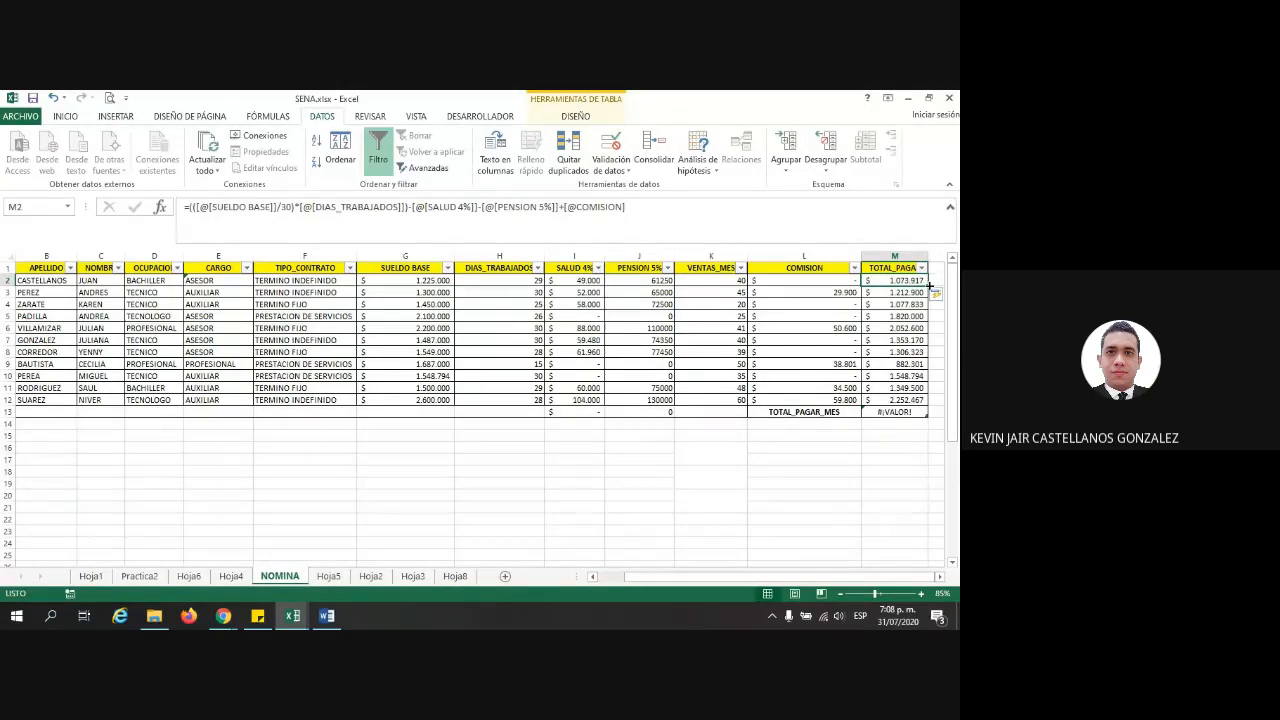
left_click_drag(927, 287, 920, 405)
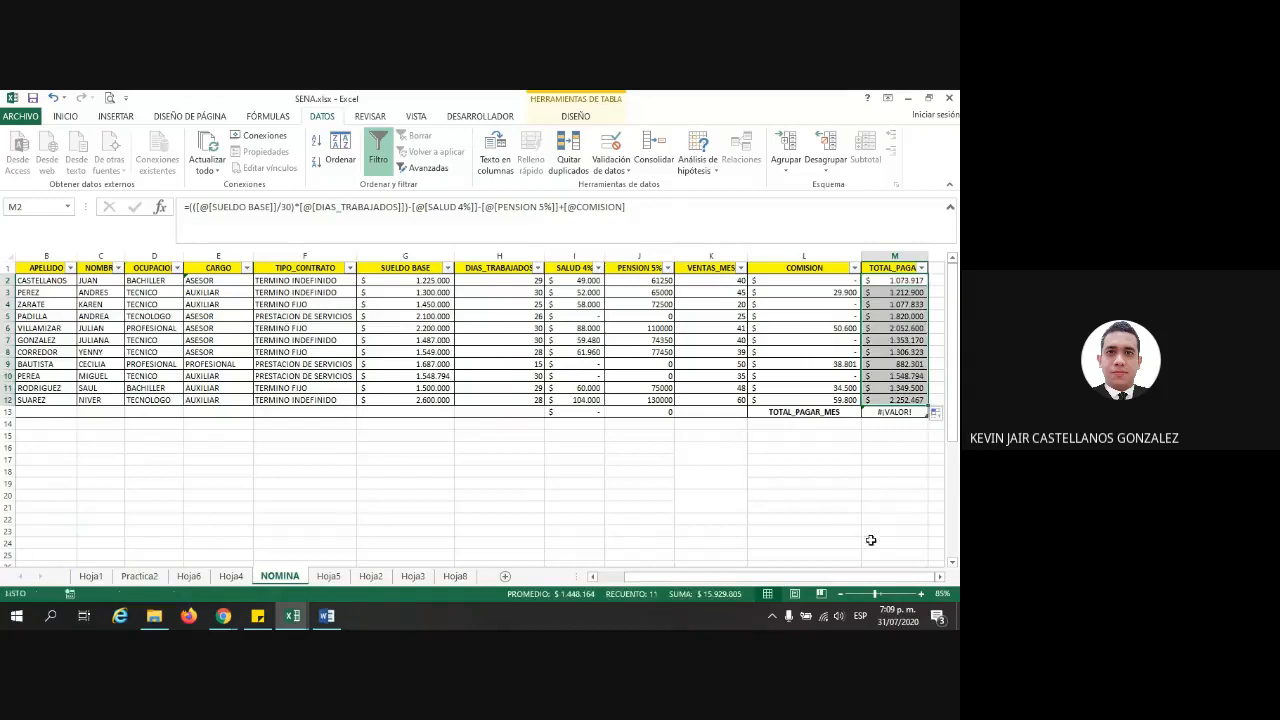
left_click(906, 285)
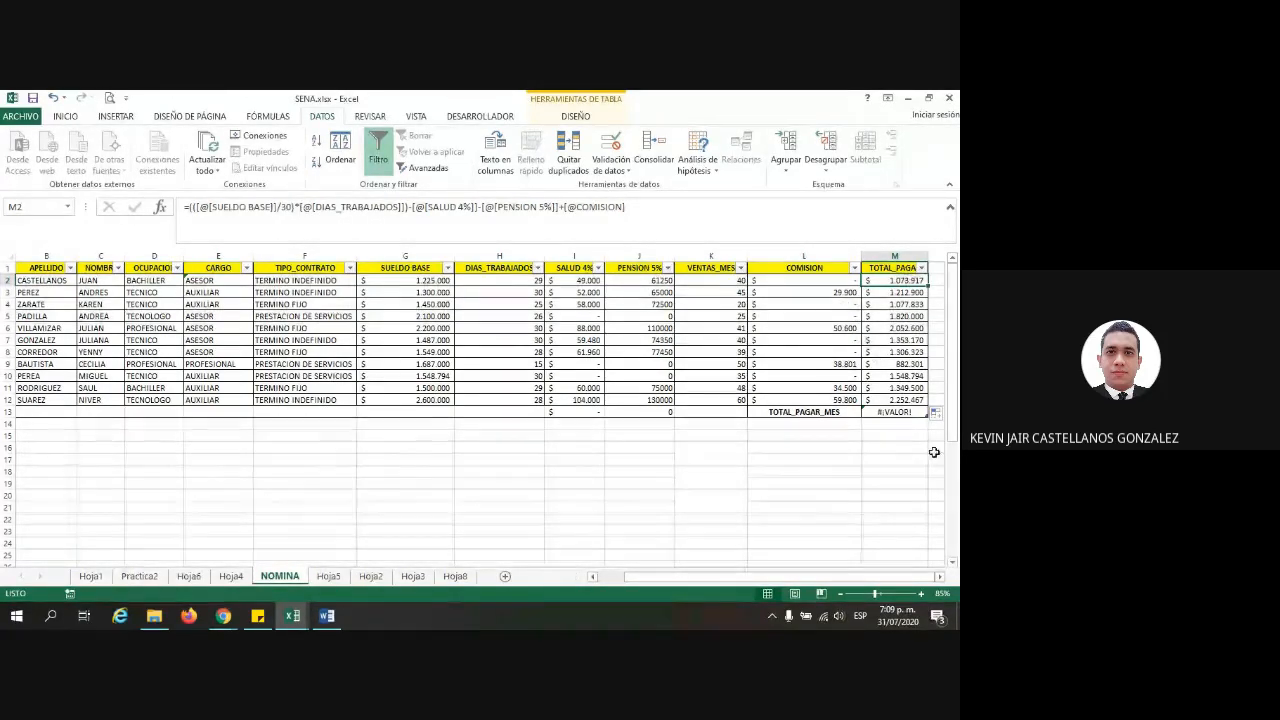
Replace the monthly total formula in M13, beside TOTAL_PAGAR_MES, with =SUMA(M2:M12)
left_click(906, 415)
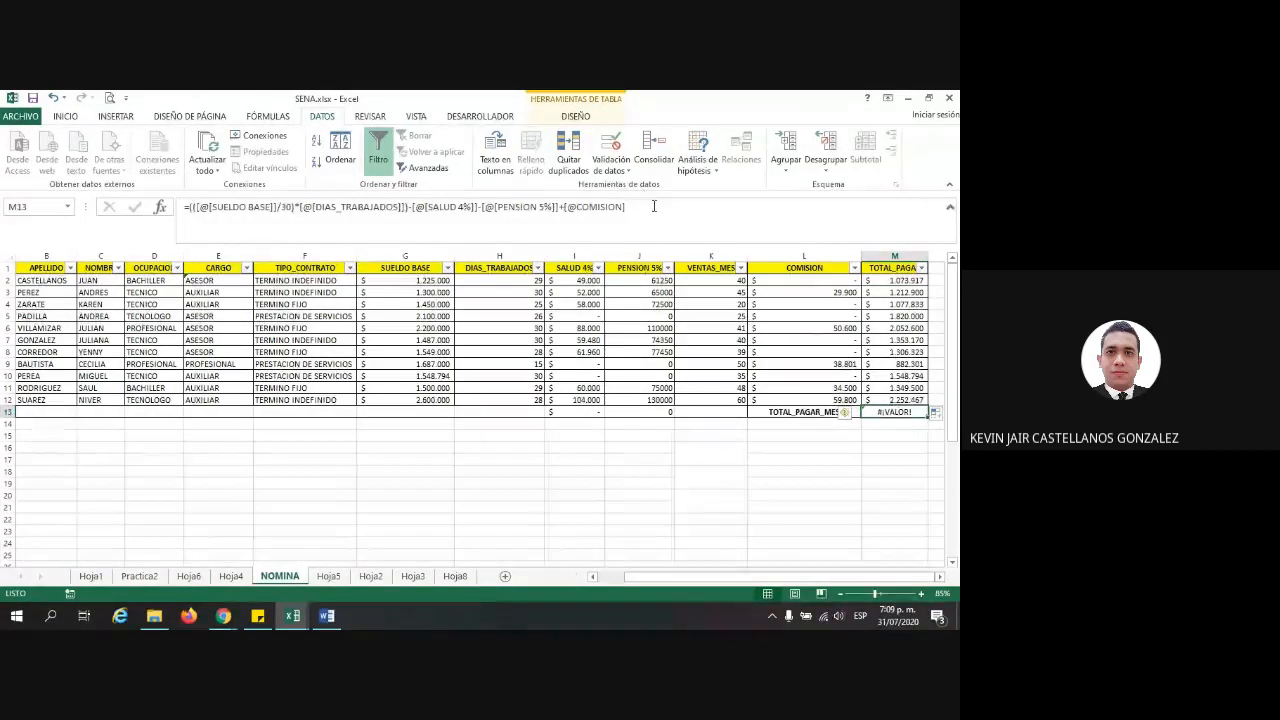
key("F2")
key("Delete")
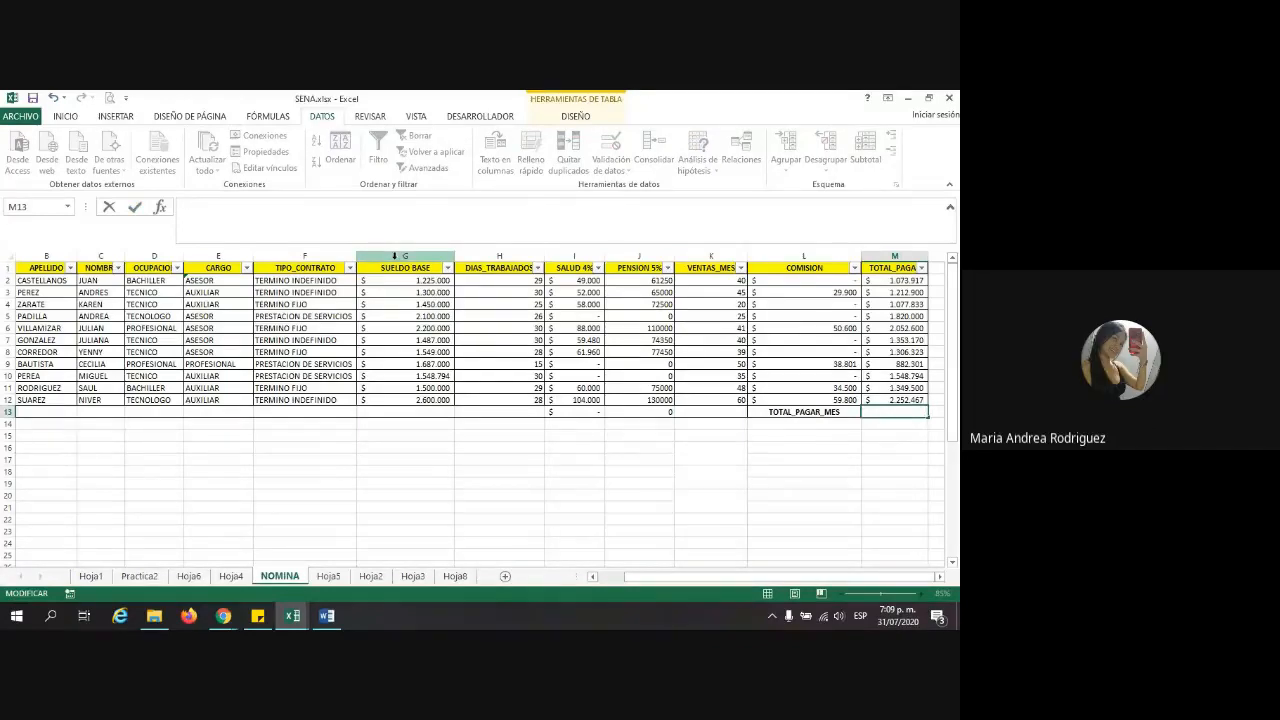
type("=SUMA")
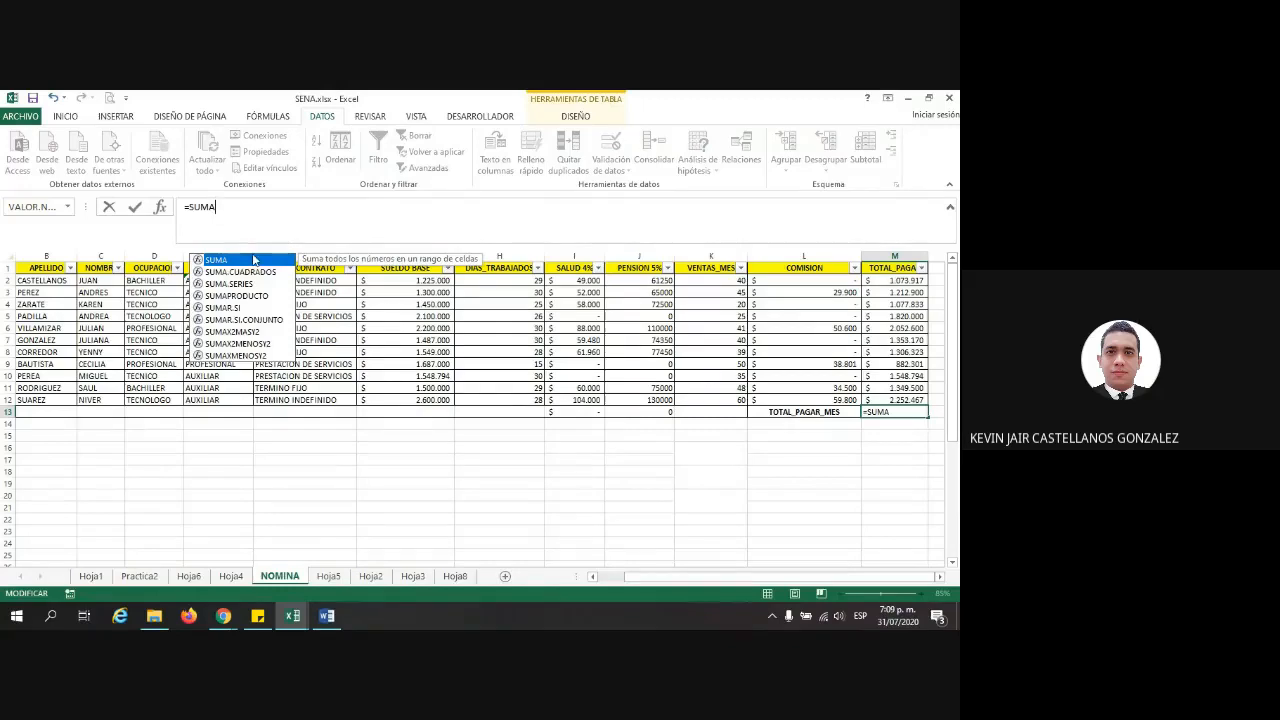
type("(")
left_click(895, 282)
left_click_drag(895, 283, 890, 400)
type(")")
key("Return")
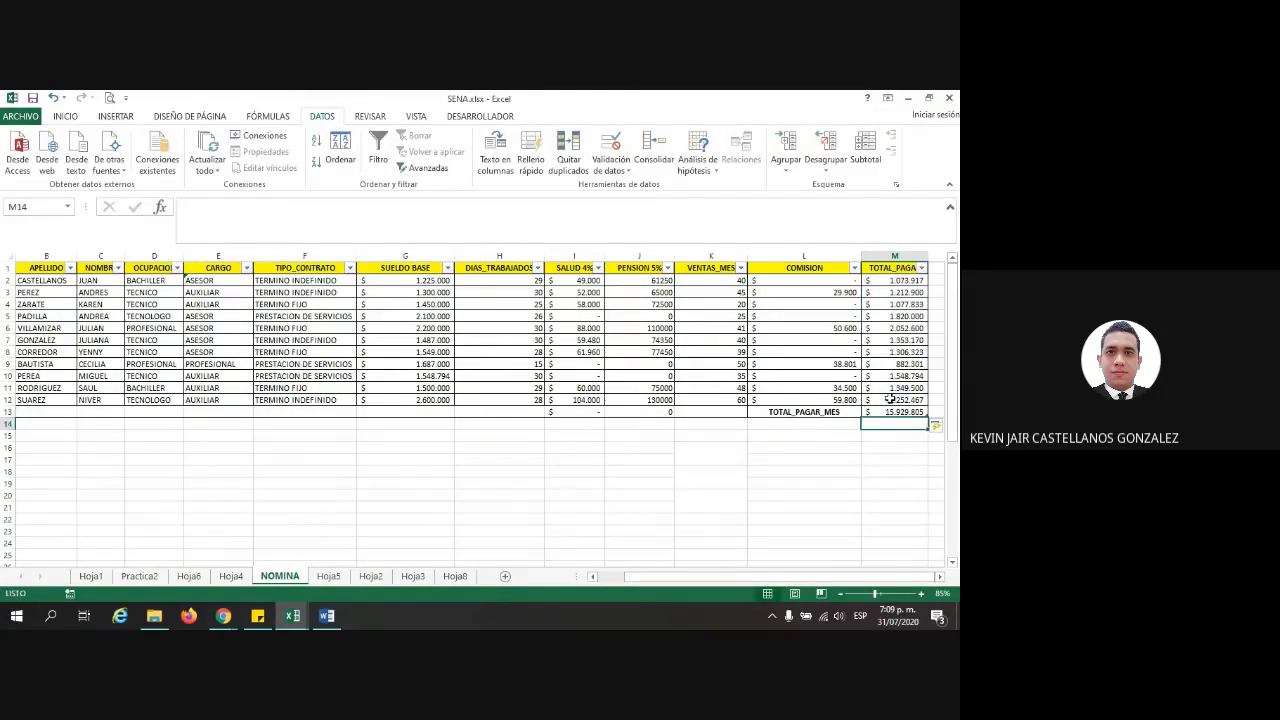
left_click(888, 471)
left_click(895, 413)
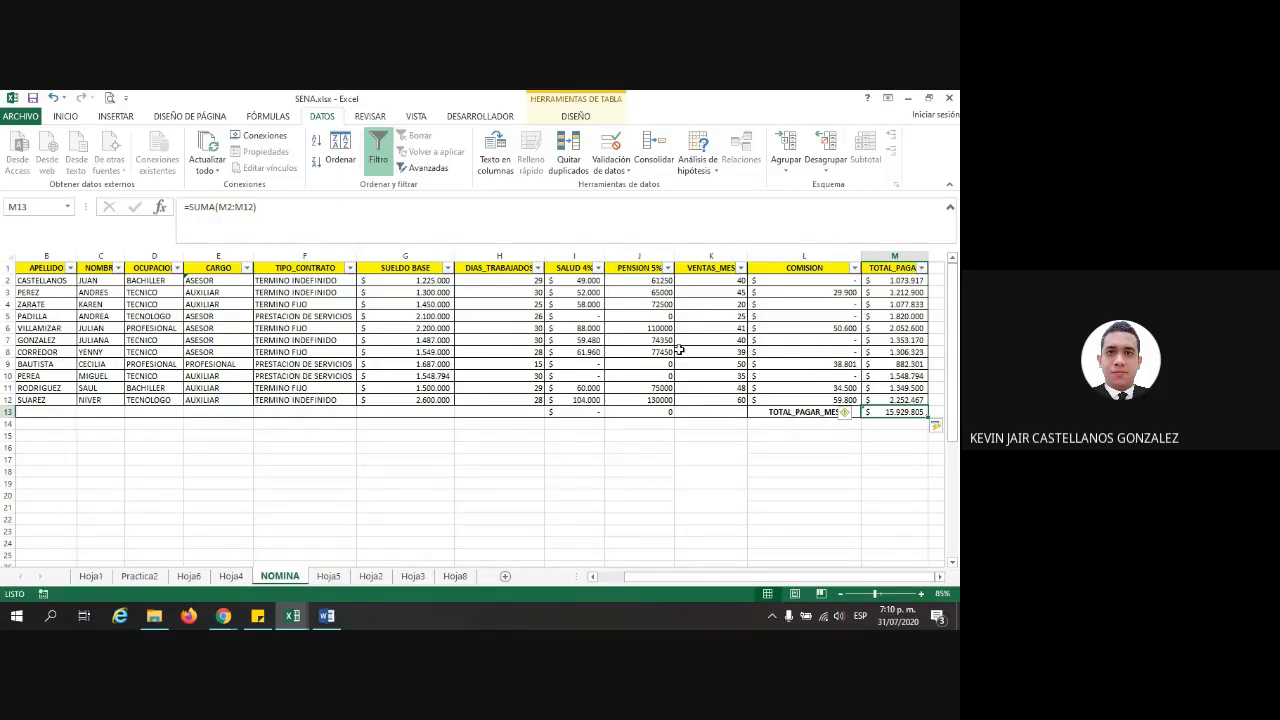
Examine the SUELDO BASE and DIAS_TRABAJADOS values that feed each employee's total pay
left_click(415, 279)
left_click(534, 281)
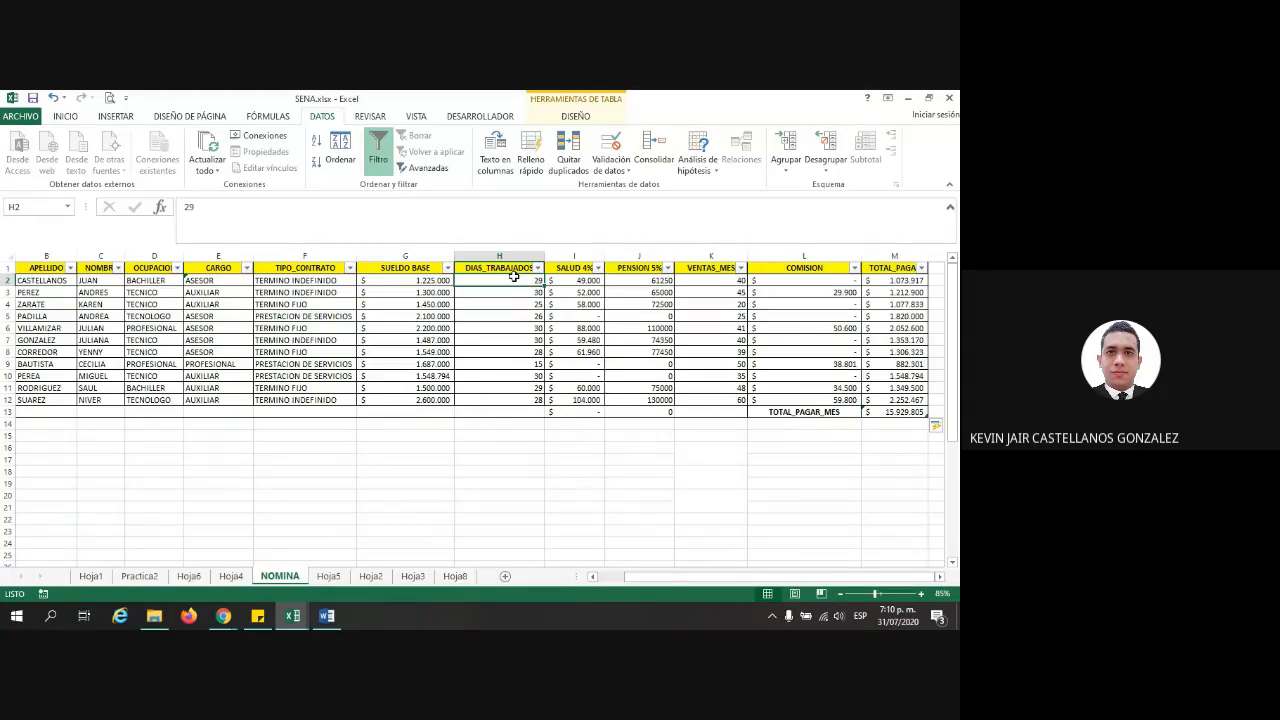
left_click_drag(498, 281, 506, 400)
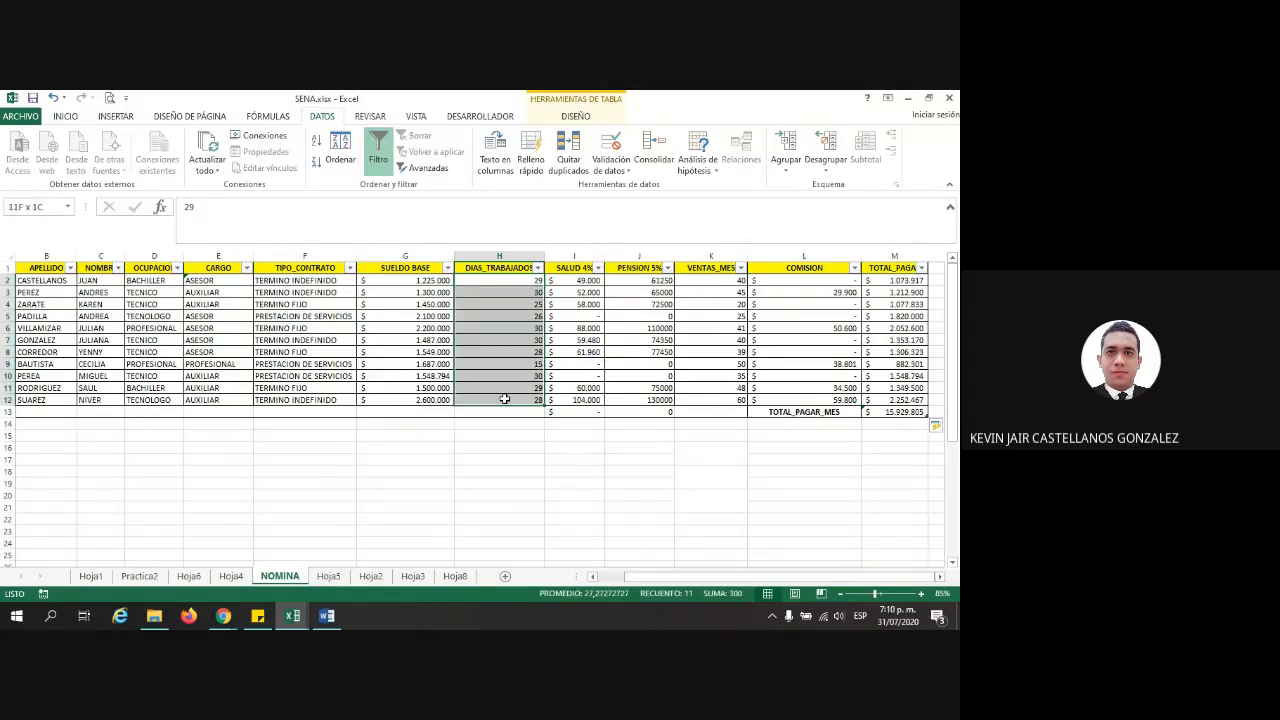
left_click(508, 280)
left_click(428, 282)
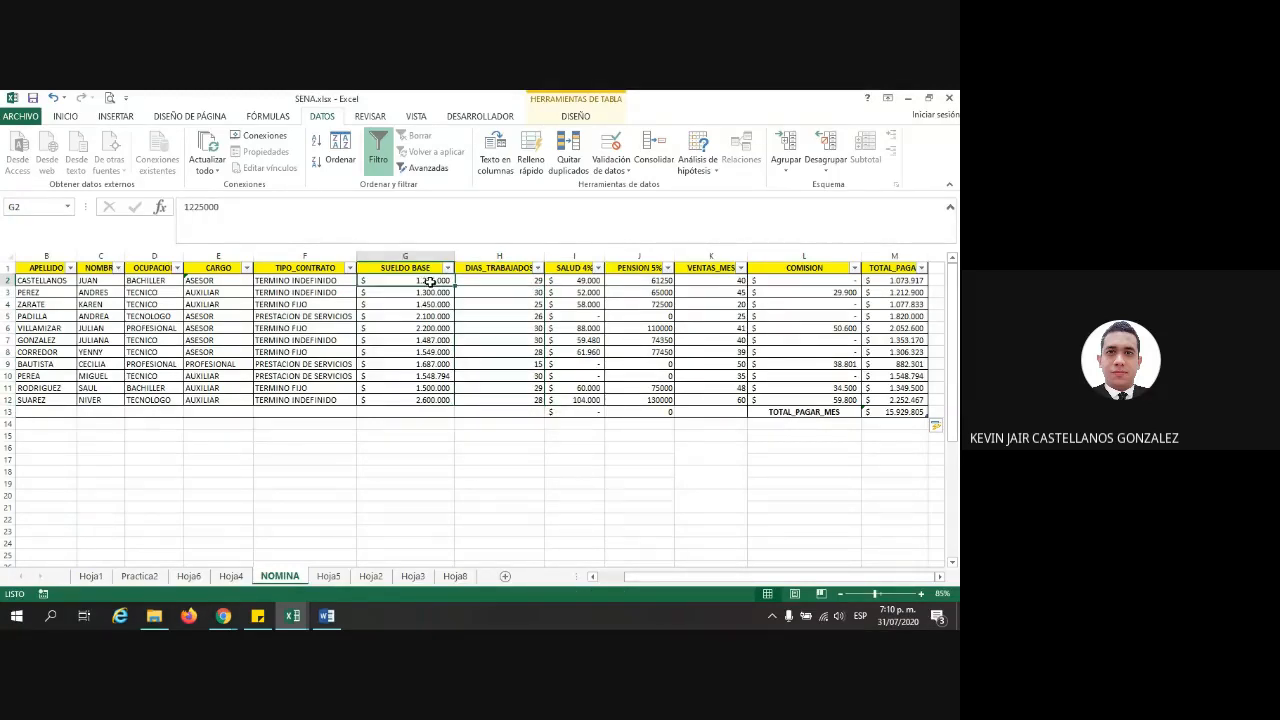
left_click(486, 280)
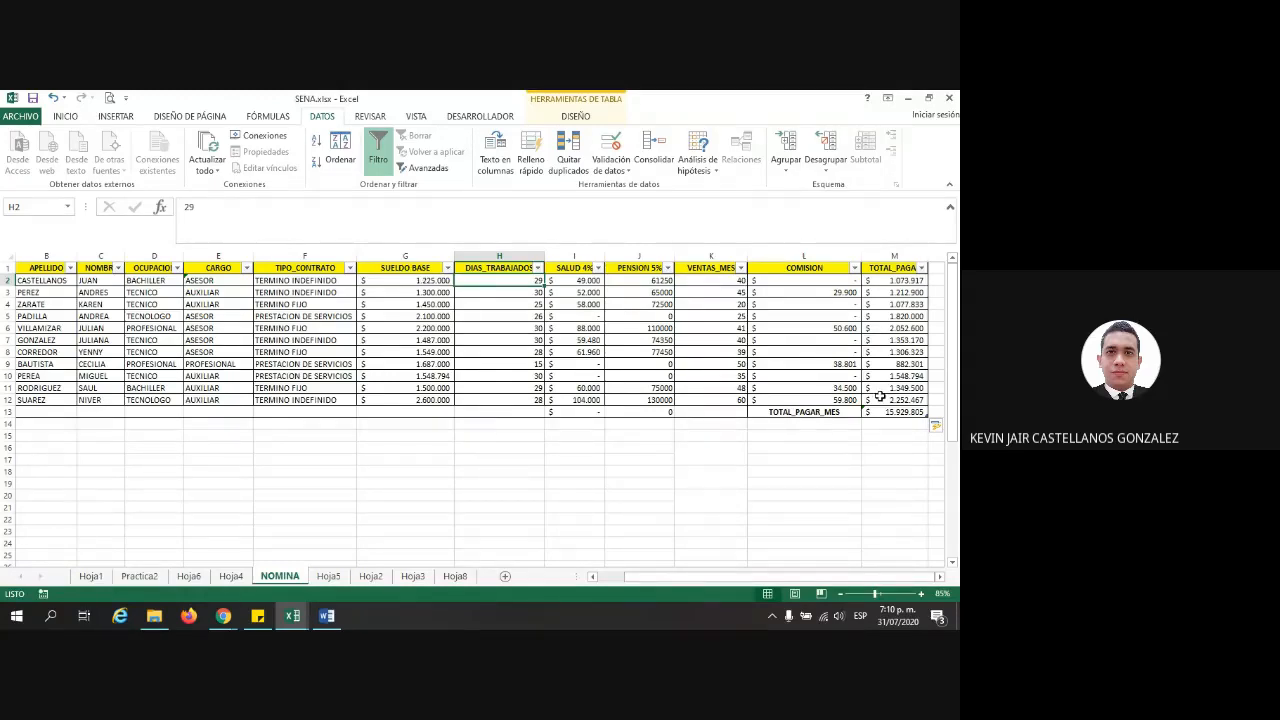
Examine the total pay formula in M2, including its PENSION 5% term, leaving the formula as it is
left_click(895, 281)
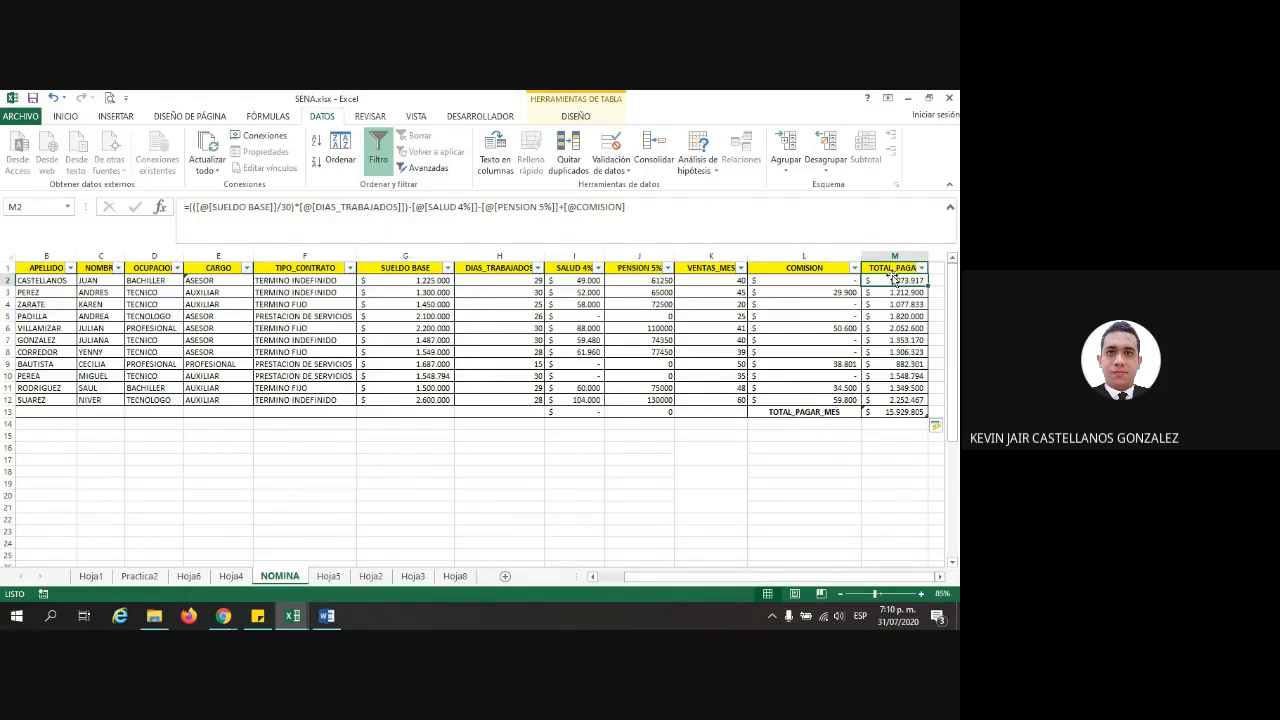
left_click_drag(626, 207, 185, 208)
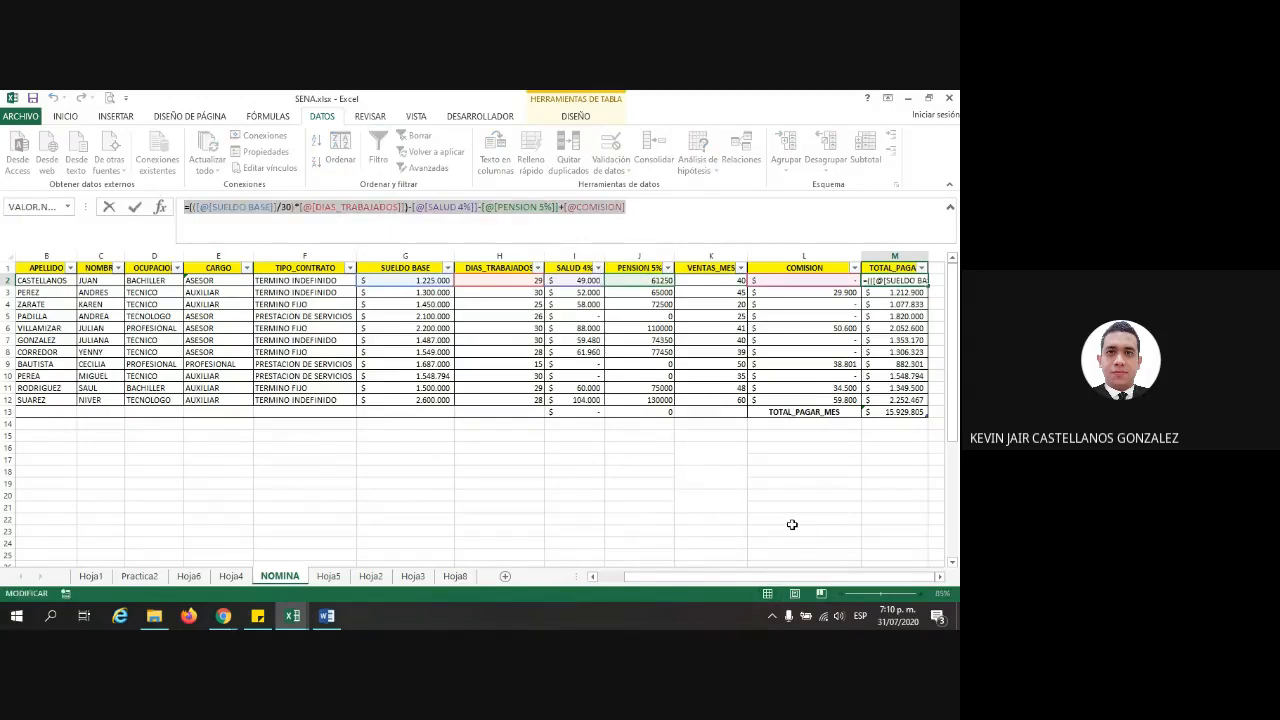
key("Return")
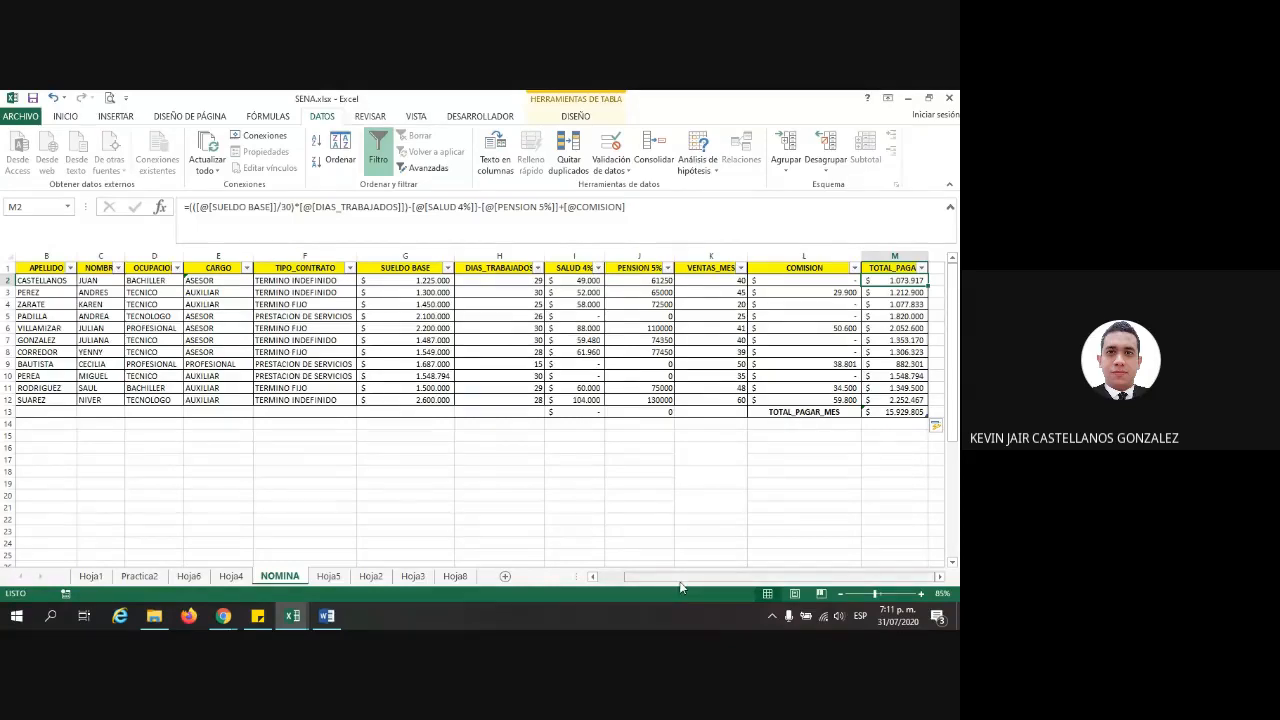
mouse_move(681, 582)
left_mouse_down()
mouse_move(510, 574)
mouse_move(700, 578)
left_mouse_up()
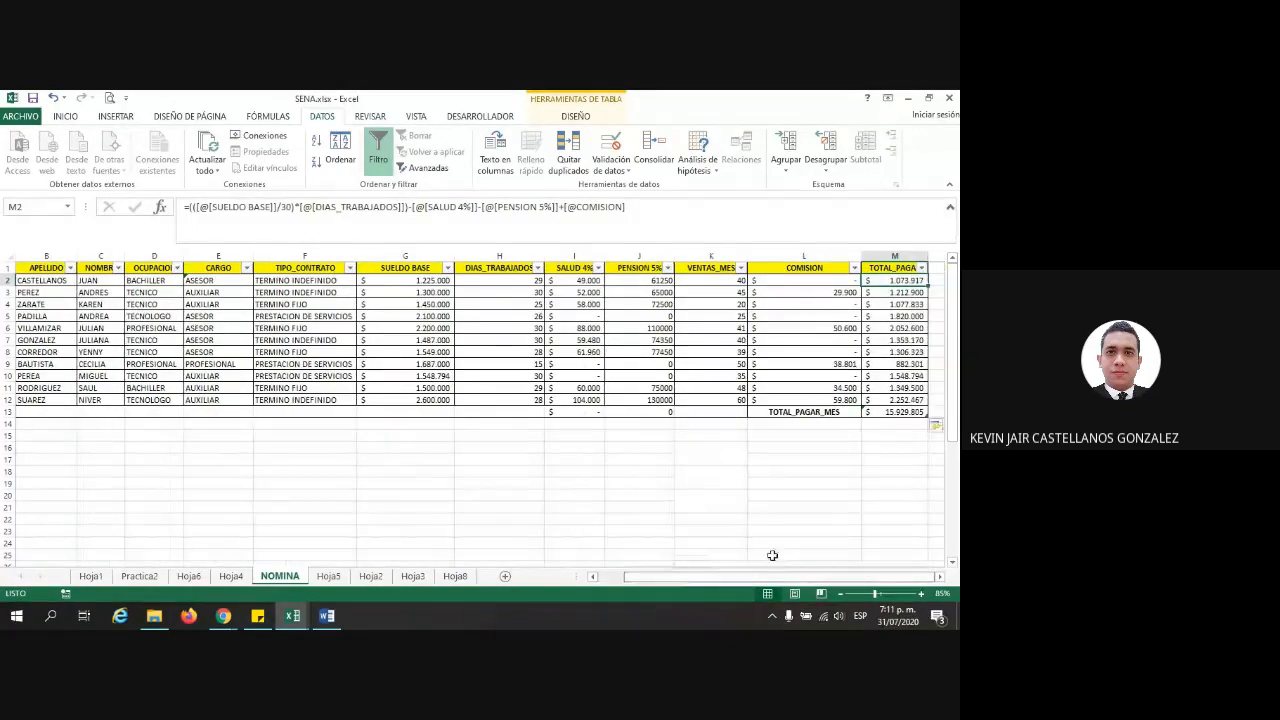
mouse_move(340, 623)
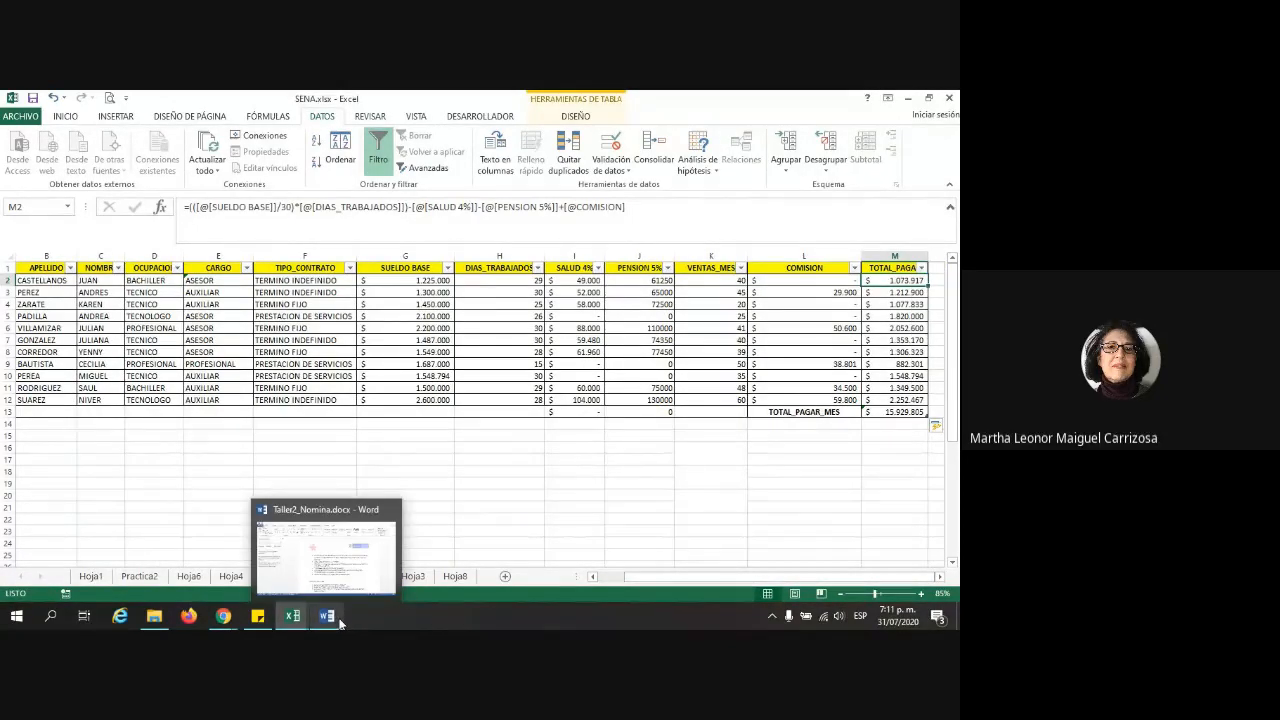
left_click(702, 530)
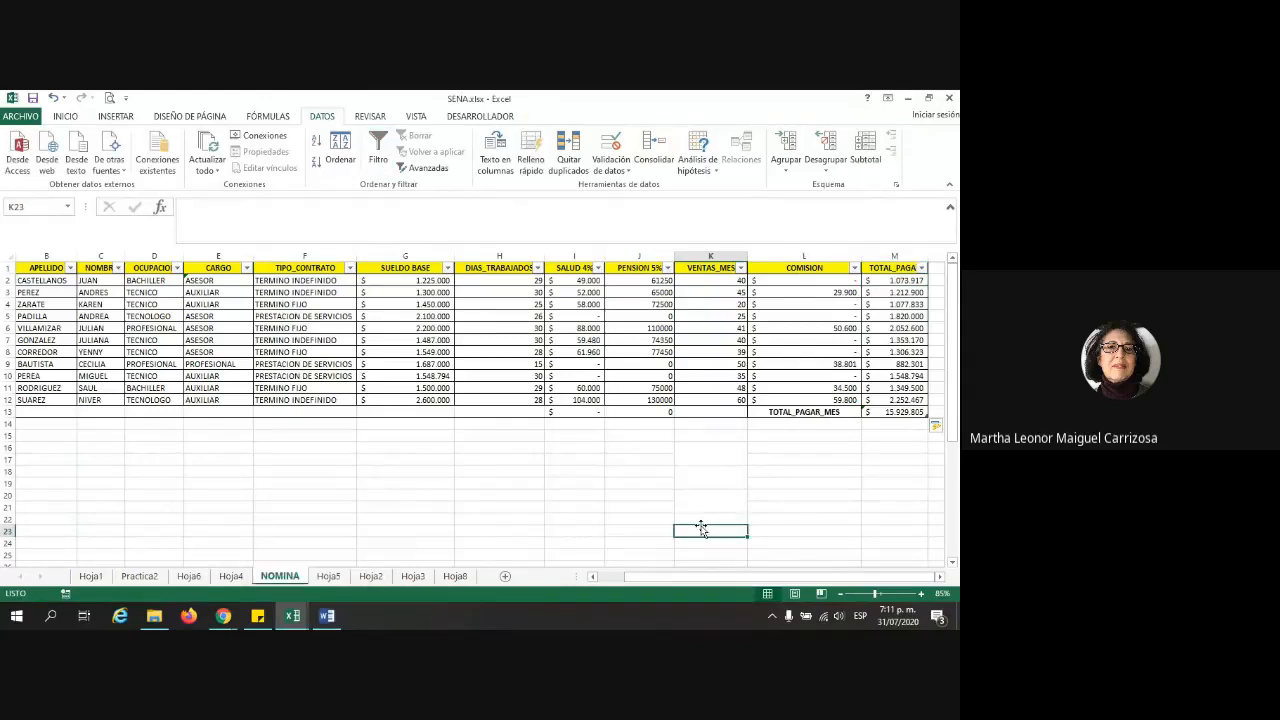
left_click(900, 280)
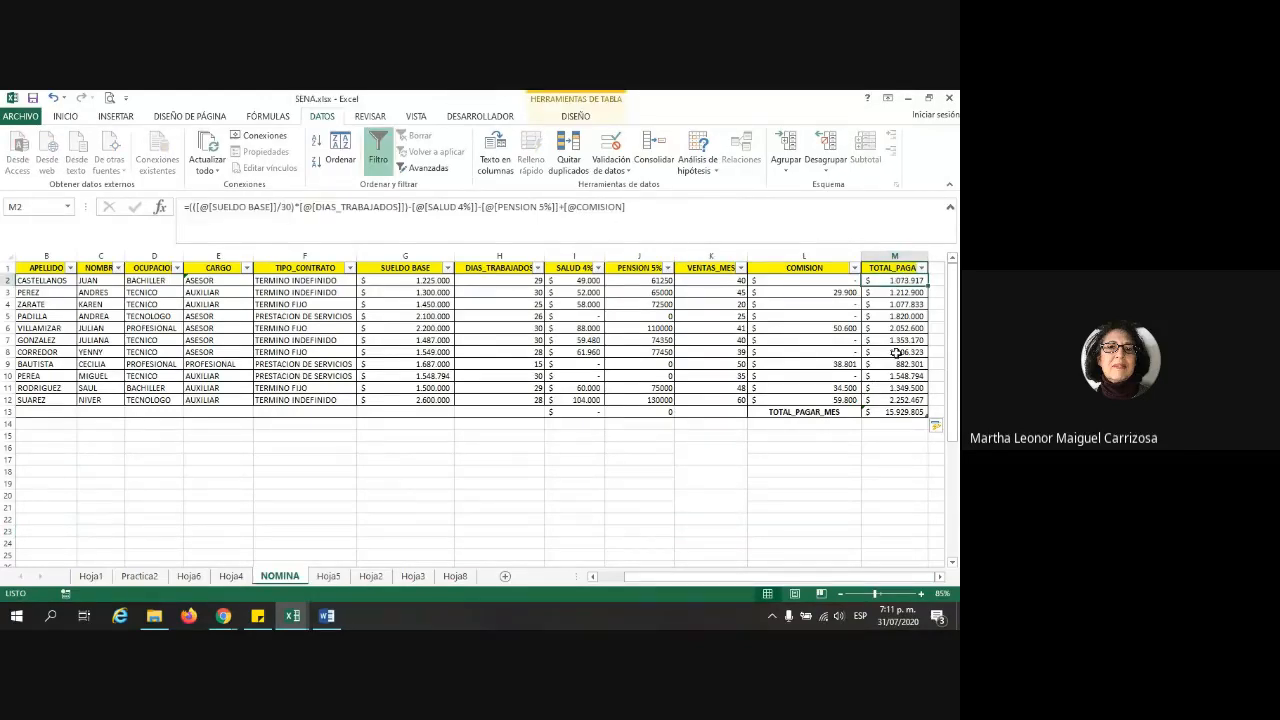
left_click_drag(482, 207, 555, 209)
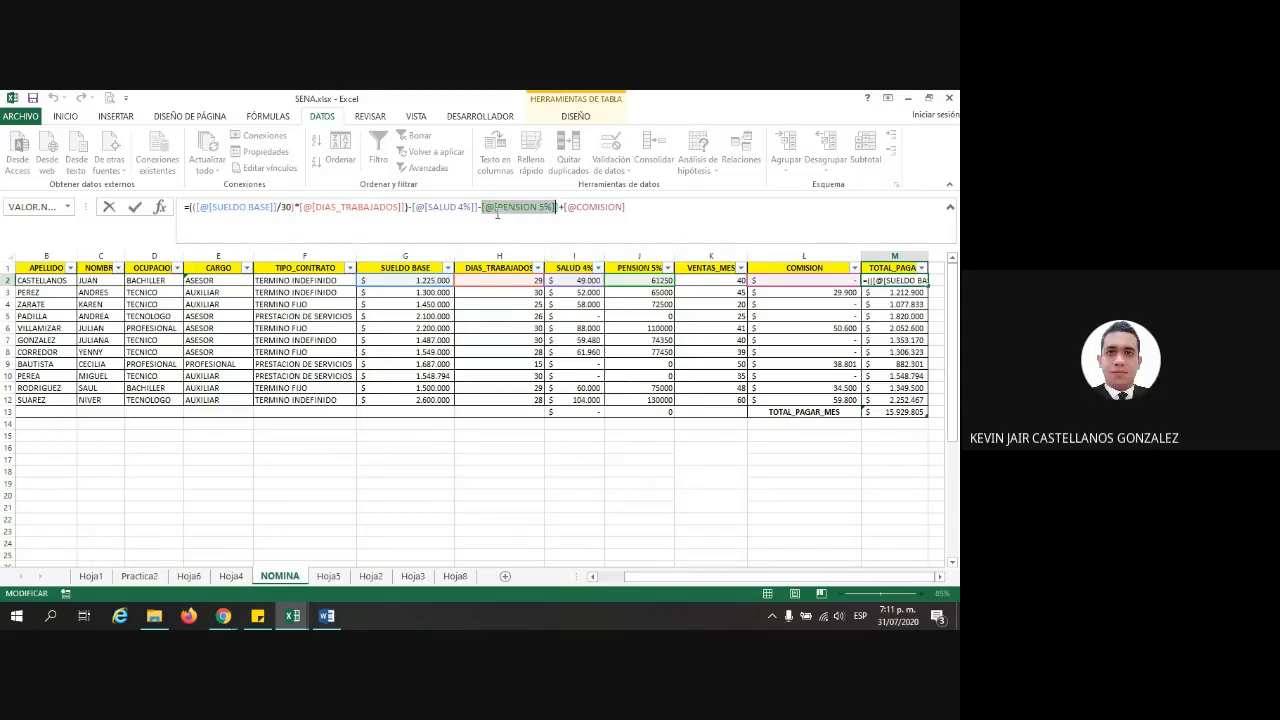
left_click_drag(482, 208, 548, 210)
left_click(458, 483)
key("Escape")
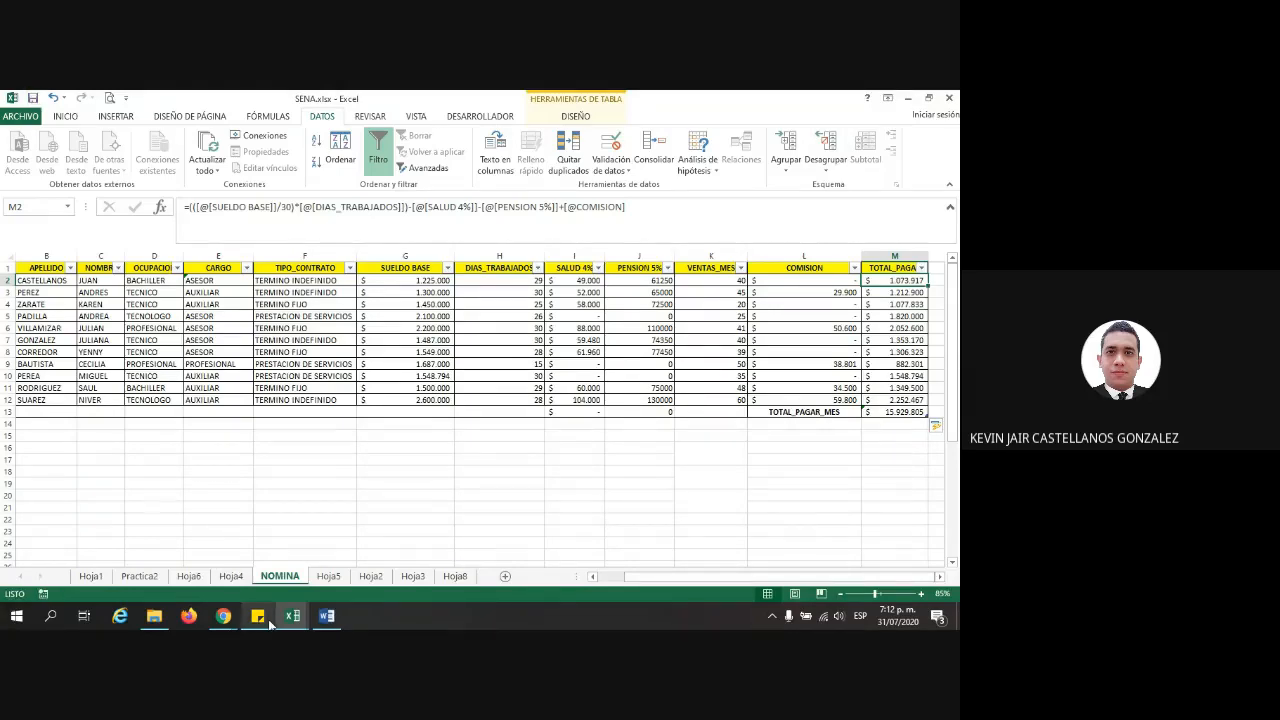
Switch to the Sena_Excel básico.xlsx workbook and enter 19/01/1939 as the first Fecha afiliación in A6 of Hoja2
mouse_move(292, 615)
left_click(234, 554)
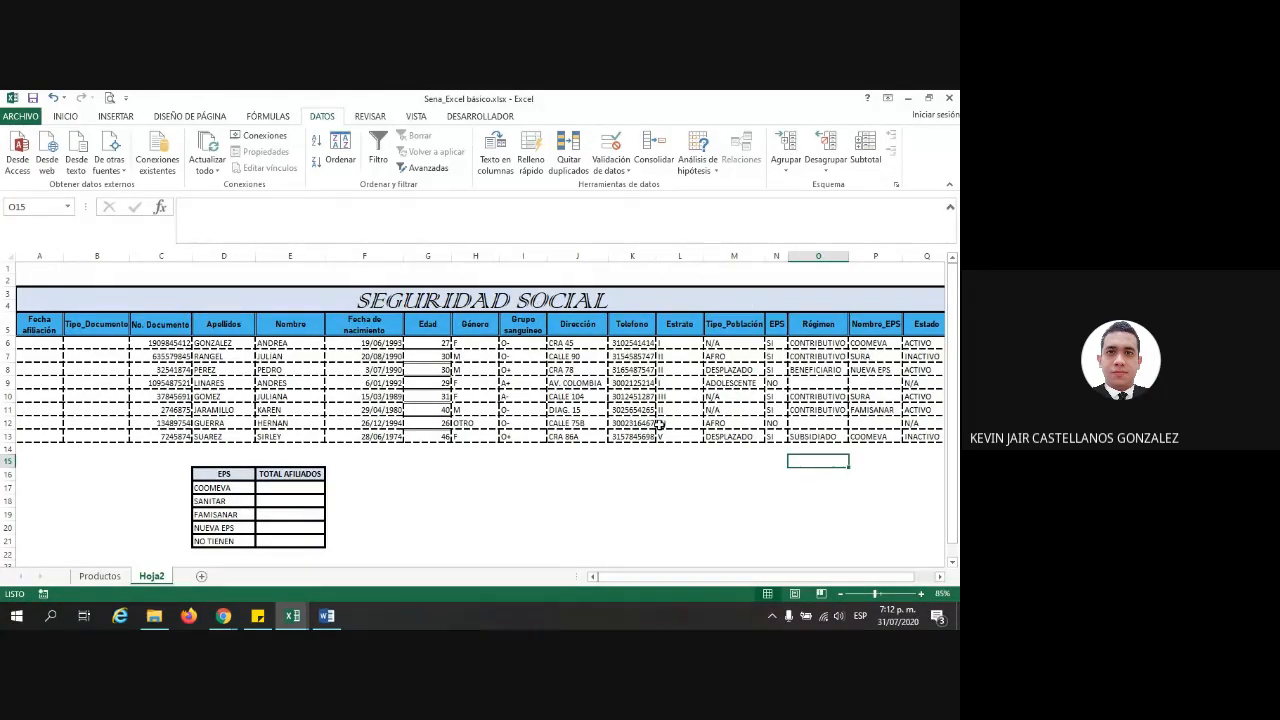
left_click_drag(45, 347, 38, 449)
left_click(555, 527)
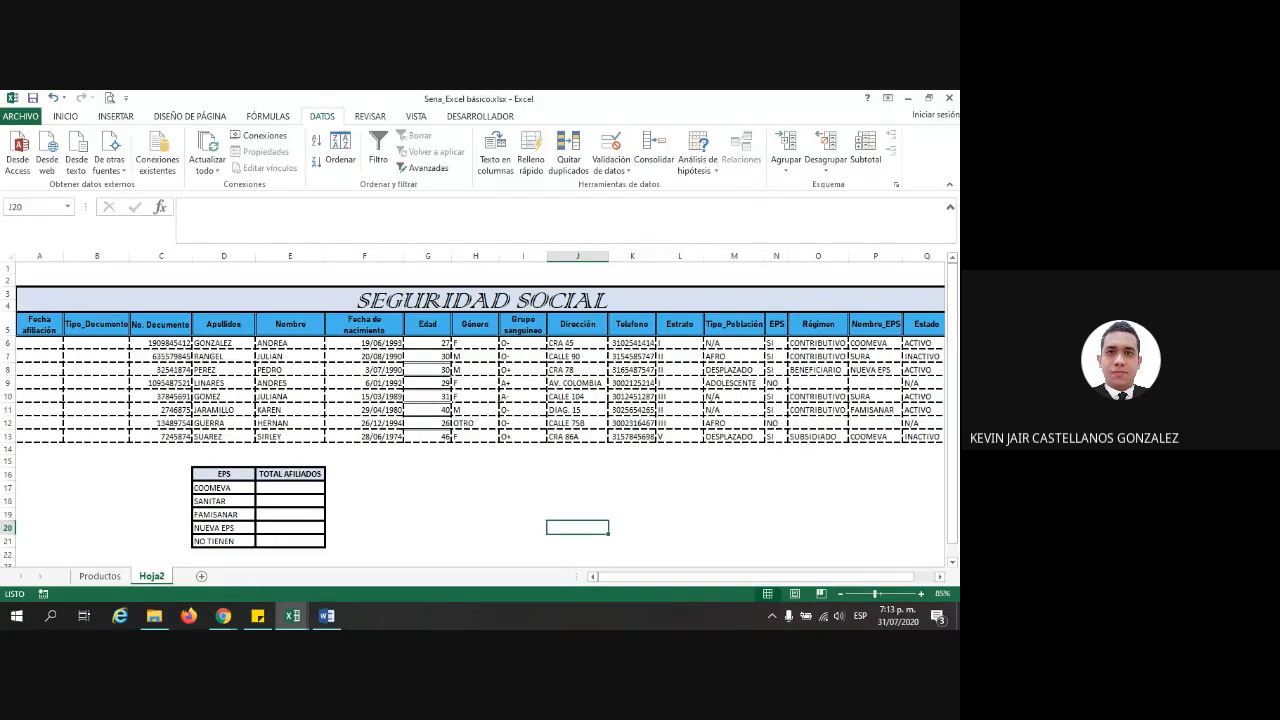
left_click(35, 343)
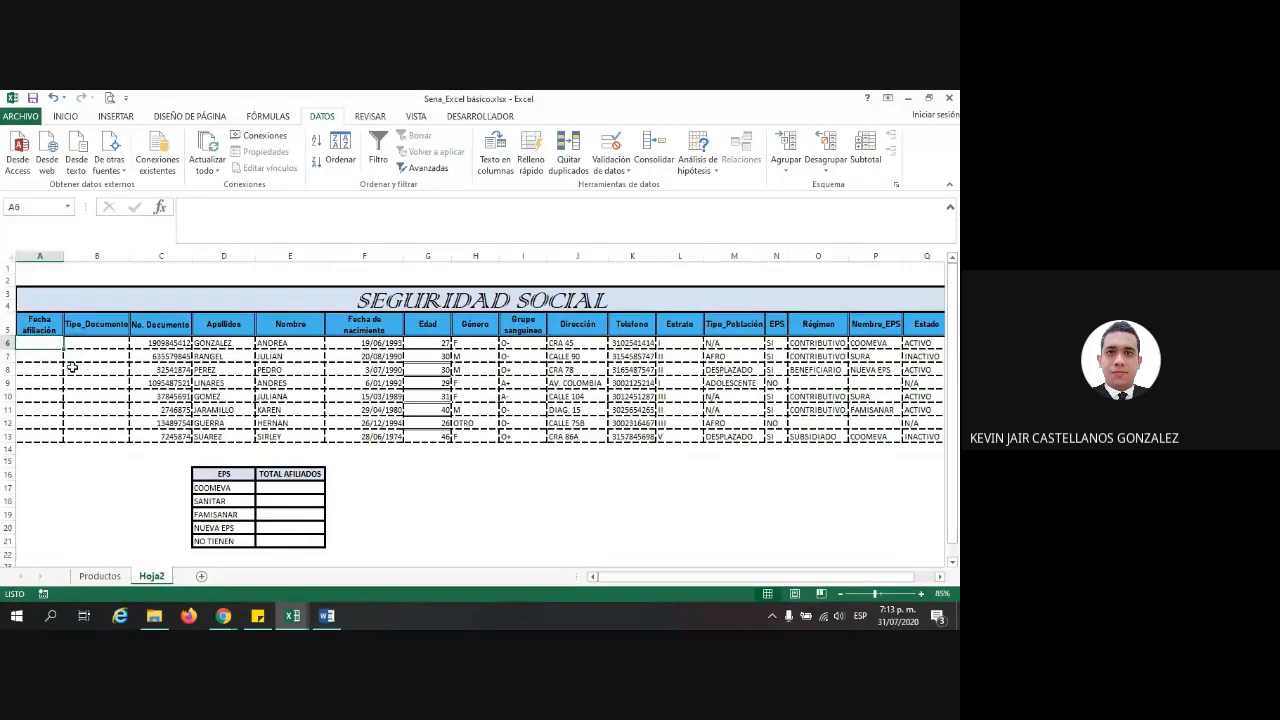
type("19")
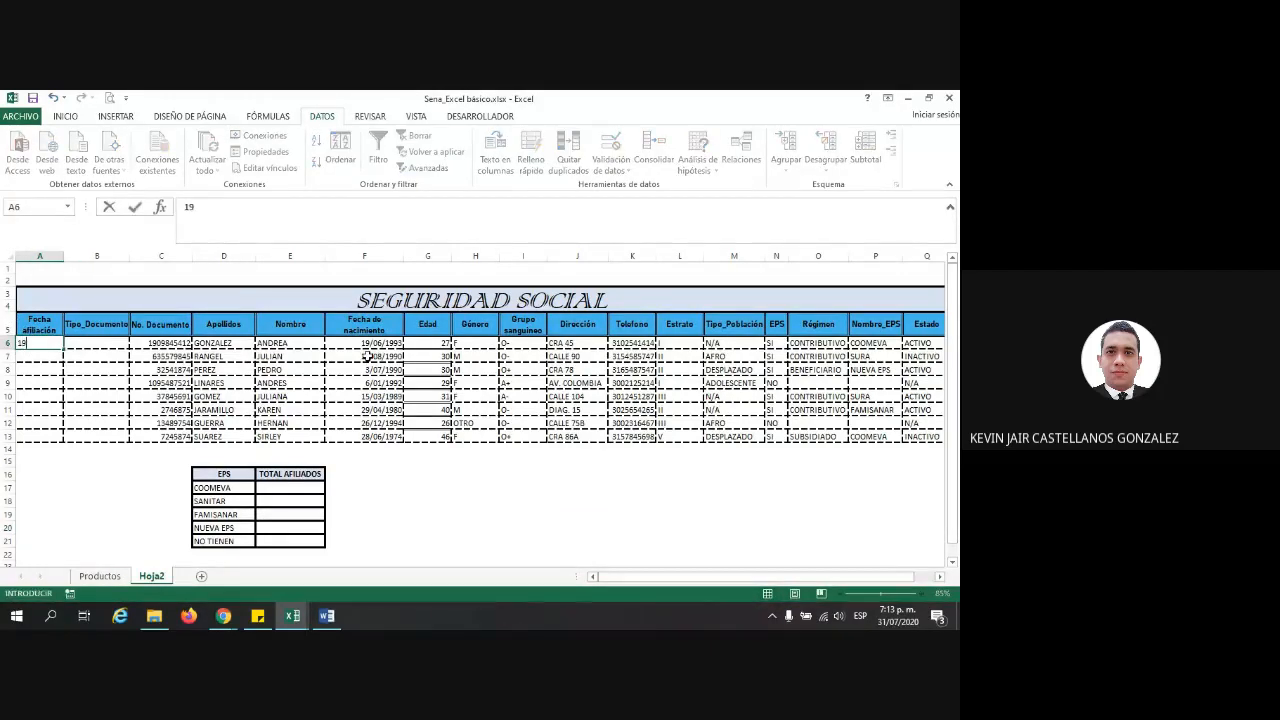
type("/01/1939")
key("Return")
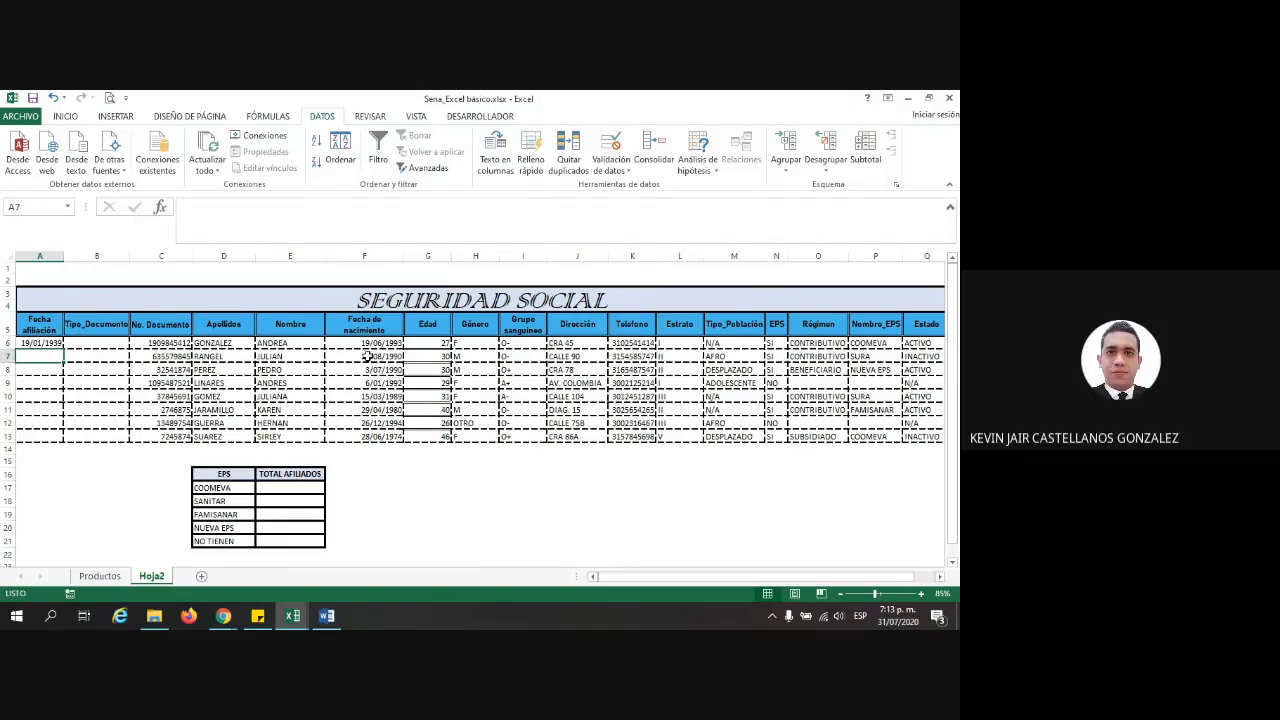
Correct the year of the Fecha afiliación in A6 to 1993
left_click(44, 343)
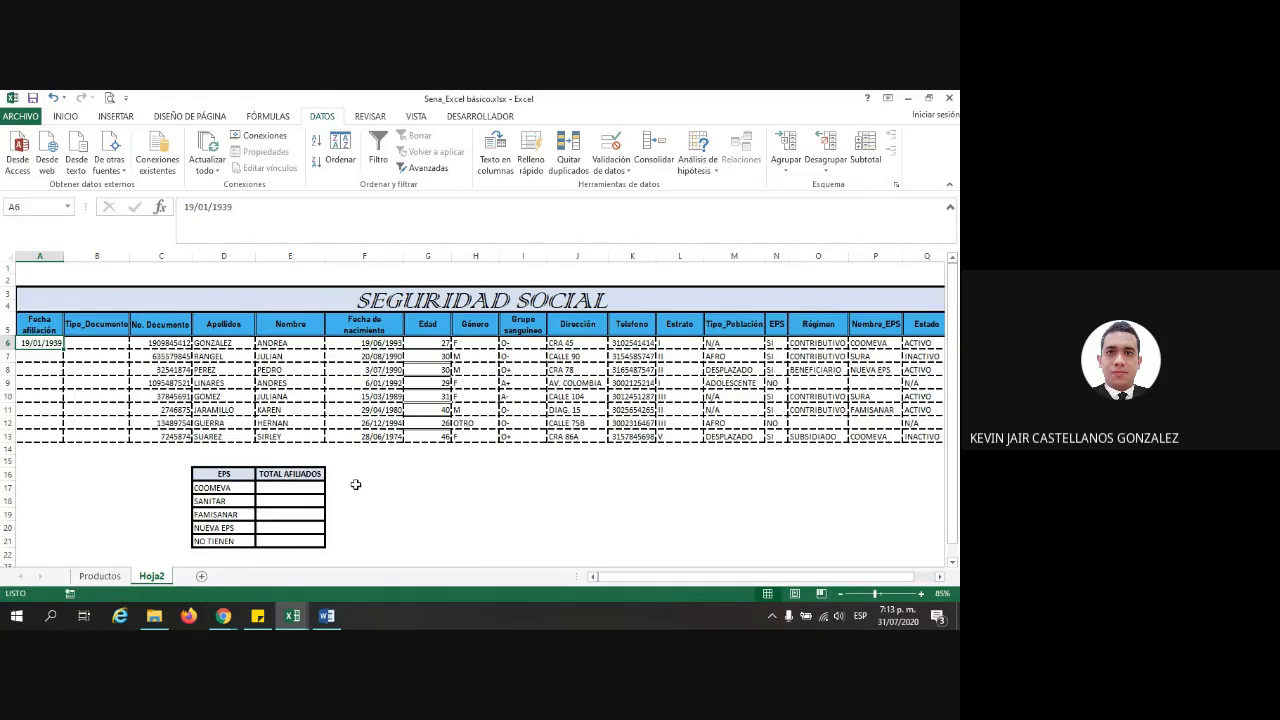
double_click(55, 342)
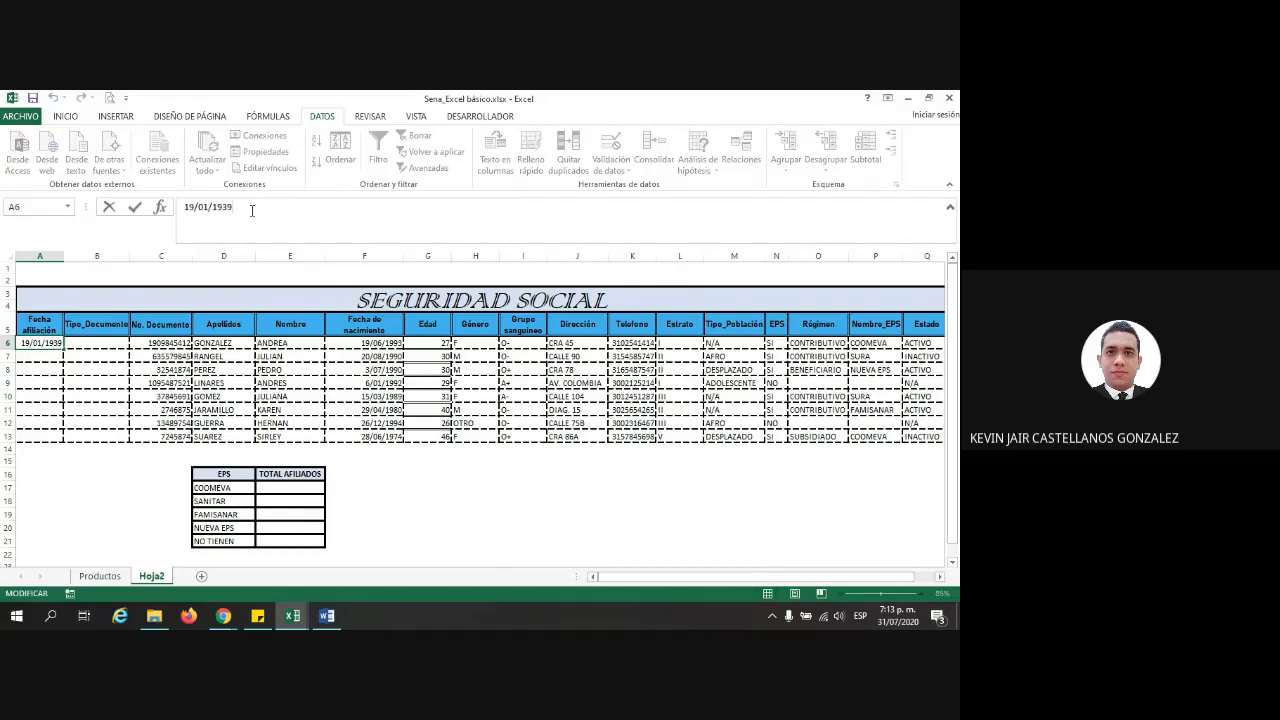
key("BackSpace")
key("BackSpace")
type("93")
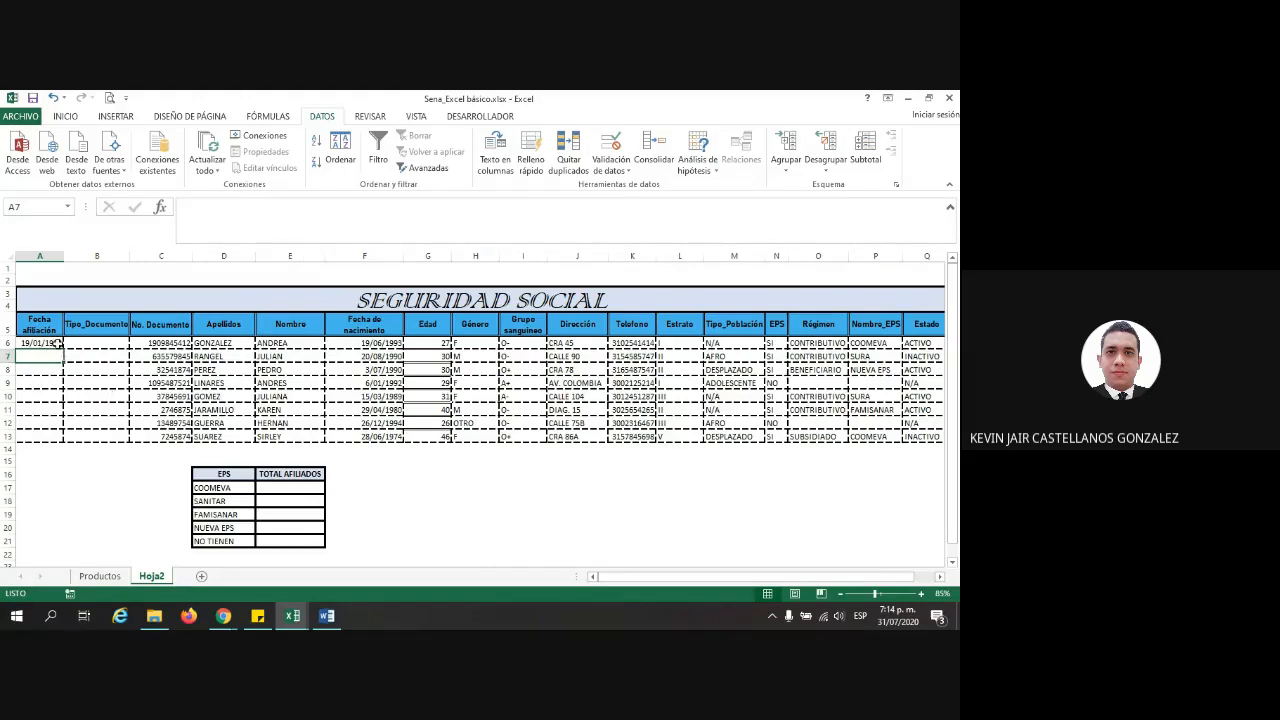
left_click(57, 343)
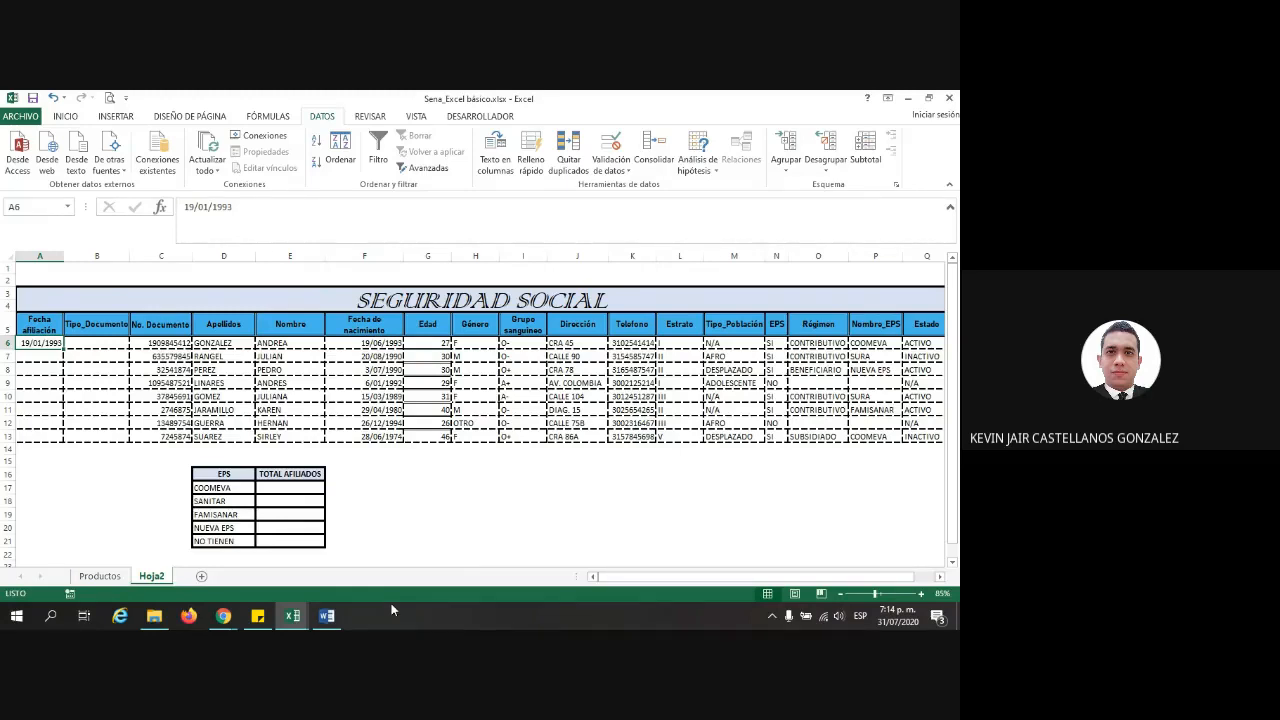
Clear the date from the Fecha afiliación column, leaving cells A6:A13 selected
left_click(118, 486)
left_click_drag(23, 339, 30, 438)
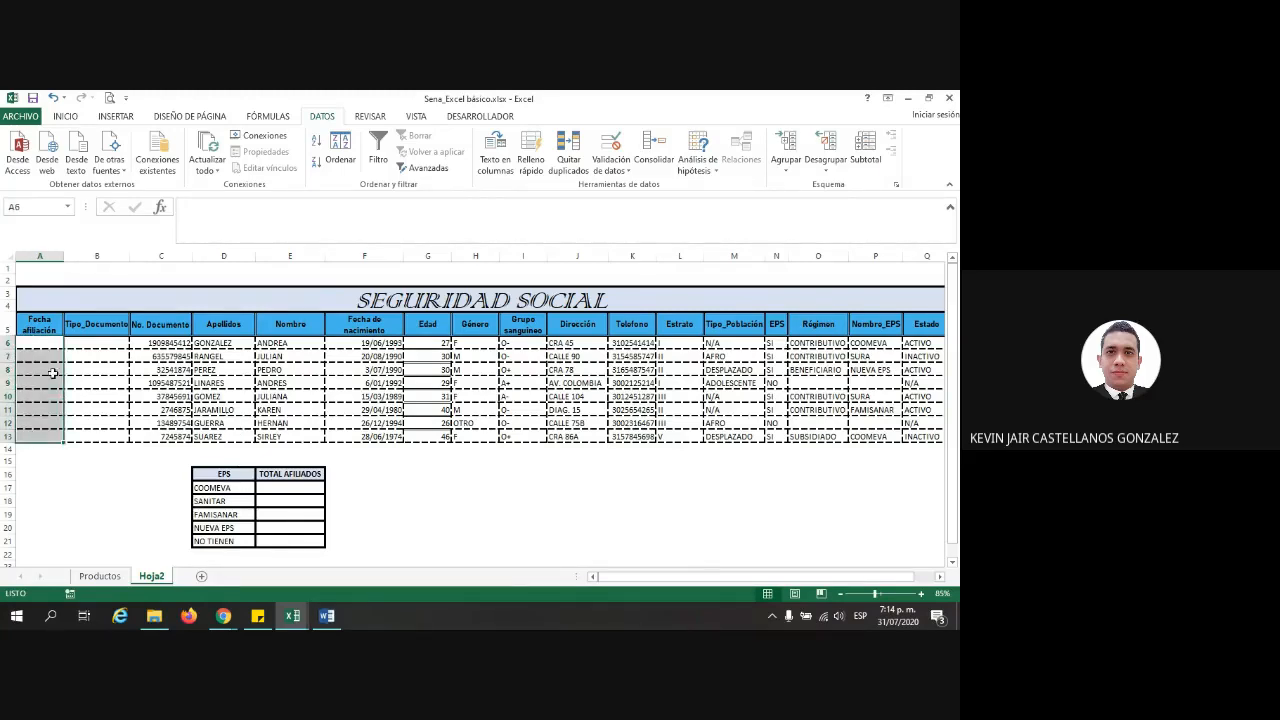
left_click(617, 172)
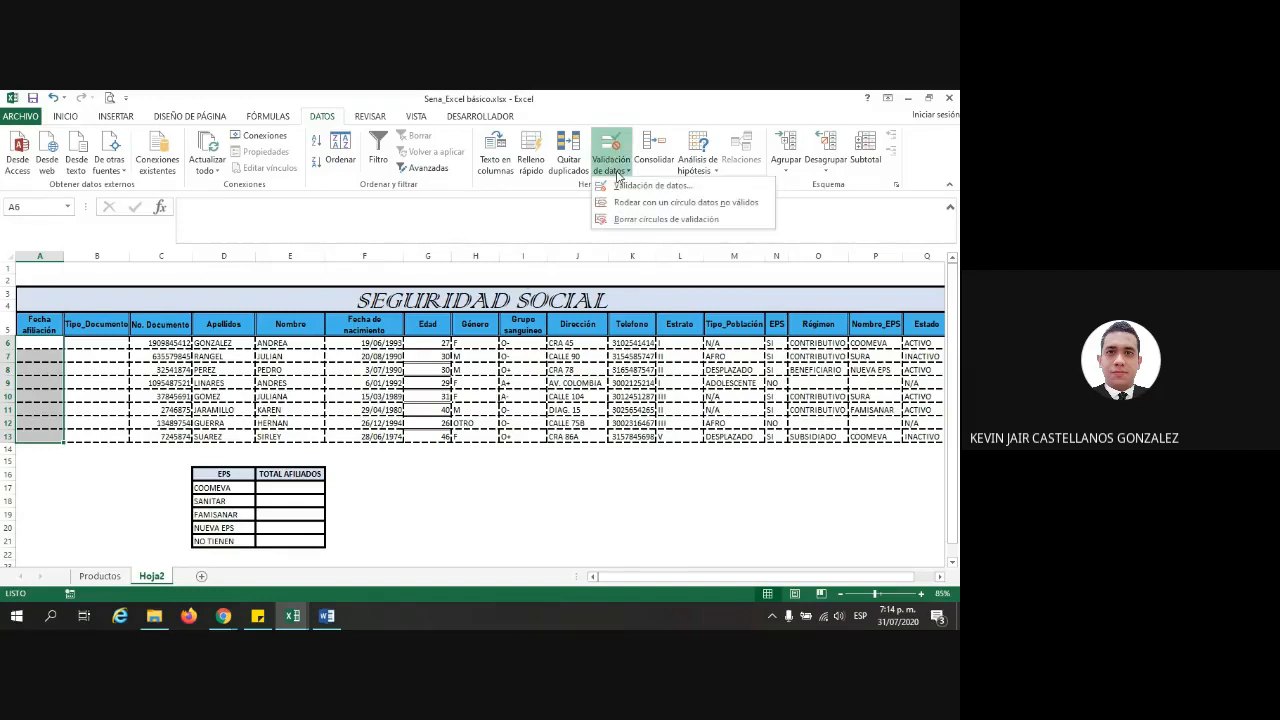
left_click(634, 192)
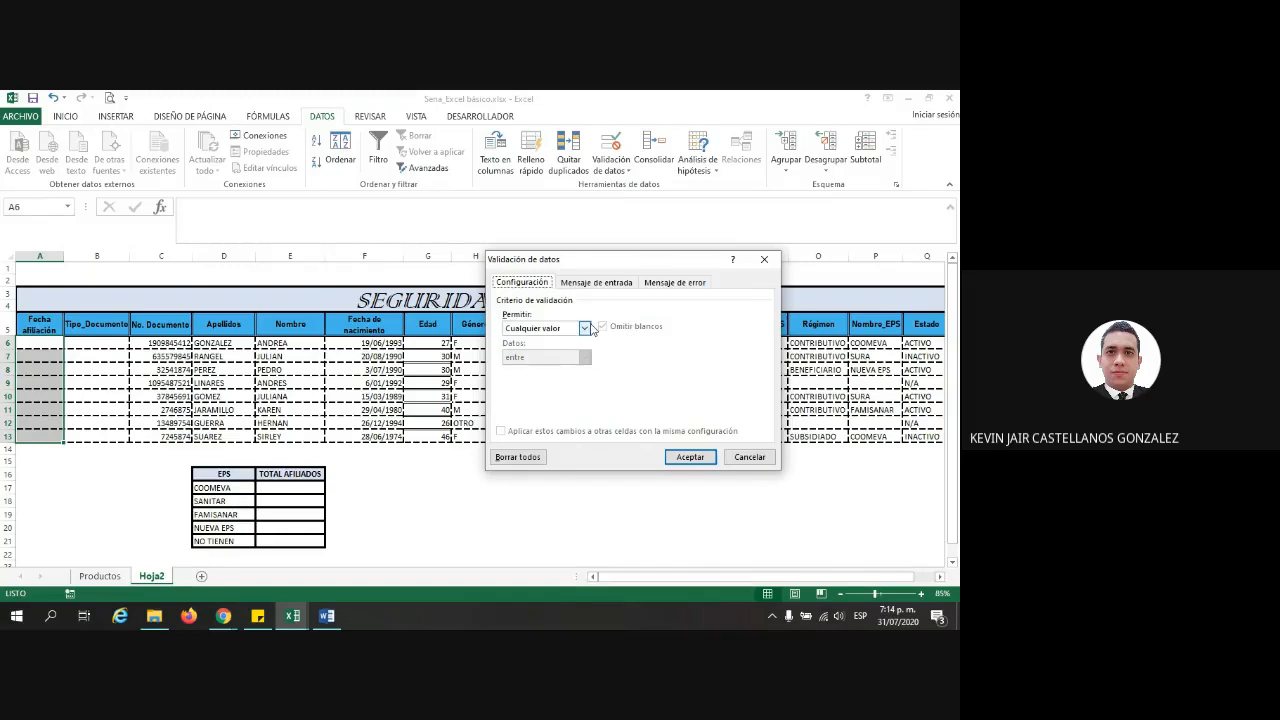
left_click(585, 328)
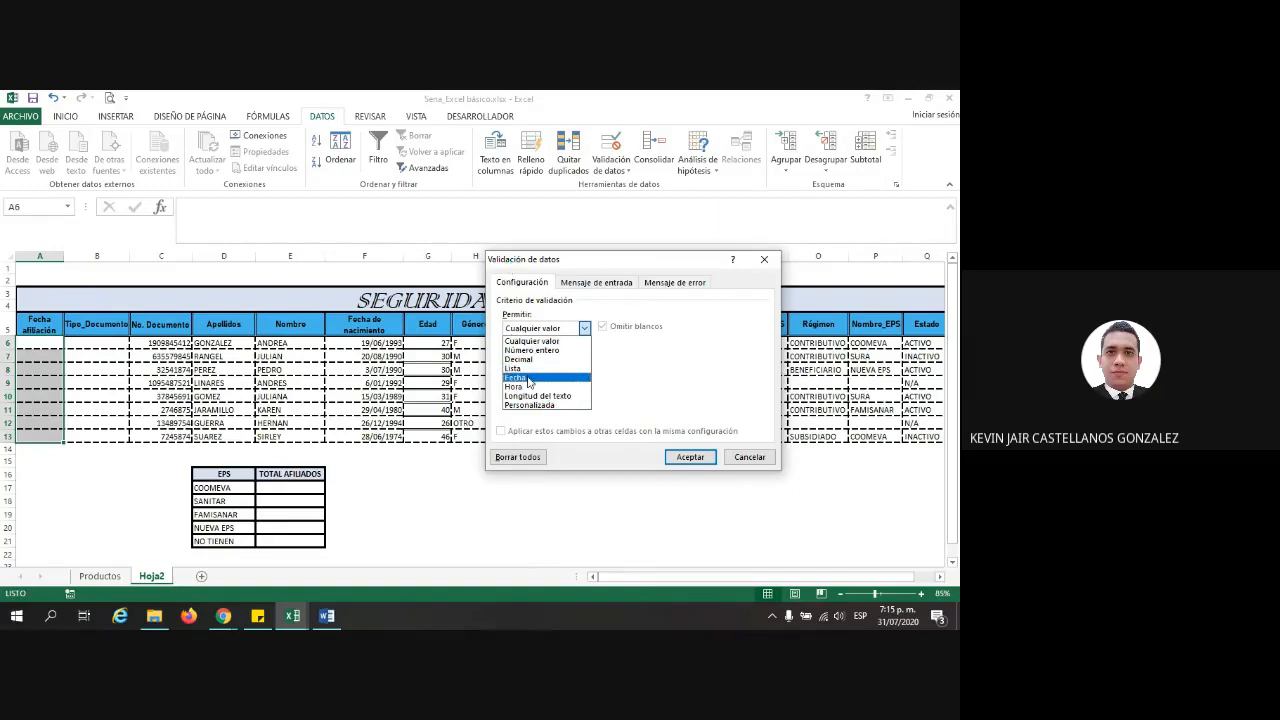
left_click(529, 379)
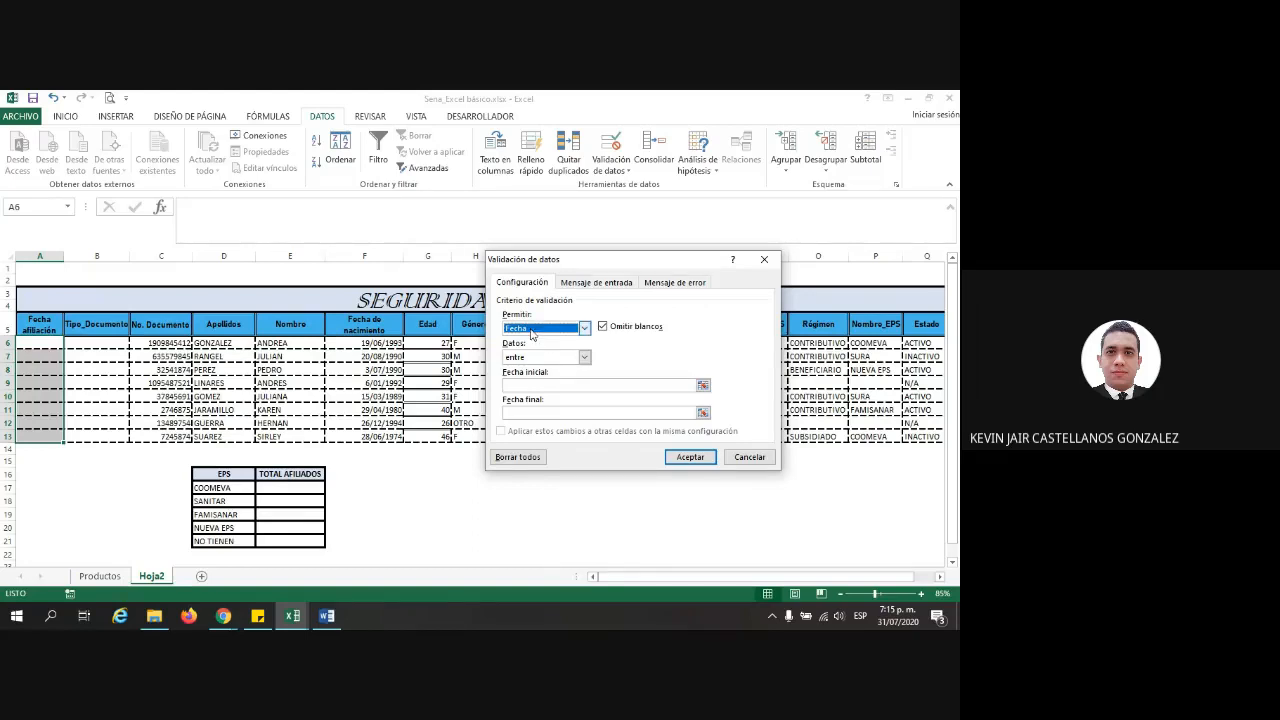
left_click(764, 259)
Enter the reference date 20/02/1994 in cell I18
left_click(522, 500)
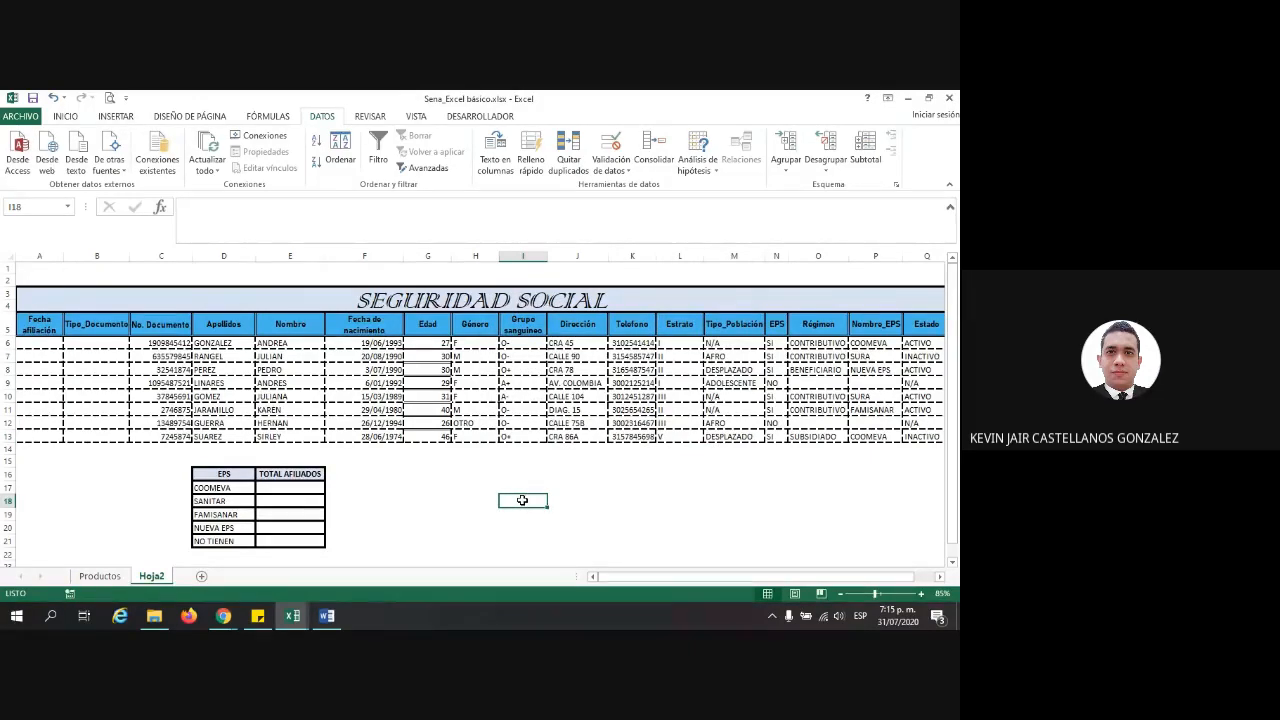
type("20/")
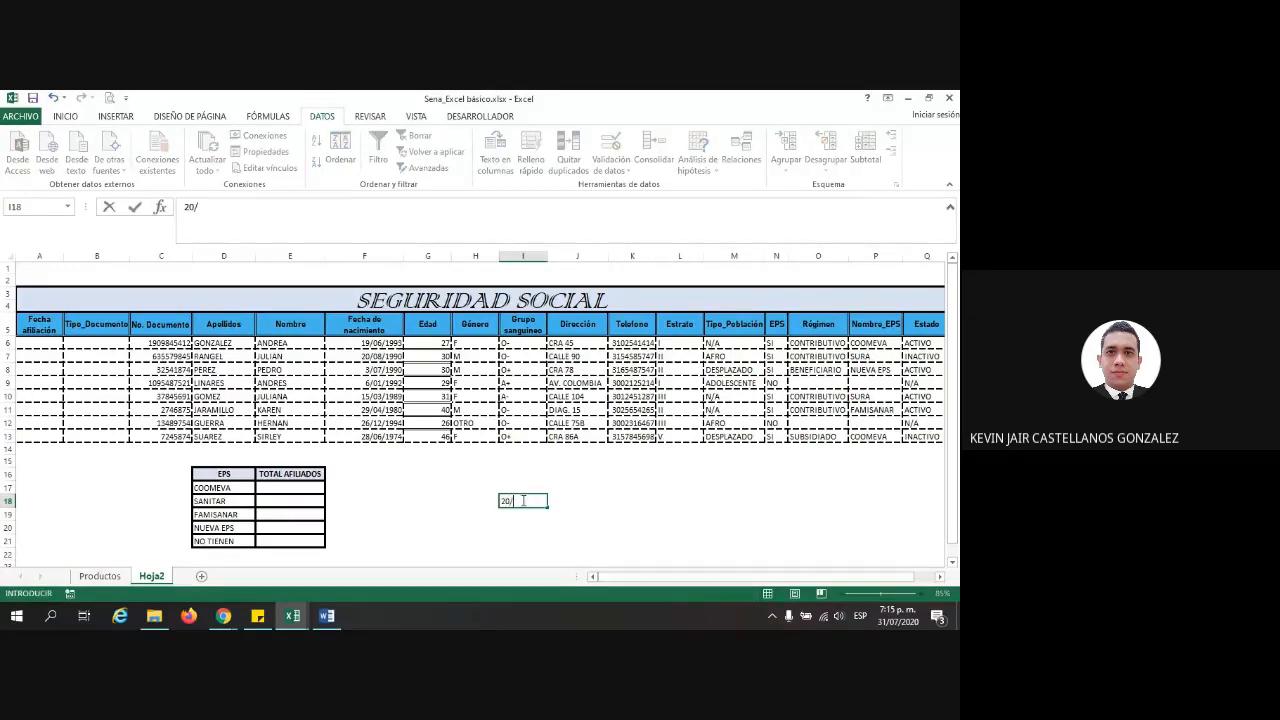
type("02/1994")
left_click(623, 512)
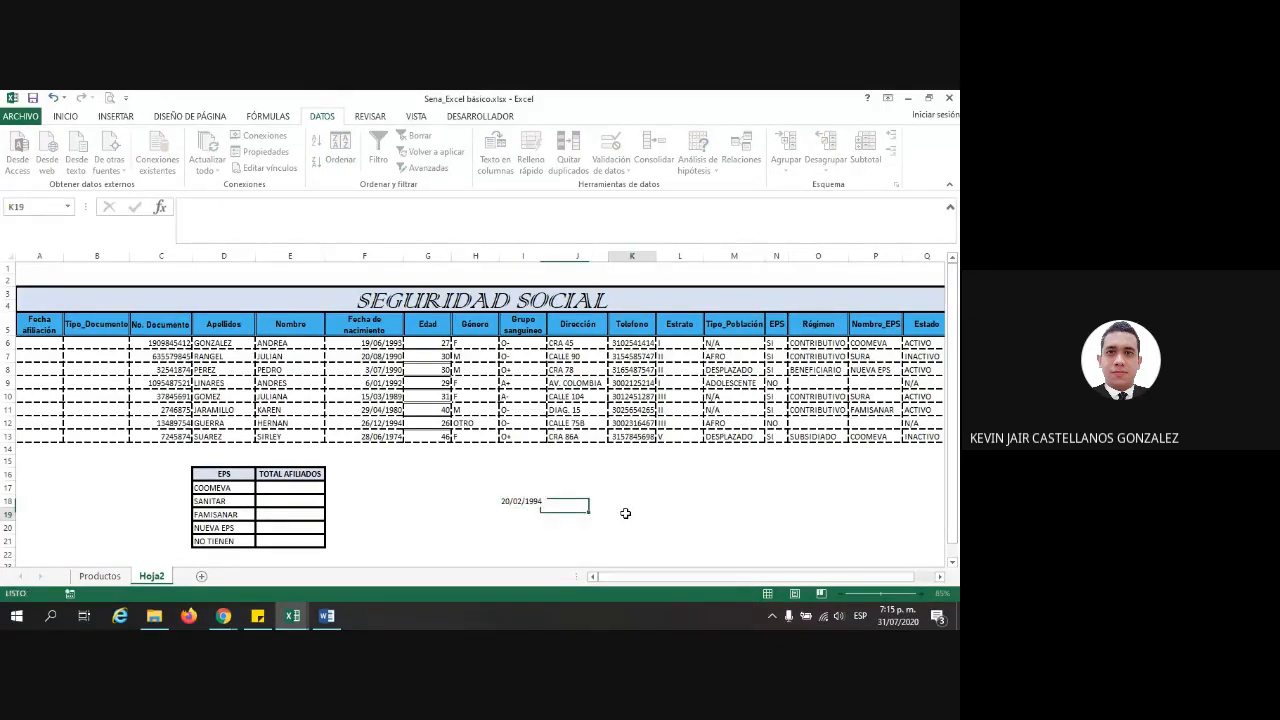
left_click(537, 501)
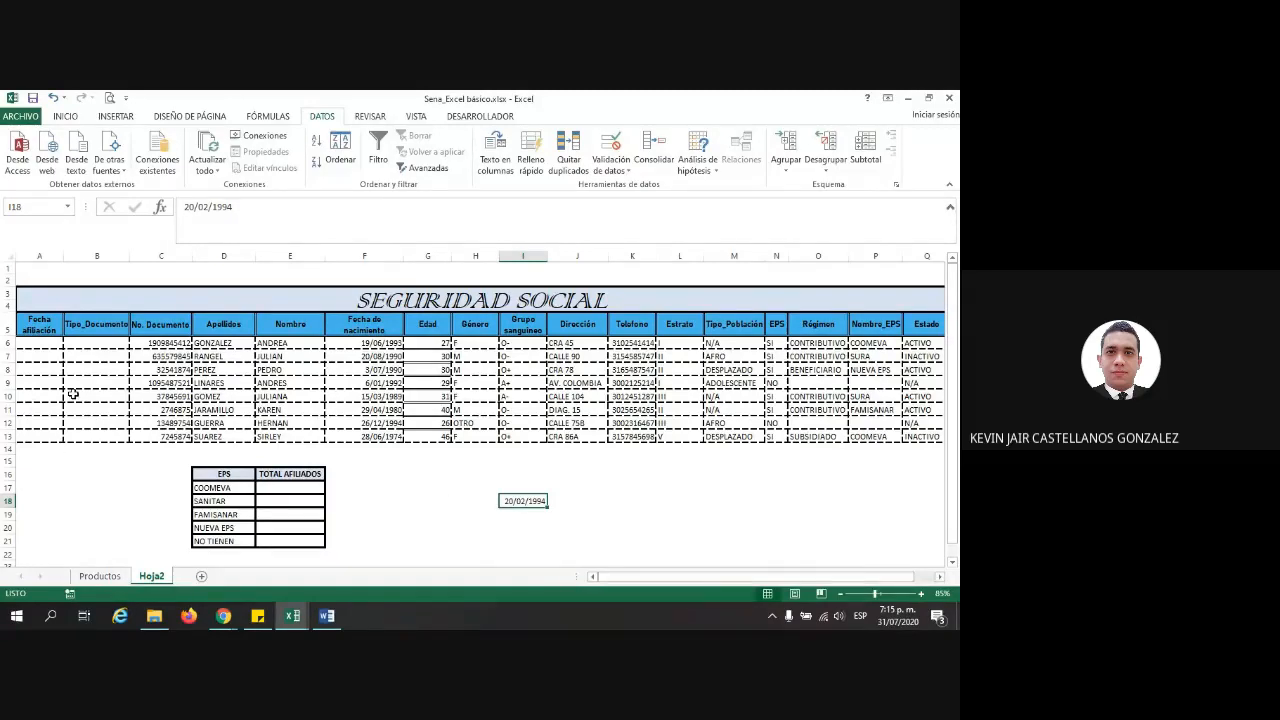
Start a data validation rule for A6:A13 that allows Fecha values with the condition "mayor o igual que"
left_click_drag(50, 343, 54, 437)
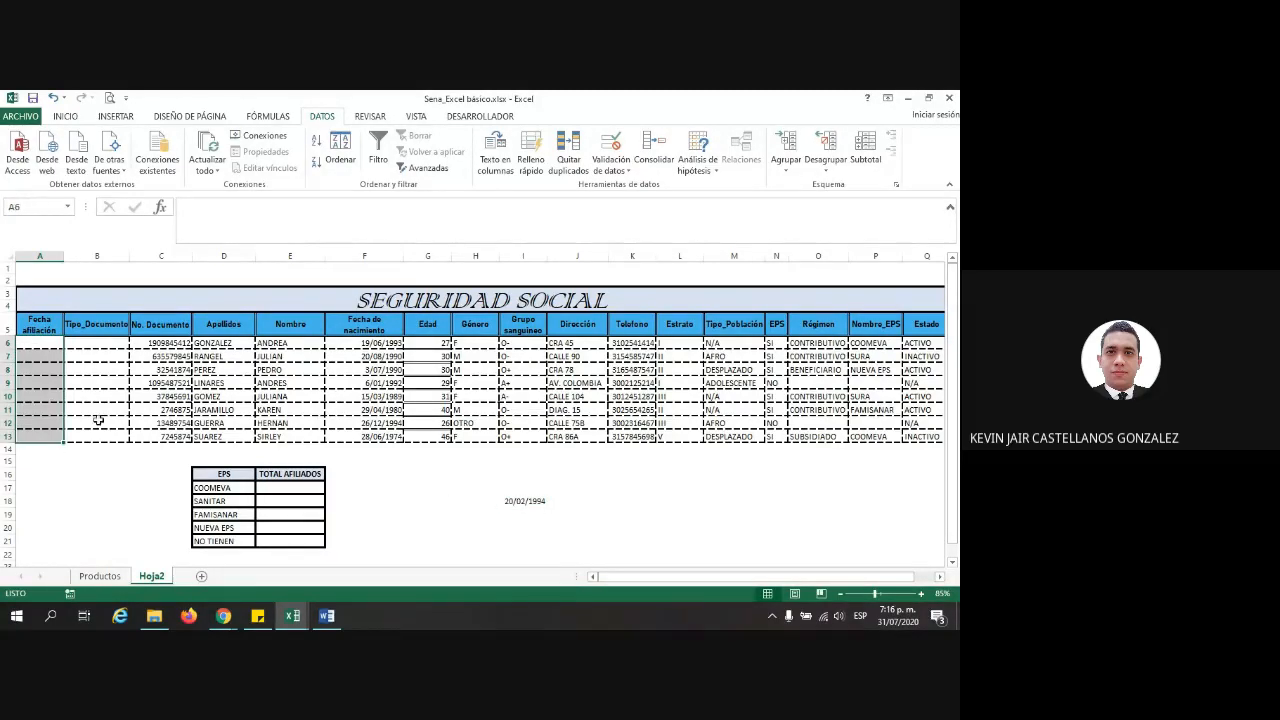
left_click(611, 166)
left_click(632, 186)
left_click(584, 328)
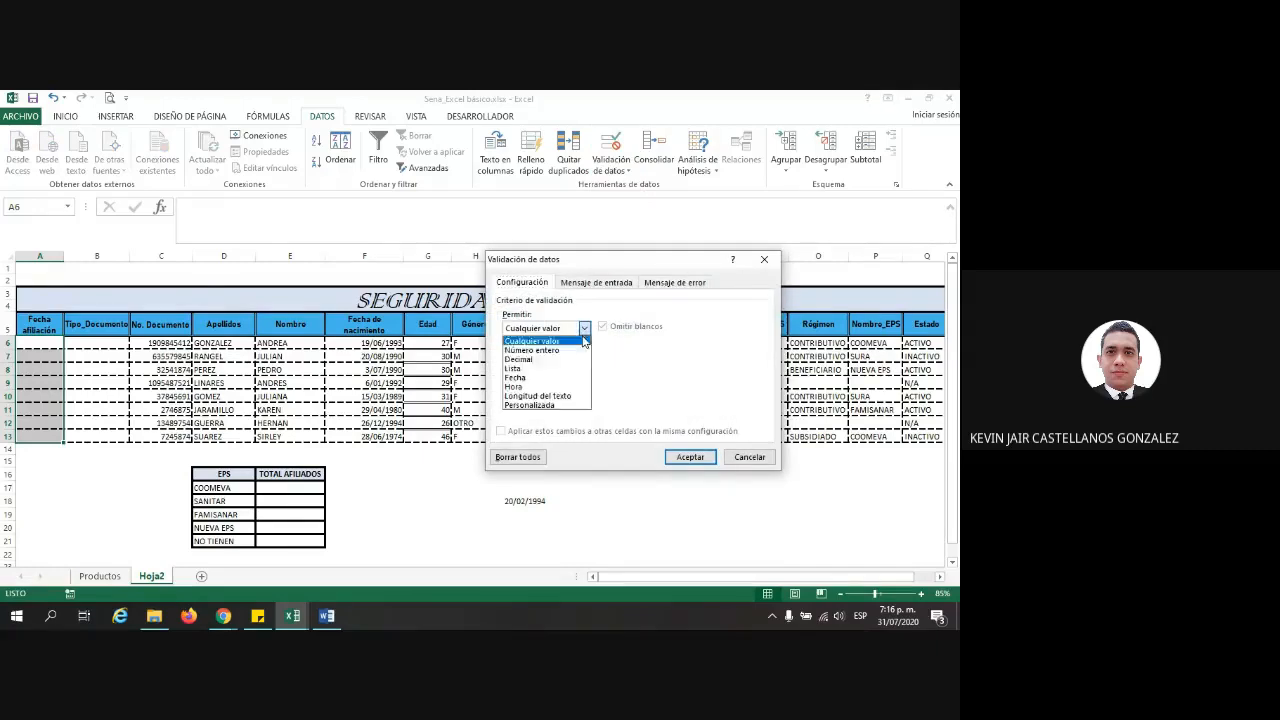
left_click(545, 388)
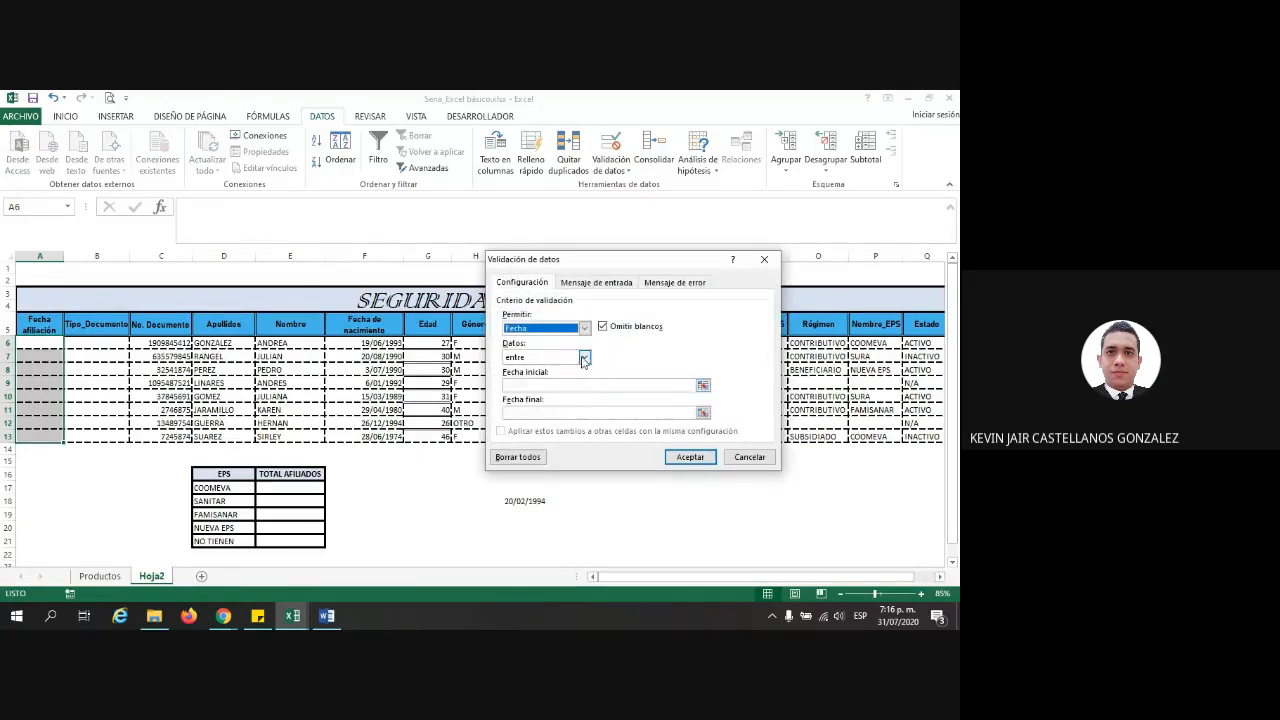
left_click(584, 358)
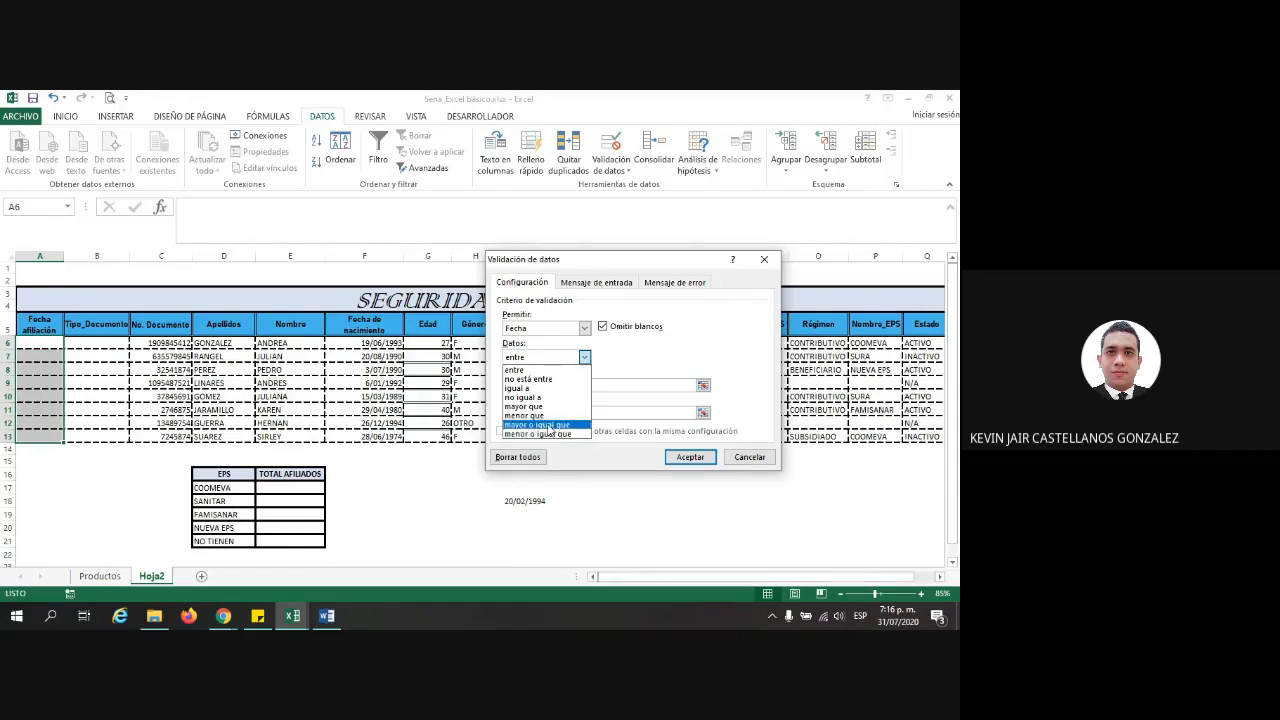
left_click(546, 426)
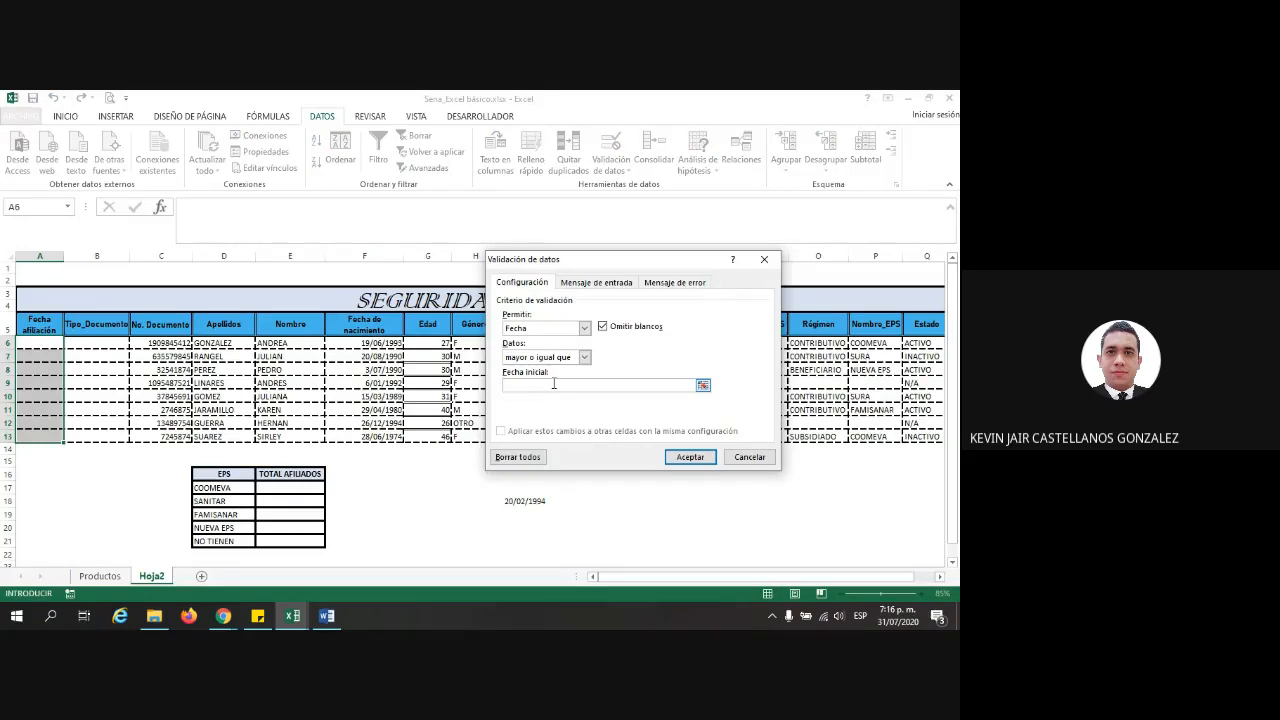
left_click(585, 358)
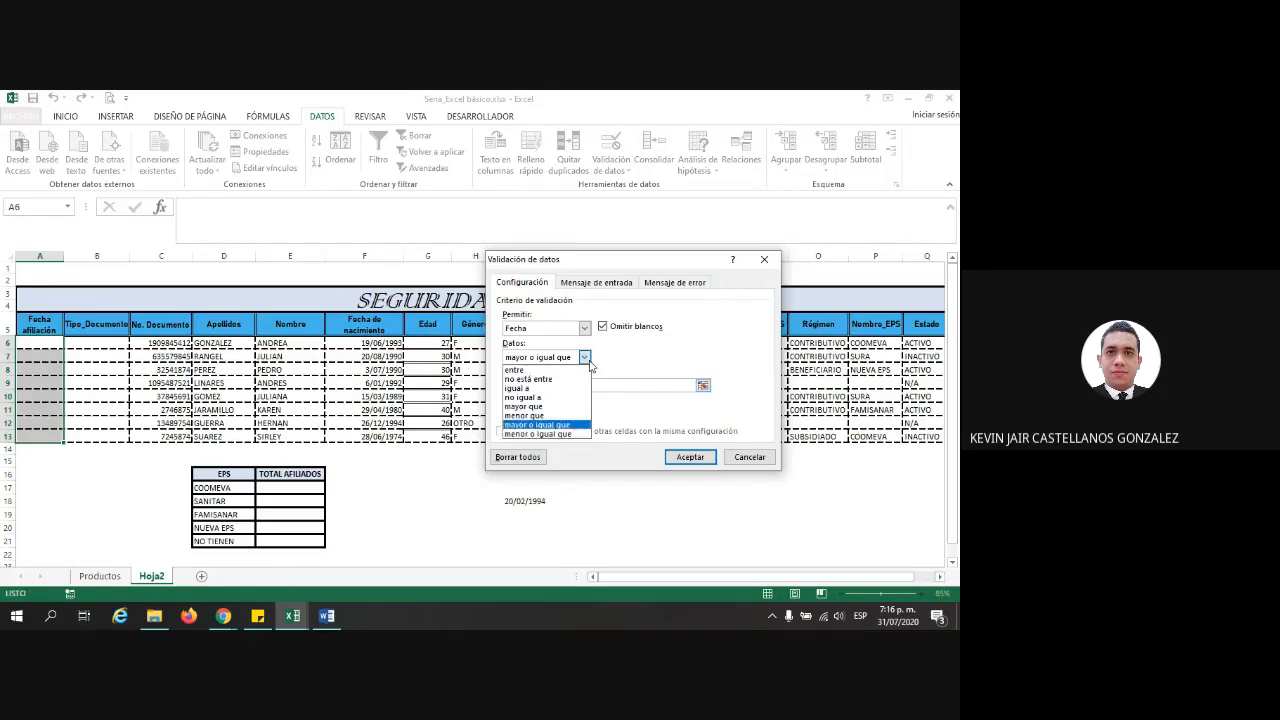
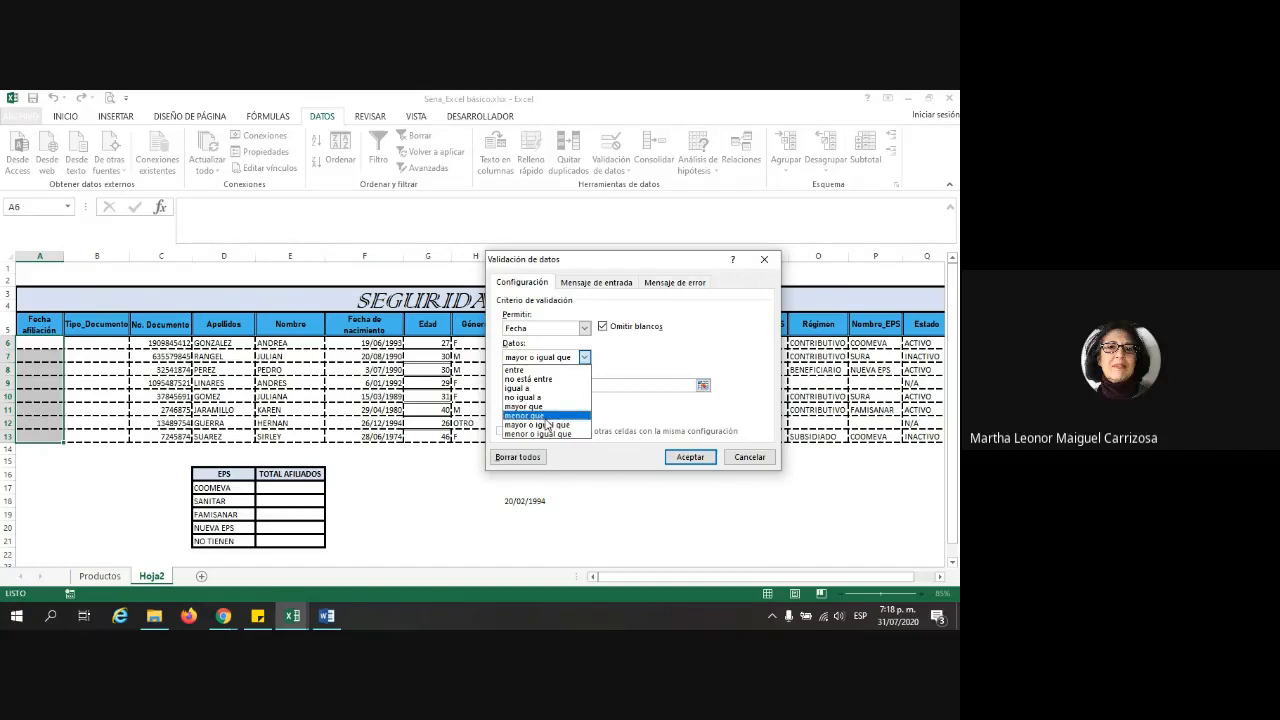
left_click(548, 424)
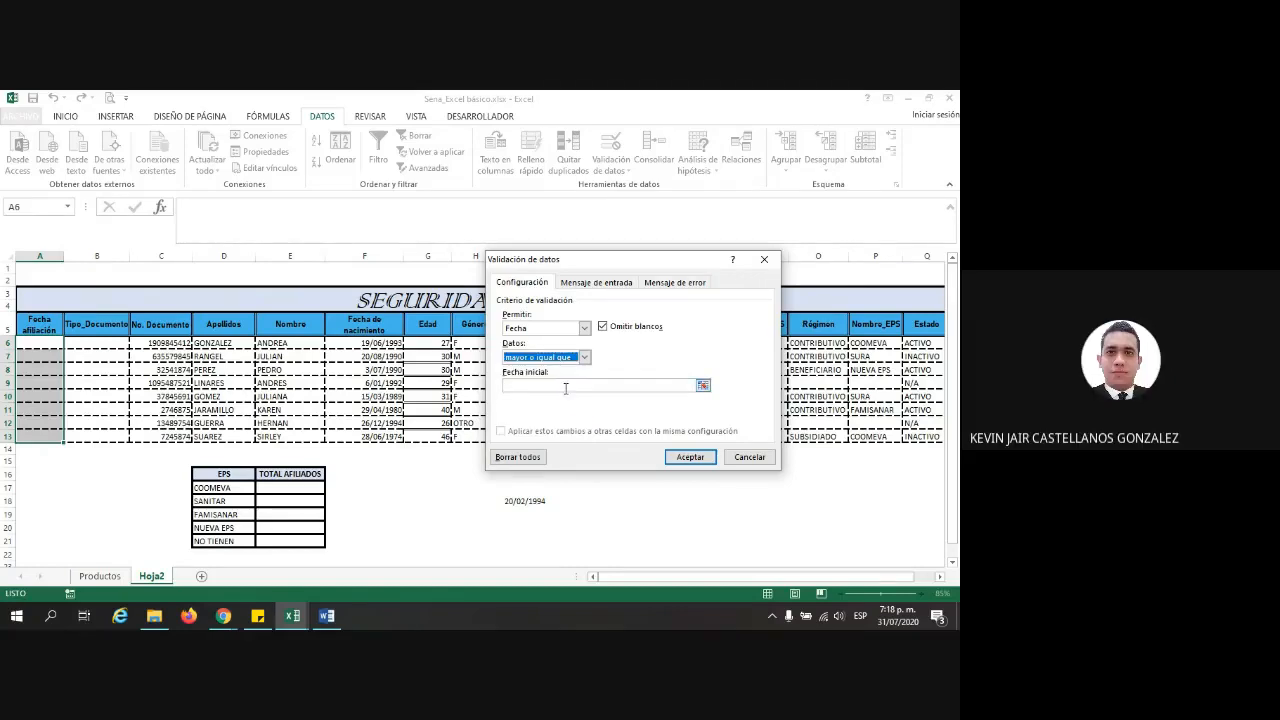
Set the rule's Fecha inicial to 20/02/1994 and apply the validation
left_click(565, 386)
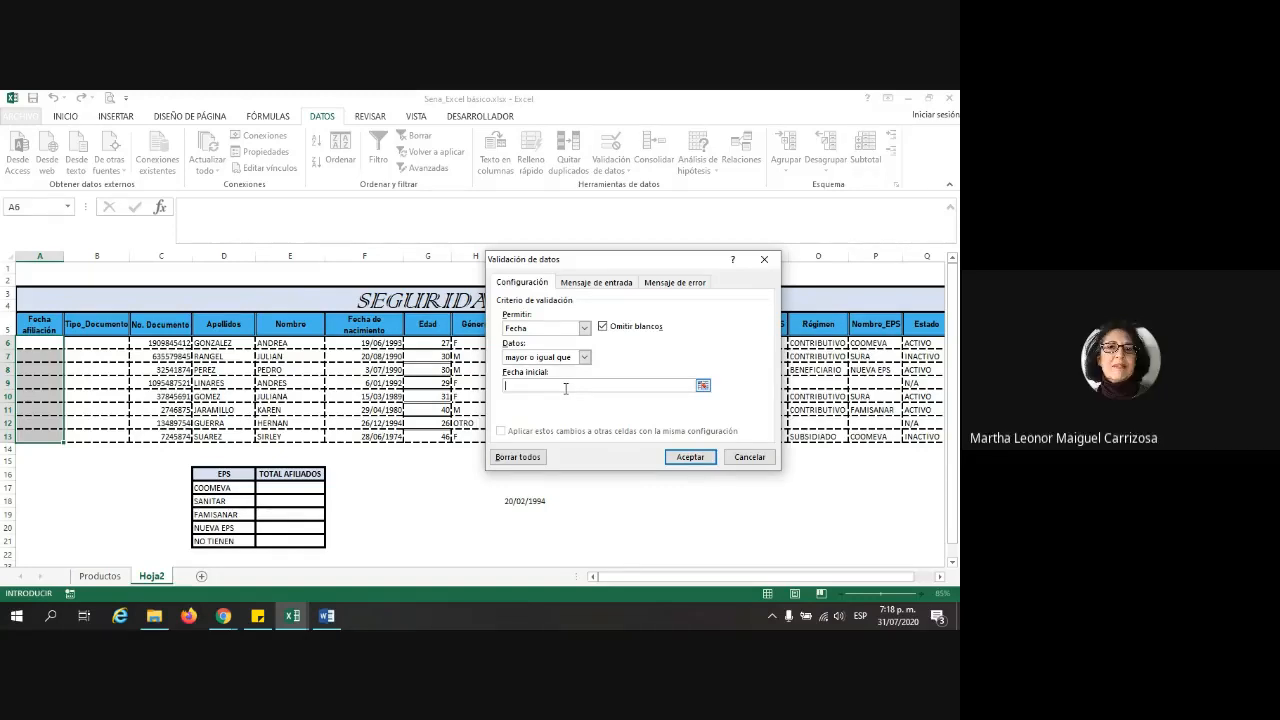
type("20/02/")
key("BackSpace")
key("BackSpace")
key("BackSpace")
key("BackSpace")
key("BackSpace")
key("BackSpace")
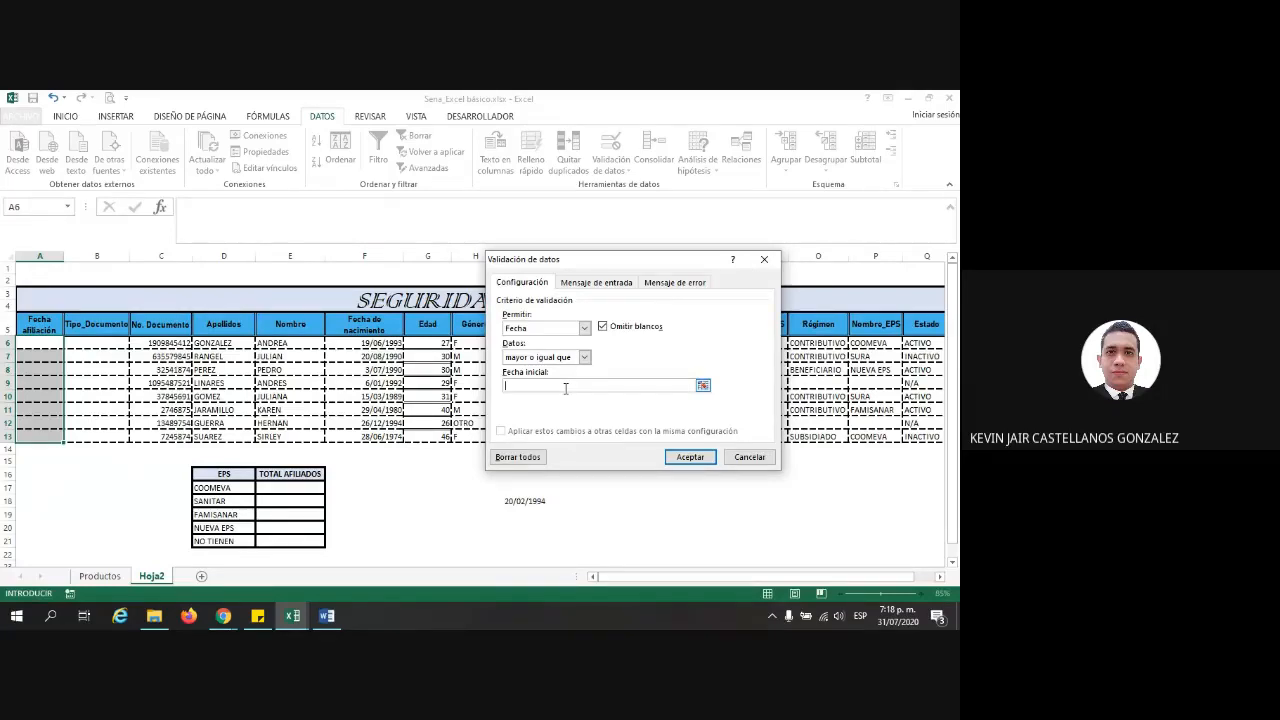
type("20/02/1994")
left_click(690, 457)
left_click(430, 484)
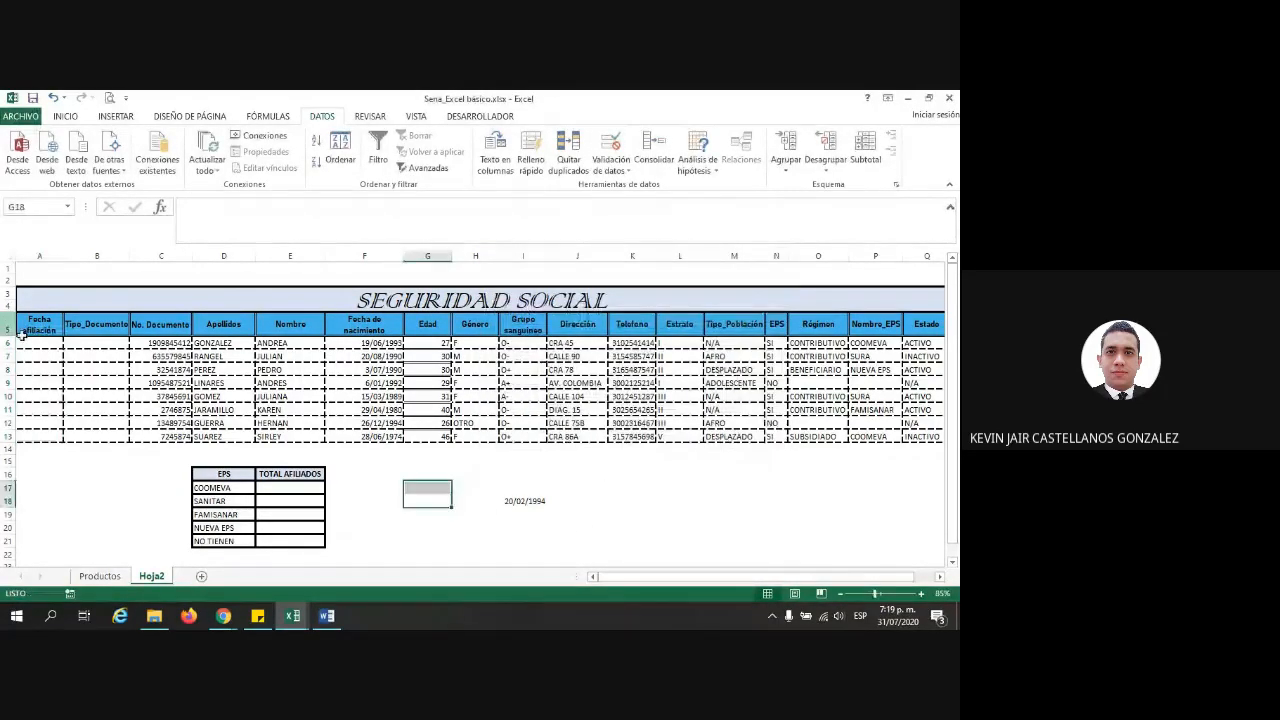
Enter 20/02/1994 as the Fecha afiliación in cell A6
left_click(42, 342)
type("20")
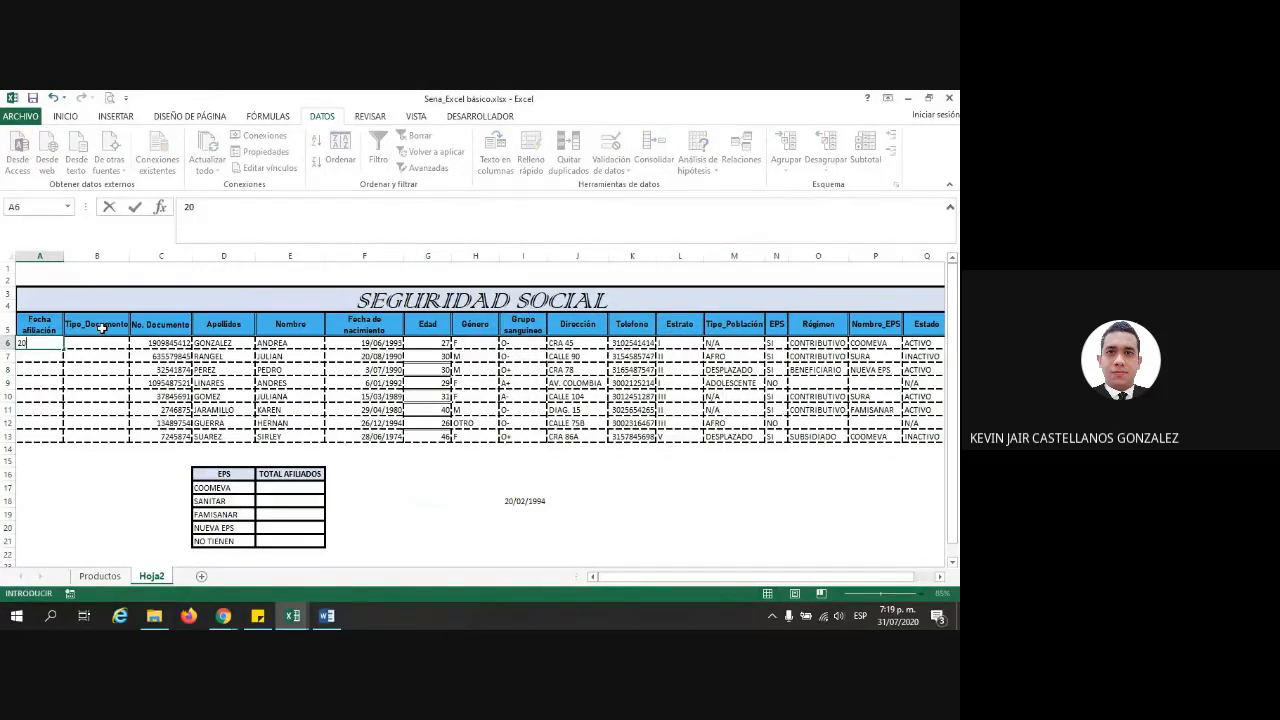
type("/02/1994")
key("Return")
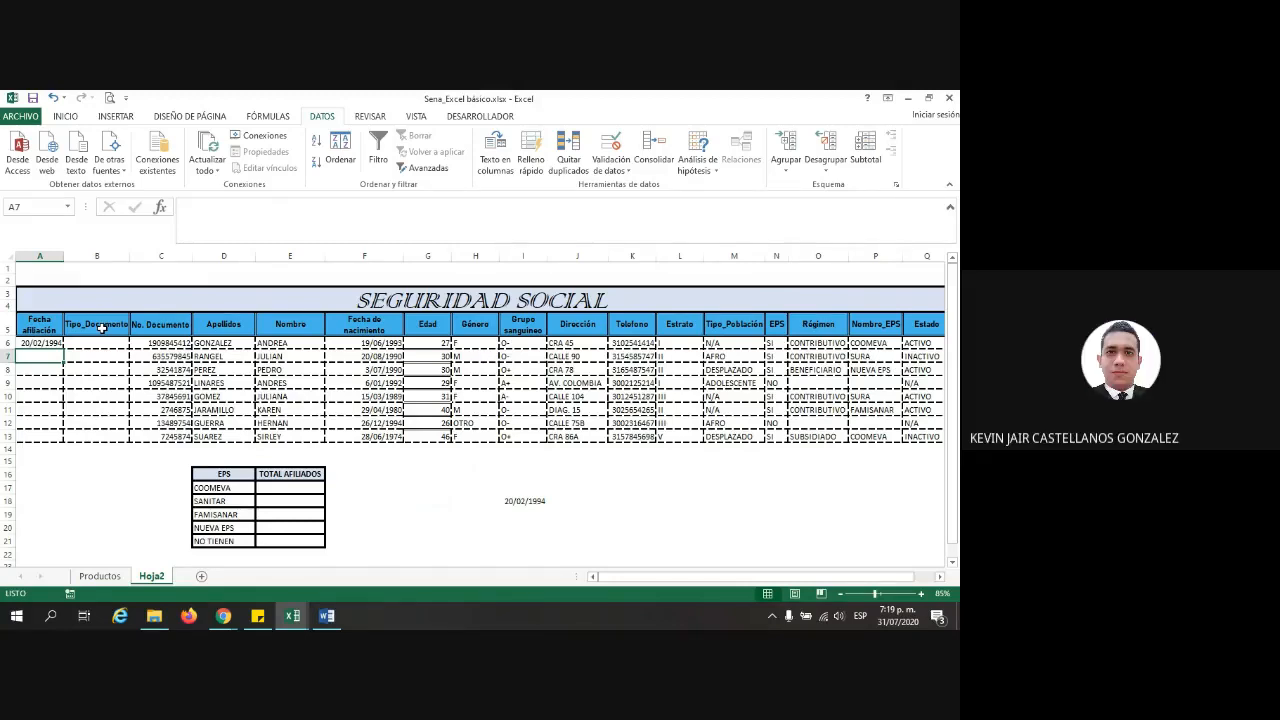
Try to enter 19/02/1994 in cell A7 to test the date rule
type("1")
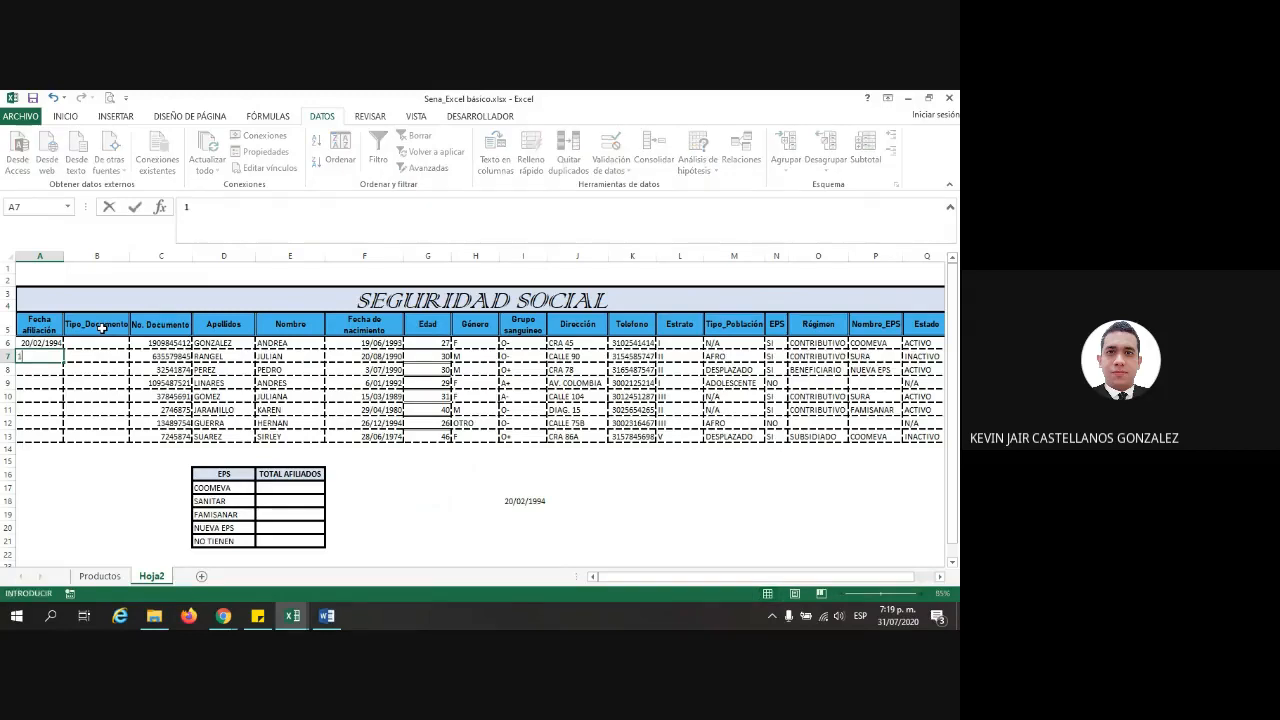
type("9/02/1994")
key("Return")
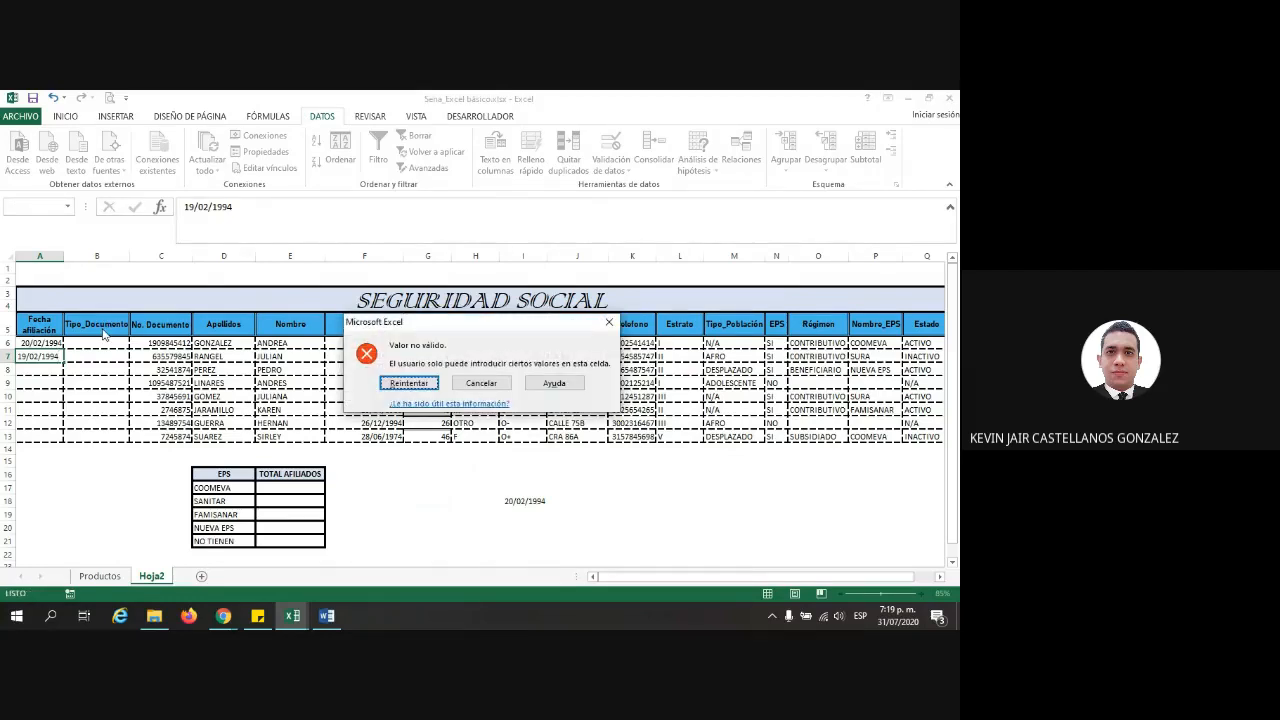
left_click(474, 387)
Try to enter 19/02/19994 in cell A7 as another test of the date rule
left_click(45, 343)
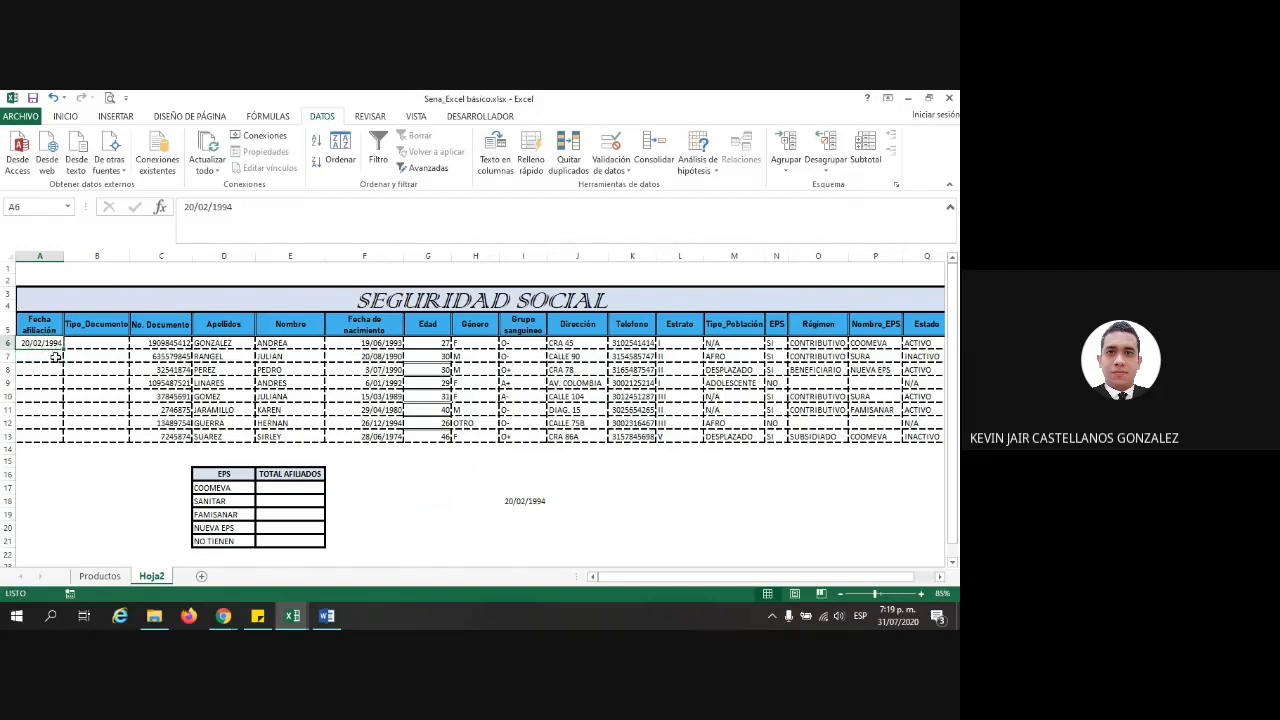
left_click(56, 357)
type("19")
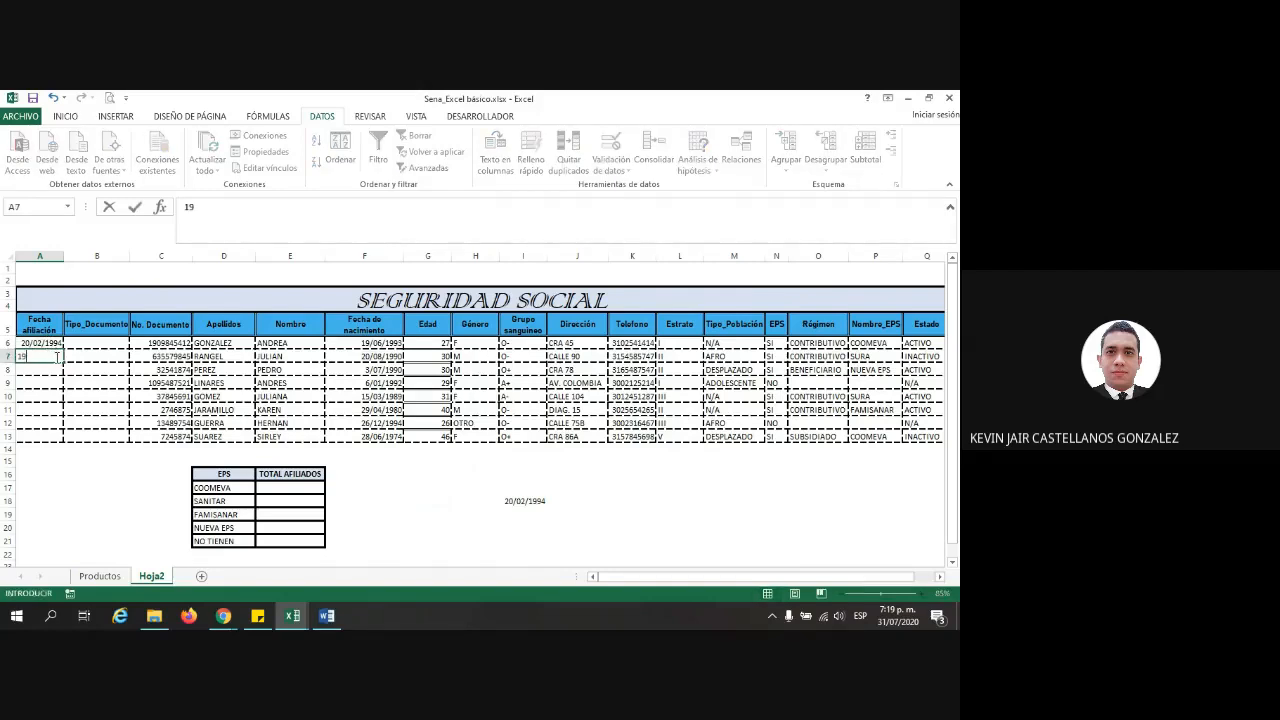
type("/02/19994")
key("Return")
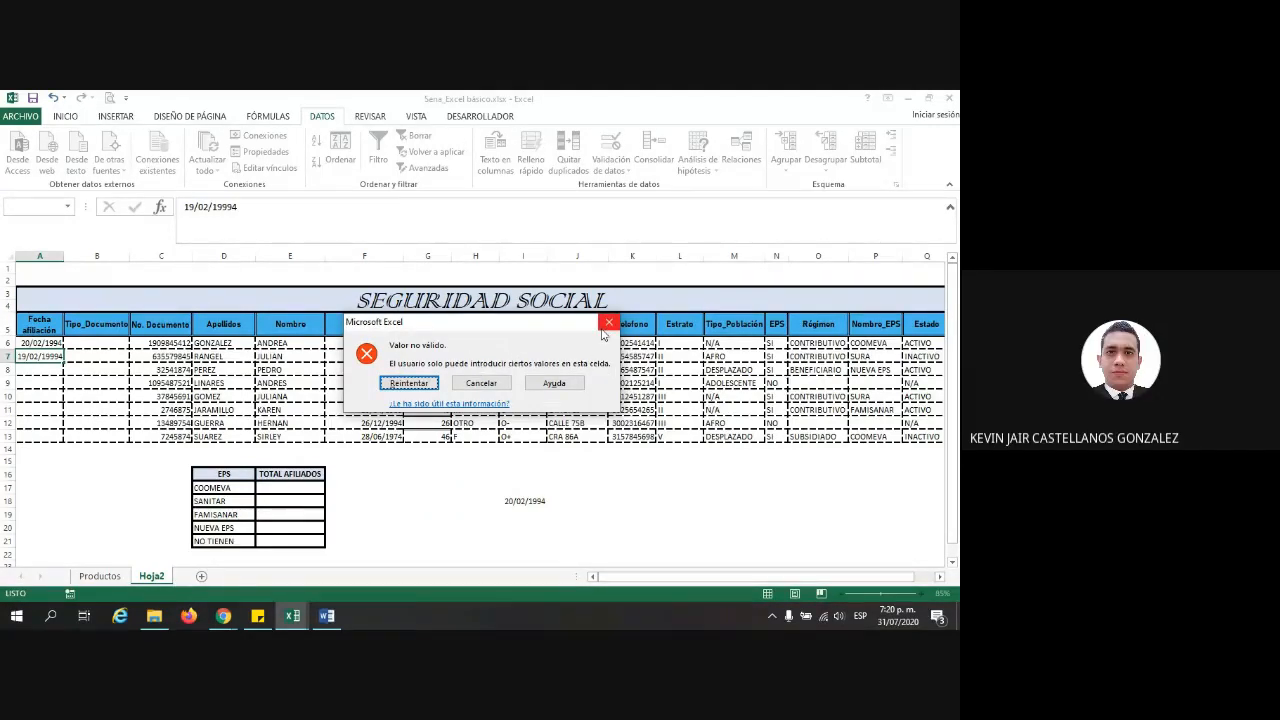
left_click(608, 323)
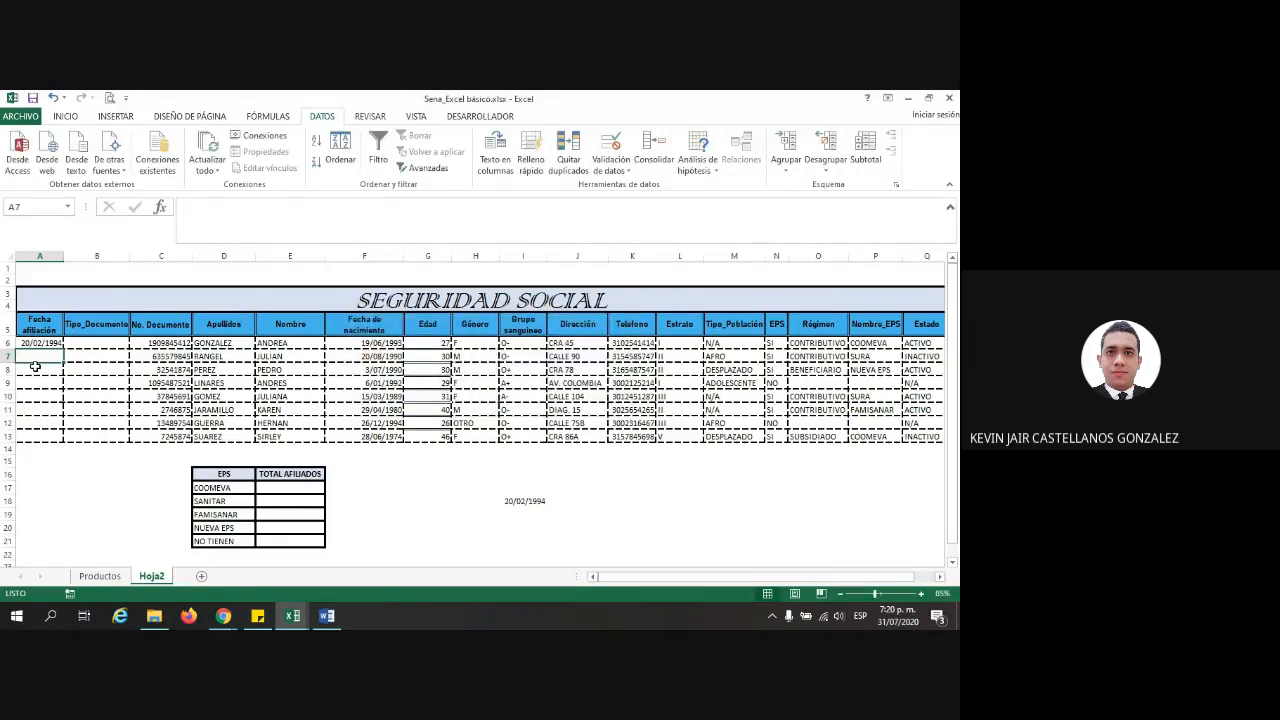
Give the validation of cells A6:A13 an input message with the title "Nota"
left_click_drag(35, 343, 35, 437)
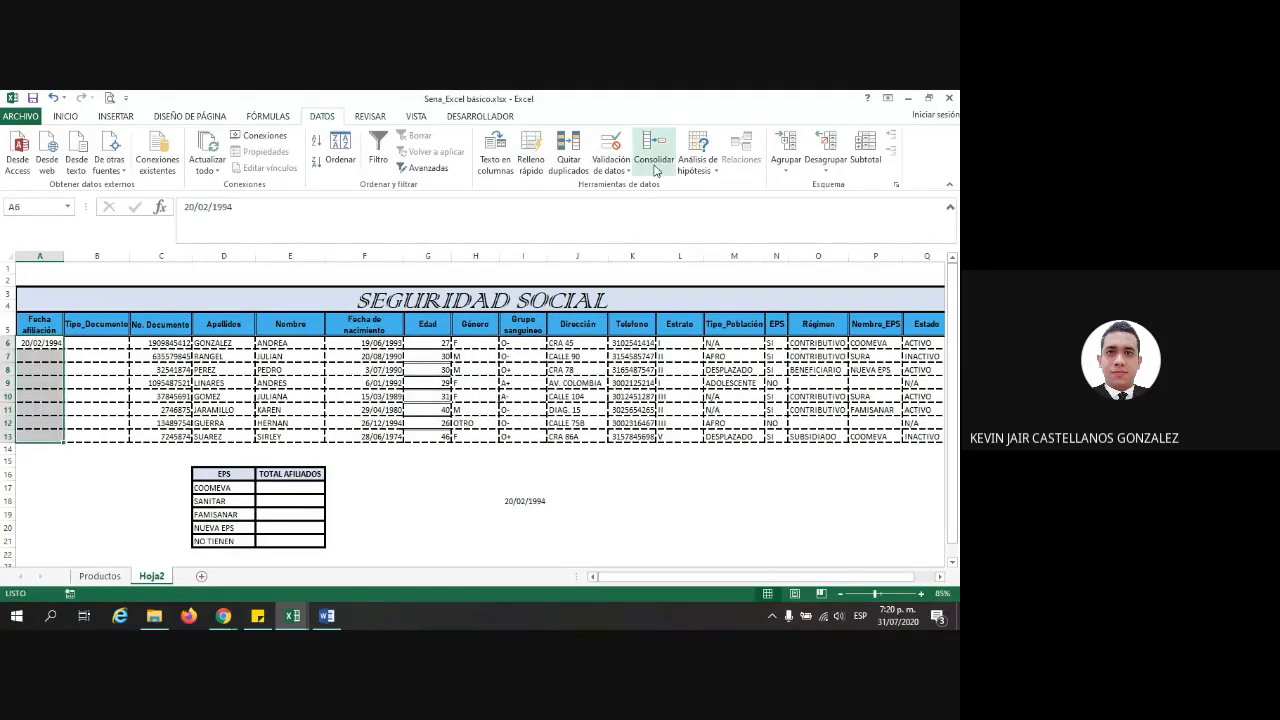
left_click(615, 170)
left_click(640, 180)
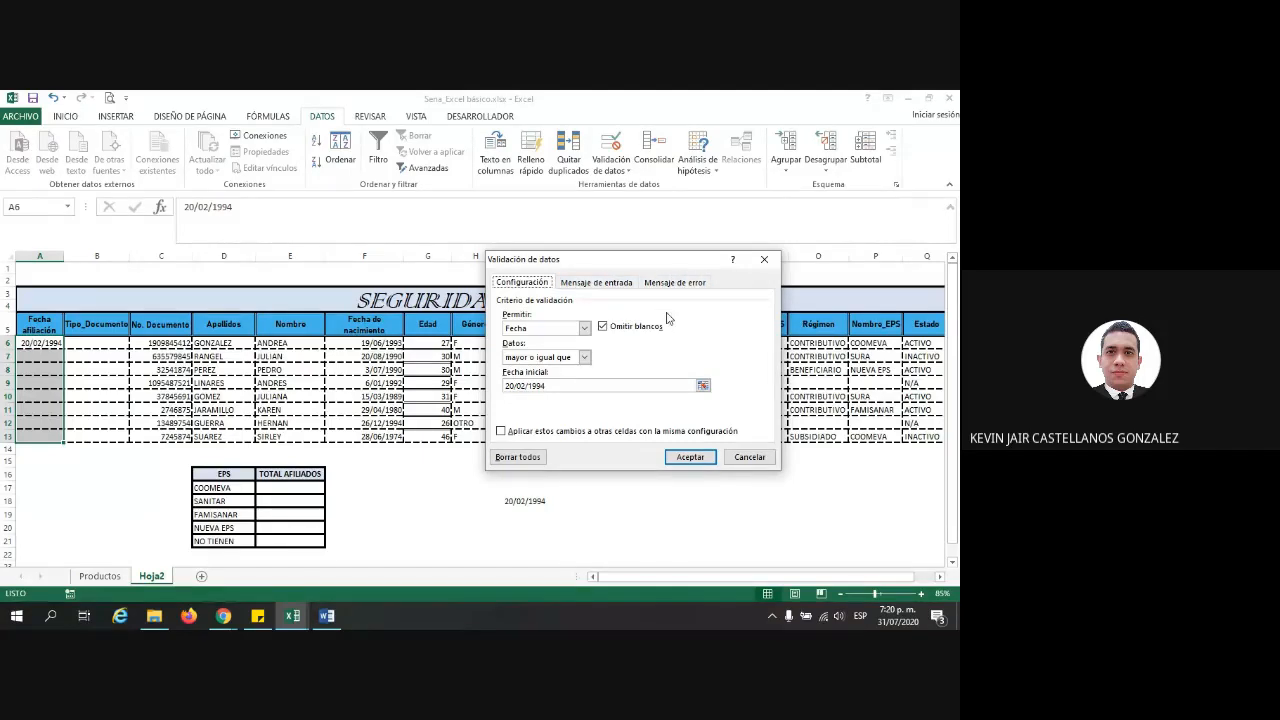
left_click(580, 287)
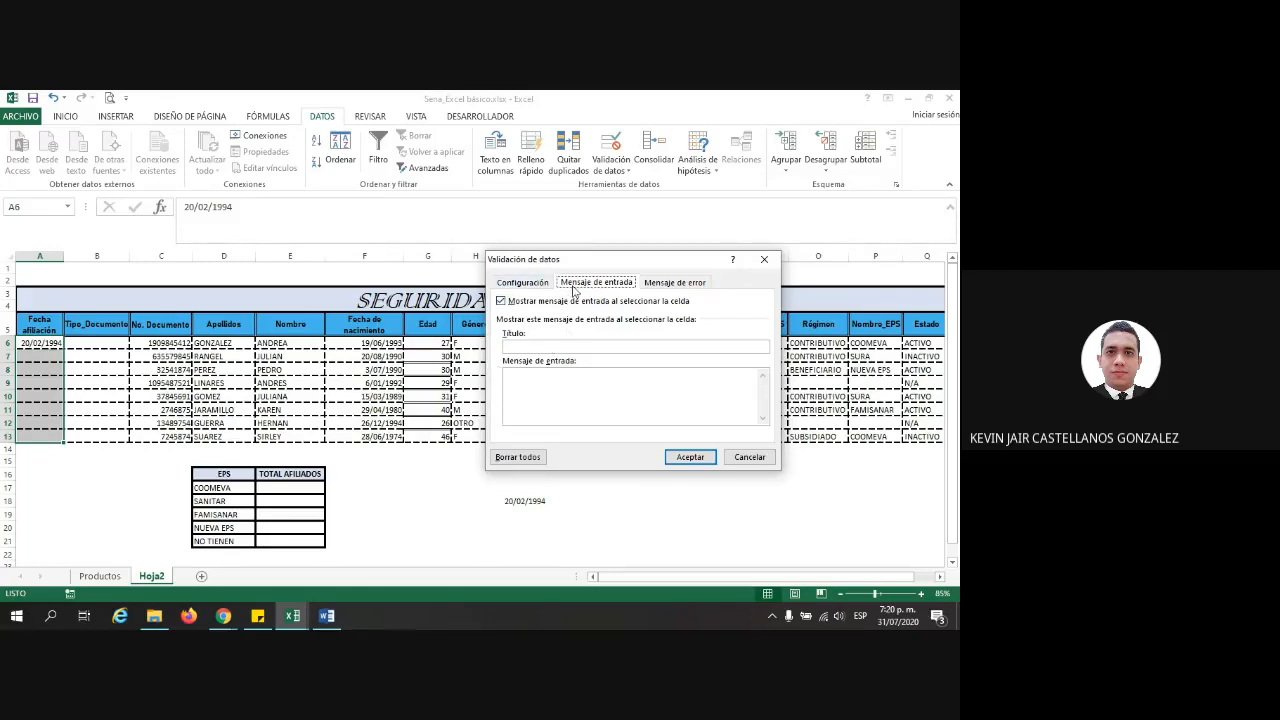
left_click(603, 344)
type("nota")
key("BackSpace")
key("BackSpace")
key("BackSpace")
type("Nota")
Write the input message text "Recuerde que solo se permiten fechas superiores al 20/02/1994"
left_click(534, 382)
type("Recuerde que solo se permiten f")
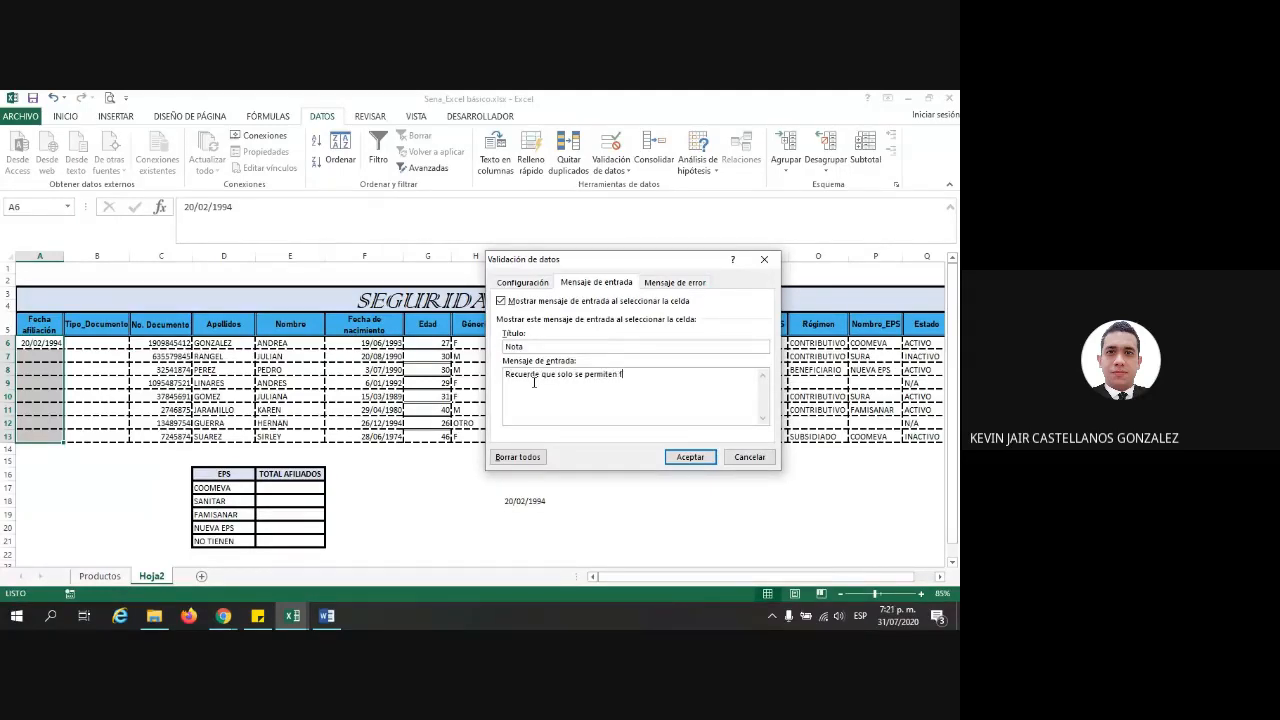
type("ecgas superiores al 20/02/1994")
Replace the input message title with "OJO", apply the validation, and select cell A7 to check the message
left_click_drag(525, 347, 493, 348)
type("OJO")
left_click(691, 457)
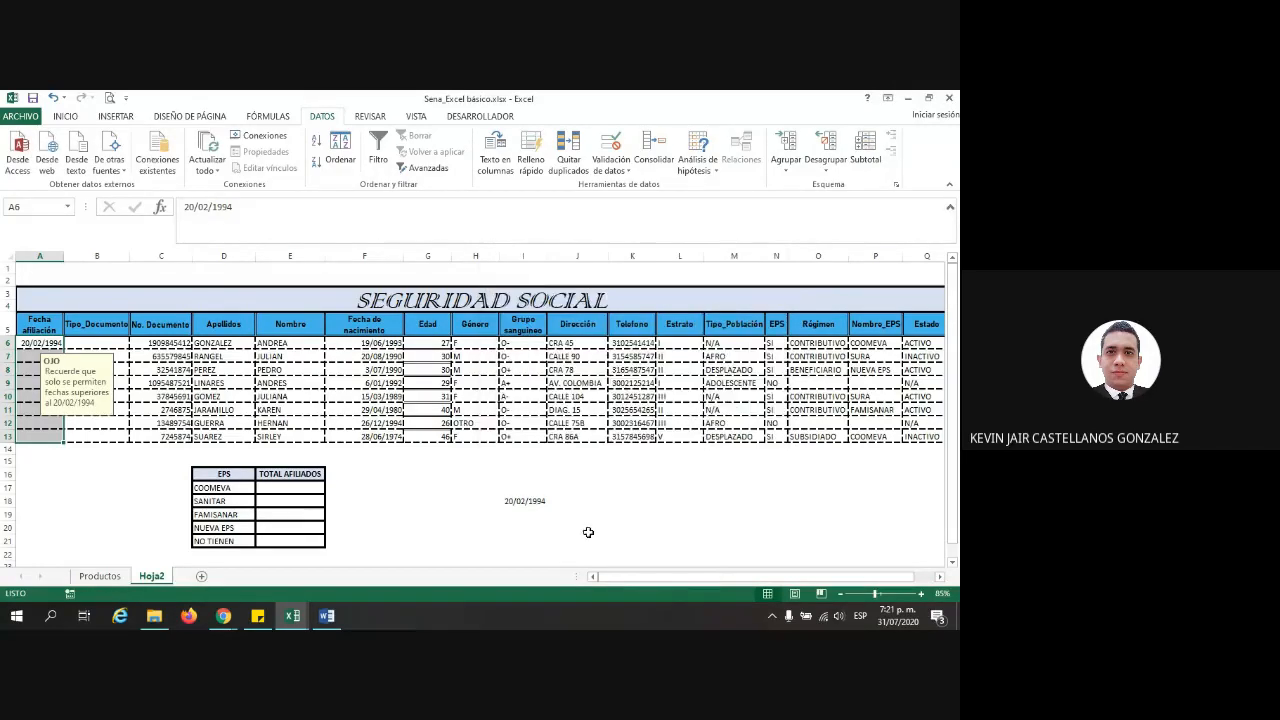
left_click(54, 514)
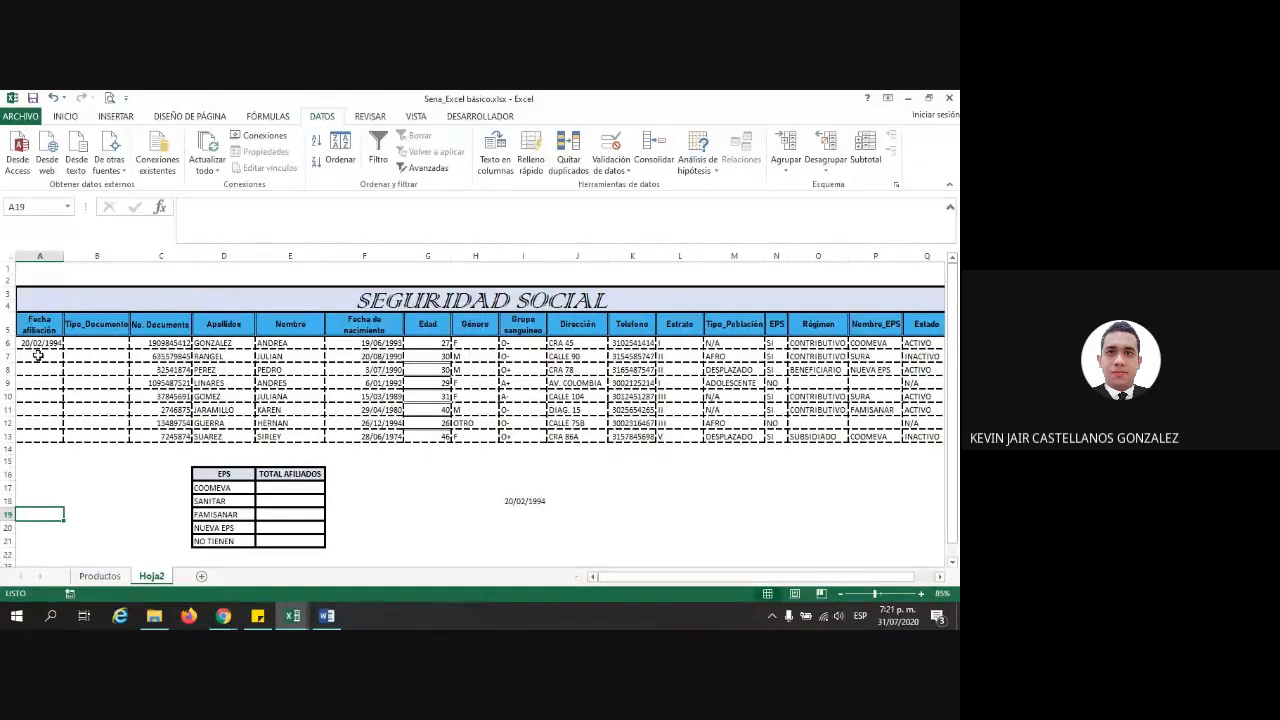
left_click(38, 356)
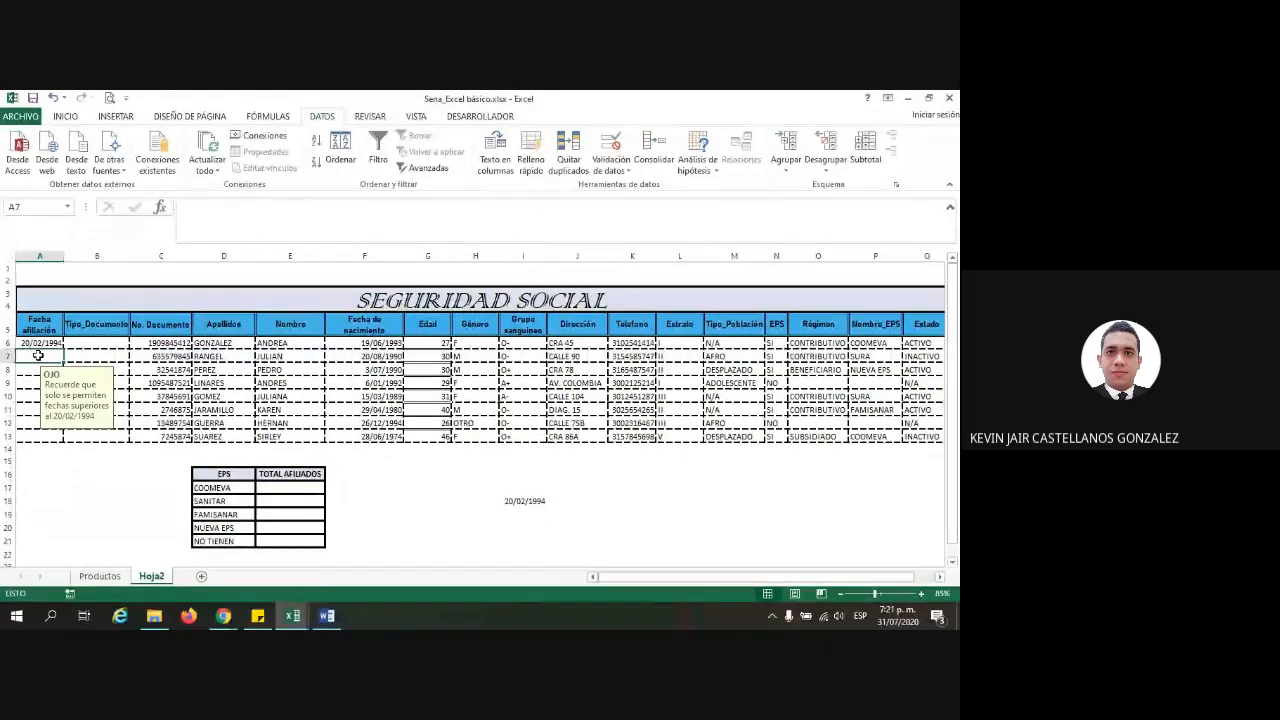
Check the input message on the cells of the Fecha afiliación column from A7 to A13
left_click(30, 370)
left_click(30, 383)
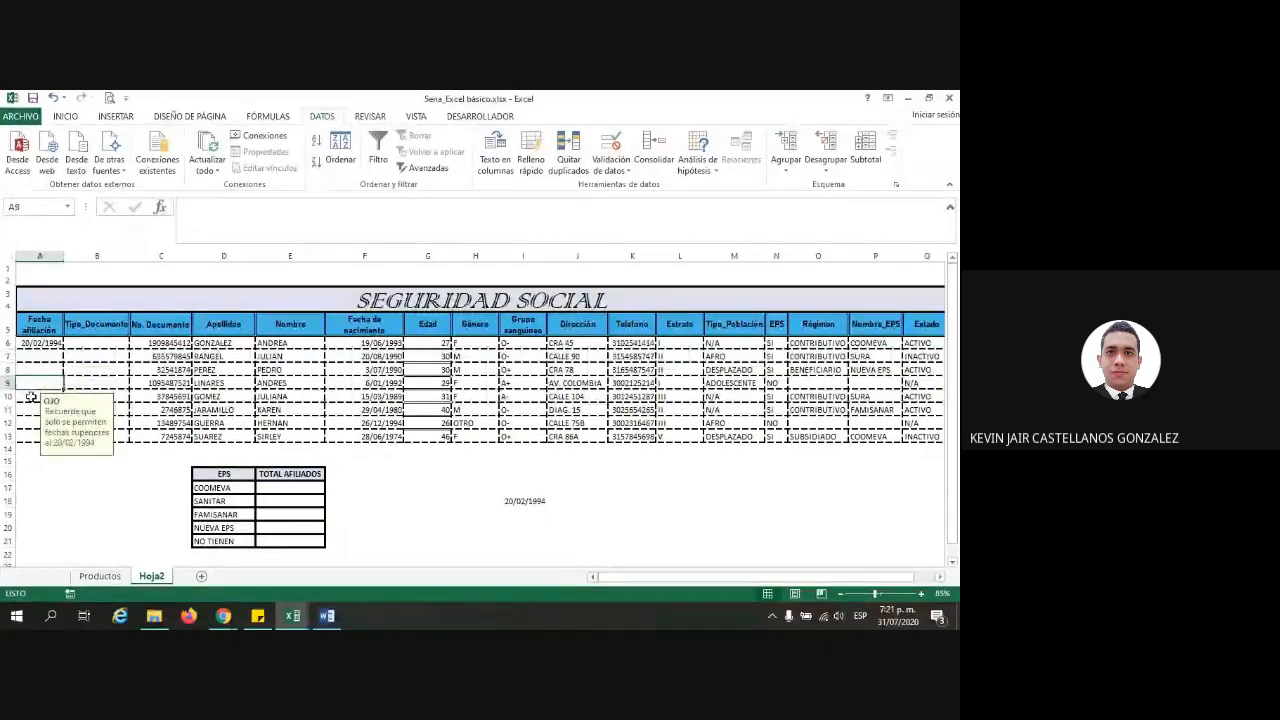
left_click(31, 397)
left_click(31, 412)
left_click(32, 424)
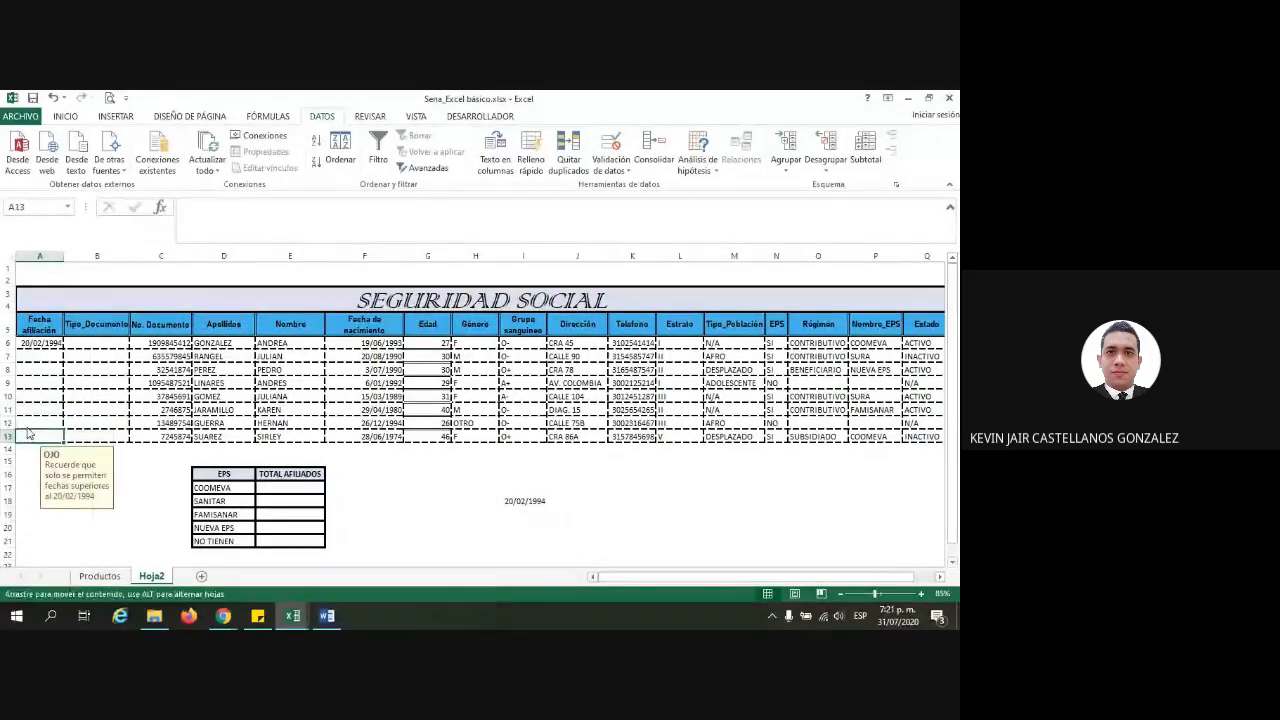
left_click(32, 397)
left_click(32, 384)
left_click(31, 369)
left_click(31, 357)
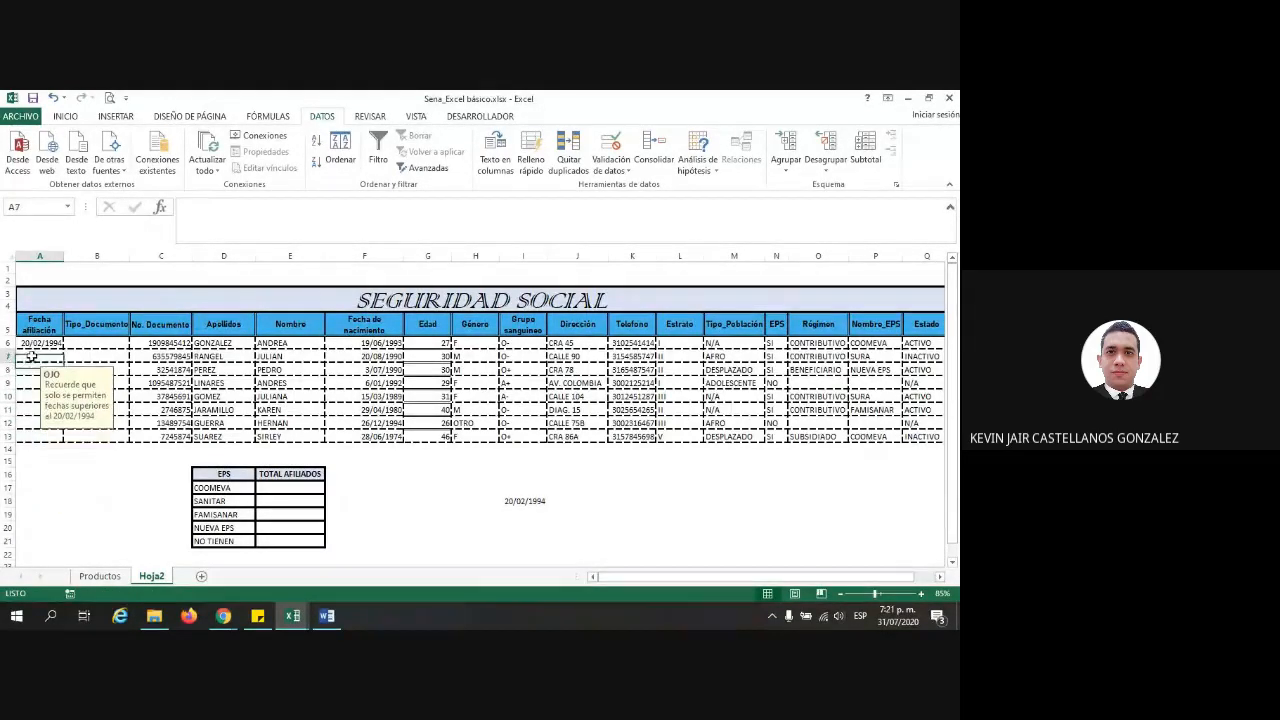
Try to enter 19/02/1994 in cell A7 to test the date rule, and cancel the entry
left_click(29, 369)
left_click(28, 357)
left_click(28, 357)
type("19/02")
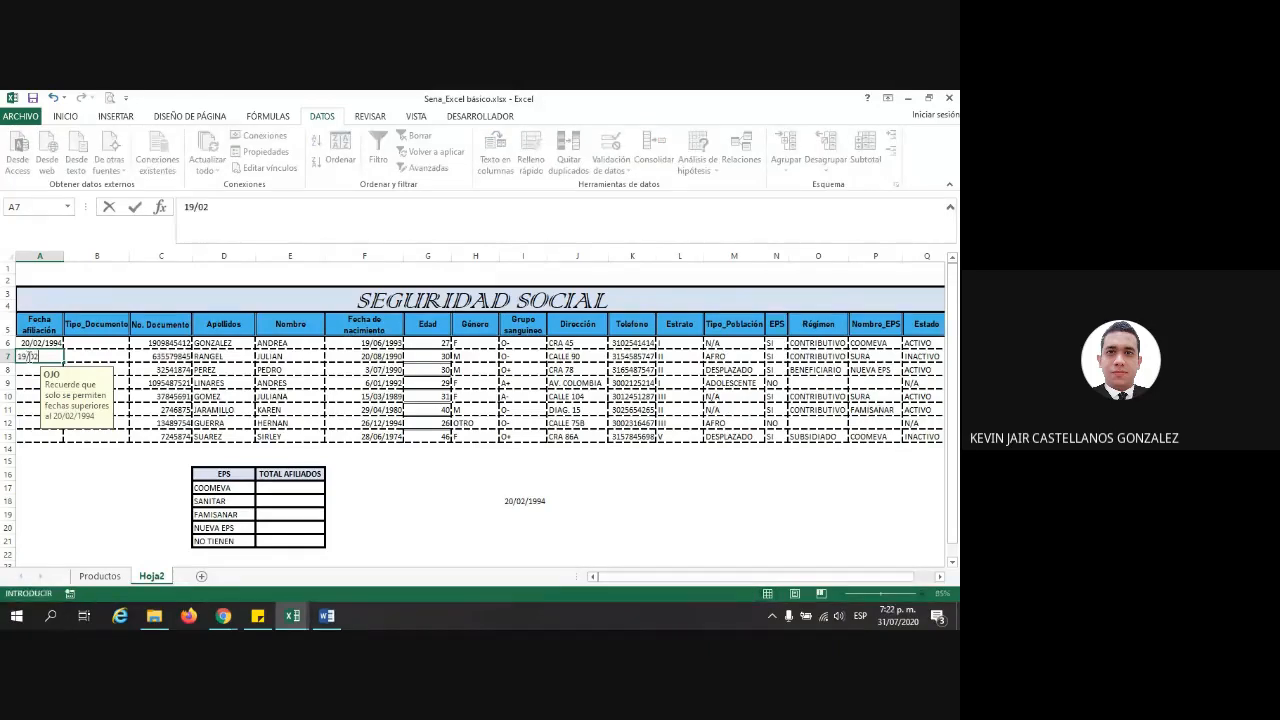
type("/1994")
key("Return")
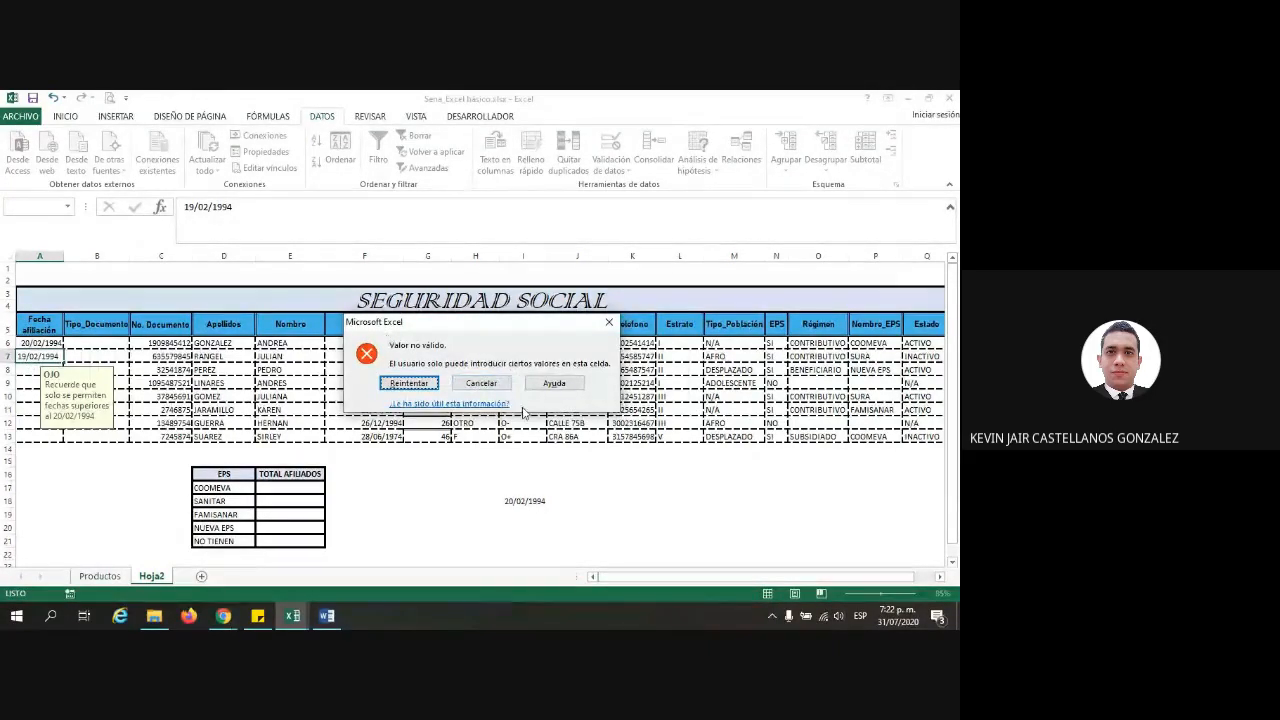
left_click(480, 383)
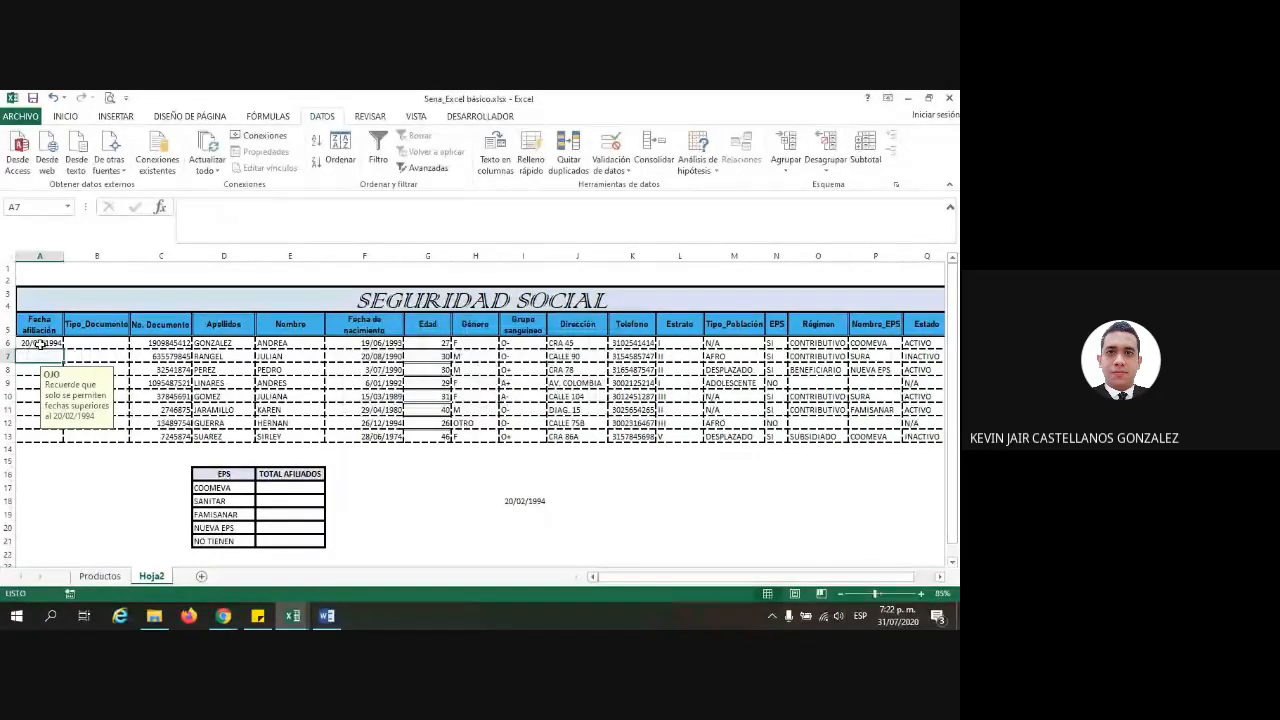
Open the error message settings of the data validation on cells A6:A13
left_click_drag(40, 352, 38, 437)
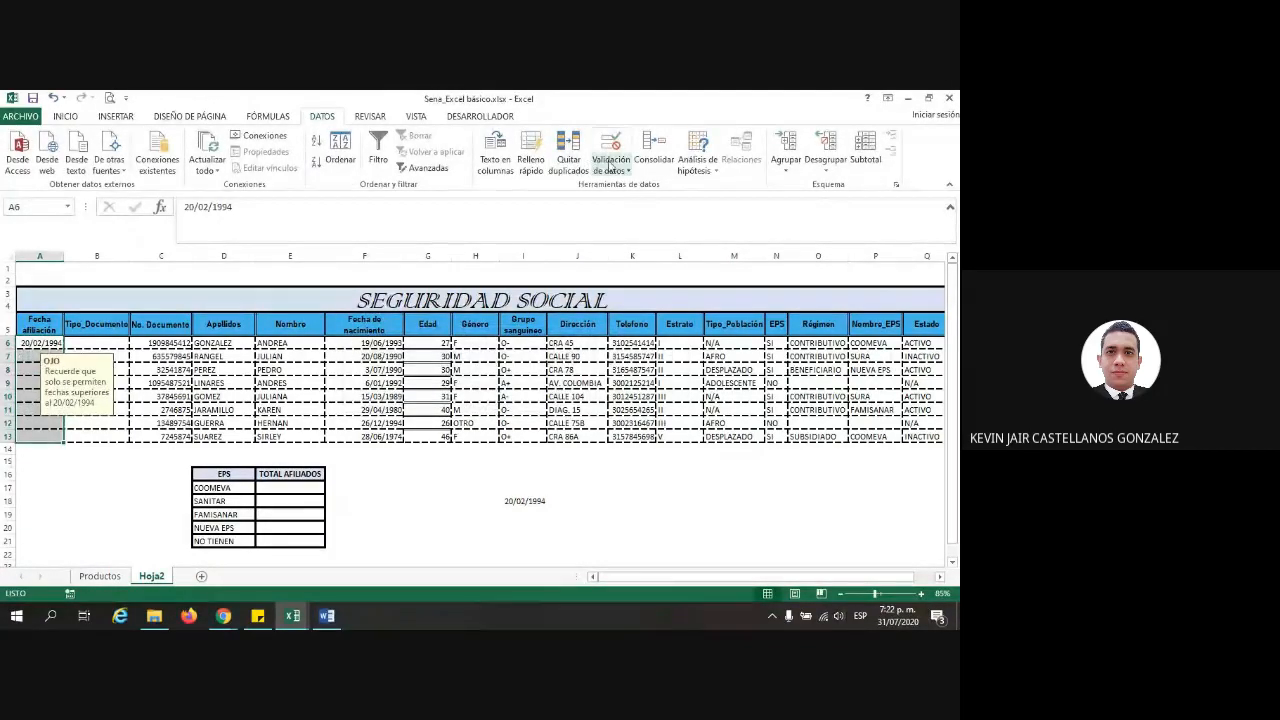
left_click(611, 165)
left_click(630, 187)
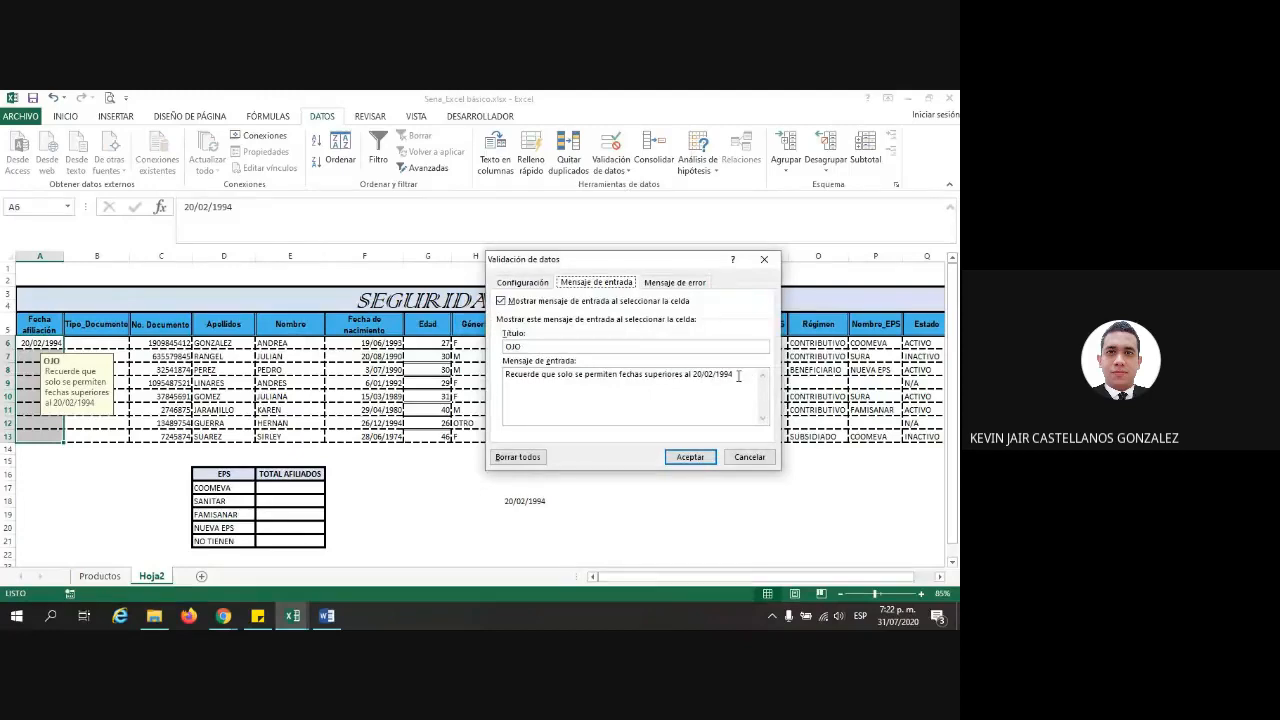
left_click_drag(737, 376, 490, 382)
left_click(670, 284)
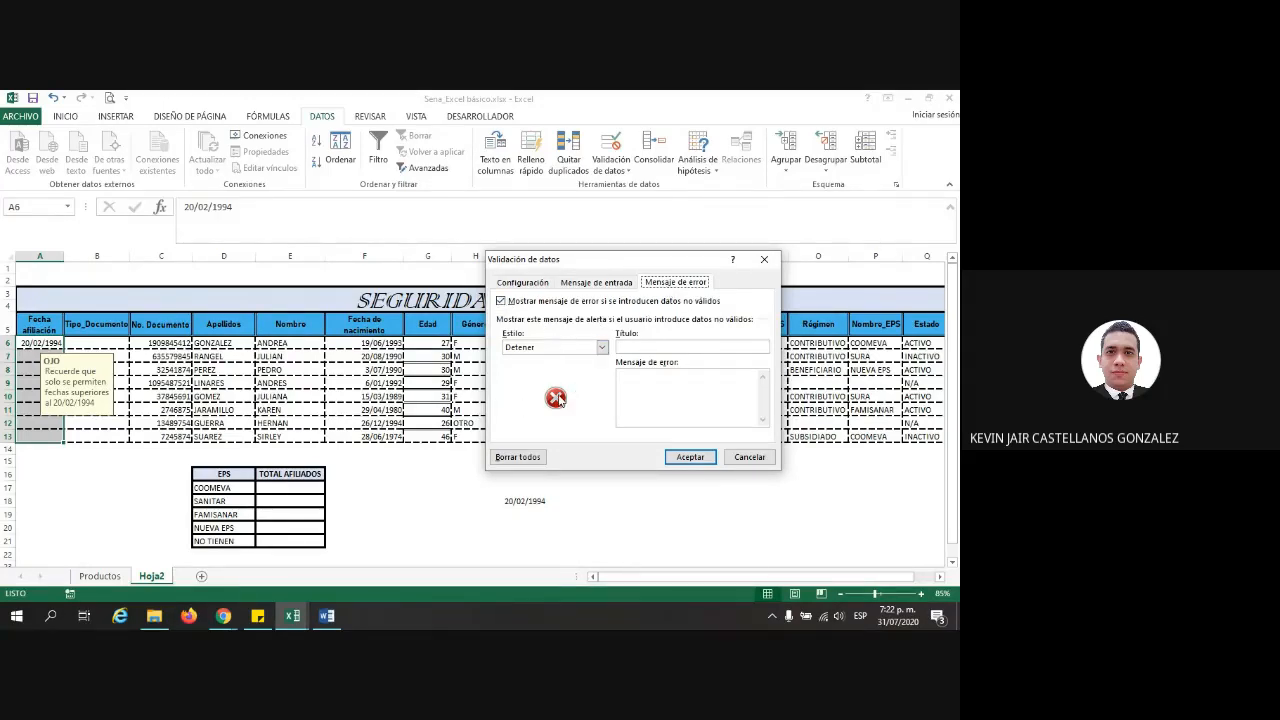
Compare the error alert styles Detener, Advertencia and Información
left_click(603, 348)
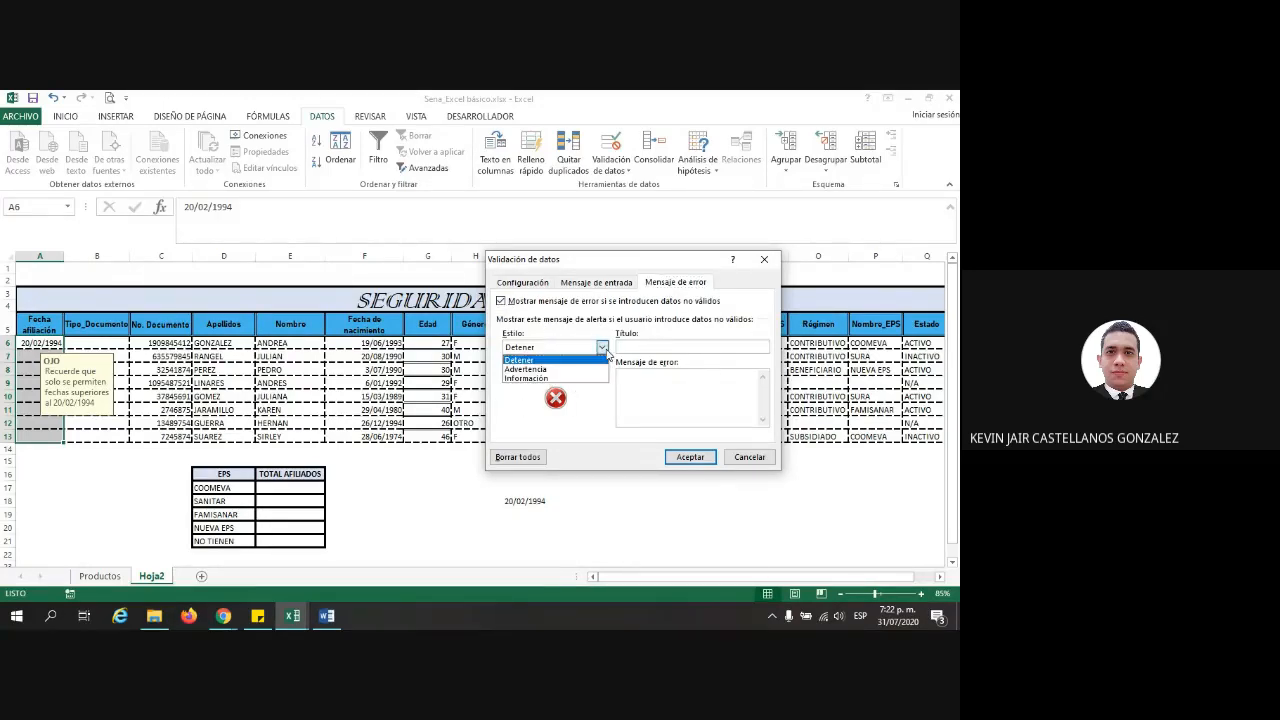
left_click(550, 361)
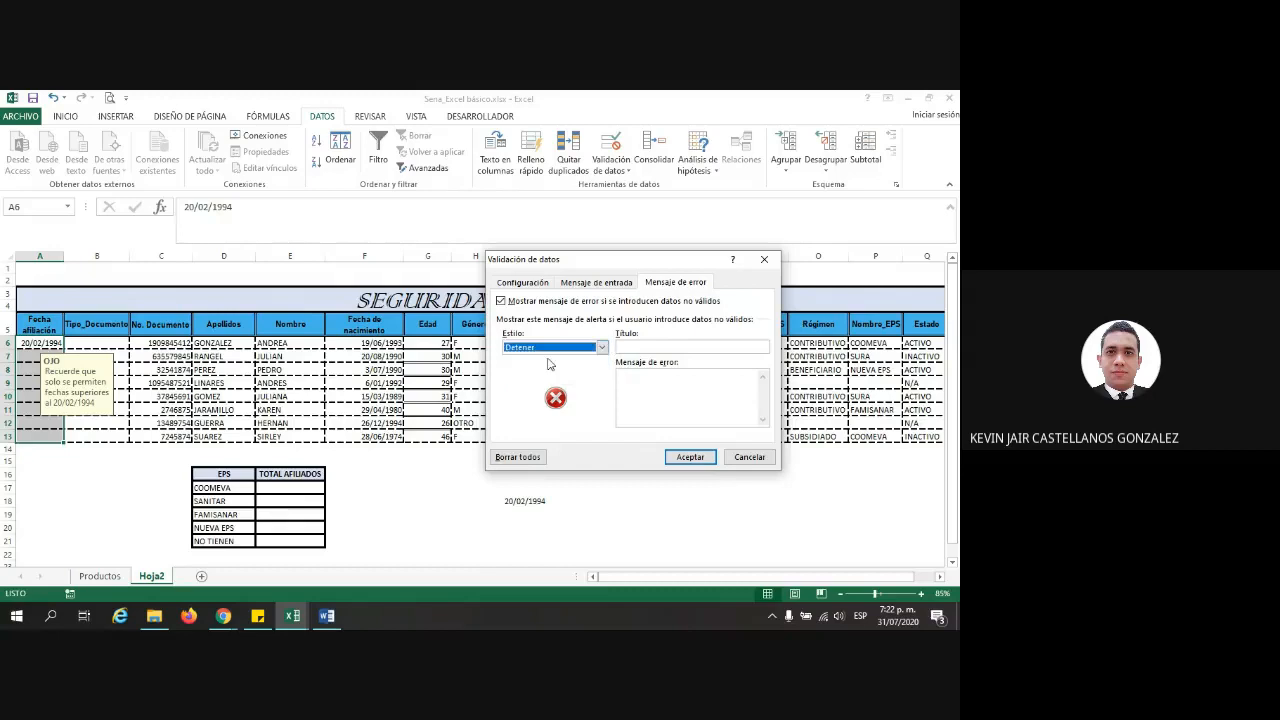
left_click(603, 350)
left_click(528, 369)
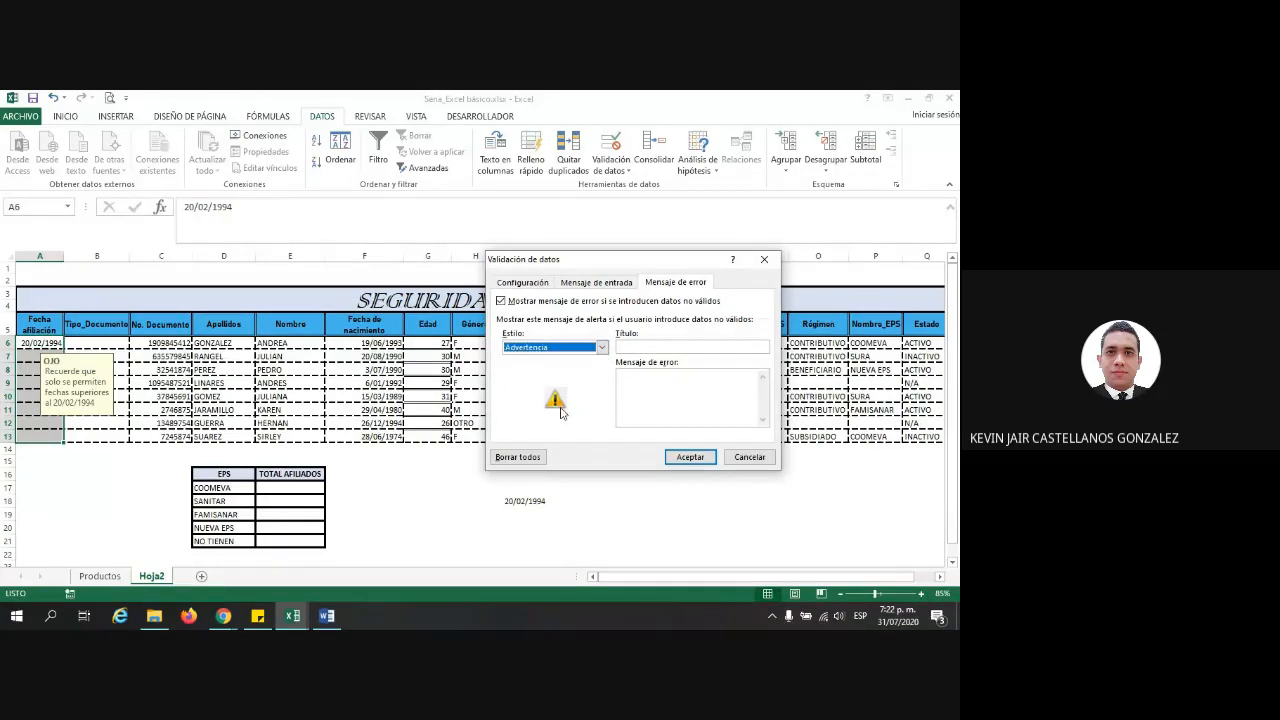
left_click(600, 348)
left_click(578, 383)
left_click(600, 347)
left_click(578, 370)
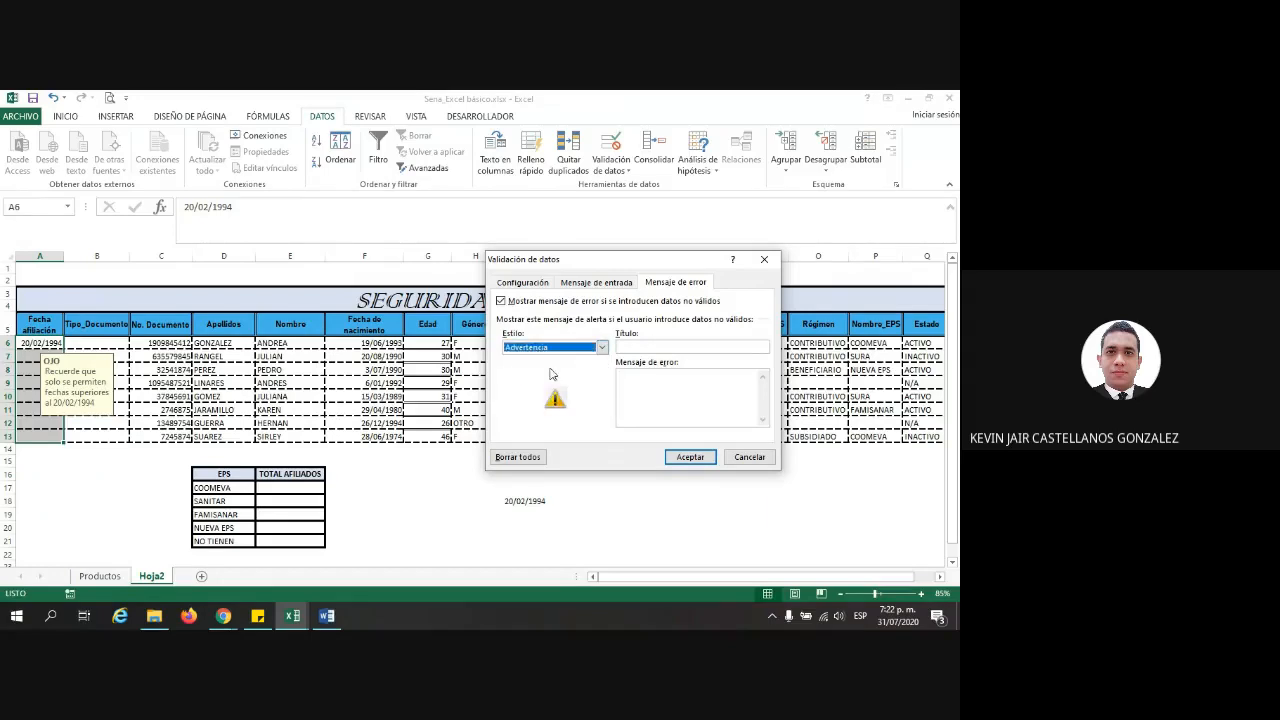
Apply an Información error alert titled "Error" with the message "Por favor recuerde que solo puede agregar fechas superiores al 20/02/1994"
left_click(598, 348)
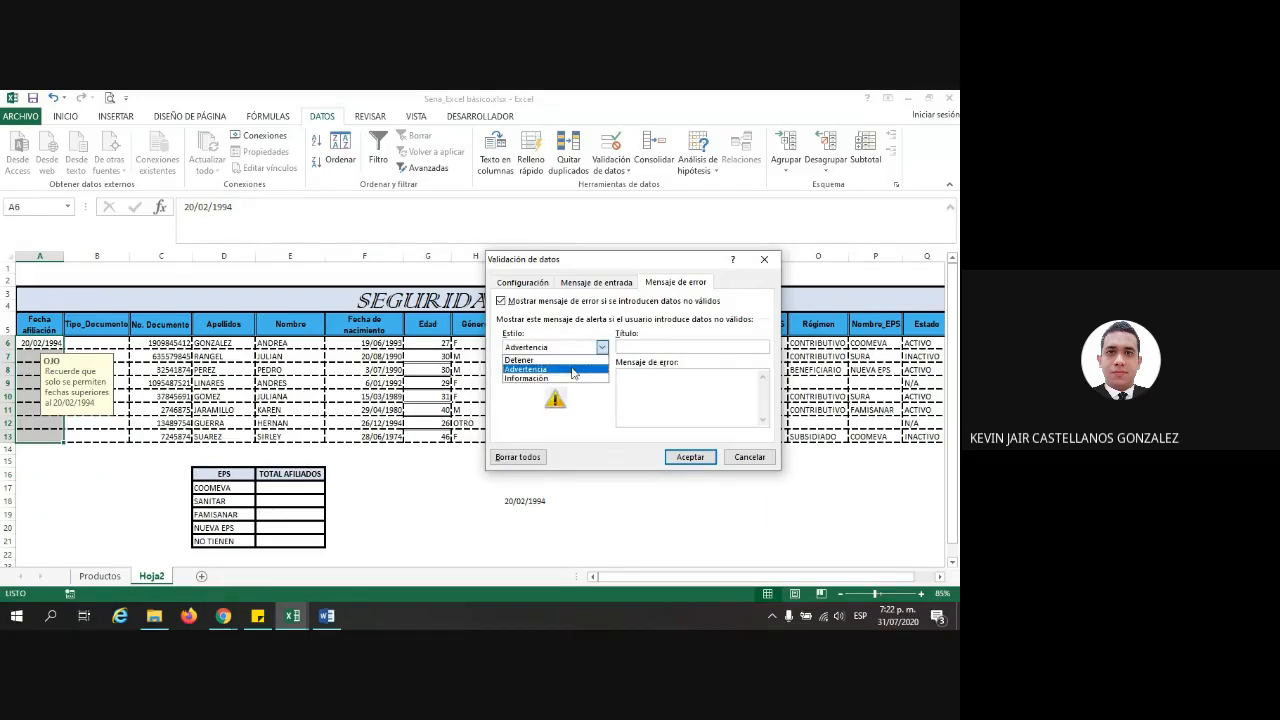
left_click(568, 379)
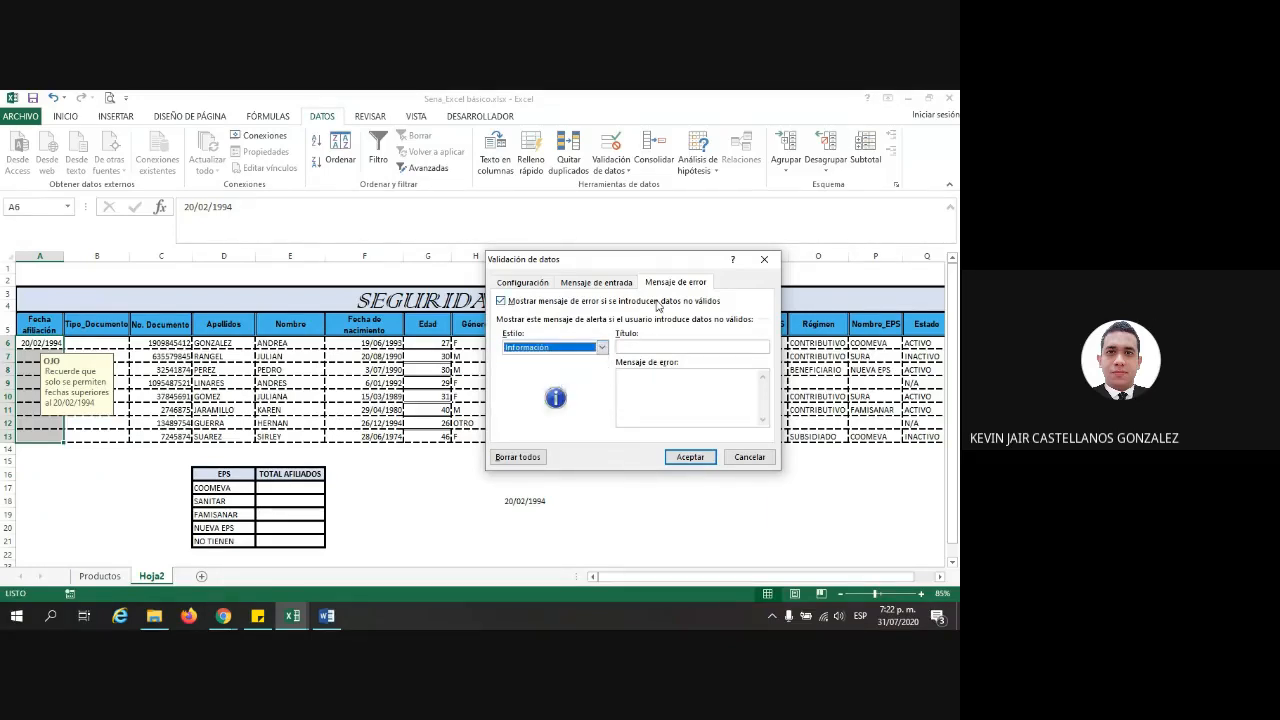
left_click(644, 347)
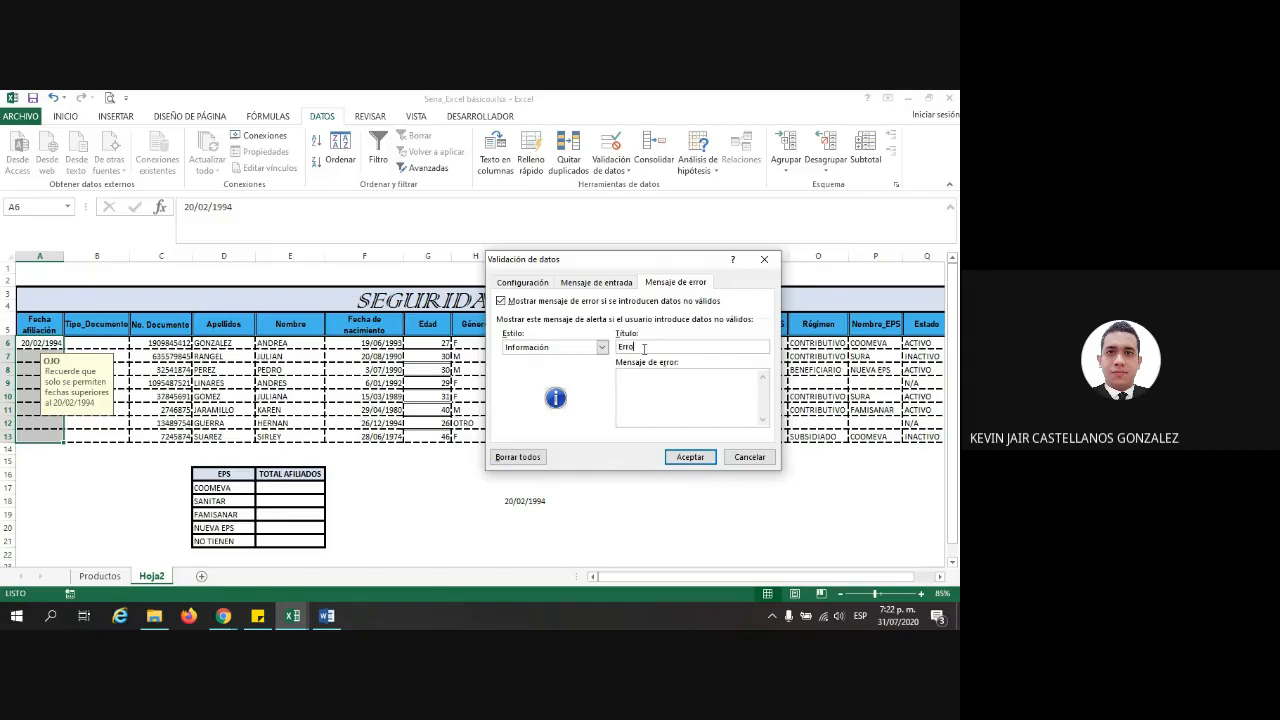
left_click(648, 380)
type("Por favor recuerde que solo puede agregar")
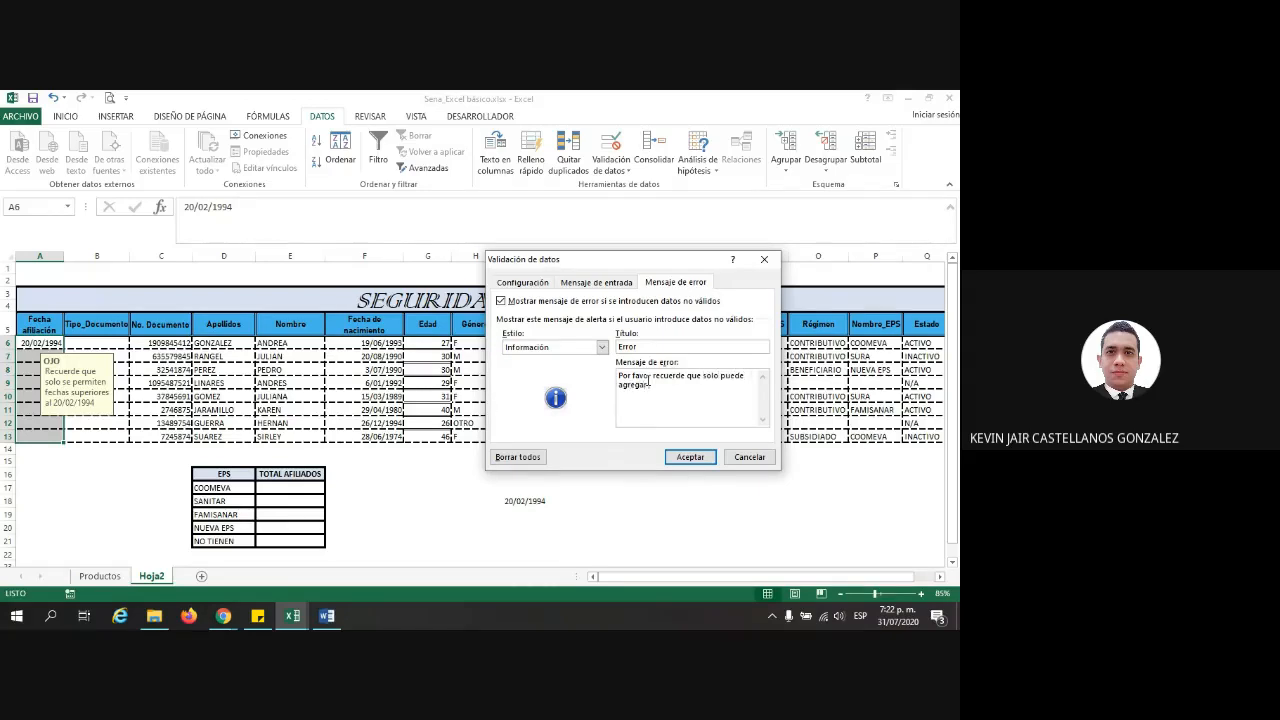
type(" fechas superiores al 20/02/1994")
left_click(690, 457)
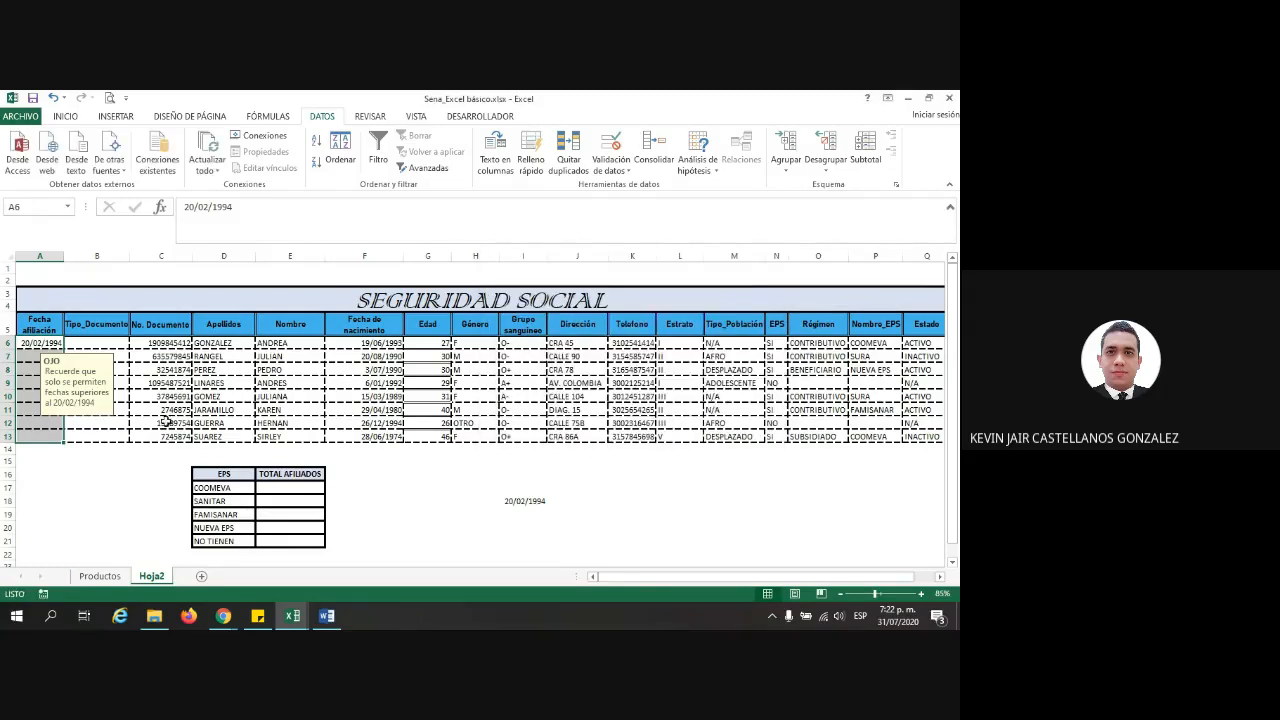
Test the custom error alert by entering 19/02/1994 in cell A7, and dismiss the alert
left_click(40, 437)
left_click(38, 356)
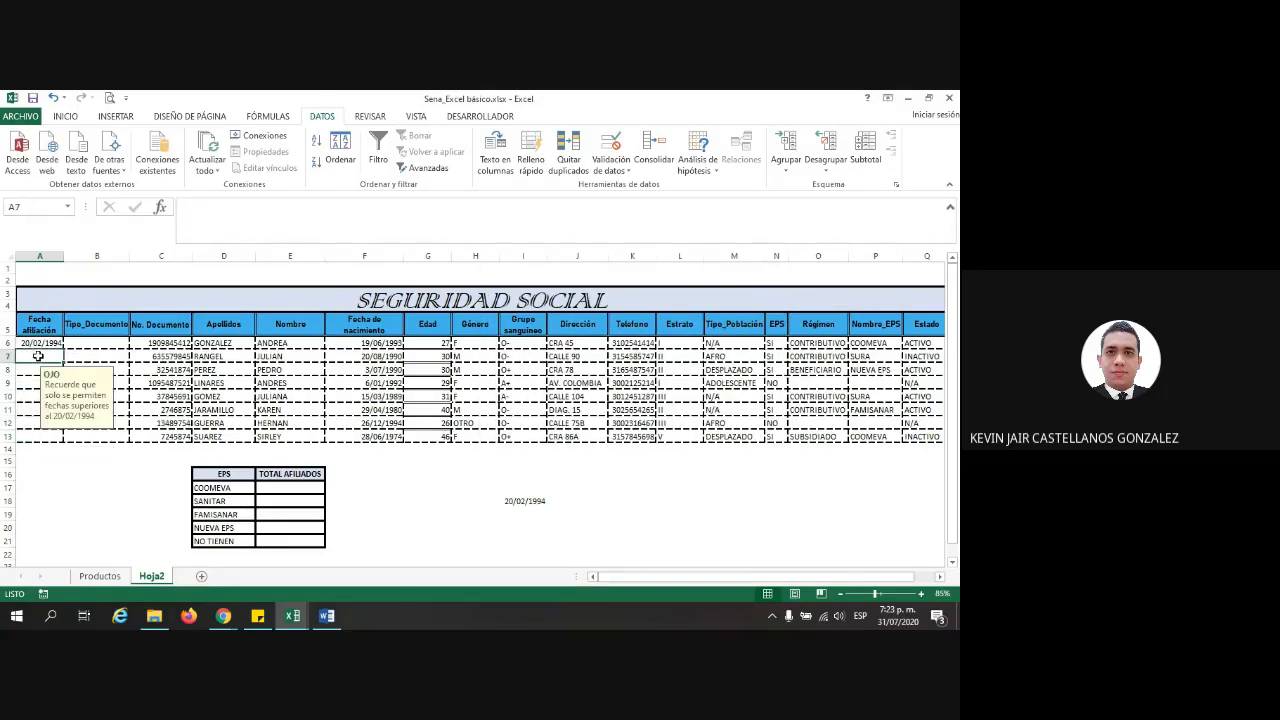
type("19/")
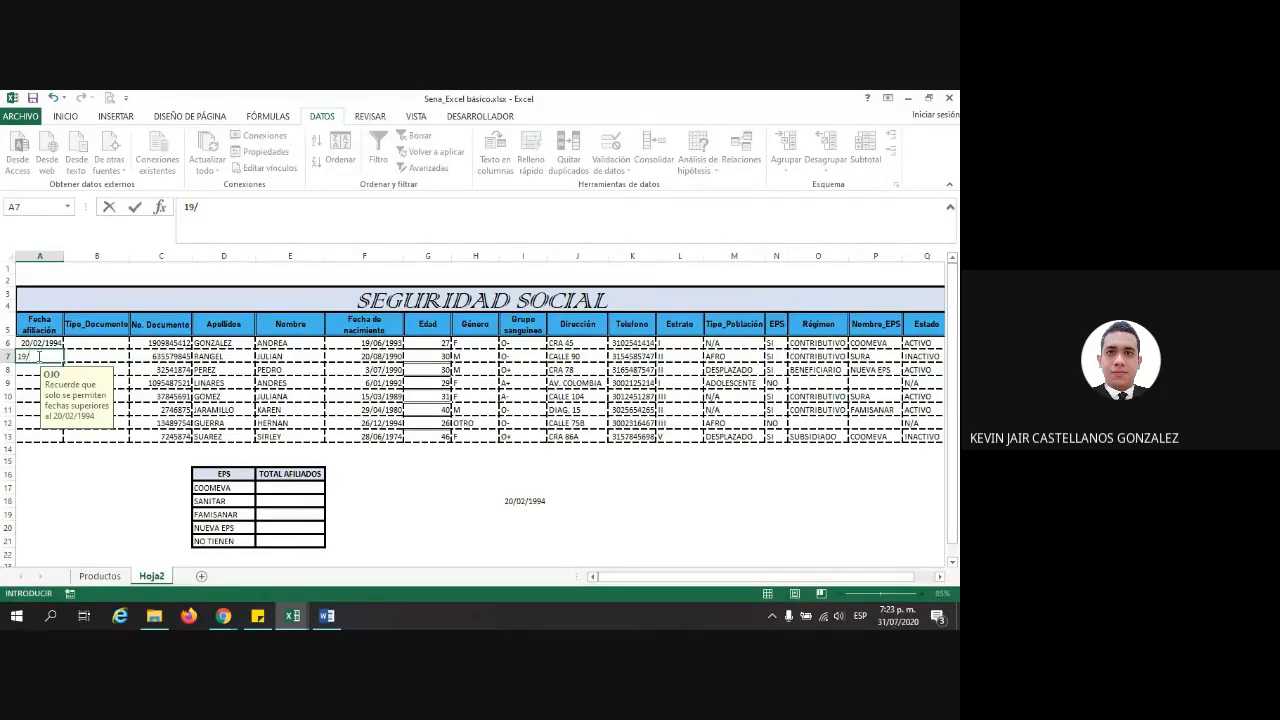
type("02/1994")
key("Return")
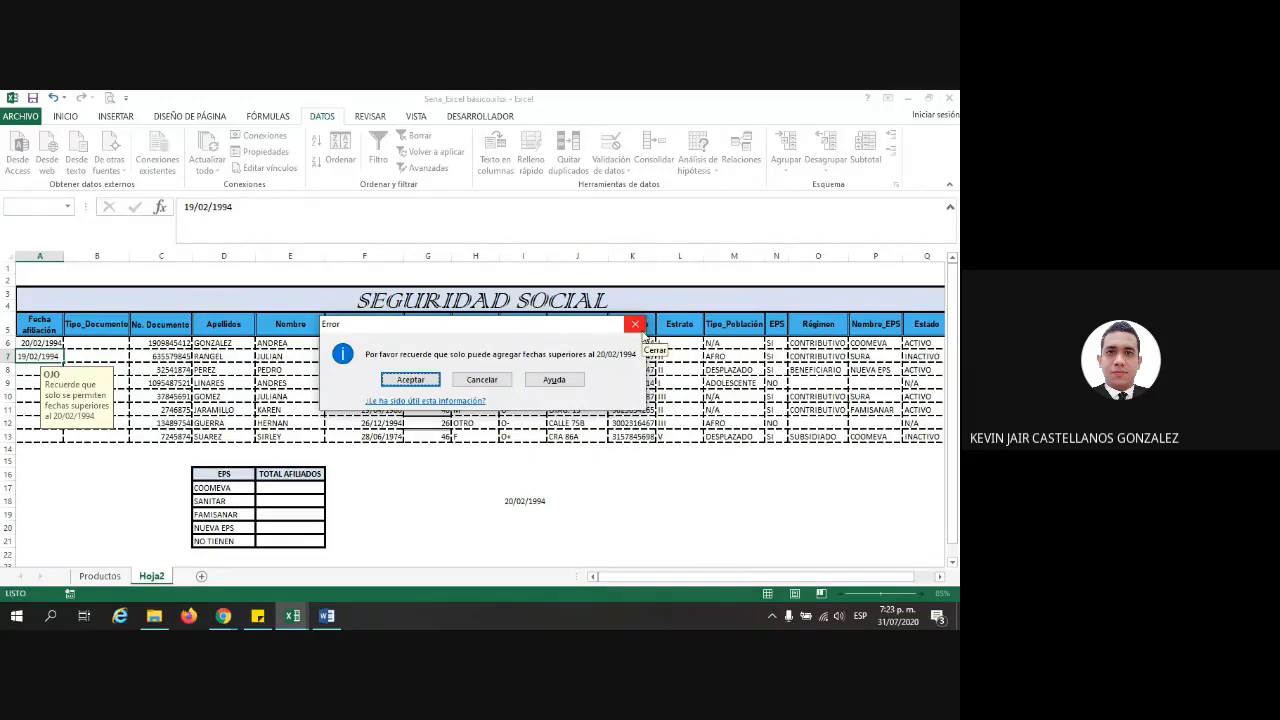
left_click(635, 324)
left_click(85, 474)
Review the error message settings, the date criteria and the allowed data types of the validation on A6:A12, and close it without changes
left_click_drag(43, 345, 42, 430)
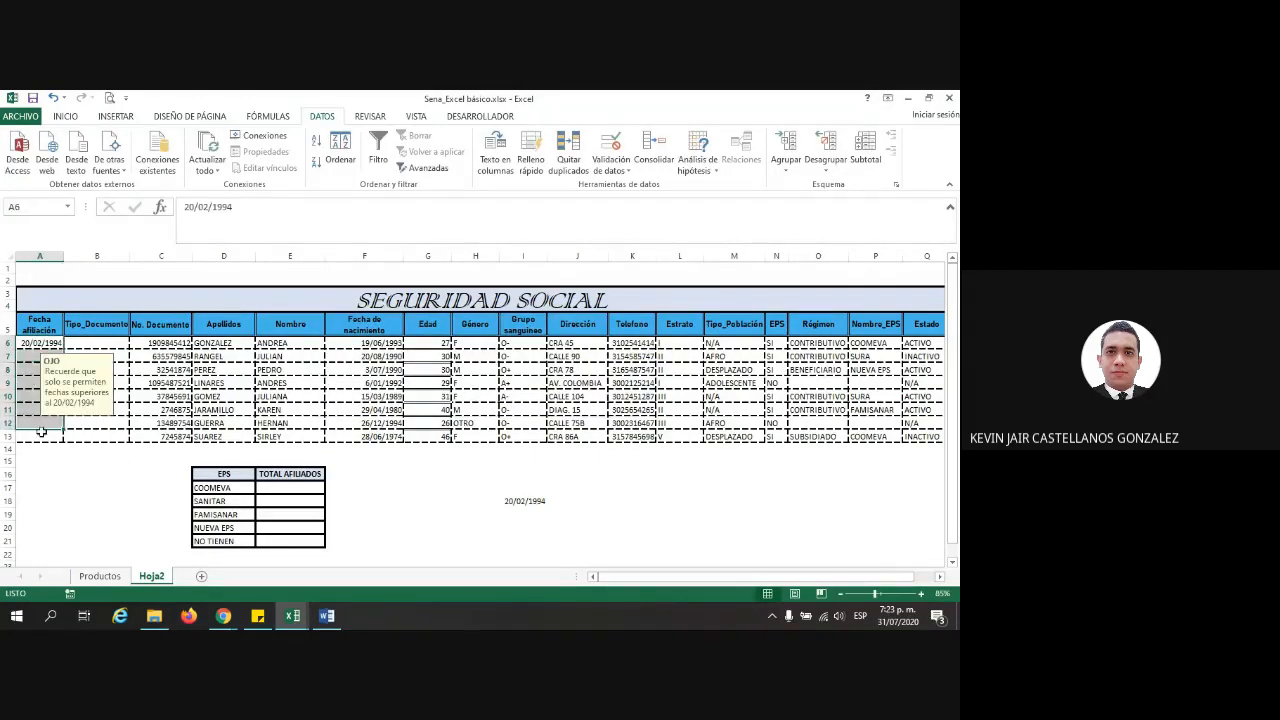
left_click(611, 165)
left_click(634, 188)
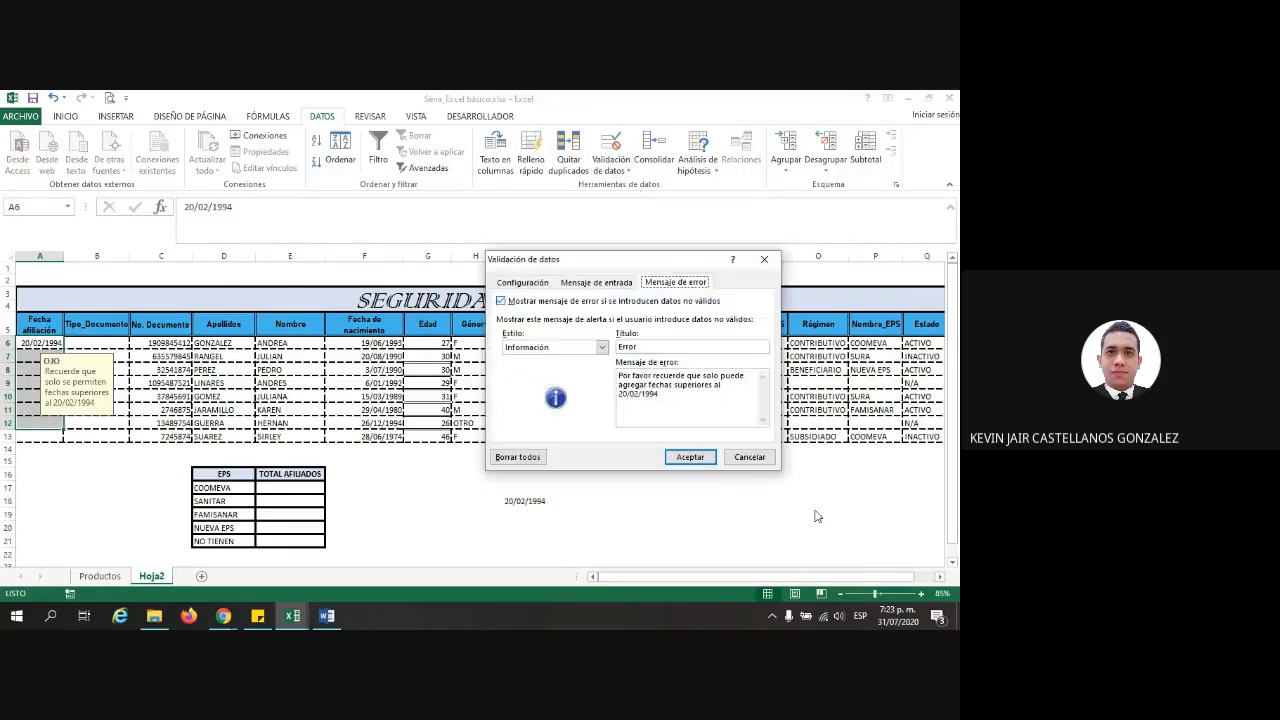
left_click(540, 284)
left_click(674, 284)
left_click(523, 284)
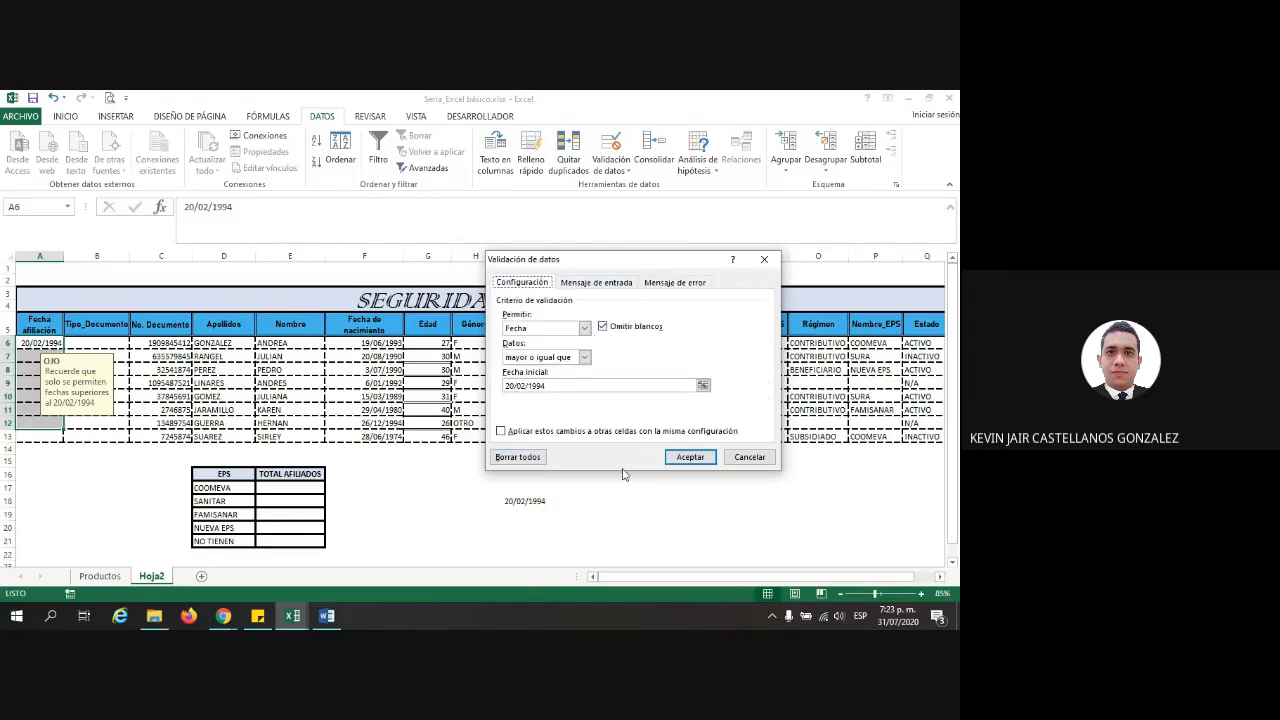
left_click(583, 328)
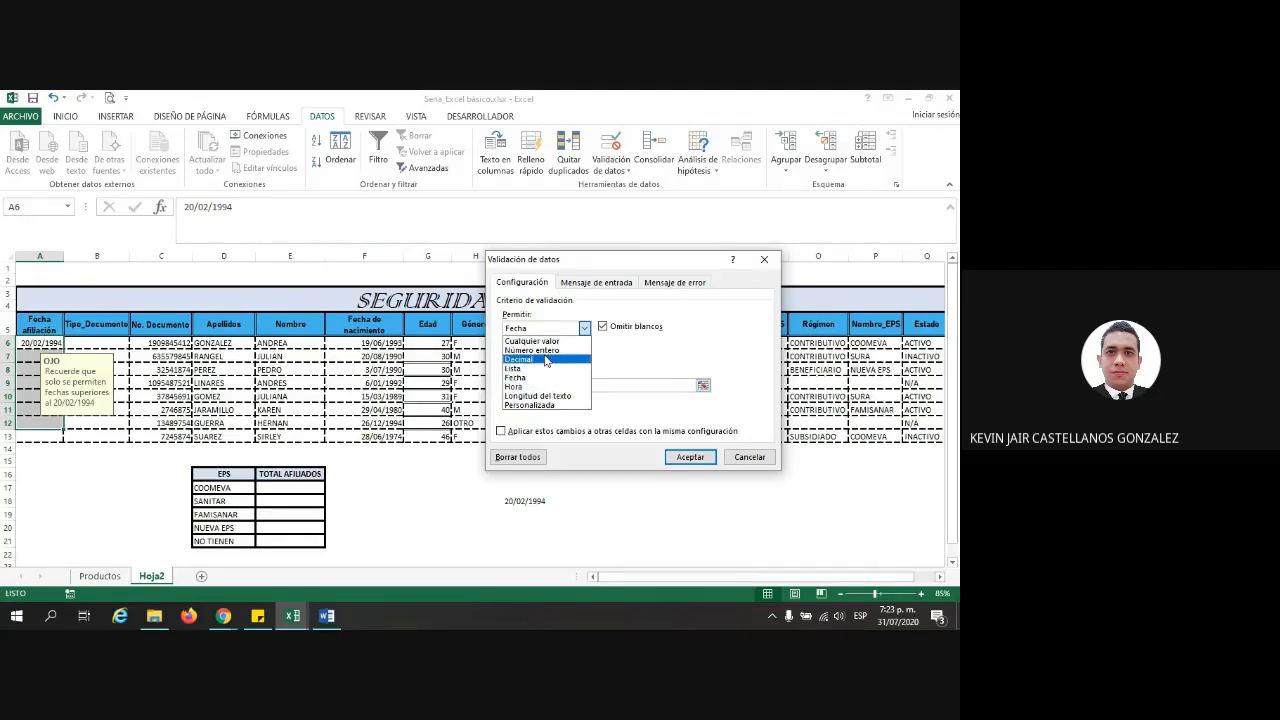
left_click(765, 260)
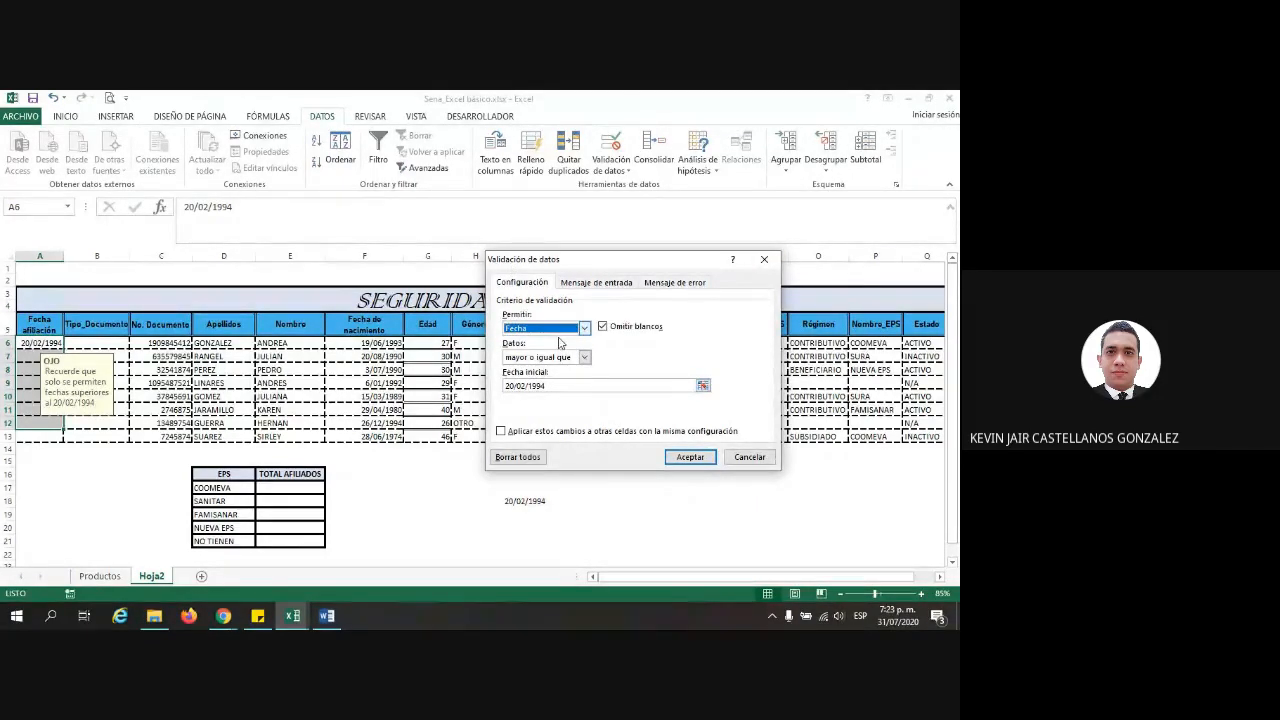
left_click(764, 259)
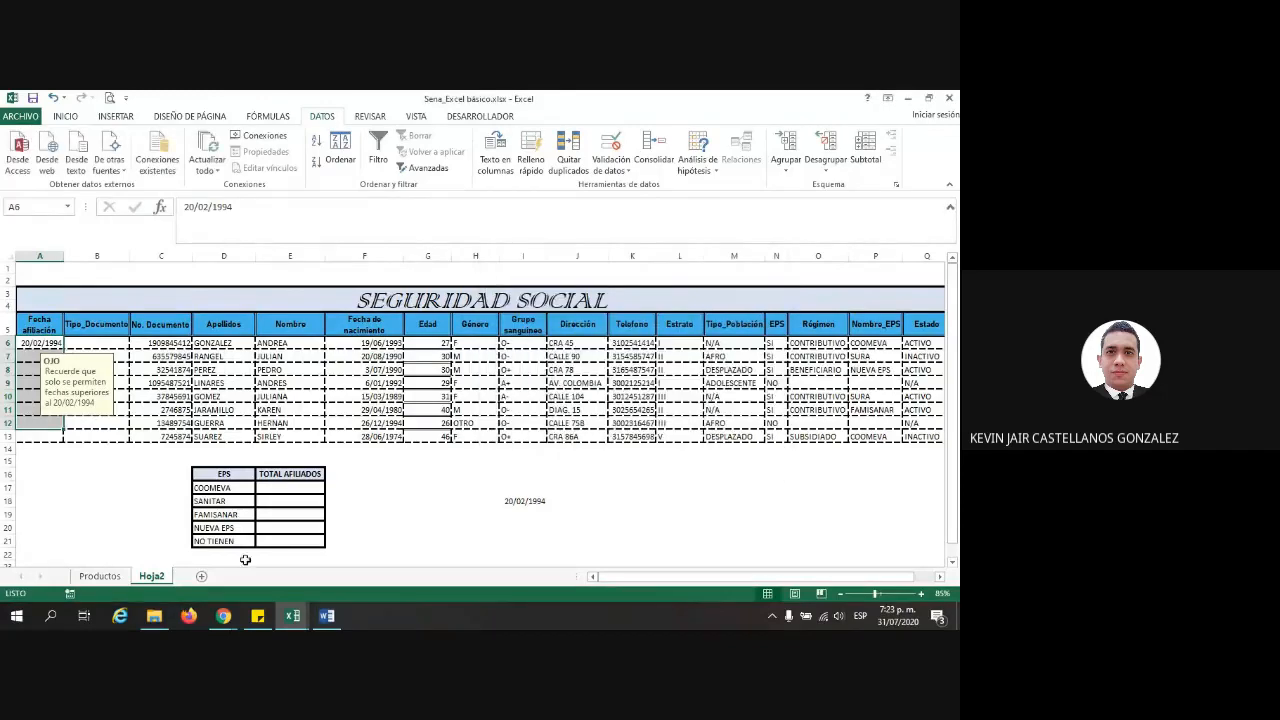
Clear the ages in cells G6:G13 of the Edad column
left_click(398, 515)
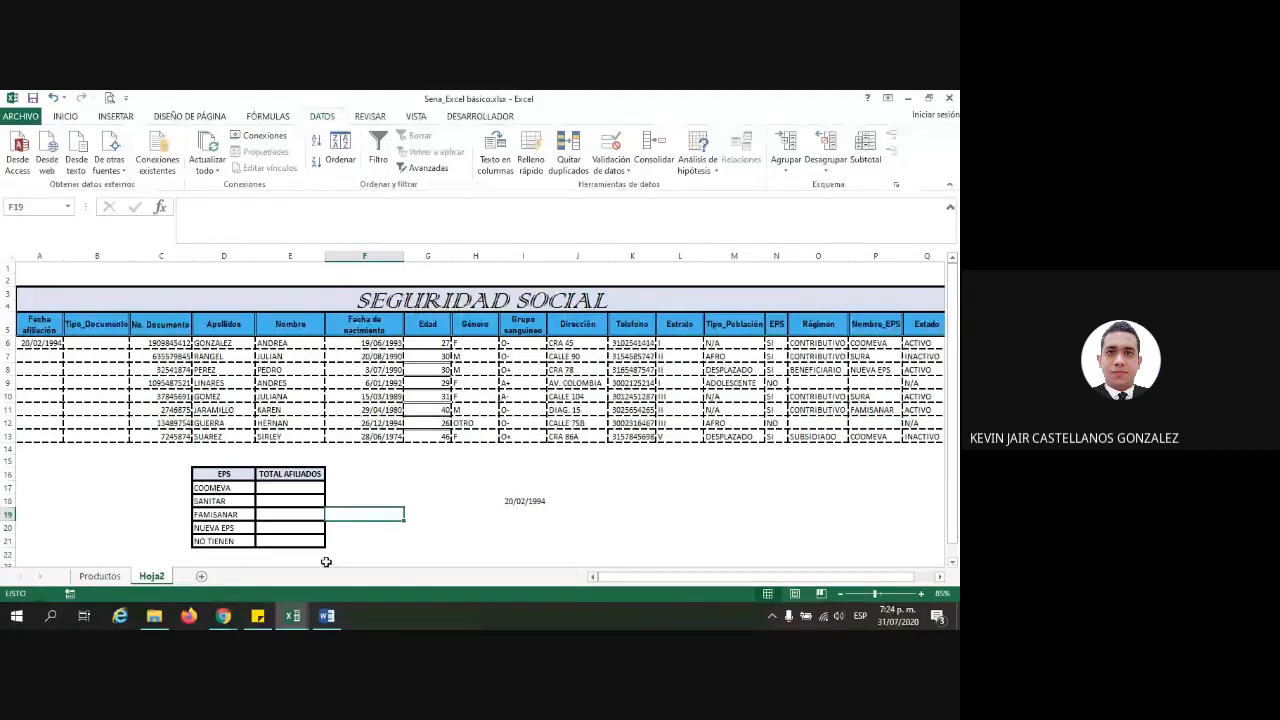
left_click(381, 343)
key("Down")
key("Down")
key("Down")
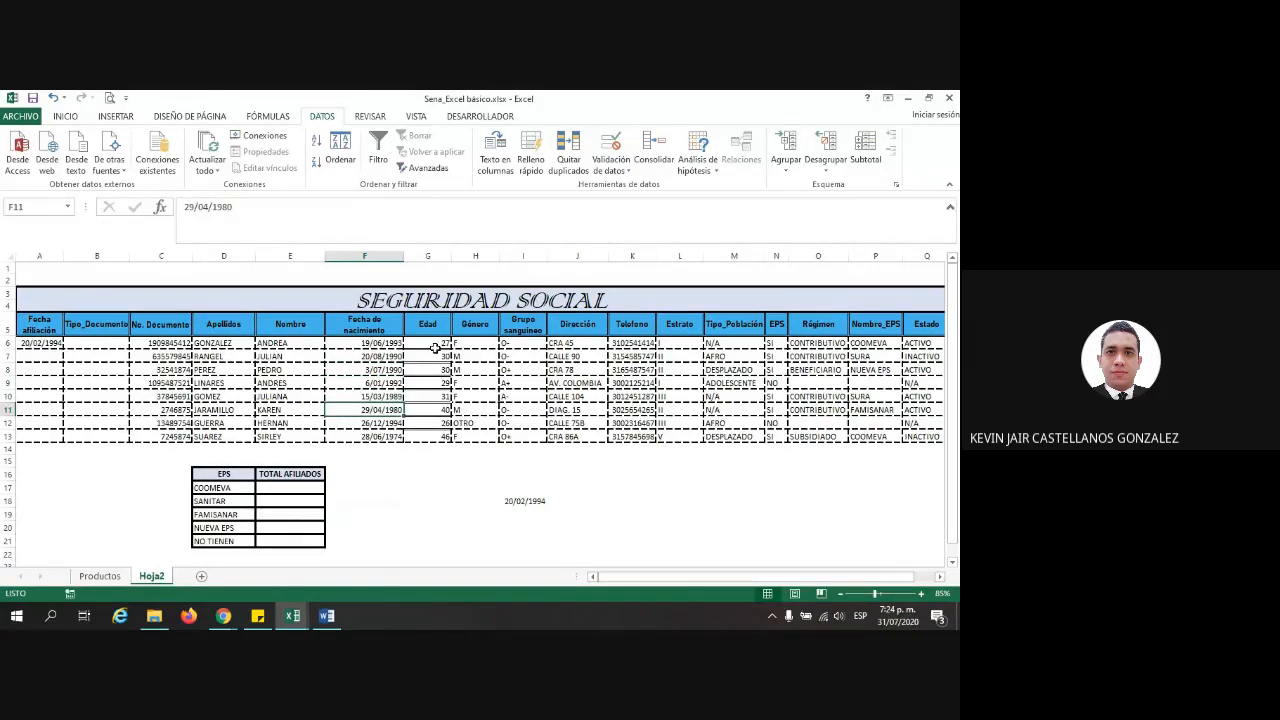
left_click_drag(430, 344, 424, 437)
key("Delete")
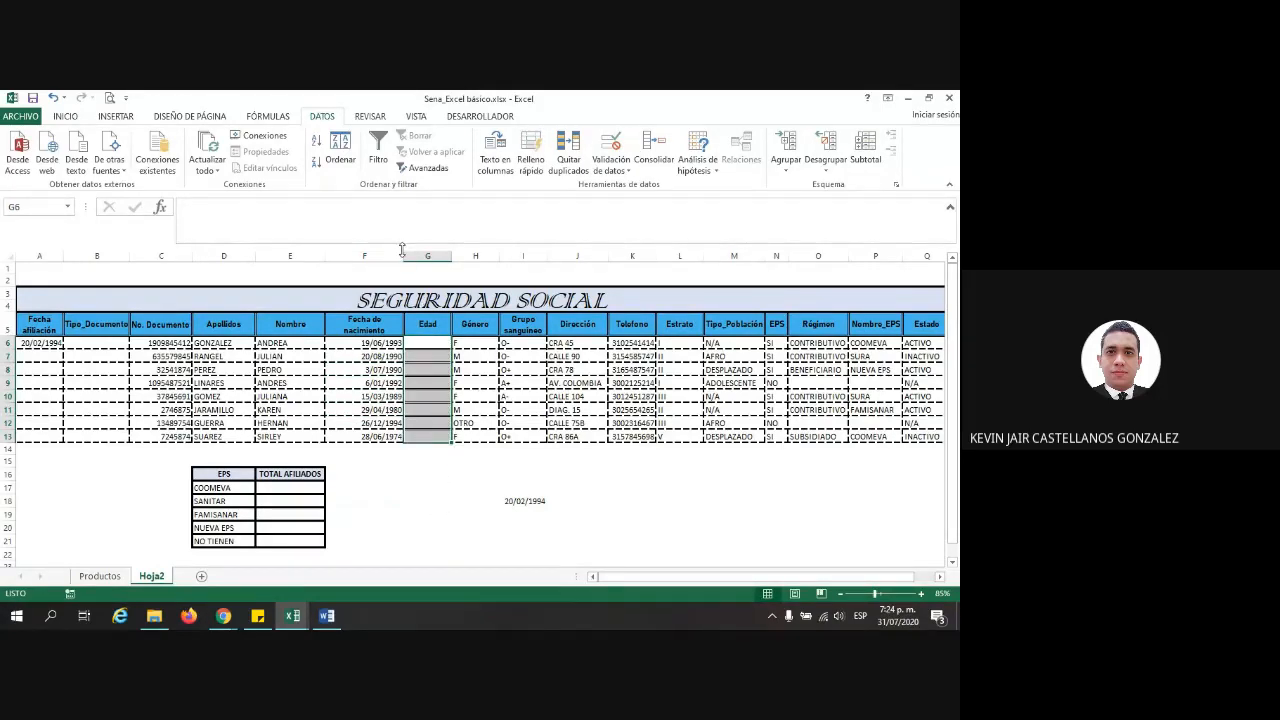
left_click(434, 344)
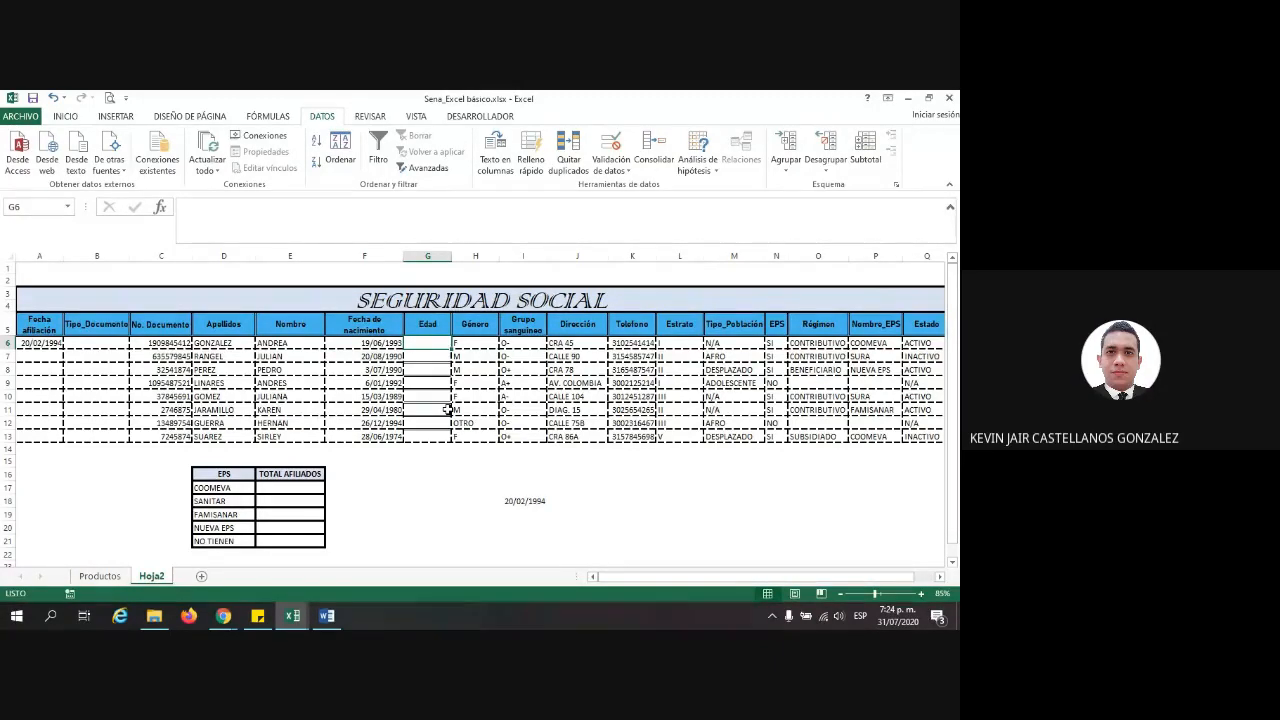
left_click(432, 437)
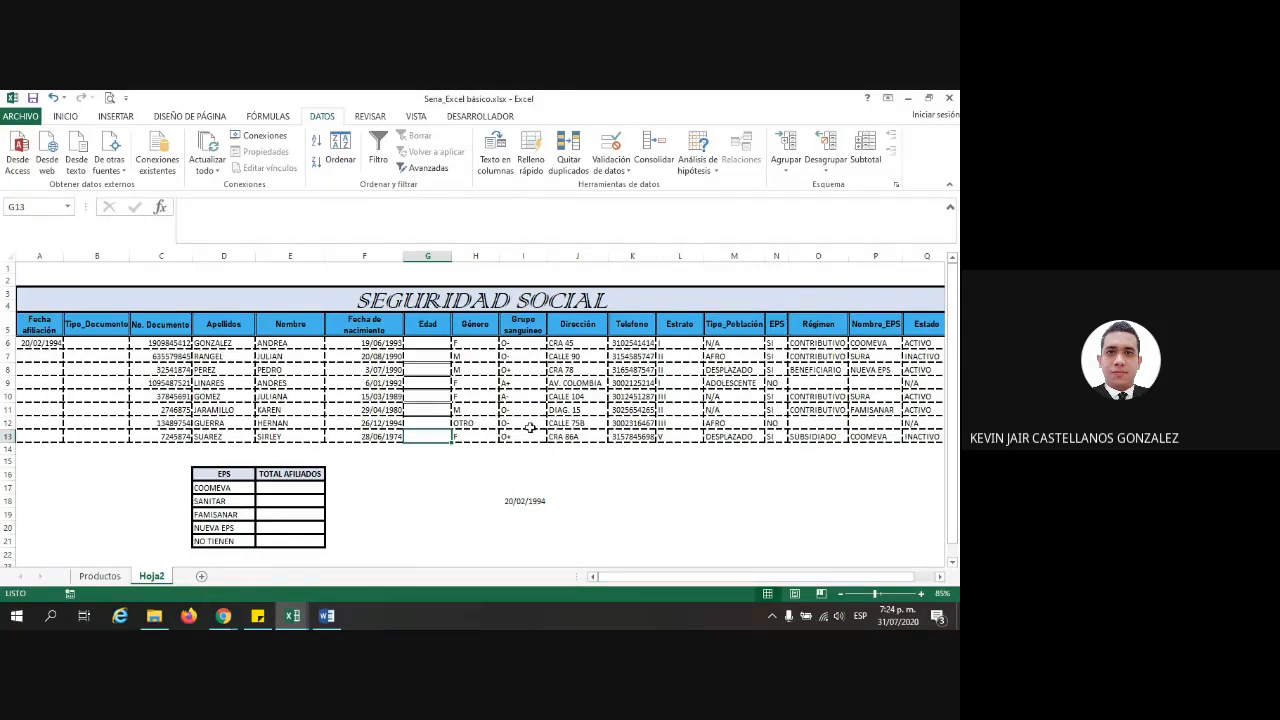
left_click(428, 342)
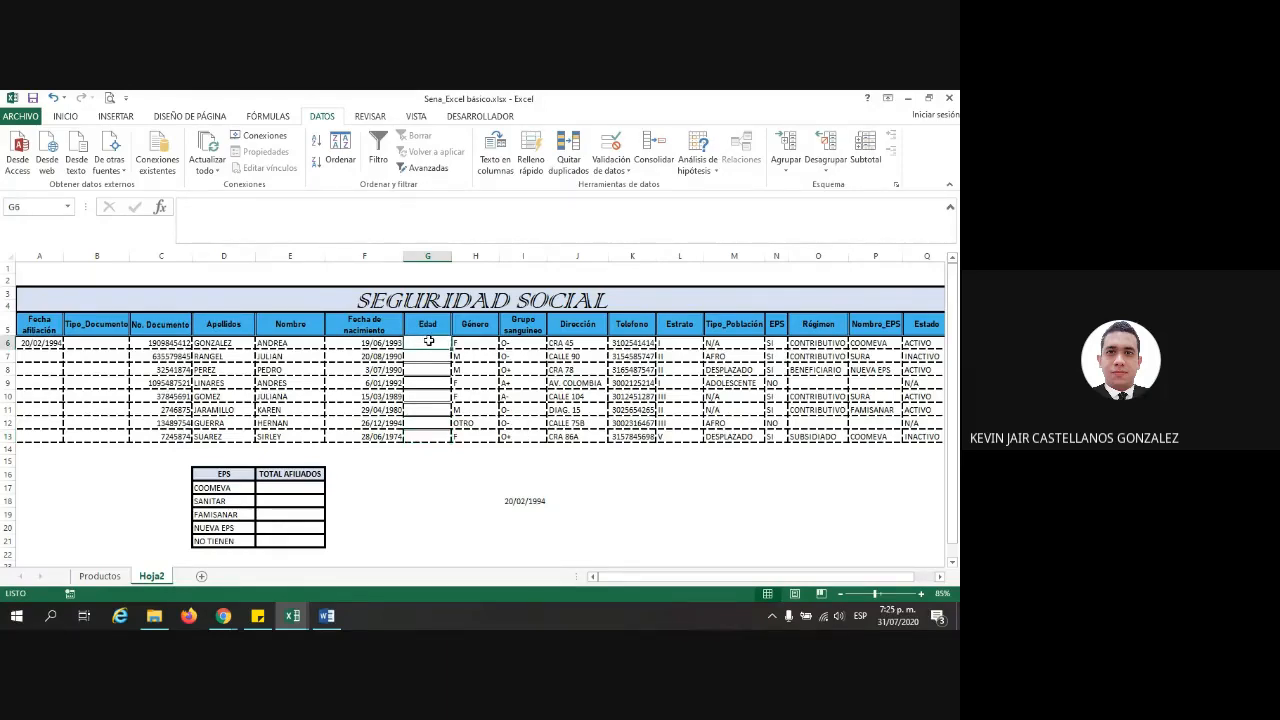
left_click_drag(436, 342, 436, 436)
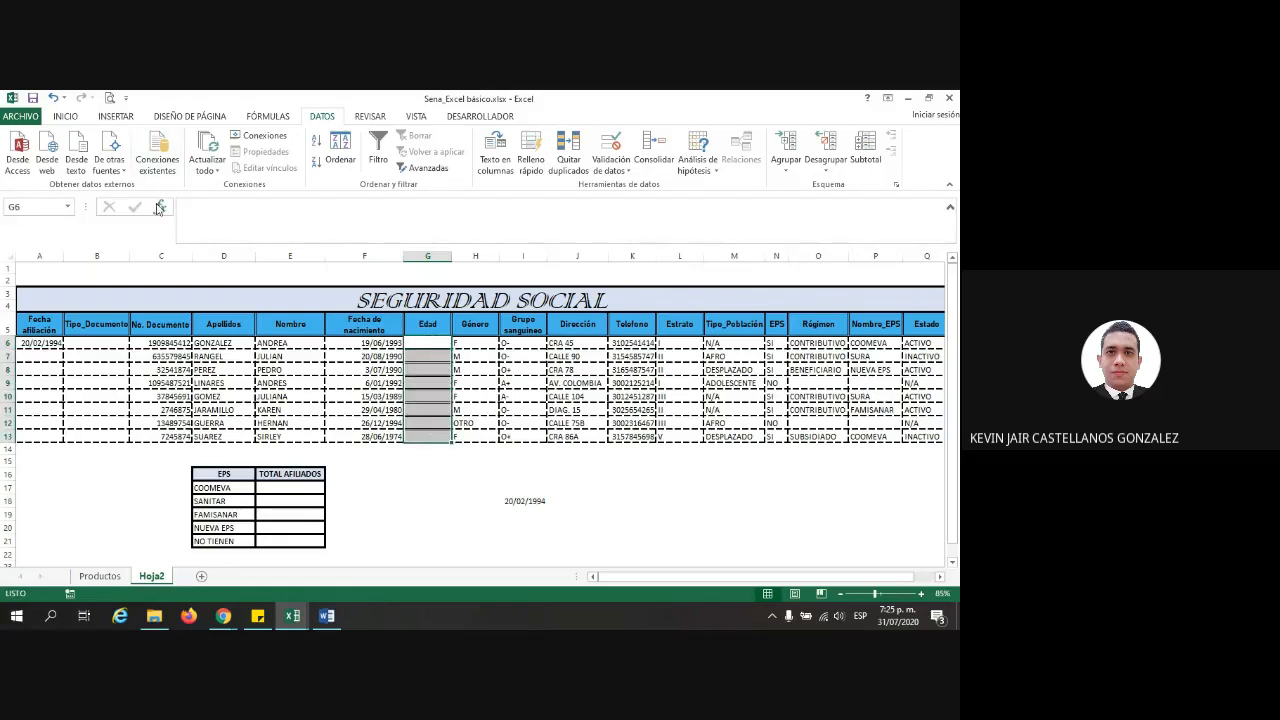
left_click(420, 514)
left_click(433, 346)
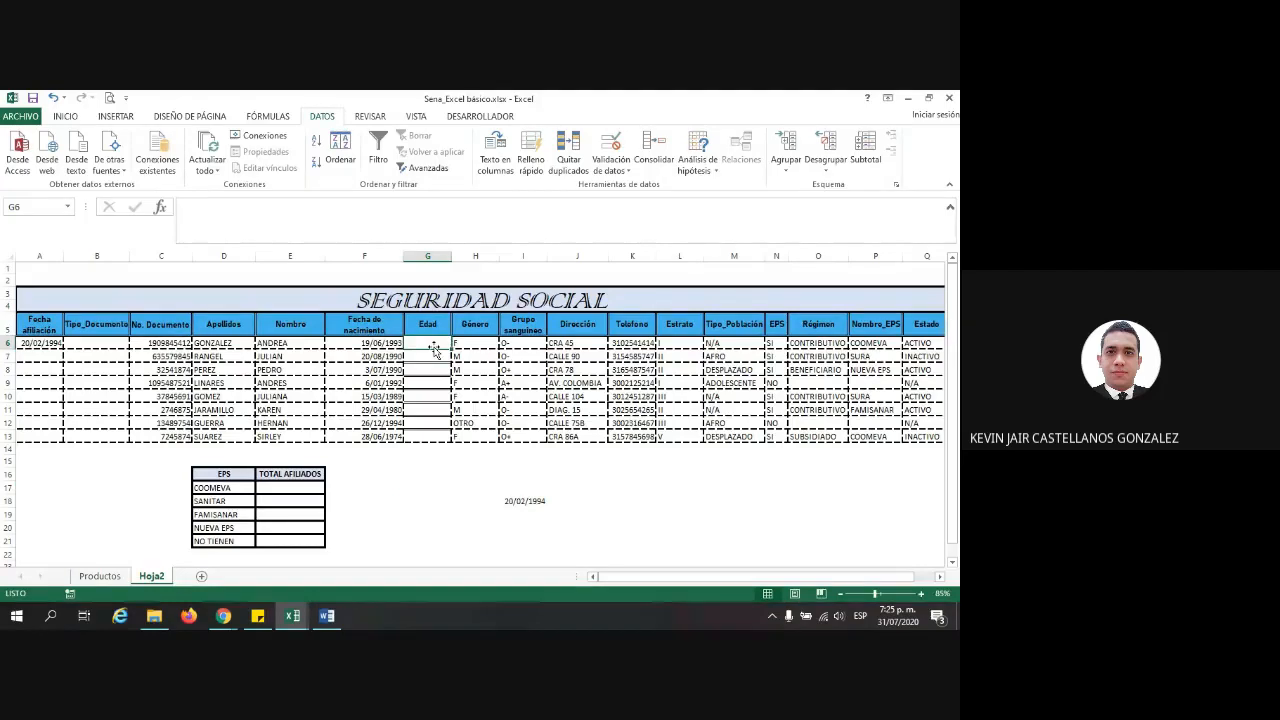
type("=frac")
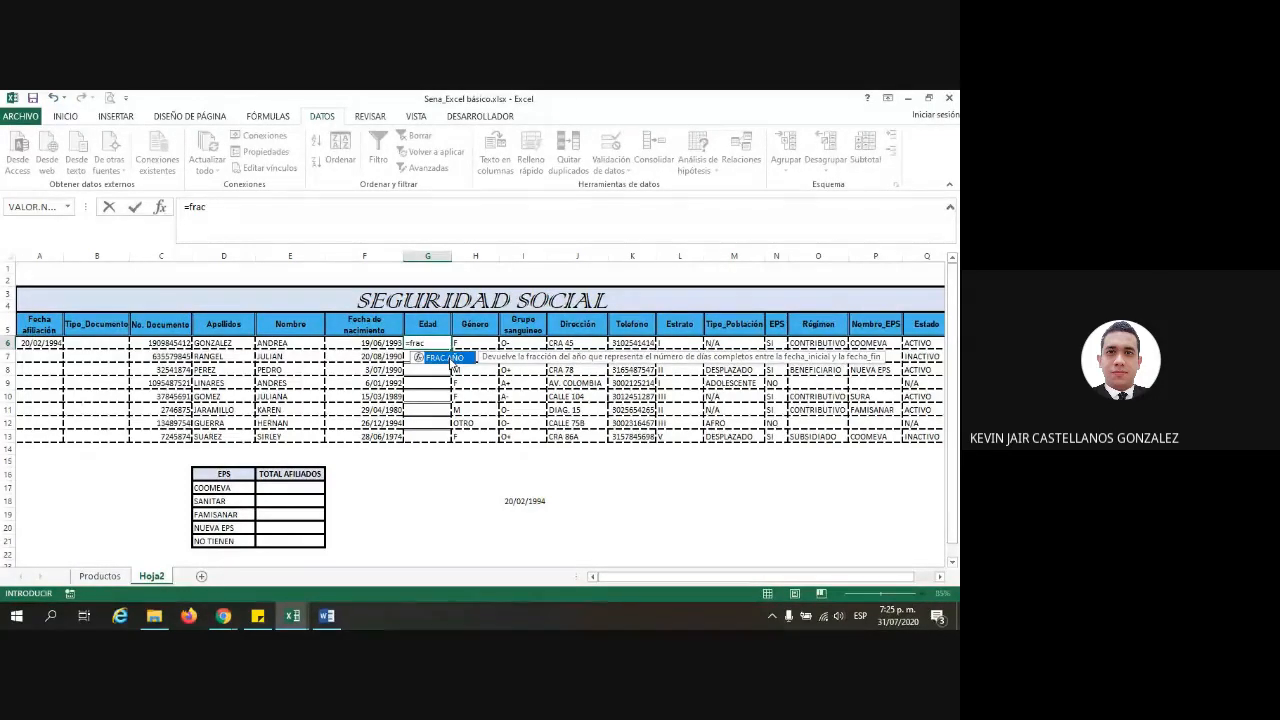
double_click(450, 358)
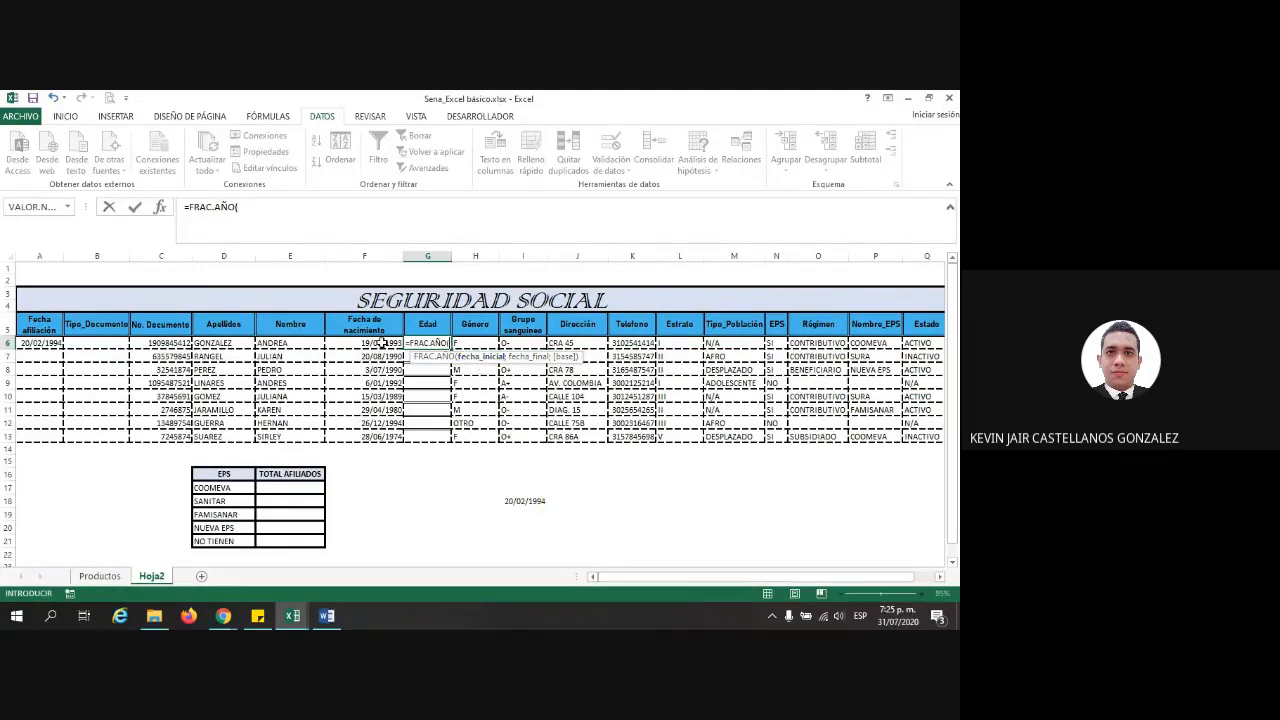
left_click(383, 343)
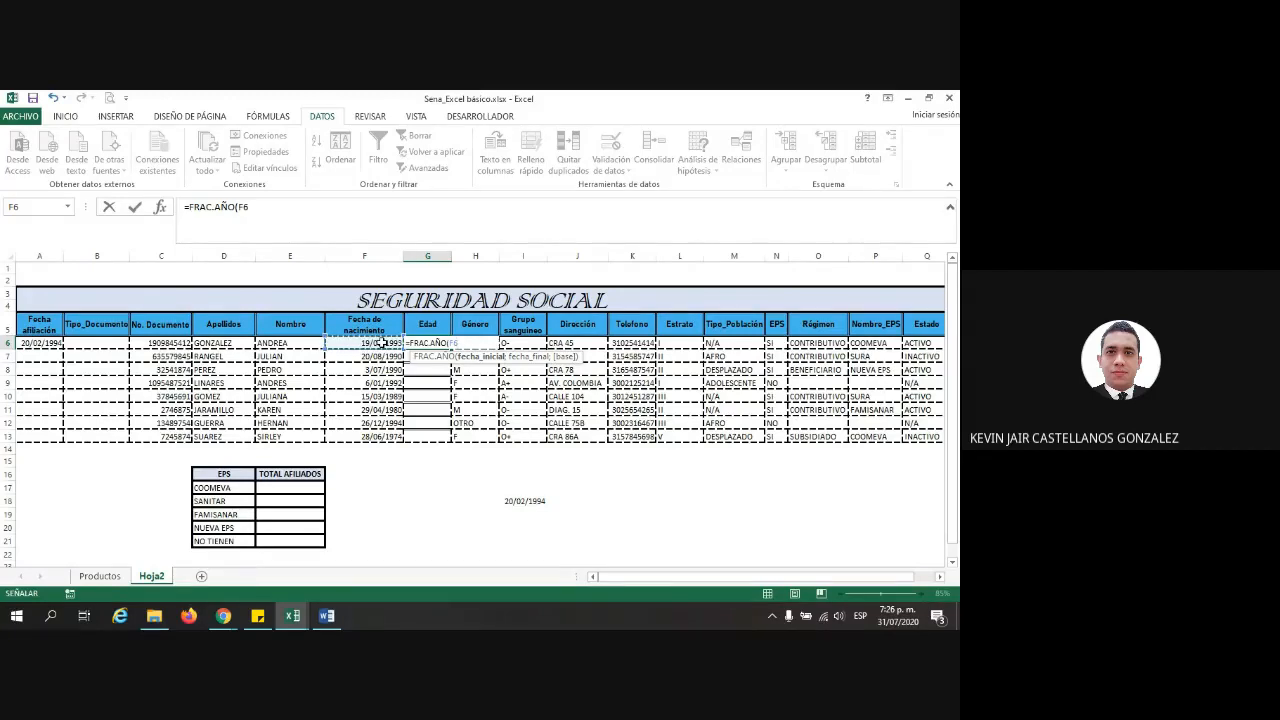
type(";")
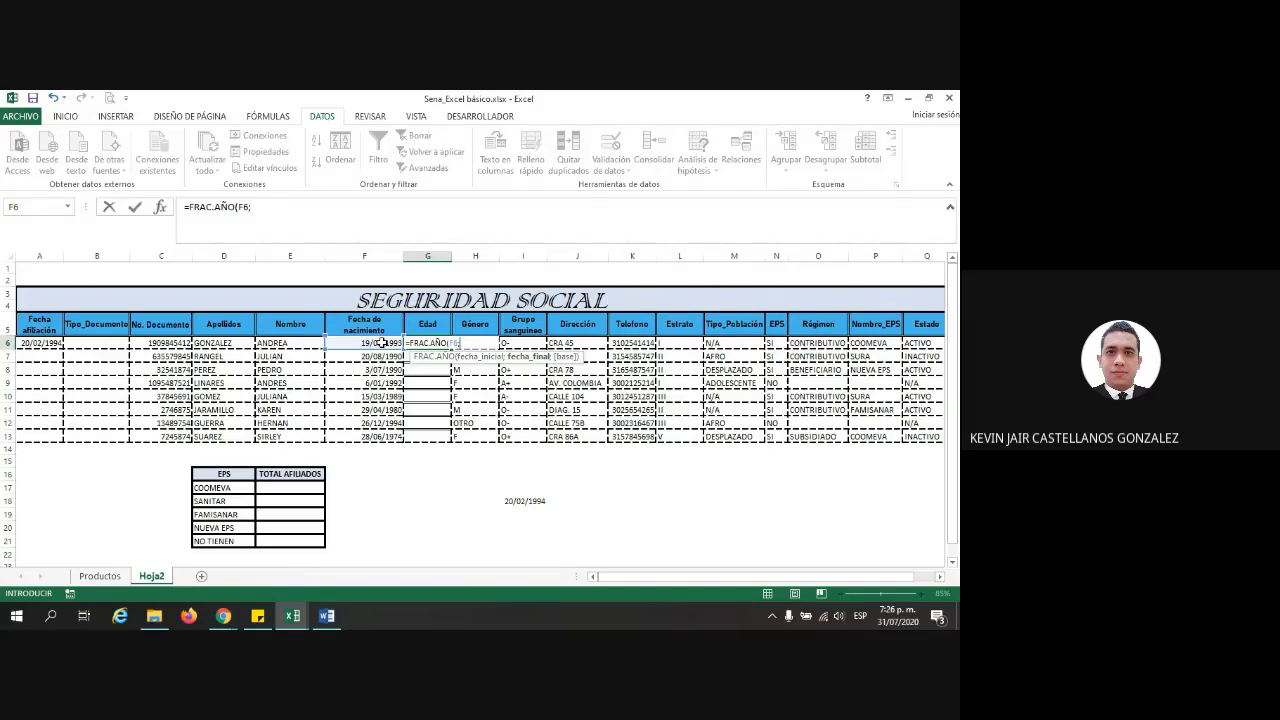
key("Escape")
Try the formula =HOY() in the empty cell K17, and clear the cell again
left_click(636, 487)
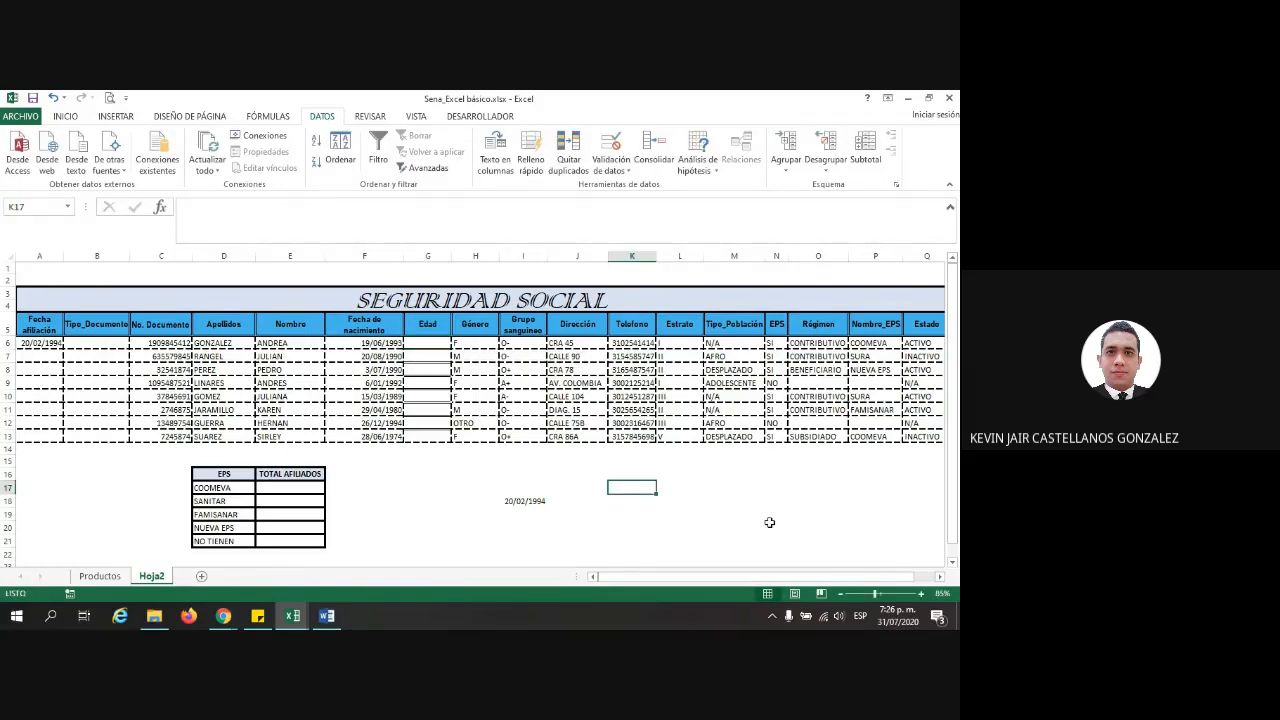
type("=")
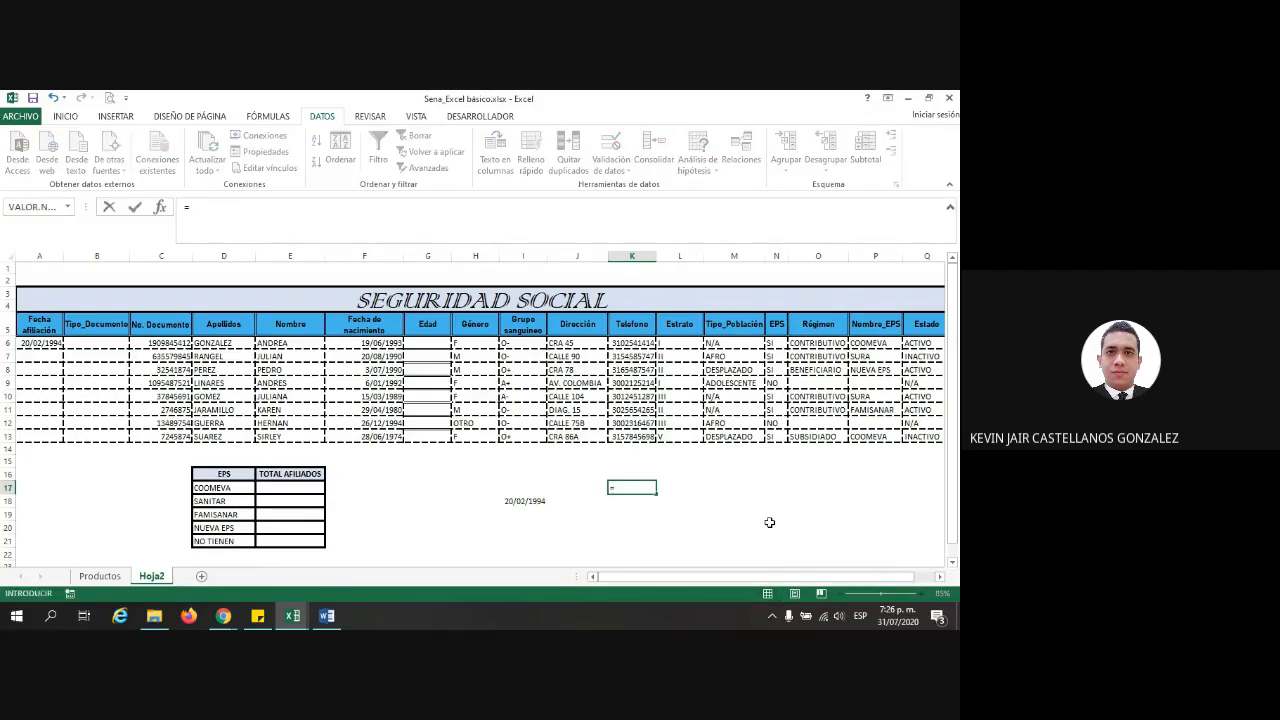
type("hoy()")
key("Return")
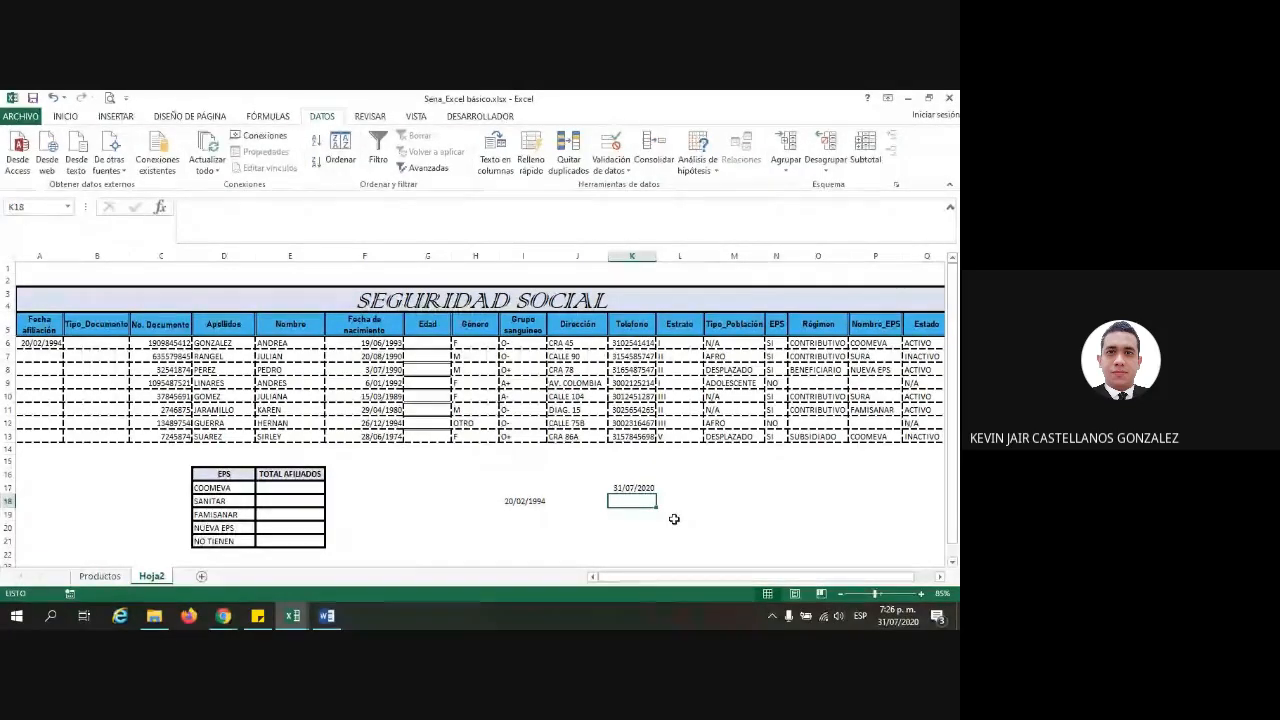
left_click(633, 487)
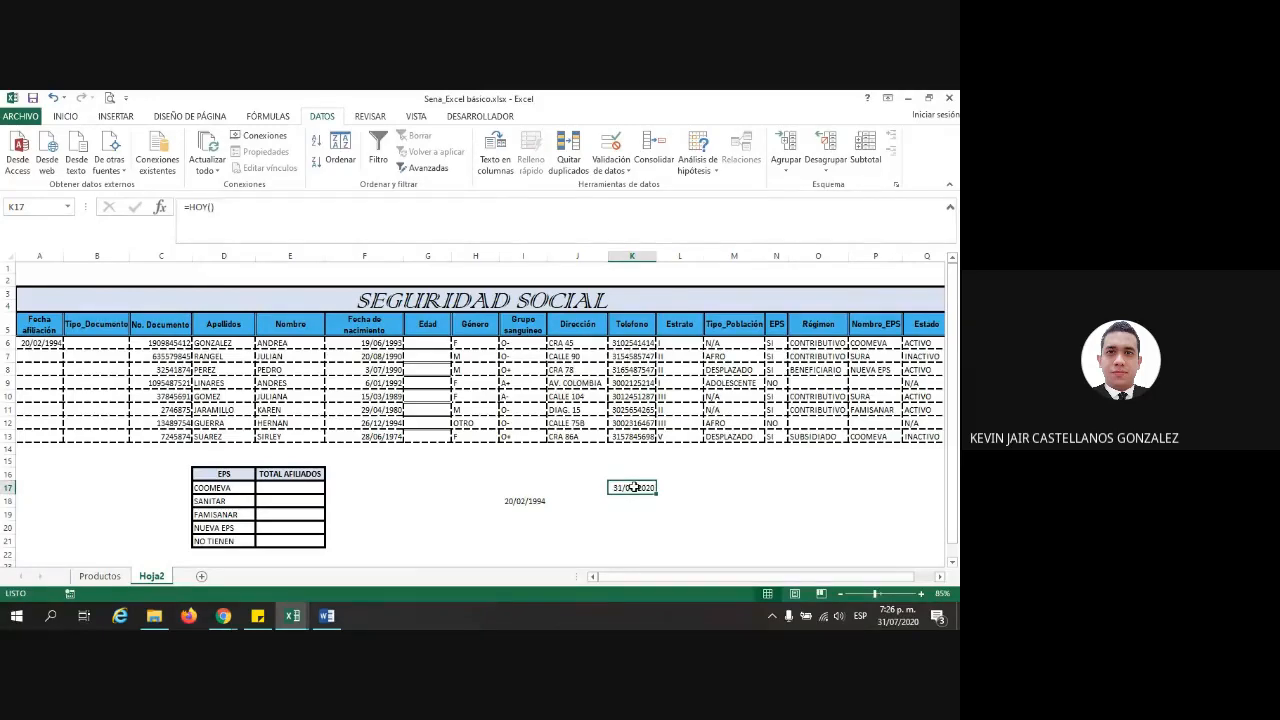
key("Delete")
Enter the formula =FRAC.AÑO(F6;HOY()) in cell G6 to calculate the age from the Fecha de nacimiento column
left_click(418, 342)
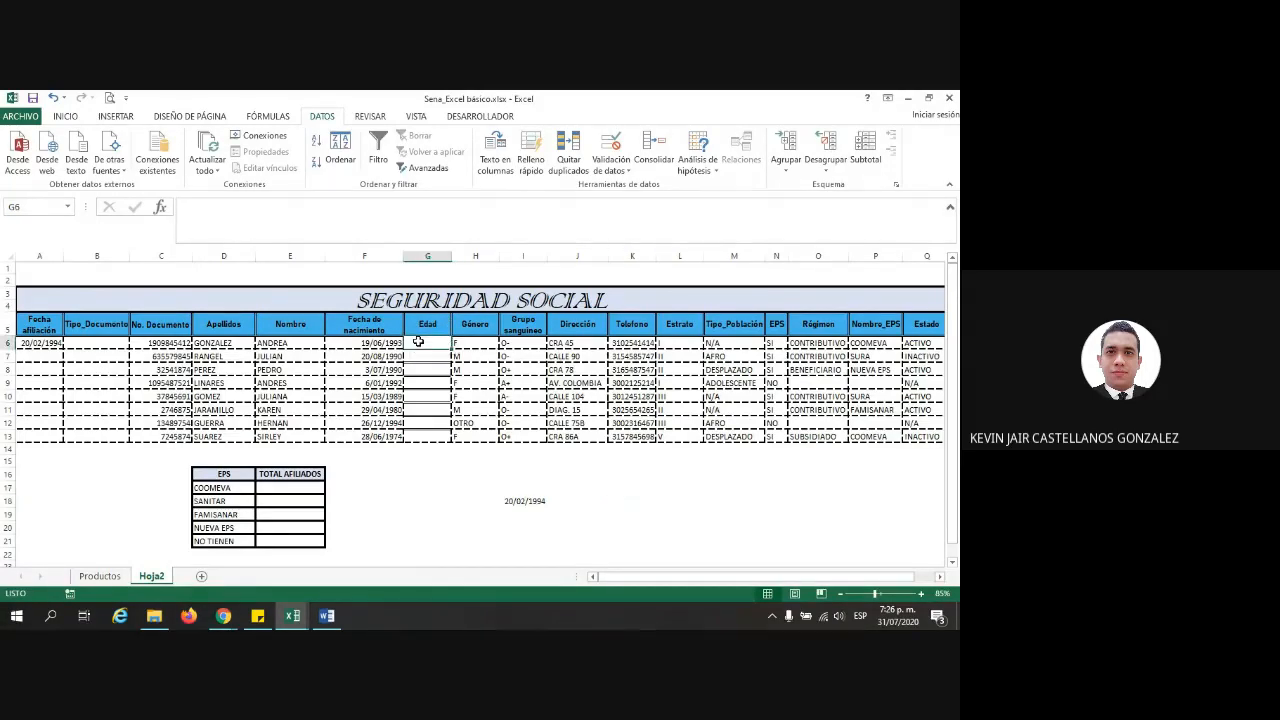
type("=fra")
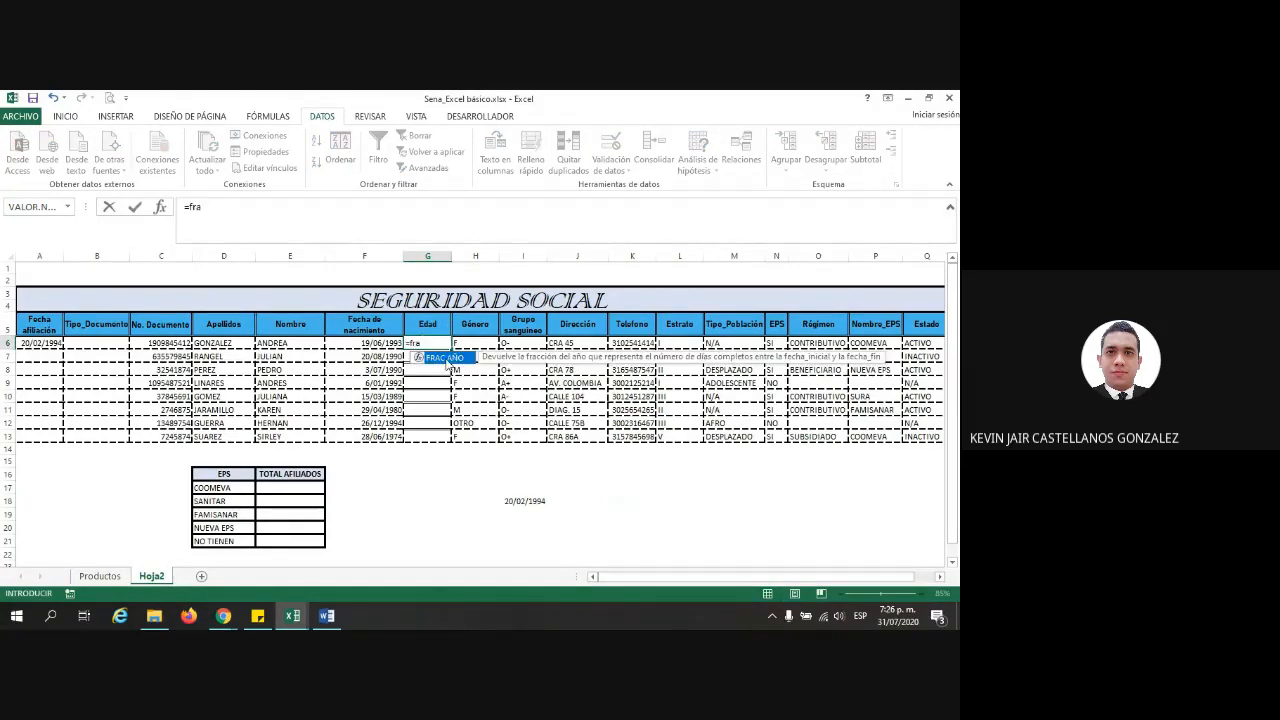
double_click(447, 359)
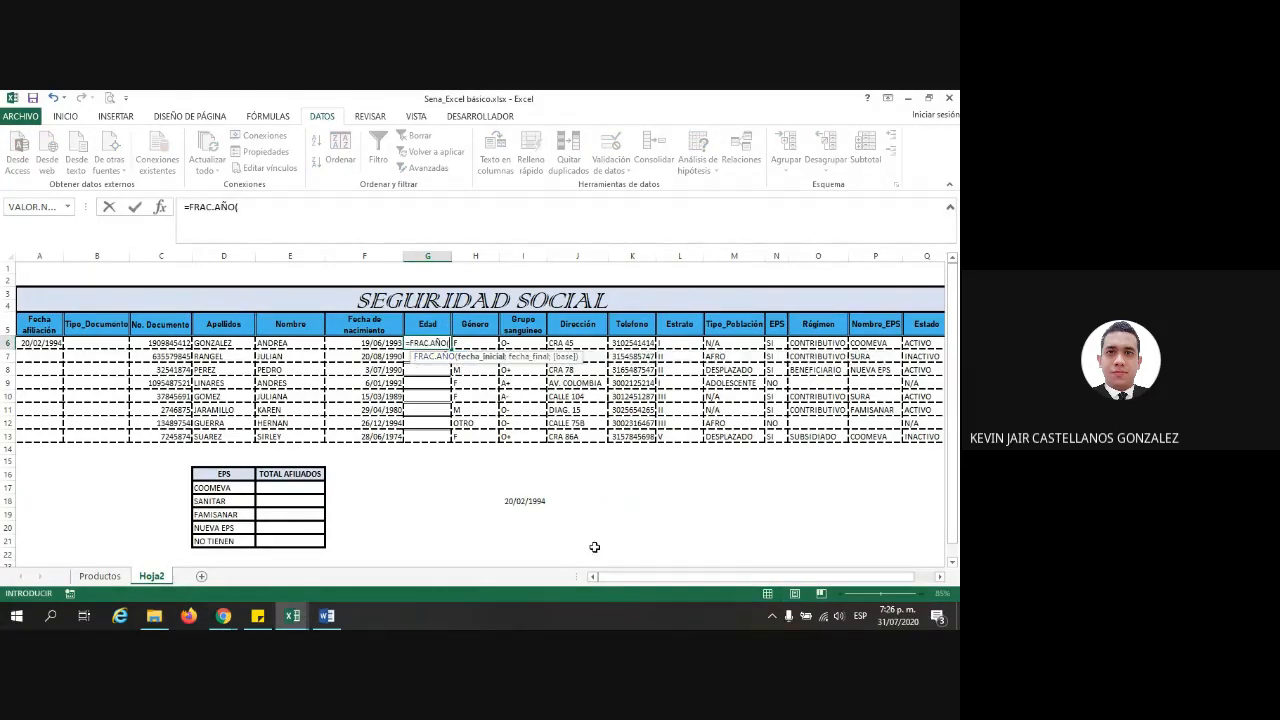
left_click(375, 343)
type("*")
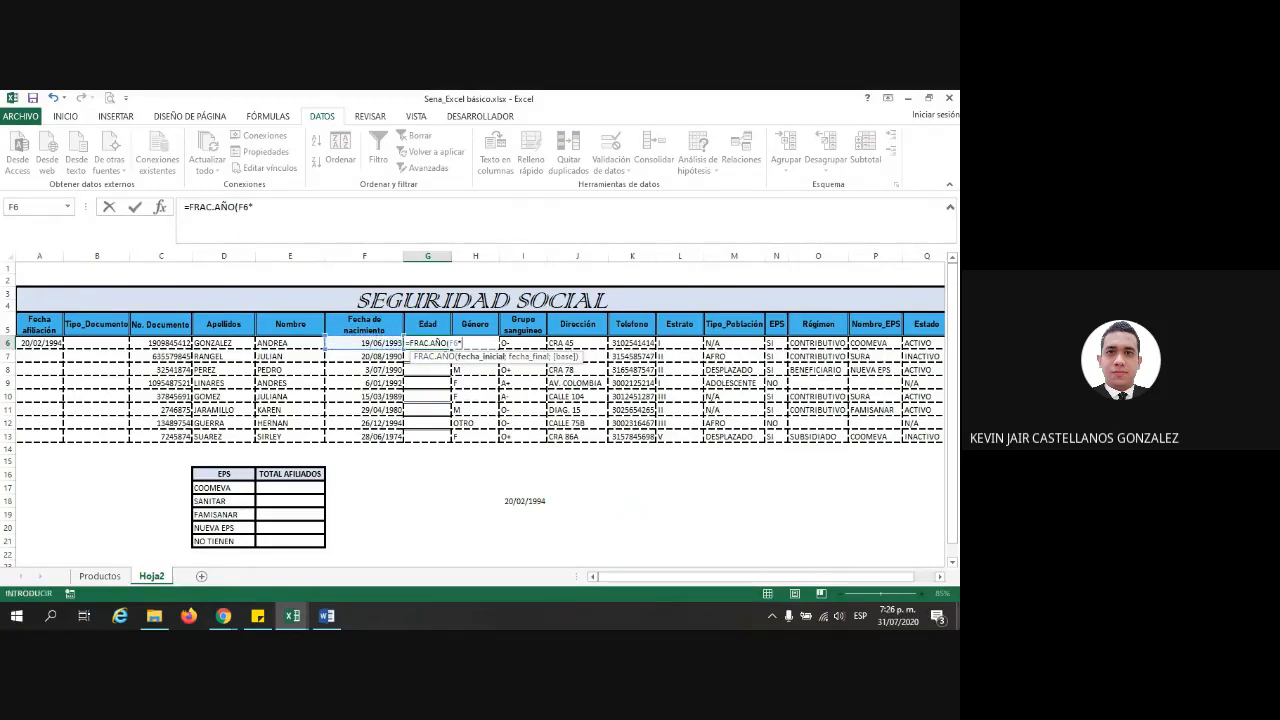
key("BackSpace")
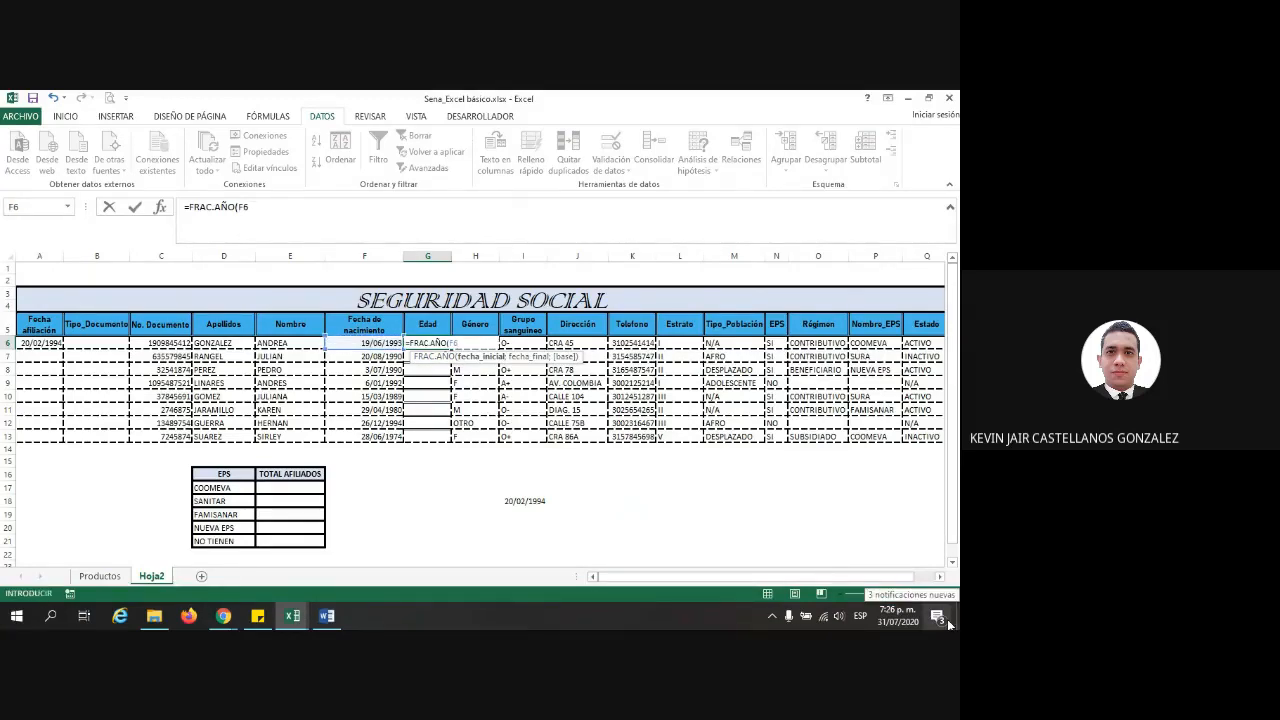
type(";")
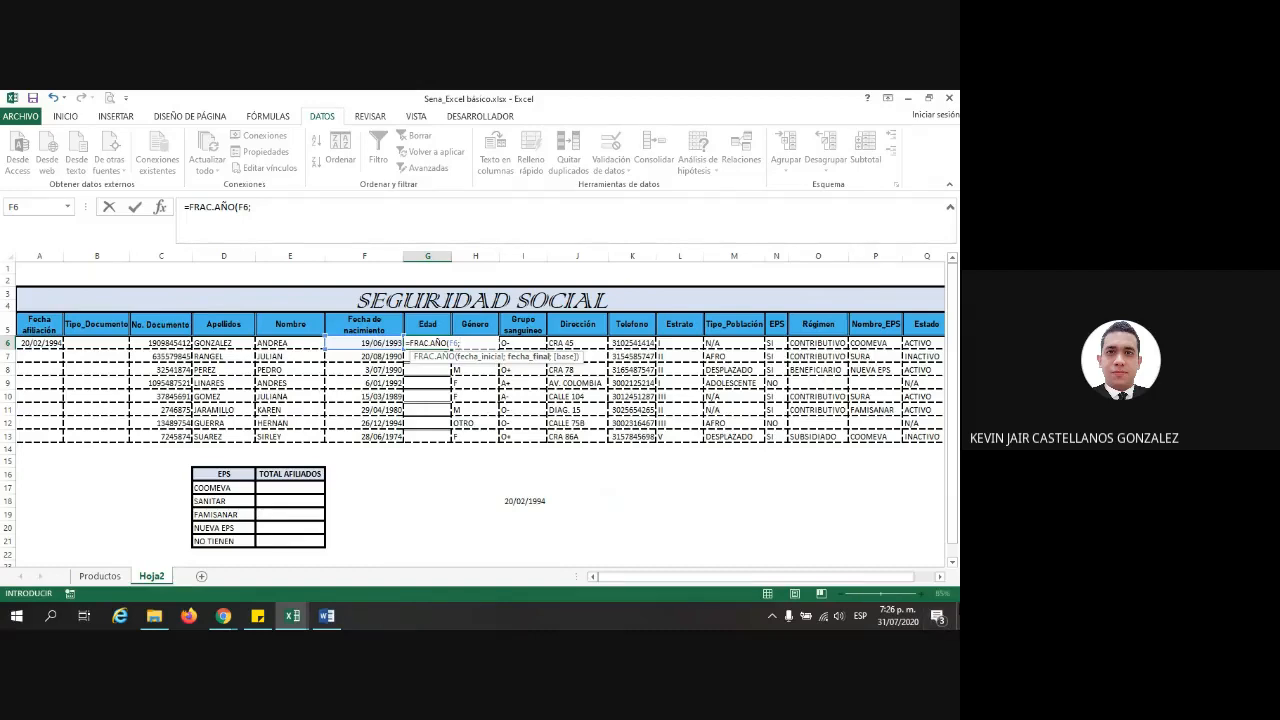
type("hoy")
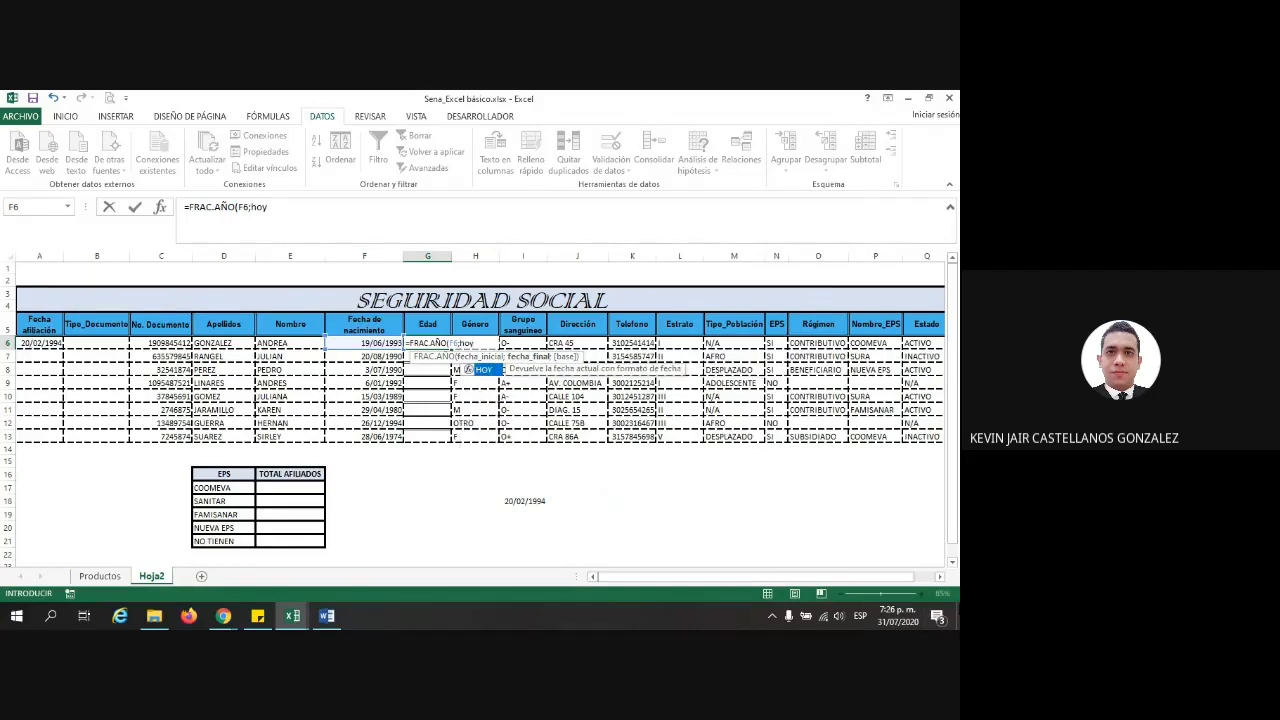
type("()")
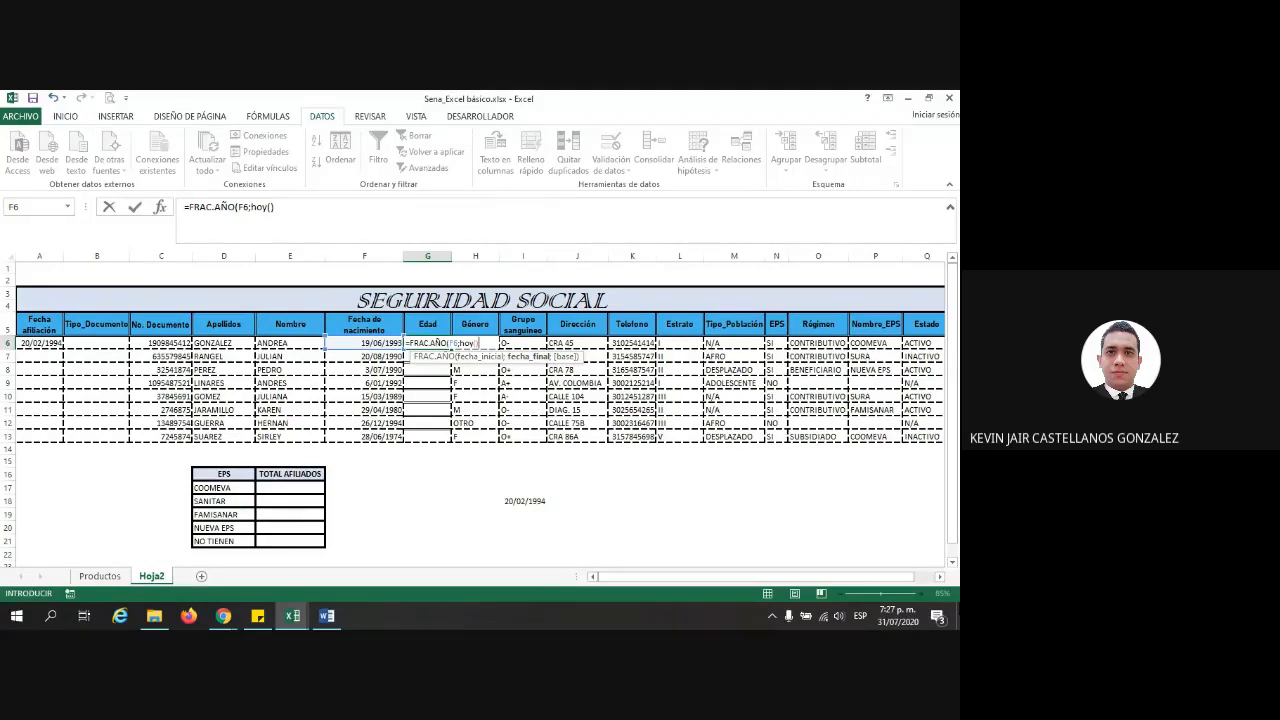
type(")")
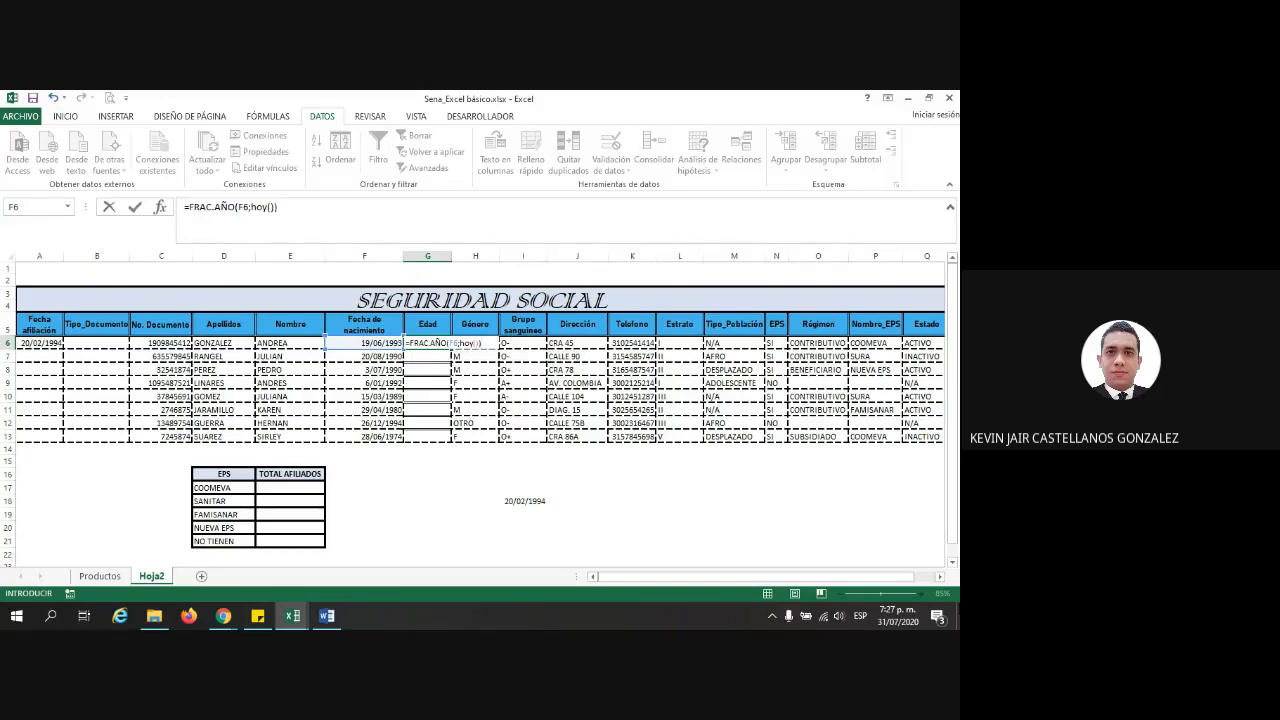
key("Return")
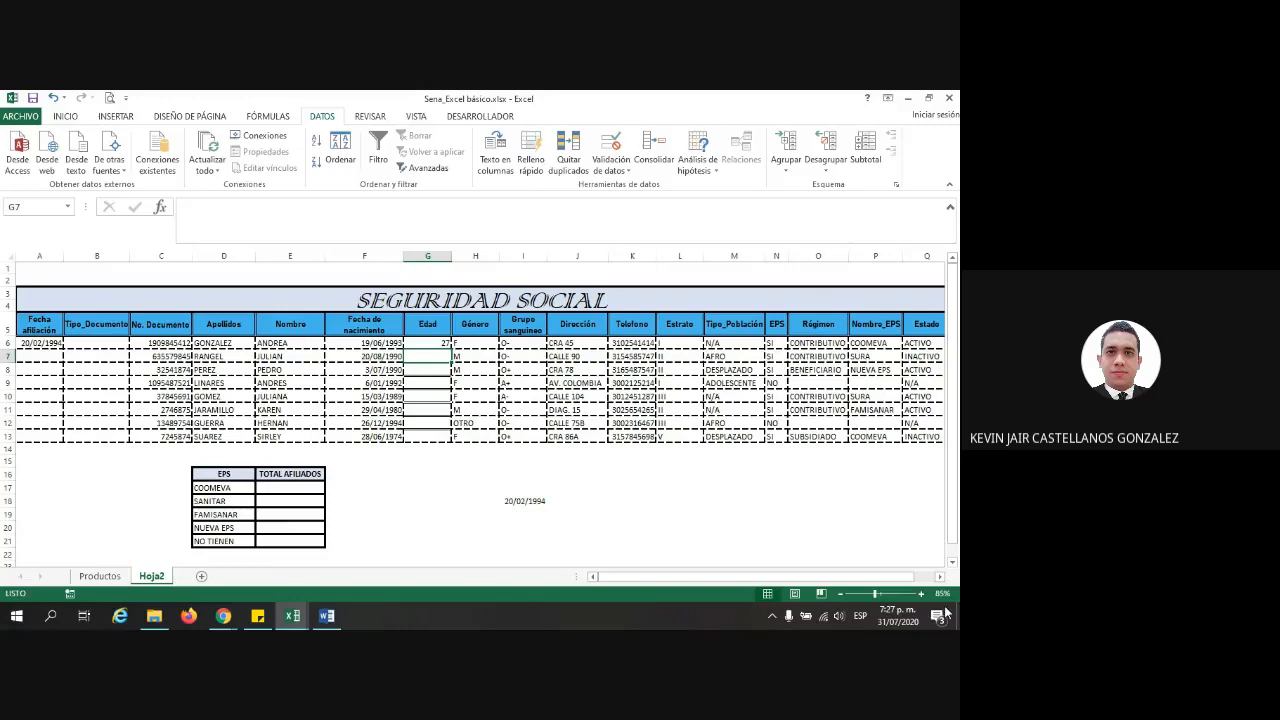
Fill the age formula from G6 down to G13 and show the ages with three decimals
left_click(446, 344)
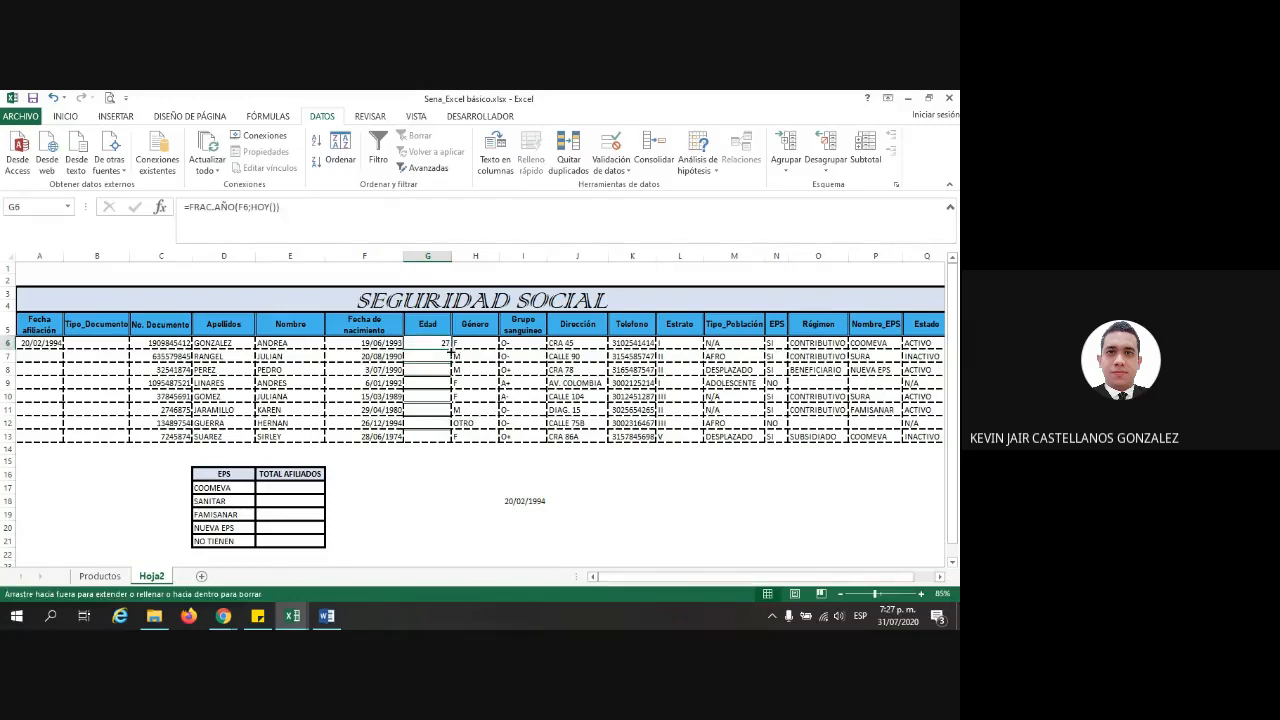
left_click_drag(452, 346, 453, 440)
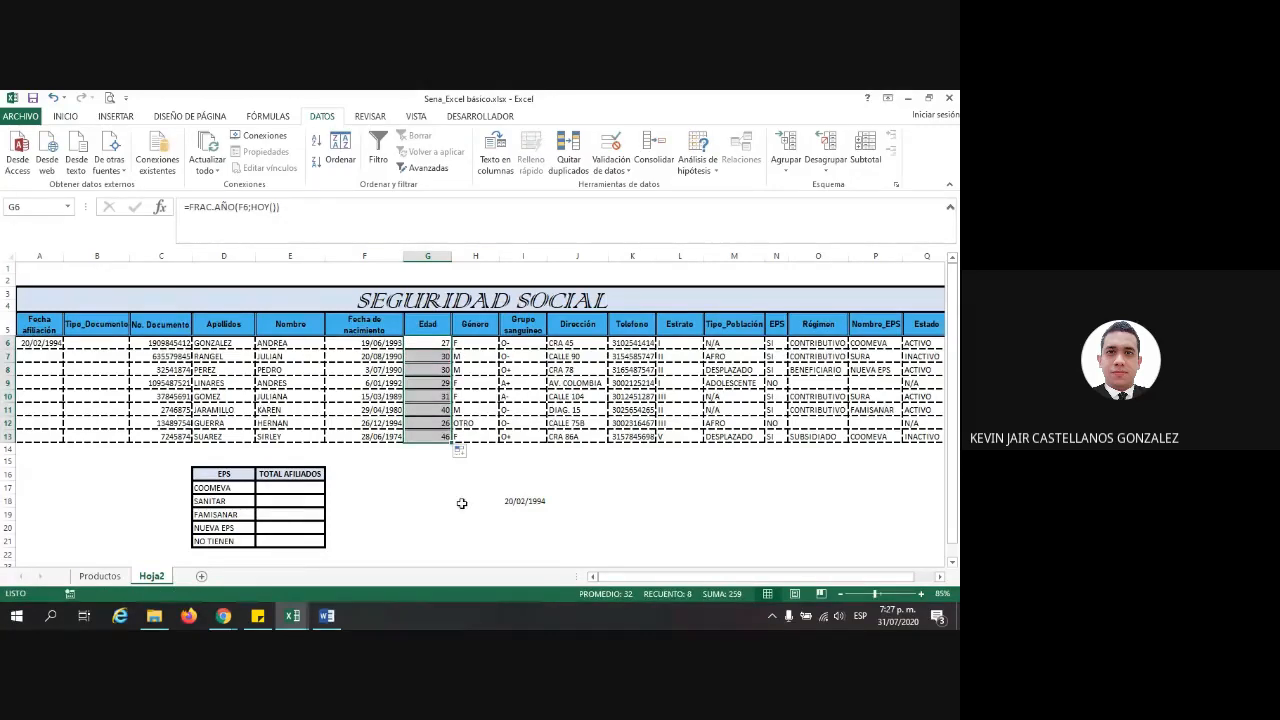
left_click(66, 117)
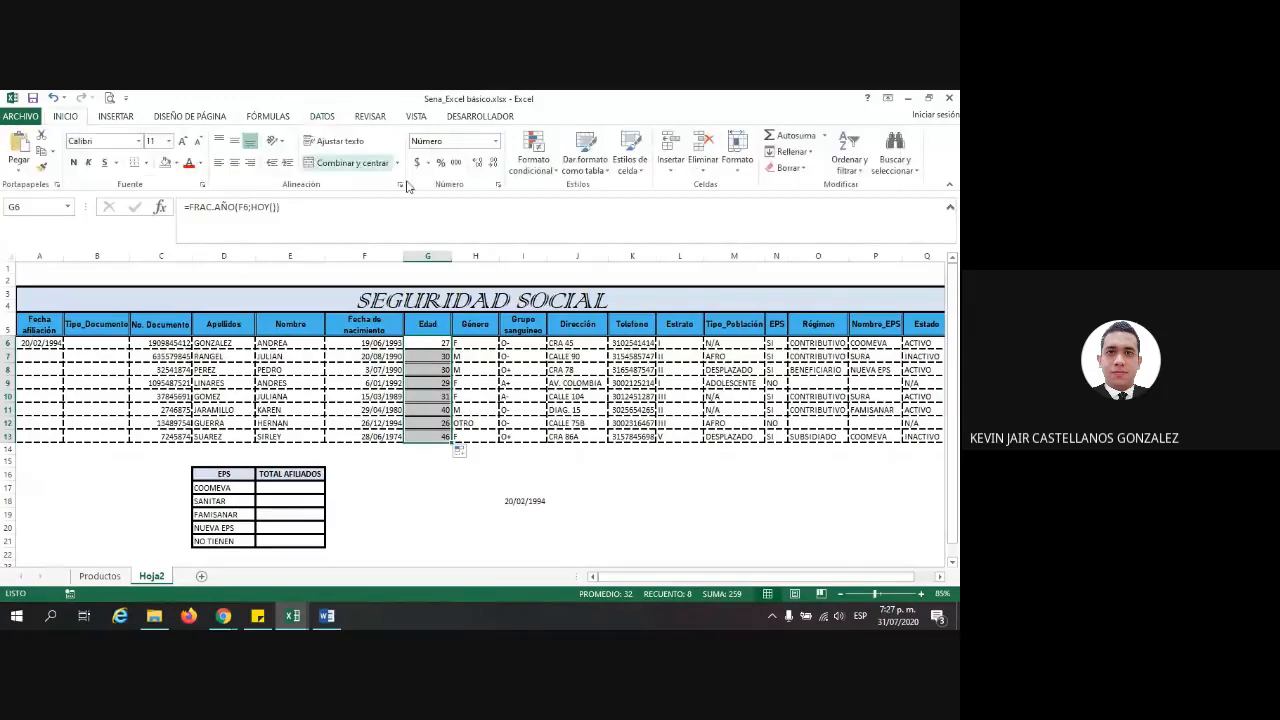
left_click(478, 165)
left_click(478, 165)
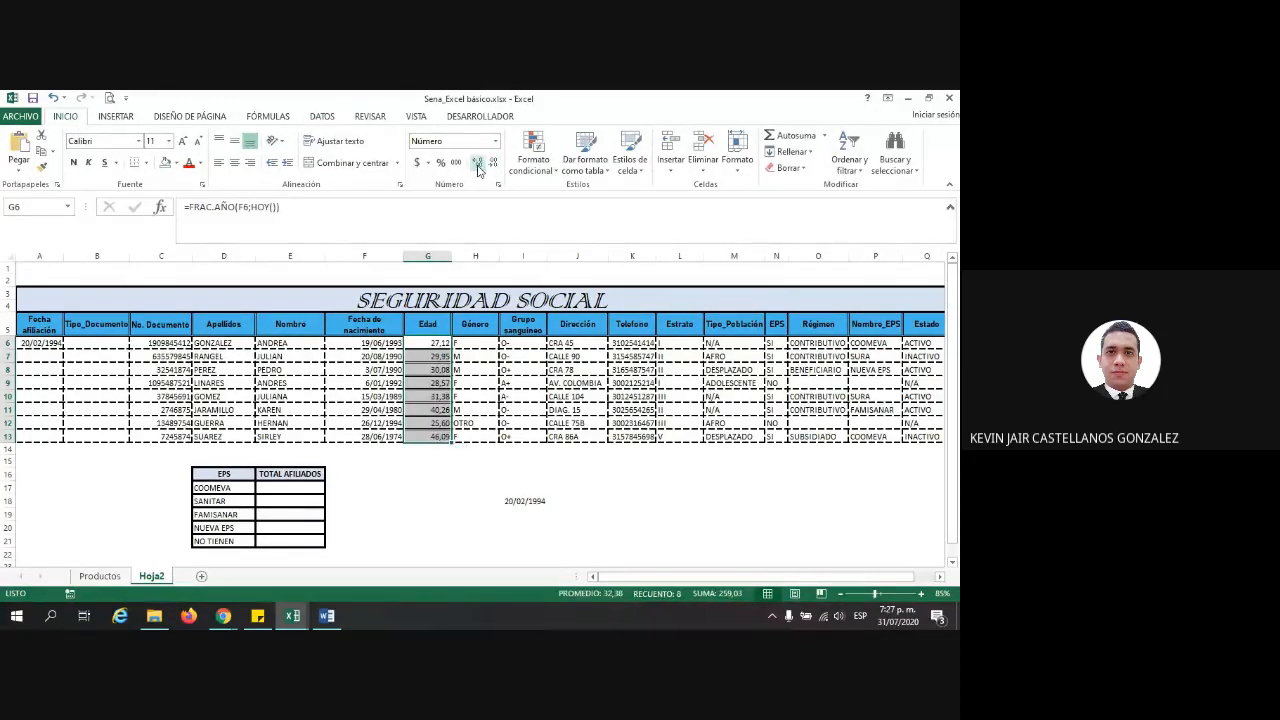
left_click(478, 165)
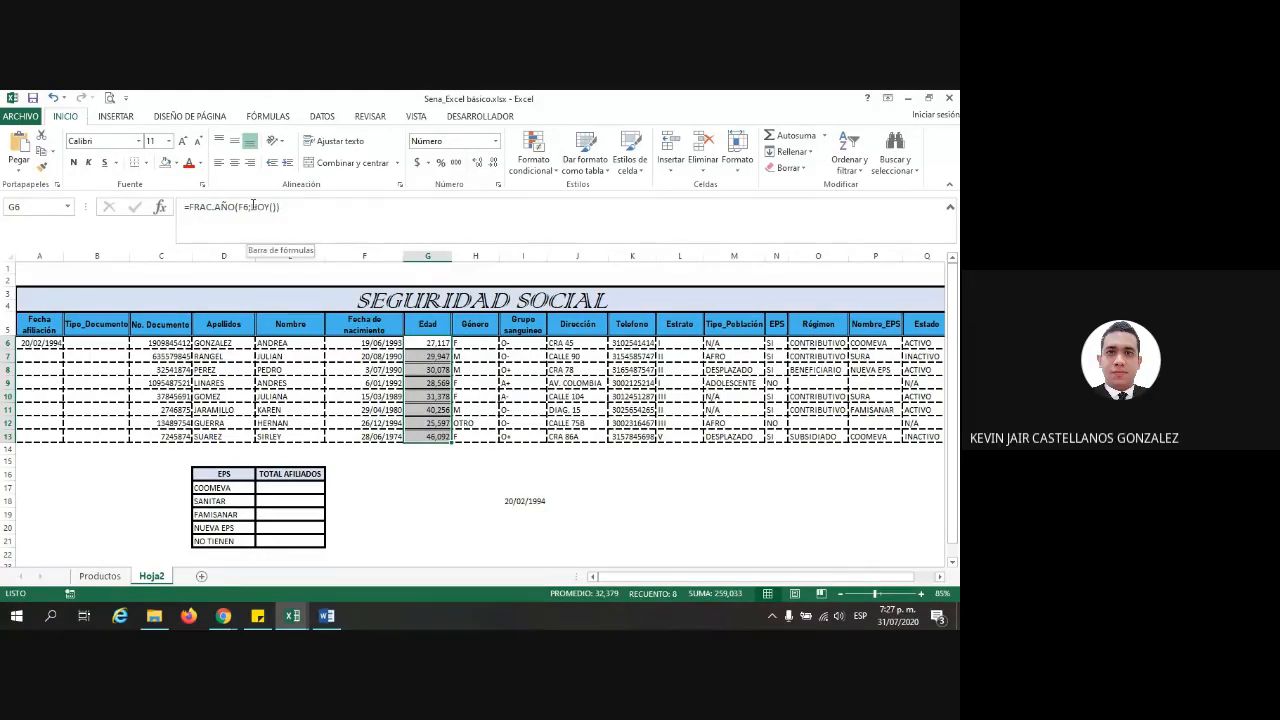
left_click_drag(250, 207, 274, 207)
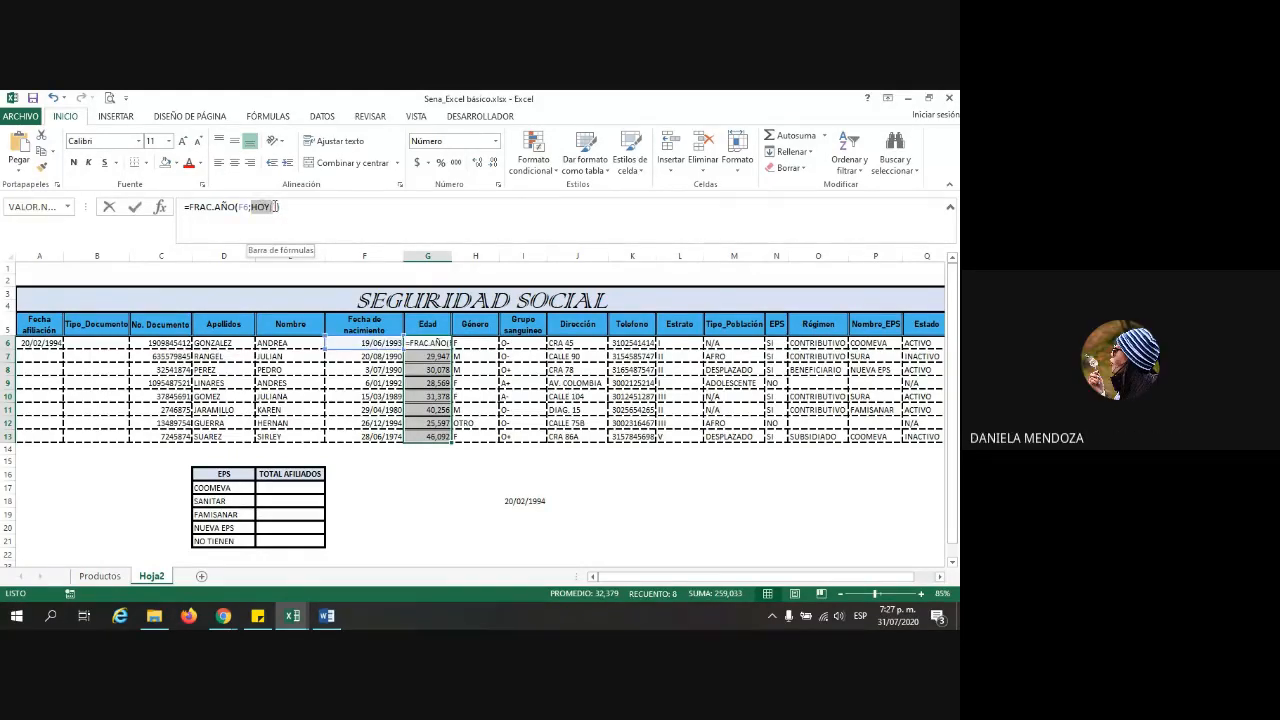
left_click(678, 502)
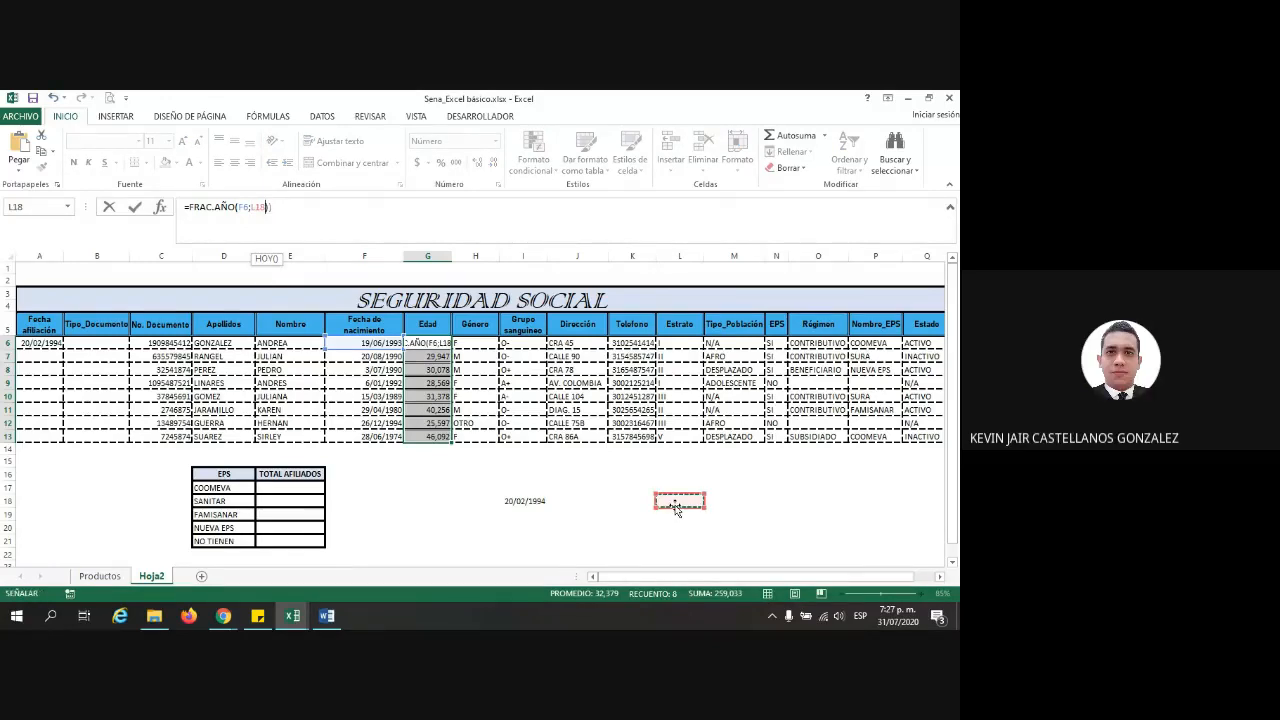
key("Return")
Enter =HOY() in cell L17 and compare its content with the fixed date in cell I18
left_click(700, 486)
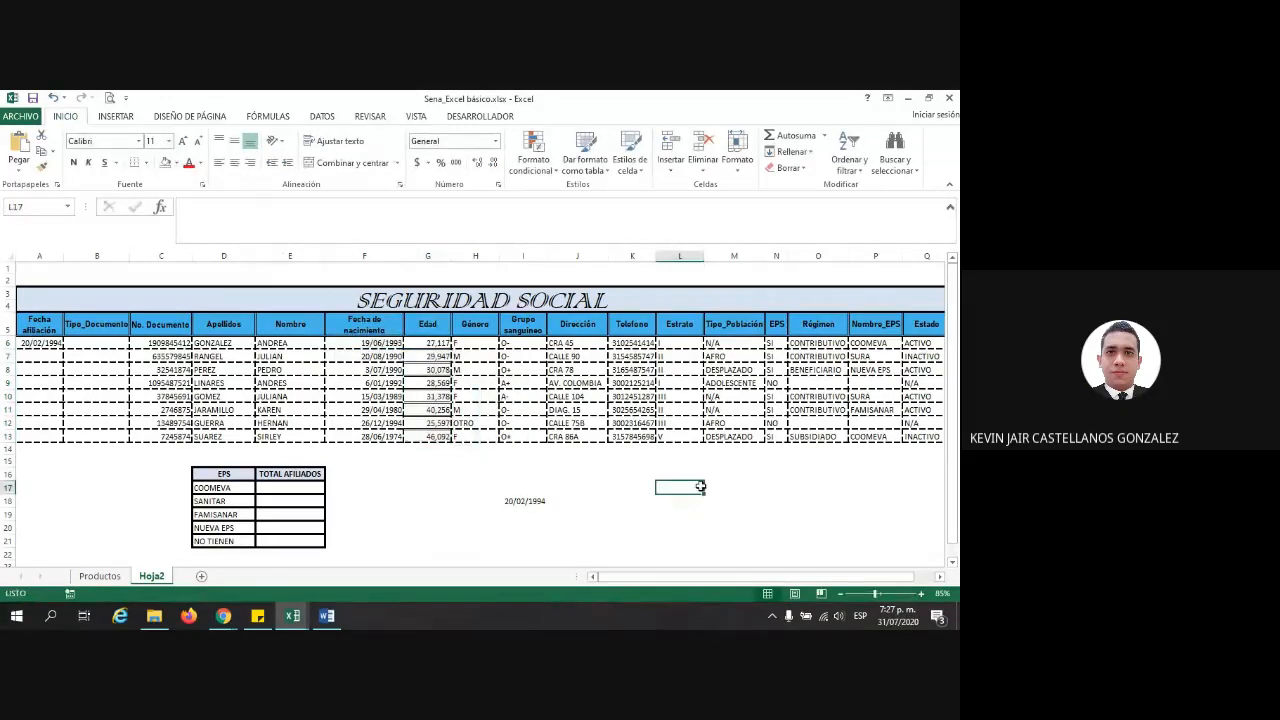
type("=hoy()")
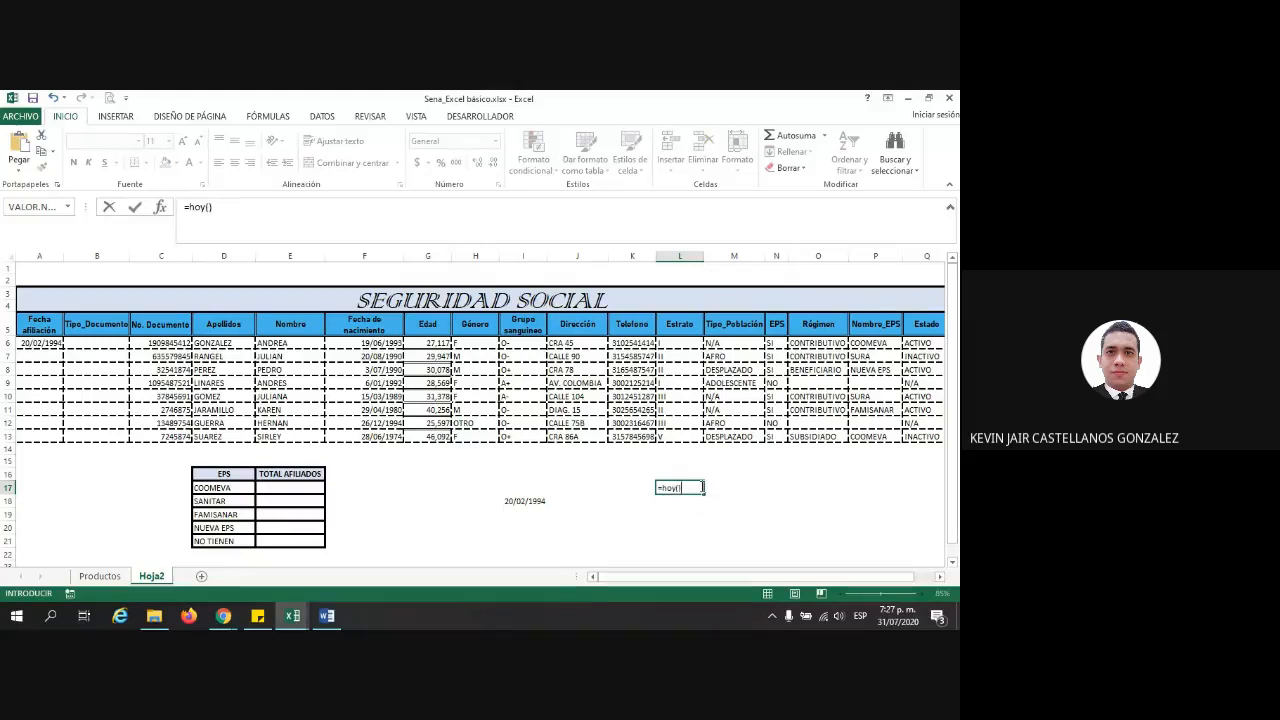
key("Return")
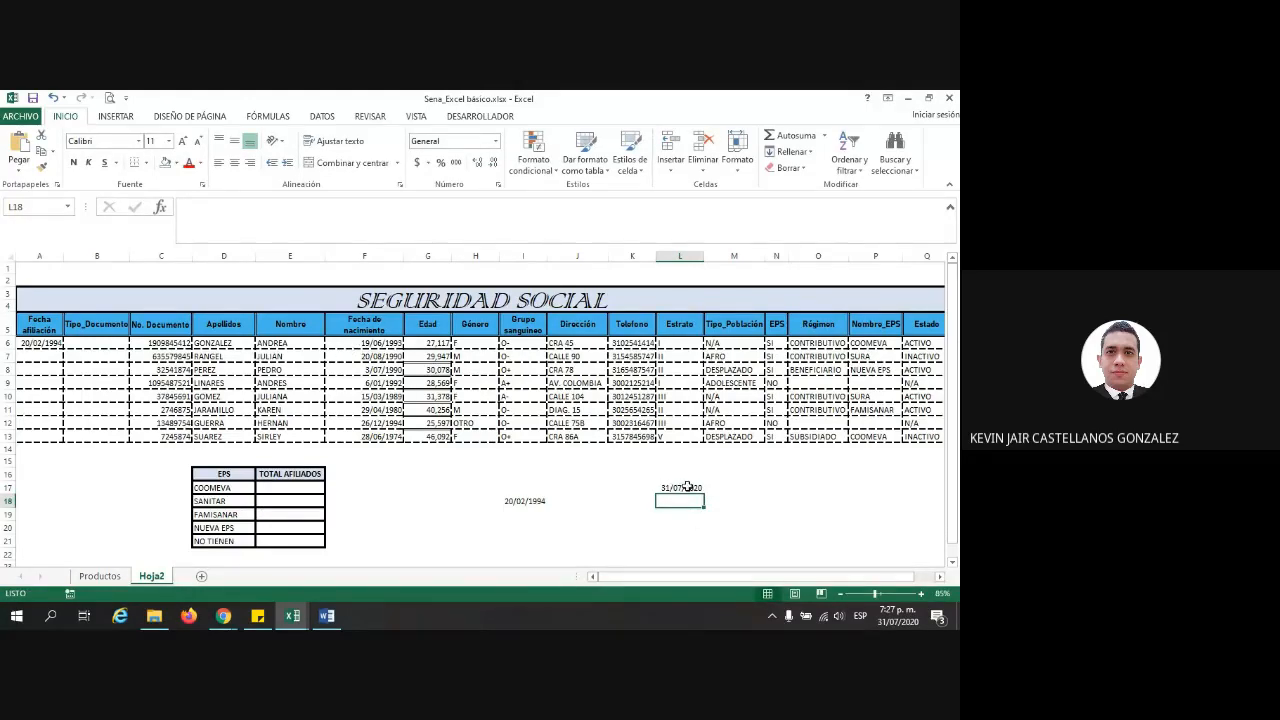
left_click(682, 487)
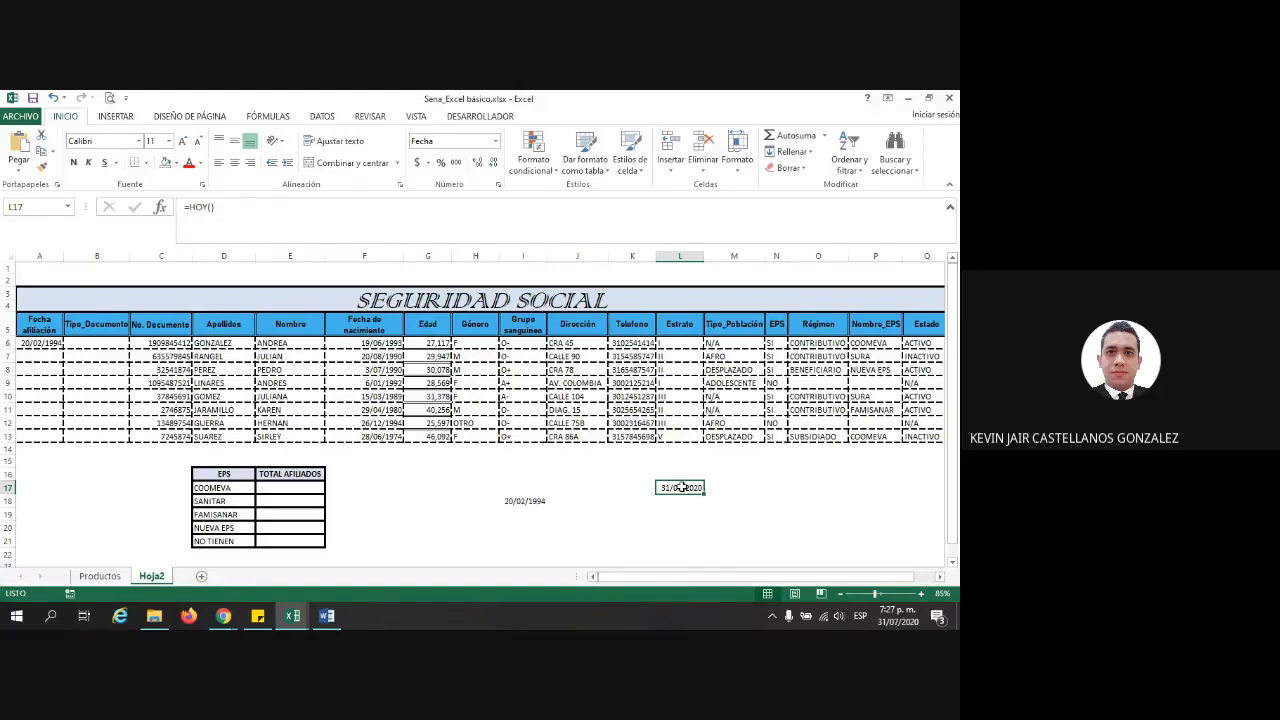
left_click(540, 500)
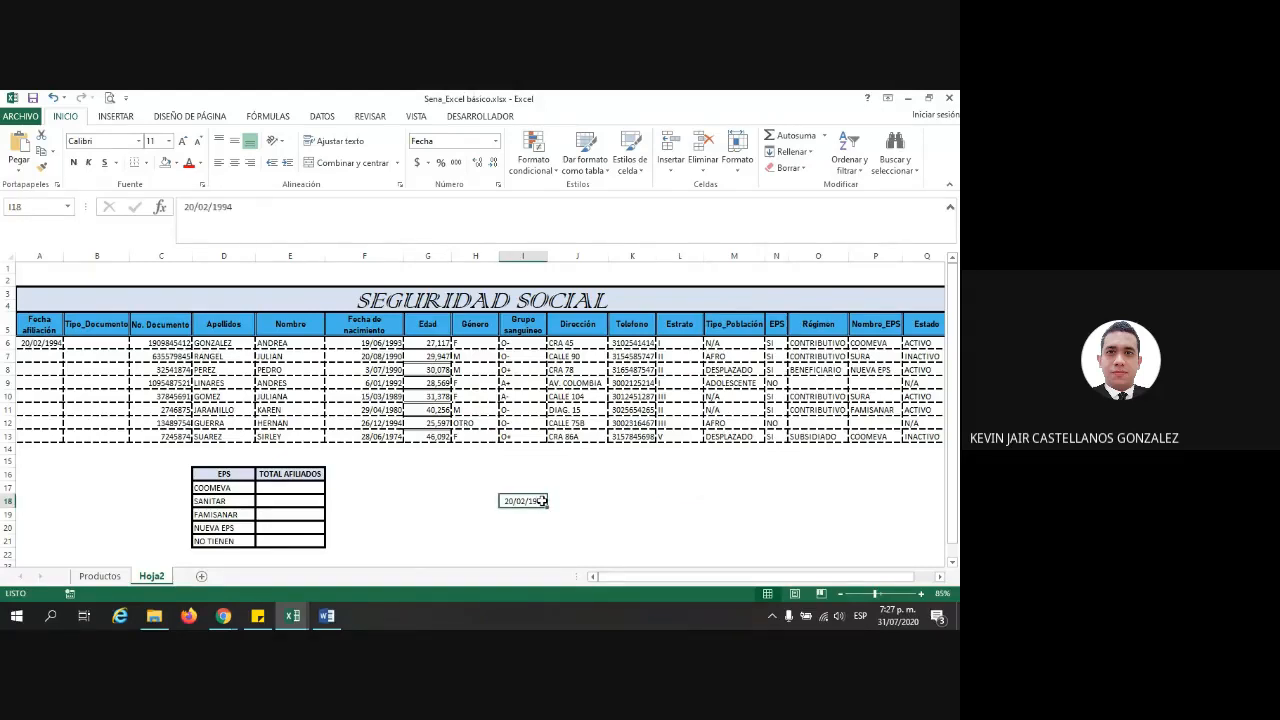
Examine the age formula's HOY() argument in G6 and the formulas in the cells below it in the Edad column
left_click(430, 344)
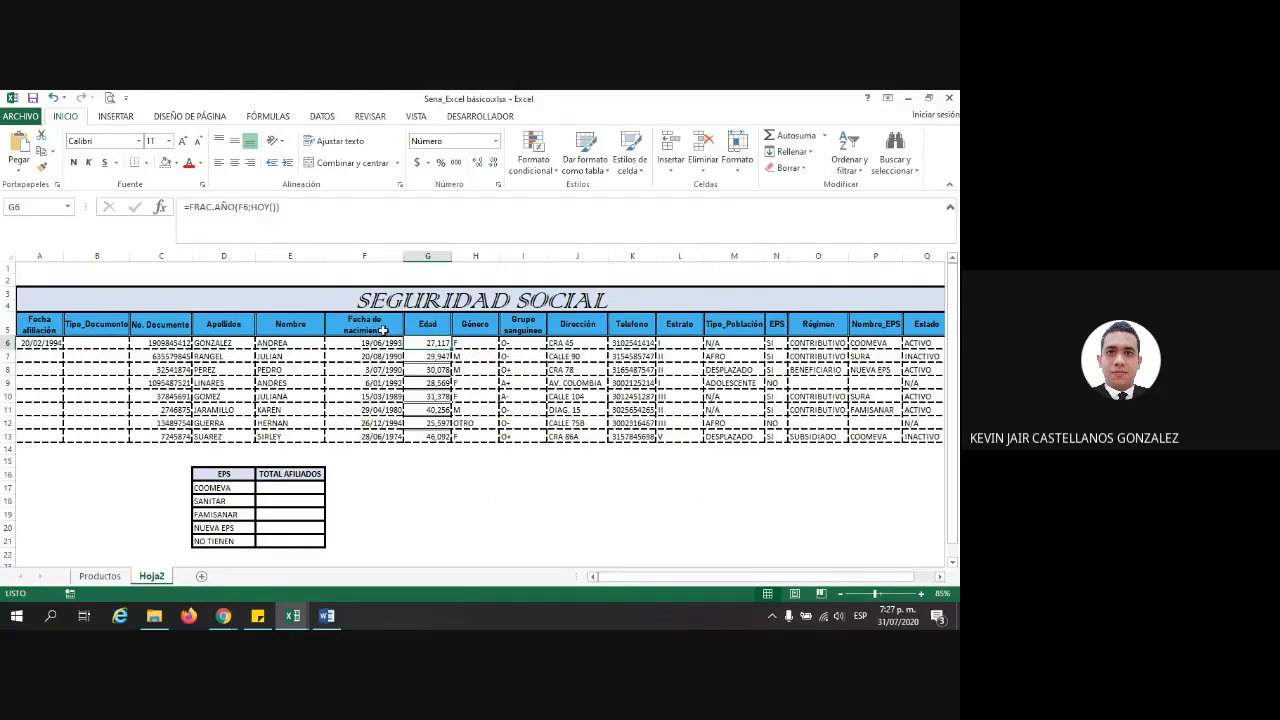
left_click_drag(189, 207, 277, 207)
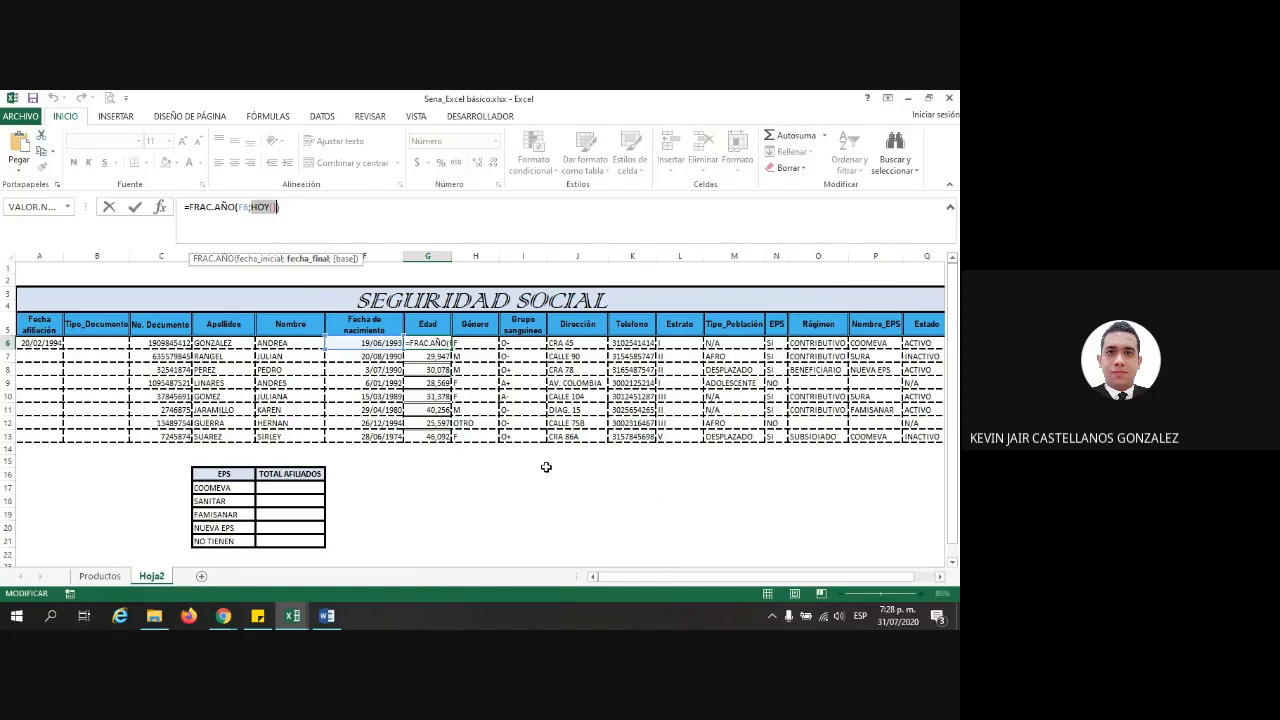
key("ctrl+Return")
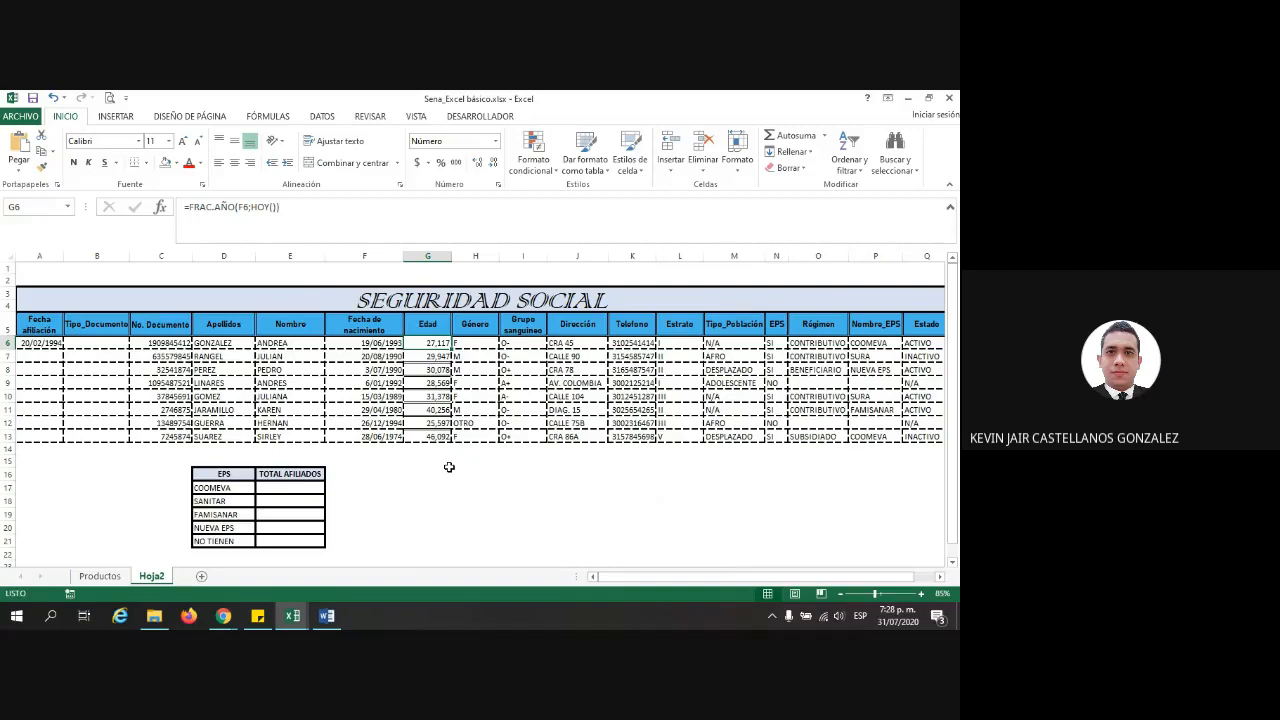
left_click(433, 356)
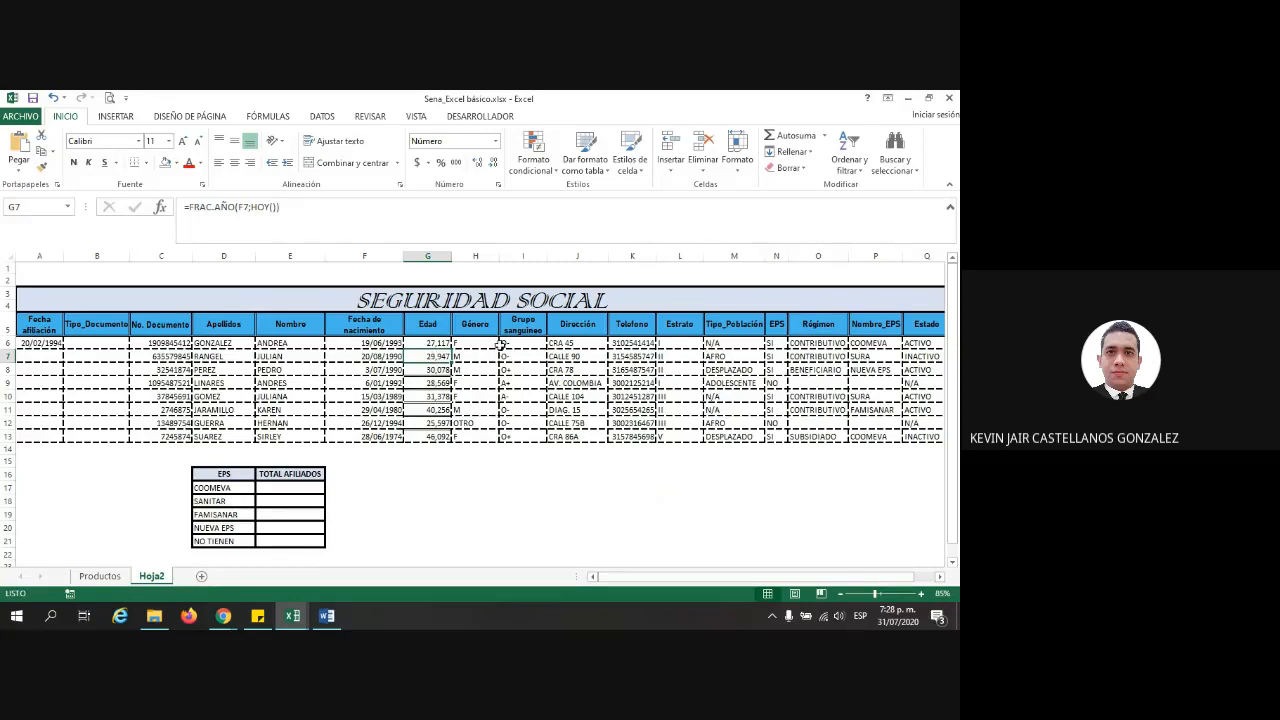
left_click(438, 369)
left_click(438, 383)
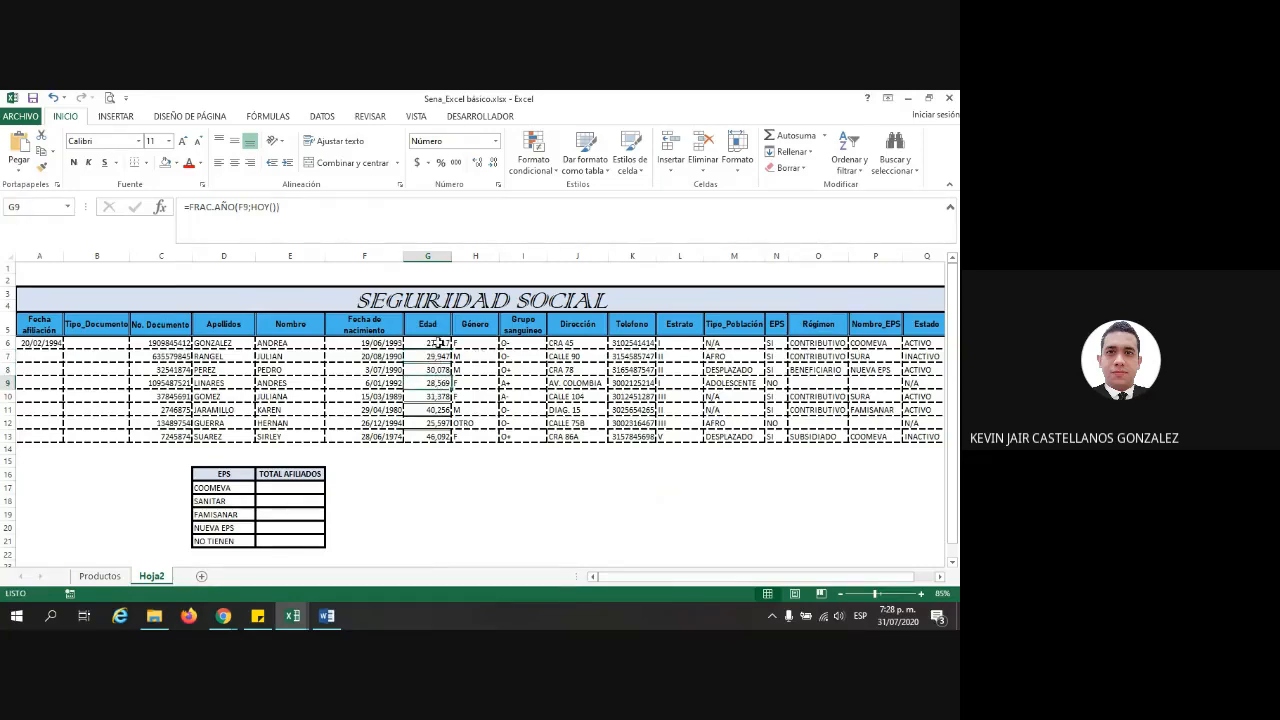
left_click_drag(437, 343, 440, 433)
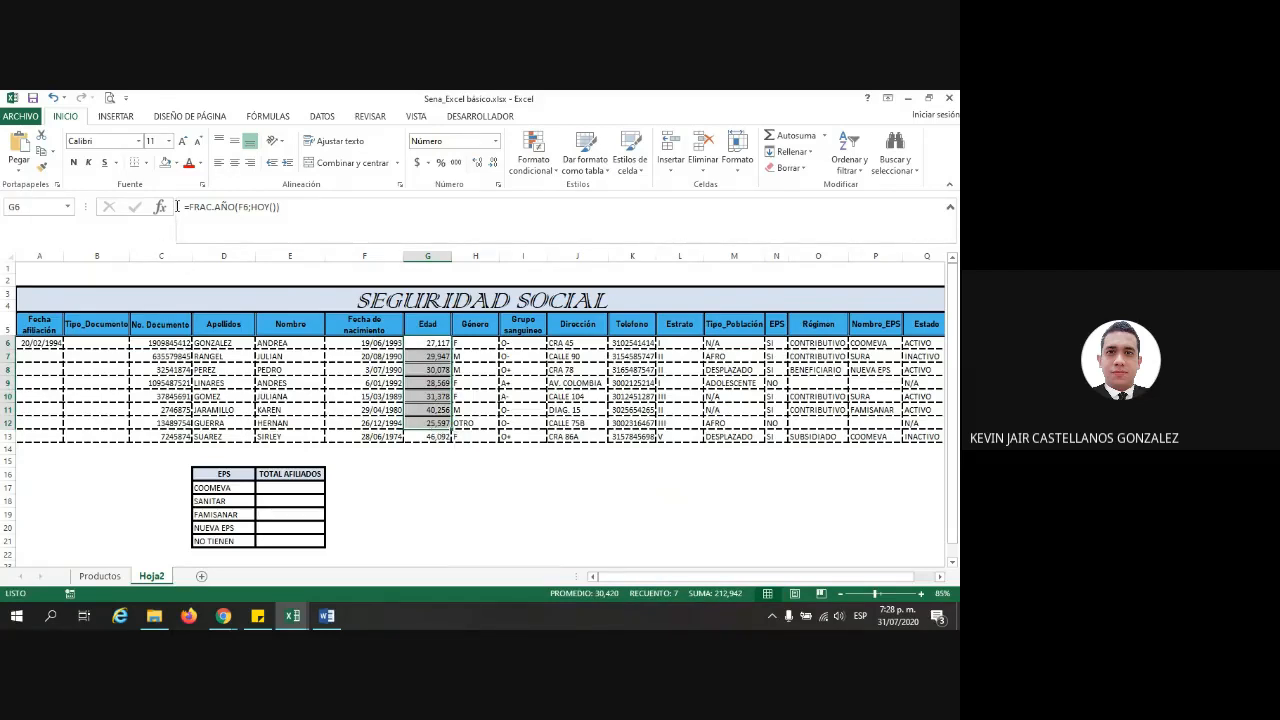
left_click(476, 475)
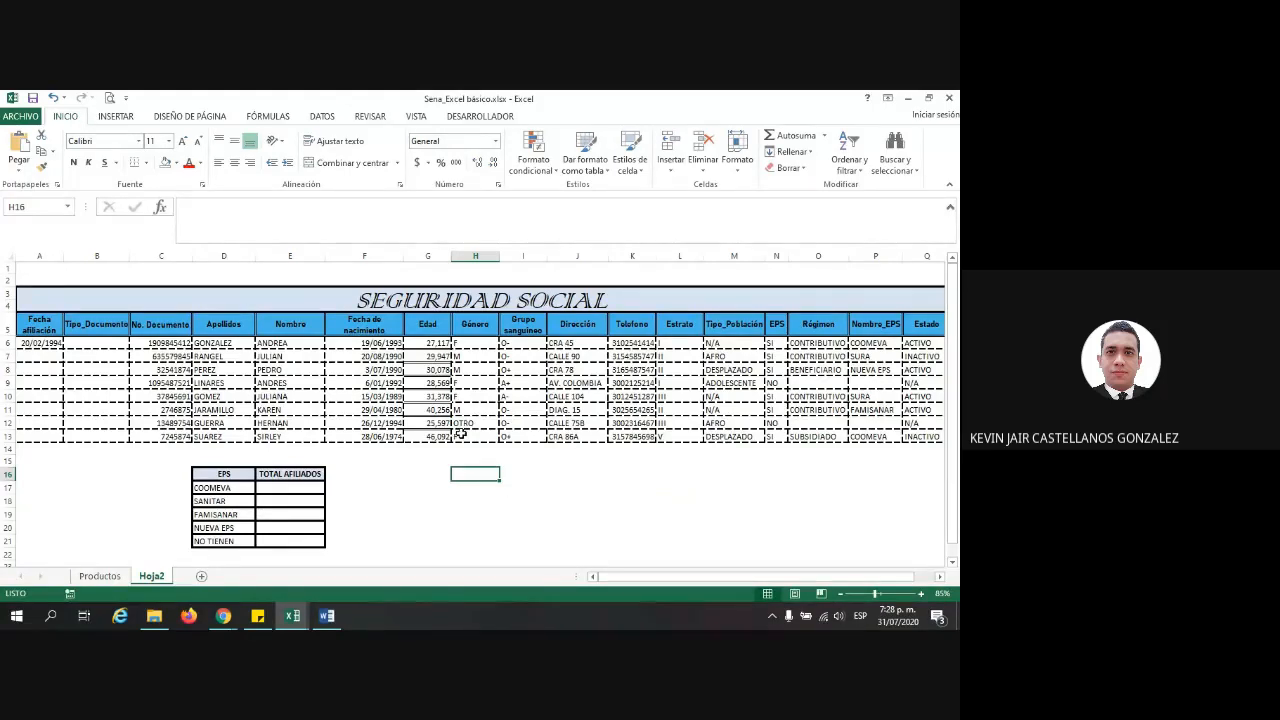
left_click(440, 342)
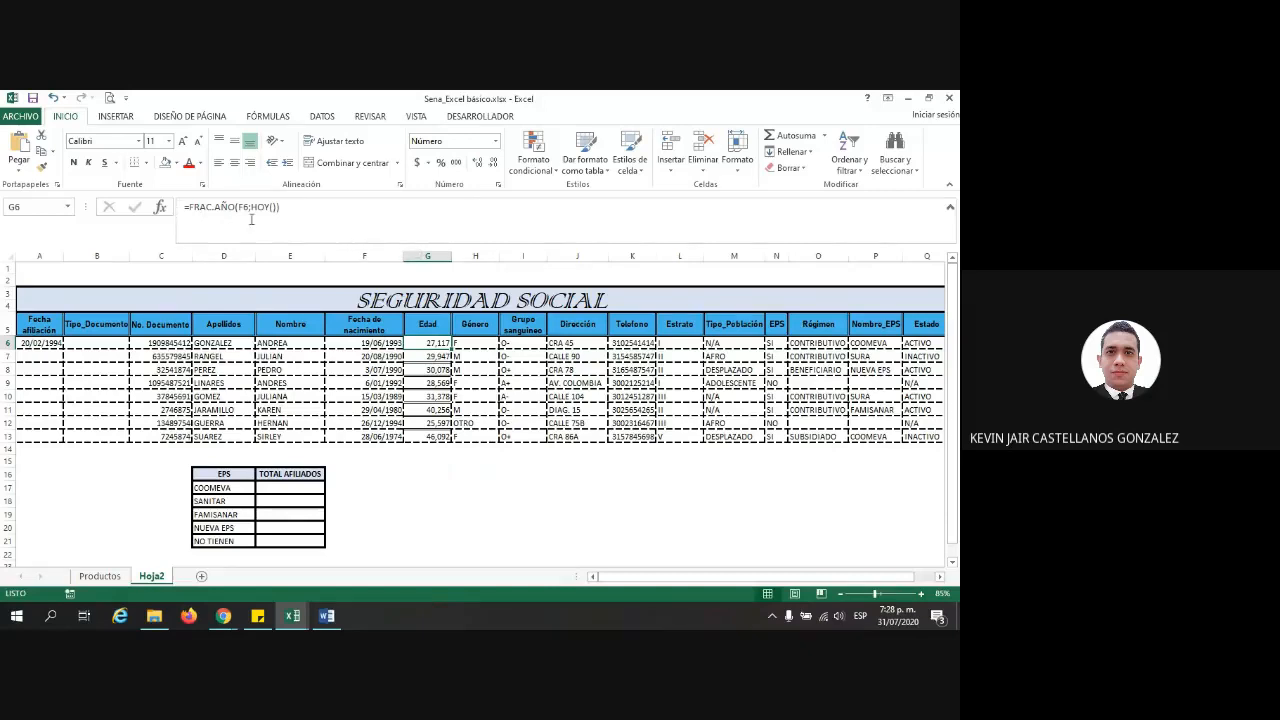
left_click(186, 206)
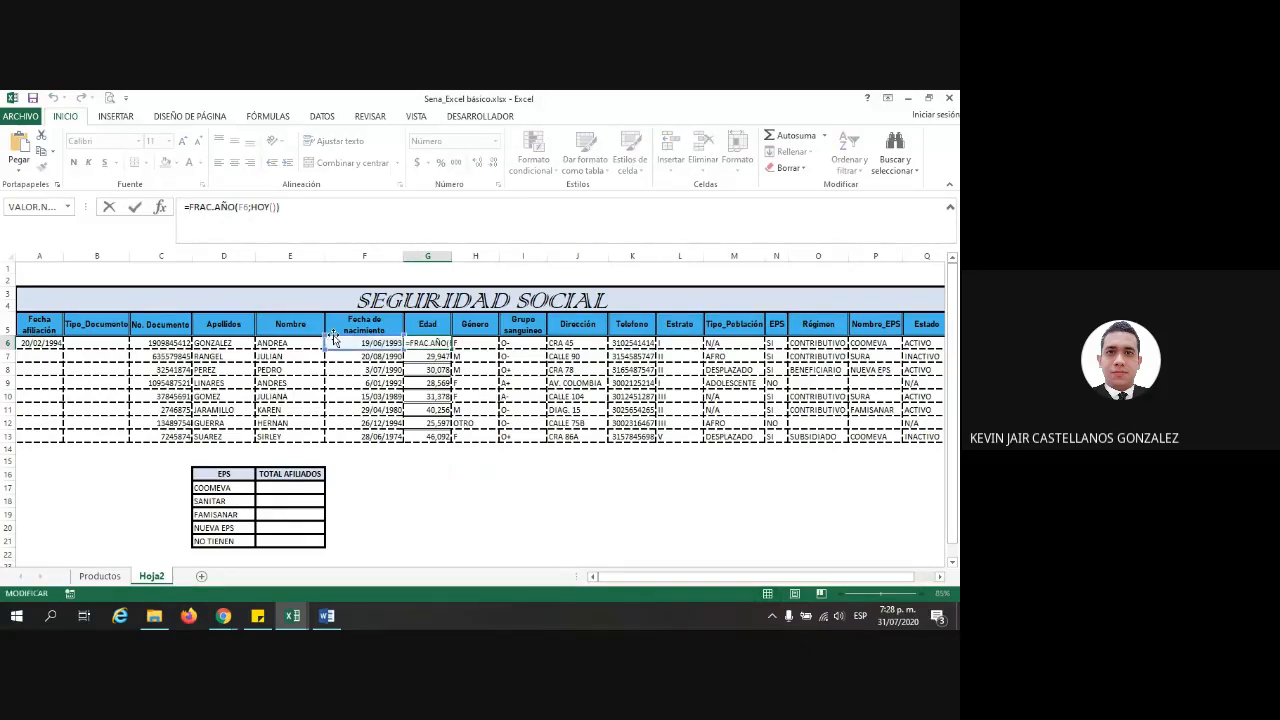
type("entero")
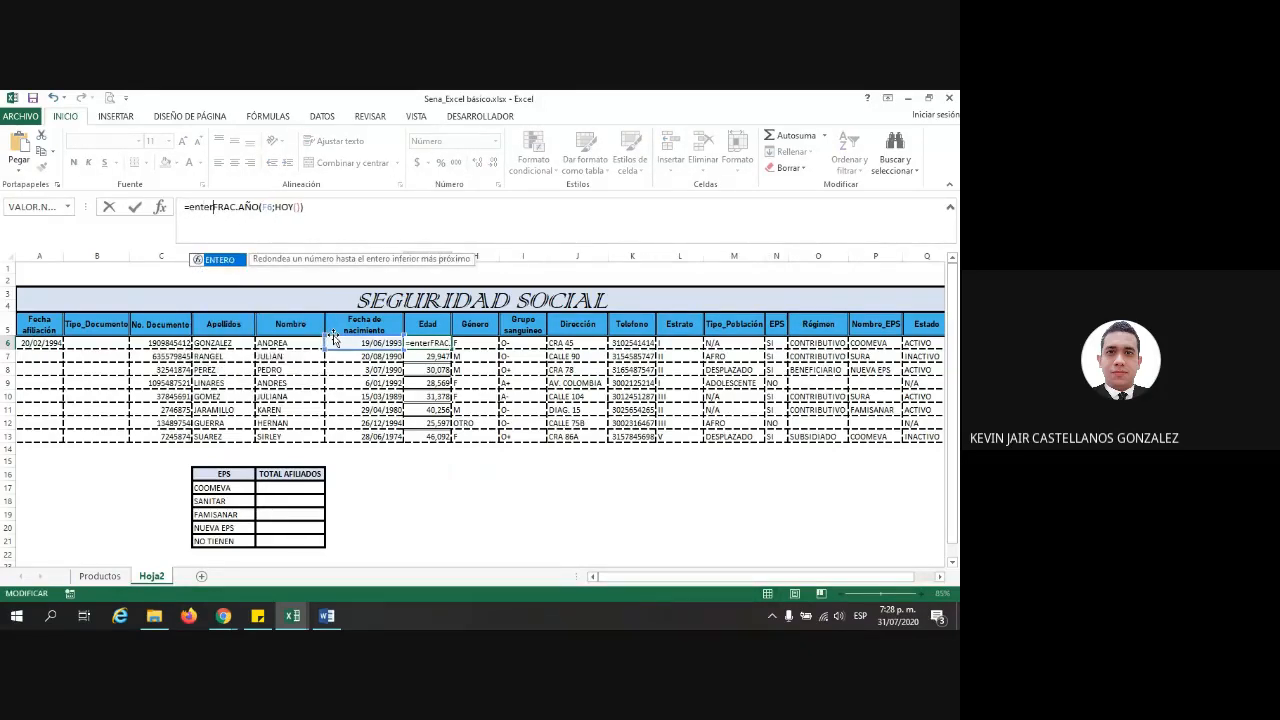
double_click(232, 260)
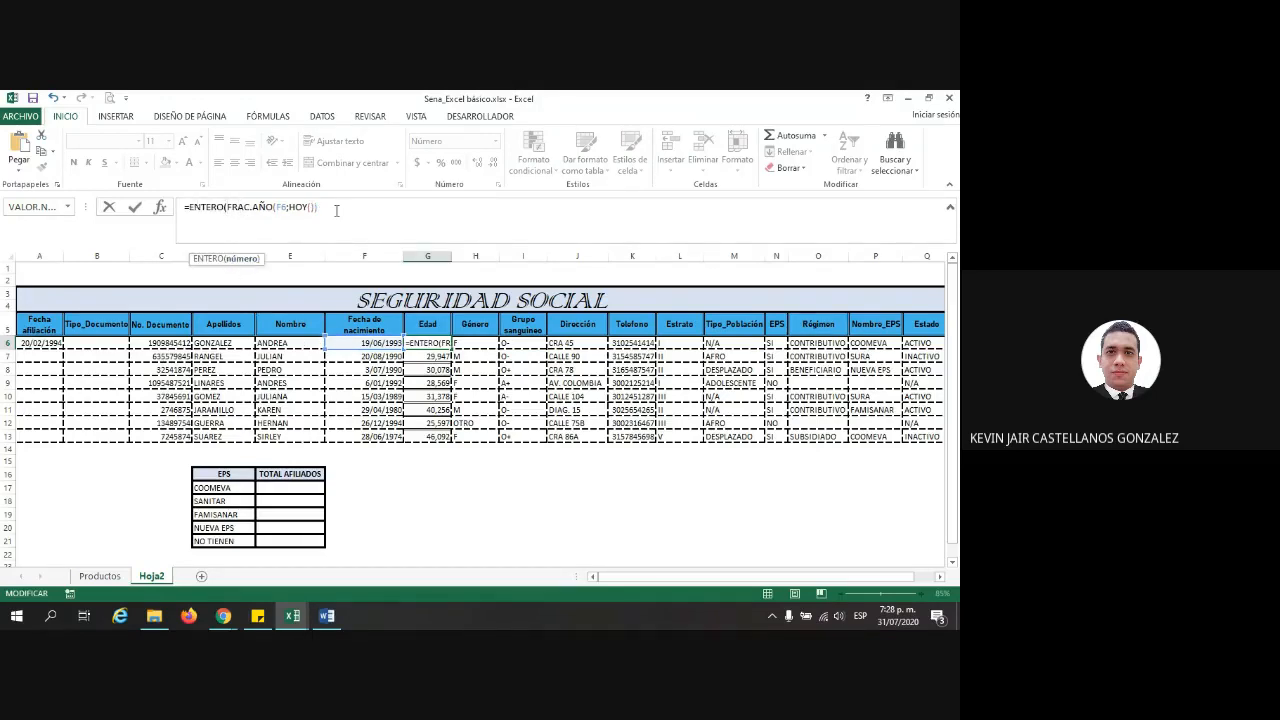
type(")")
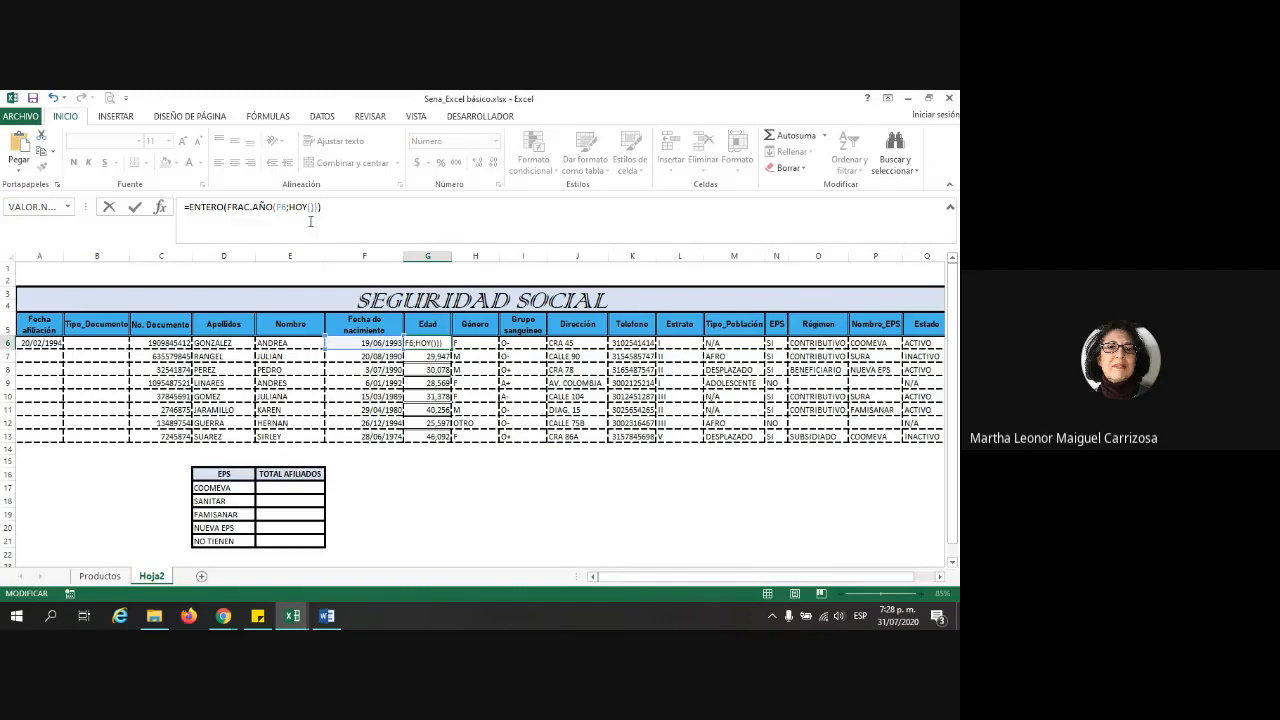
key("BackSpace")
left_click(227, 208)
key("BackSpace")
key("BackSpace")
key("BackSpace")
key("BackSpace")
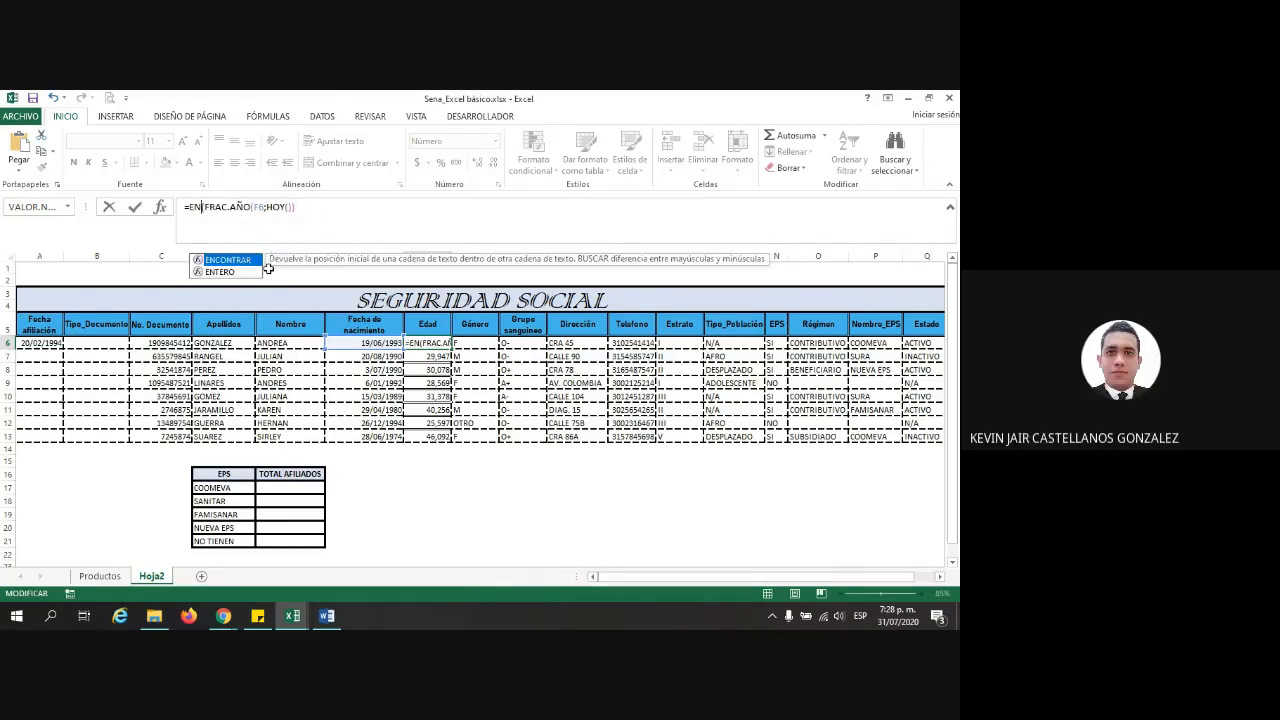
key("BackSpace")
key("BackSpace")
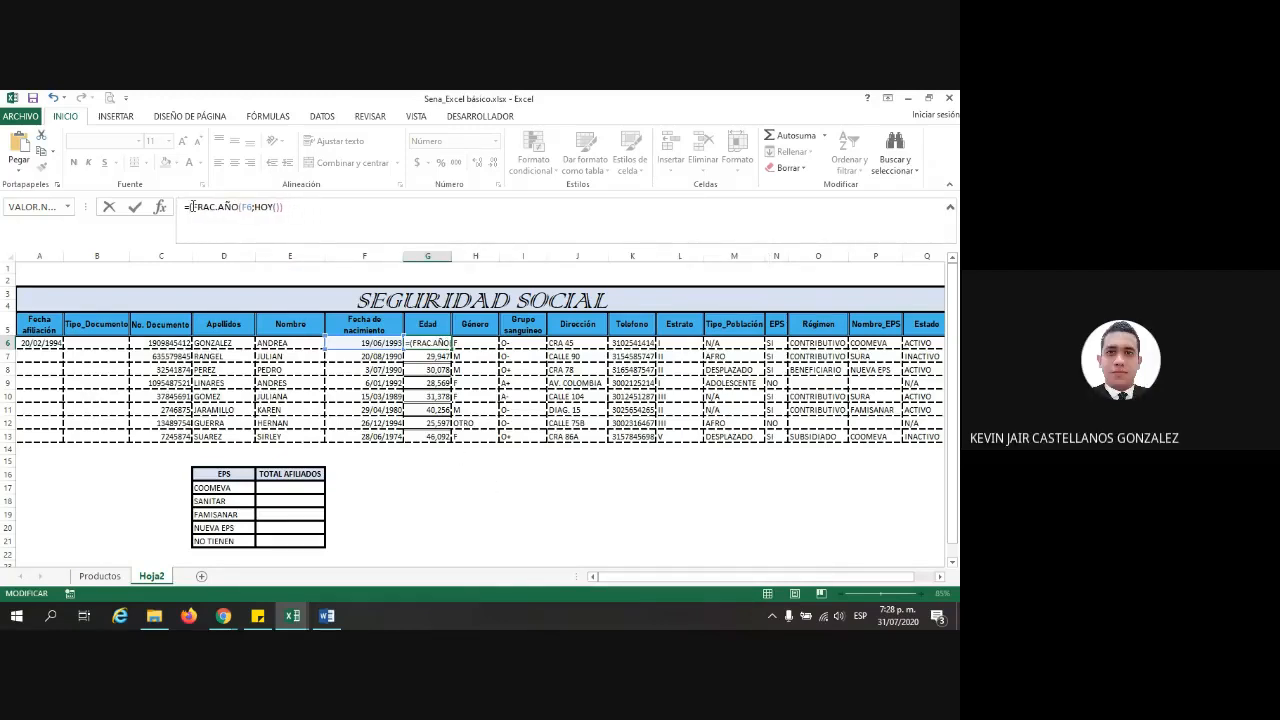
key("BackSpace")
left_click(476, 513)
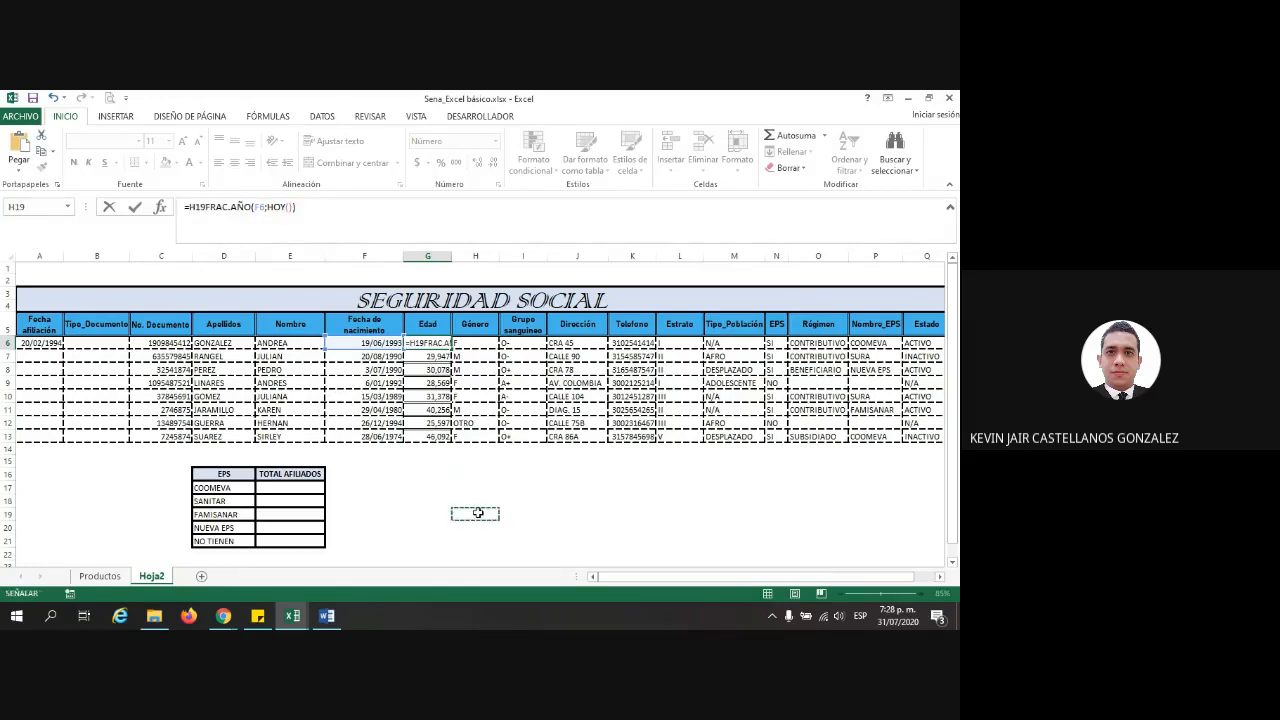
key("Escape")
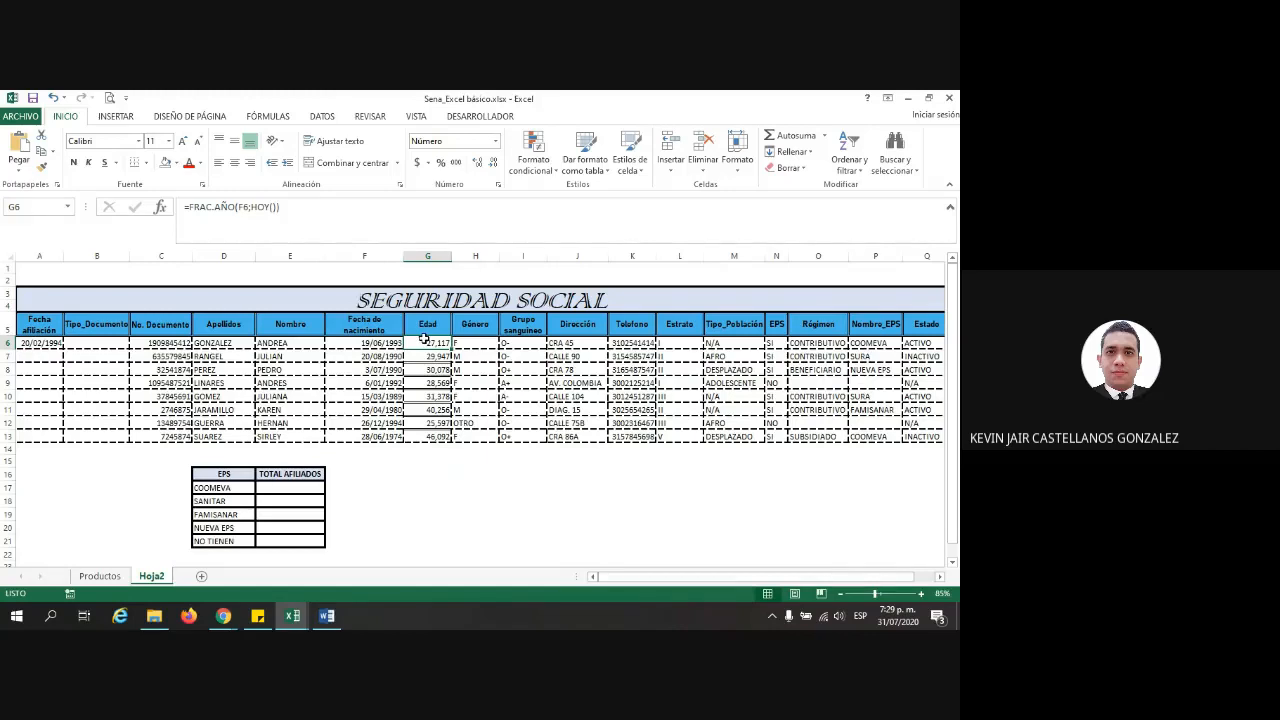
Wrap the age formula in G6 in the ENTERO function so it reads =ENTERO(FRAC.AÑO(F6;HOY()))
left_click_drag(425, 343, 440, 433)
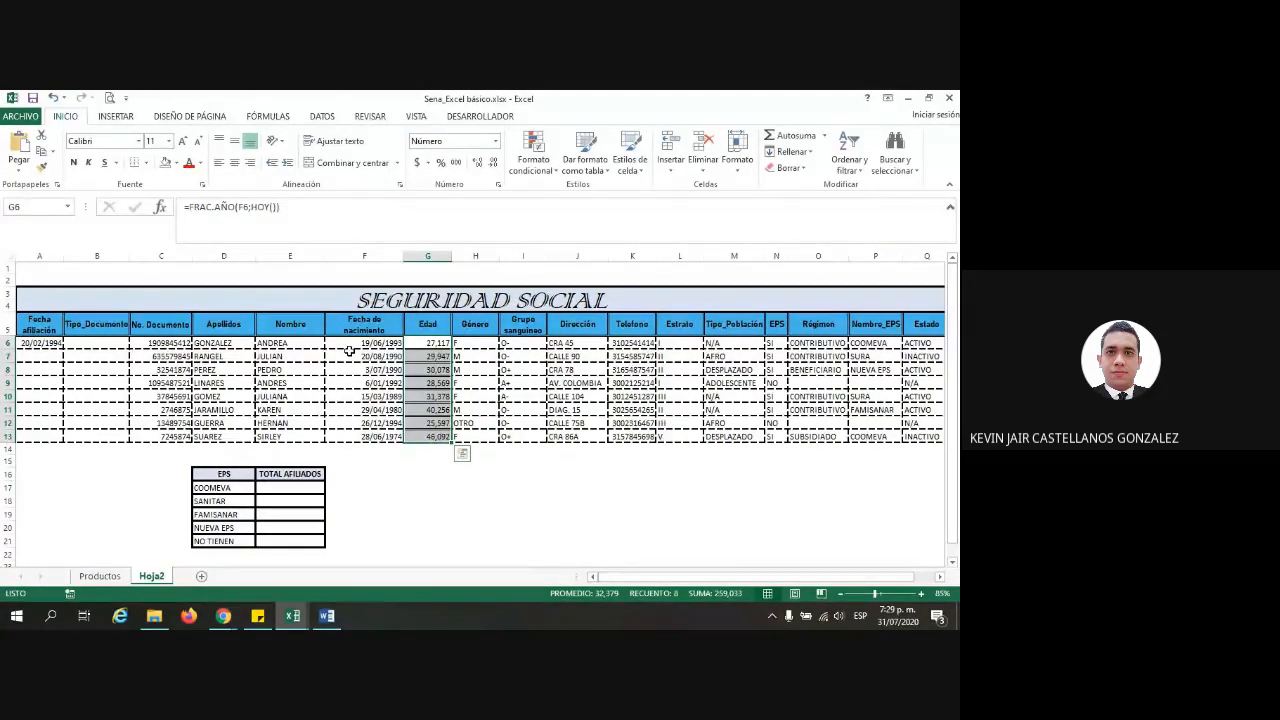
left_click(189, 206)
type("ente")
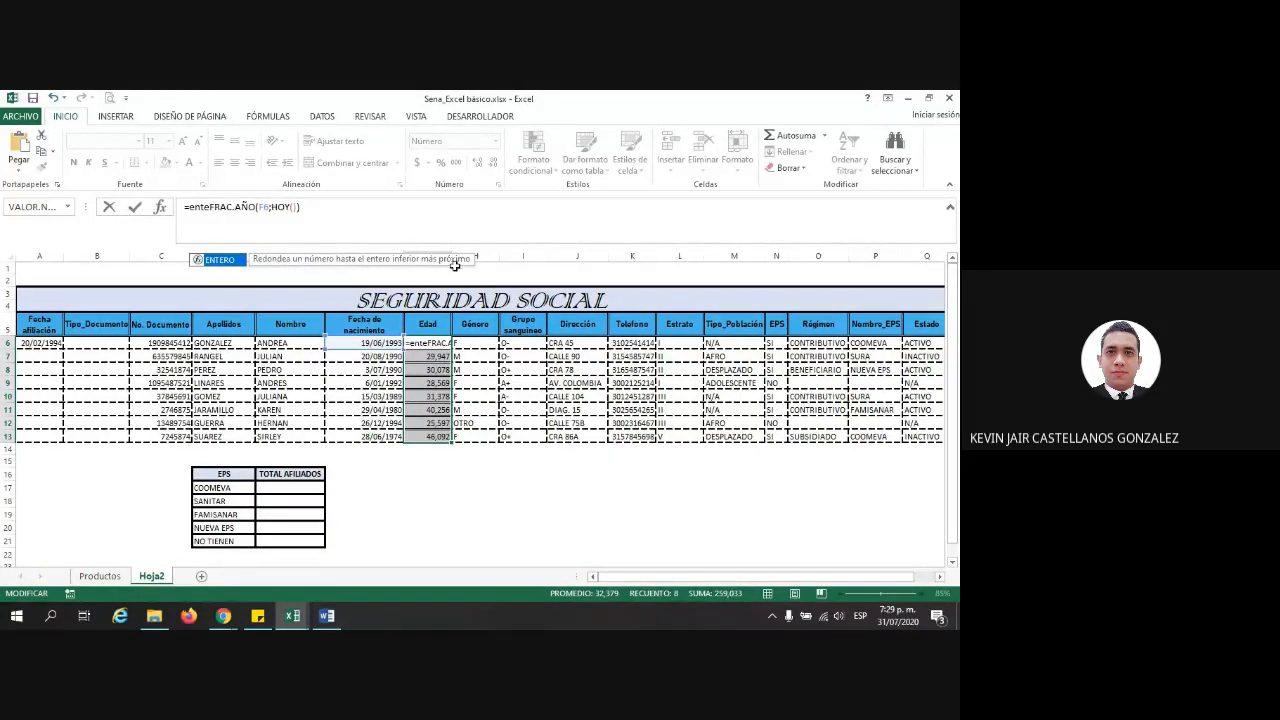
double_click(231, 263)
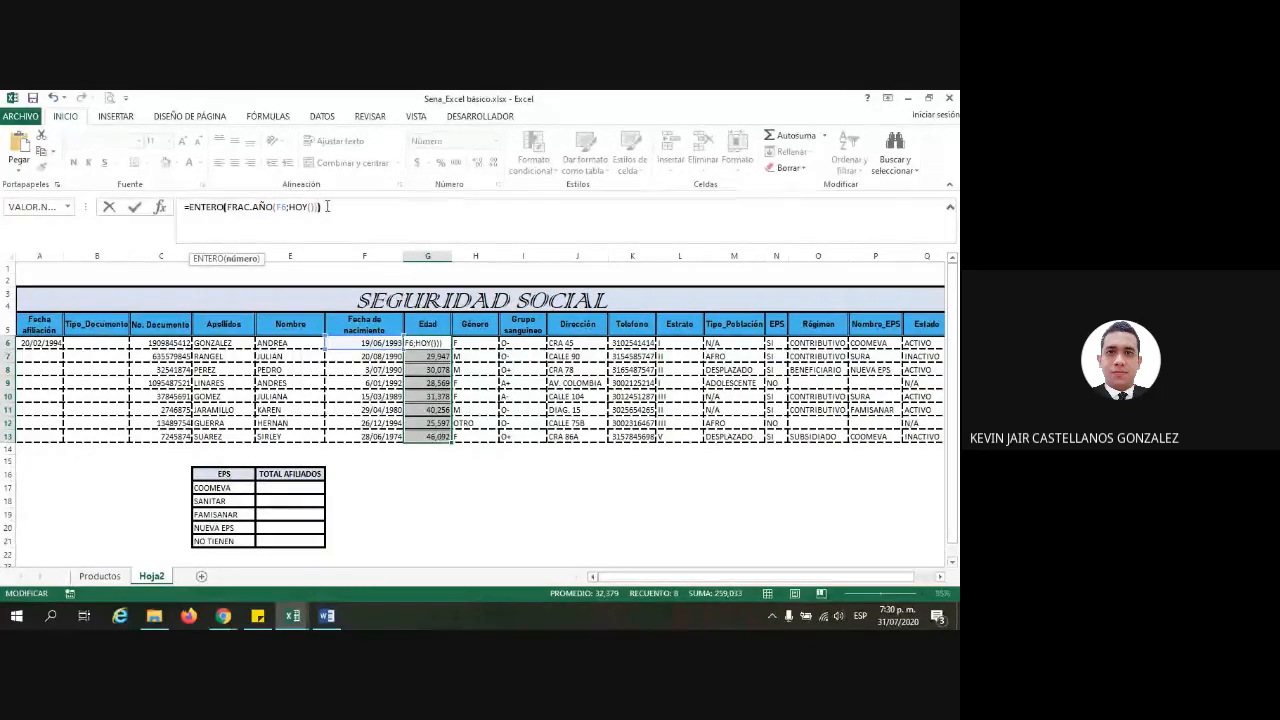
type(")")
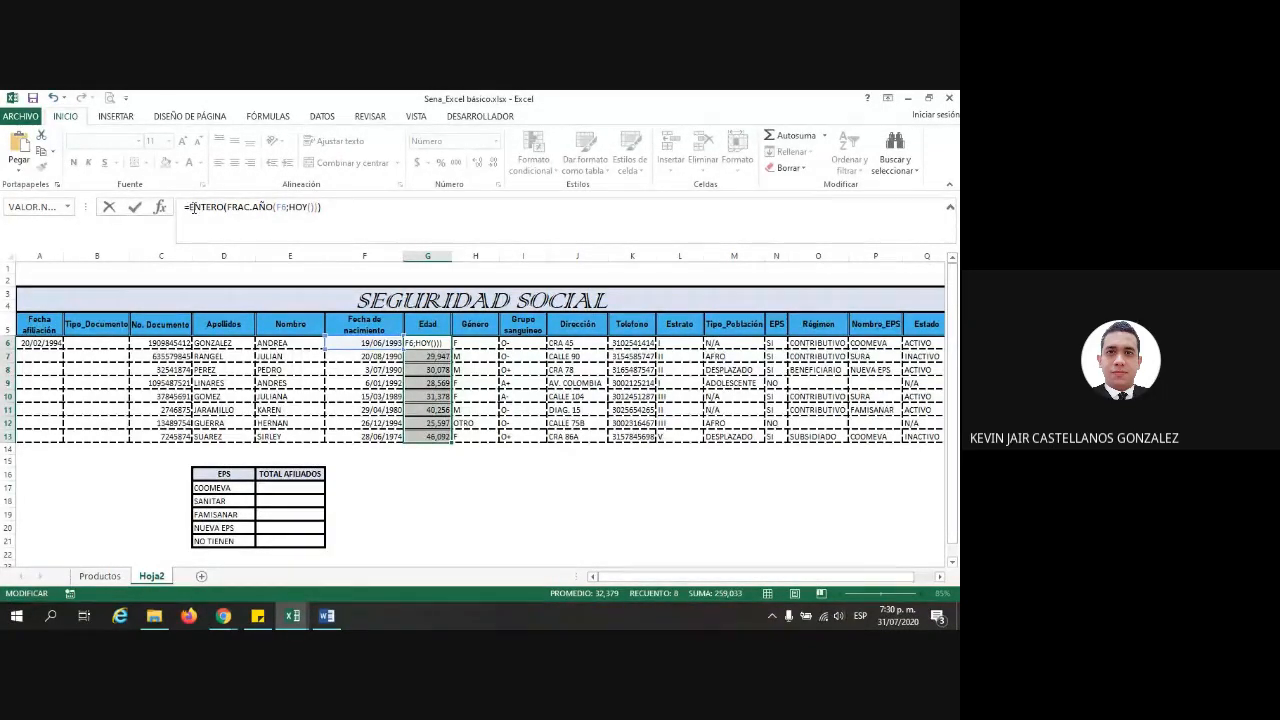
left_click_drag(190, 207, 221, 207)
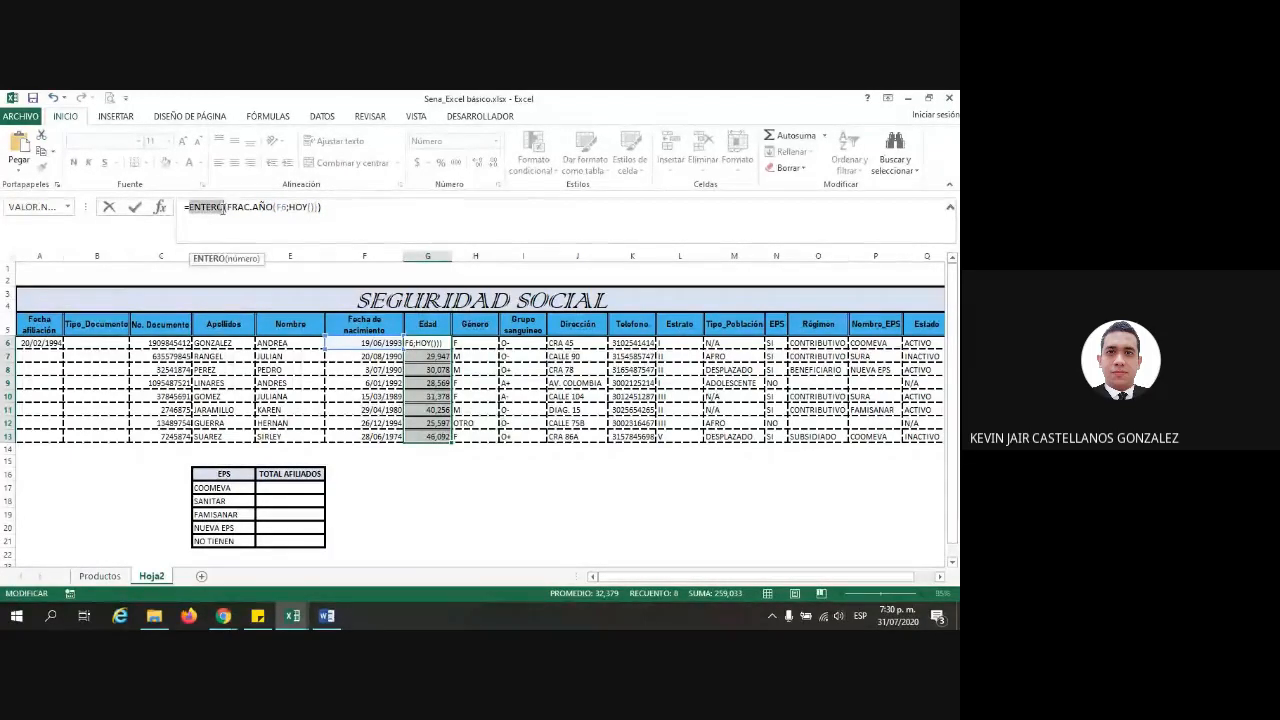
left_click_drag(225, 207, 318, 207)
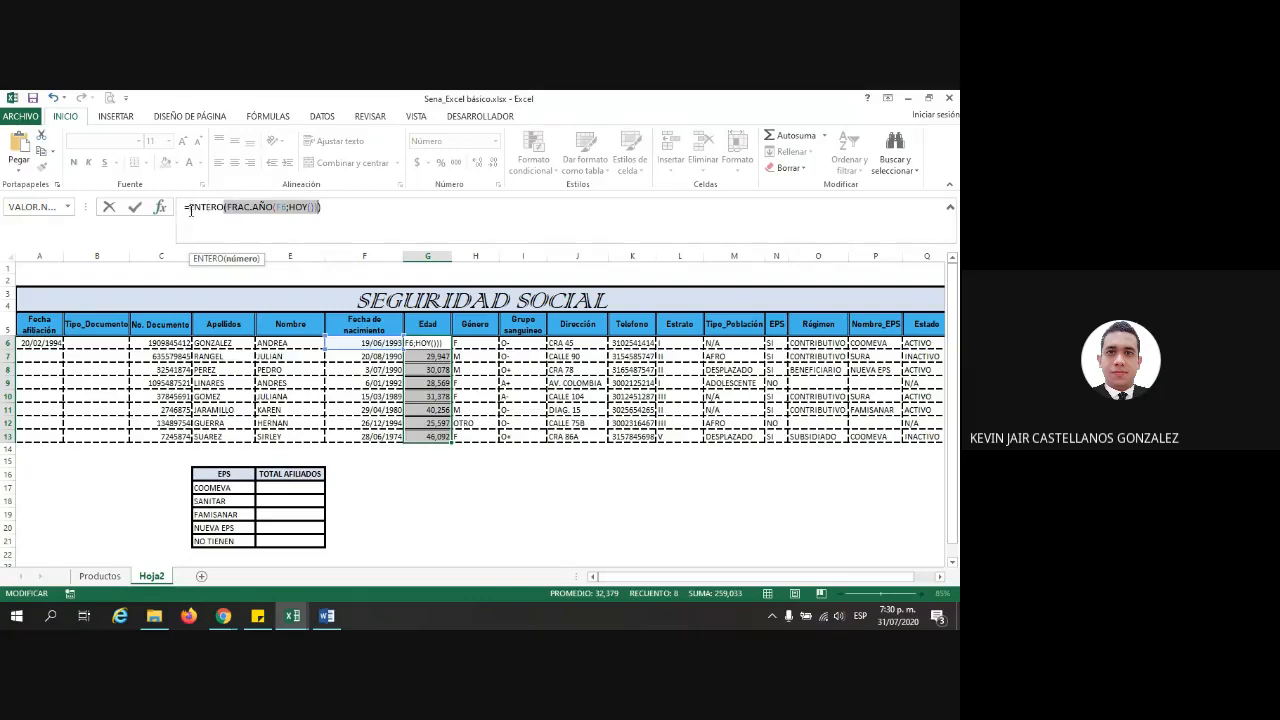
left_click_drag(187, 207, 318, 207)
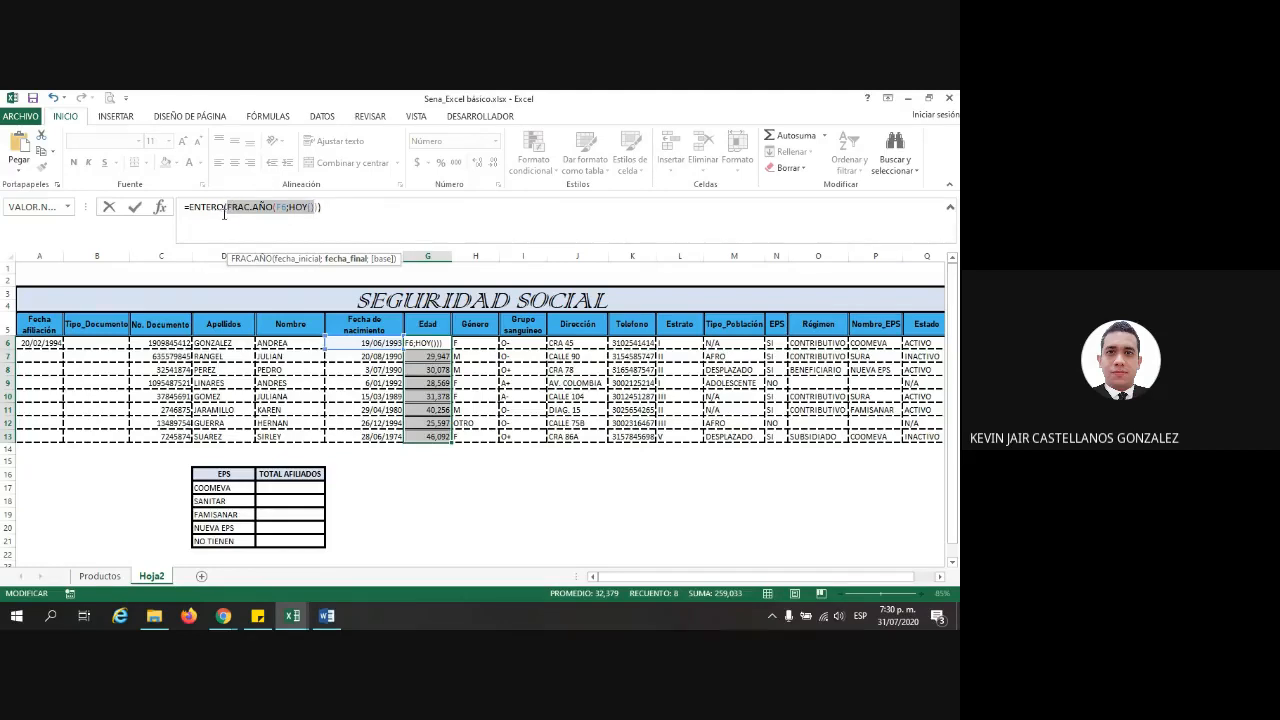
left_click_drag(188, 208, 220, 207)
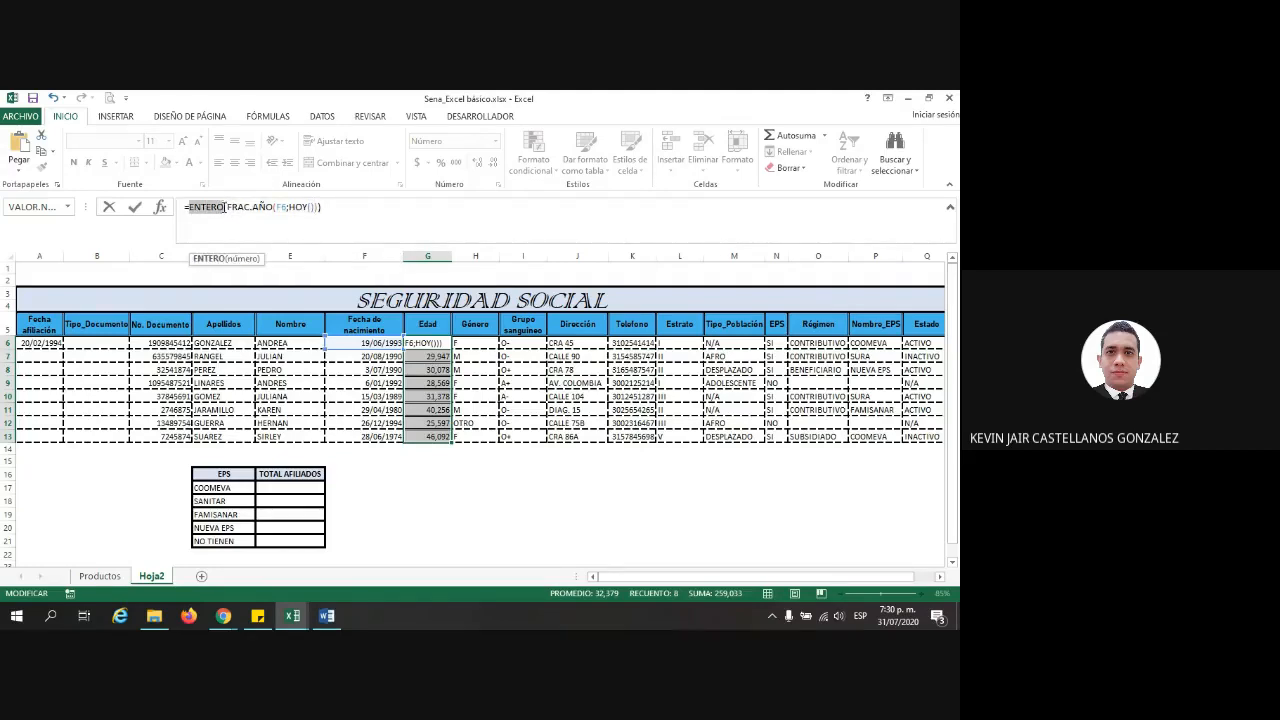
left_click(228, 208)
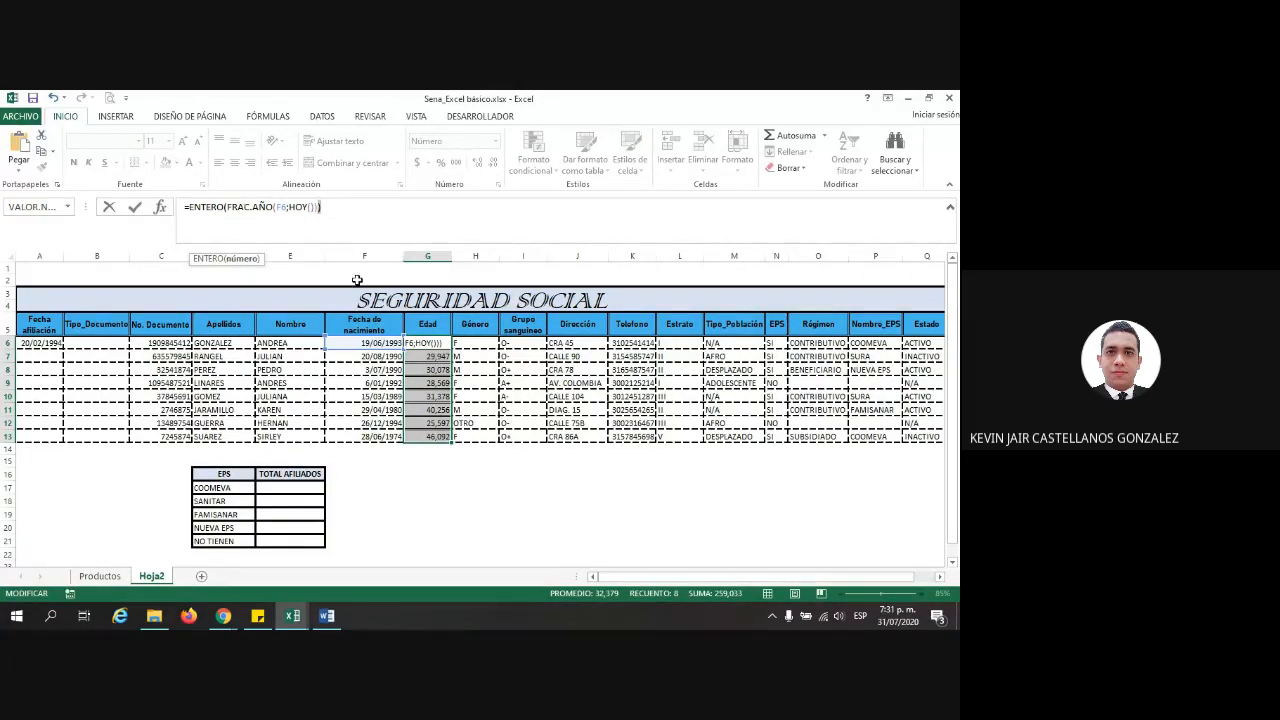
key("Return")
Show the age in G6 without decimals and fill its ENTERO formula down to G13
left_click(430, 343)
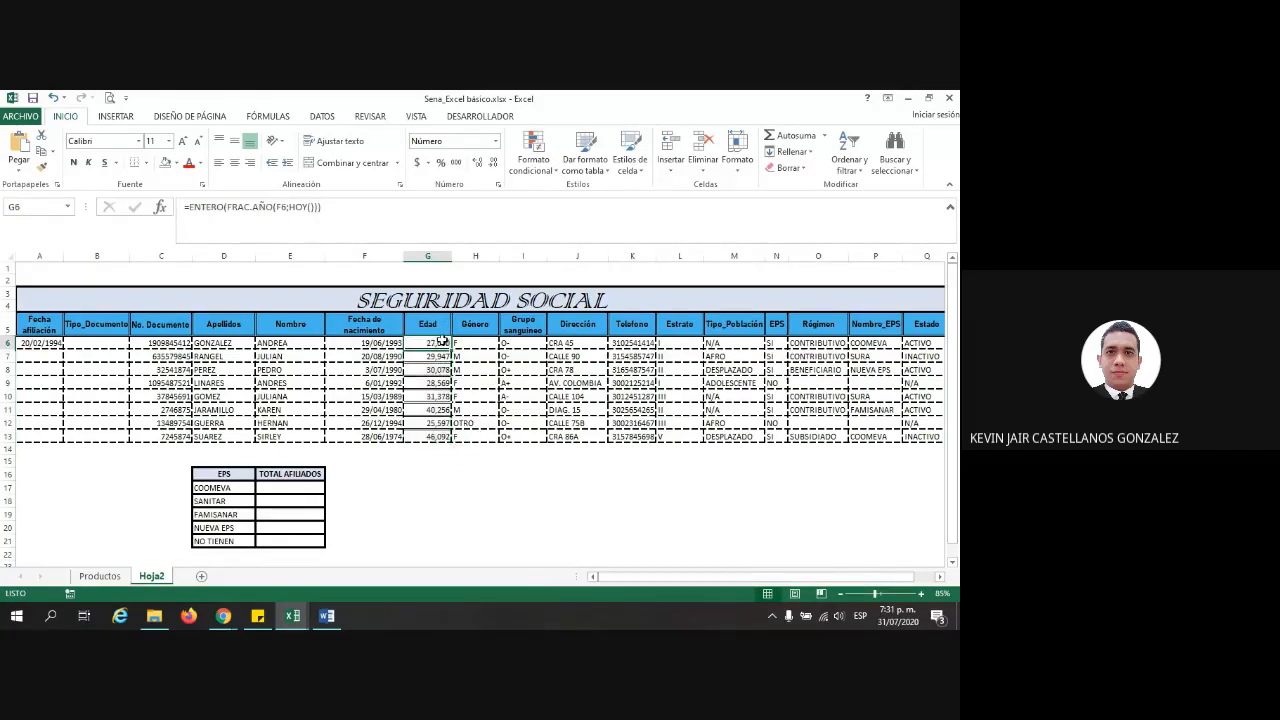
left_click(496, 163)
left_click(496, 163)
left_click(497, 164)
left_click_drag(452, 350, 448, 438)
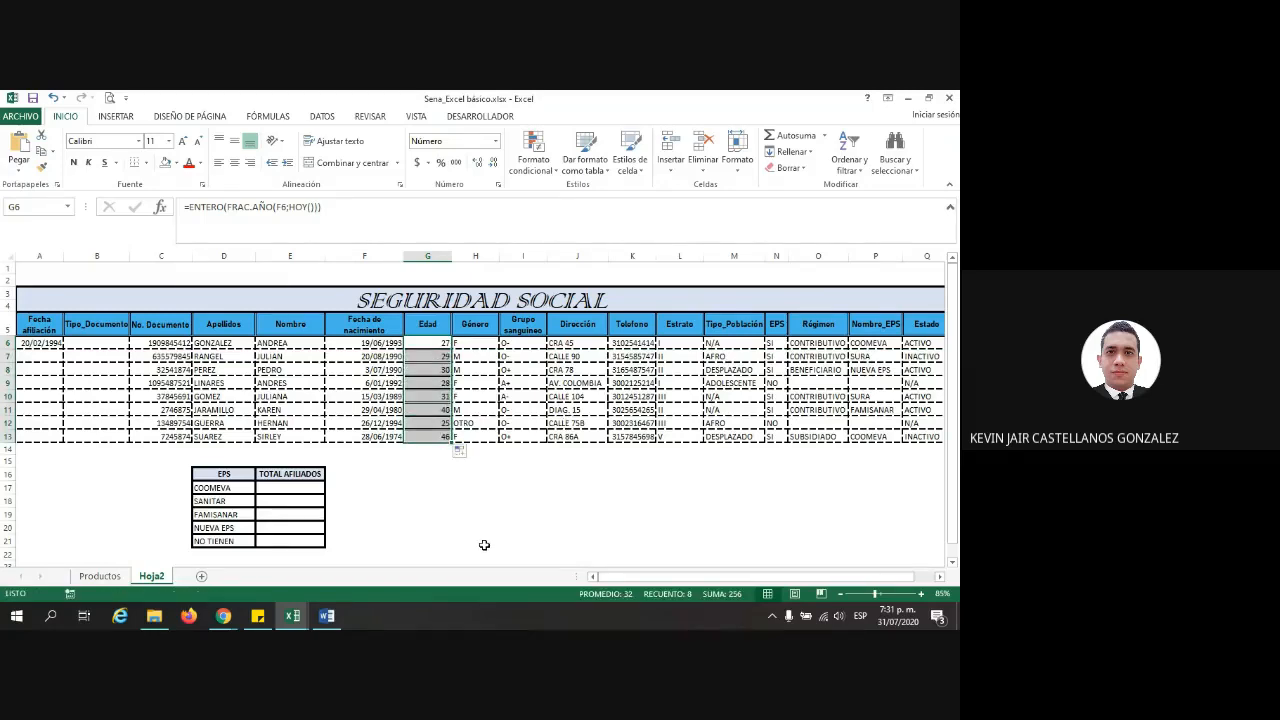
left_click(437, 500)
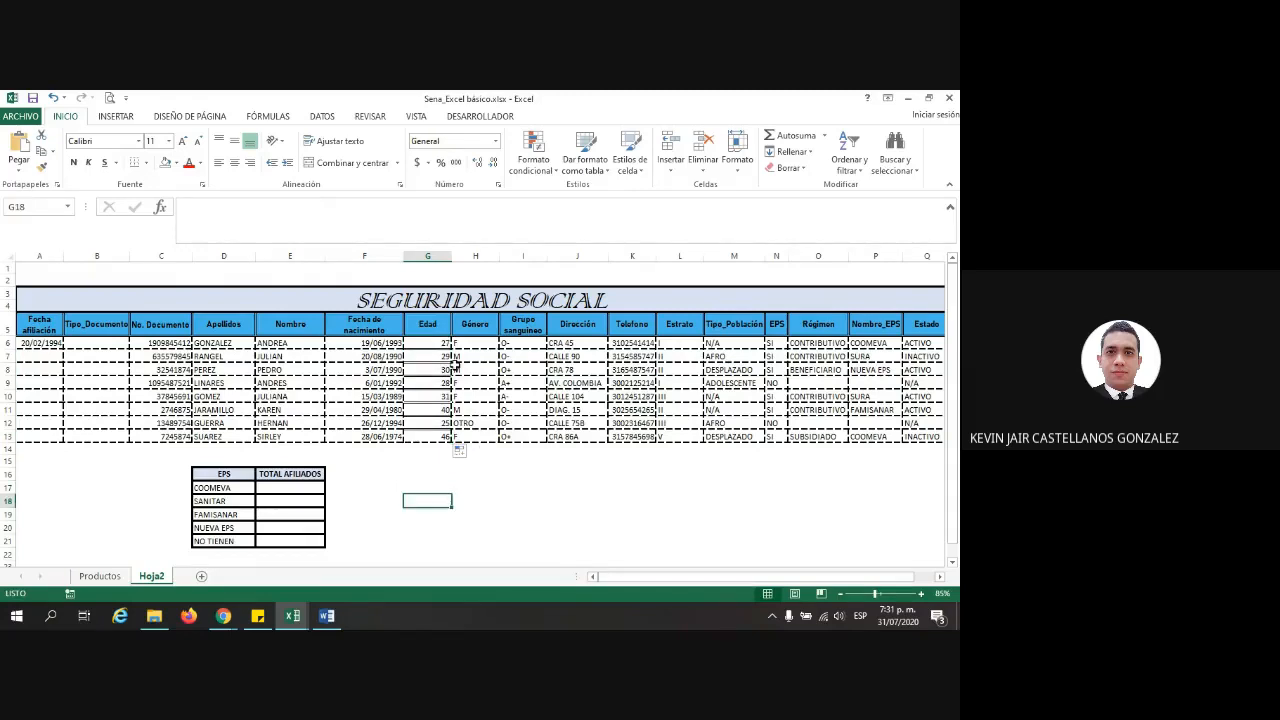
Review the whole-number ages in G6:G13 and the ENTERO part of the formula in G6
left_click(441, 343)
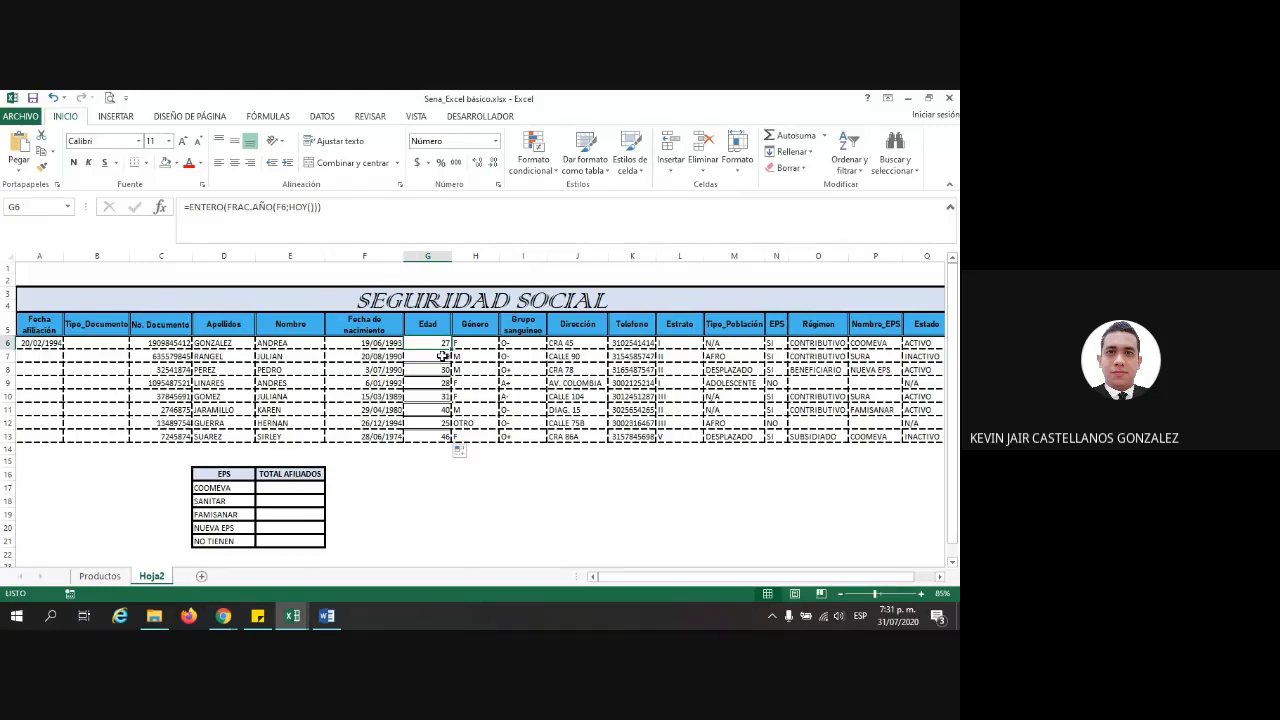
left_click_drag(440, 343, 446, 436)
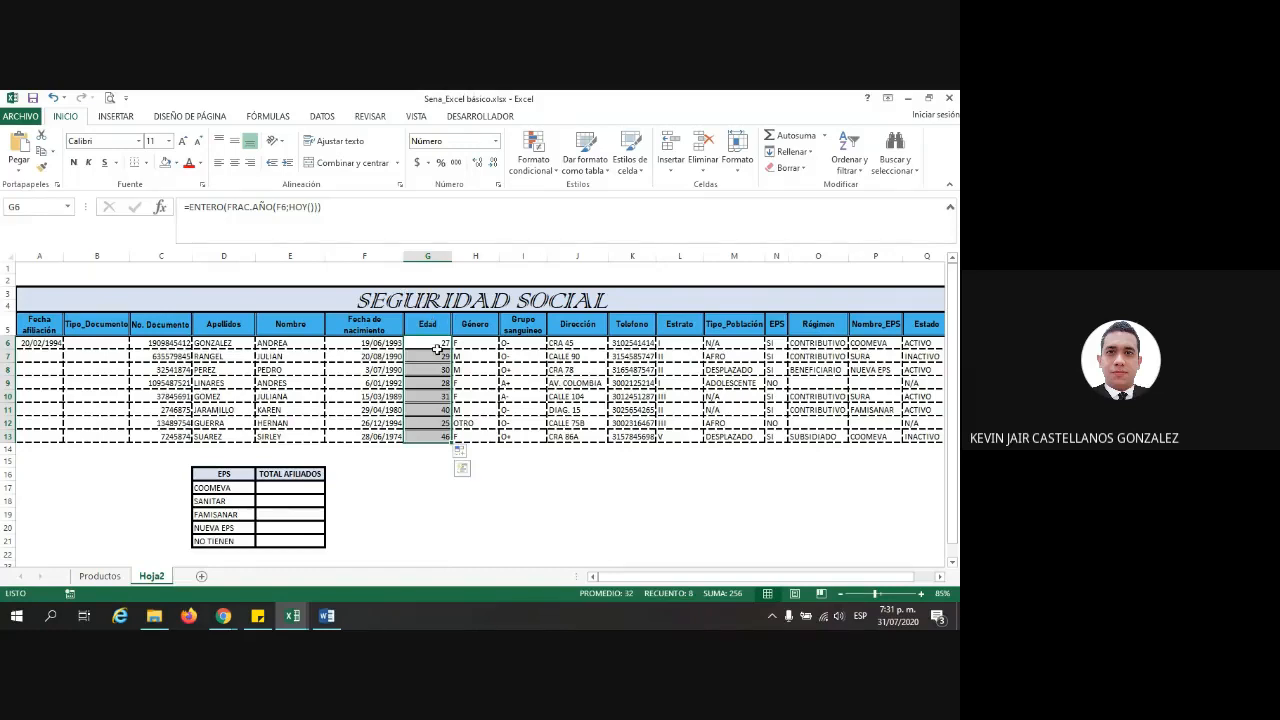
left_click(437, 346)
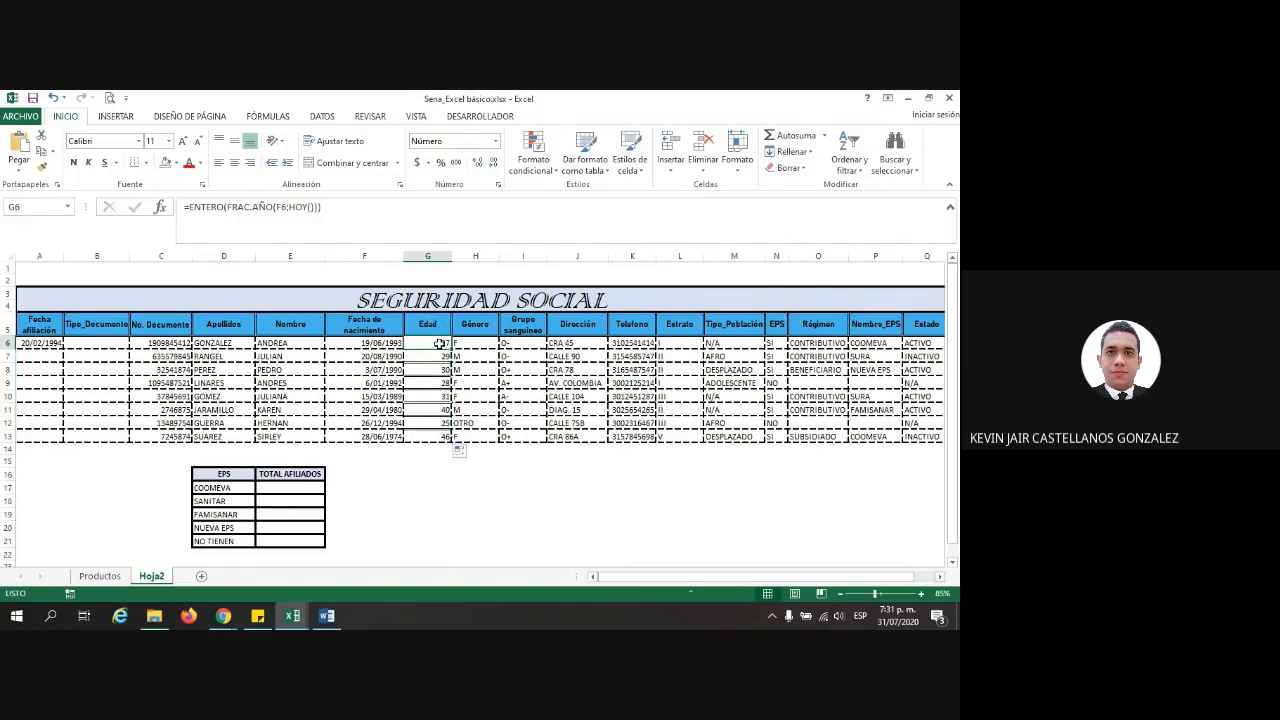
left_click(221, 208)
left_click_drag(222, 207, 189, 207)
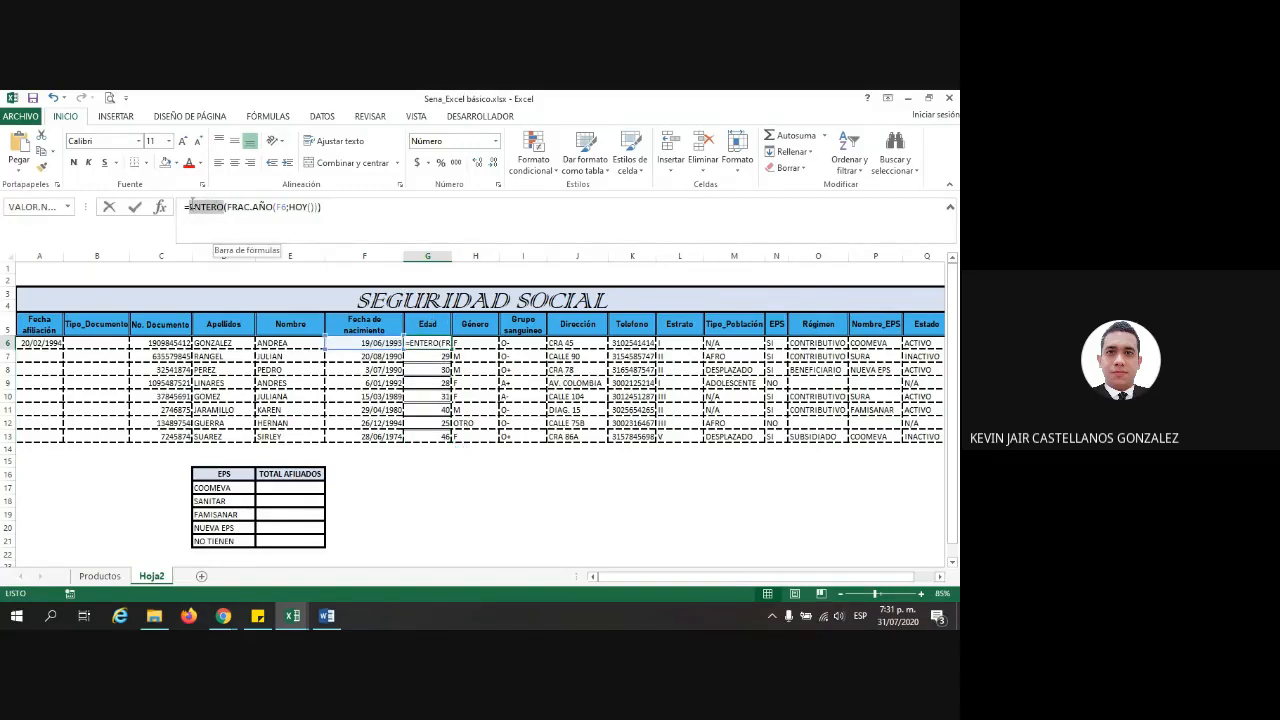
key("Escape")
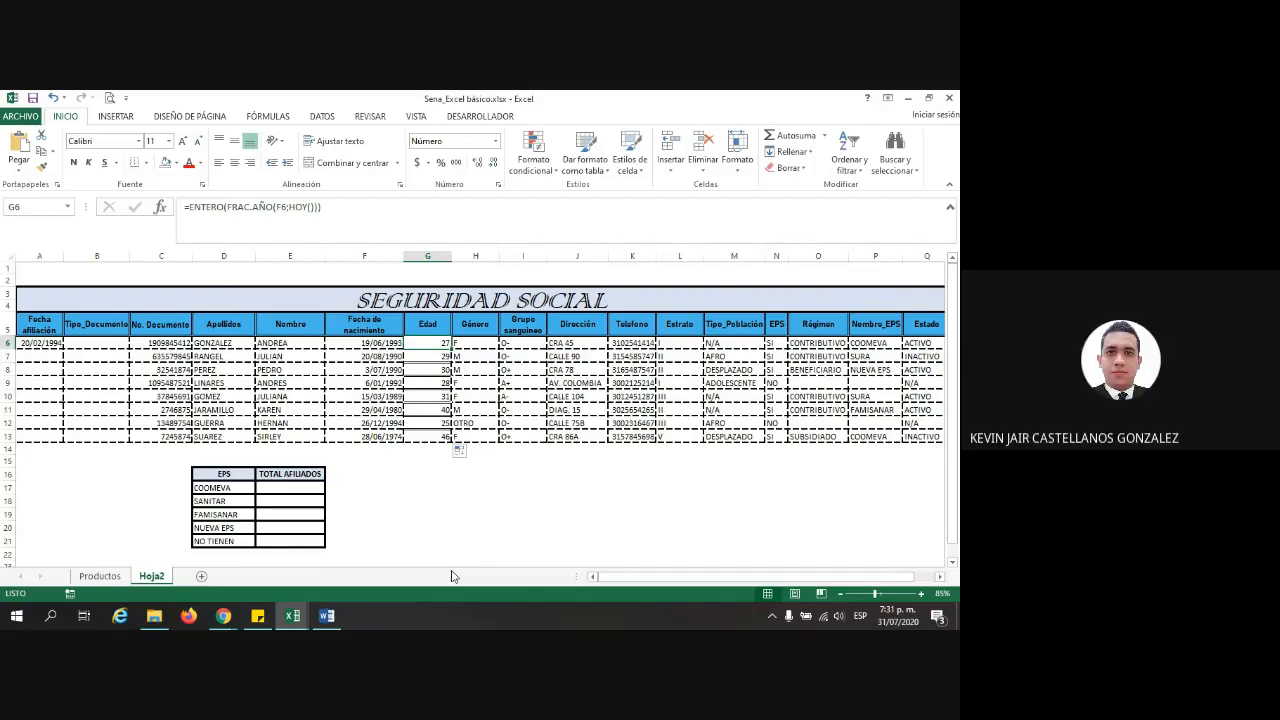
Replace SANITAR with SURA in cell D18 of the EPS totals table
left_click_drag(646, 578, 664, 580)
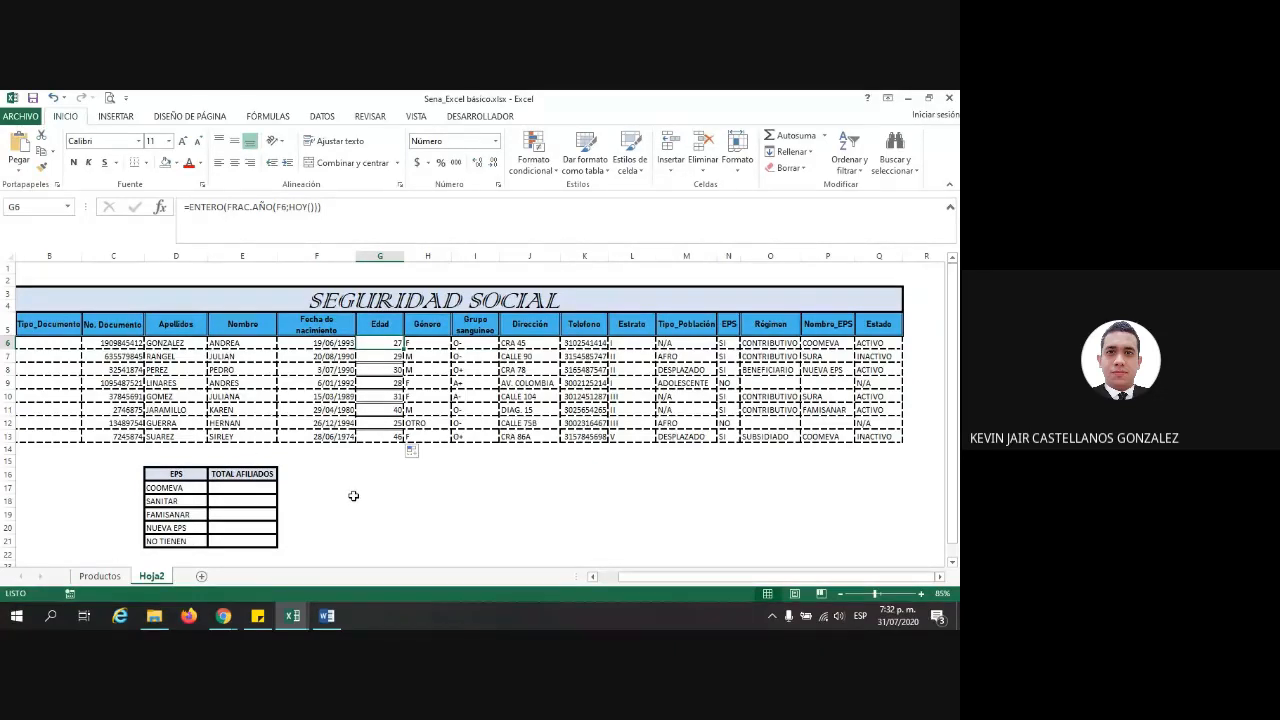
left_click(180, 476)
left_click(222, 475)
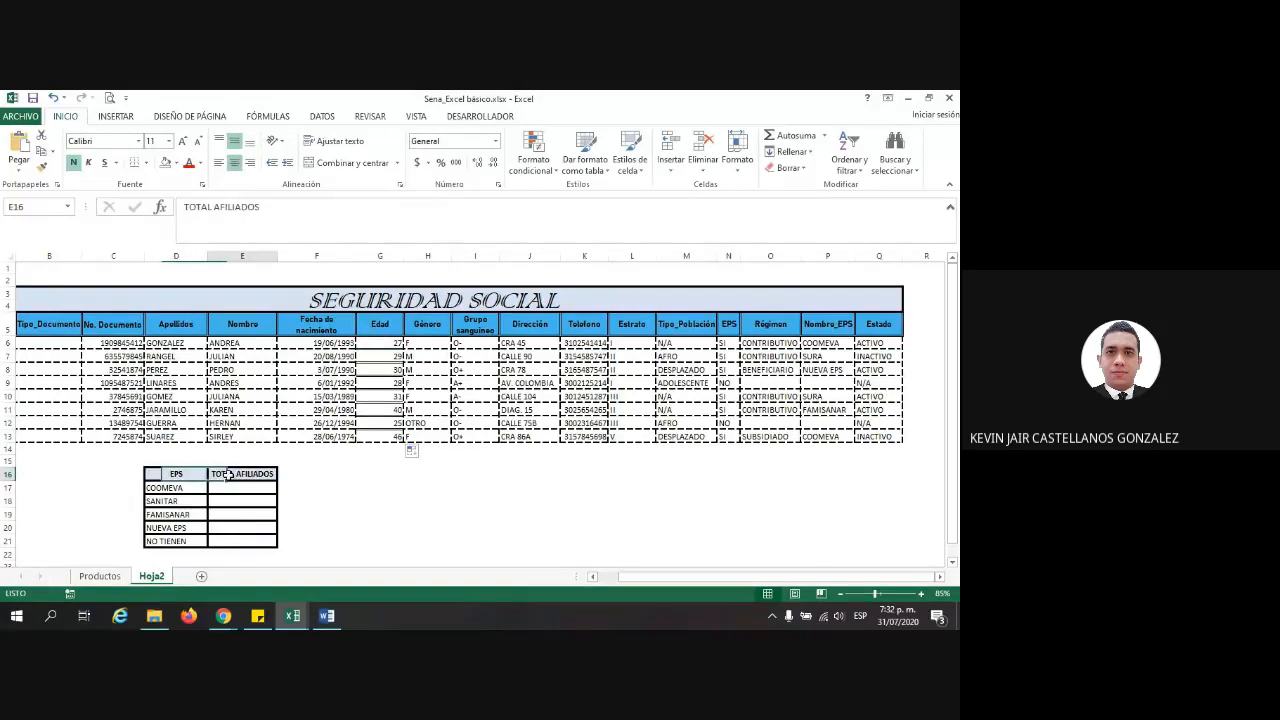
left_click(242, 487)
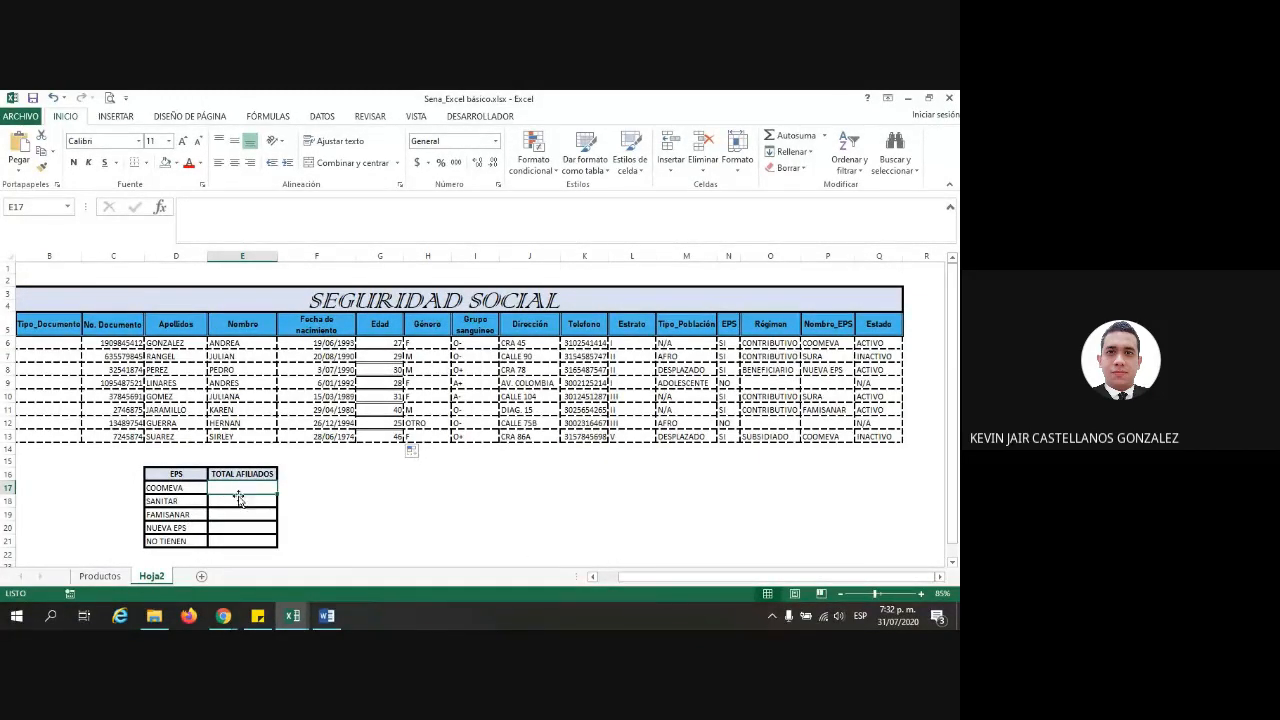
left_click(157, 501)
type("SURA")
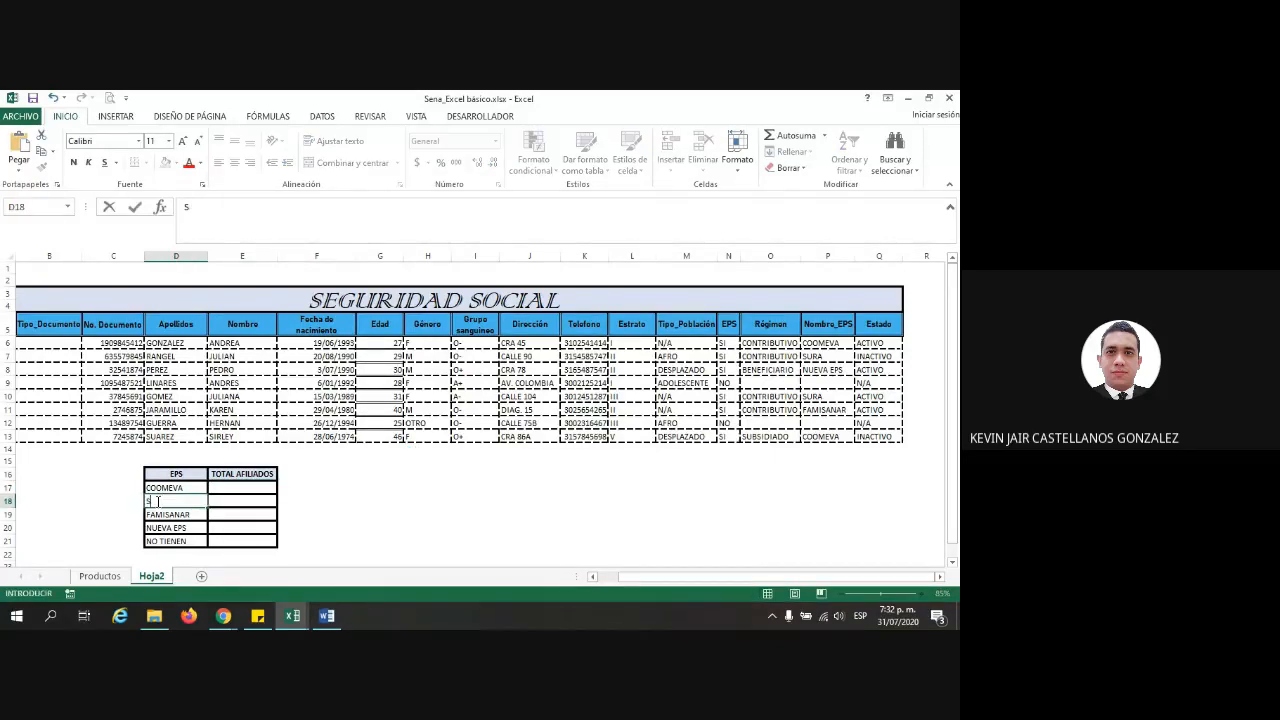
key("Return")
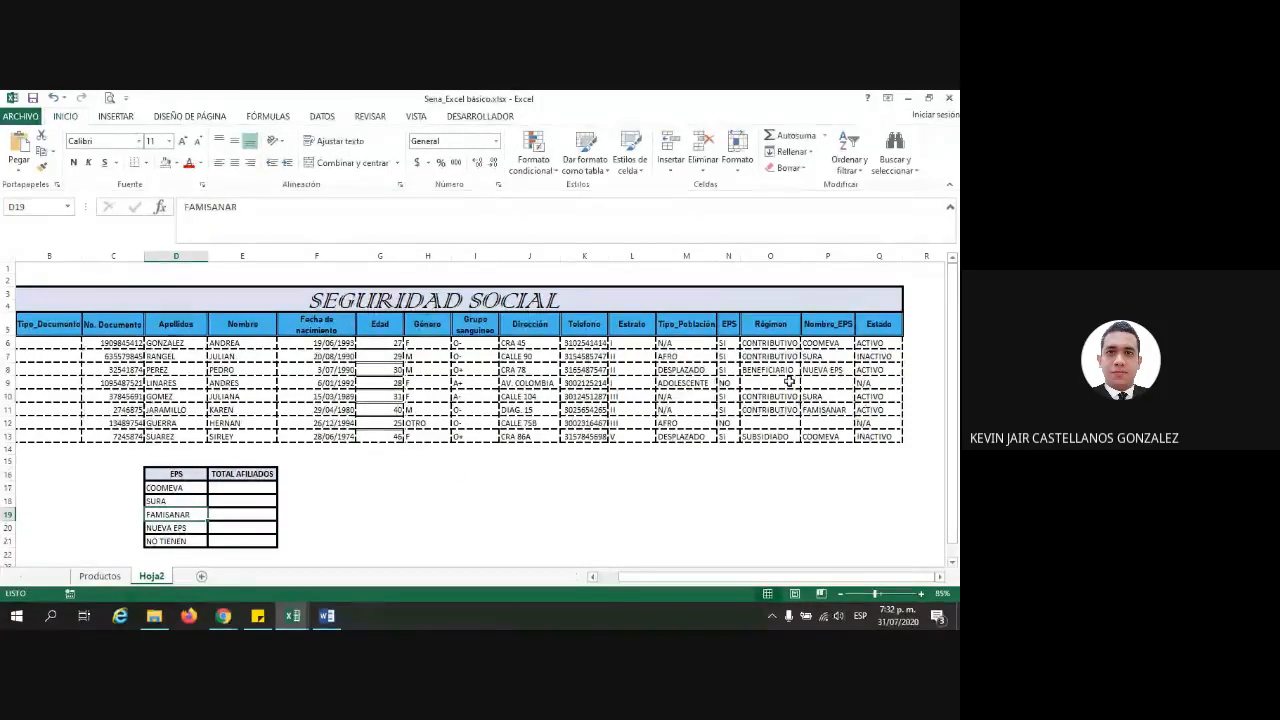
Check the allowed EPS names in P6's validation list and replace the entry in D19 with NUEVA EPS
left_click(823, 344)
left_click(860, 343)
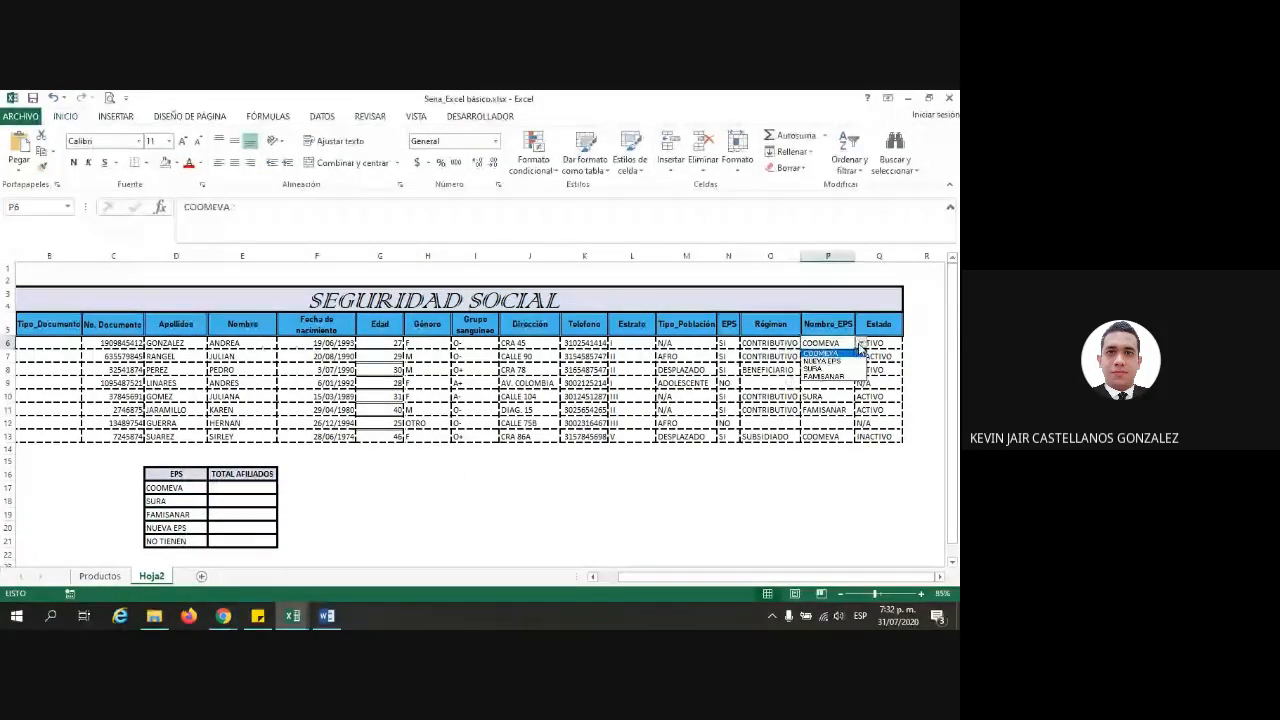
left_click(165, 513)
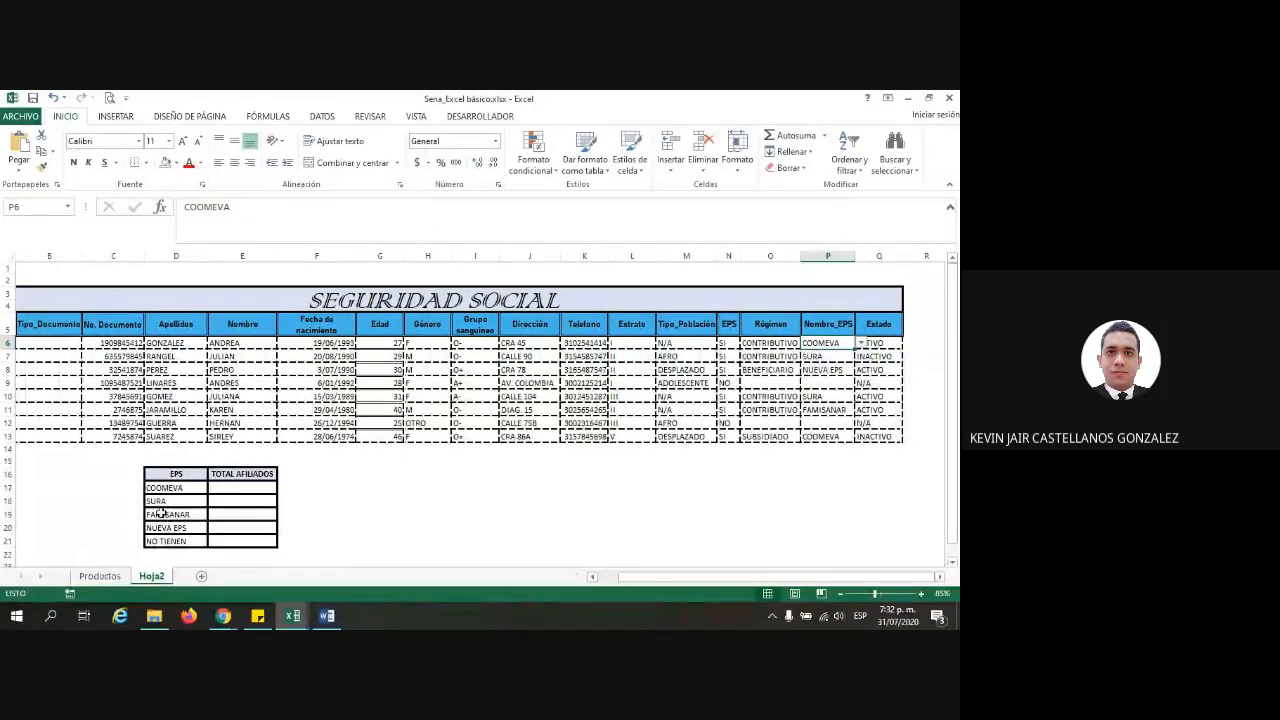
left_click(165, 513)
type("NUEVA EPS")
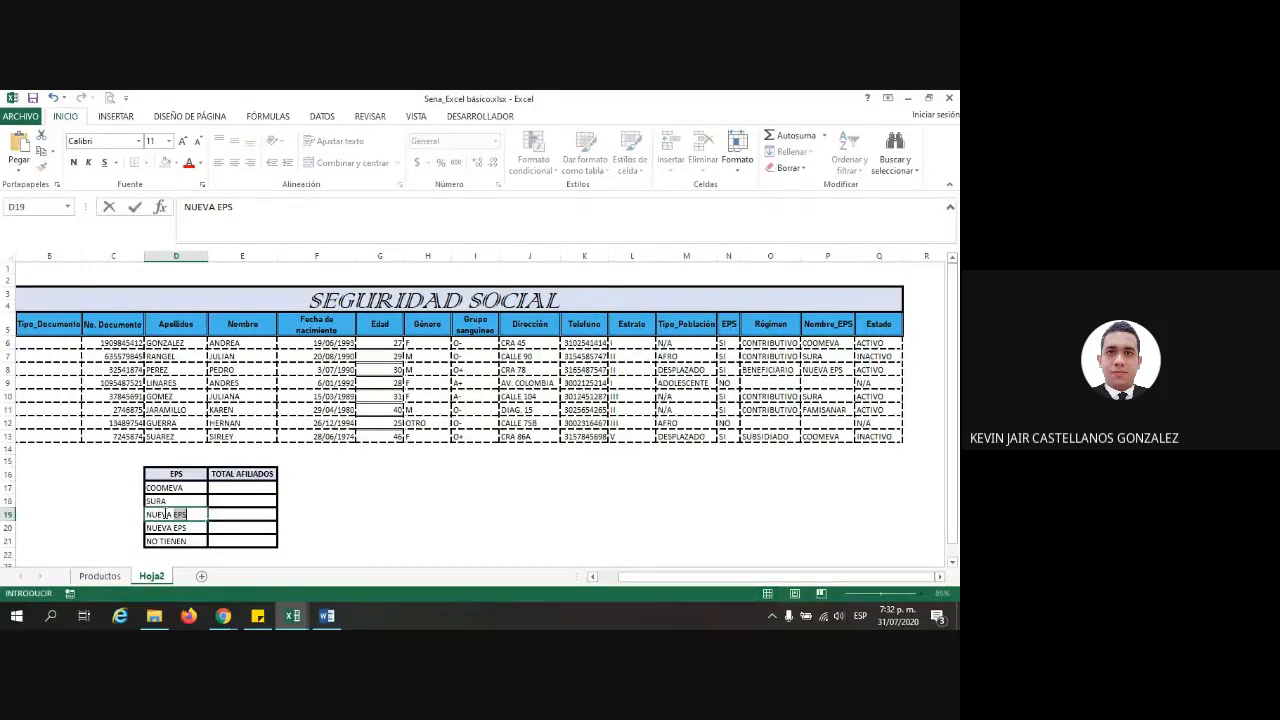
key("Return")
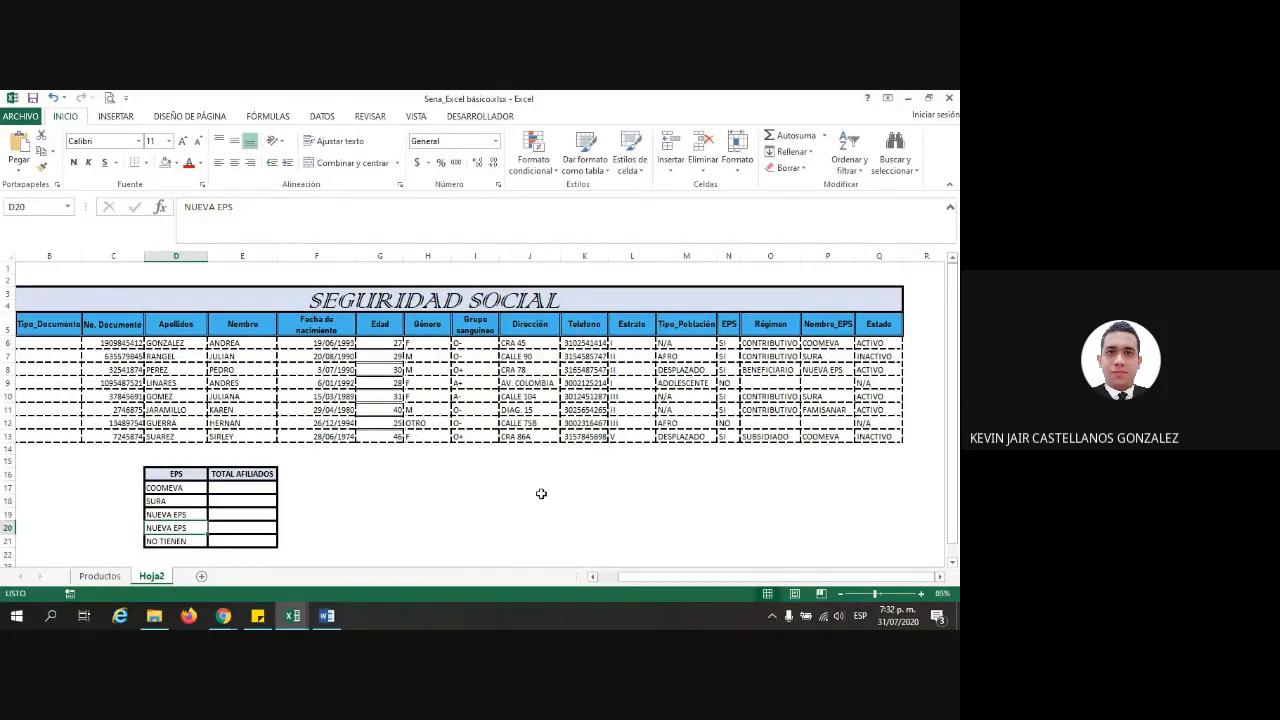
Clear the duplicate entry in D20, recheck P6's validation list and enter FAMISANAR in D20
key("Delete")
left_click(828, 342)
left_click(861, 343)
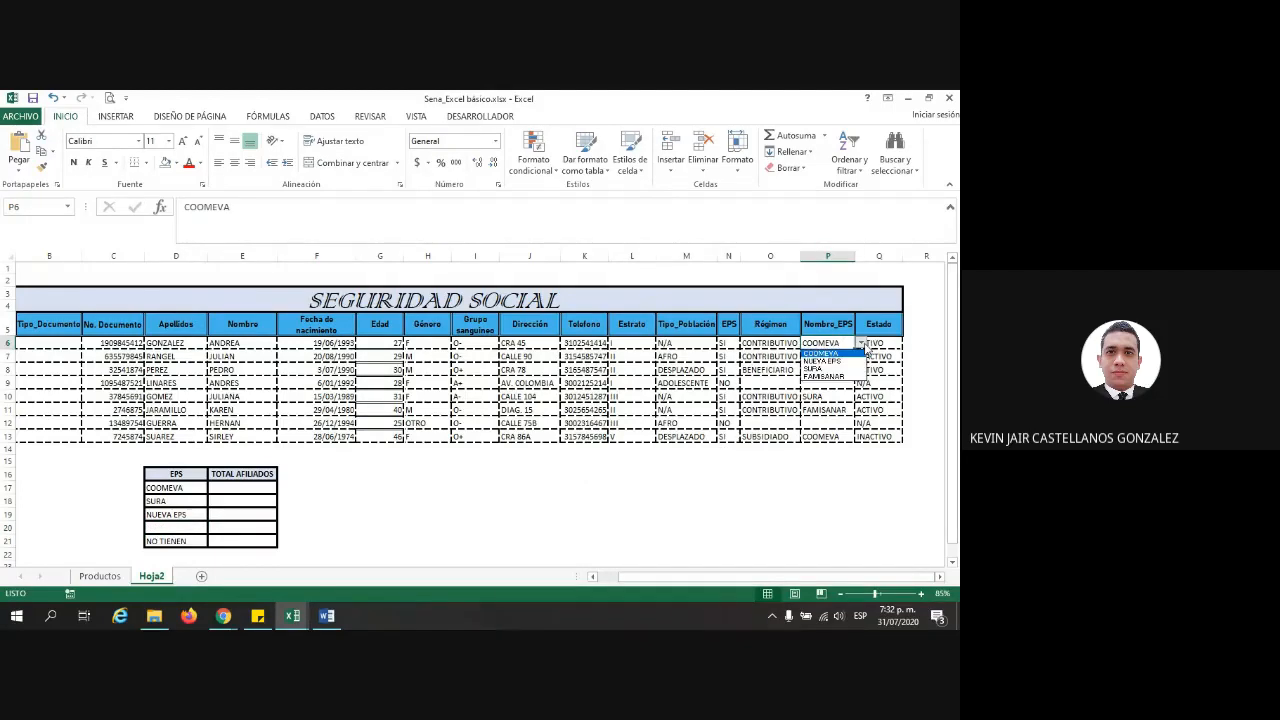
key("Escape")
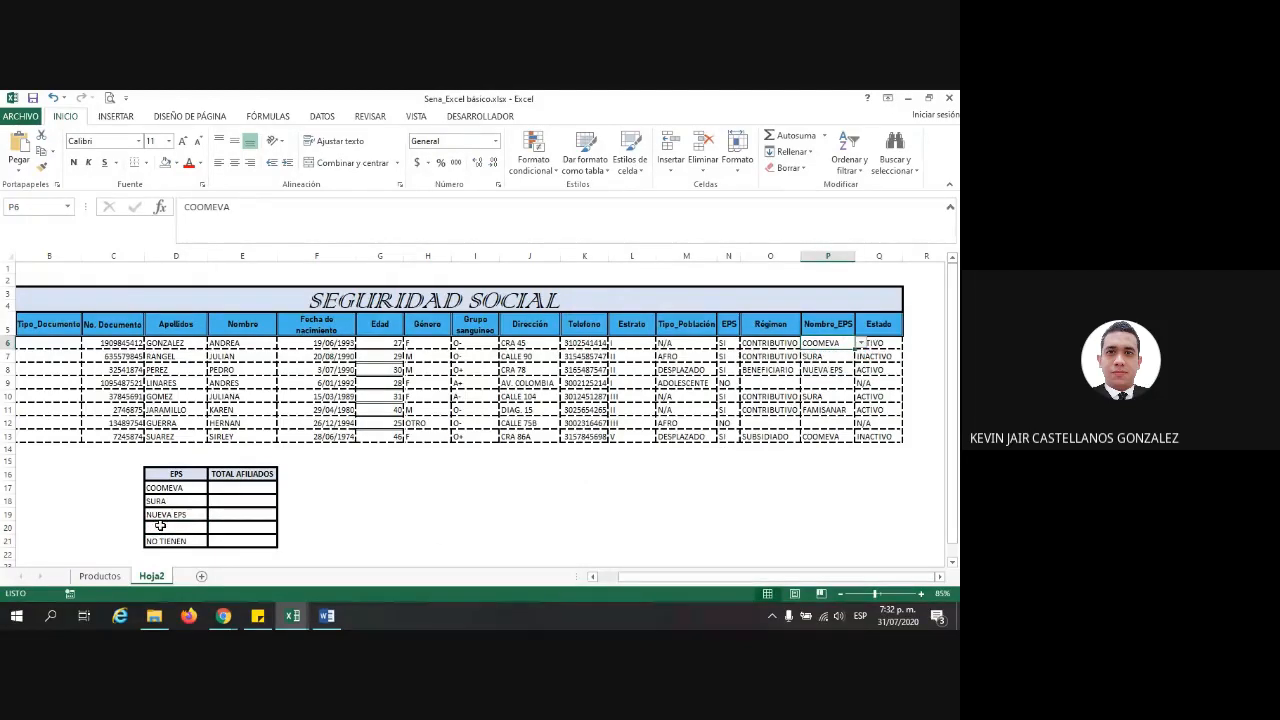
left_click(160, 525)
type("D")
type("AMISANAR")
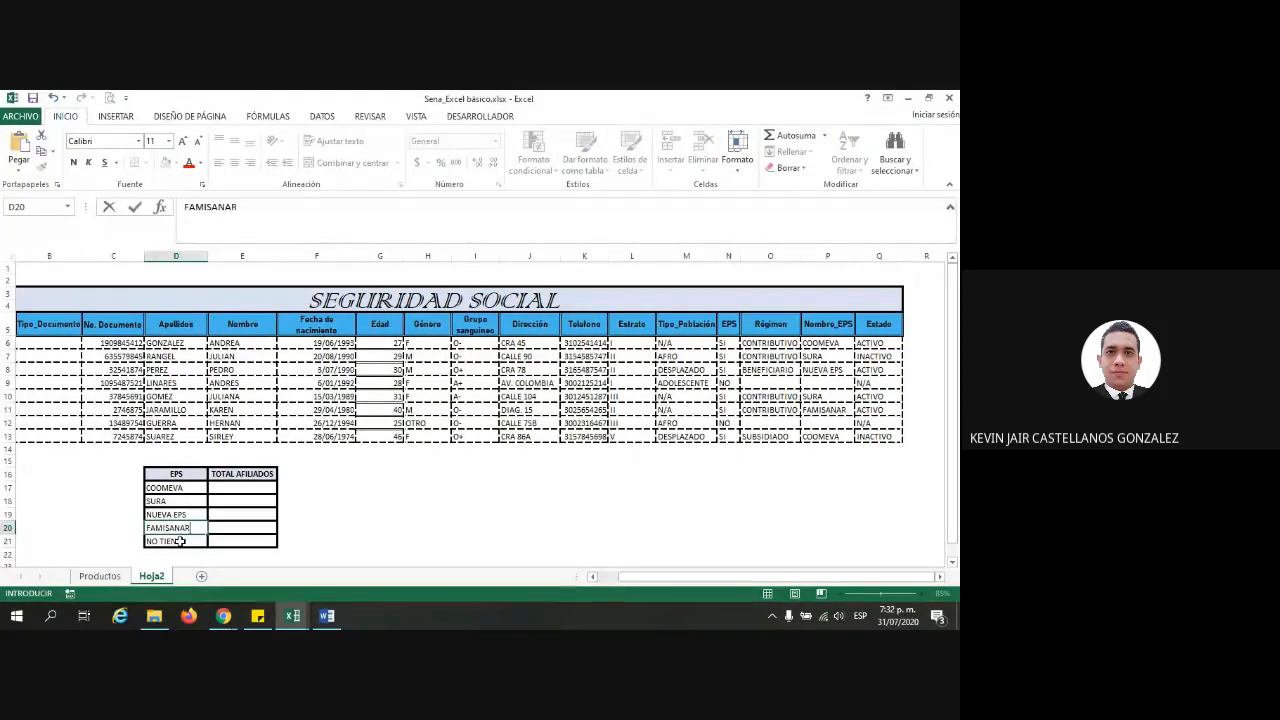
left_click(179, 540)
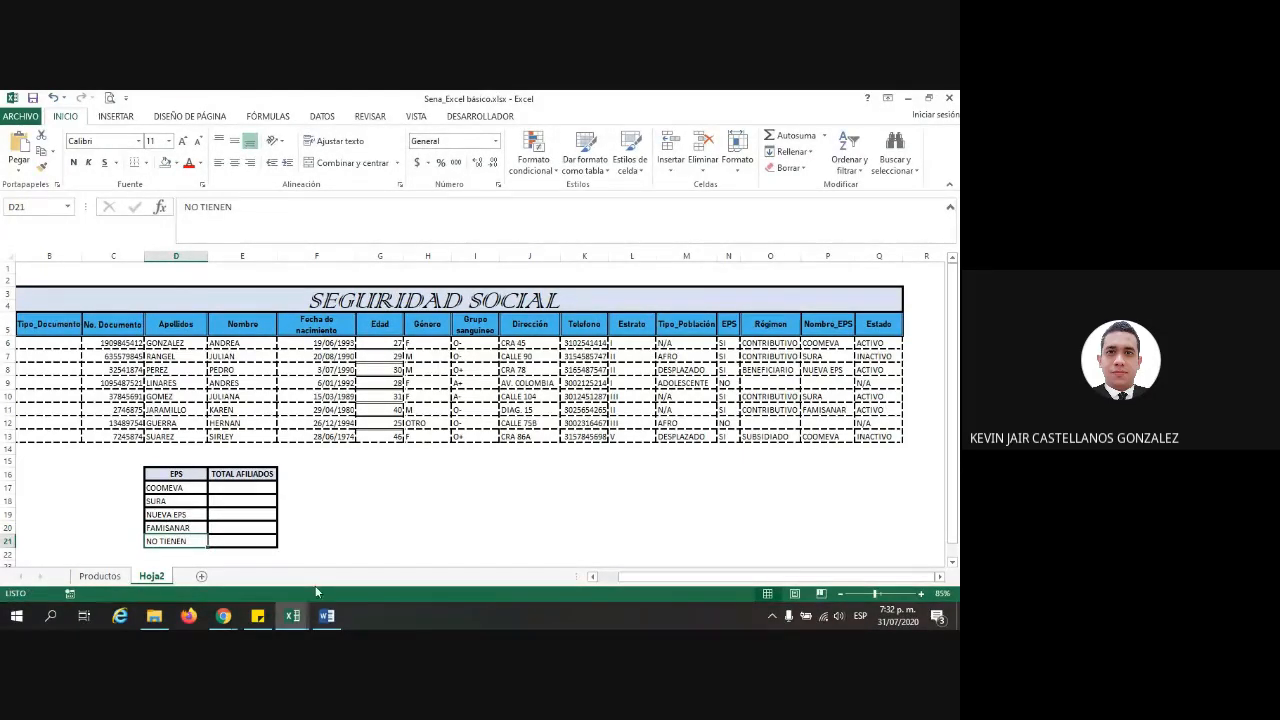
Examine the empty TOTAL AFILIADOS cells E17:E21 and the COOMEVA entries in the Nombre_EPS column
left_click(345, 542)
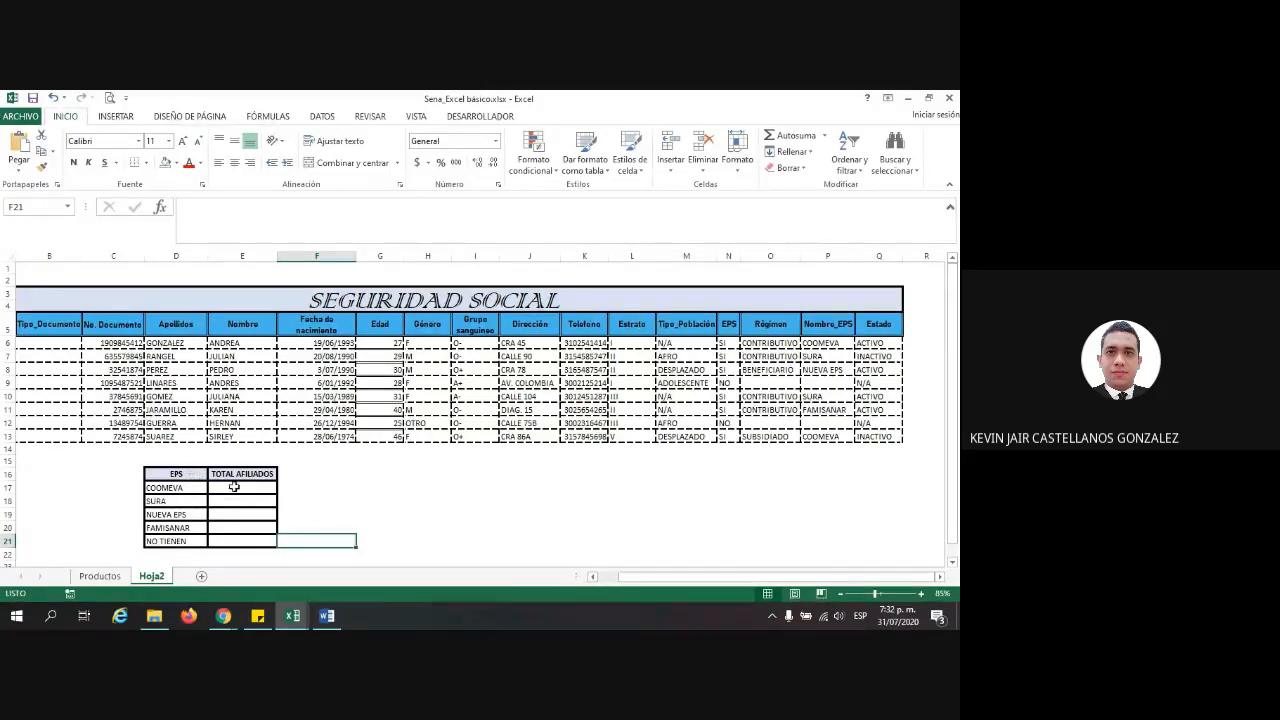
left_click(234, 487)
left_click_drag(234, 487, 232, 541)
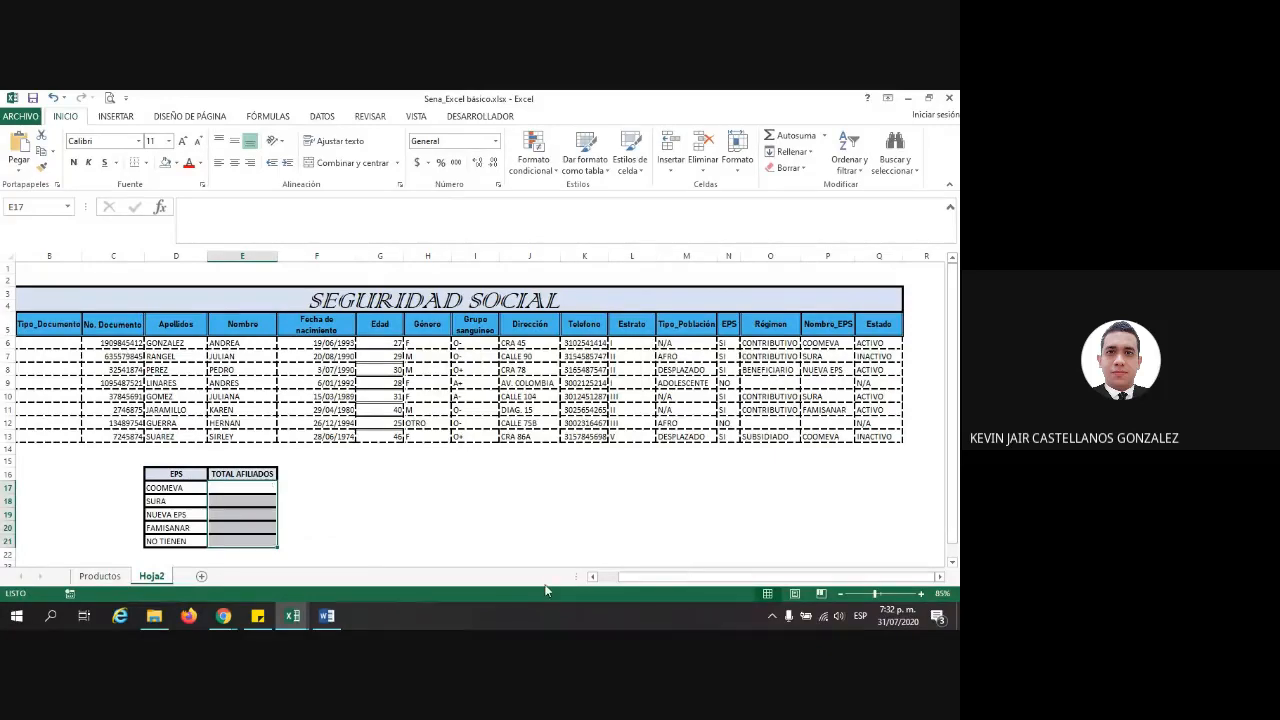
left_click(728, 343)
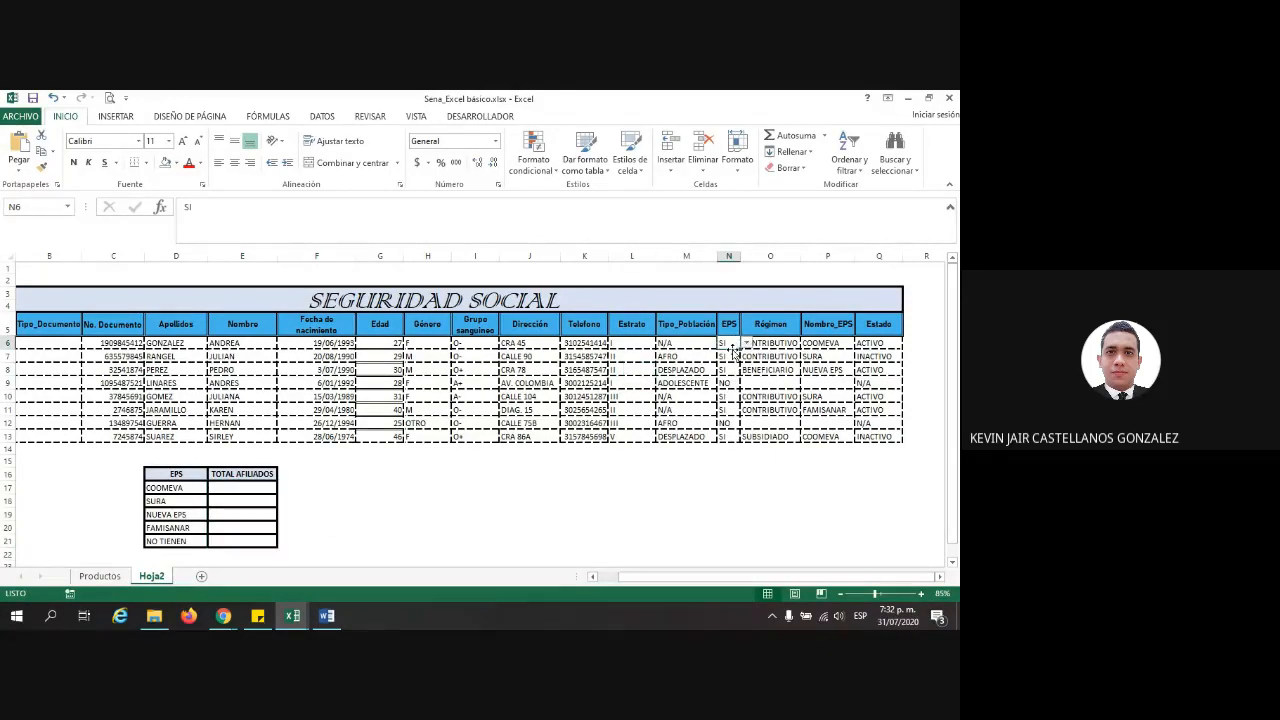
left_click(729, 356)
left_click(820, 343)
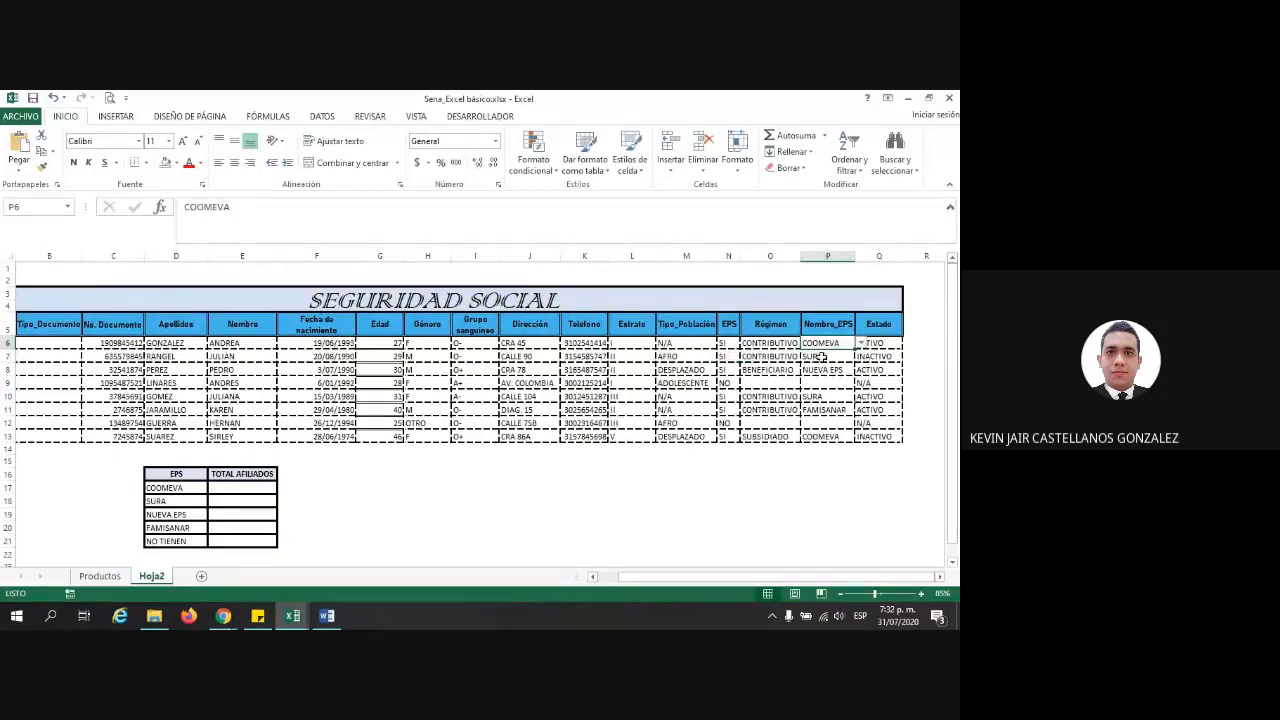
left_click(818, 436)
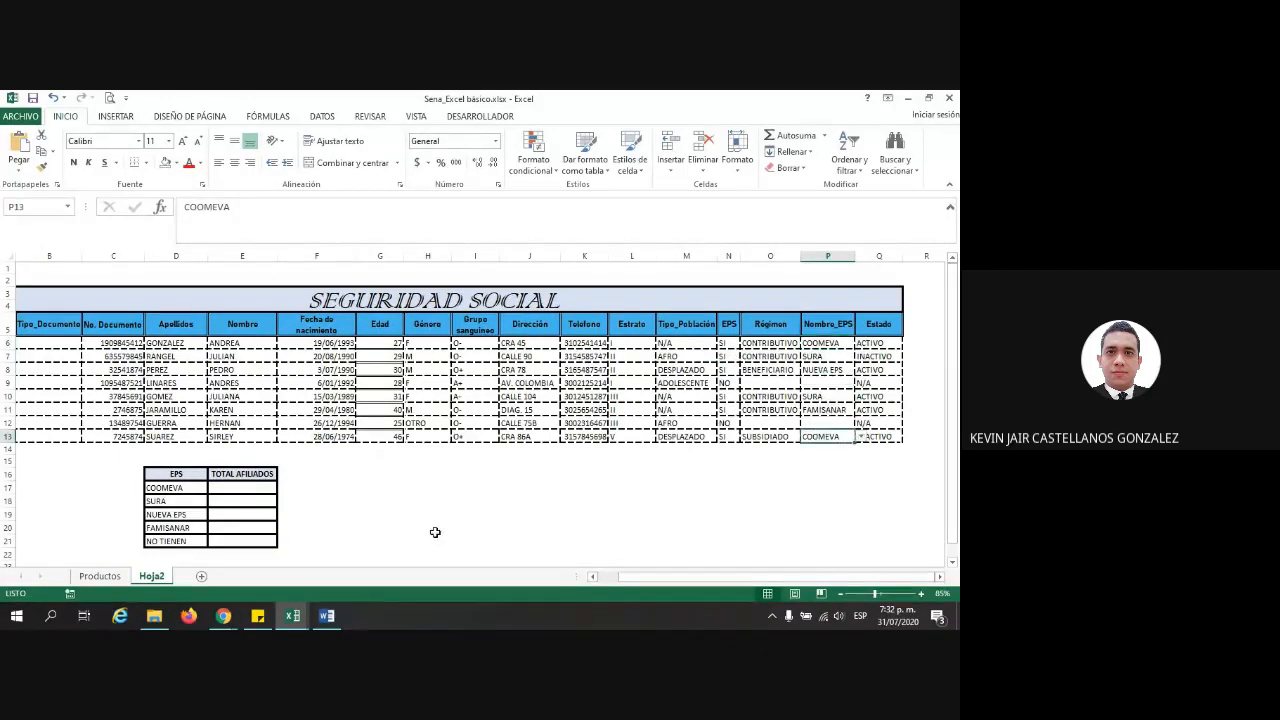
Enter 2 by hand as COOMEVA's total in E17 and check the SURA entries in the Nombre_EPS column
left_click(250, 488)
type("2")
left_click(359, 502)
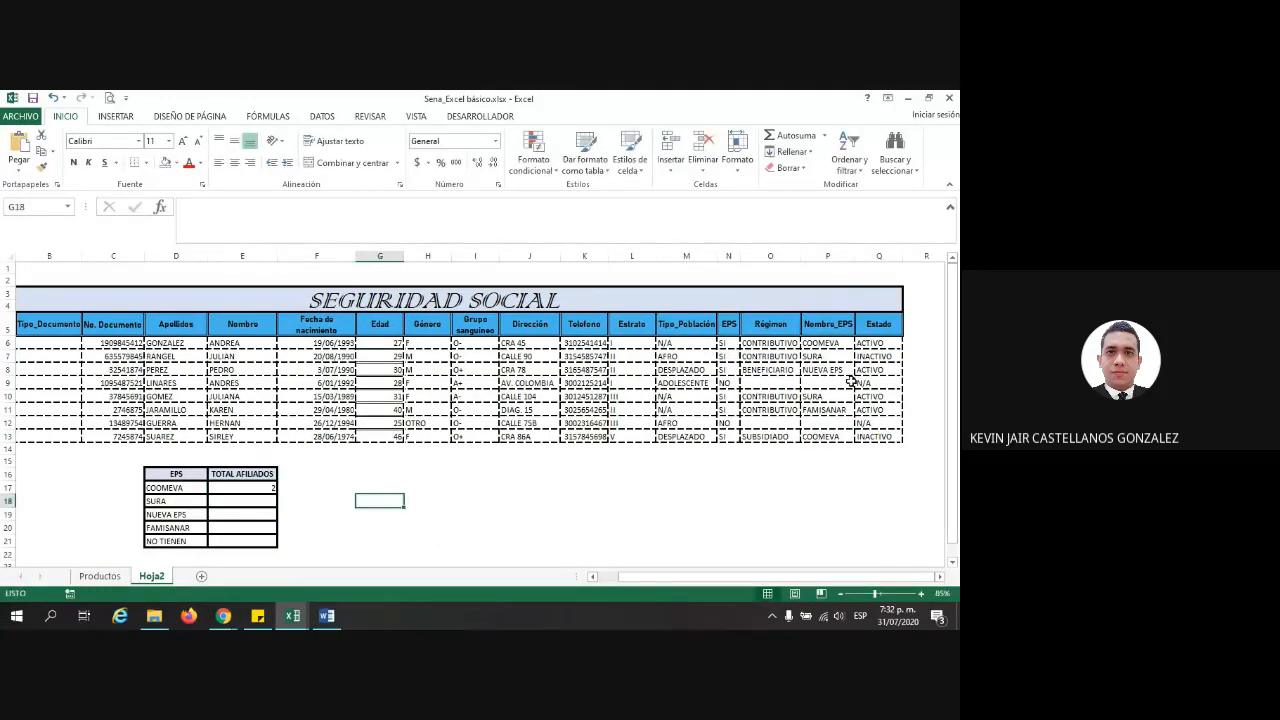
left_click(826, 357)
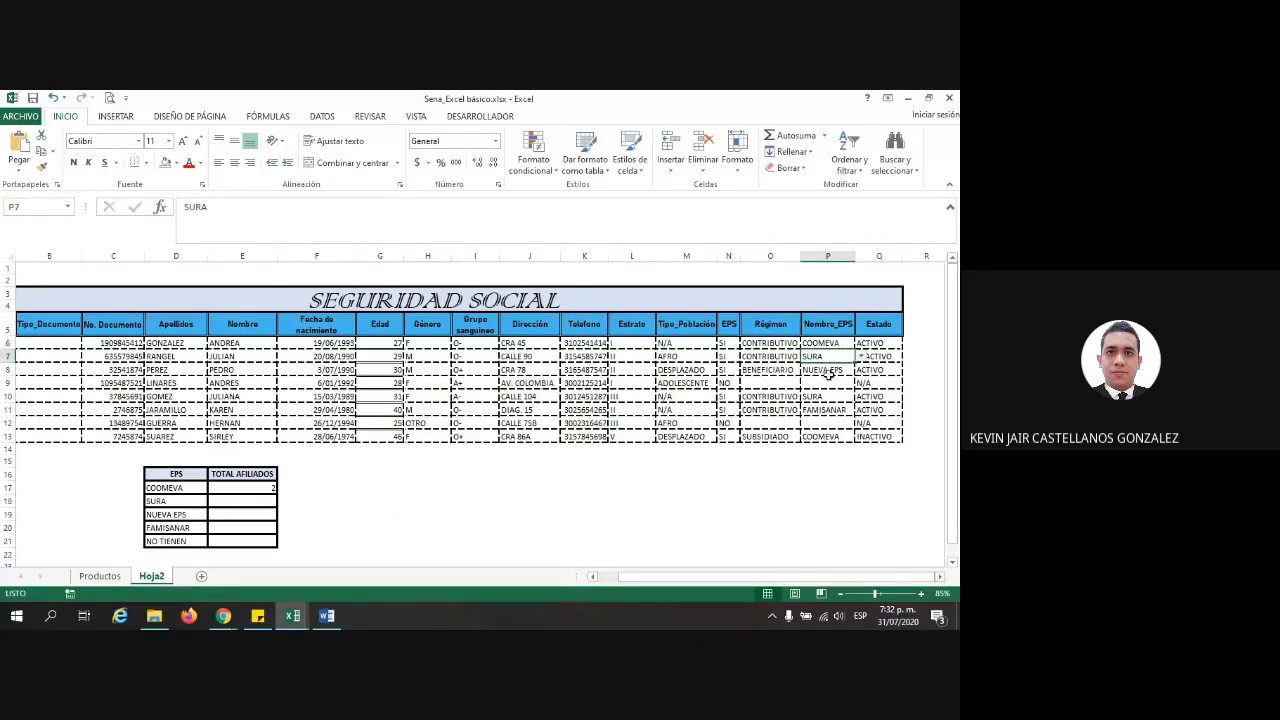
left_click(830, 396)
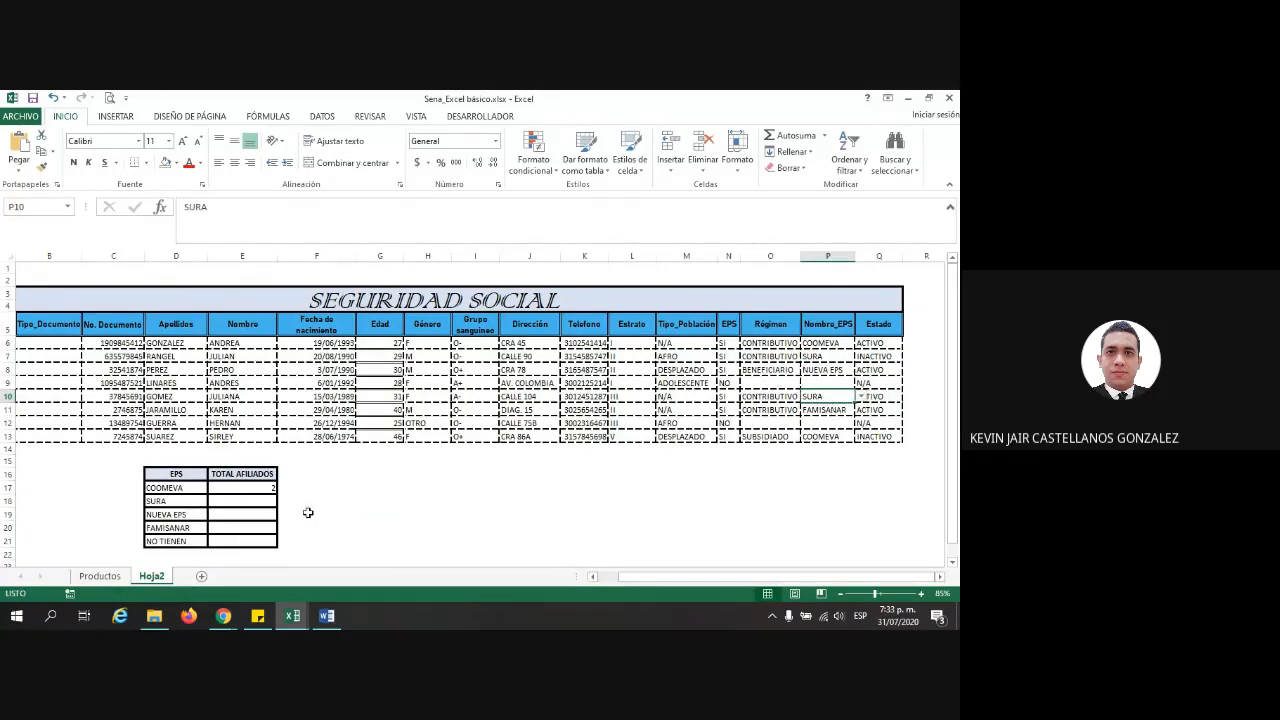
Enter the formula =CONTAR.SI(P6:P13;"COOMEVA") in E17 to count the COOMEVA affiliates
left_click(258, 487)
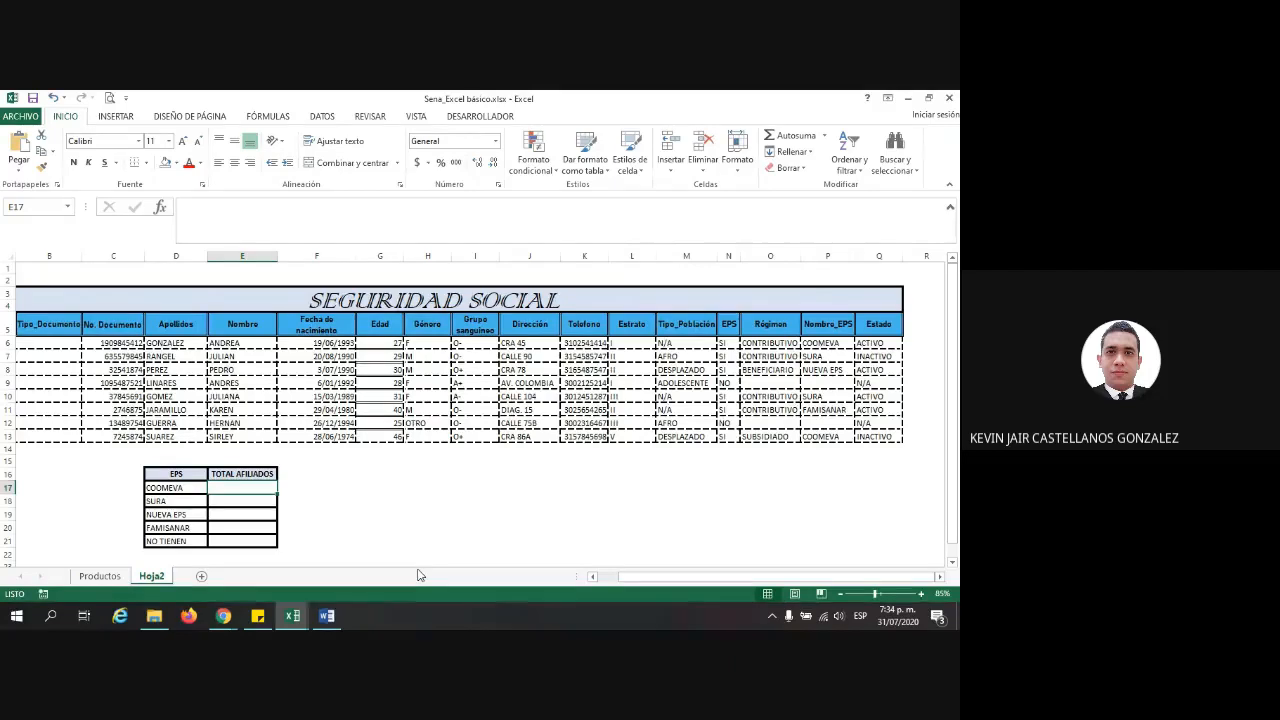
type("=CON")
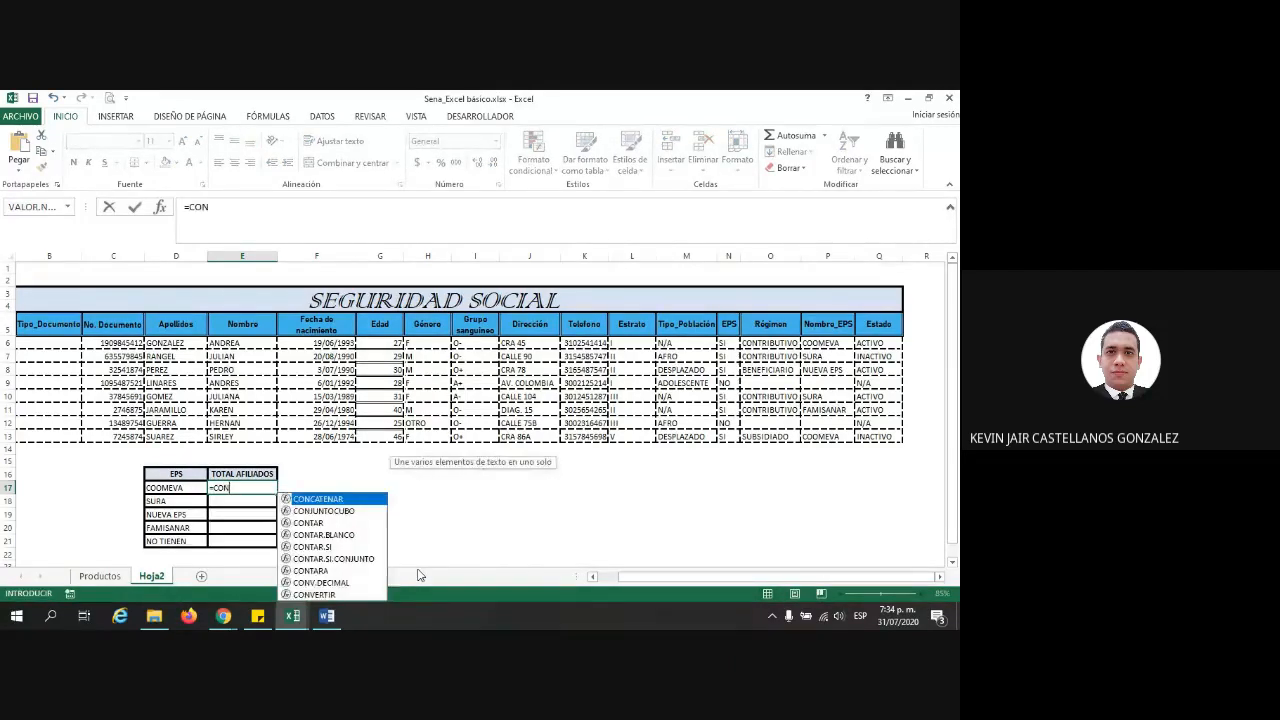
type("TAR.SI")
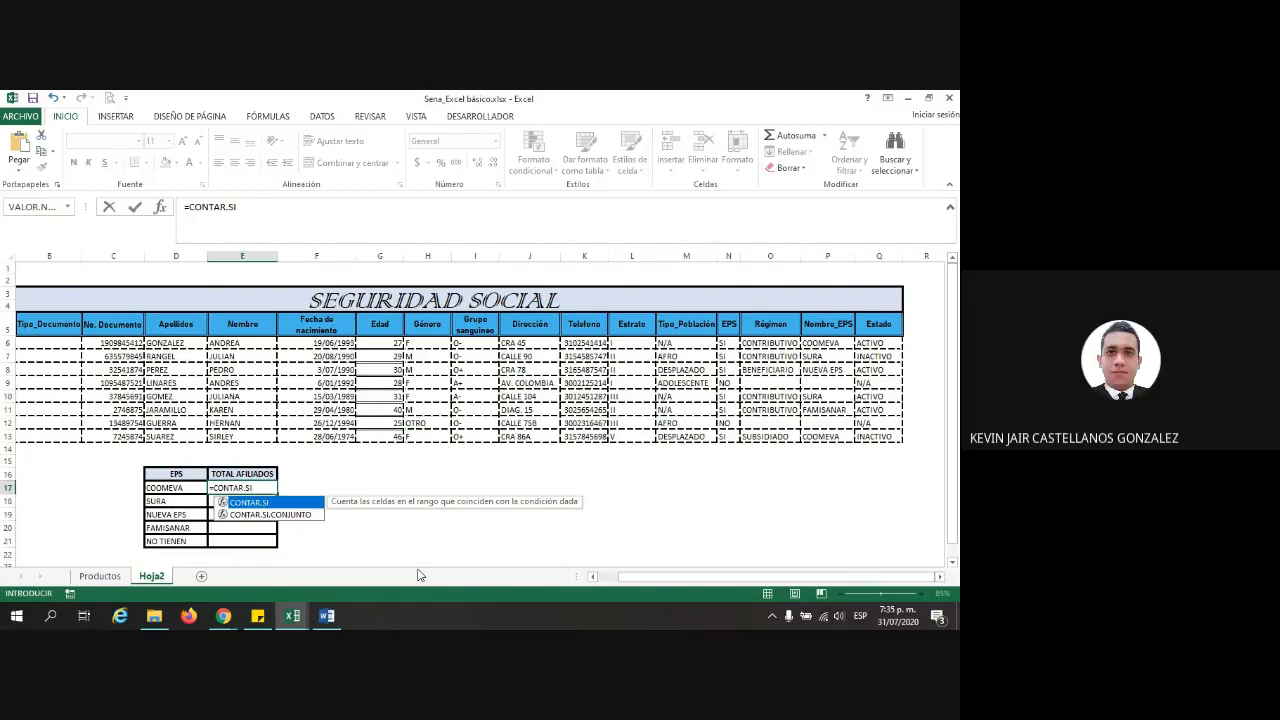
double_click(253, 503)
left_click(253, 503)
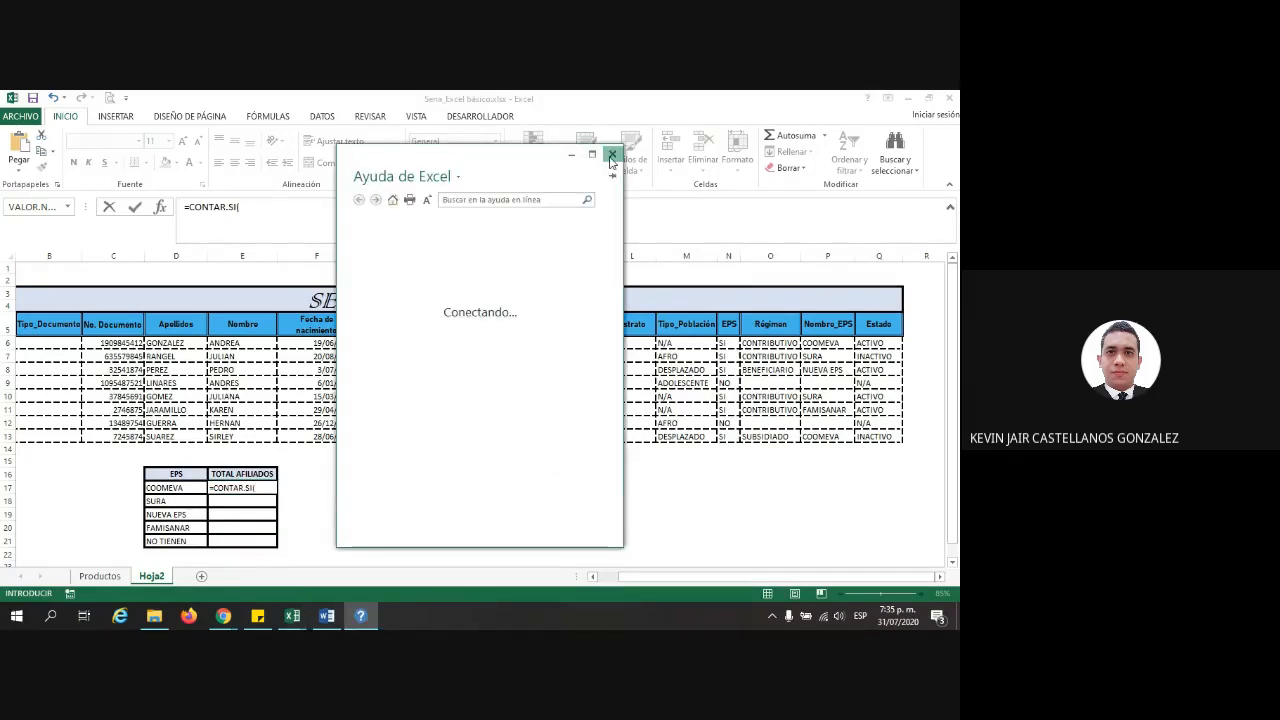
left_click(612, 153)
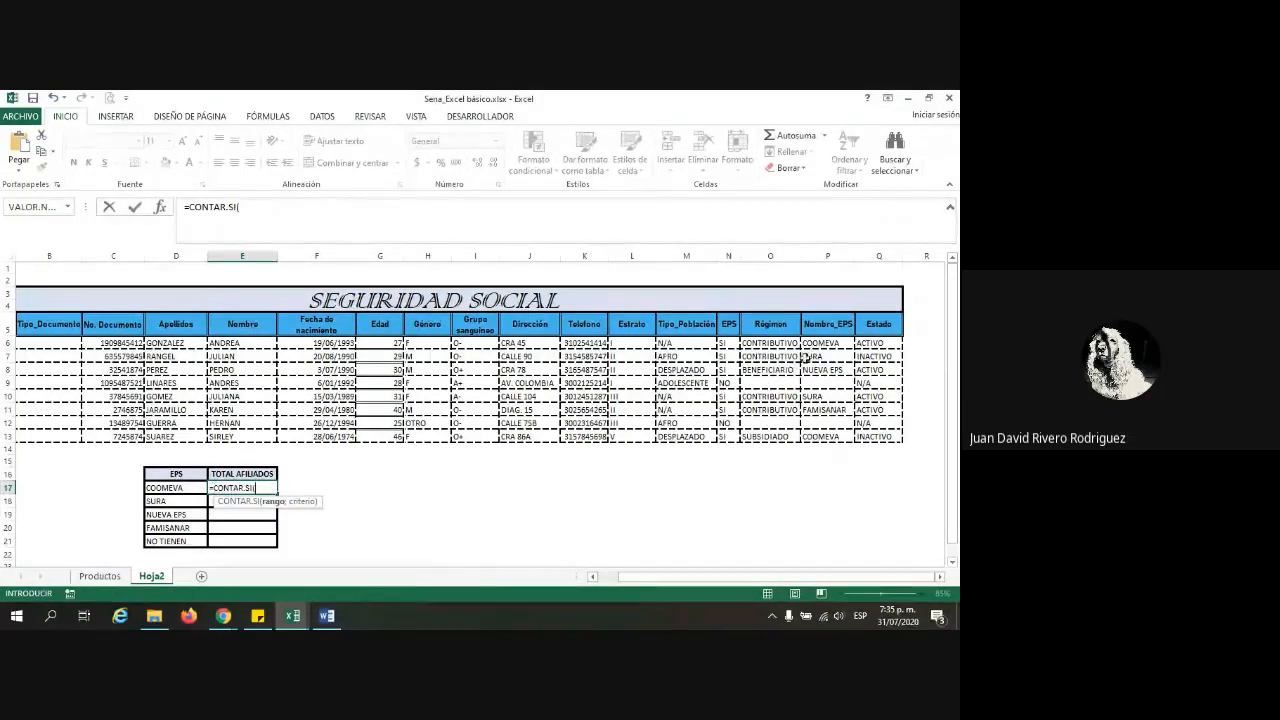
left_click_drag(818, 343, 818, 437)
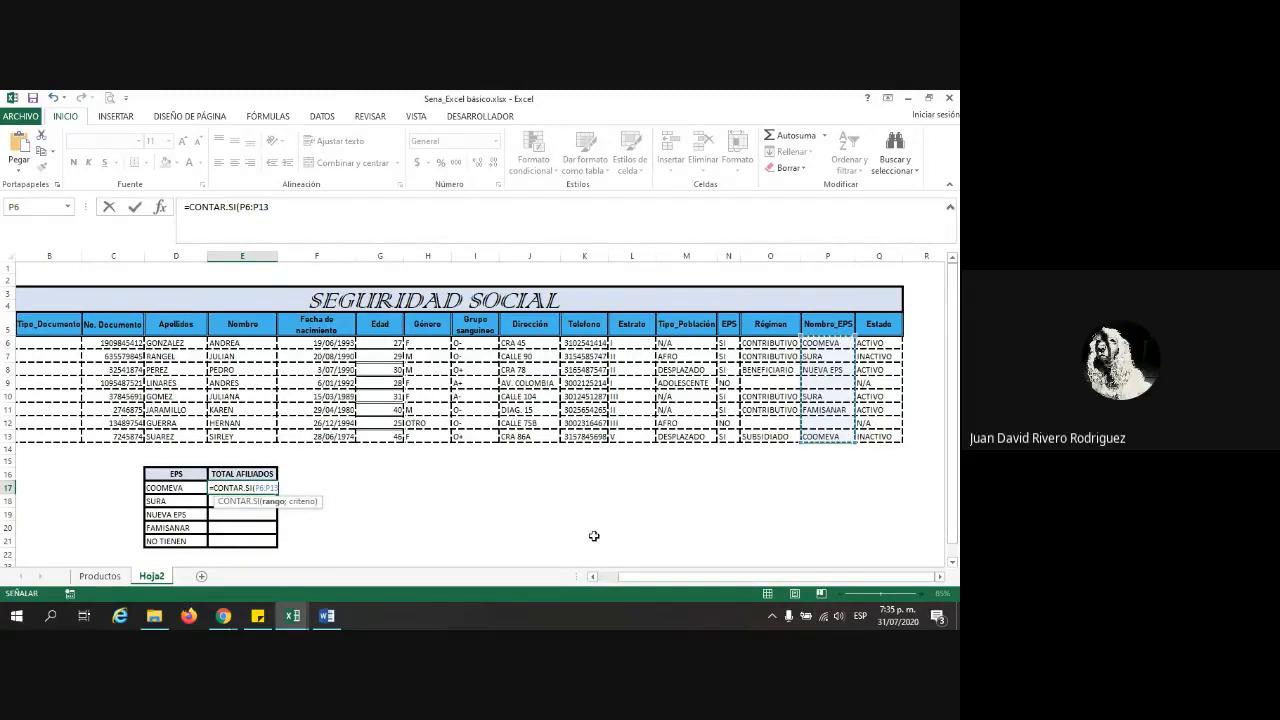
type(";")
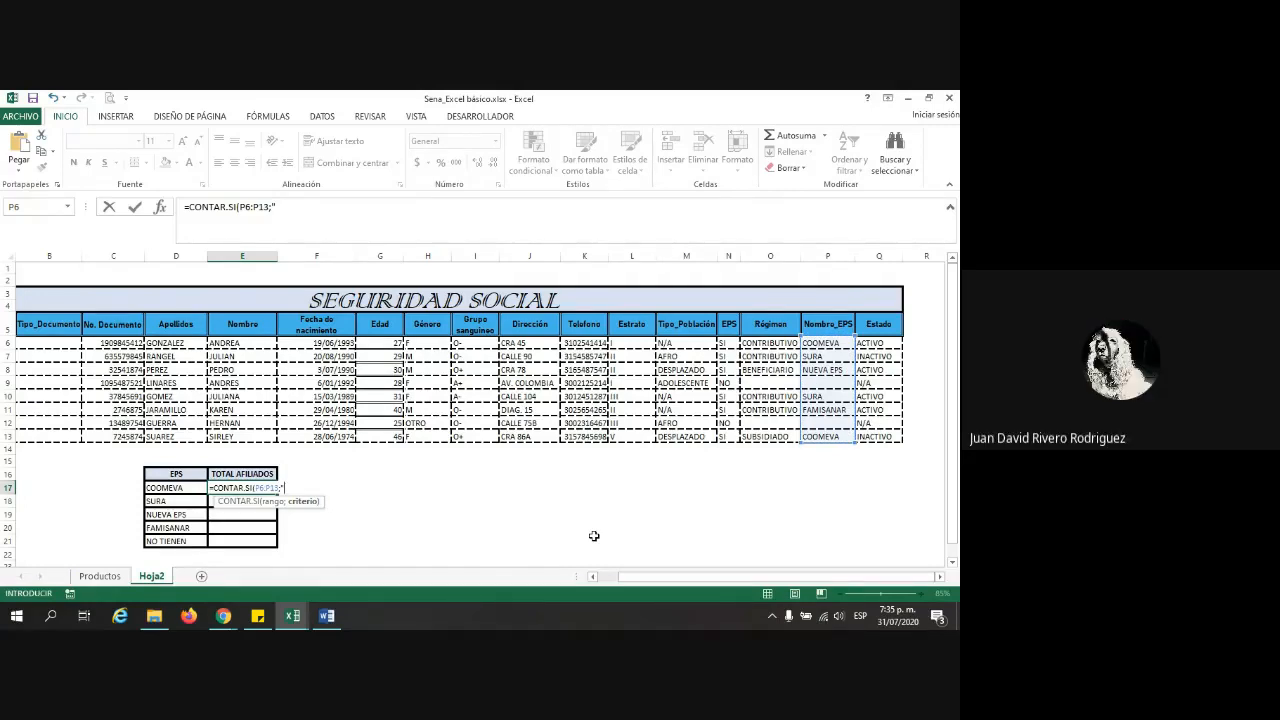
type("\"COOMEVA\")")
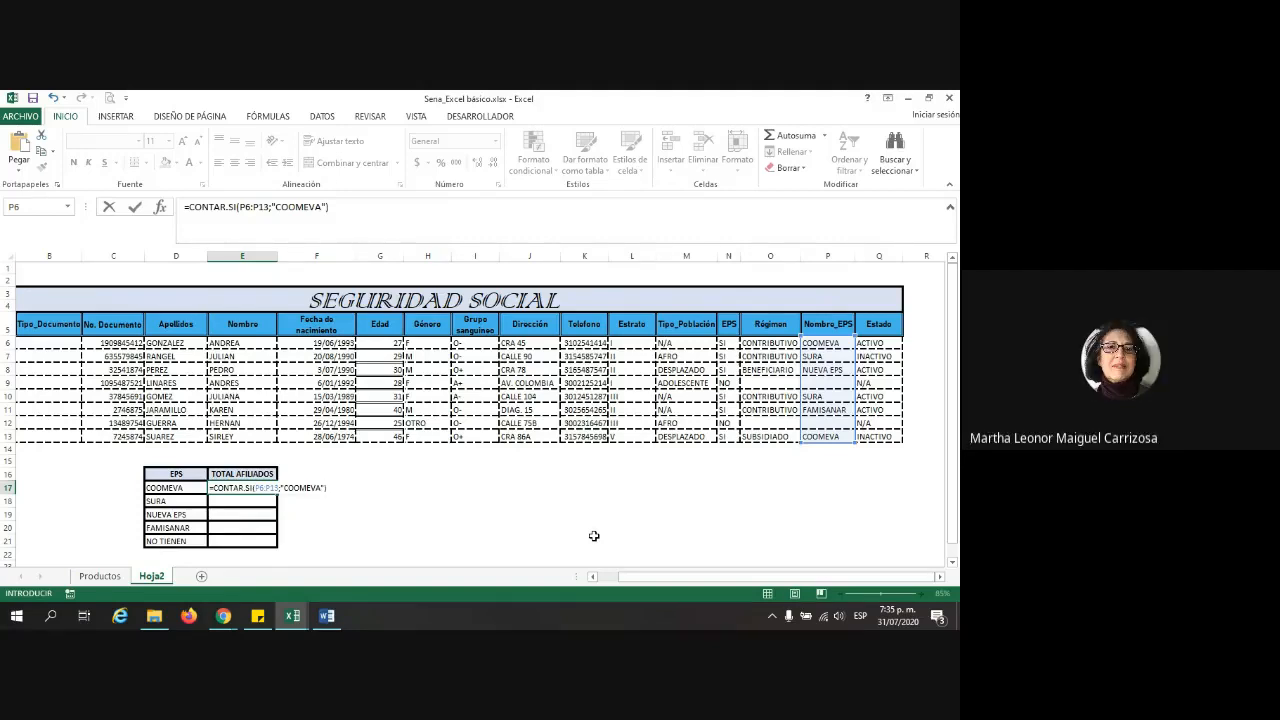
key("Return")
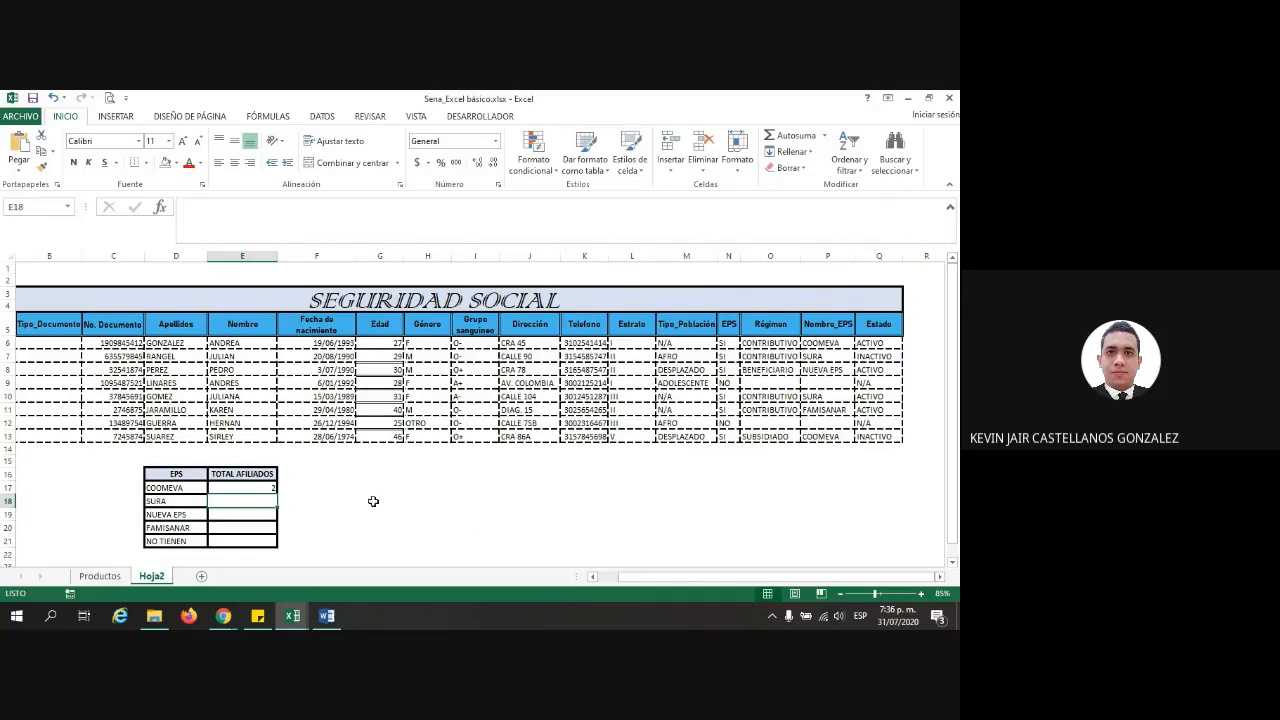
Compare the CONTAR.SI formula in E17 with the COOMEVA entries in P6 and P13
left_click(252, 488)
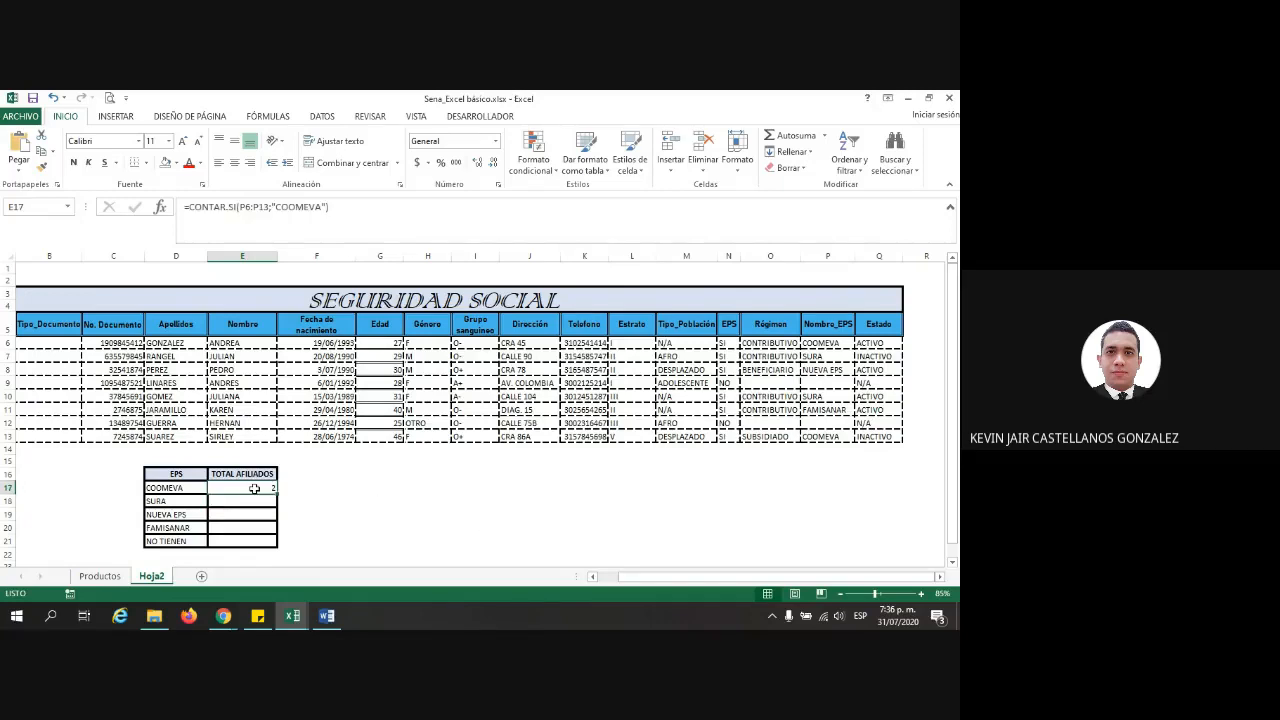
left_click(836, 343)
left_click(822, 435)
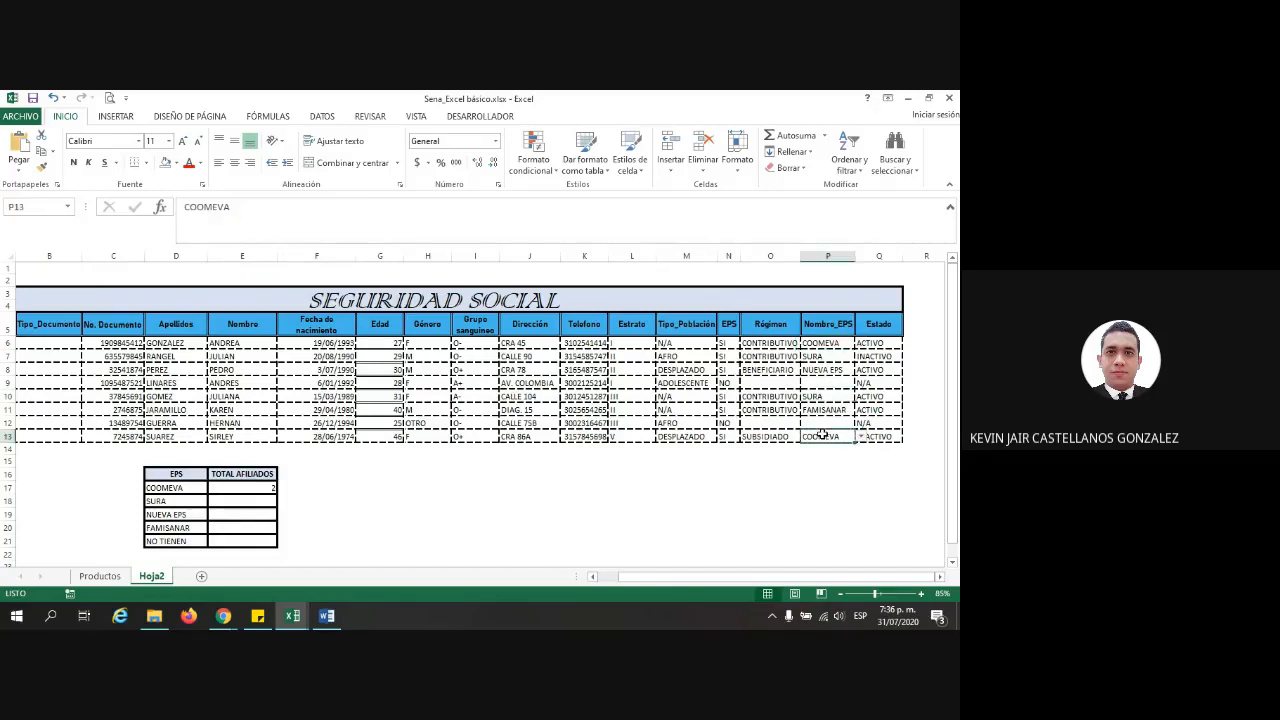
Enter the formula =CONTAR.SI(P6:P13;"SURA") in E18 and check it against the SURA entries in P7 and P10
left_click(256, 499)
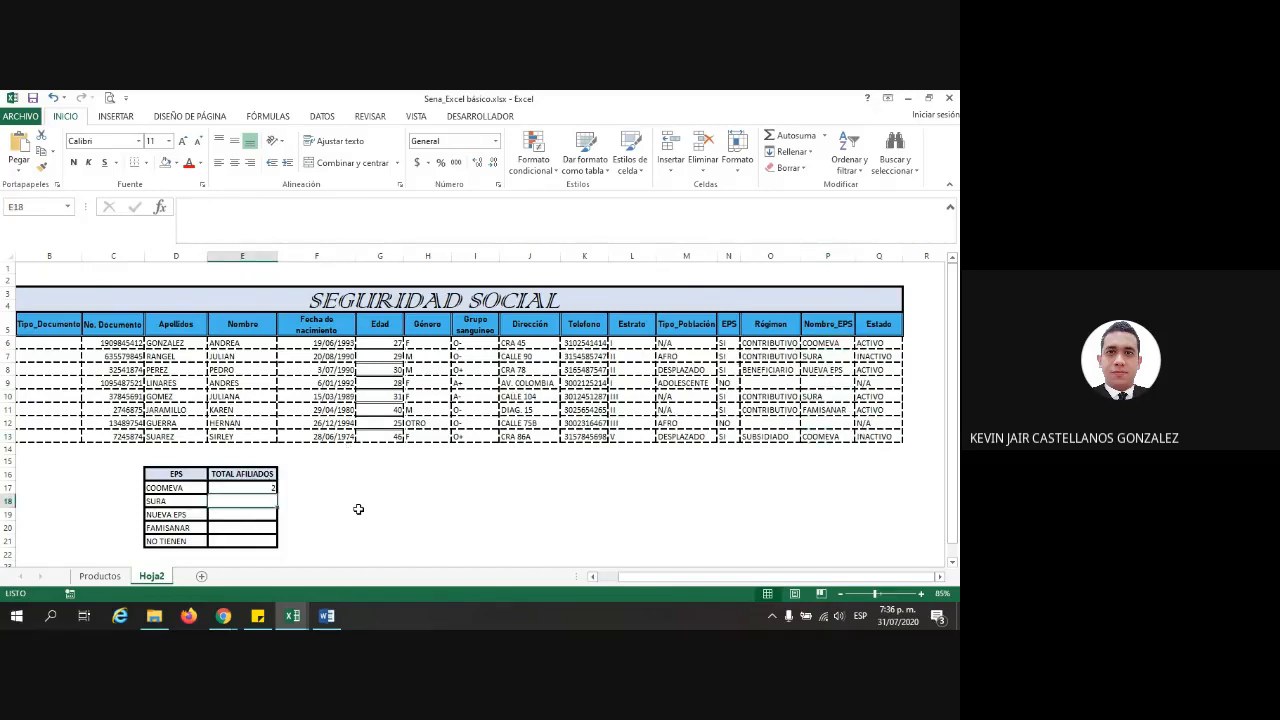
type("=CO")
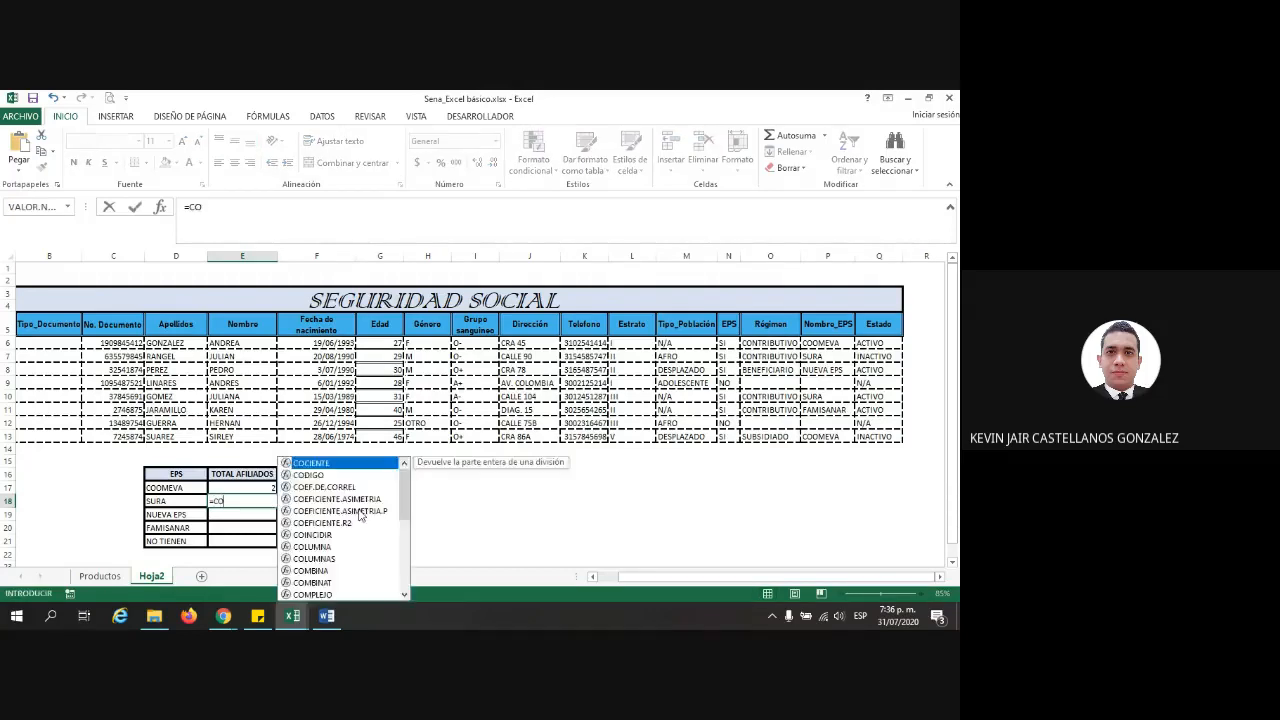
type("NTAR.SI(")
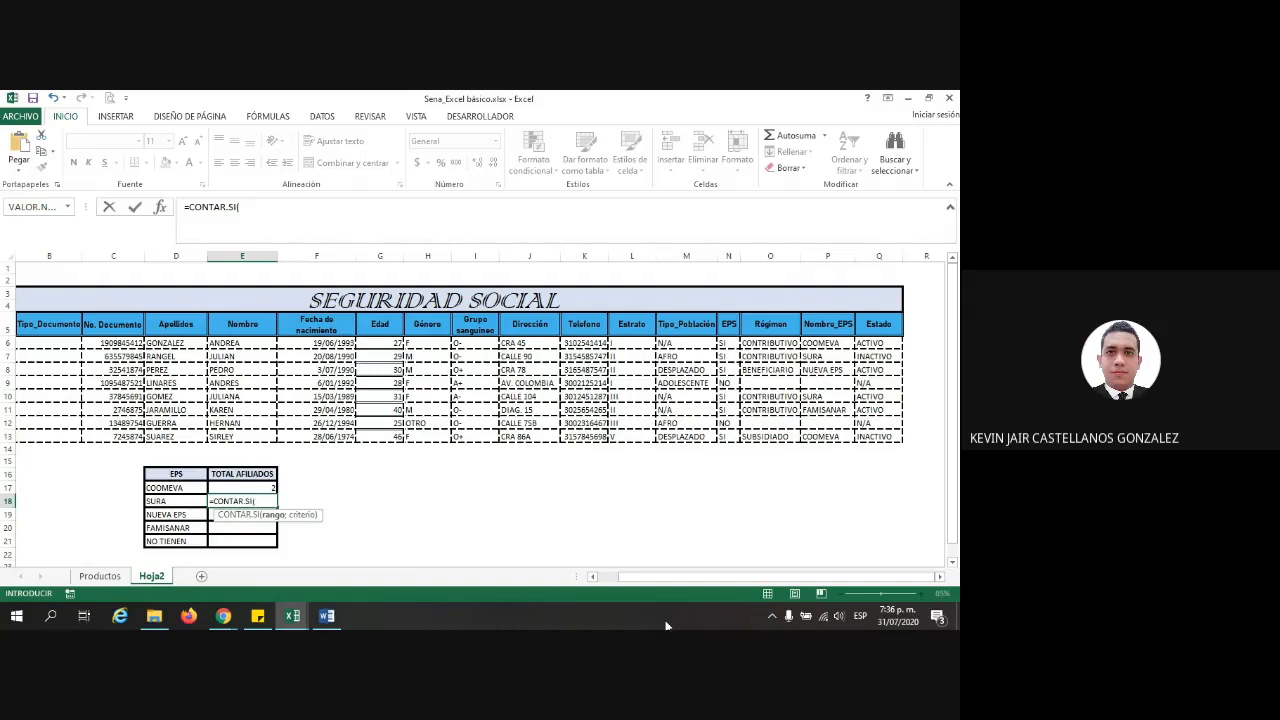
left_click_drag(838, 345, 834, 436)
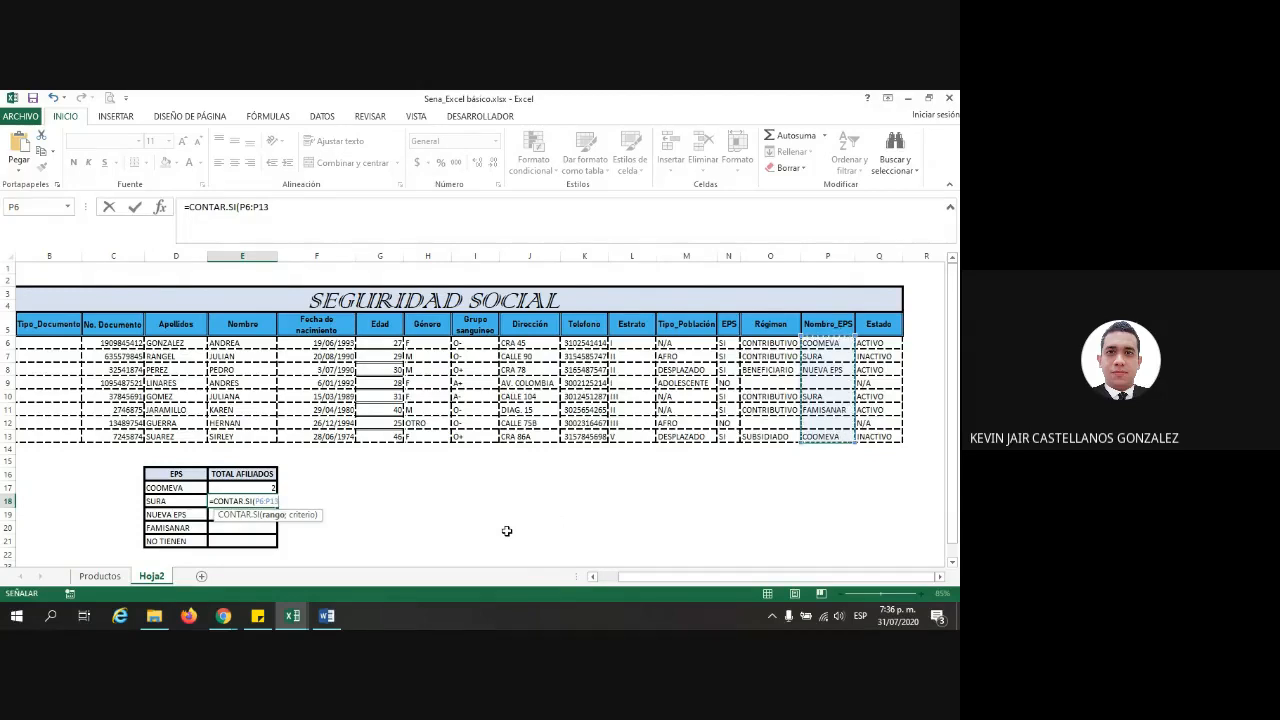
type(";")
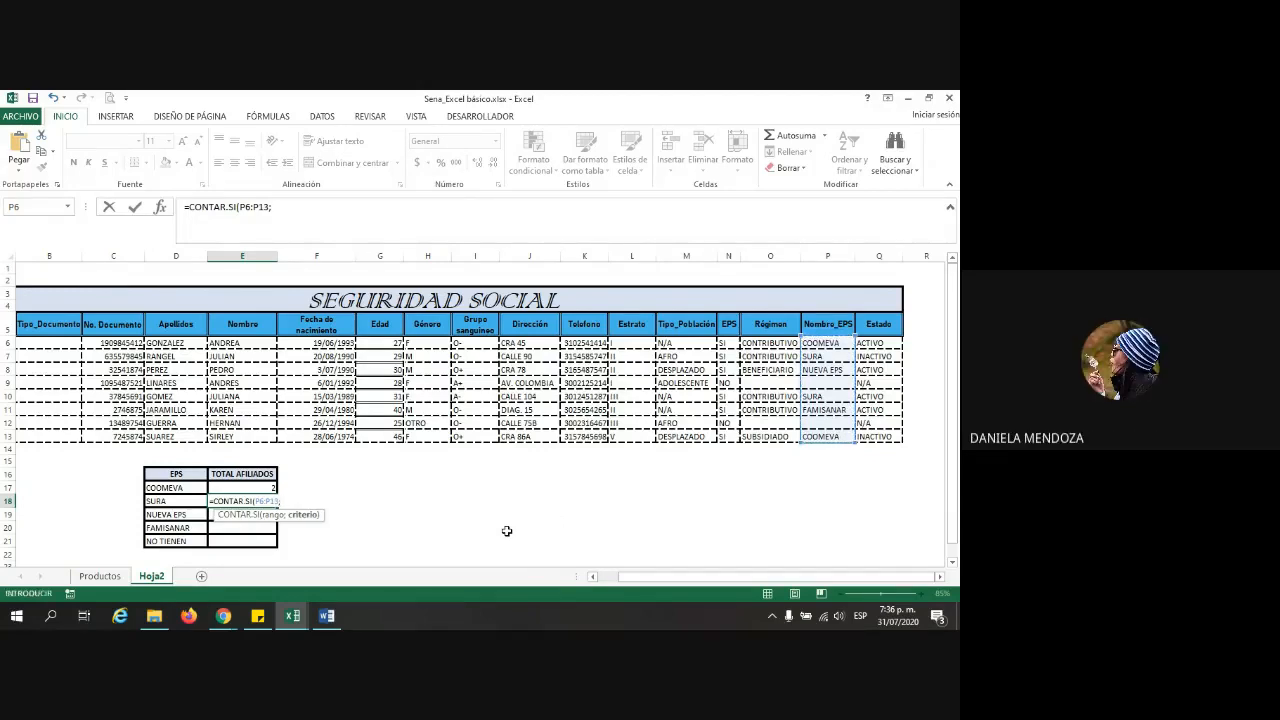
type("\"SURA\"")
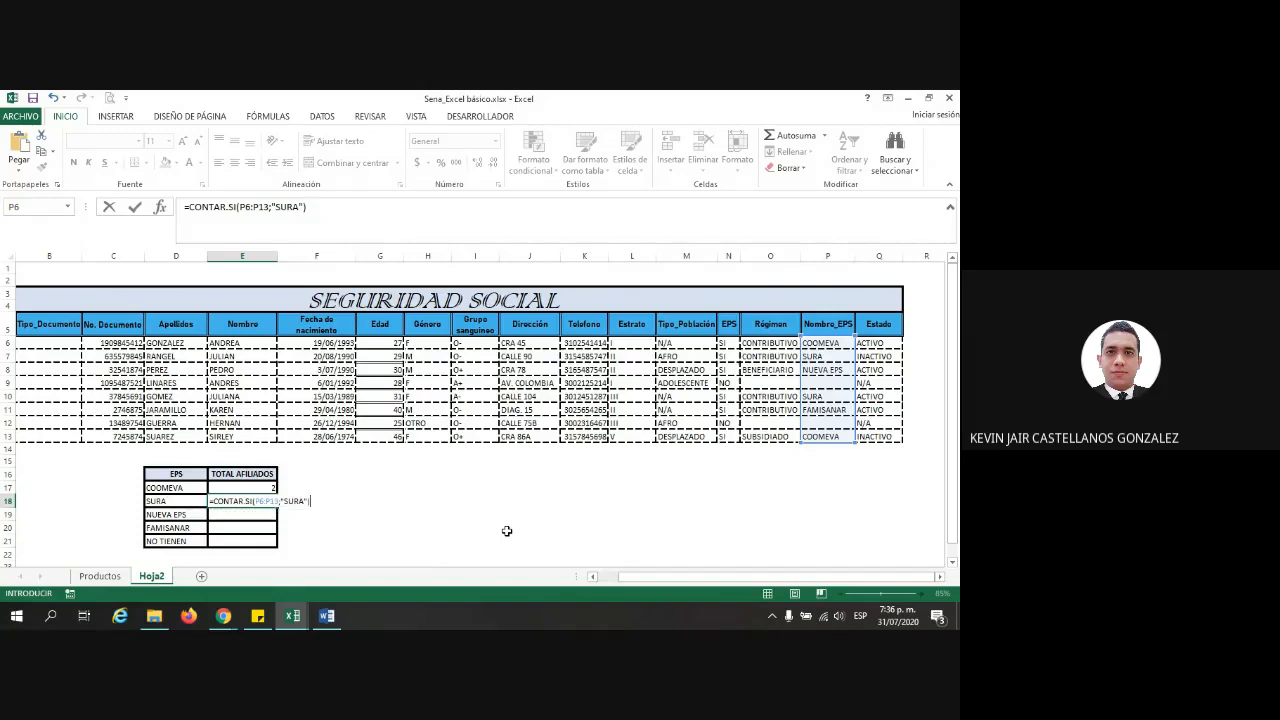
key("Return")
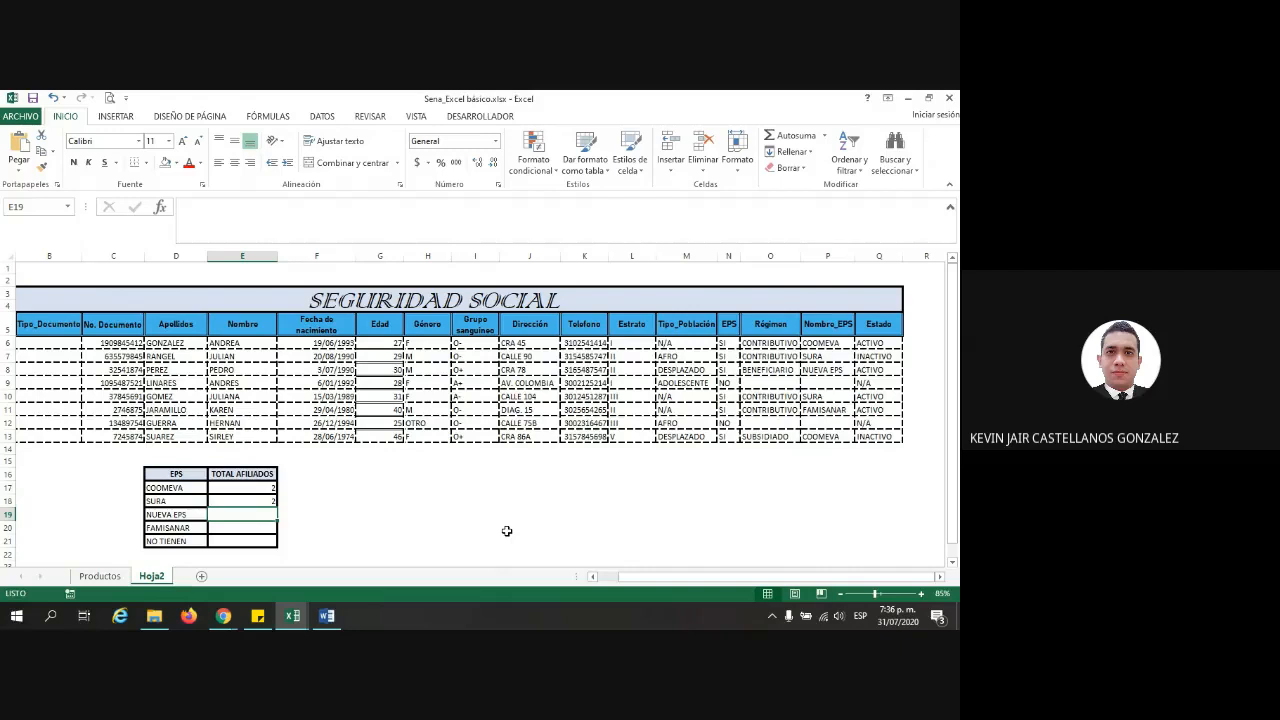
left_click(843, 355)
left_click(838, 396)
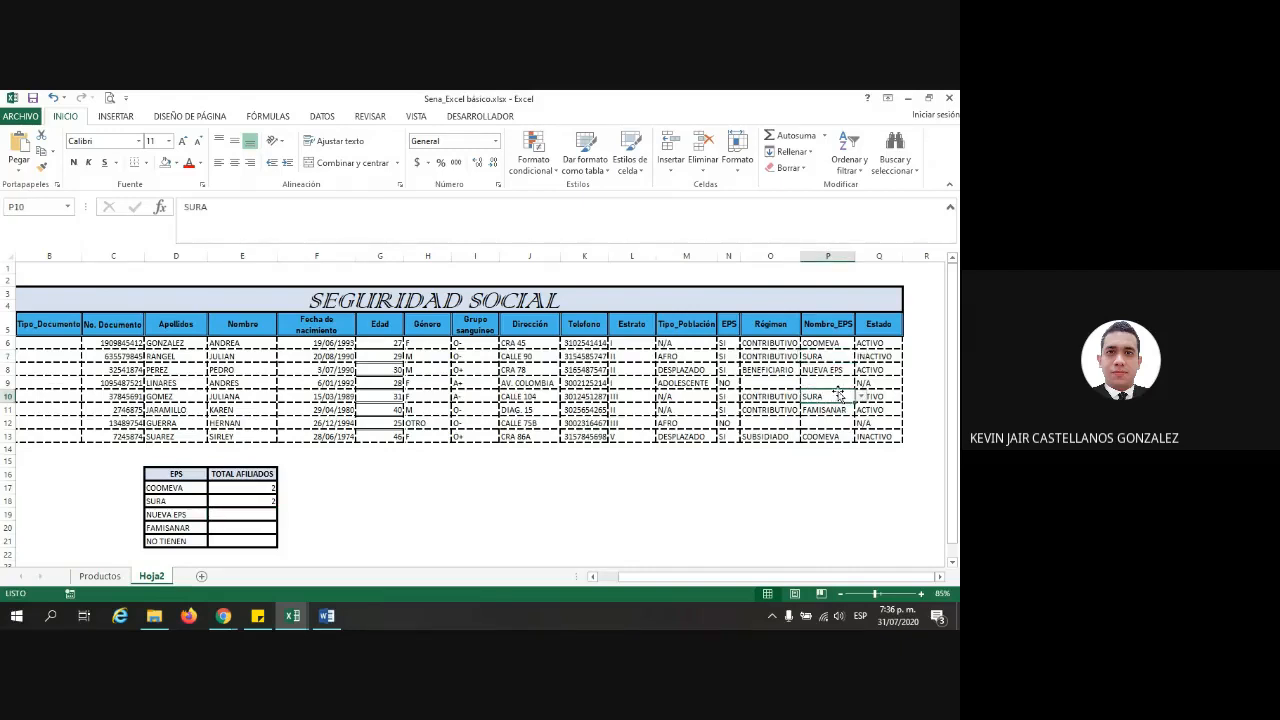
Enter the formula =CONTAR.SI(P6:P13;"NUEVA EPS") in E19 and check it against the NUEVA EPS entry in P8
left_click(254, 515)
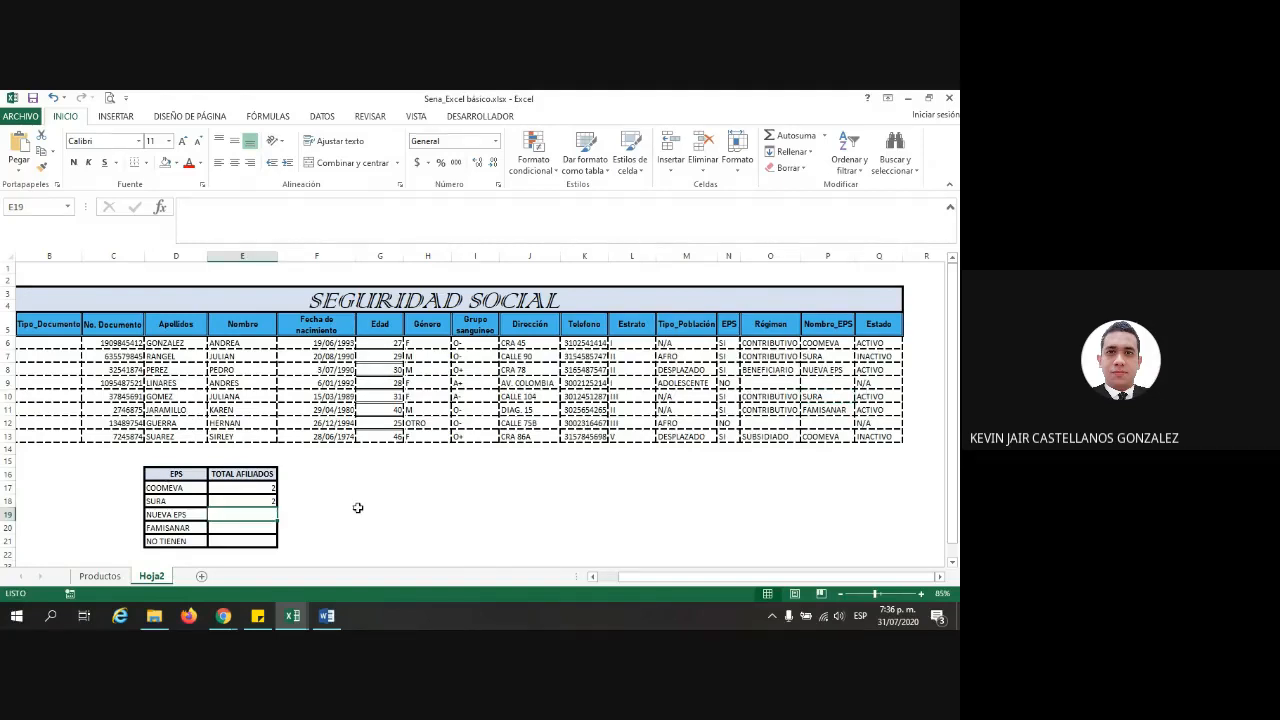
type("=CONTAR.SI")
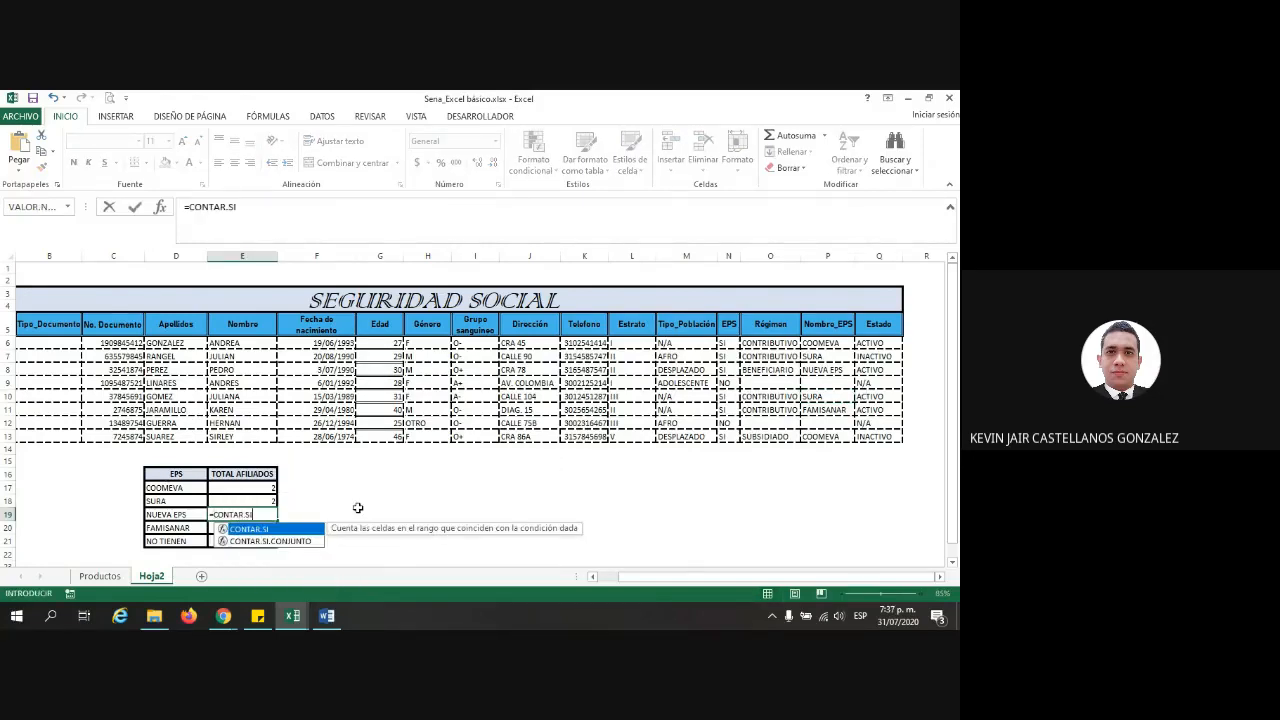
type("(")
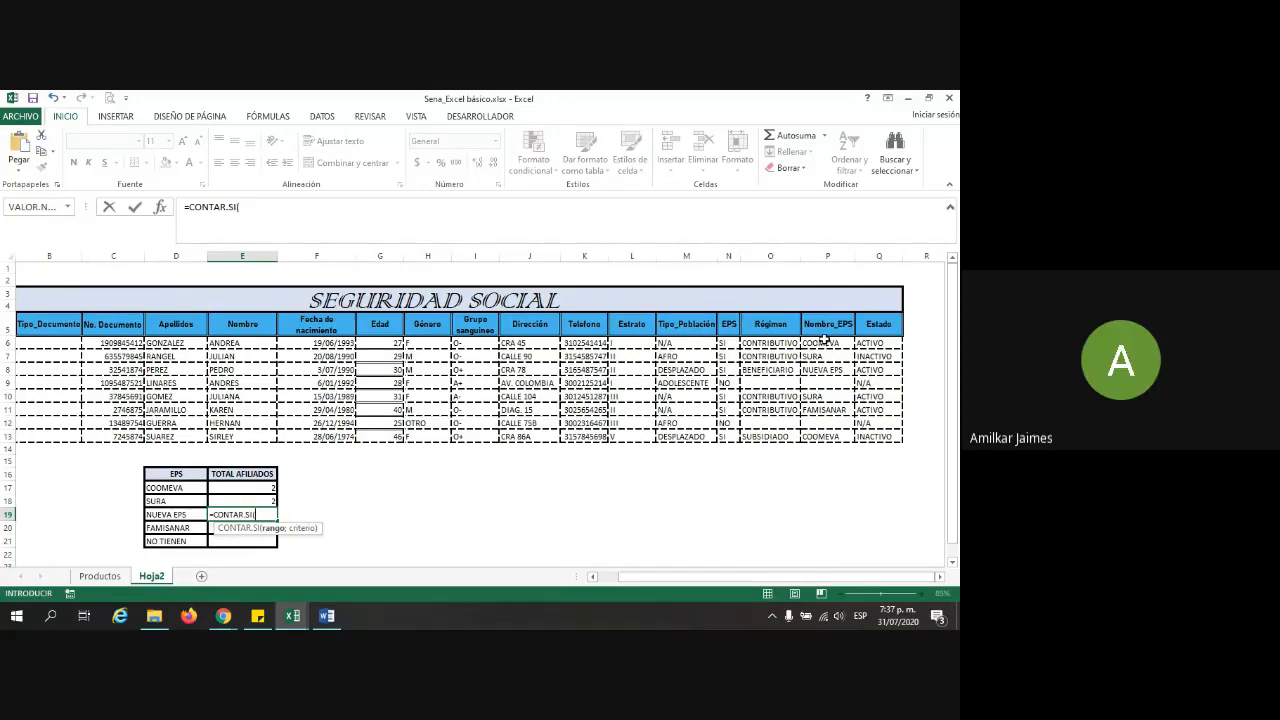
left_click_drag(812, 343, 826, 437)
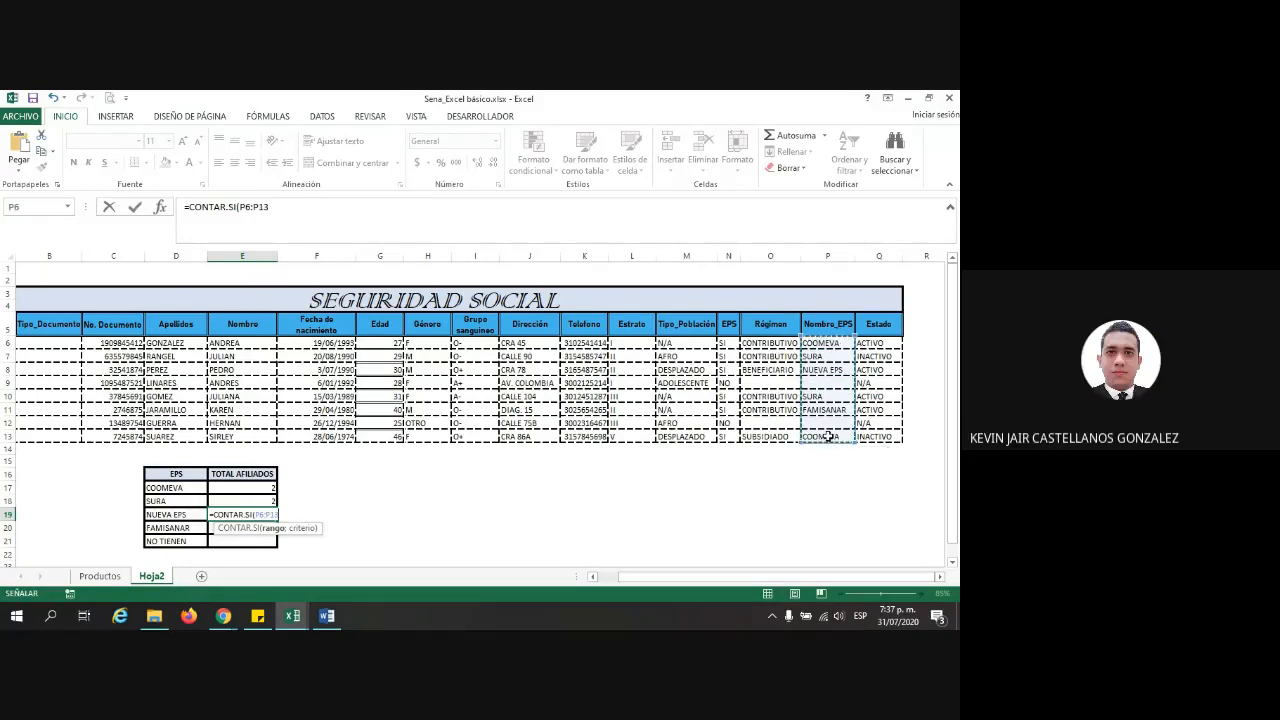
type(";")
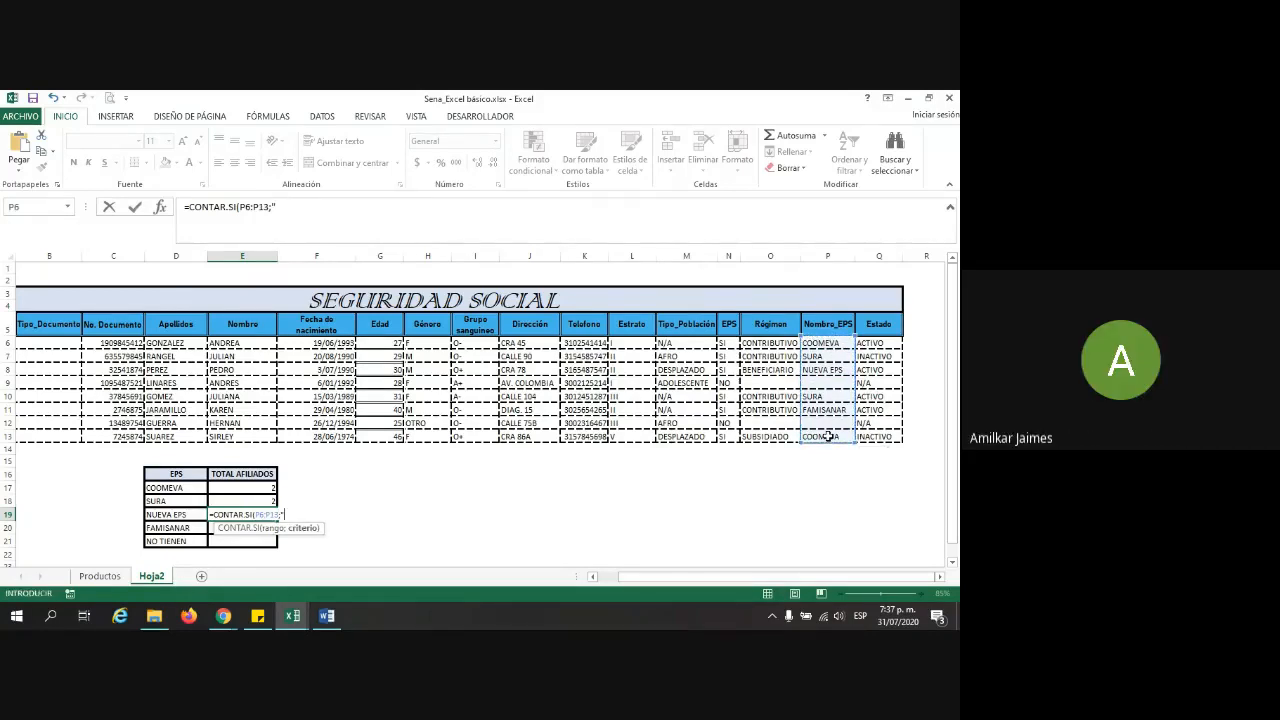
type("NUEVA EPS\")")
key("Return")
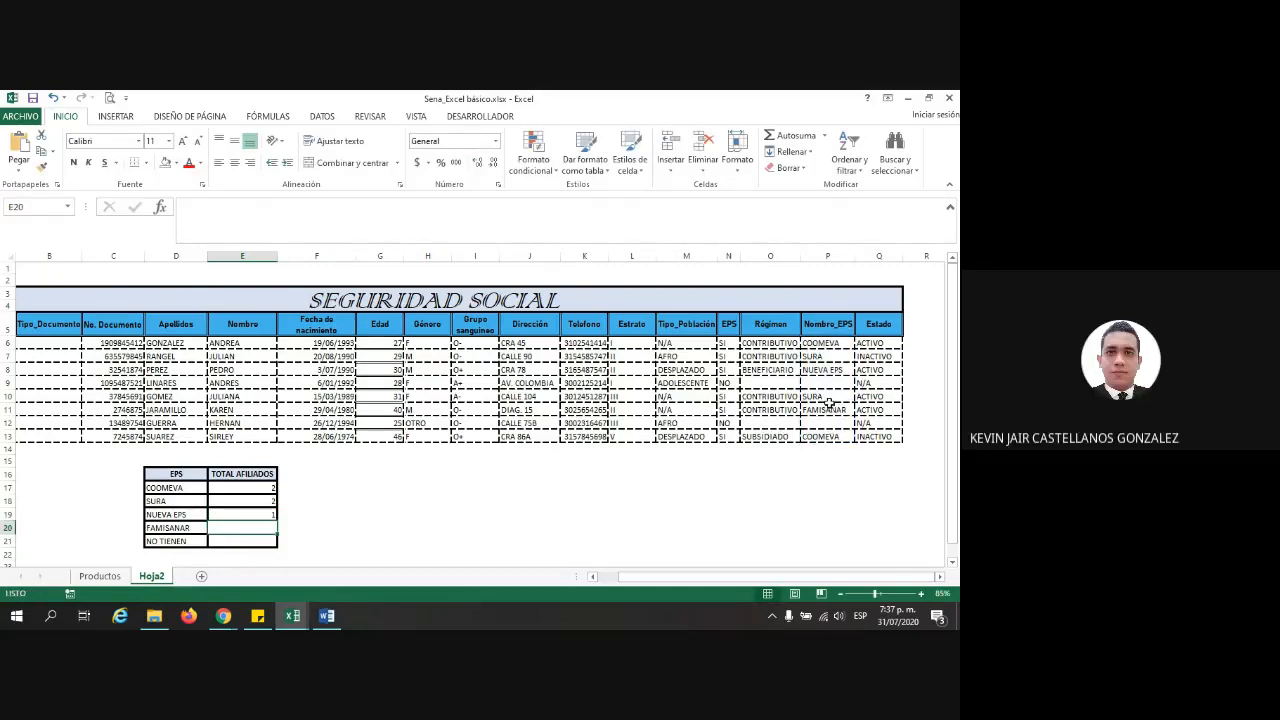
left_click(828, 369)
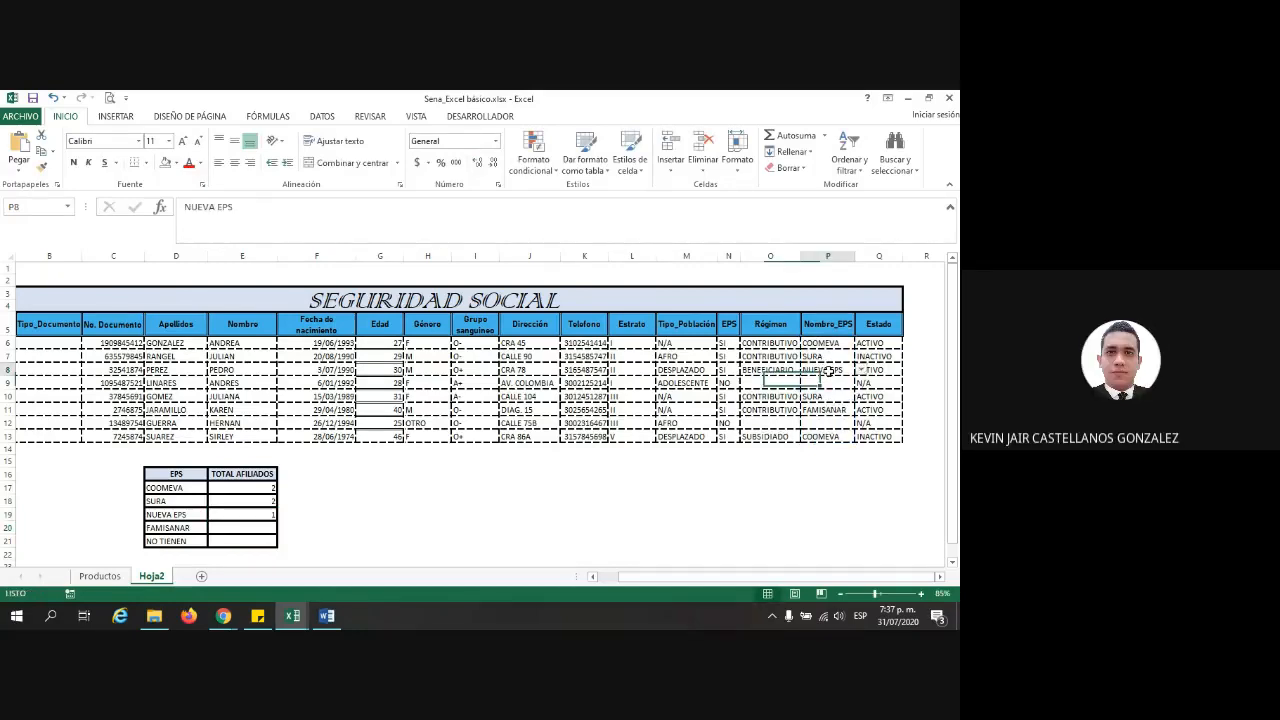
Enter the formula =CONTAR.SI(P6:P13;"FAMISANAR") in E20 to count the FAMISANAR affiliates
left_click(243, 530)
type("=")
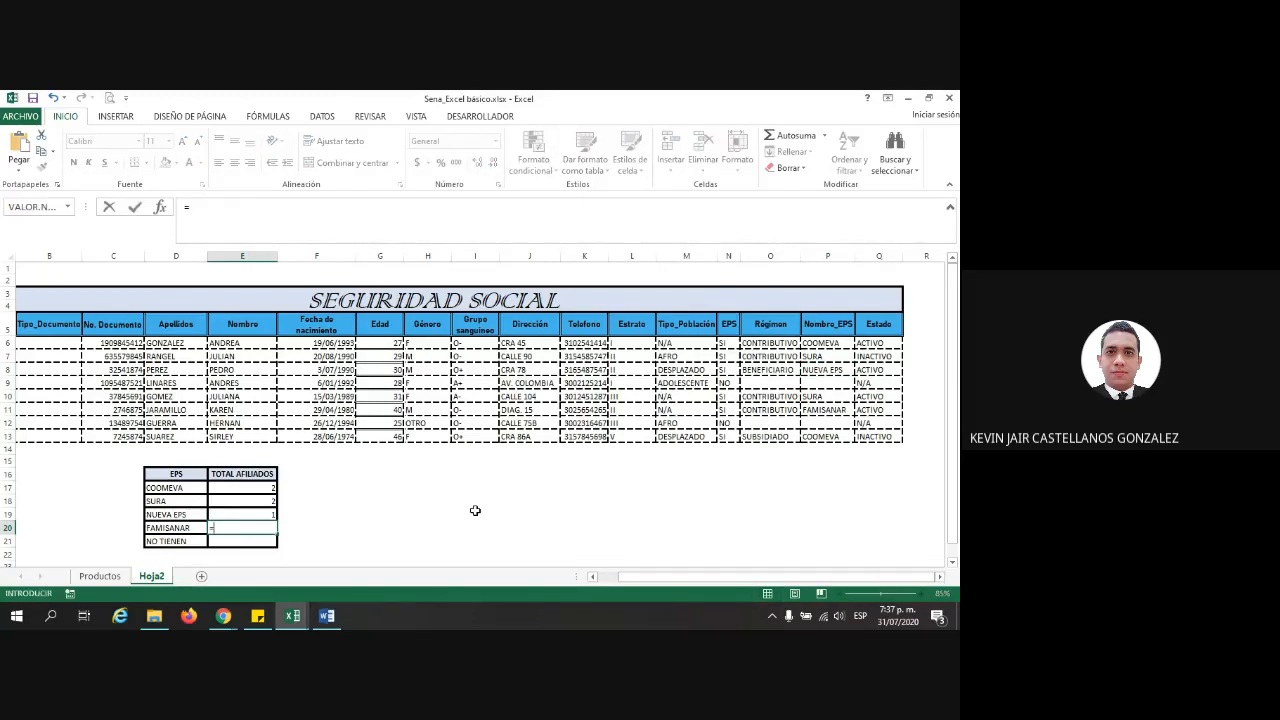
type("CONTAR.")
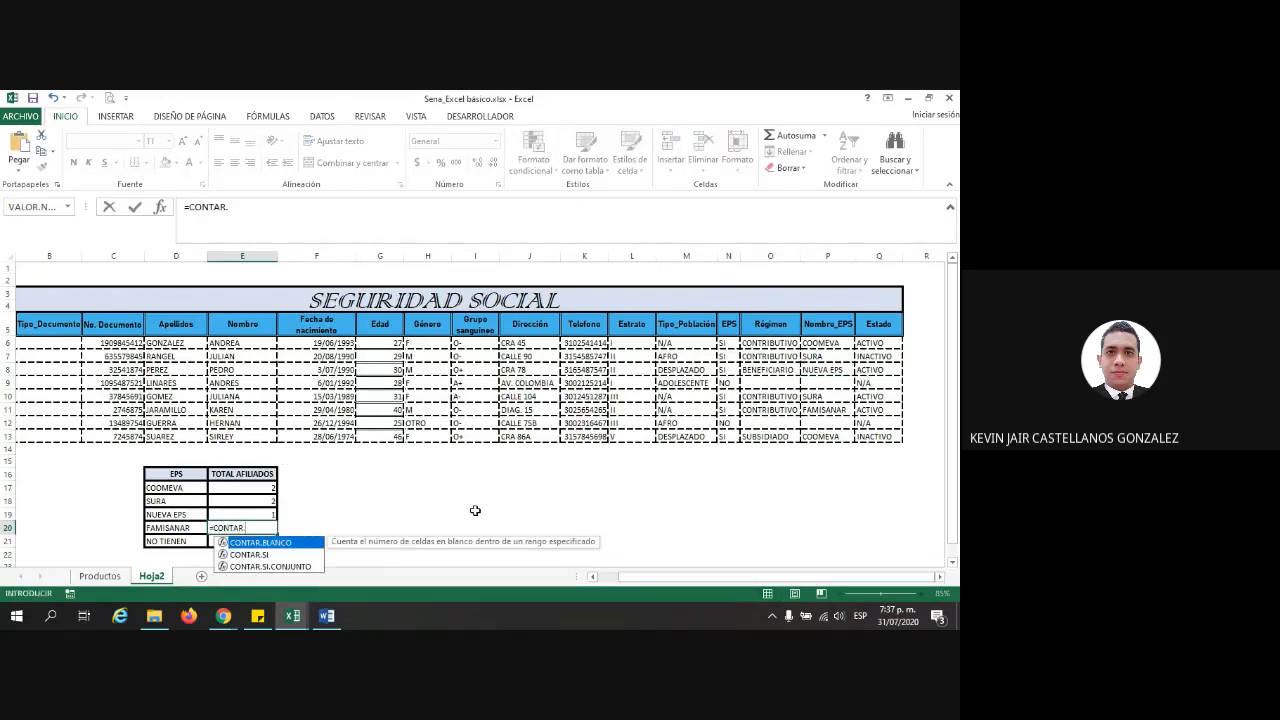
double_click(272, 555)
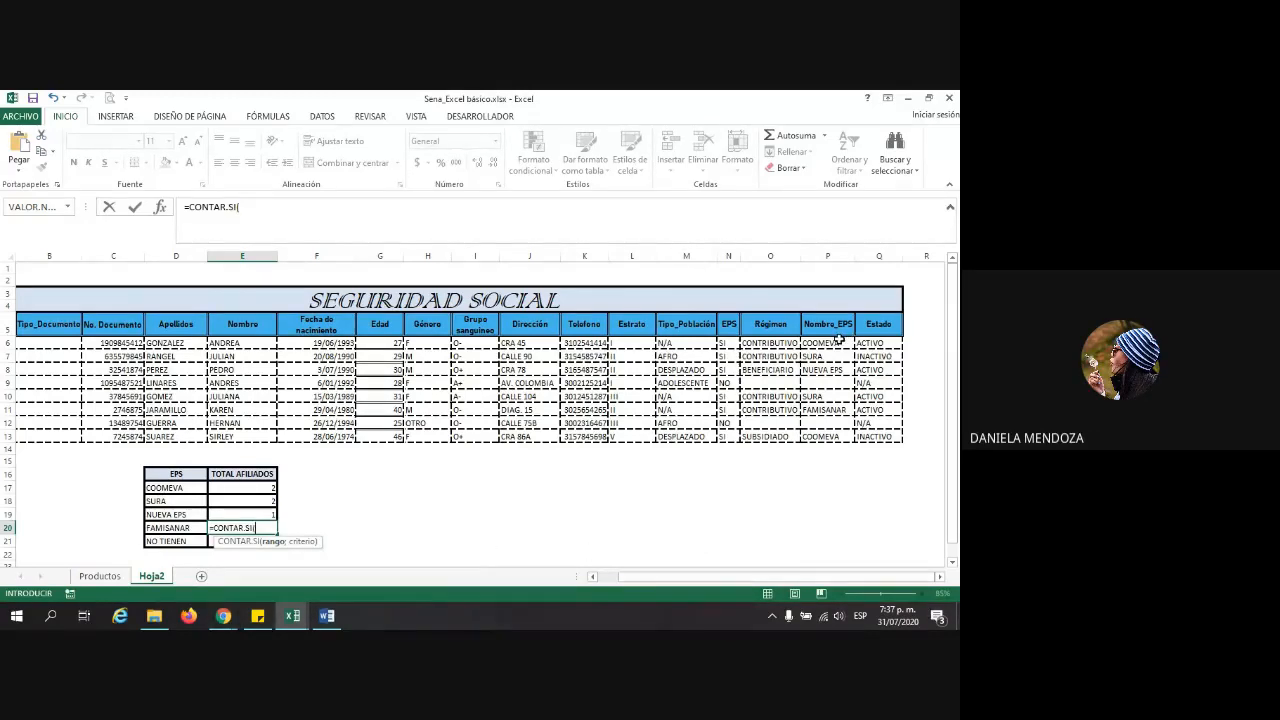
left_click_drag(840, 340, 835, 437)
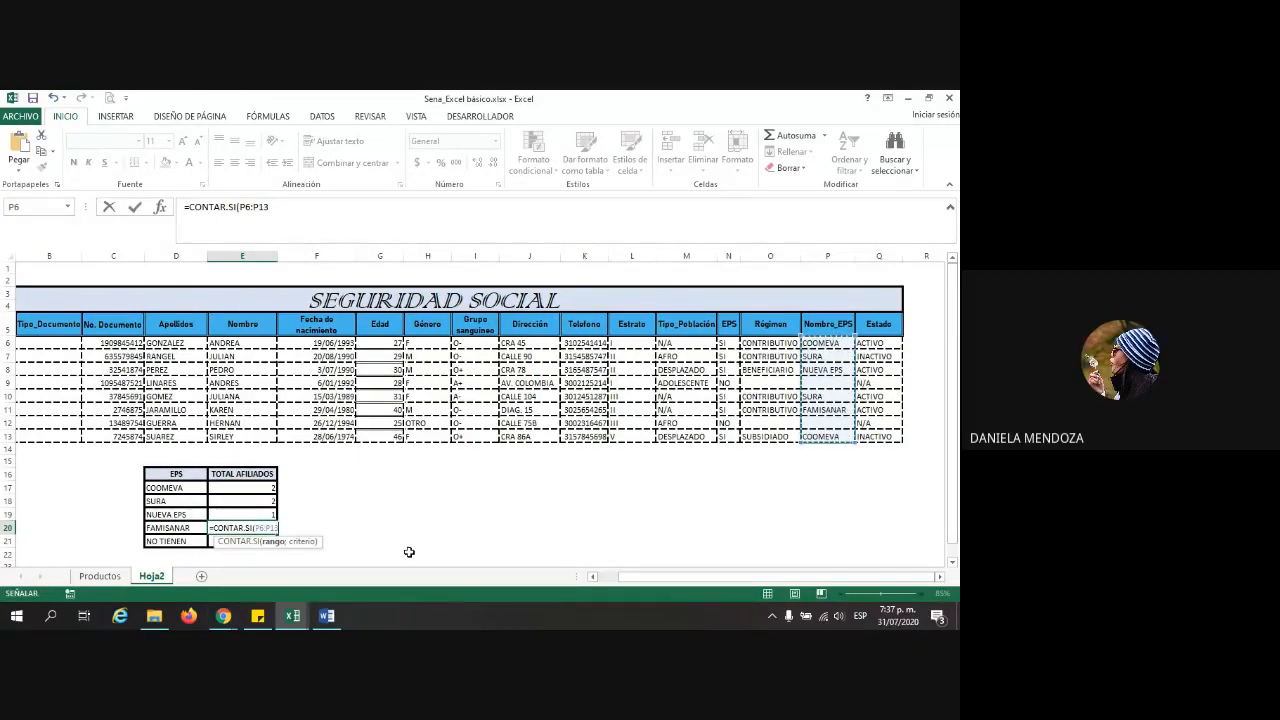
type(";")
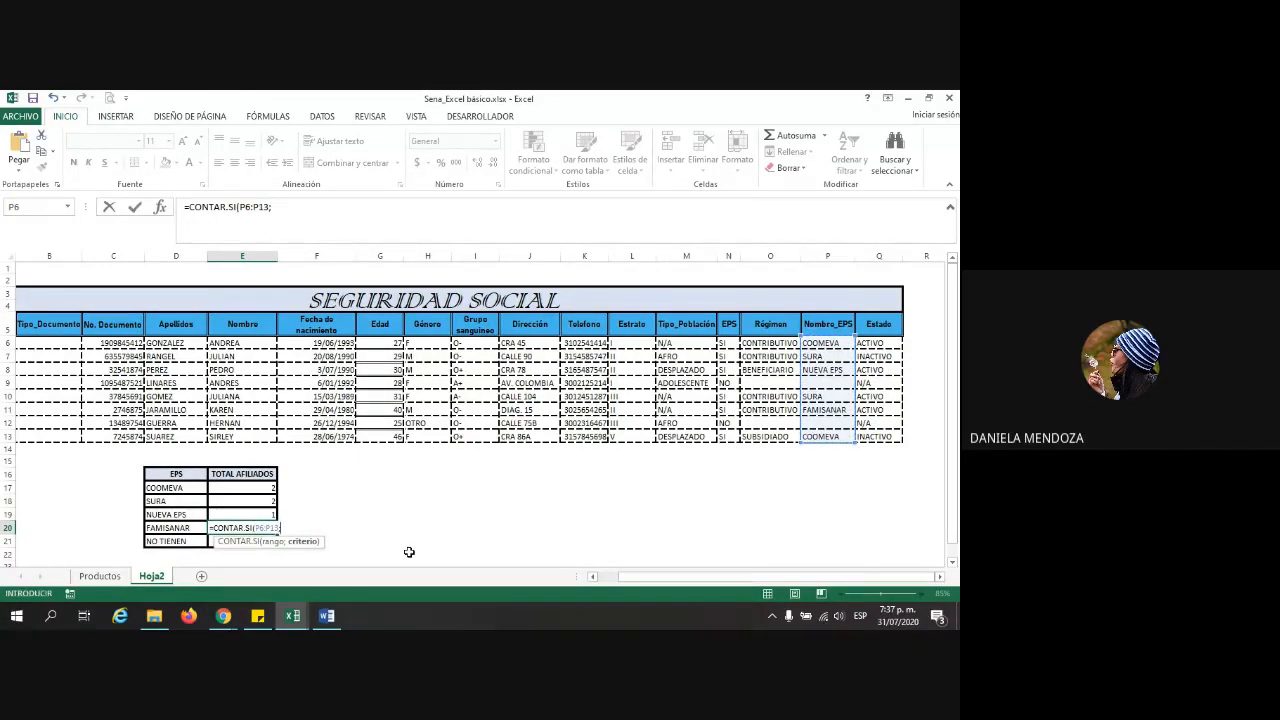
type("\"FAMISANAR\"")
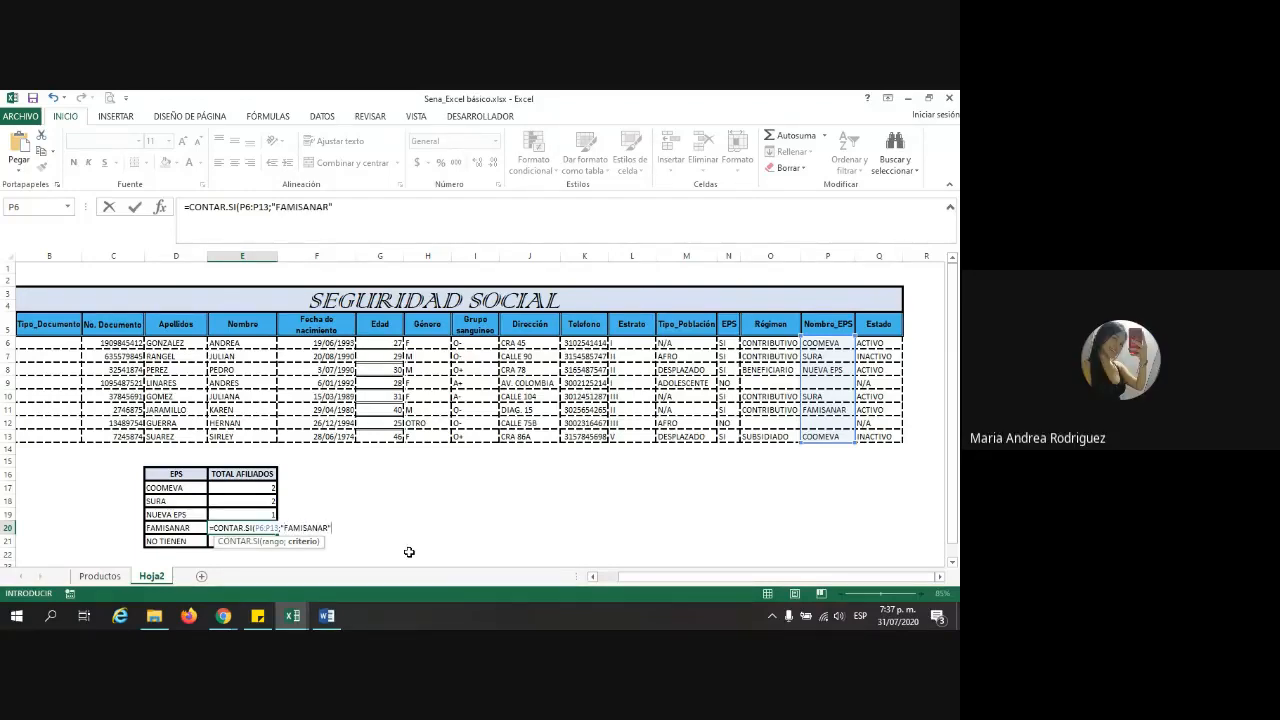
type(")")
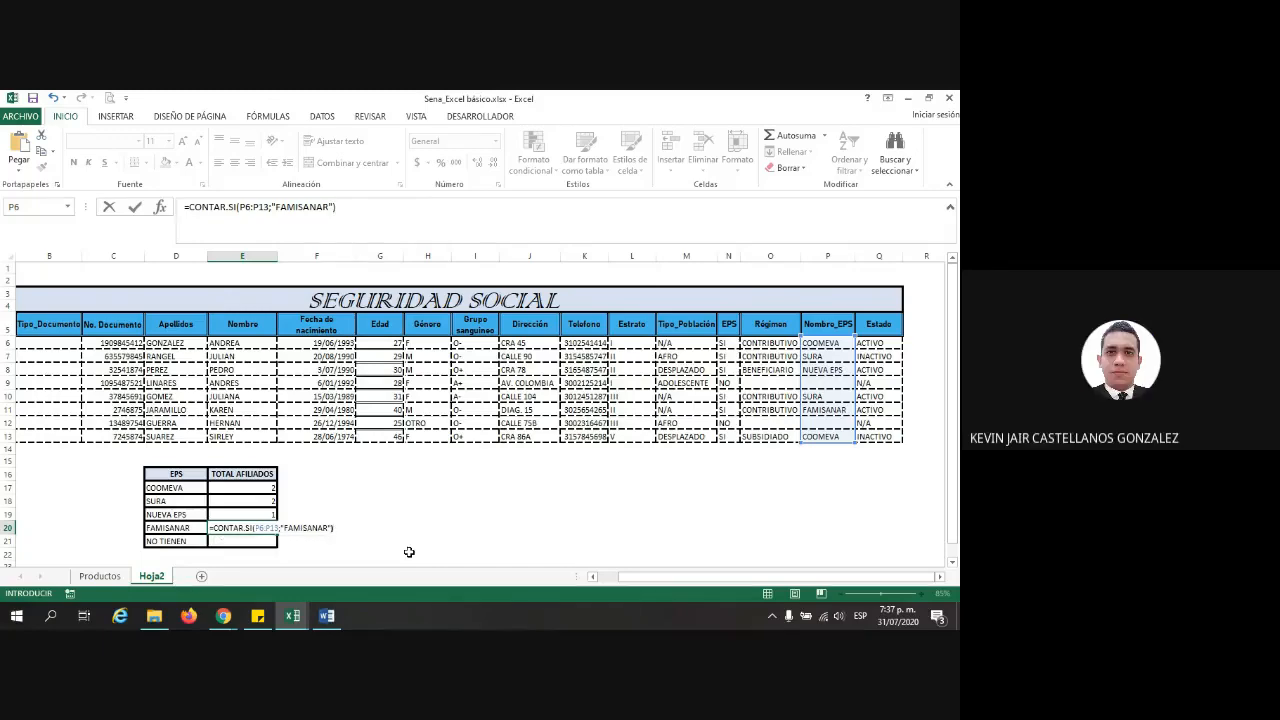
key("Return")
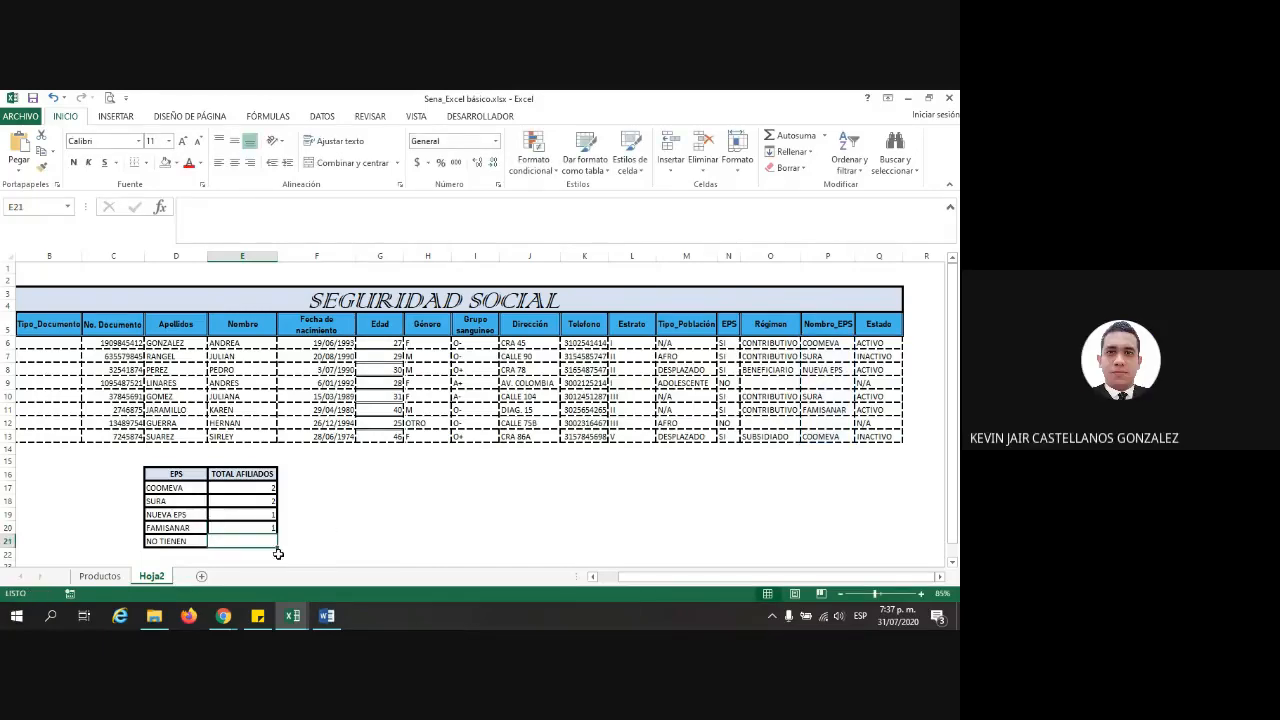
Enter the formula =CONTAR.SI(P6:P13;"NOTIENEN") in E21 for the NO TIENEN row of the EPS table
scroll(346, 515, "down", 1)
scroll(346, 515, "down", 2)
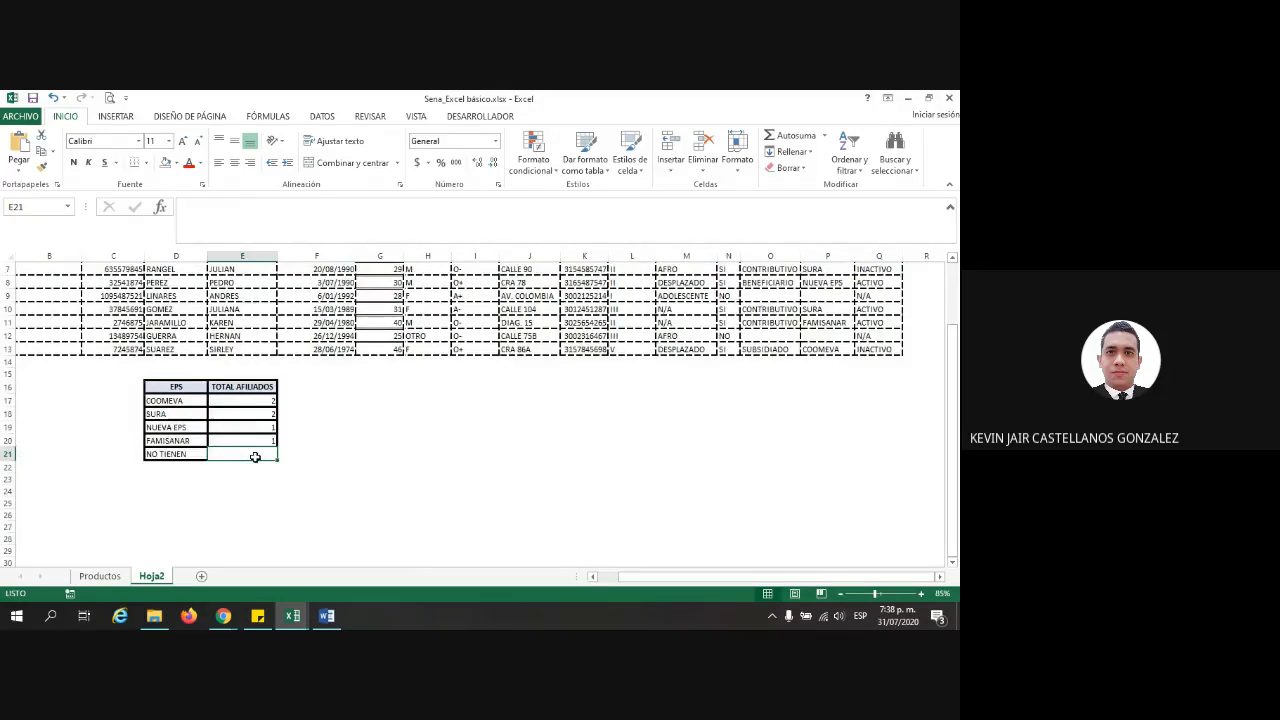
scroll(363, 460, "up", 3)
type("=CONTAR.SI")
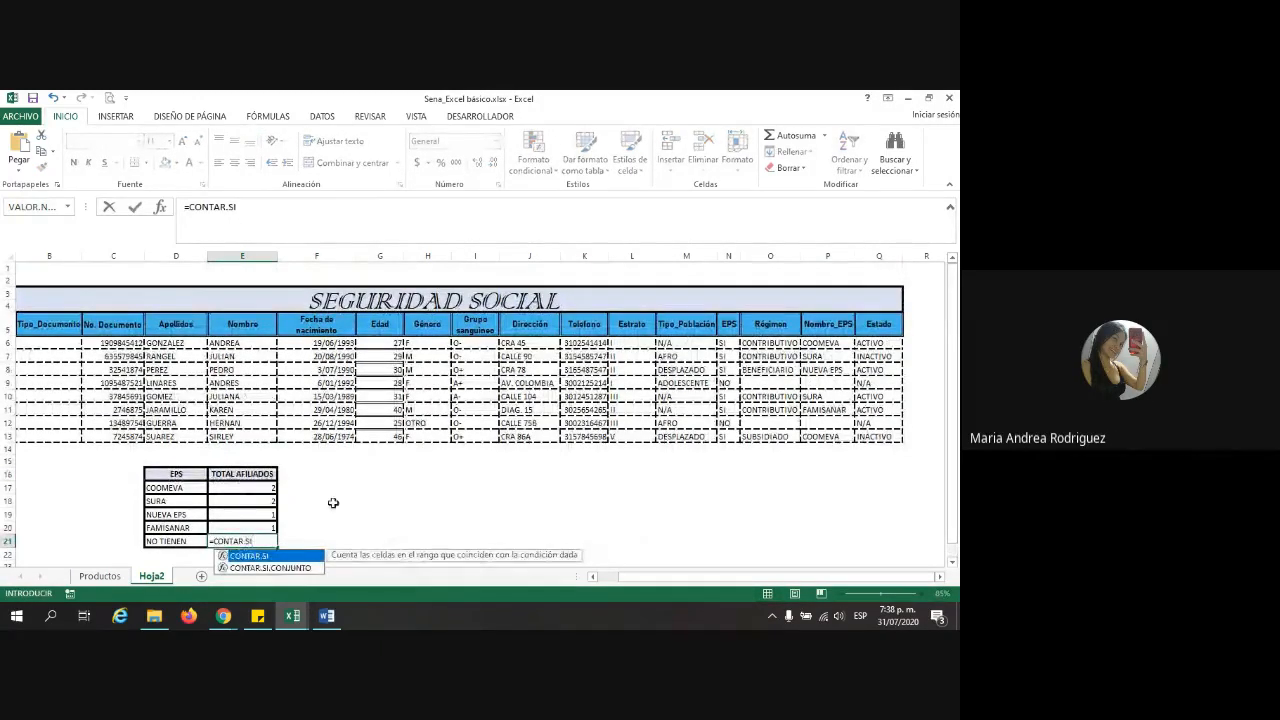
double_click(268, 556)
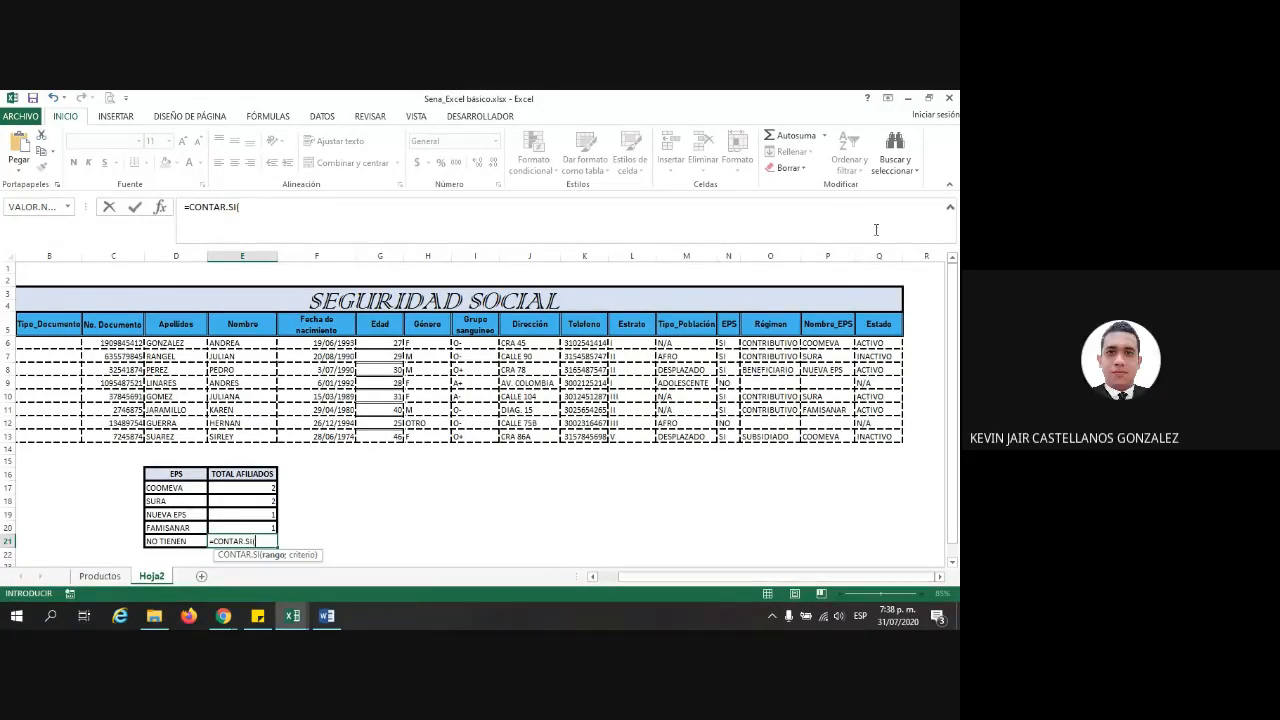
left_click_drag(828, 343, 831, 437)
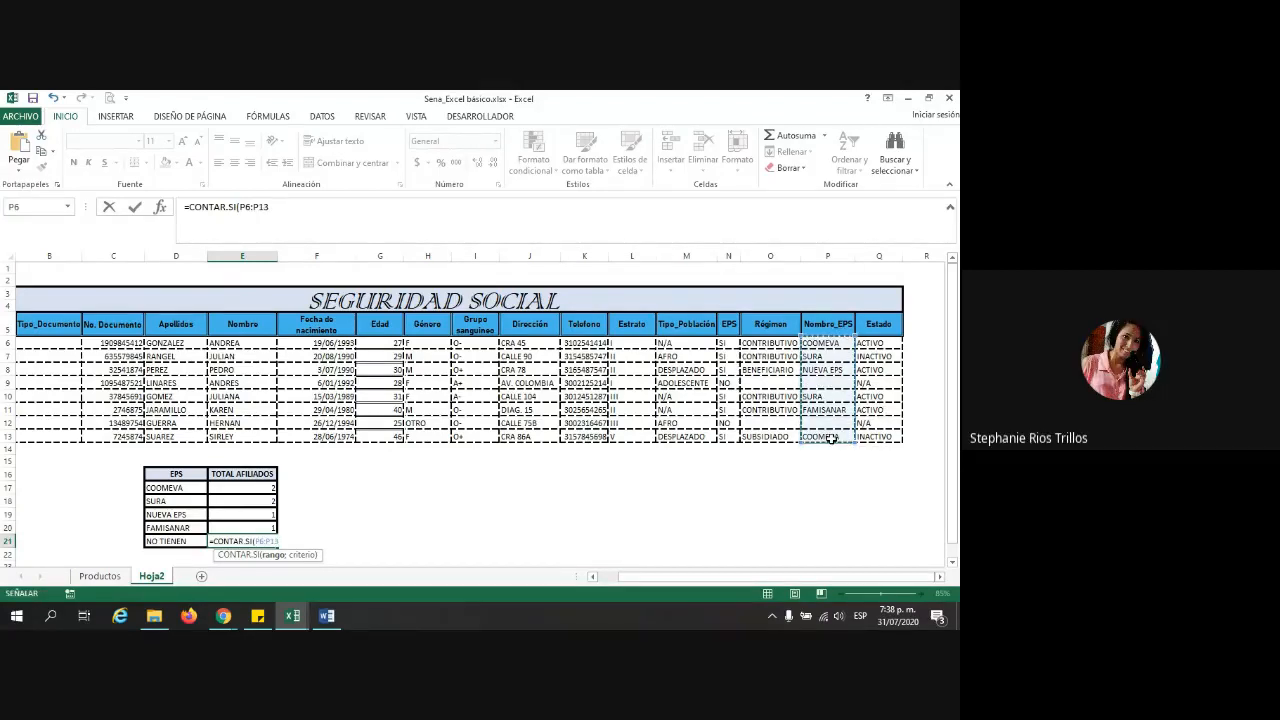
type(";")
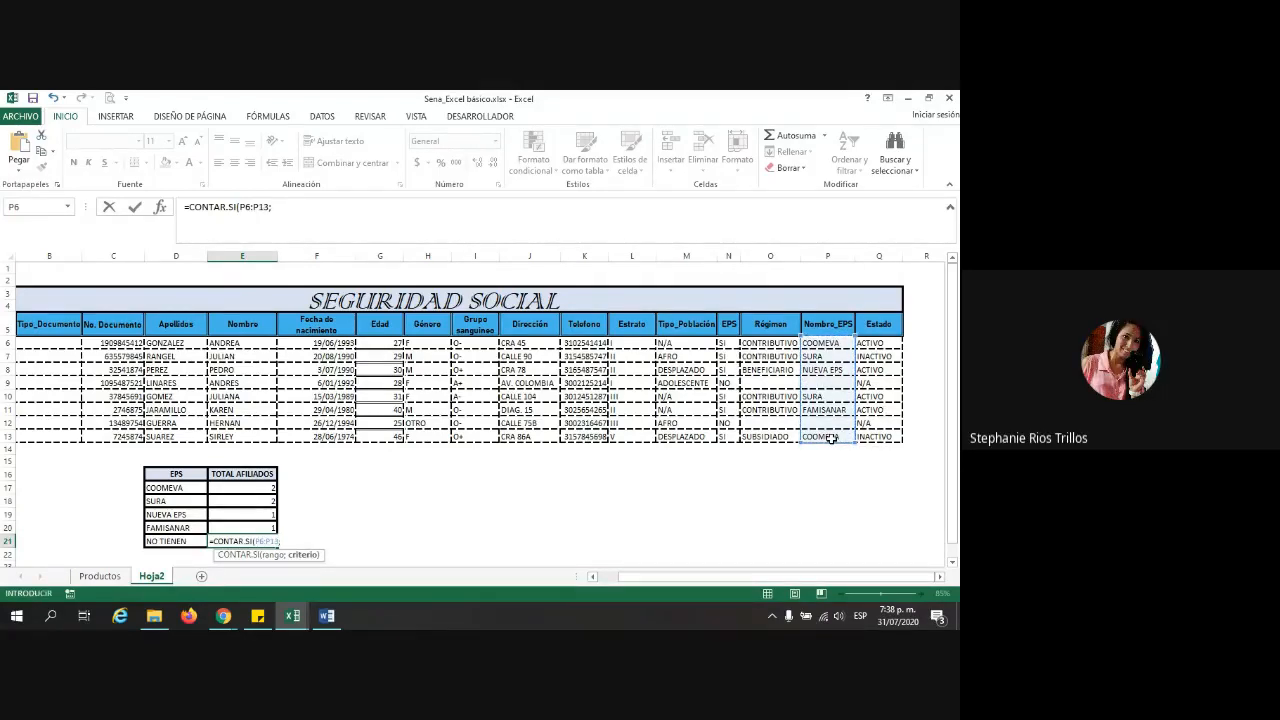
type("\"NOTIENEN\"")
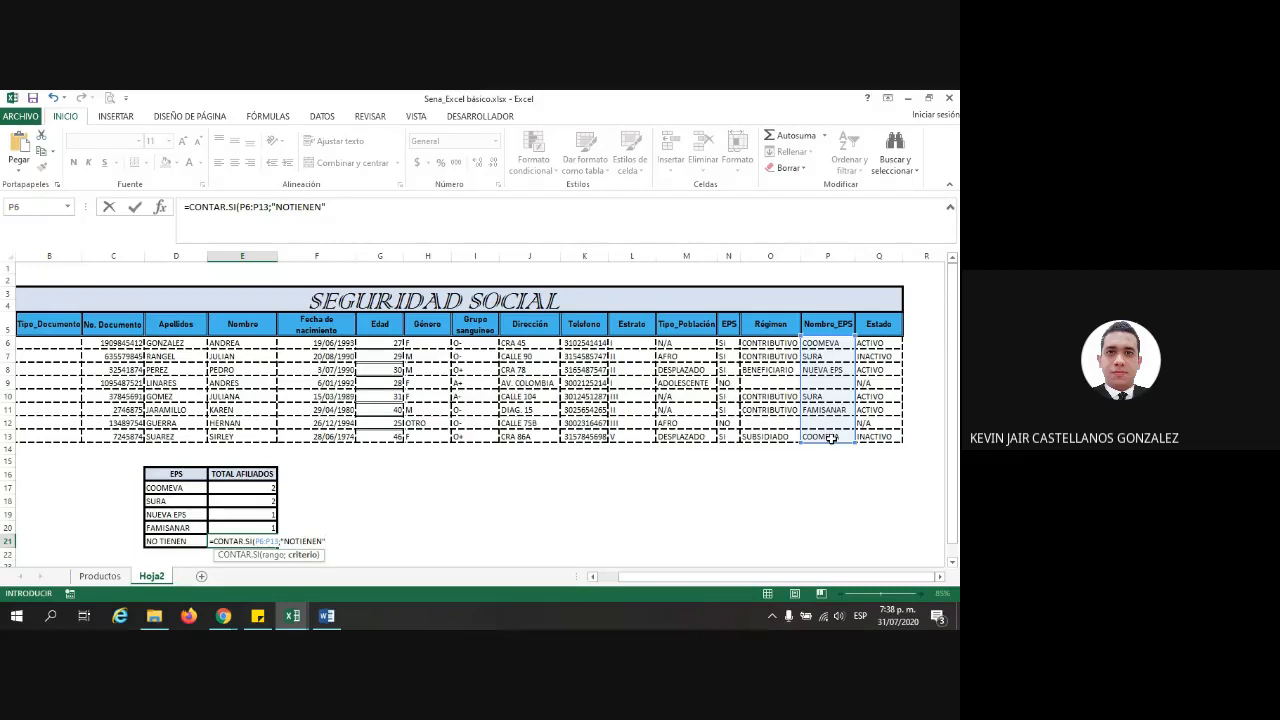
type(")")
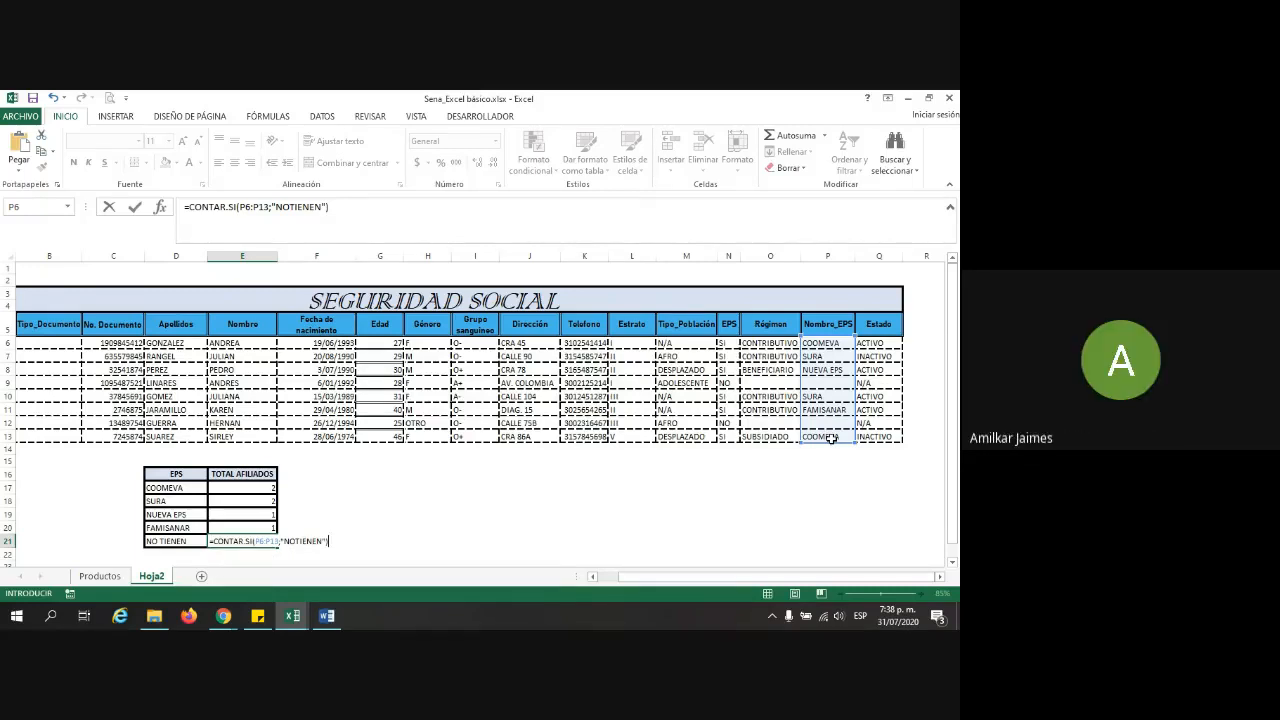
key("Return")
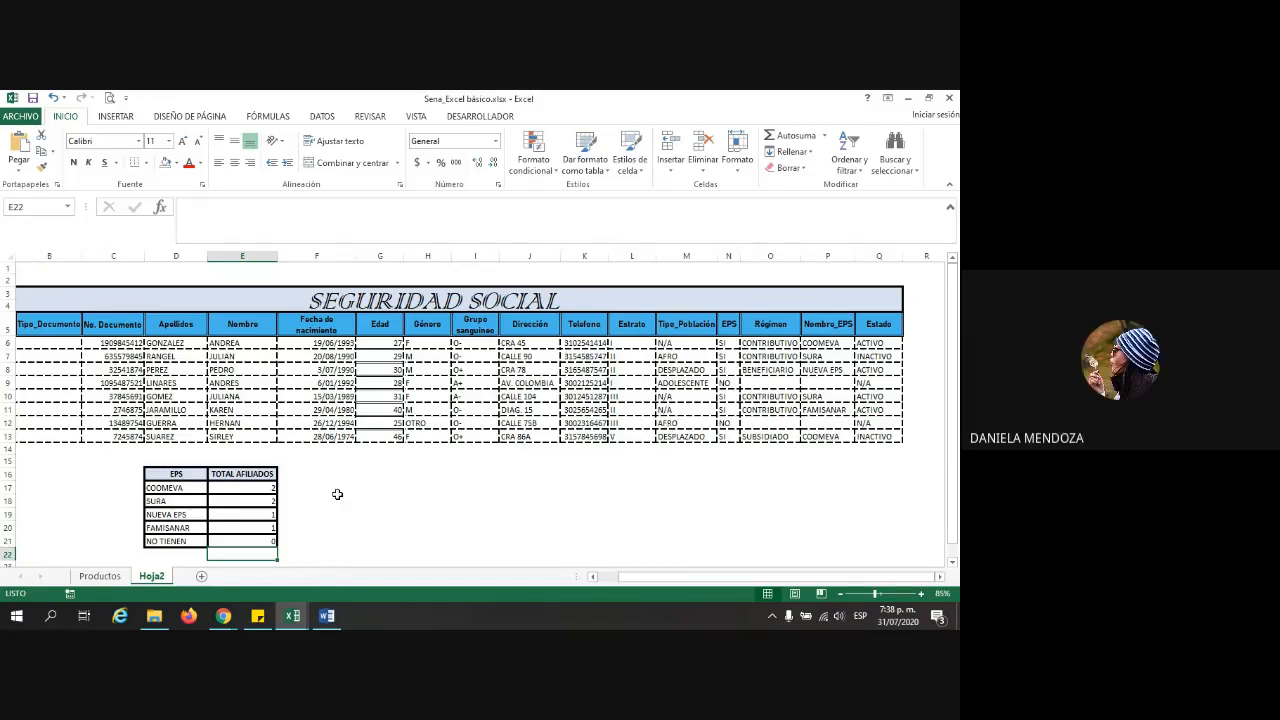
Correct the criterion of the CONTAR.SI formula in E21 to "NO TIENEN", with a space between the words
left_click(246, 540)
left_click(322, 206)
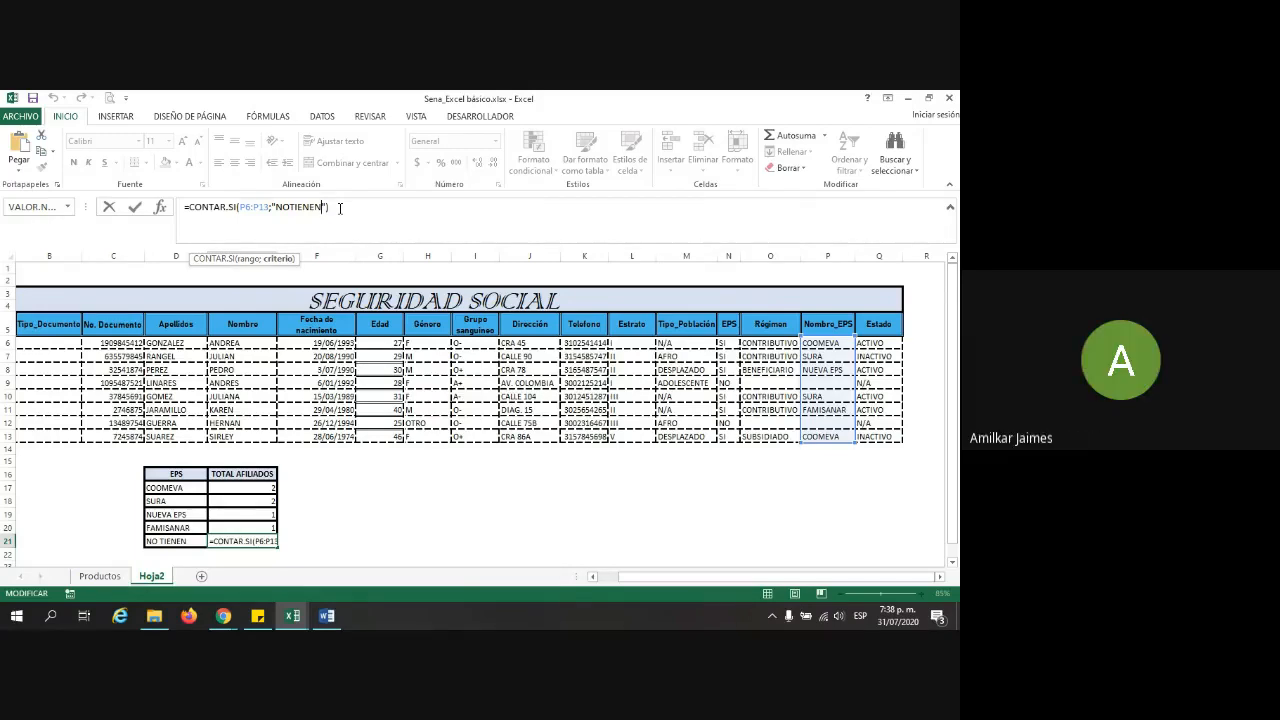
left_click(291, 208)
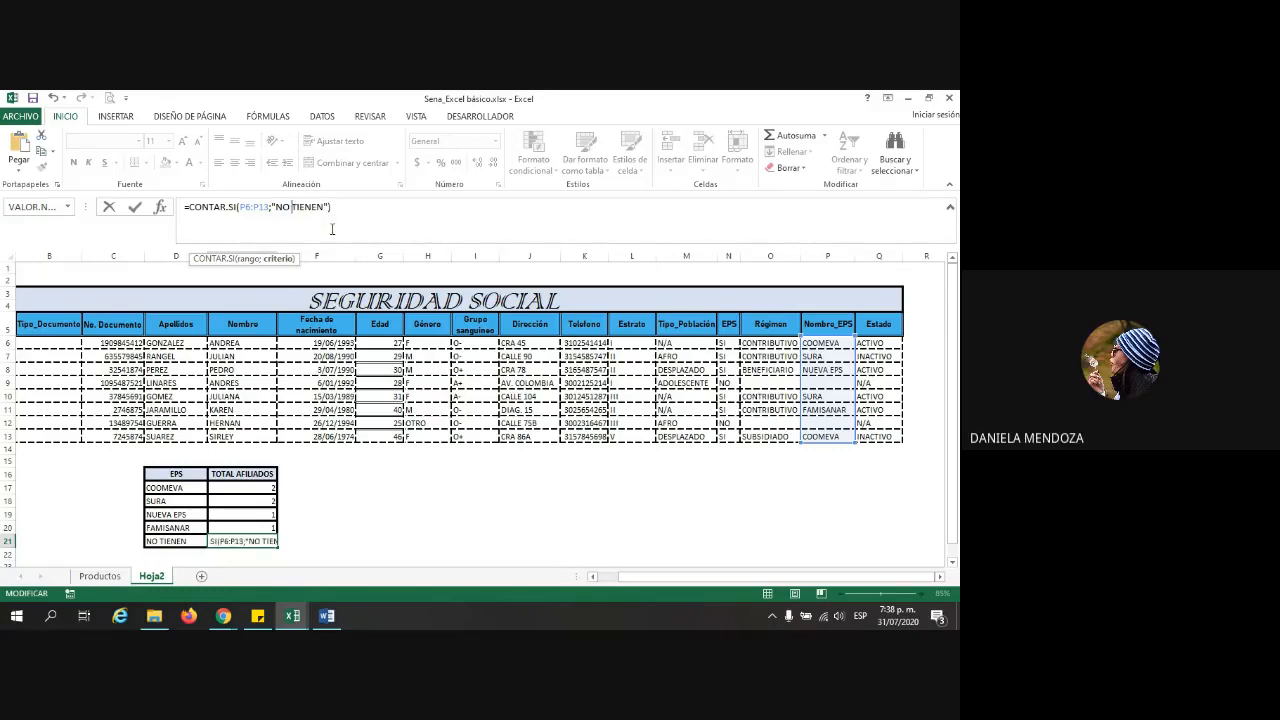
key("Return")
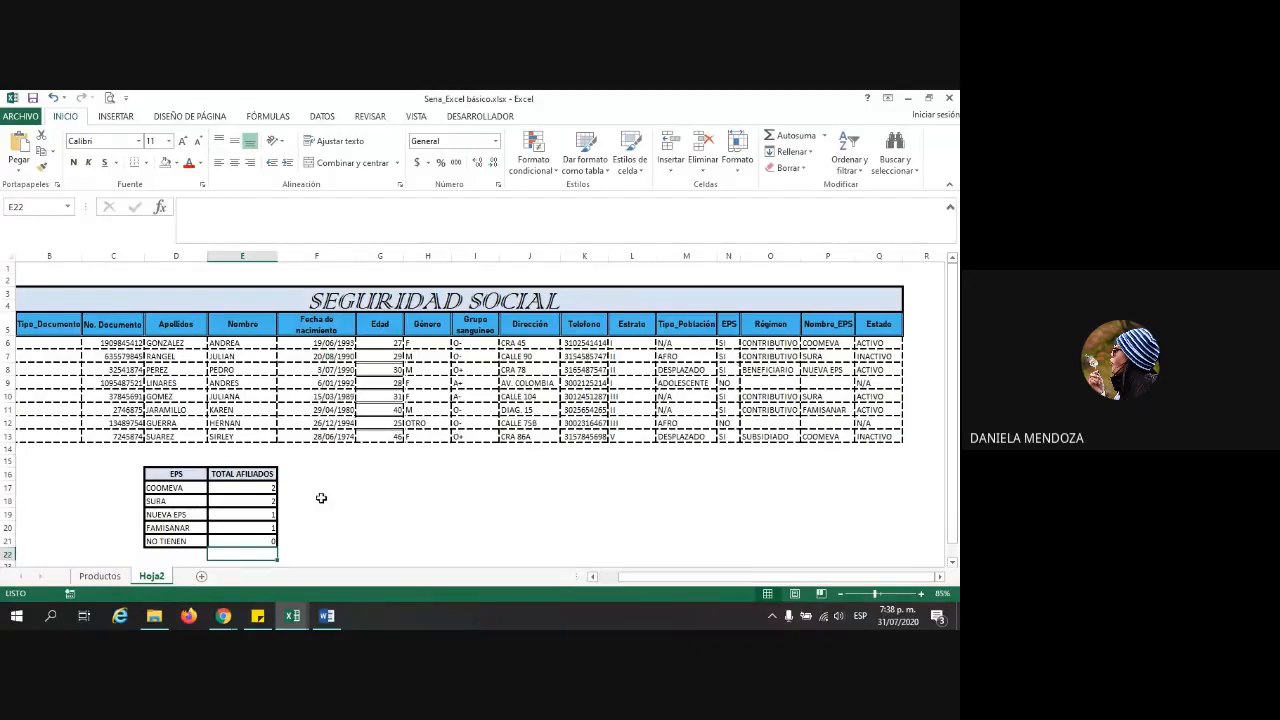
Replace the "NO TIENEN" criterion in E21 with empty quotes so the formula reads =CONTAR.SI(P6:P13;"")
left_click(236, 539)
left_click(331, 206)
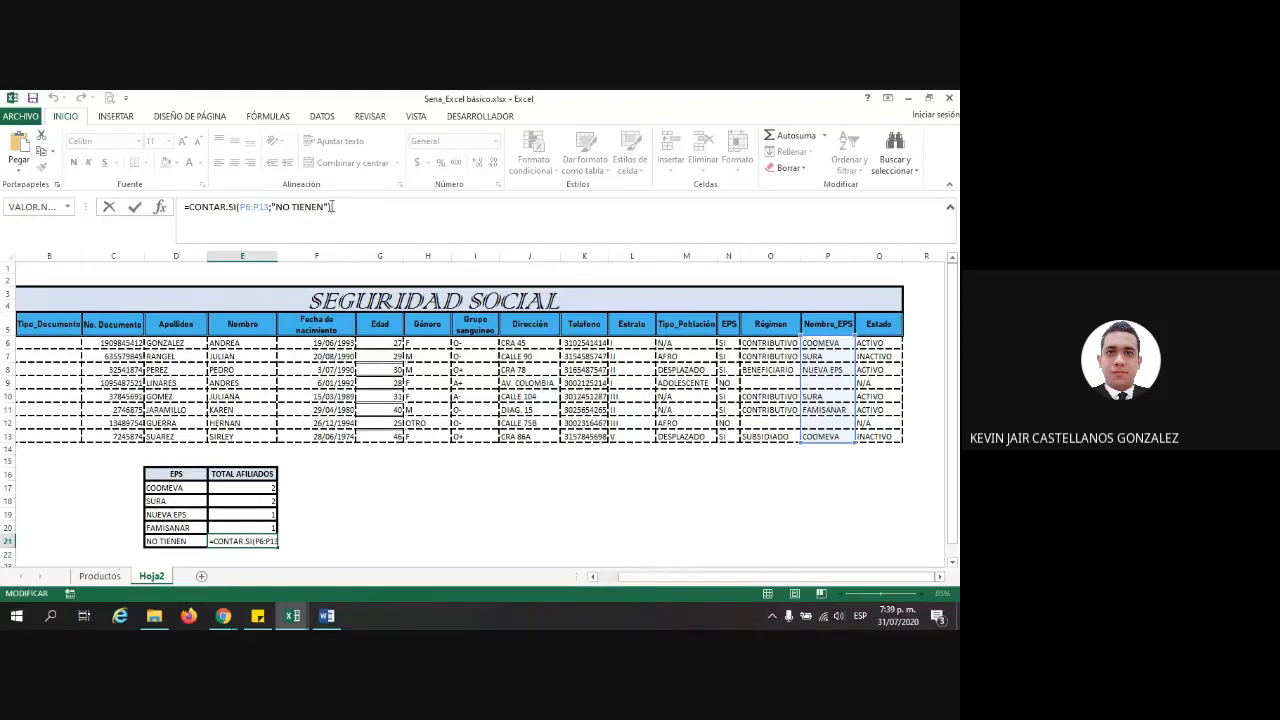
key("BackSpace")
key("BackSpace")
key("BackSpace")
key("BackSpace")
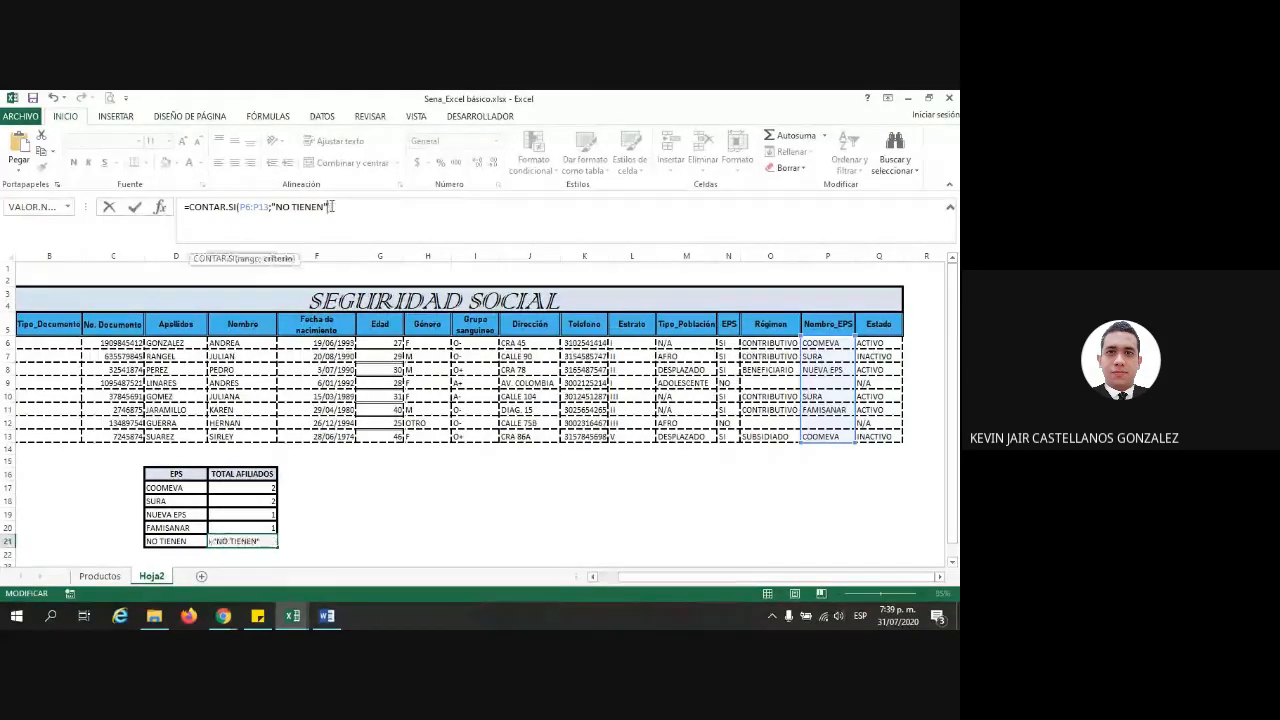
key("BackSpace")
key("BackSpace")
key("BackSpace")
key("BackSpace")
key("BackSpace")
key("BackSpace")
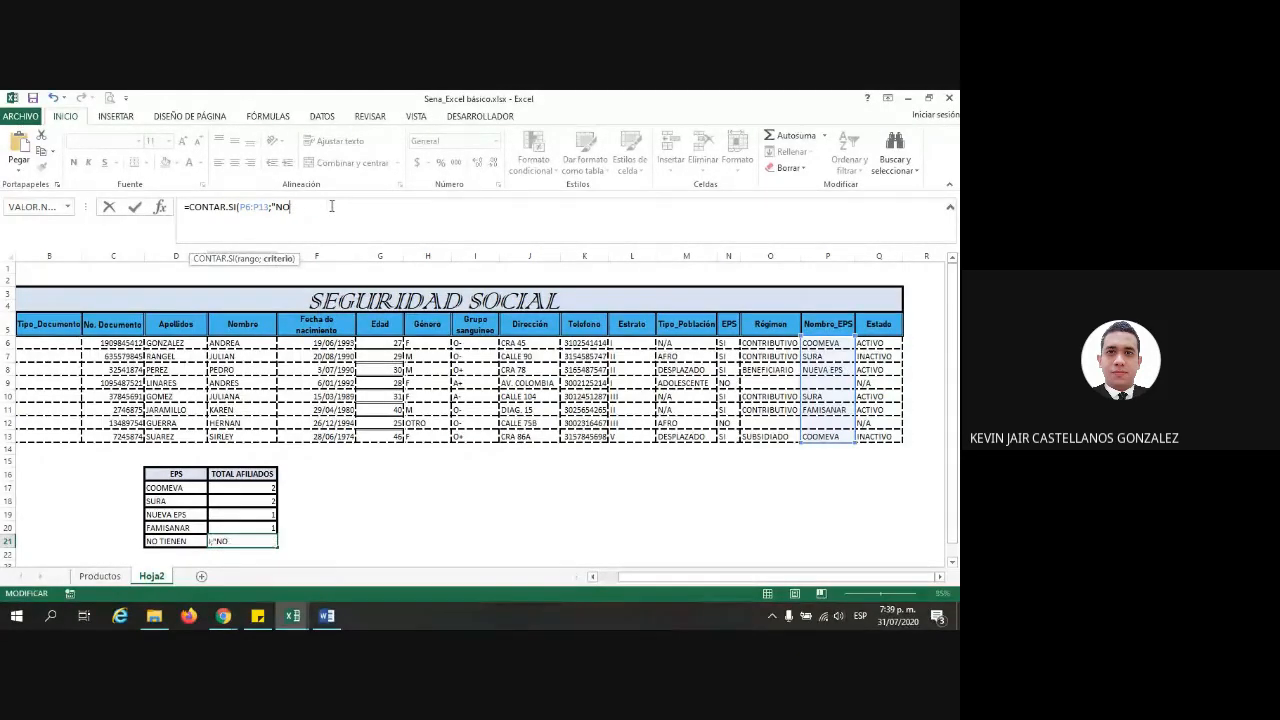
key("BackSpace")
key("BackSpace")
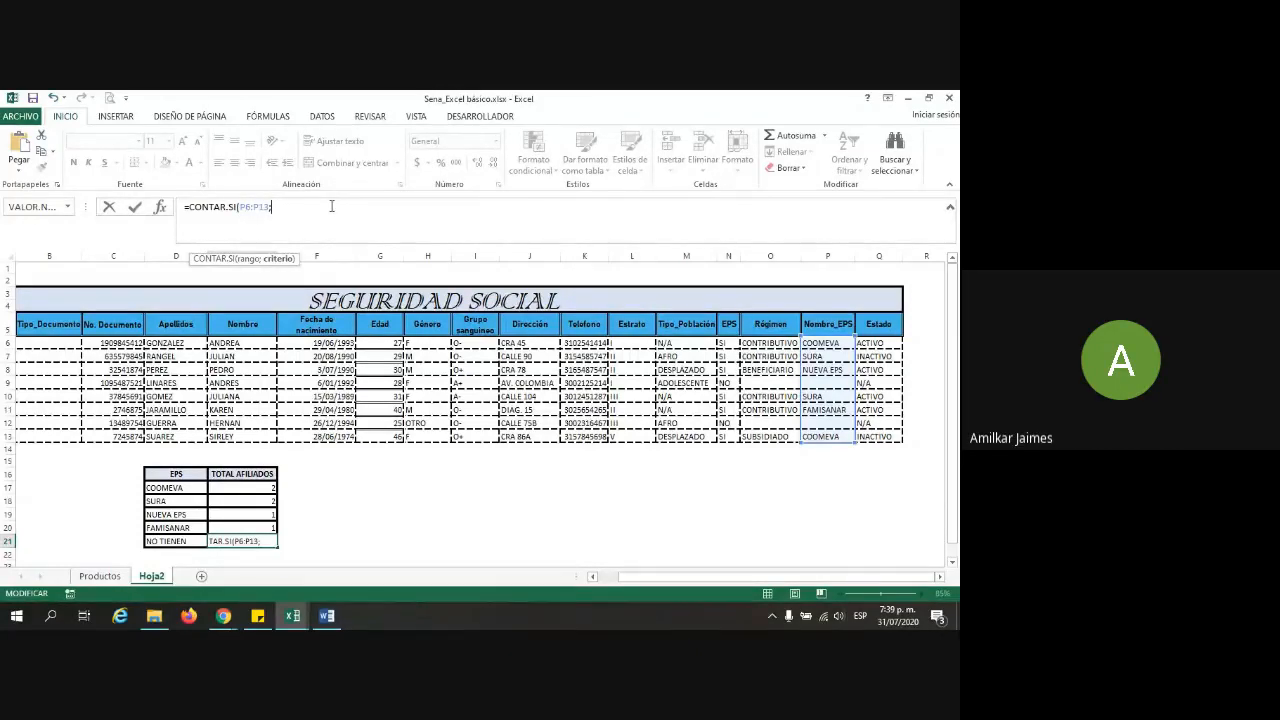
type("\"\"")
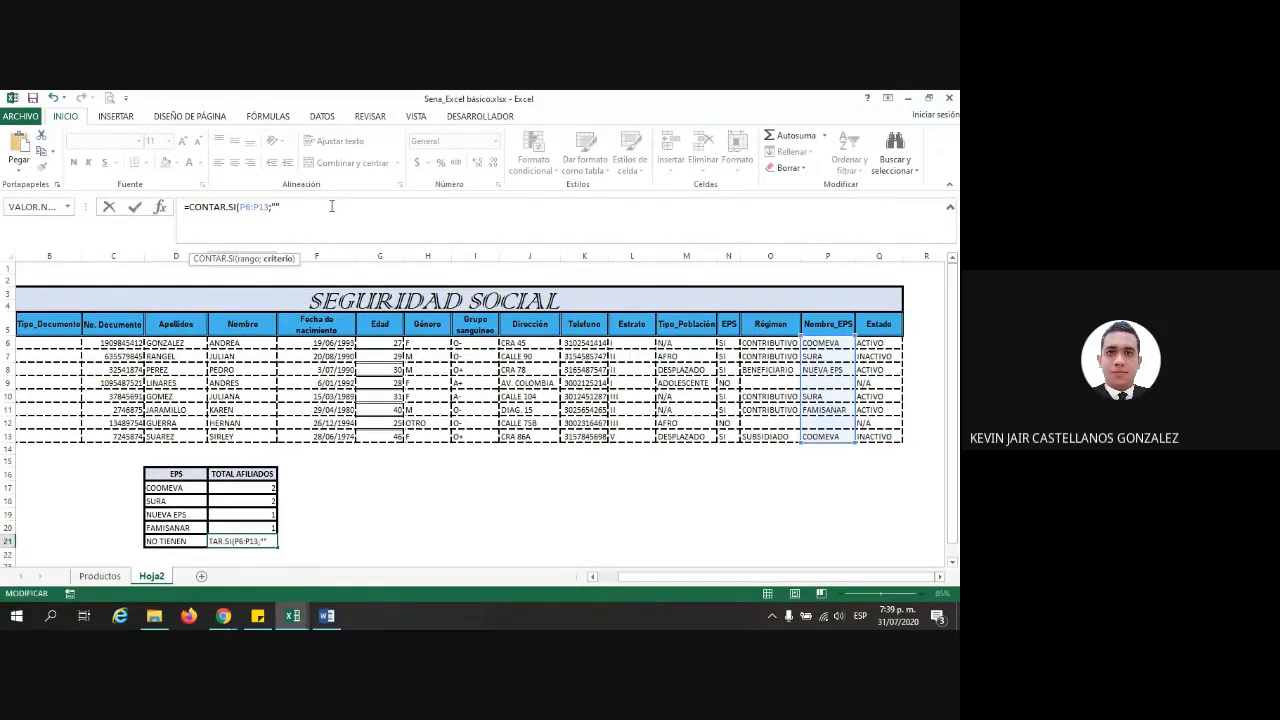
type(")")
key("Return")
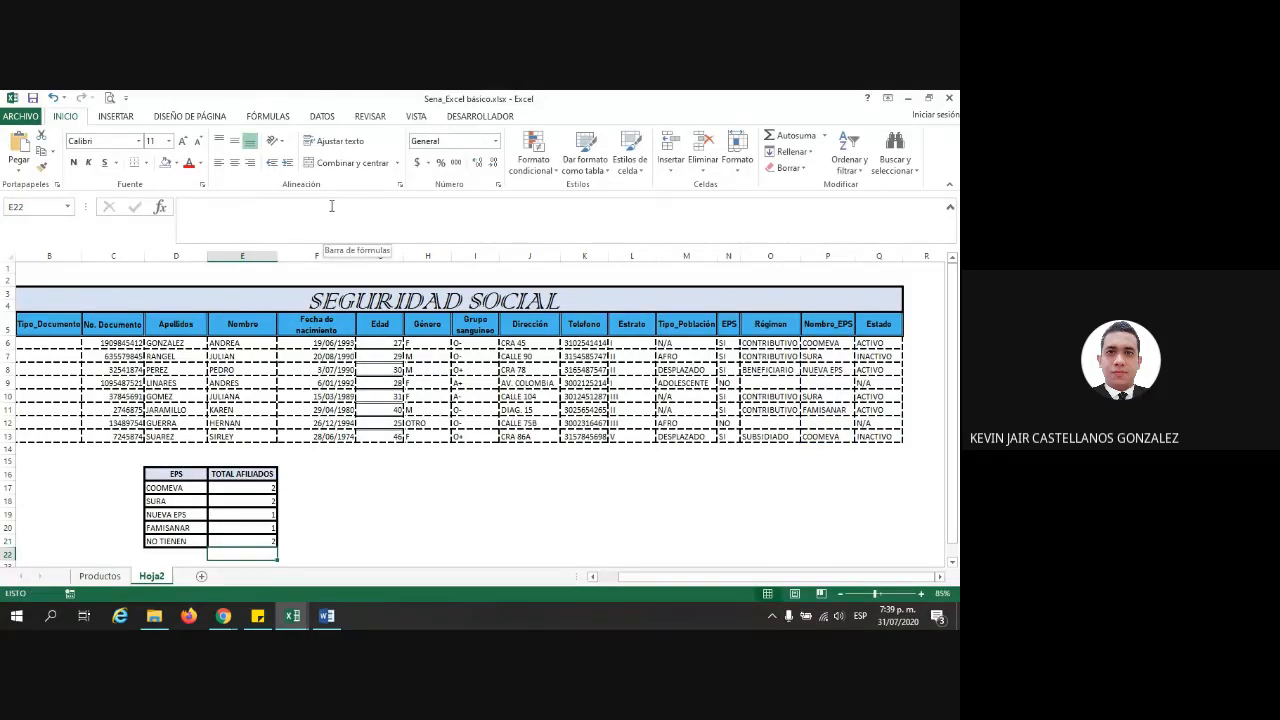
Try a single space between the quotes as the criterion of the CONTAR.SI formula in E21
left_click(252, 541)
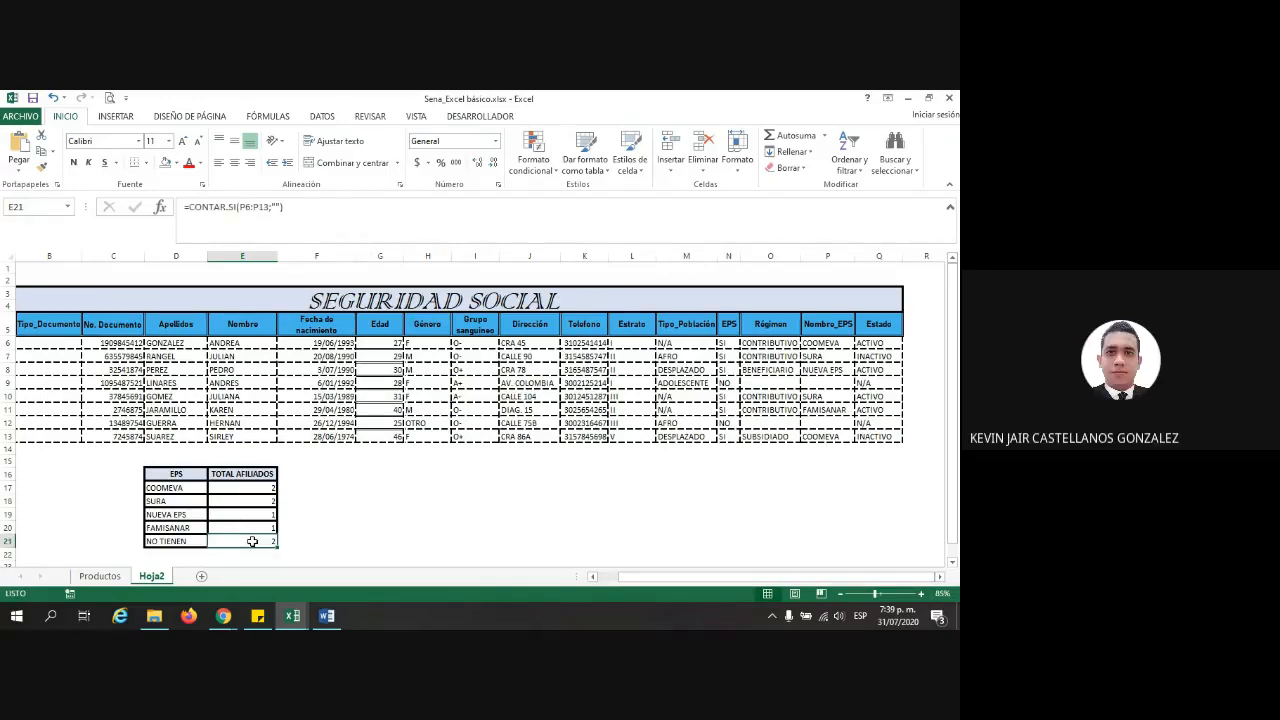
left_click(280, 206)
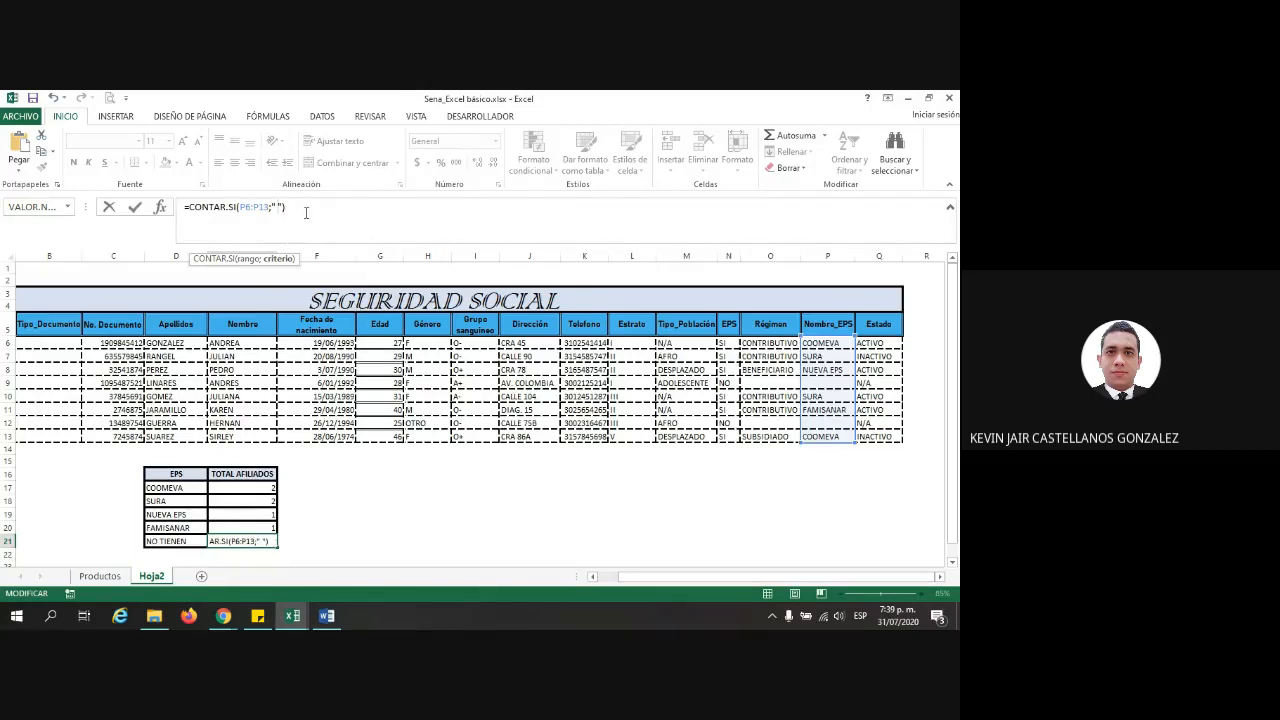
key("ctrl+Return")
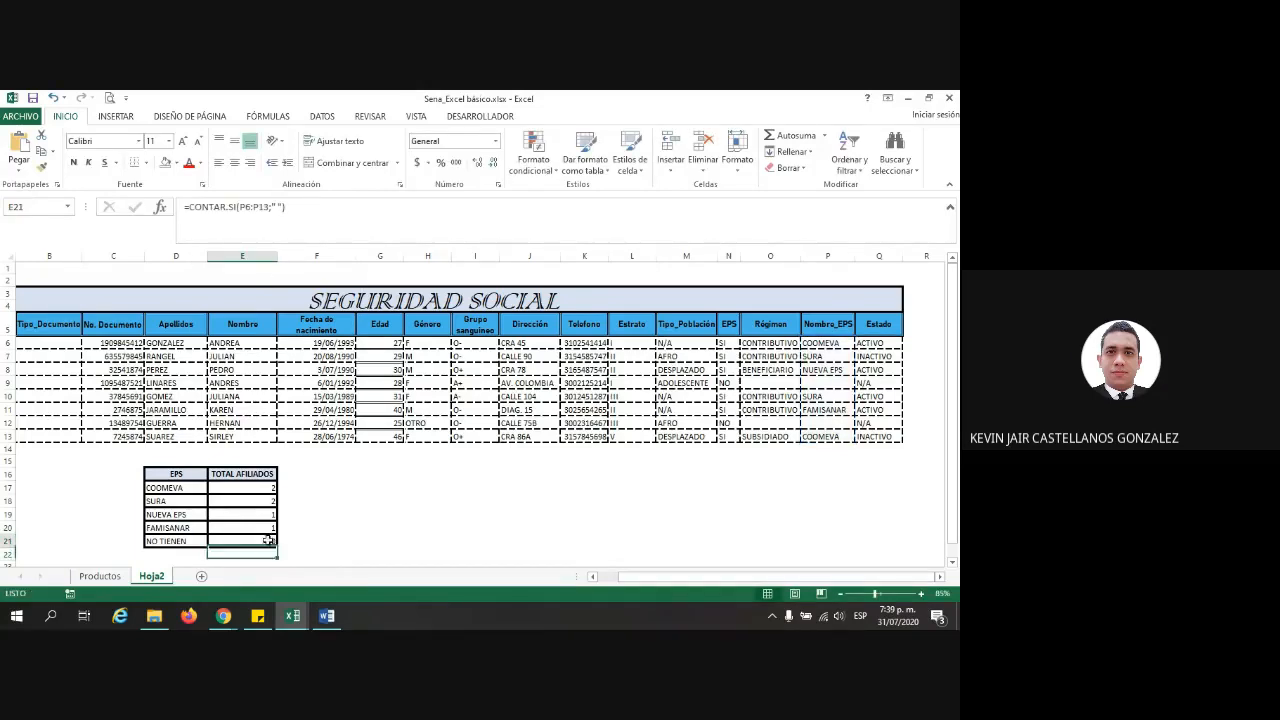
Remove the space from the criterion in E21, returning the formula to =CONTAR.SI(P6:P13;"")
left_click(277, 207)
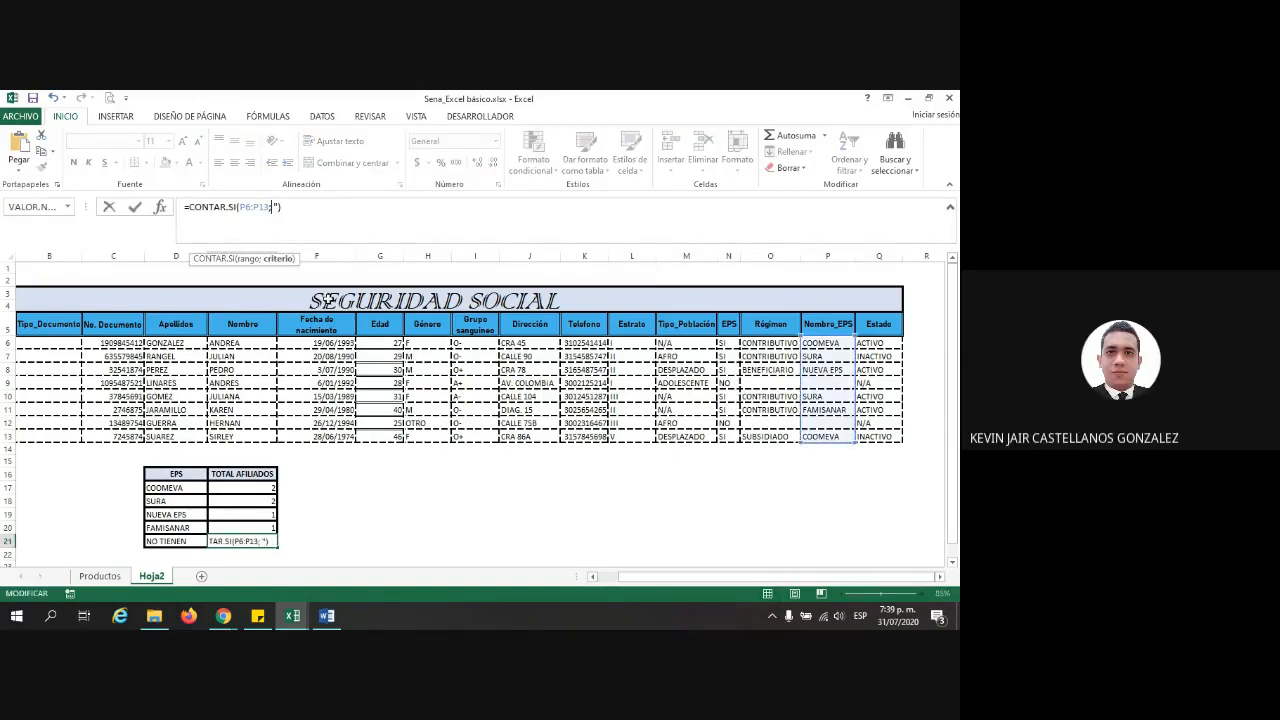
key("BackSpace")
type("2")
key("Return")
left_click(265, 542)
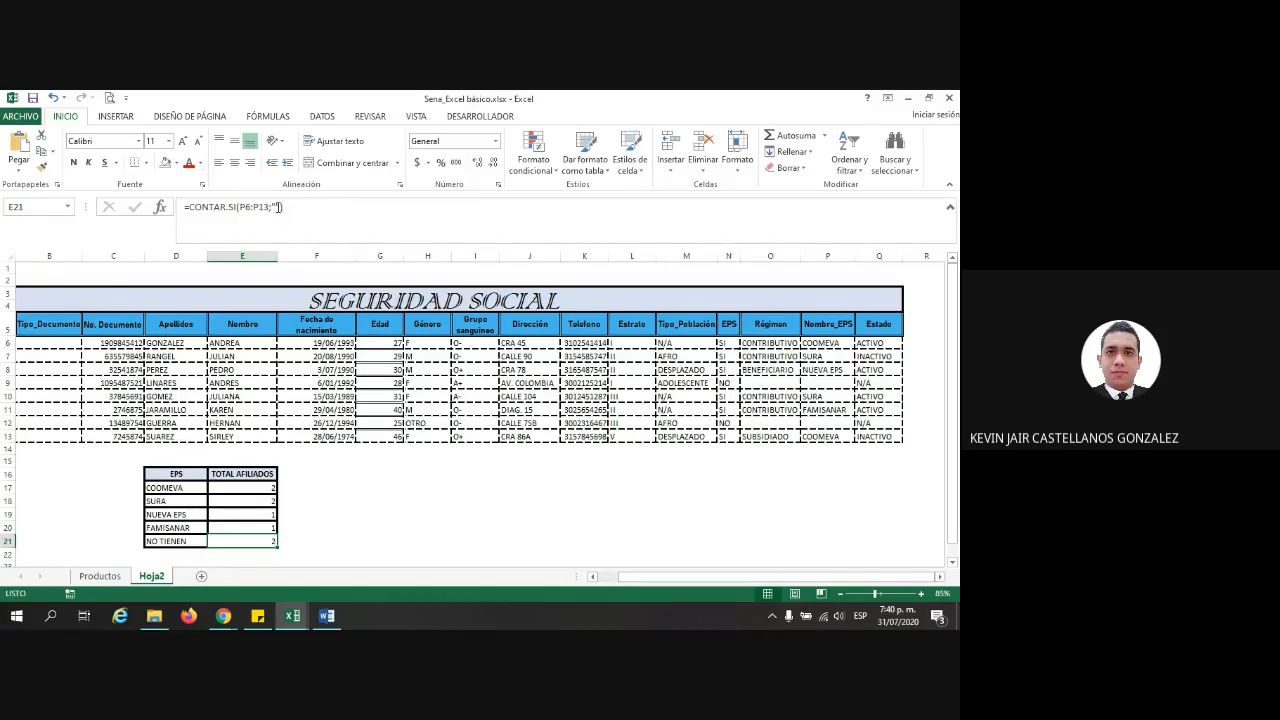
left_click(277, 207)
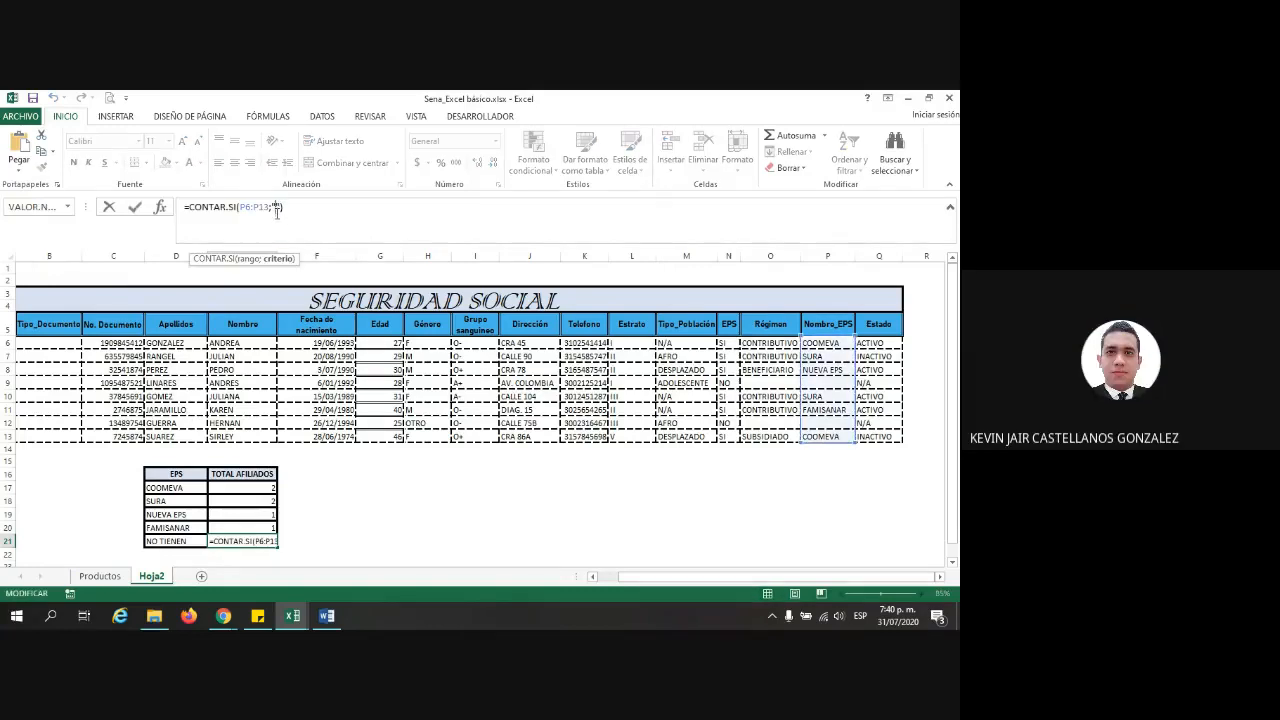
key("BackSpace")
key("Return")
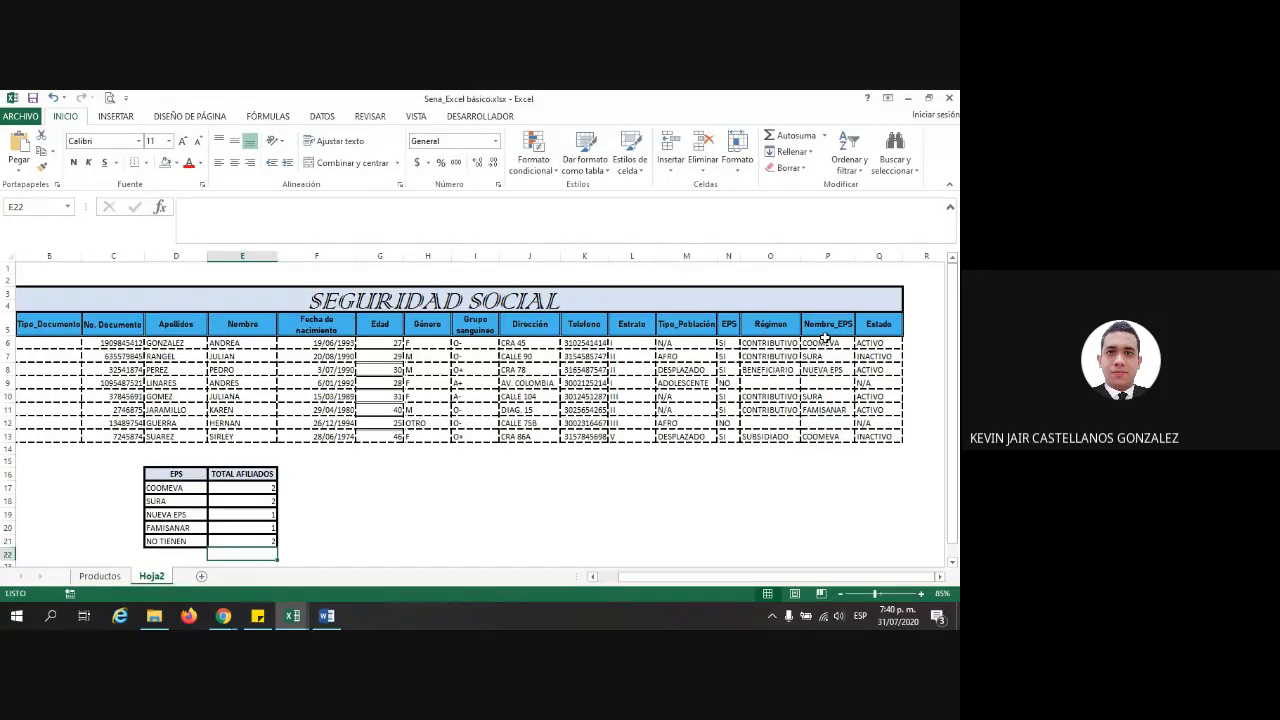
Check the Nombre_EPS range P6:P13 and its blank cell P12, and clear the CONTAR.SI formula from E21
left_click_drag(826, 342, 826, 438)
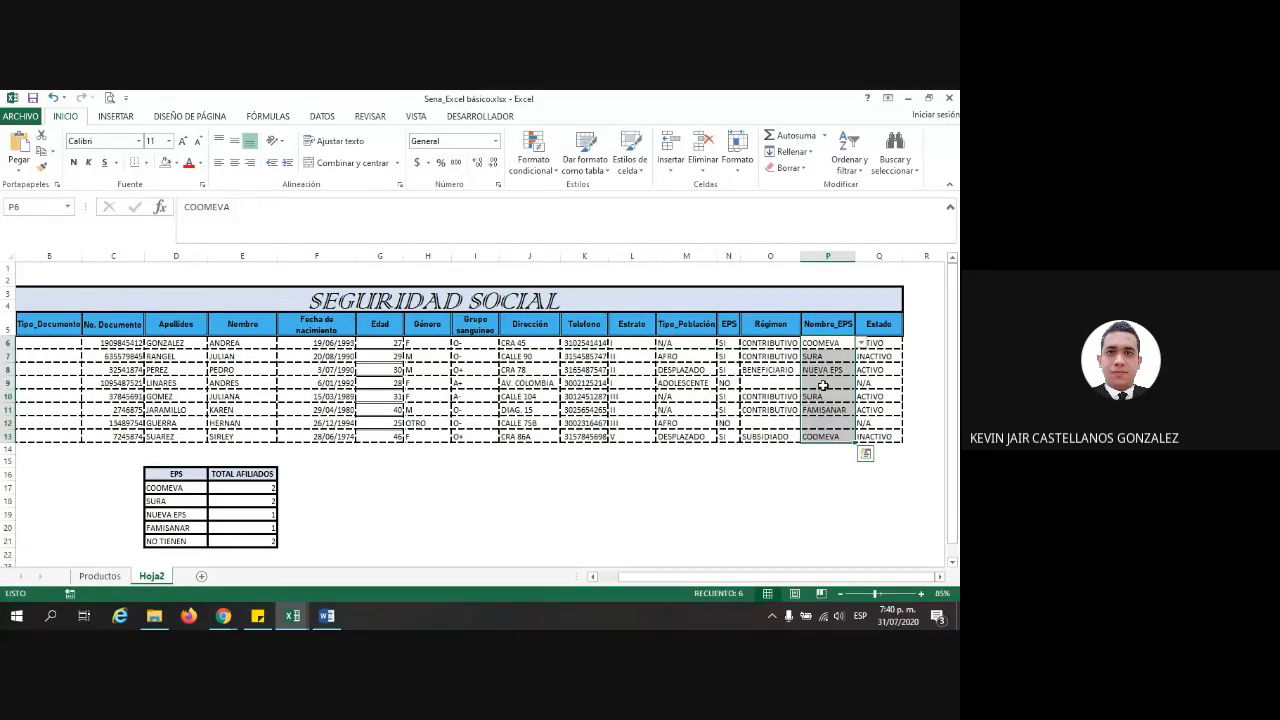
left_click(826, 423)
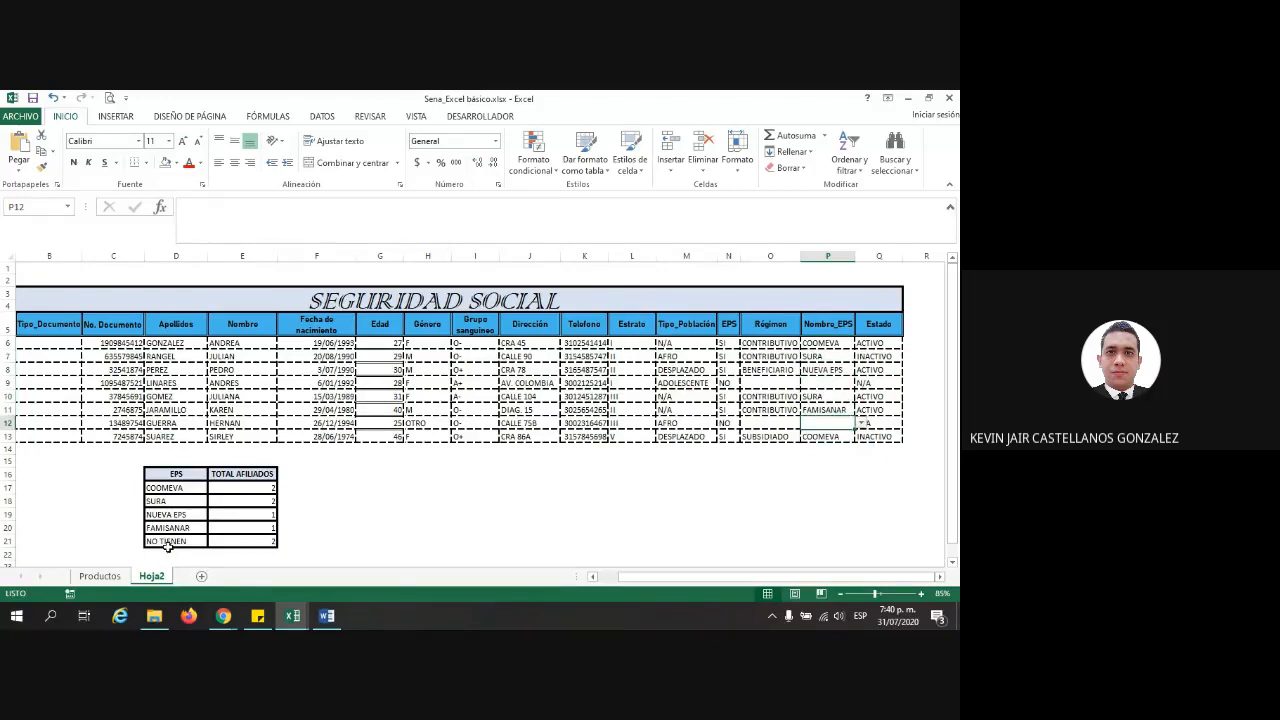
left_click(266, 541)
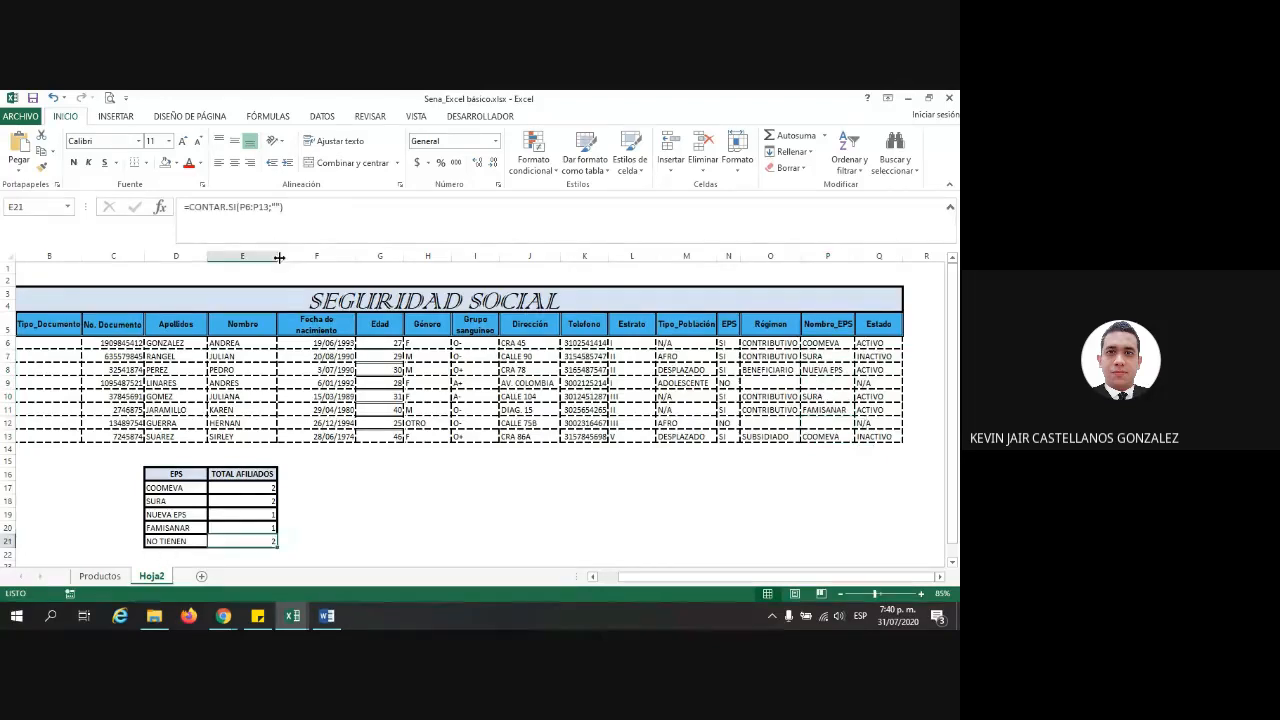
left_click(300, 210)
key("BackSpace")
key("BackSpace")
key("BackSpace")
key("BackSpace")
key("BackSpace")
key("BackSpace")
key("BackSpace")
key("BackSpace")
key("BackSpace")
key("BackSpace")
key("BackSpace")
key("BackSpace")
key("BackSpace")
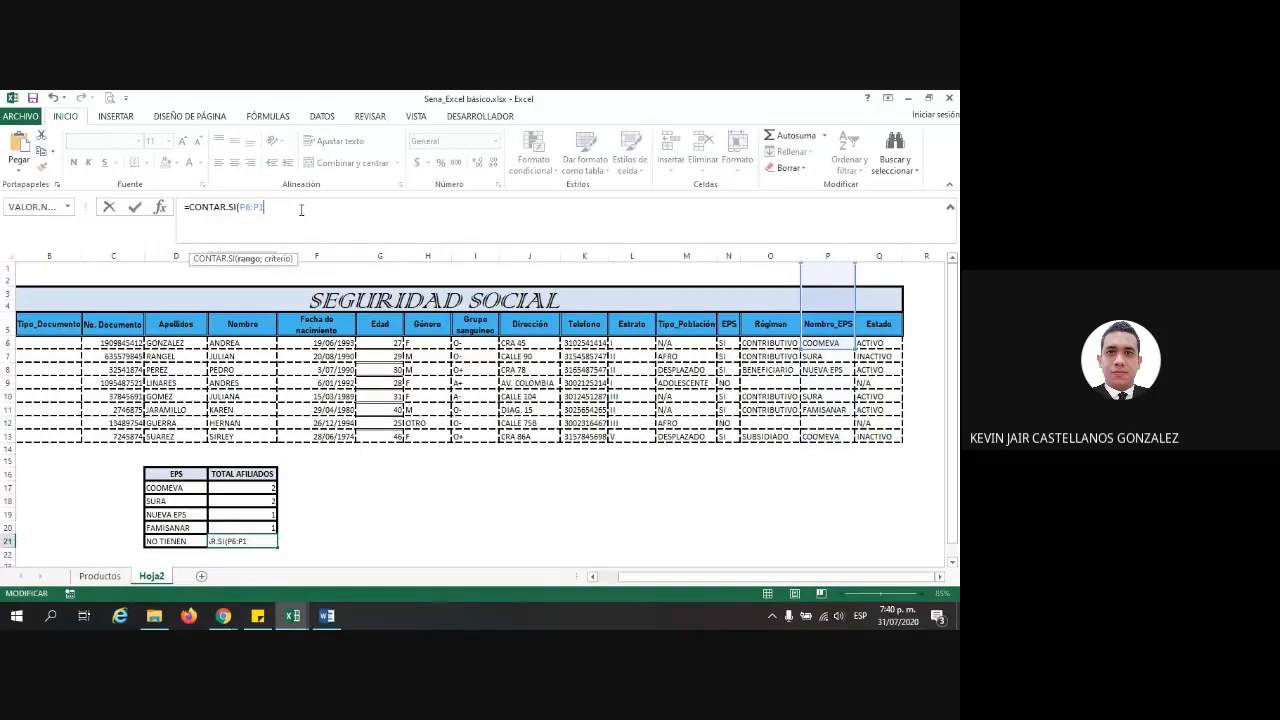
key("BackSpace")
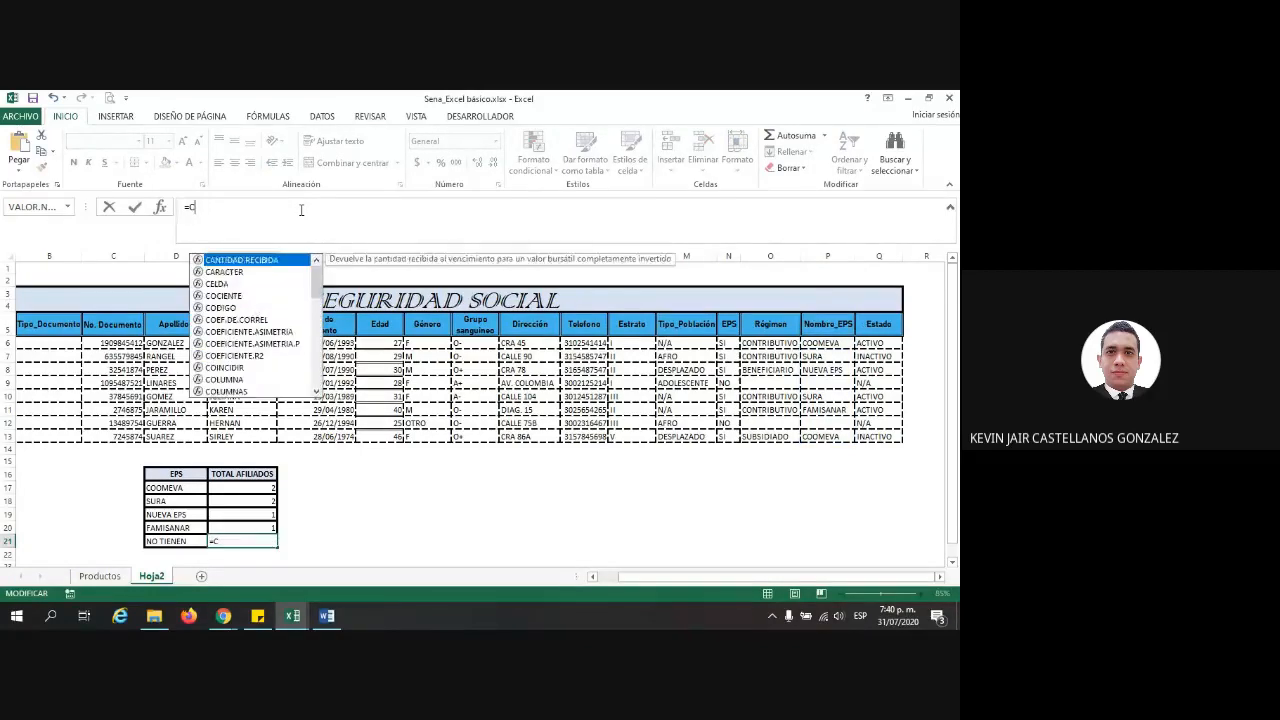
key("Escape")
left_click(316, 541)
left_click(260, 530)
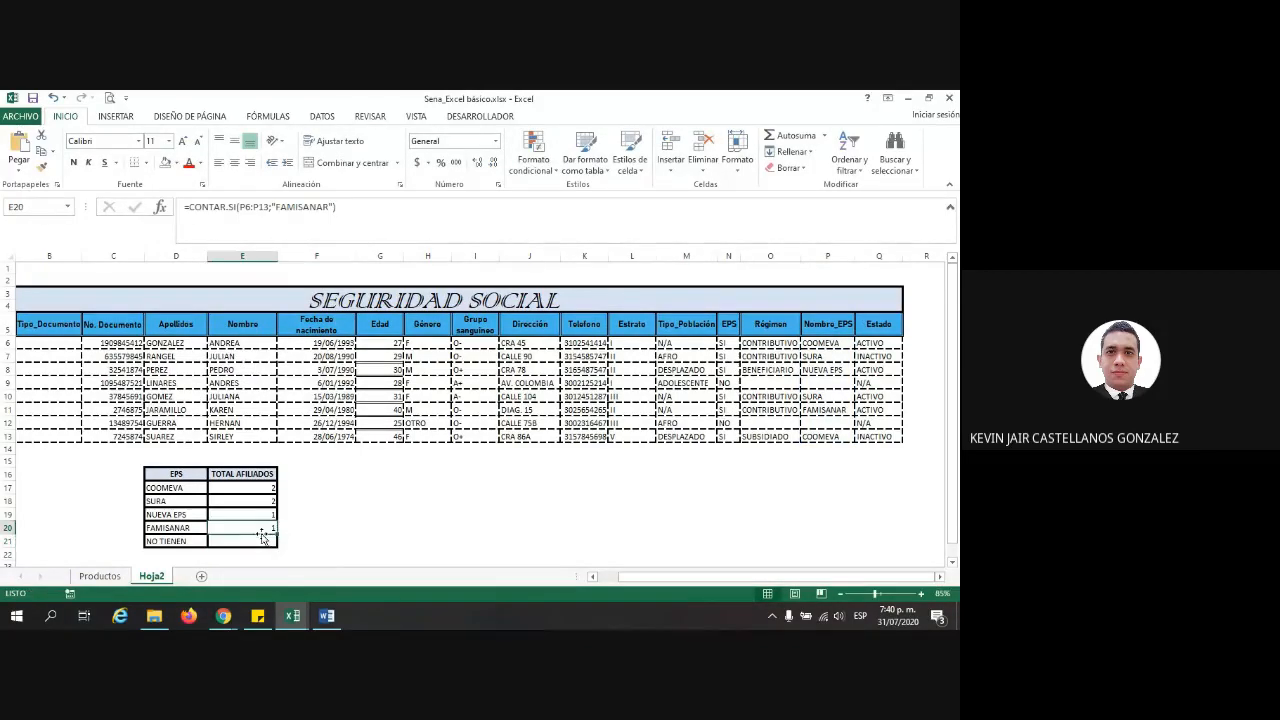
Enter the formula =CONTAR.SI(N6:N13;"NO") in E21 to count the people without an EPS
left_click(257, 540)
type("=")
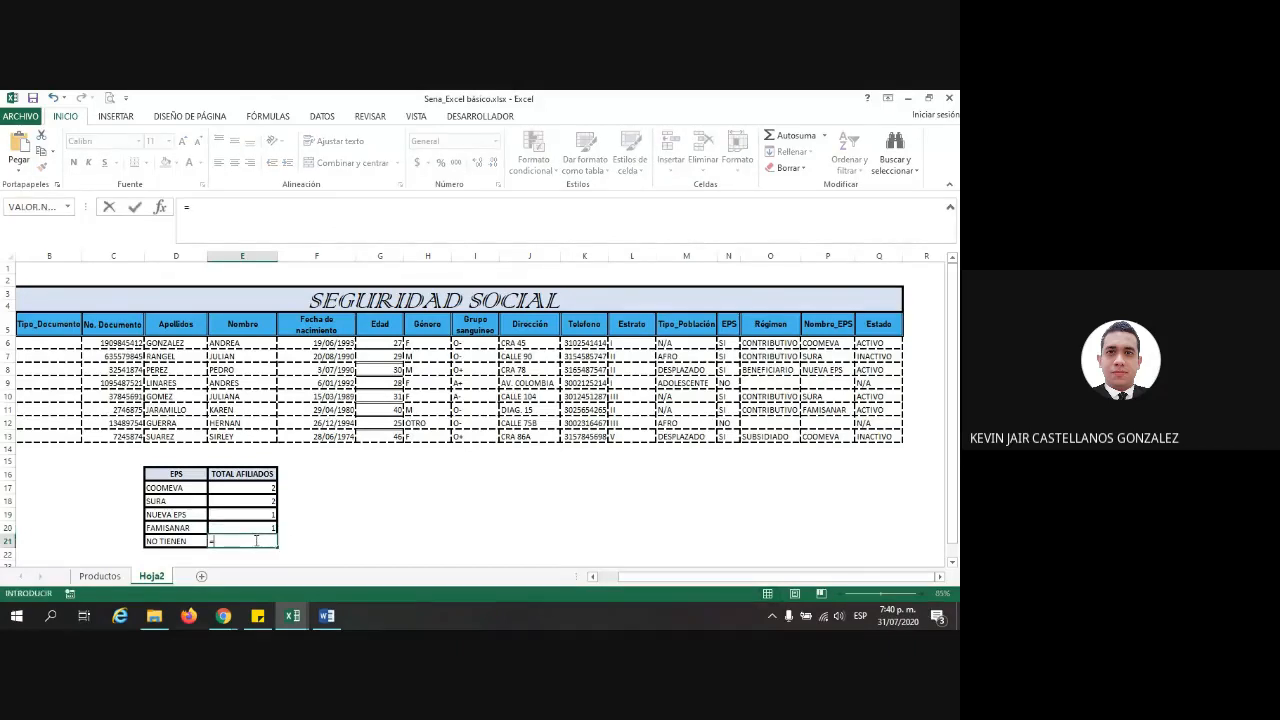
type("CONTAR.S")
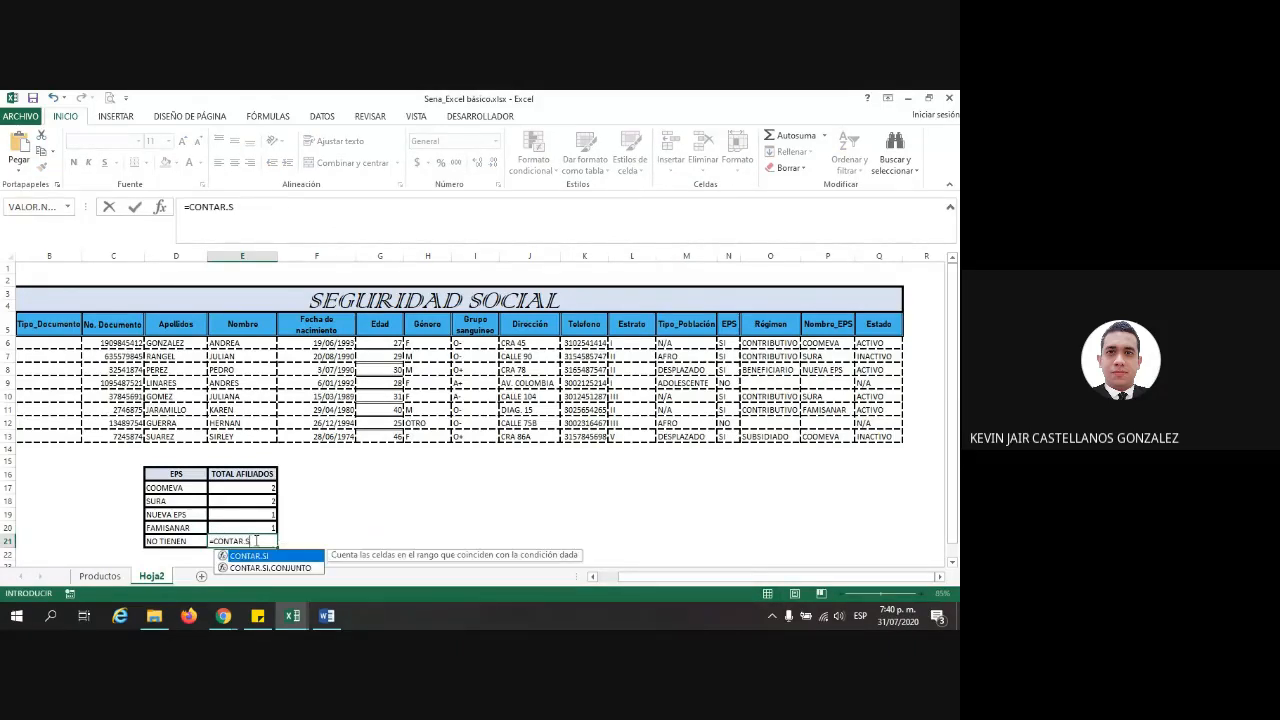
type("I(")
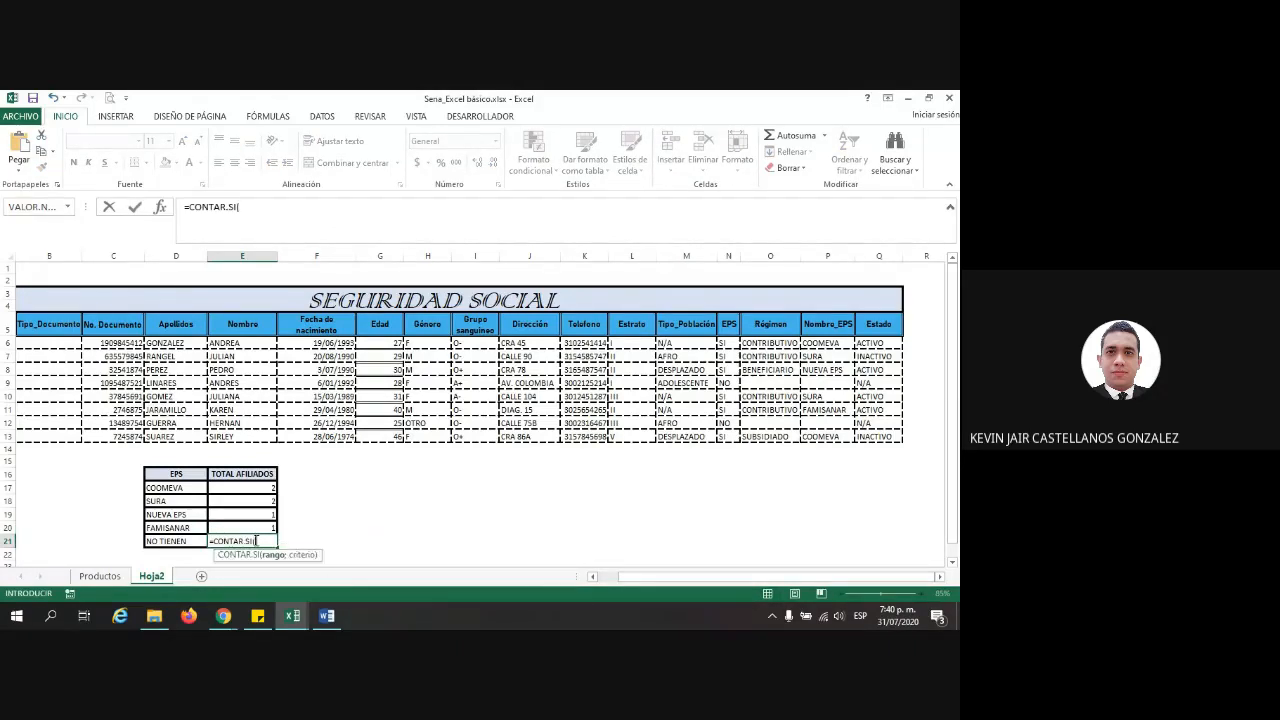
left_click_drag(726, 343, 728, 437)
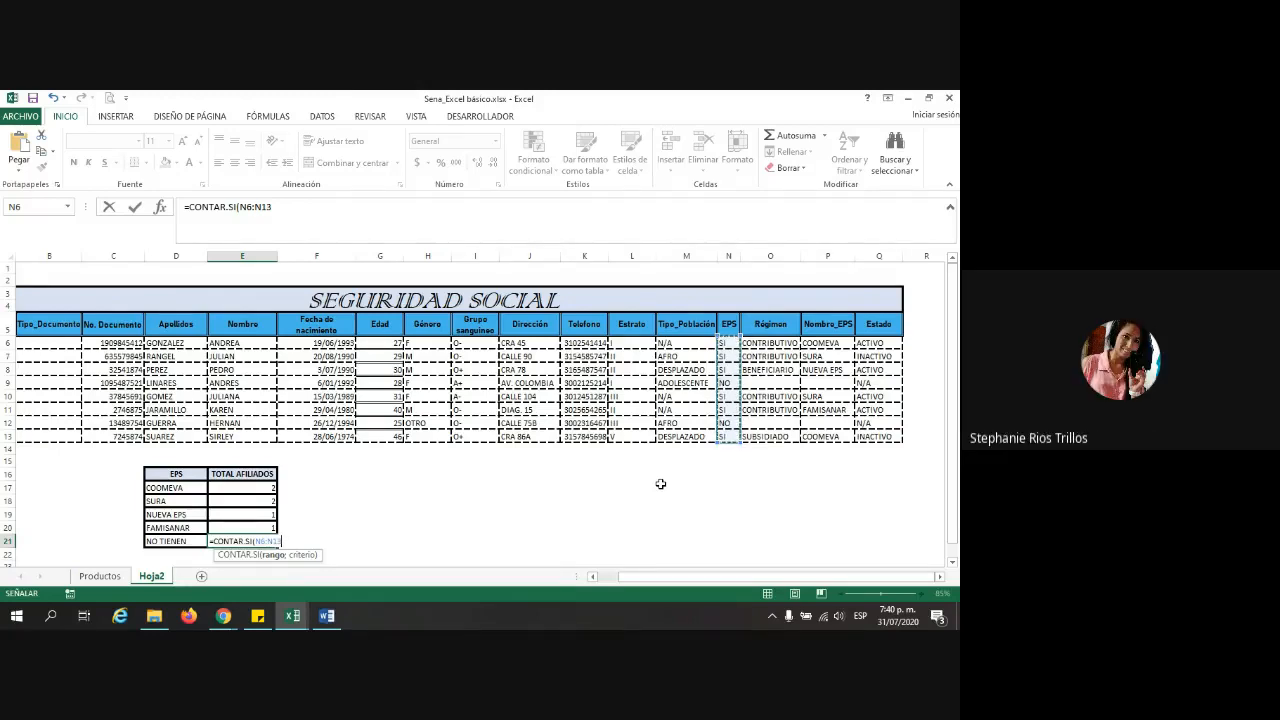
type(";\"NO\"")
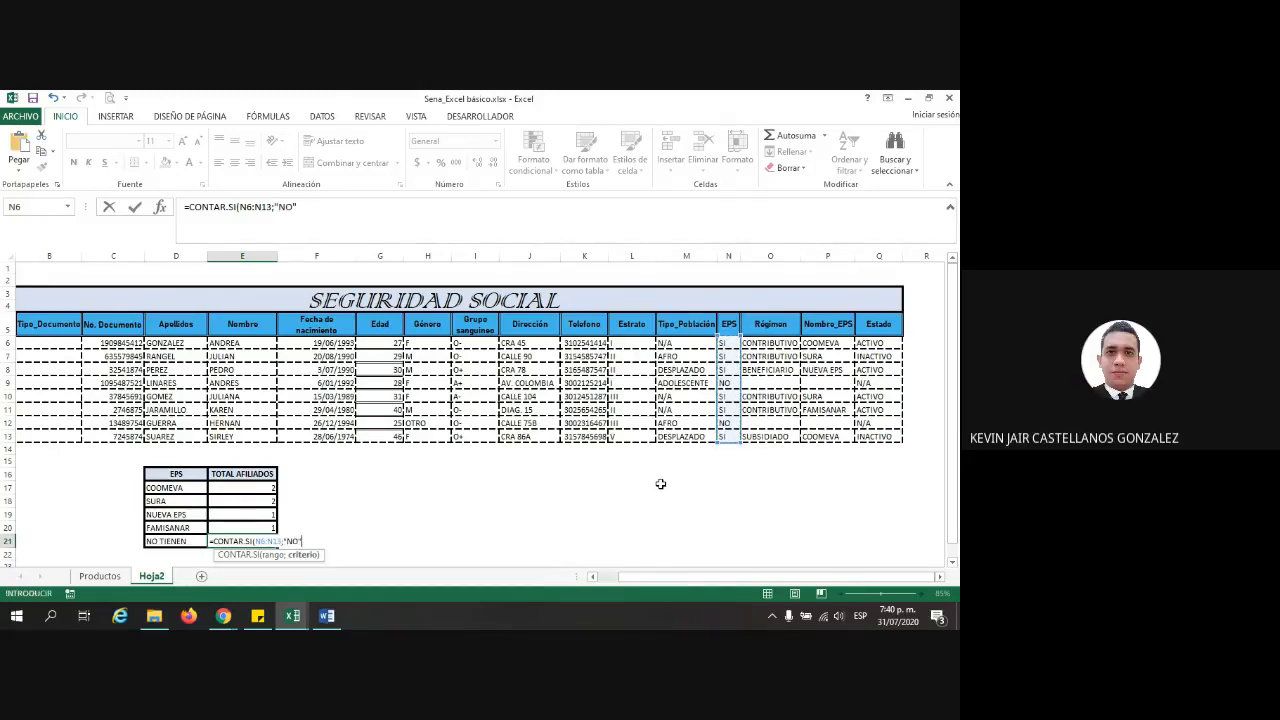
key("Return")
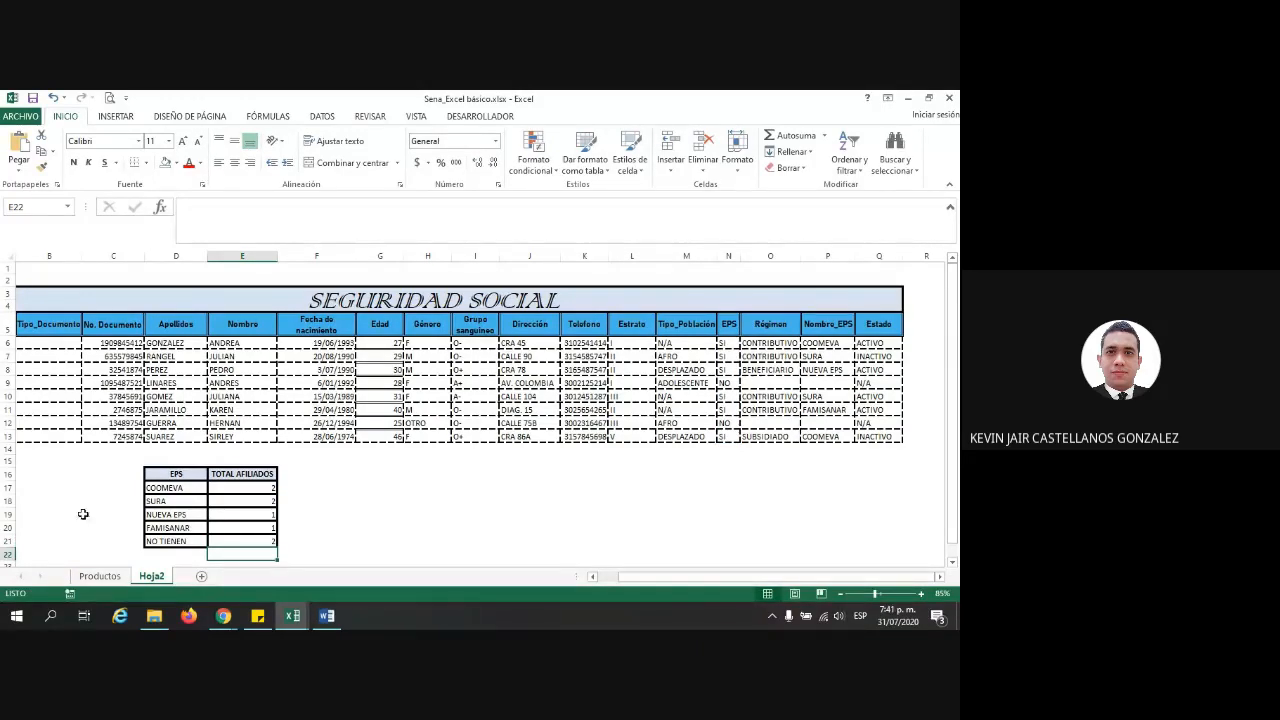
Review the affiliate totals in E17:E21 and bring up the Google Meet screen-sharing bar over the sheet
left_click_drag(266, 489, 272, 538)
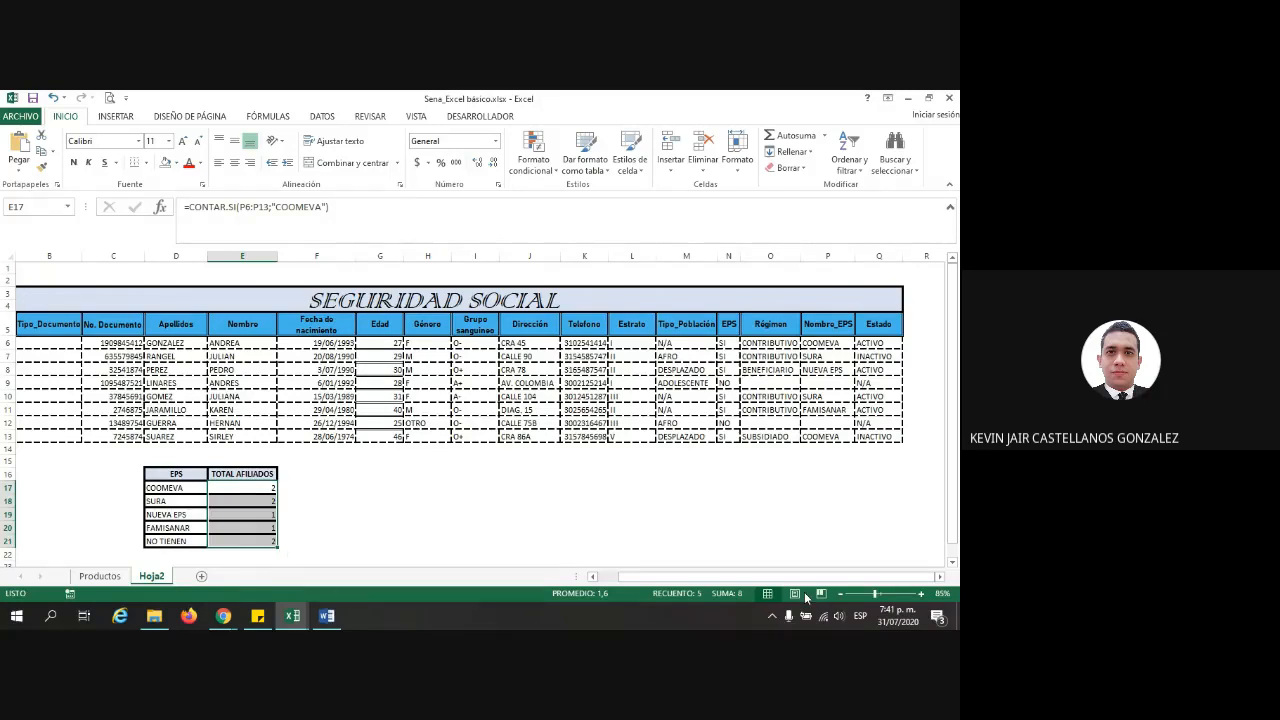
left_click_drag(770, 581, 718, 581)
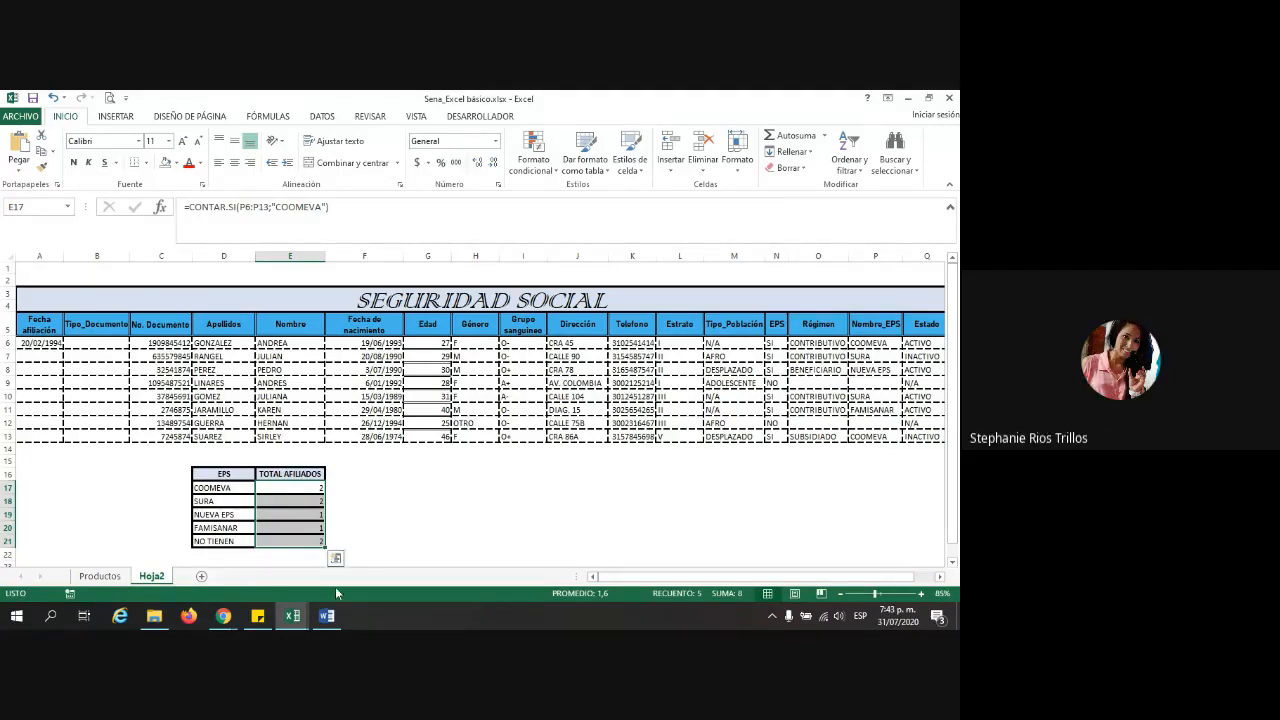
left_click(223, 615)
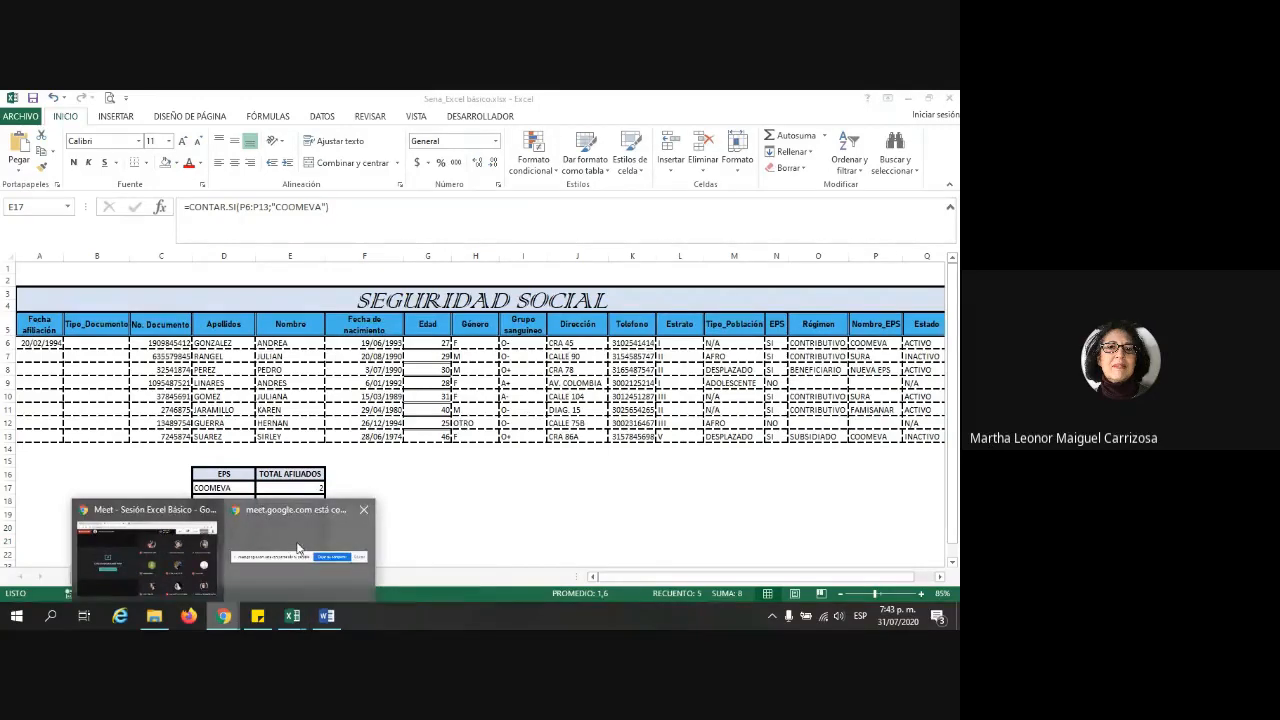
left_click(299, 555)
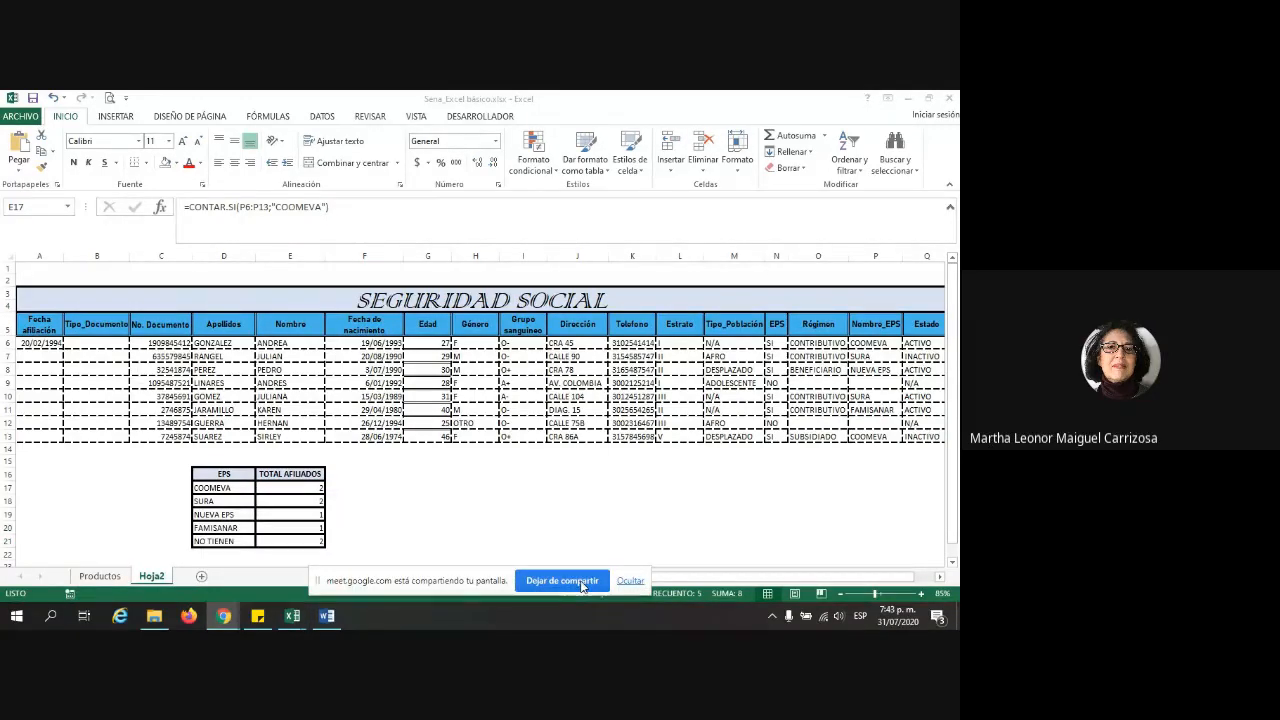
left_click(527, 556)
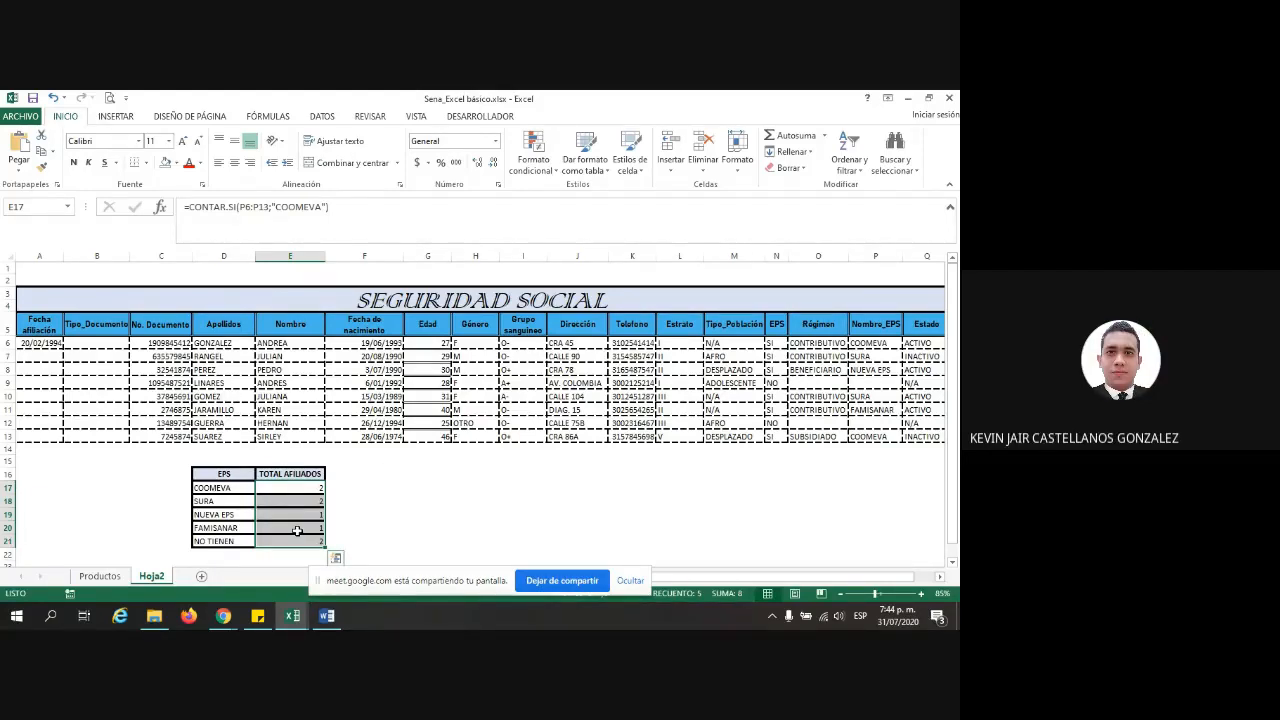
left_click_drag(300, 488, 307, 535)
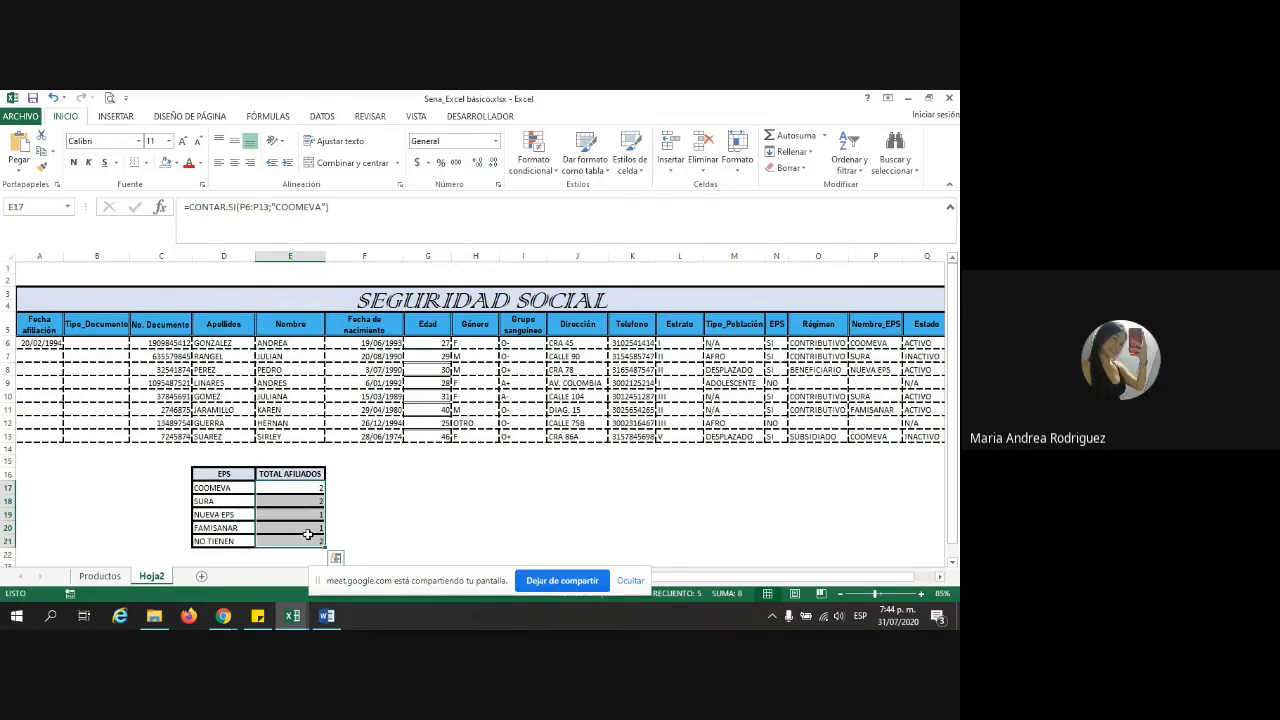